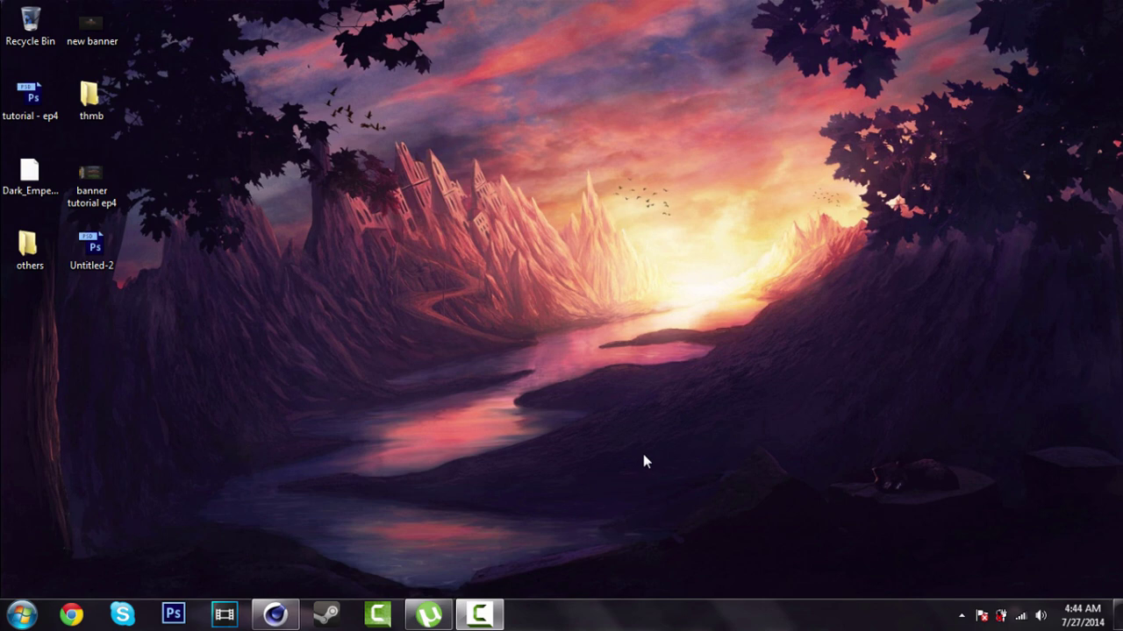
Open the banner tutorial ep4 image from the desktop, examine the three banner designs enlarged, and close it
{"action": "double_click", "coordinate": [91, 179]}
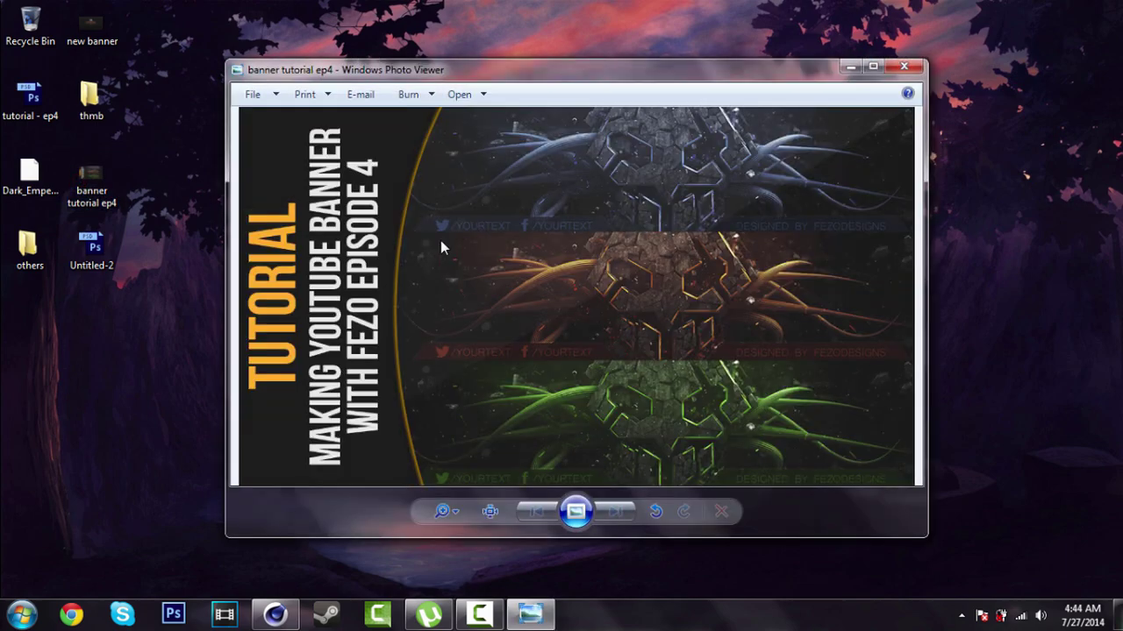
{"action": "double_click", "coordinate": [656, 73]}
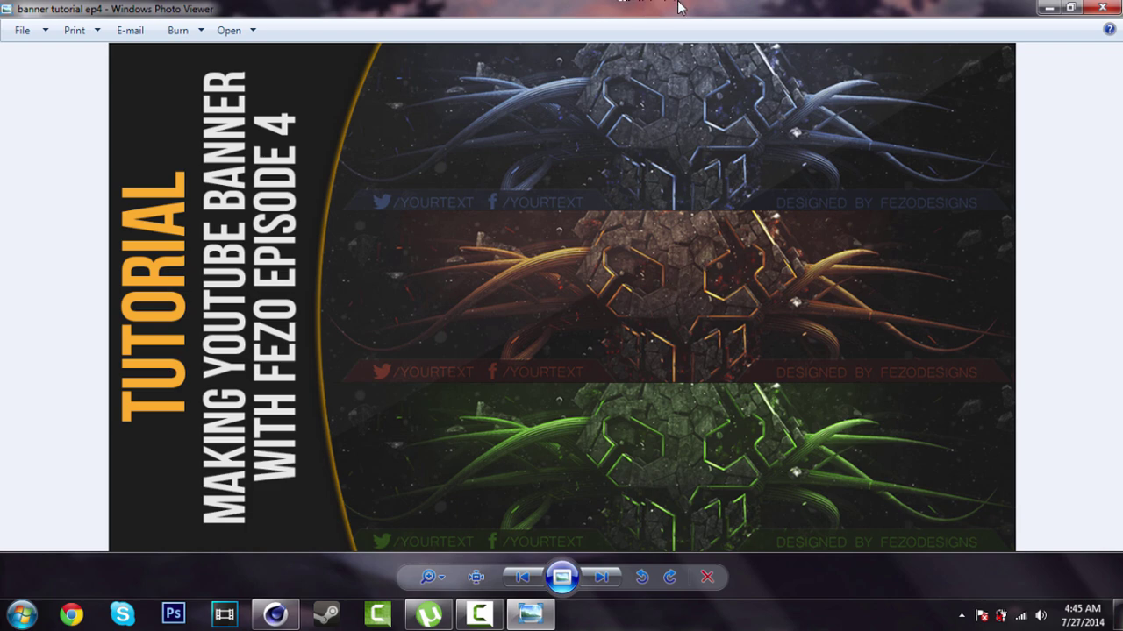
{"action": "left_click_drag", "start_coordinate": [681, 19], "coordinate": [585, 64]}
{"action": "key", "text": "Escape"}
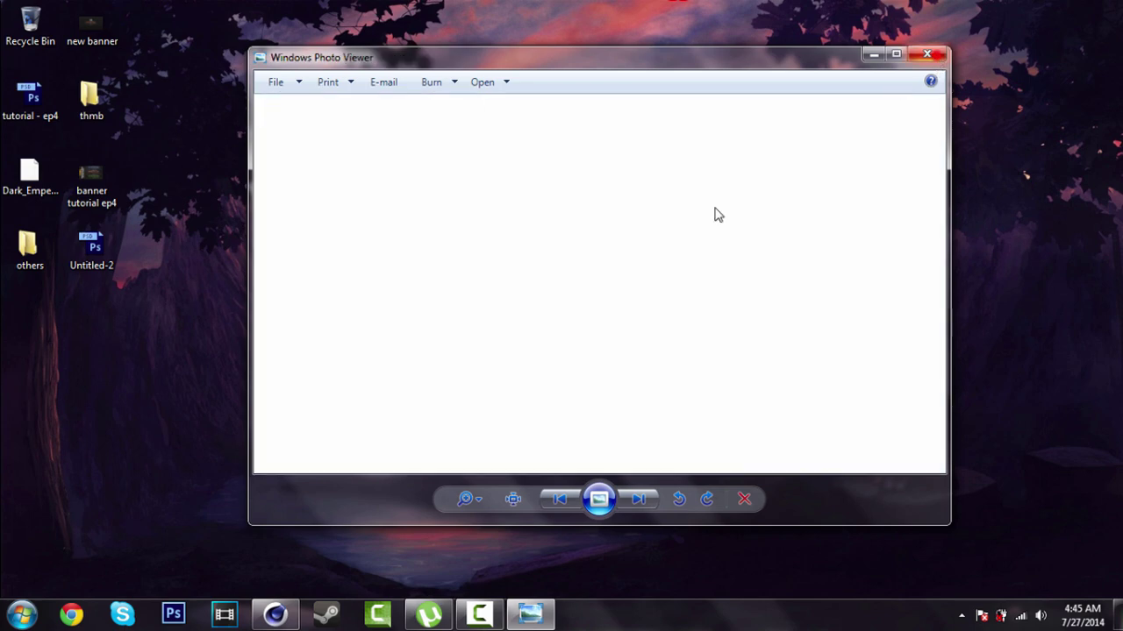
Switch to Cinema 4D and open the Lightroom scene from the Graphics folder's Cinema 4D Files
{"action": "left_click", "coordinate": [275, 614]}
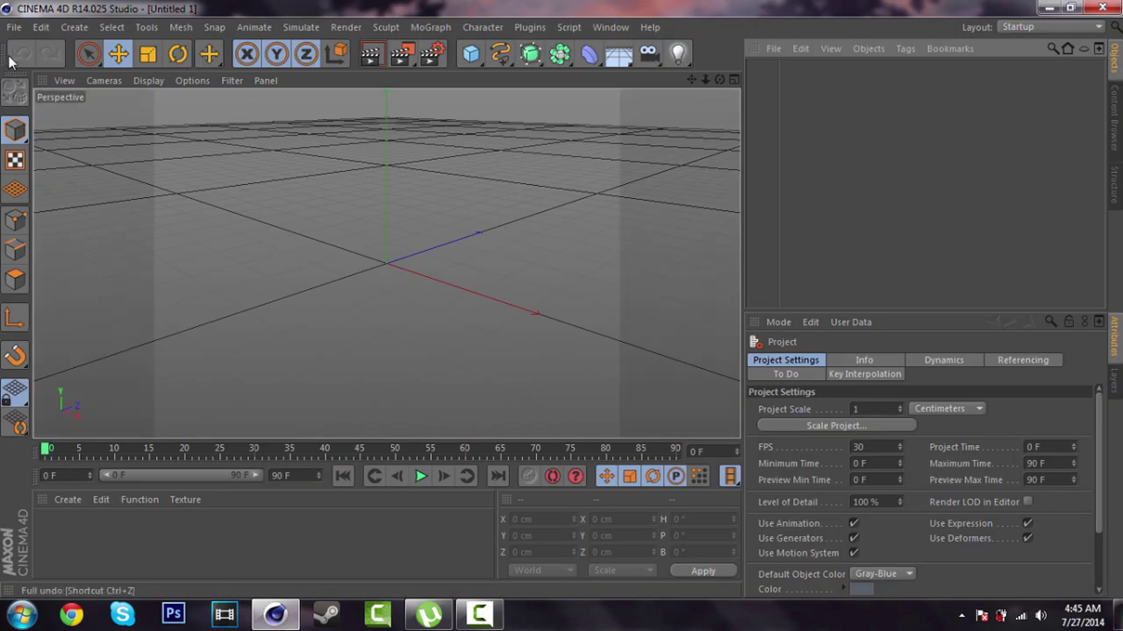
{"action": "left_click", "coordinate": [14, 26]}
{"action": "left_click", "coordinate": [49, 64]}
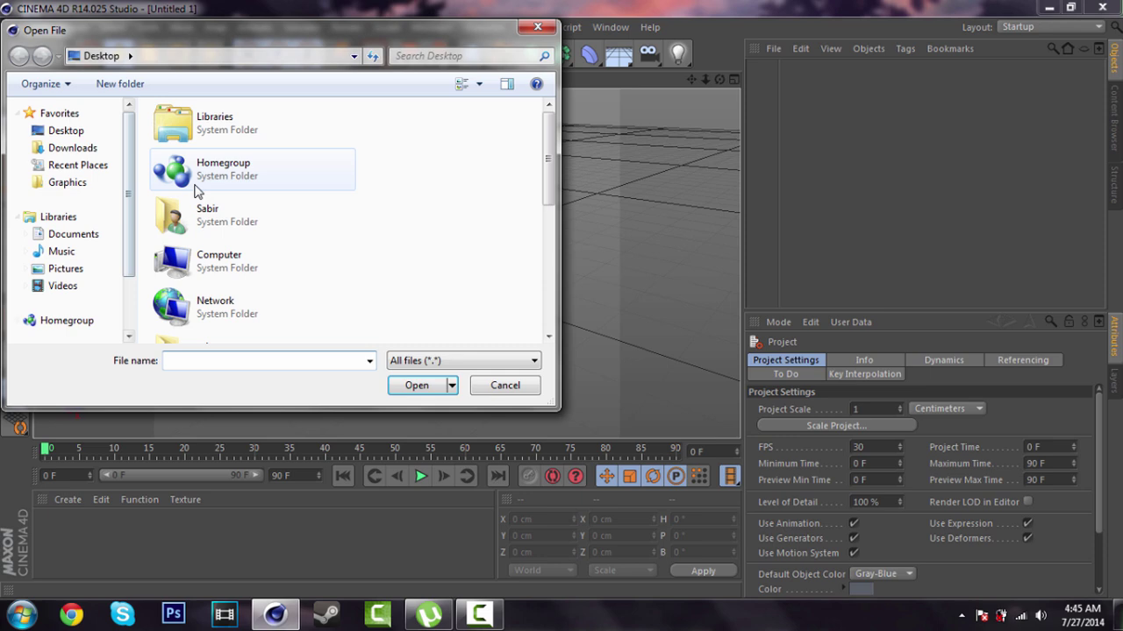
{"action": "left_click", "coordinate": [88, 183]}
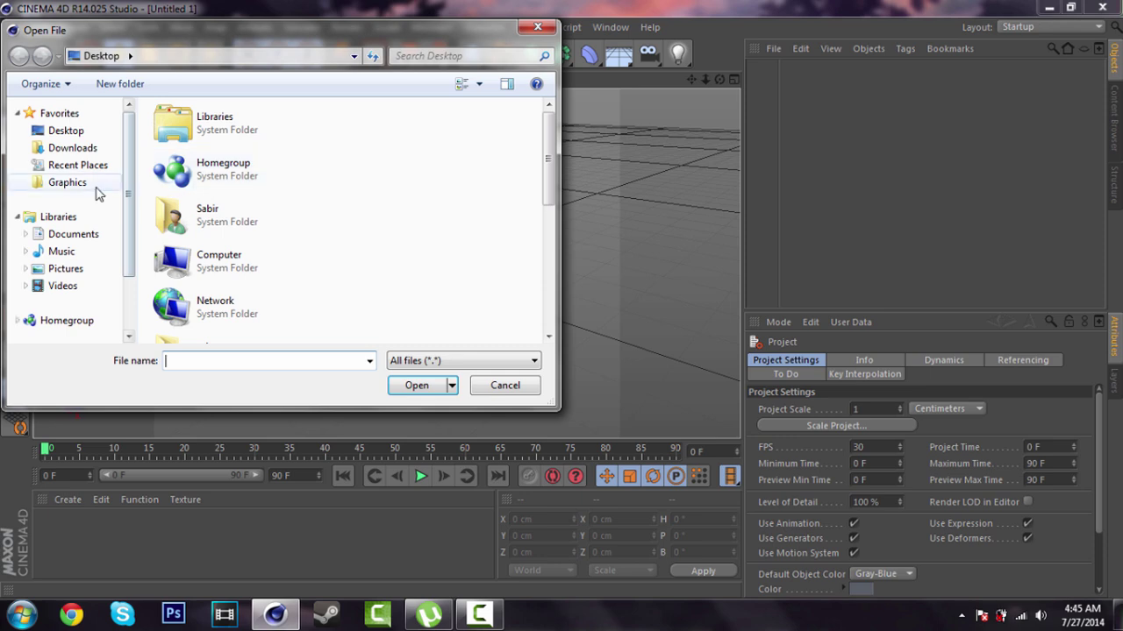
{"action": "double_click", "coordinate": [218, 235]}
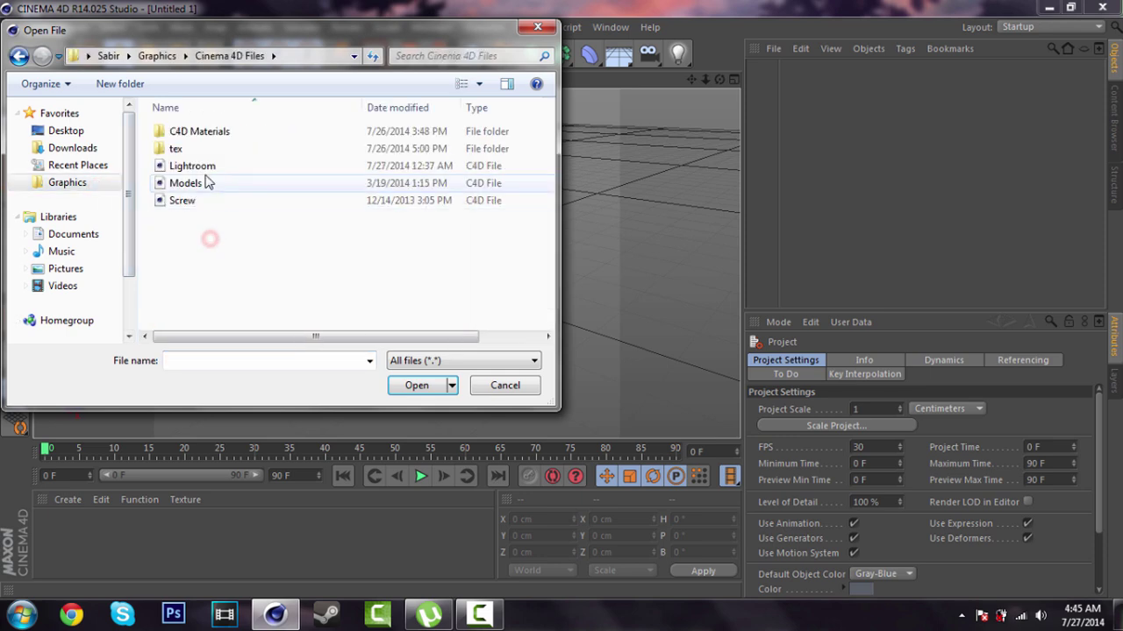
{"action": "double_click", "coordinate": [200, 166]}
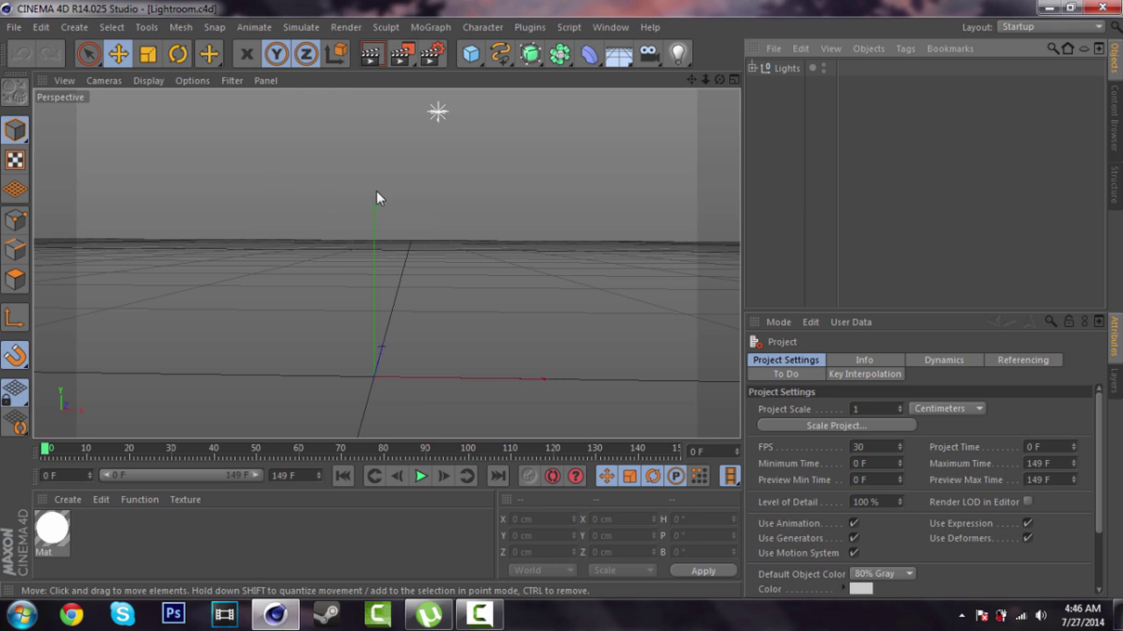
Merge the Dark_Emperors.ai file from the desktop into the scene with the default Illustrator import settings
{"action": "left_click", "coordinate": [14, 27]}
{"action": "left_click", "coordinate": [40, 88]}
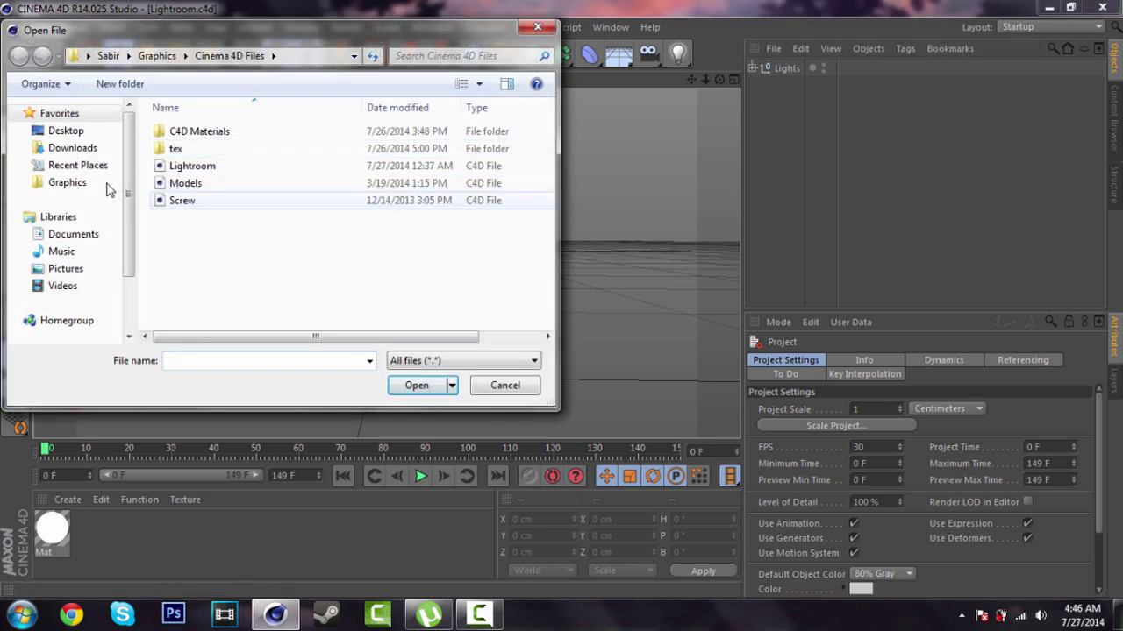
{"action": "left_click", "coordinate": [57, 134]}
{"action": "left_click", "coordinate": [242, 208]}
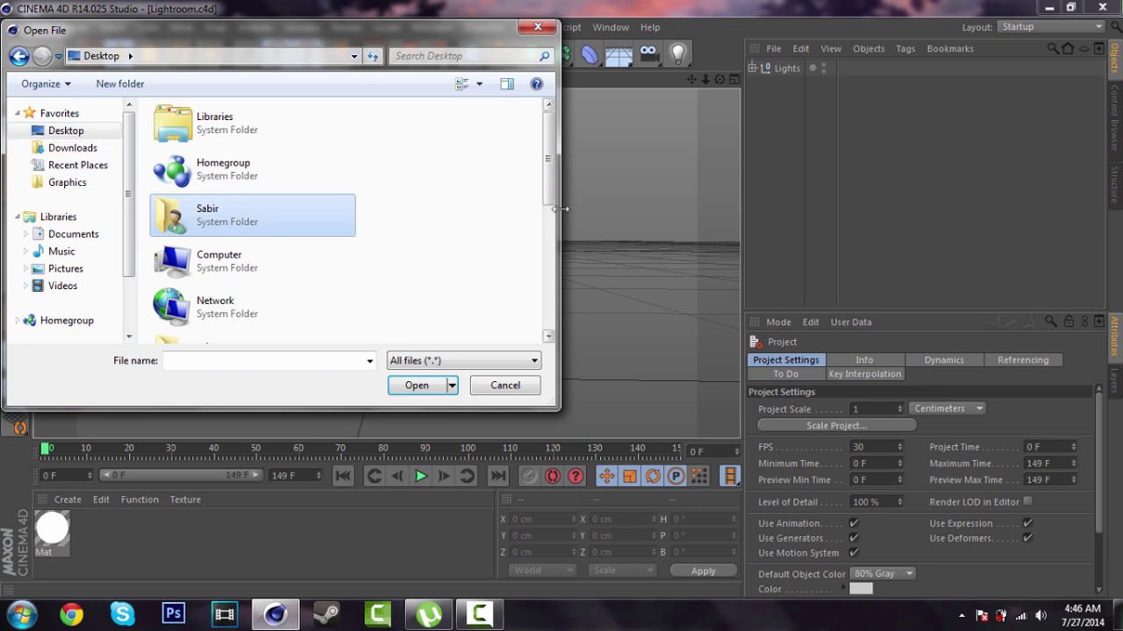
{"action": "left_click_drag", "start_coordinate": [590, 212], "coordinate": [602, 212]}
{"action": "left_click", "coordinate": [509, 237]}
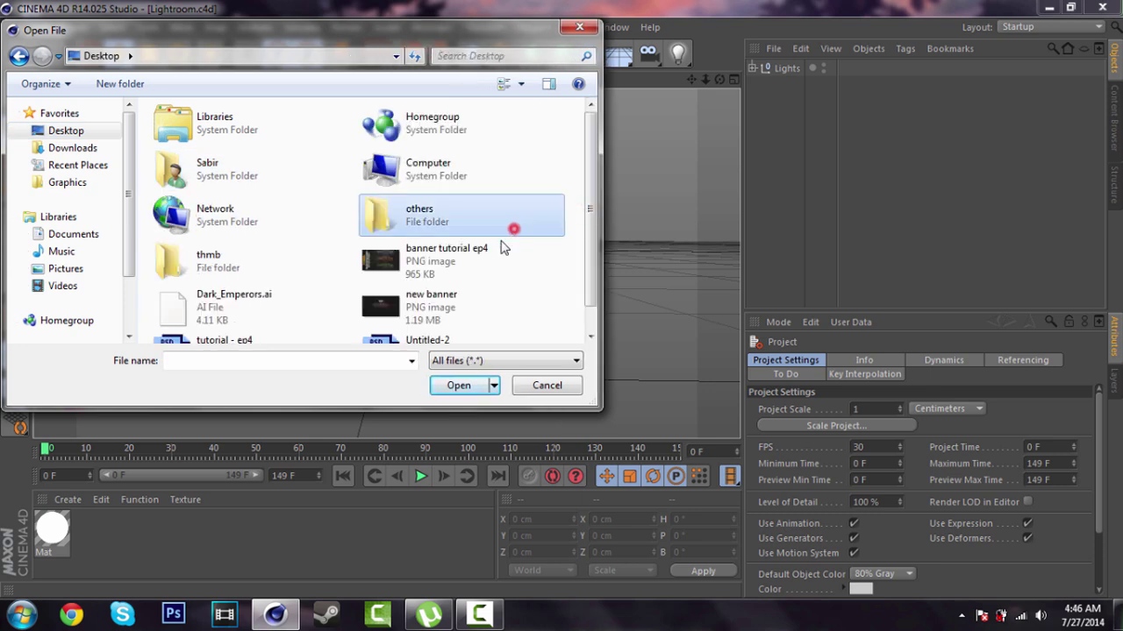
{"action": "scroll", "coordinate": [334, 283], "scroll_direction": "down", "scroll_amount": 1}
{"action": "double_click", "coordinate": [227, 281]}
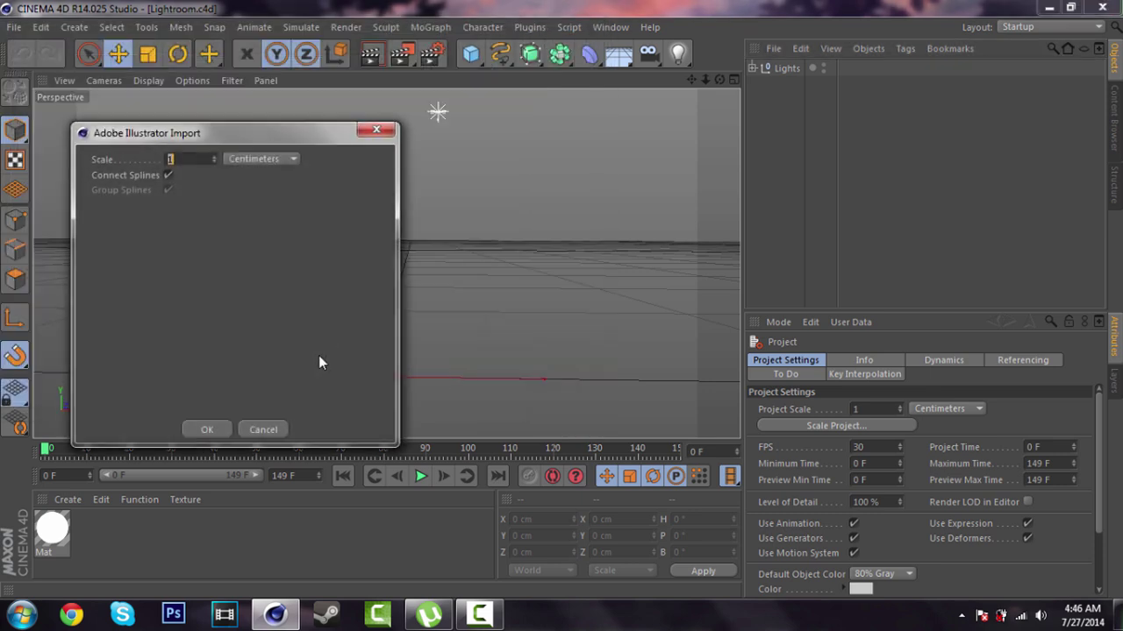
{"action": "left_click", "coordinate": [208, 430]}
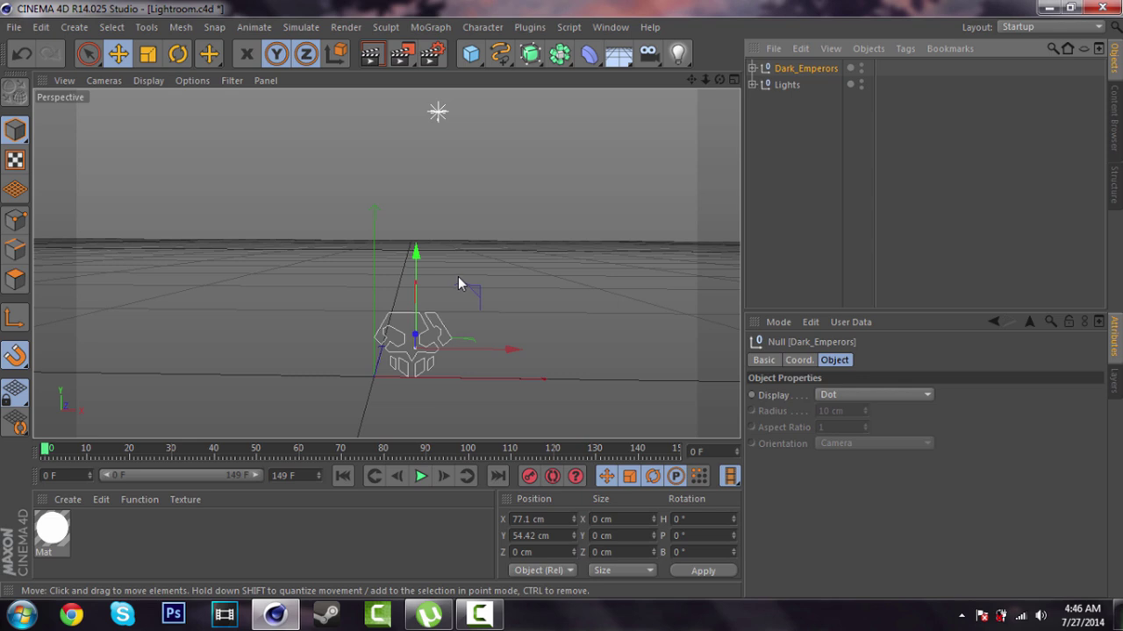
Scale up the imported Dark_Emperors logo outline and raise it to a Y position of about 163 cm
{"action": "left_click", "coordinate": [149, 54]}
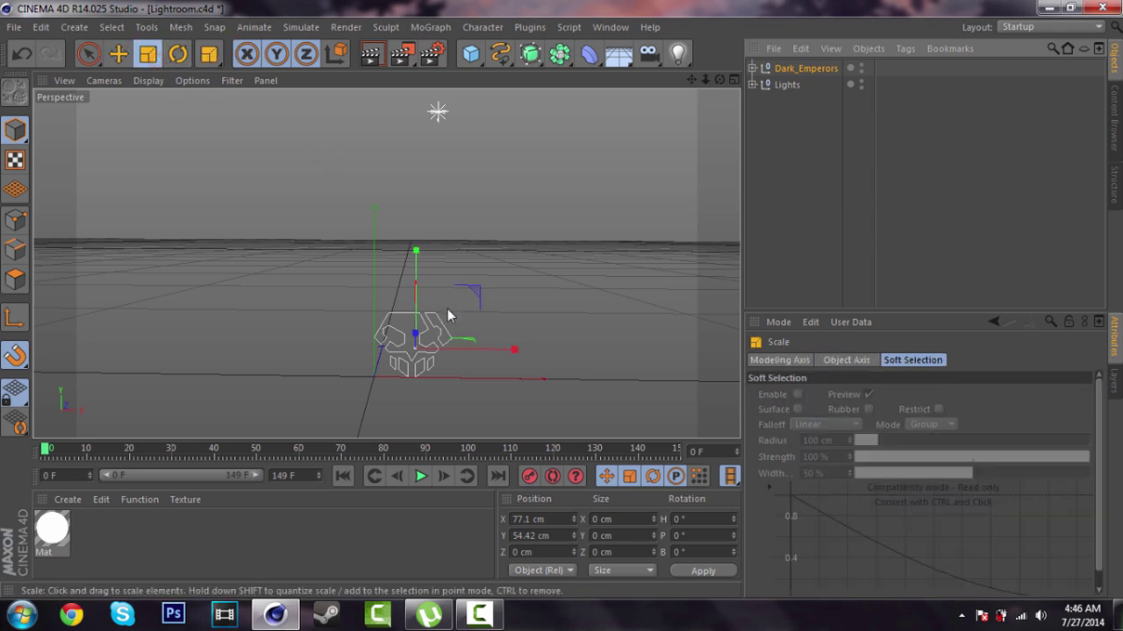
{"action": "left_click_drag", "start_coordinate": [475, 301], "coordinate": [562, 299]}
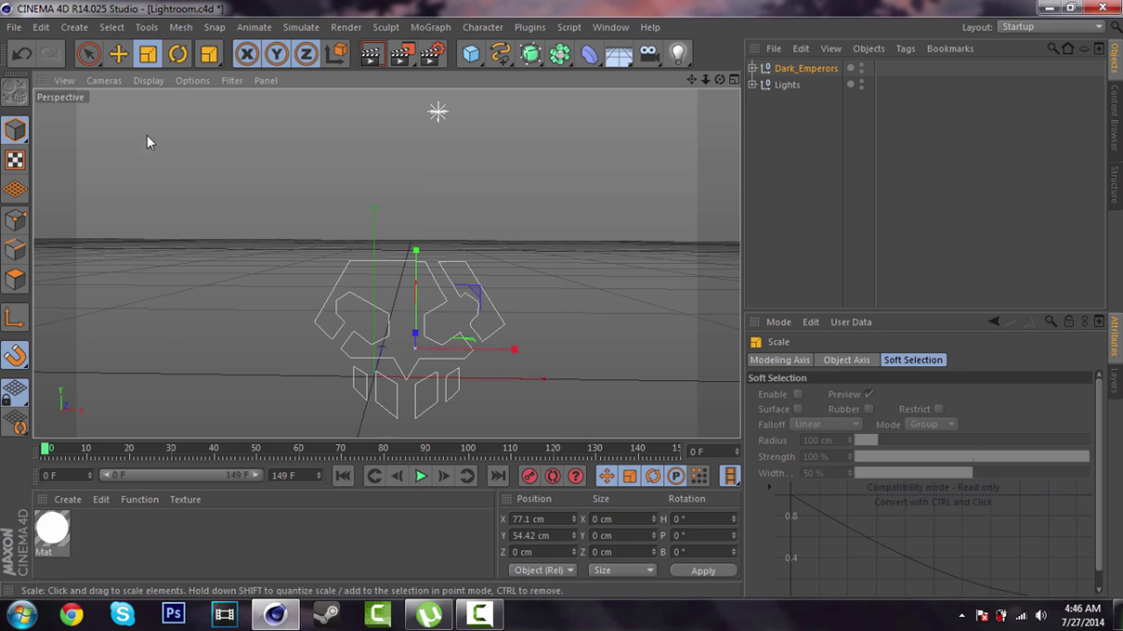
{"action": "left_click", "coordinate": [119, 54]}
{"action": "left_click_drag", "start_coordinate": [416, 253], "coordinate": [425, 204]}
{"action": "left_click", "coordinate": [147, 54]}
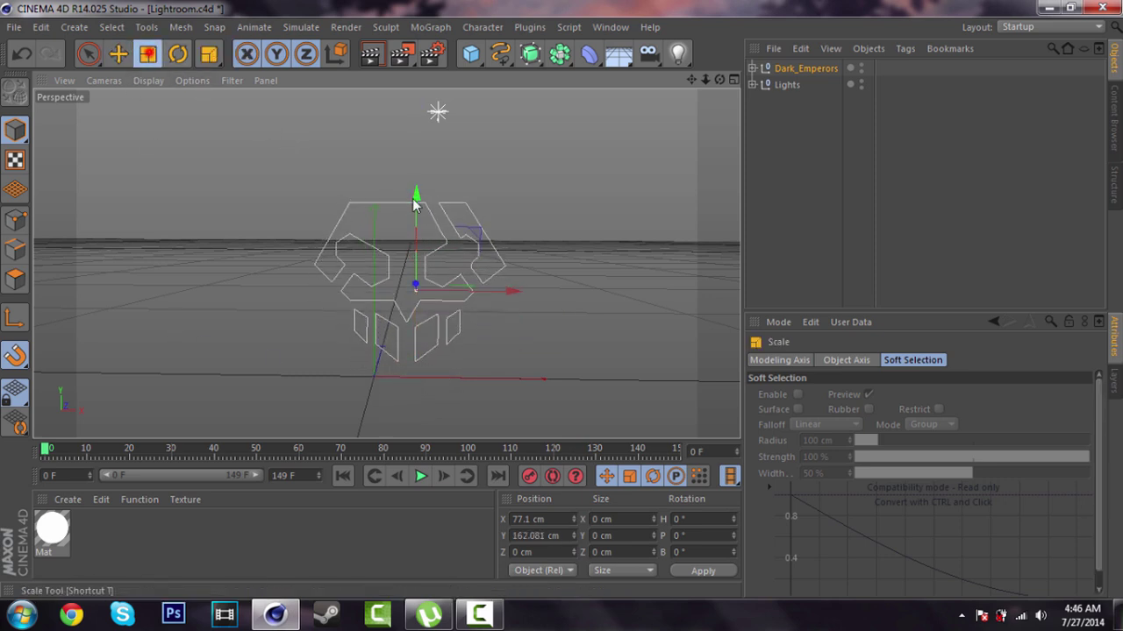
{"action": "left_click_drag", "start_coordinate": [449, 256], "coordinate": [491, 211]}
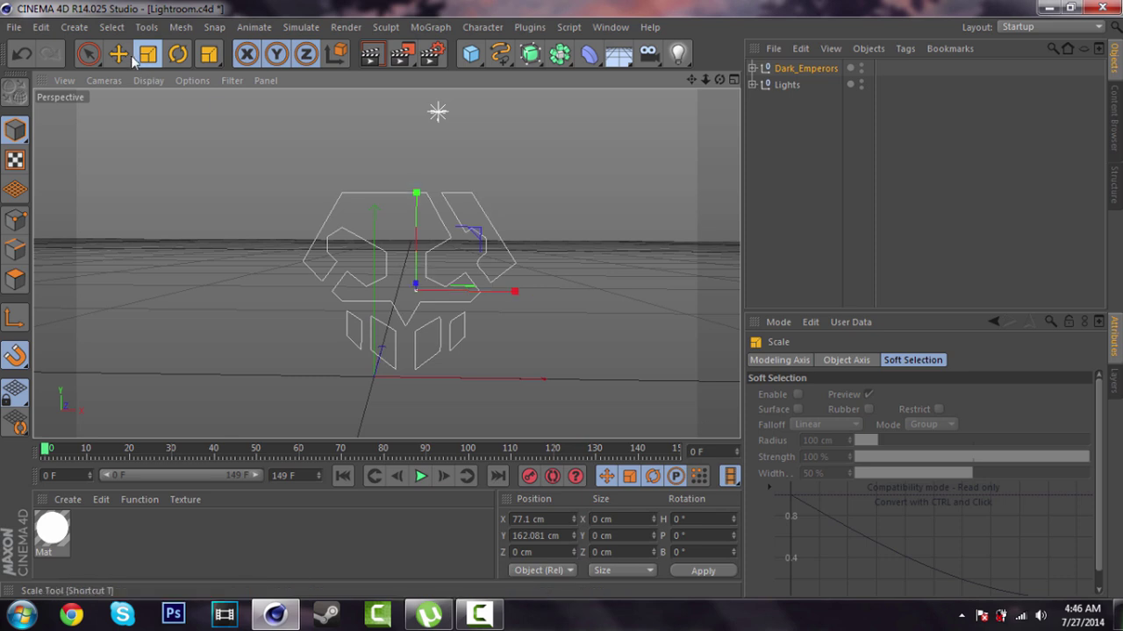
{"action": "left_click", "coordinate": [119, 54]}
{"action": "left_click_drag", "start_coordinate": [418, 196], "coordinate": [419, 199]}
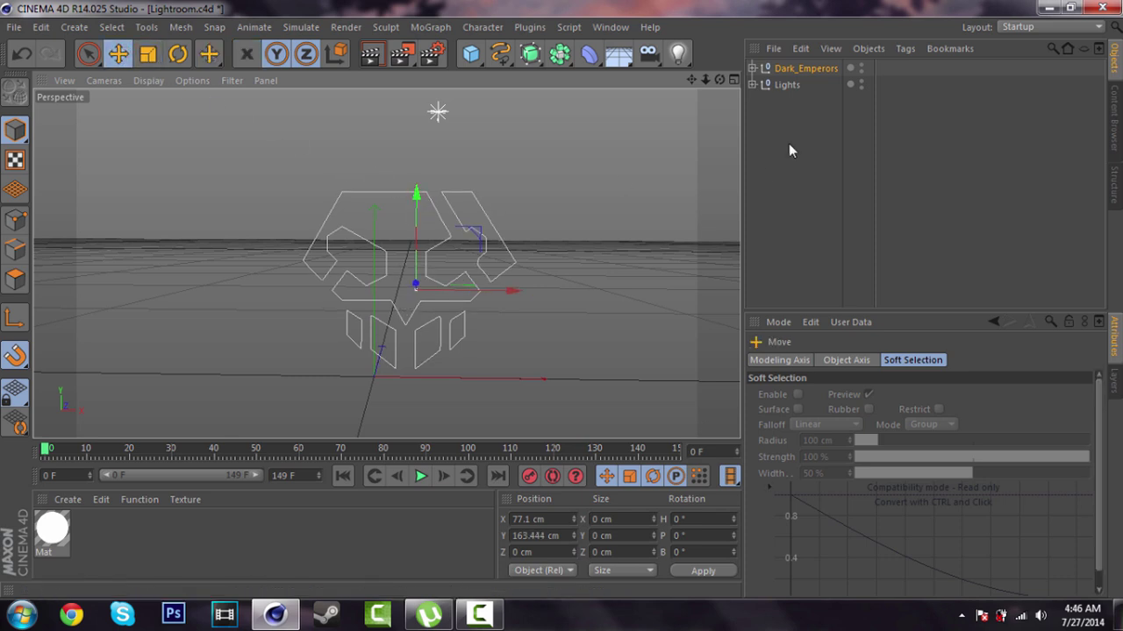
Move Path 1 through Path 6 out of the Dark_Emperors null and delete the empty null
{"action": "left_click", "coordinate": [751, 68]}
{"action": "left_click", "coordinate": [794, 84]}
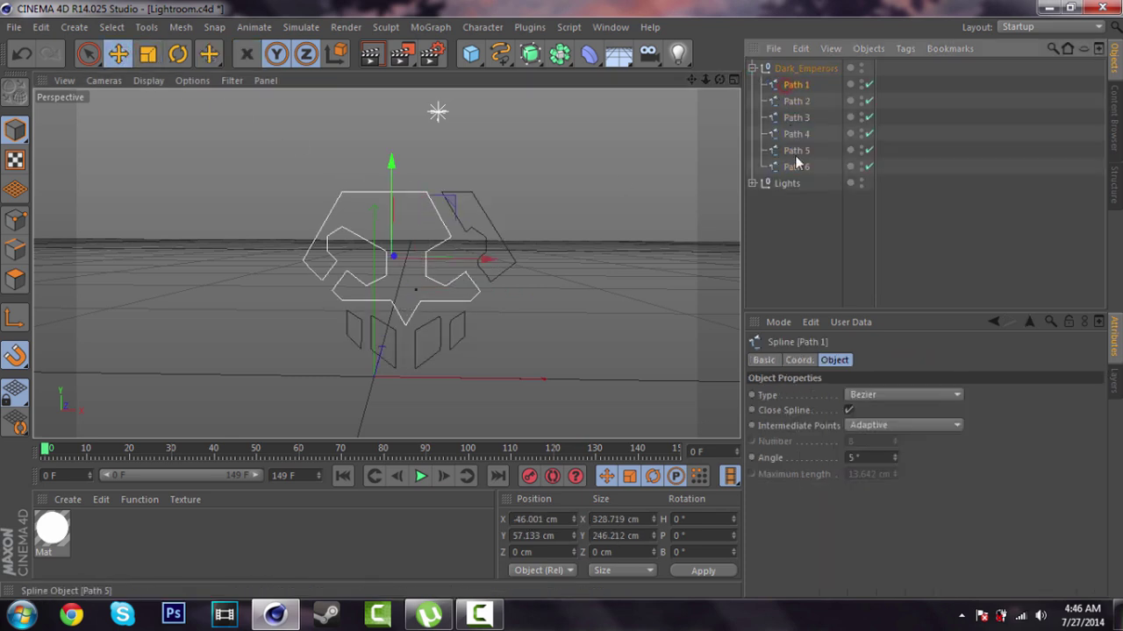
{"action": "left_click_drag", "start_coordinate": [791, 167], "coordinate": [794, 176]}
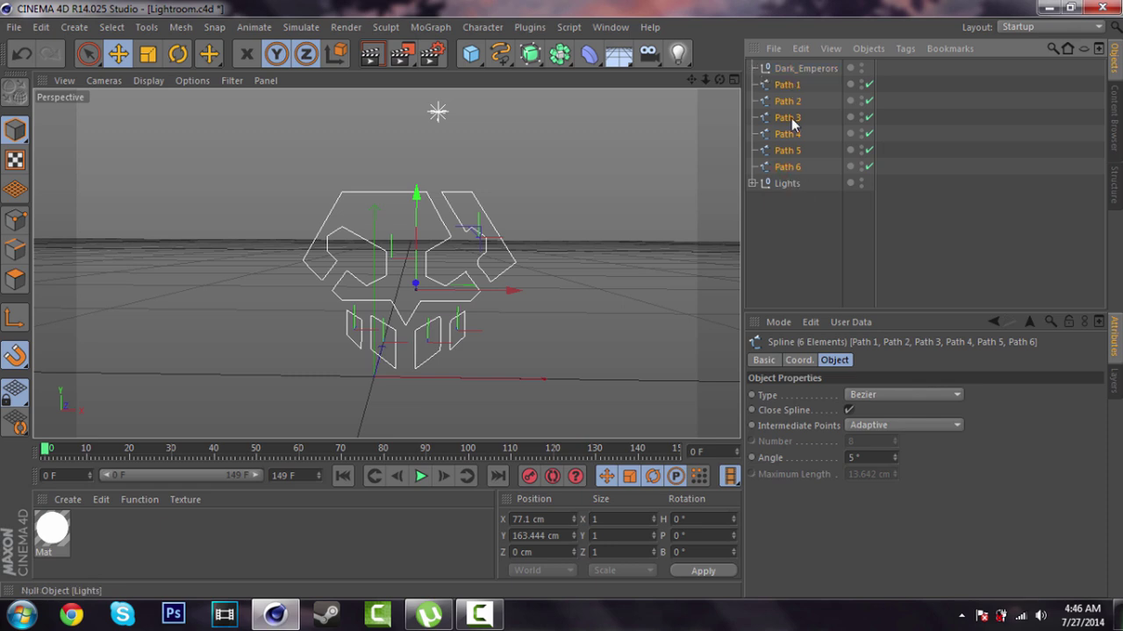
{"action": "left_click", "coordinate": [805, 65]}
{"action": "key", "text": "Delete"}
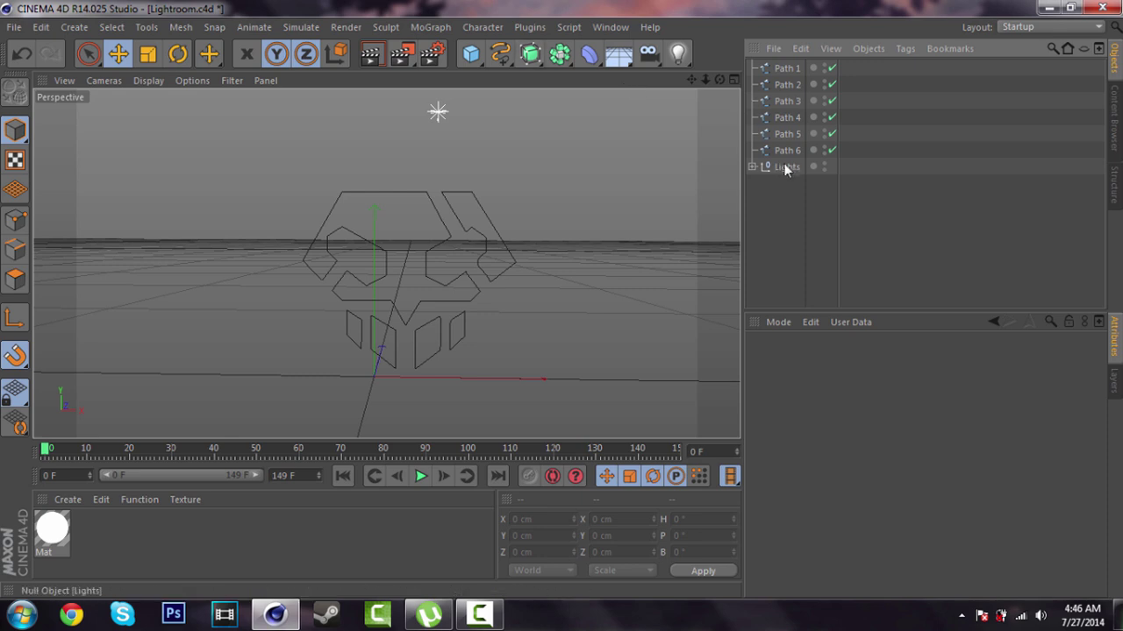
Add an Extrude NURBS object and duplicate it so there are six, one for each path
{"action": "left_click", "coordinate": [534, 57]}
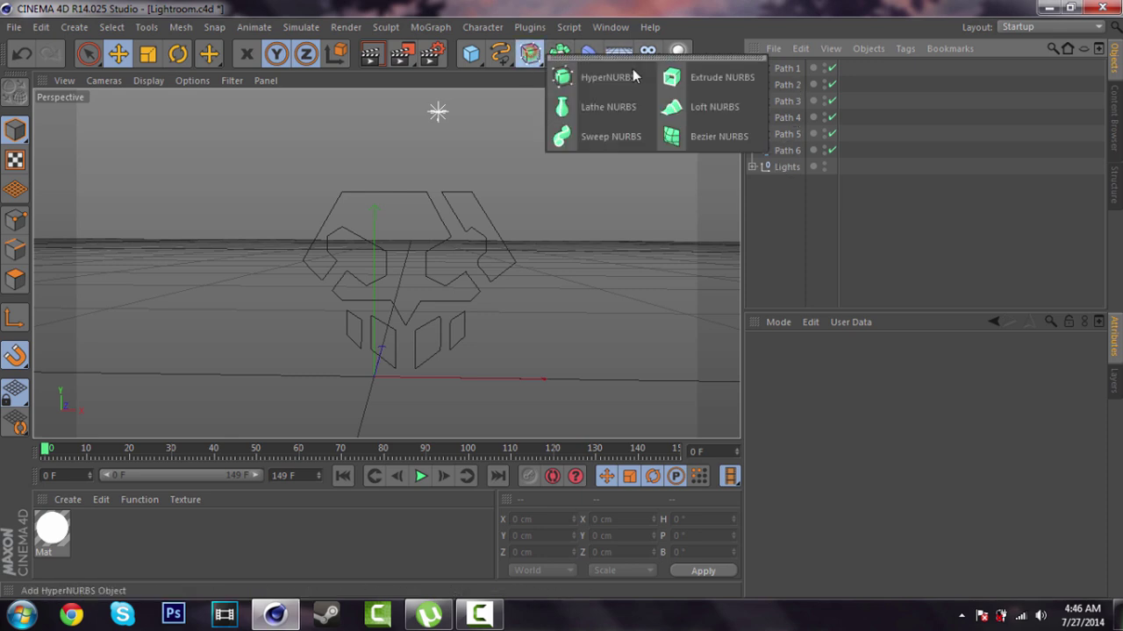
{"action": "left_click", "coordinate": [712, 77]}
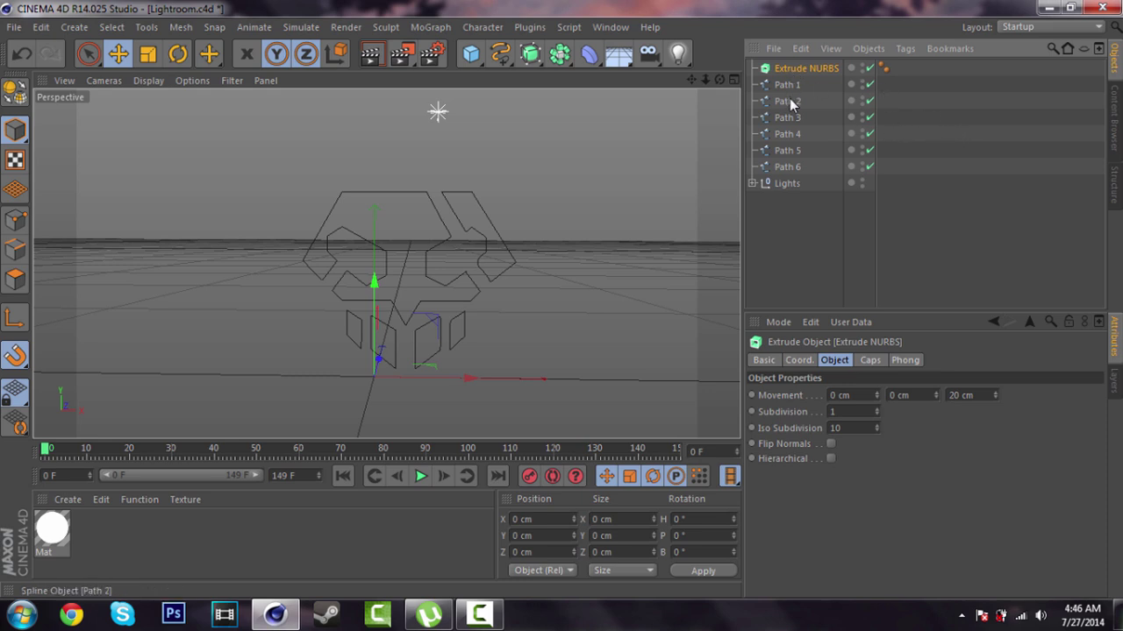
{"action": "key", "text": "ctrl+c"}
{"action": "key", "text": "ctrl+v"}
{"action": "key", "text": "ctrl+v"}
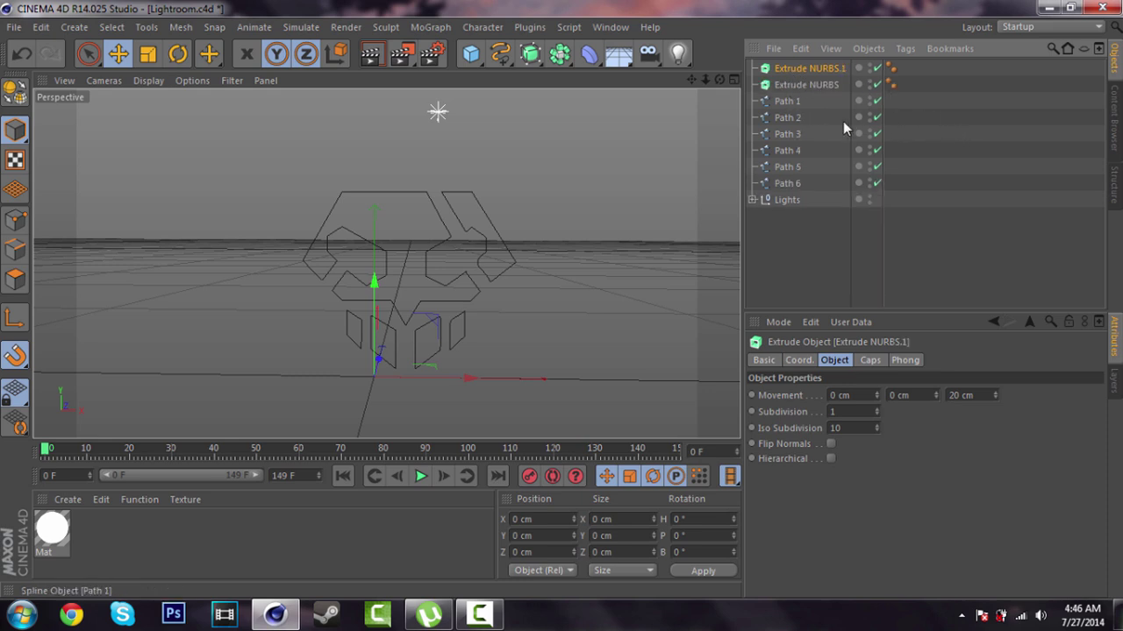
{"action": "key", "text": "ctrl+v"}
{"action": "key", "text": "ctrl+v"}
{"action": "key", "text": "ctrl+v"}
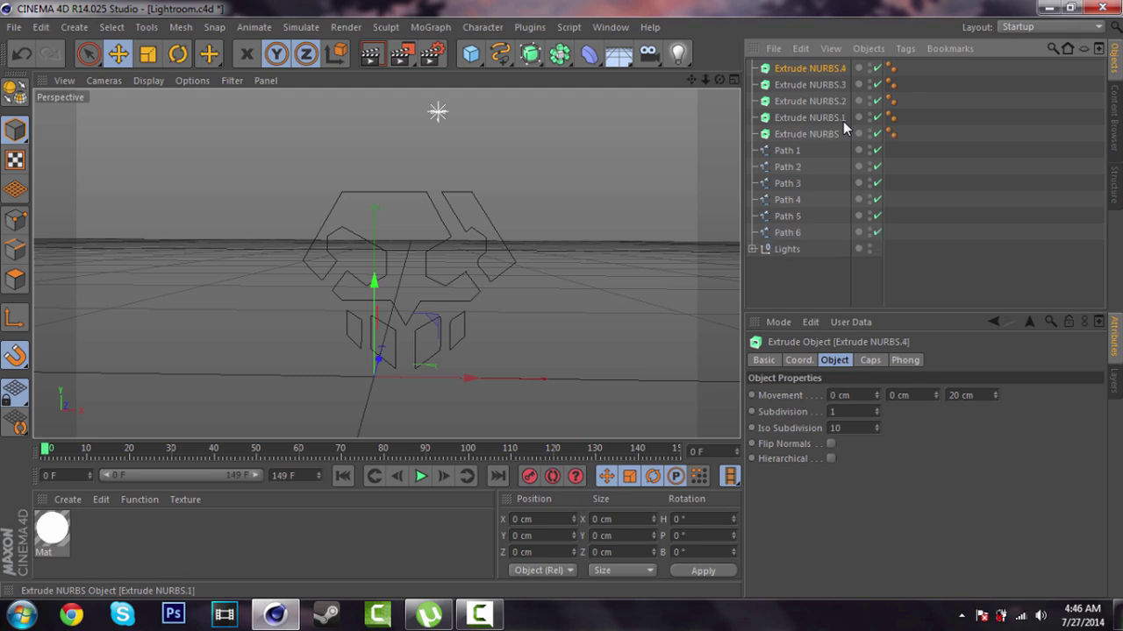
Nest each of the six paths inside its own Extrude NURBS and collapse the hierarchies
{"action": "left_click", "coordinate": [780, 170]}
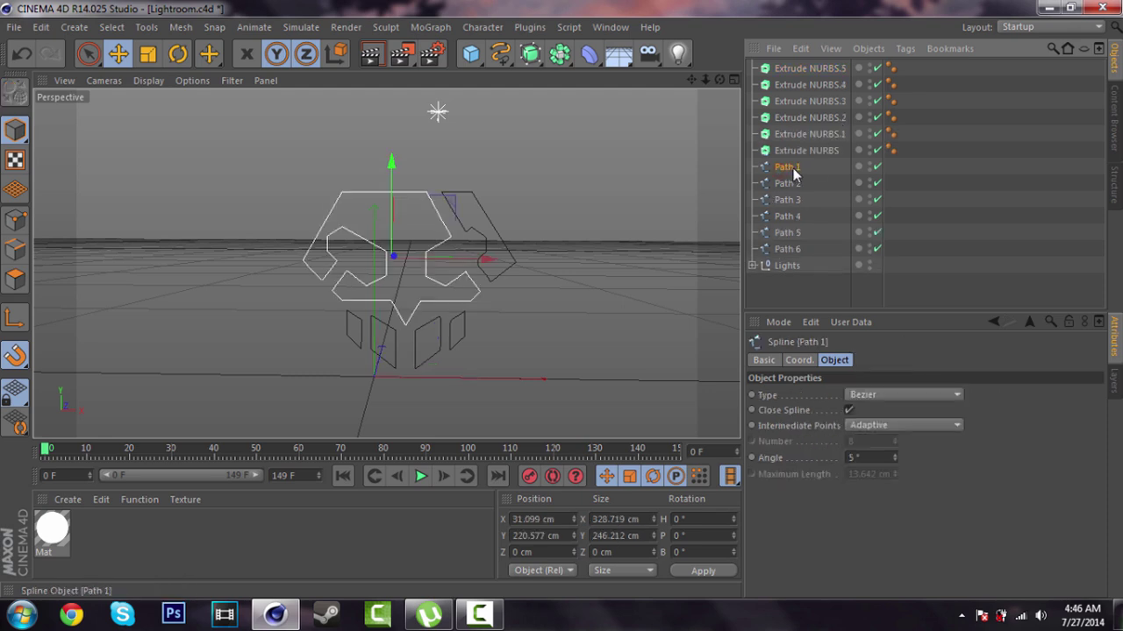
{"action": "left_click_drag", "start_coordinate": [787, 173], "coordinate": [789, 115]}
{"action": "left_click", "coordinate": [752, 150]}
{"action": "left_click", "coordinate": [752, 134]}
{"action": "left_click", "coordinate": [752, 116]}
{"action": "left_click_drag", "start_coordinate": [783, 171], "coordinate": [792, 99]}
{"action": "left_click", "coordinate": [752, 101]}
{"action": "left_click_drag", "start_coordinate": [783, 167], "coordinate": [793, 85]}
{"action": "left_click", "coordinate": [752, 84]}
{"action": "left_click_drag", "start_coordinate": [785, 166], "coordinate": [792, 71]}
{"action": "left_click", "coordinate": [751, 68]}
Set the Z extrusion movement of all six Extrude NURBS objects together to 100 cm
{"action": "left_click", "coordinate": [791, 69]}
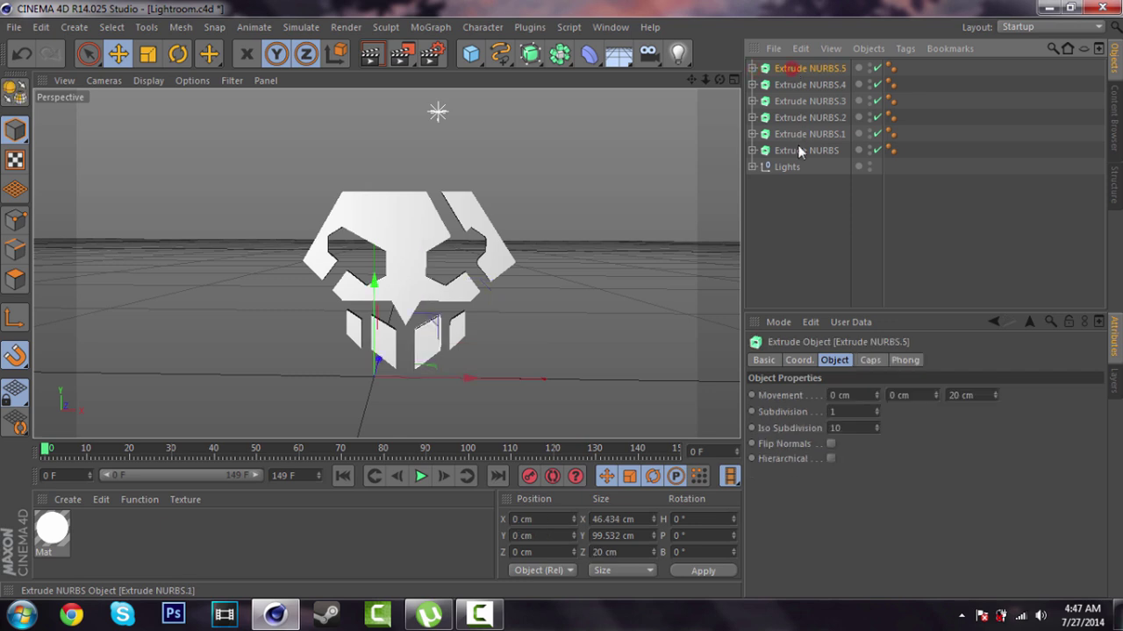
{"action": "left_click", "coordinate": [803, 150], "text": "shift"}
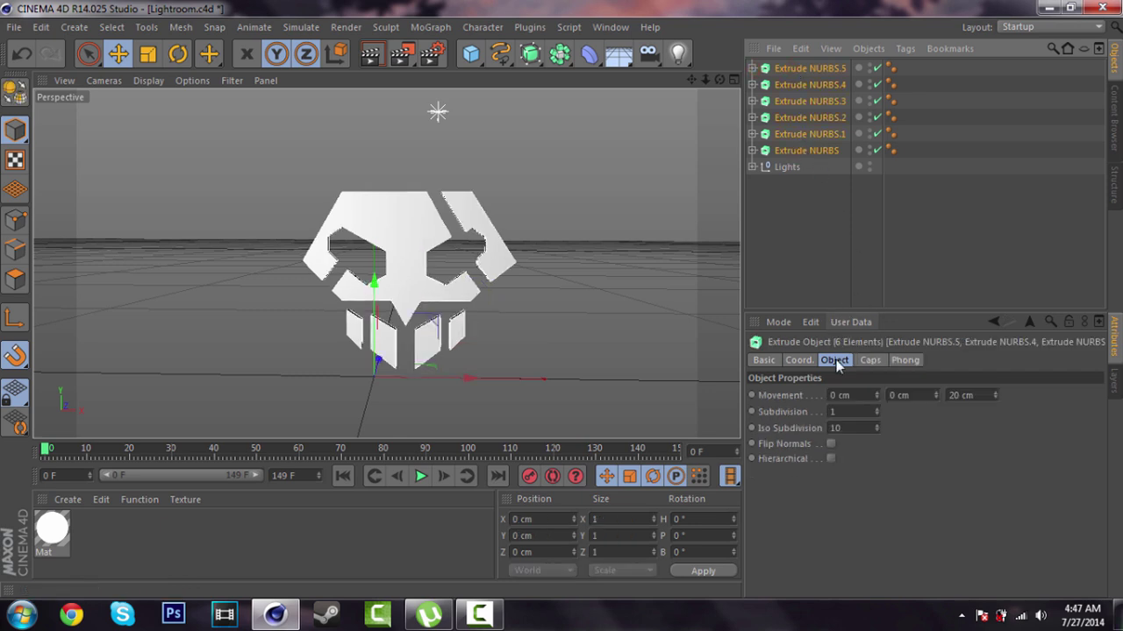
{"action": "left_click", "coordinate": [980, 395]}
{"action": "type", "text": "100"}
{"action": "key", "text": "Return"}
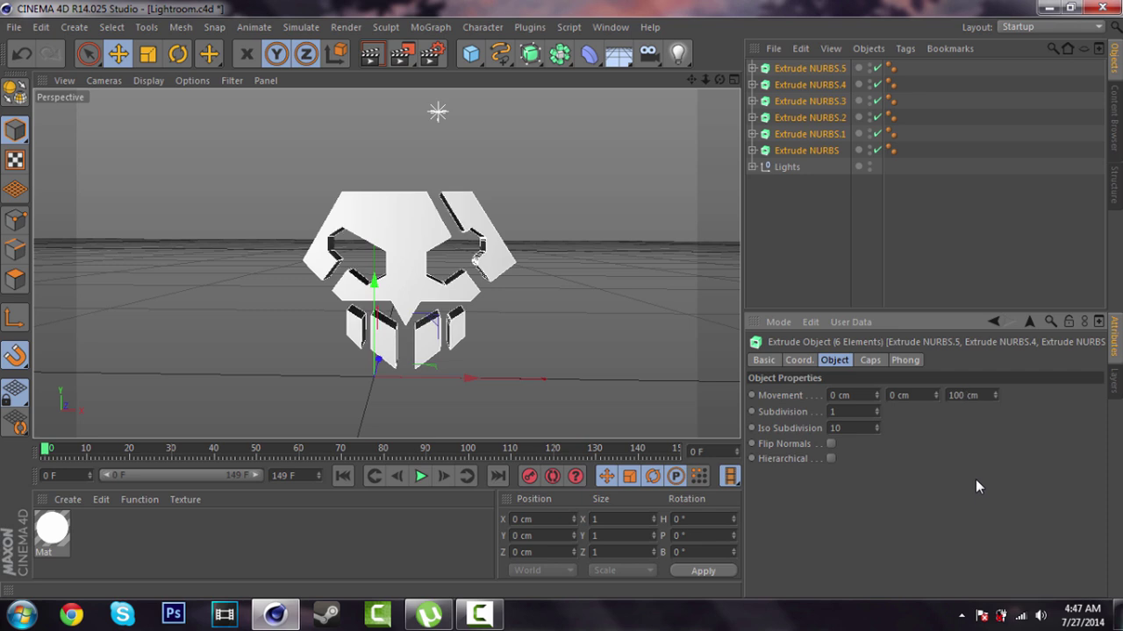
Give all six extrusions a Fillet Cap at the start with 10 steps and a 3 cm radius
{"action": "left_click", "coordinate": [877, 361]}
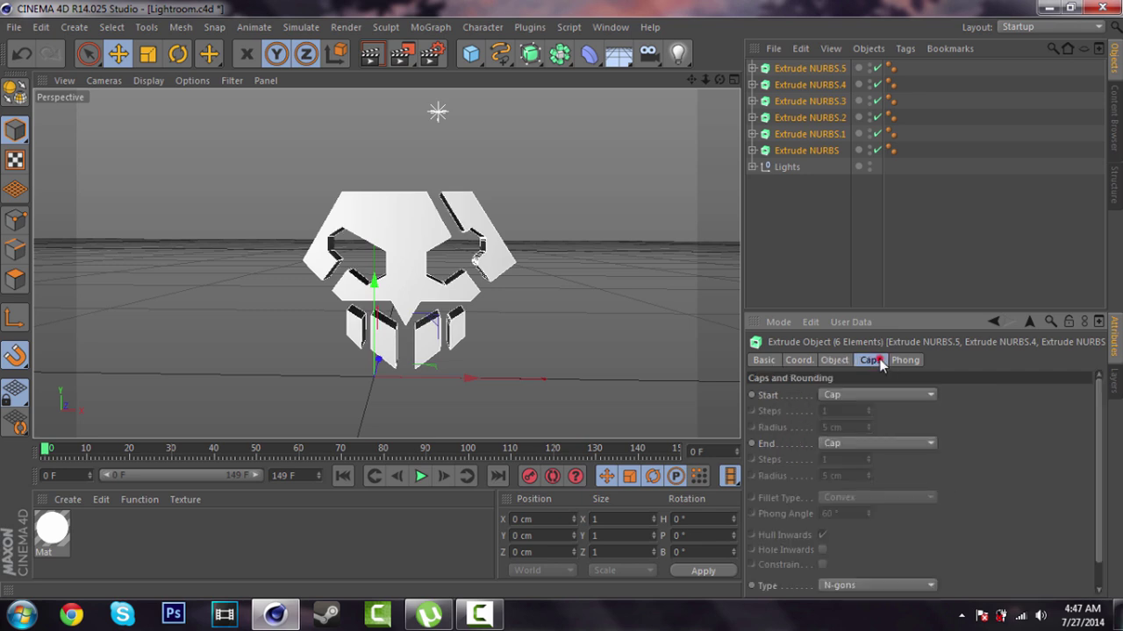
{"action": "left_click", "coordinate": [851, 397]}
{"action": "left_click", "coordinate": [844, 448]}
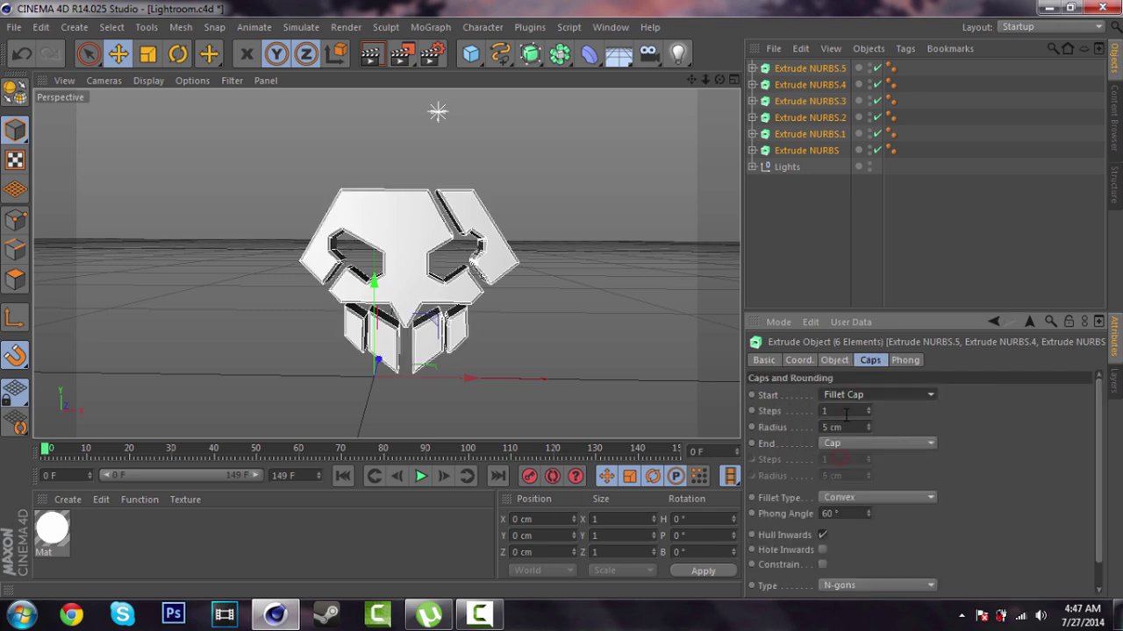
{"action": "left_click", "coordinate": [845, 411]}
{"action": "type", "text": "10"}
{"action": "key", "text": "Tab"}
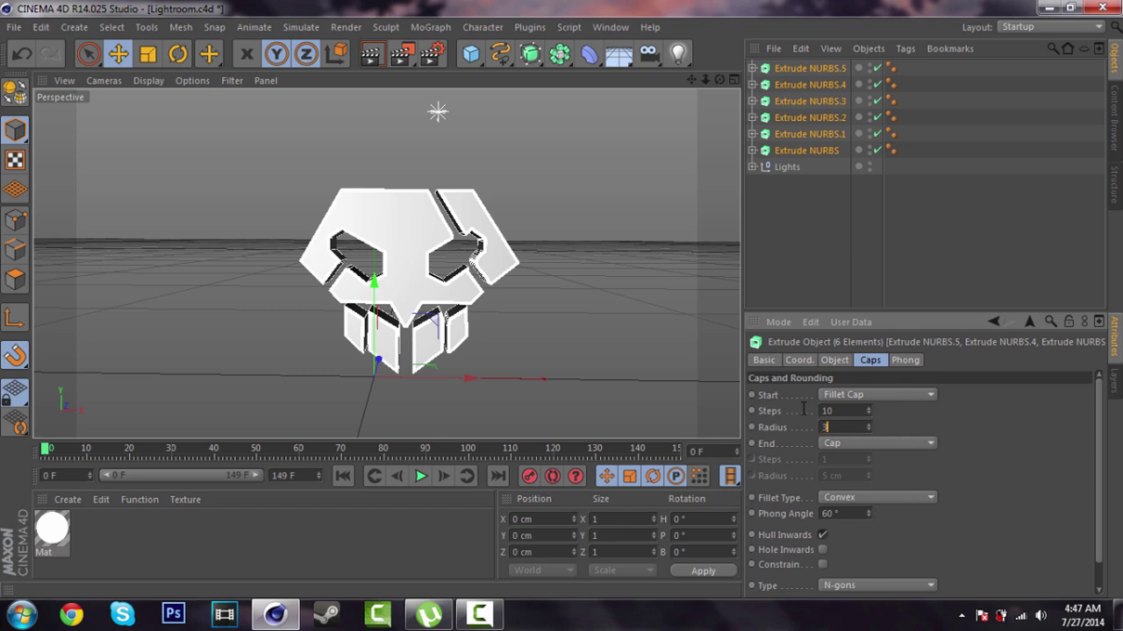
{"action": "type", "text": "3"}
{"action": "key", "text": "Return"}
Give all six extrusions a Fillet Cap at the end with 10 steps and a 3 cm radius
{"action": "left_click", "coordinate": [882, 441]}
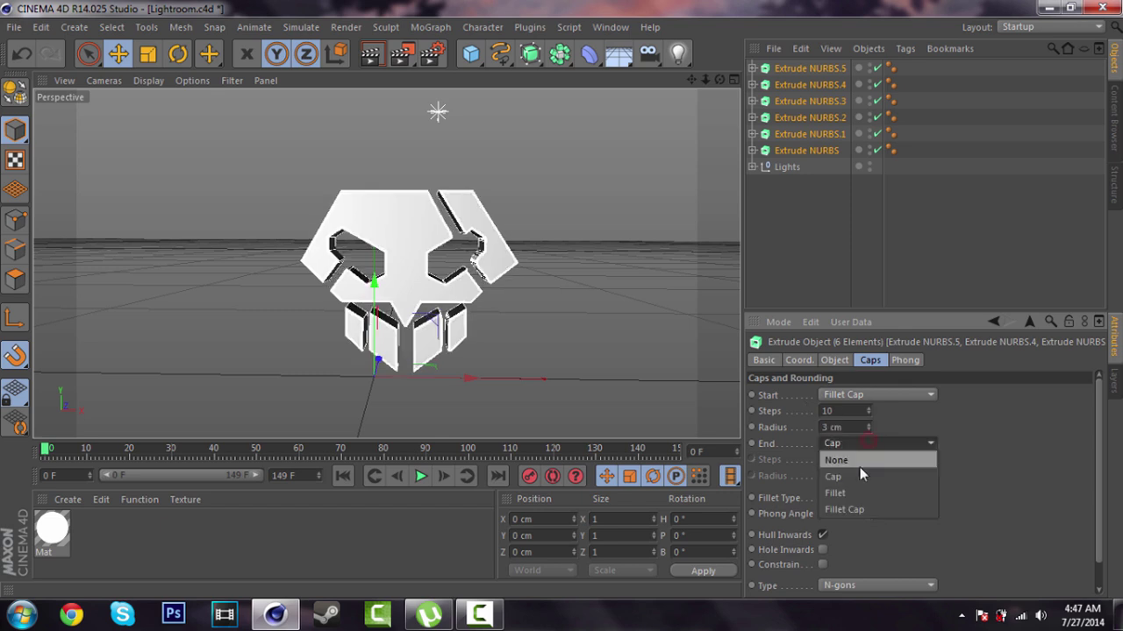
{"action": "left_click", "coordinate": [852, 509]}
{"action": "left_click", "coordinate": [849, 461]}
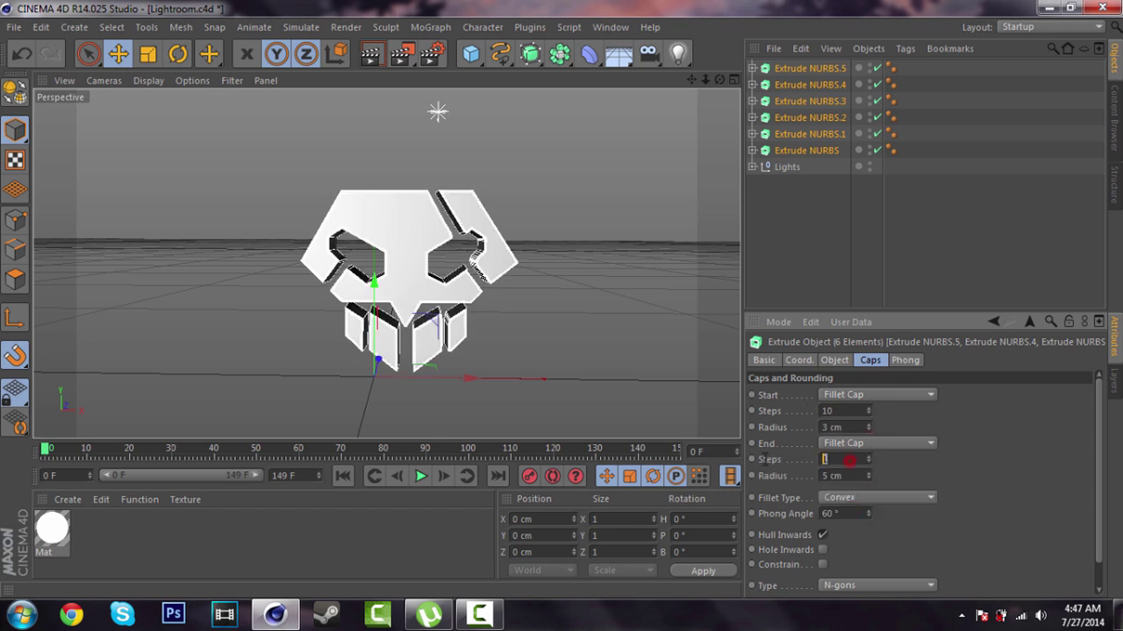
{"action": "type", "text": "10"}
{"action": "key", "text": "Tab"}
{"action": "type", "text": "3"}
{"action": "key", "text": "Return"}
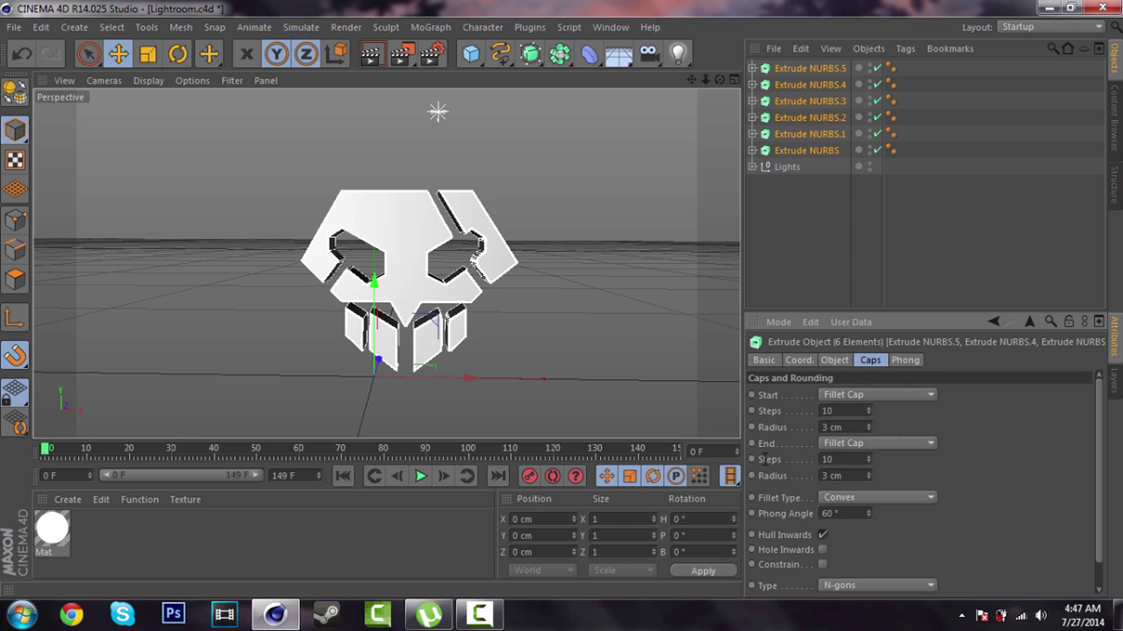
Group all six Extrude NURBS objects into one null and rename the null Logo
{"action": "left_click", "coordinate": [834, 360]}
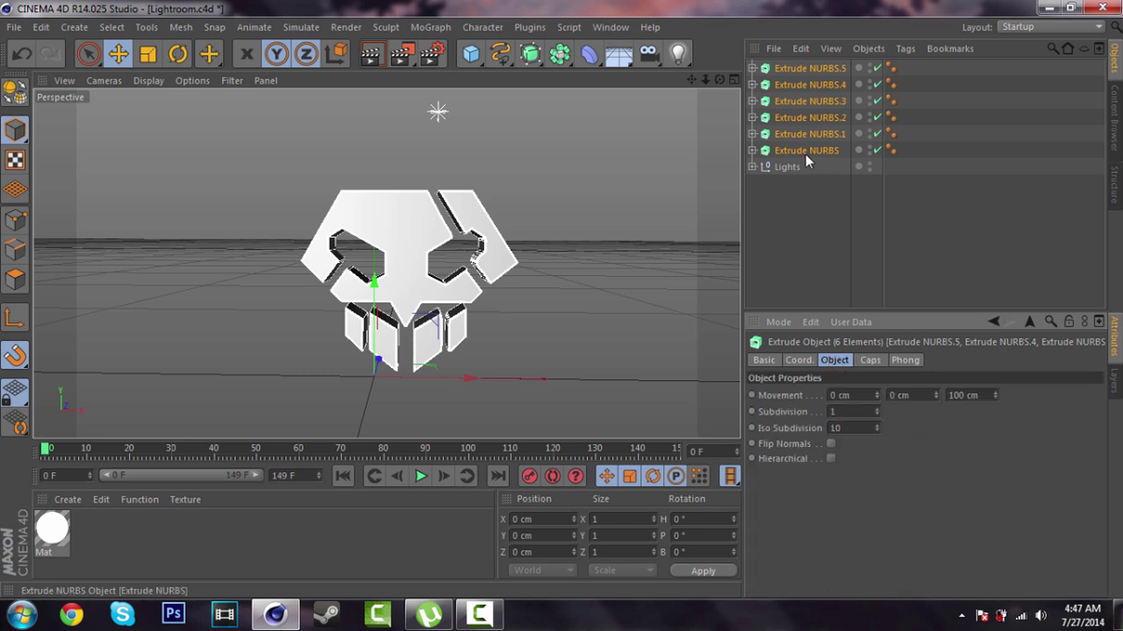
{"action": "left_click", "coordinate": [805, 151]}
{"action": "left_click", "coordinate": [809, 70], "text": "shift"}
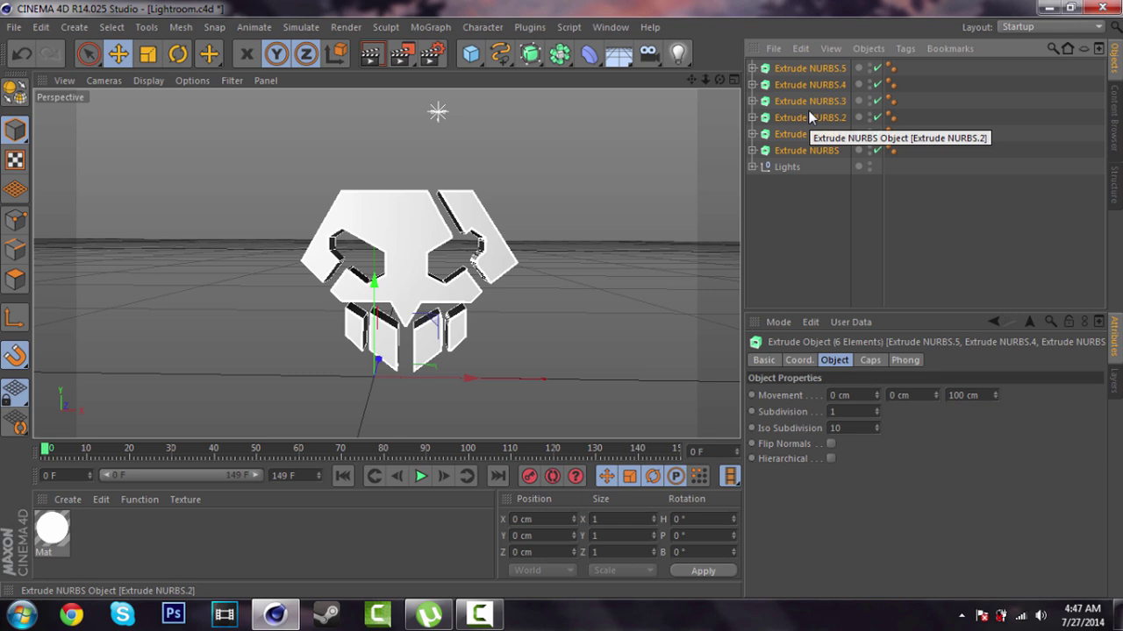
{"action": "key", "text": "alt+g"}
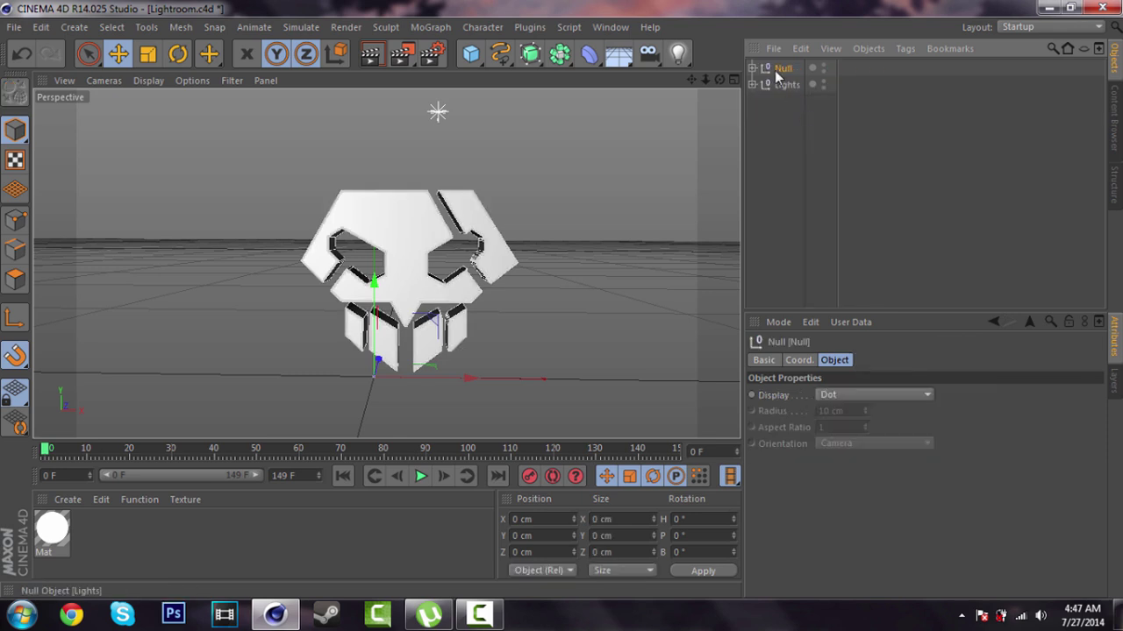
{"action": "type", "text": "Logo"}
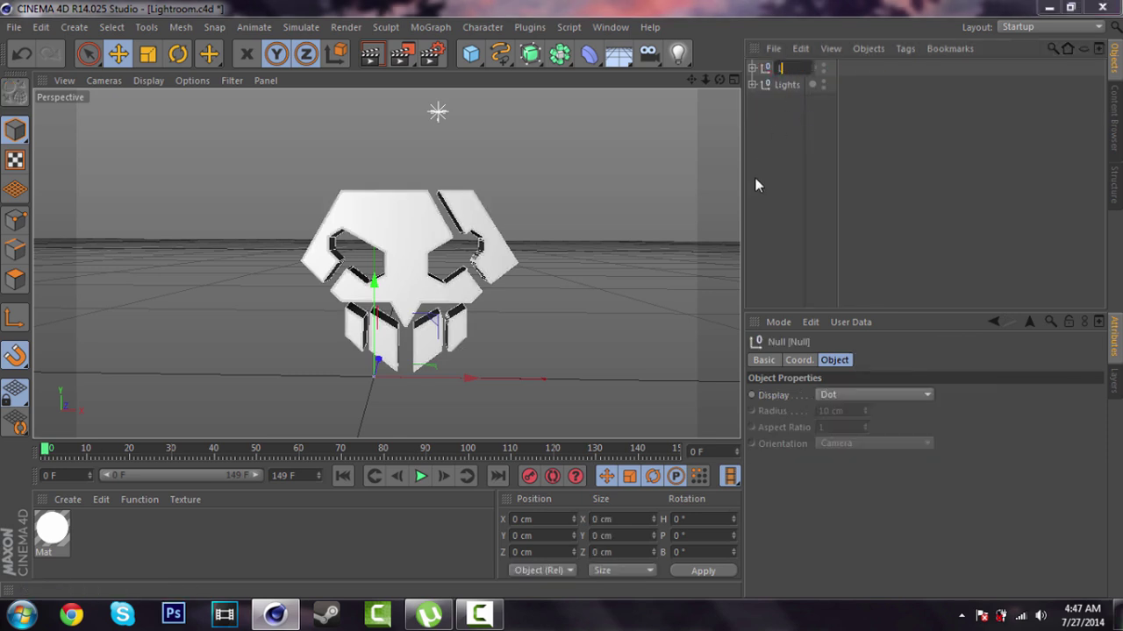
{"action": "key", "text": "Return"}
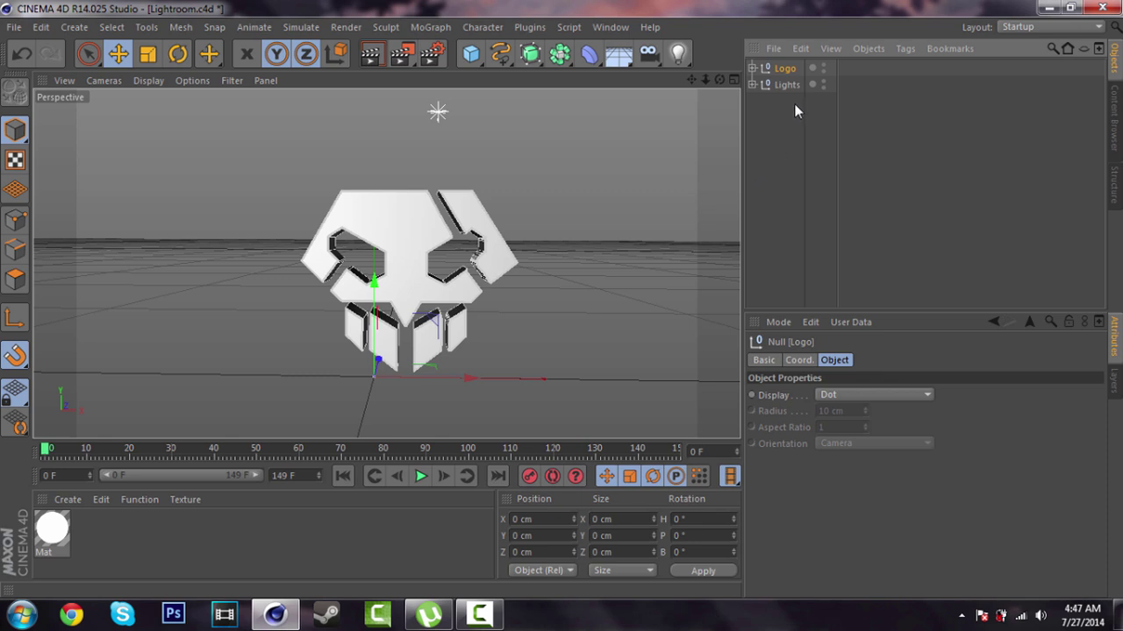
Hide the Logo group in both the viewport and the render, then deselect it
{"action": "double_click", "coordinate": [823, 68]}
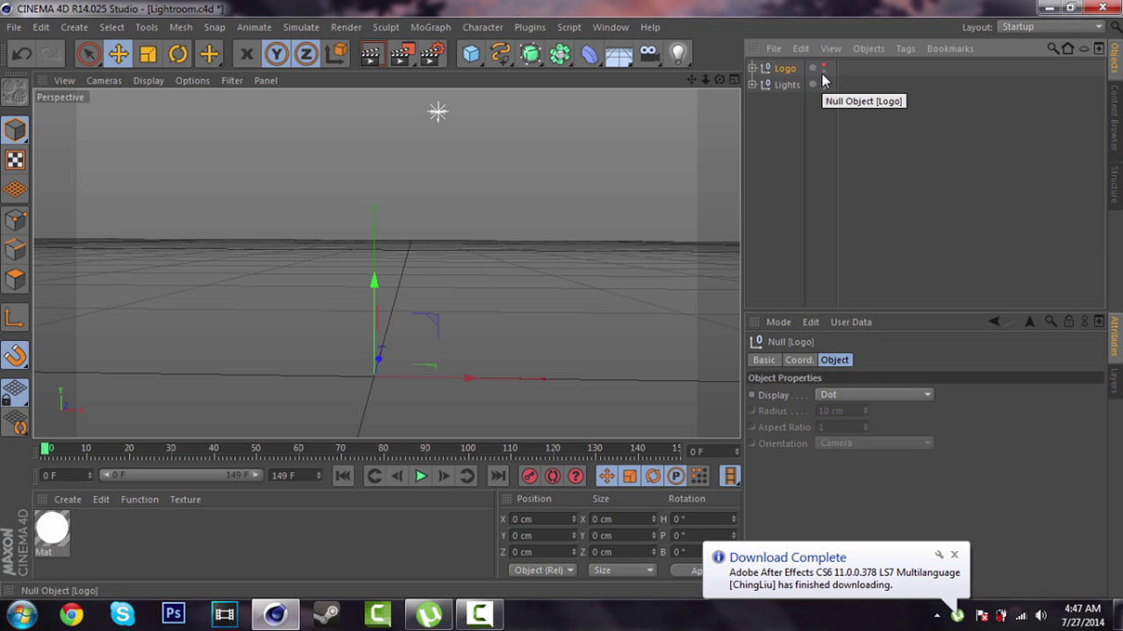
{"action": "double_click", "coordinate": [823, 72]}
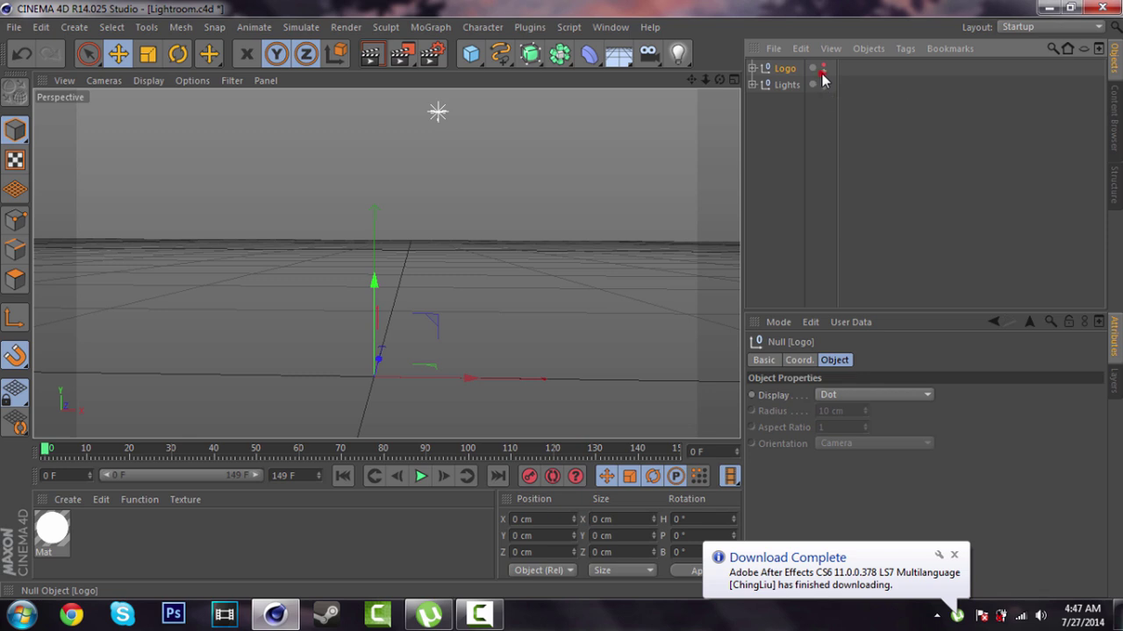
{"action": "left_click", "coordinate": [954, 555]}
{"action": "left_click", "coordinate": [435, 84]}
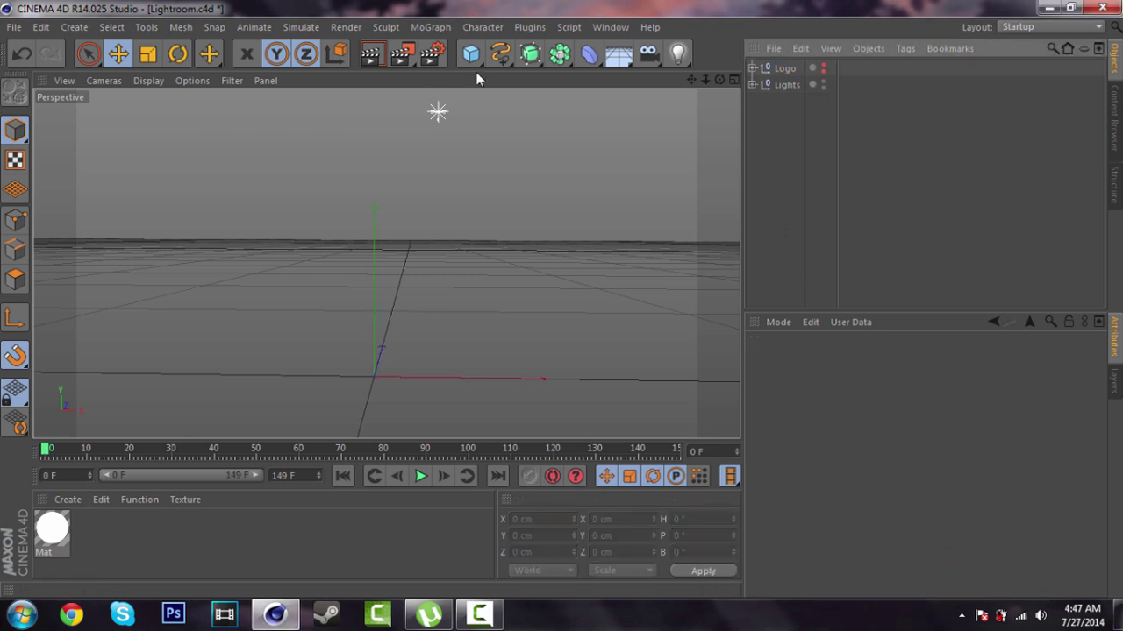
Add an Umami spline object from the plugins and rotate it to a bank angle of -90°
{"action": "left_click", "coordinate": [530, 29]}
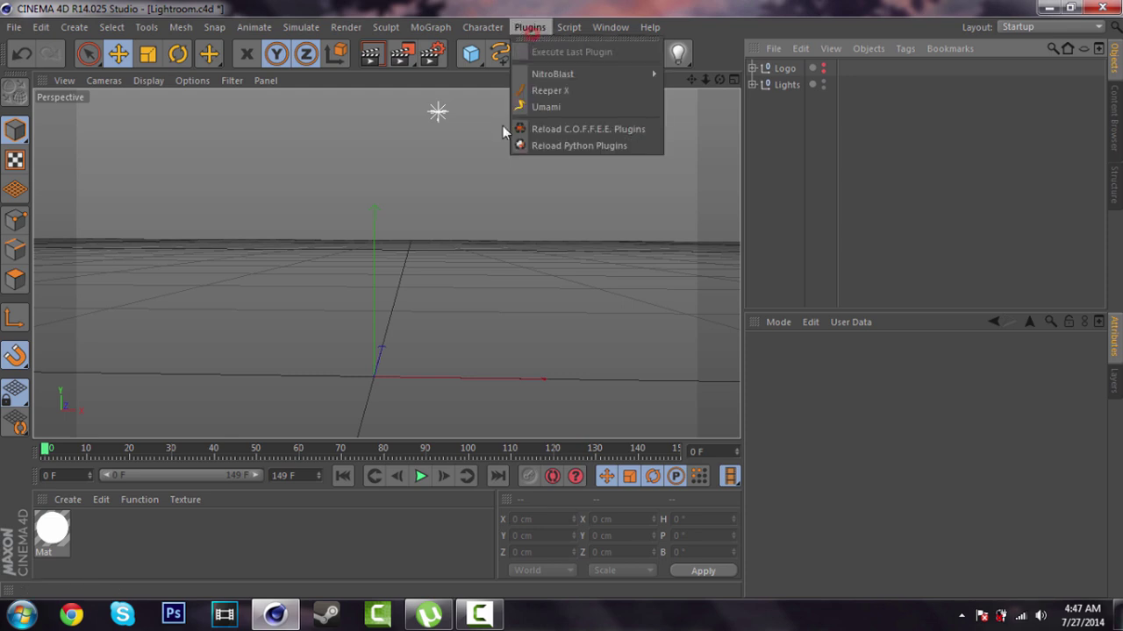
{"action": "left_click", "coordinate": [544, 107]}
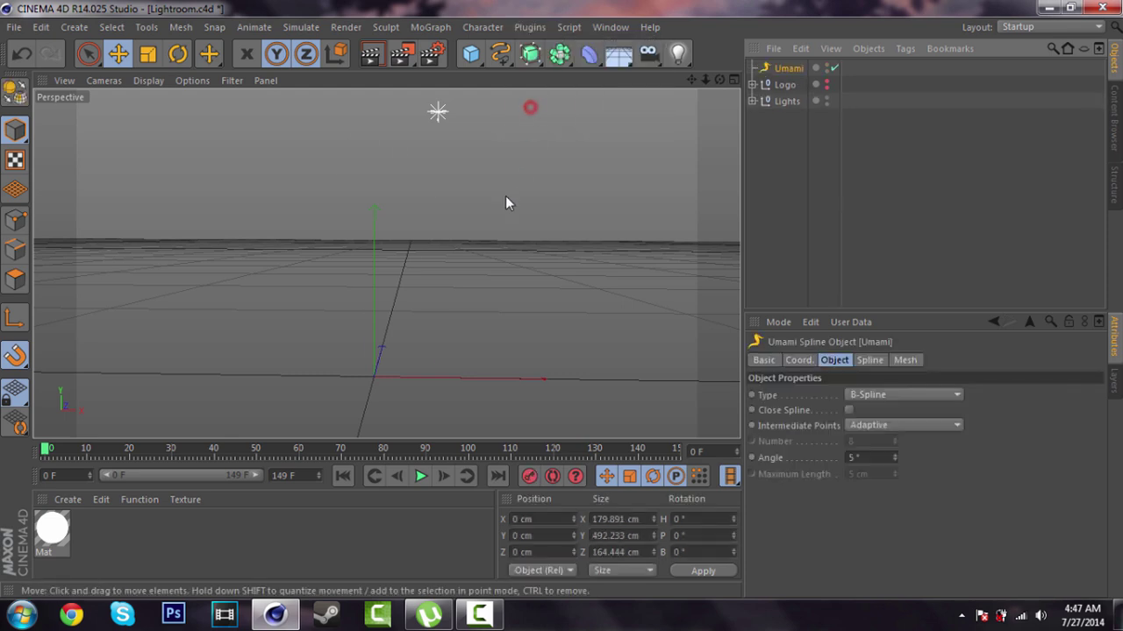
{"action": "left_click", "coordinate": [180, 55]}
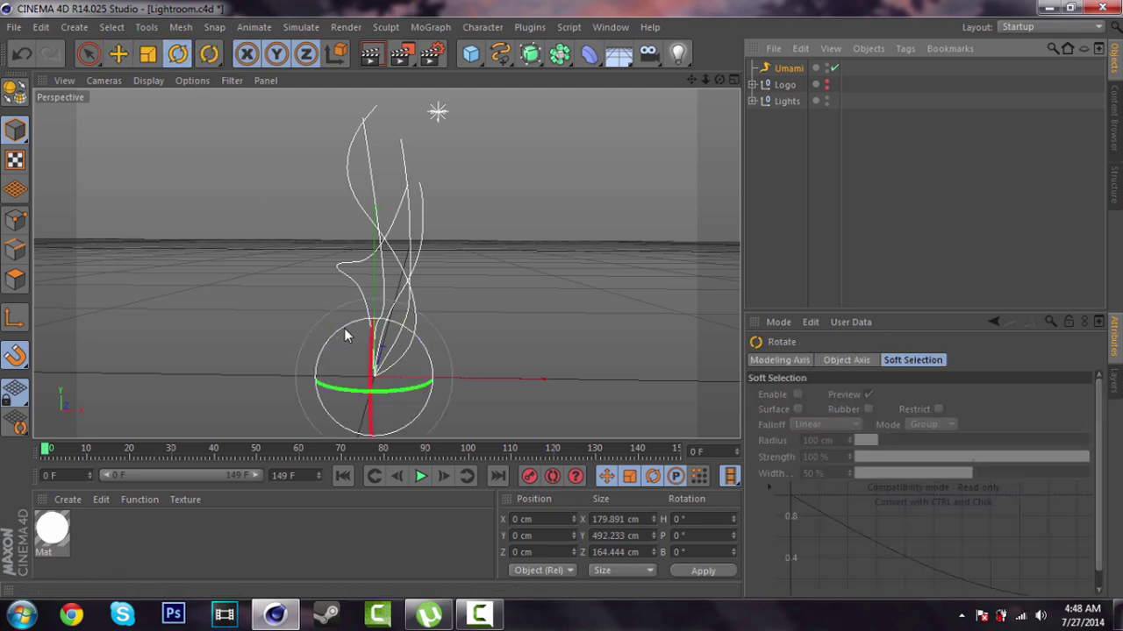
{"action": "left_click_drag", "start_coordinate": [340, 320], "coordinate": [311, 421]}
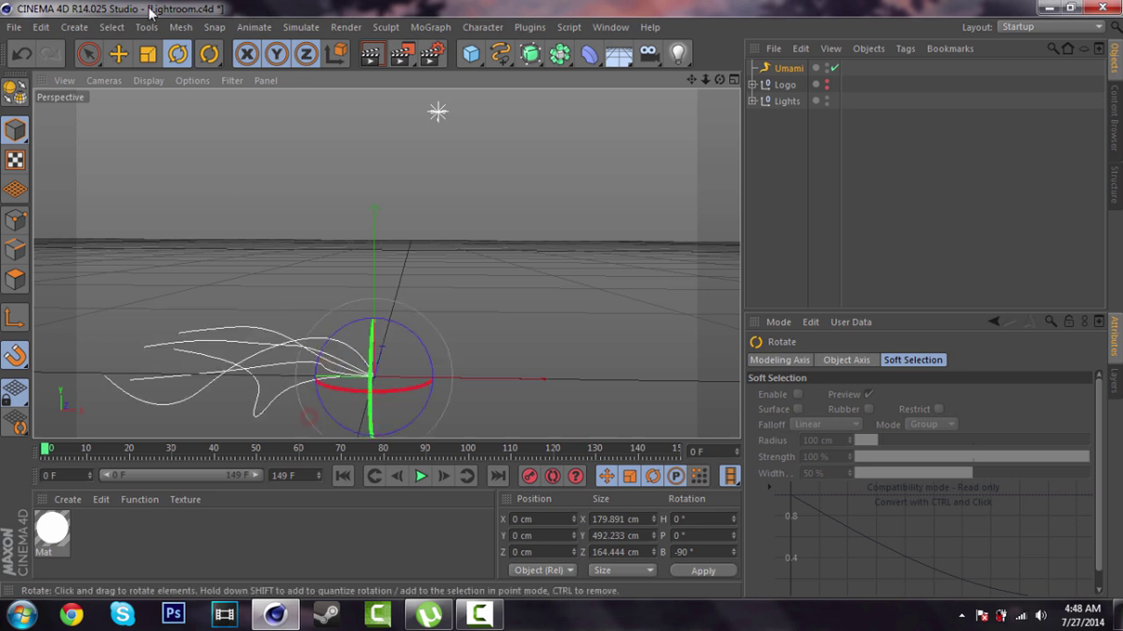
Move the Umami spline straight up to a Y position of about 148 cm
{"action": "left_click", "coordinate": [117, 53]}
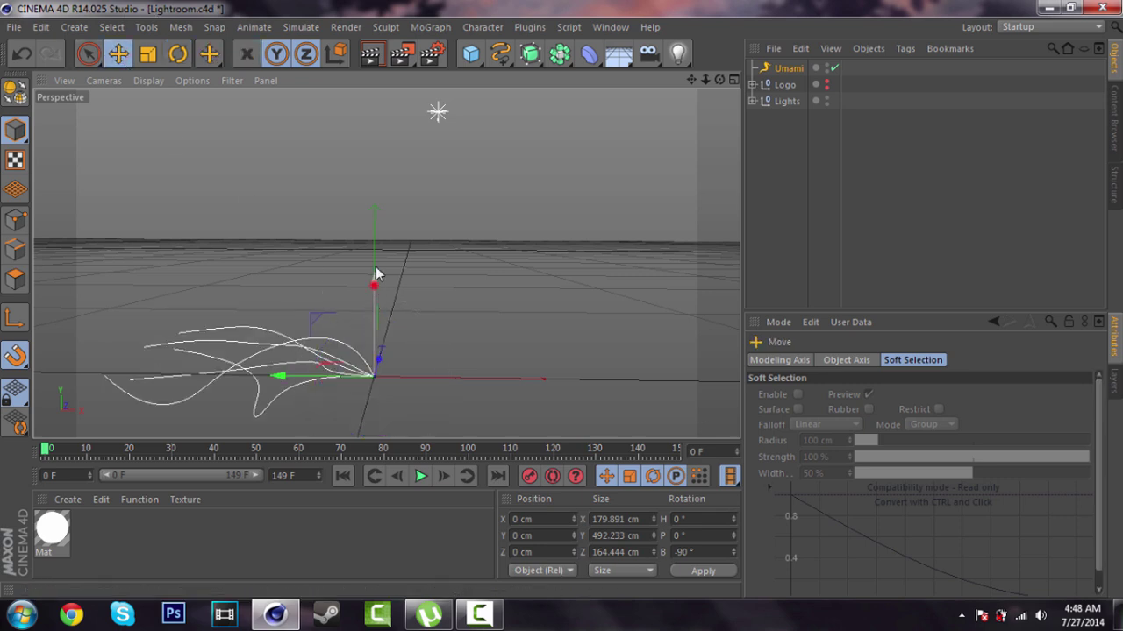
{"action": "left_click_drag", "start_coordinate": [376, 268], "coordinate": [378, 207]}
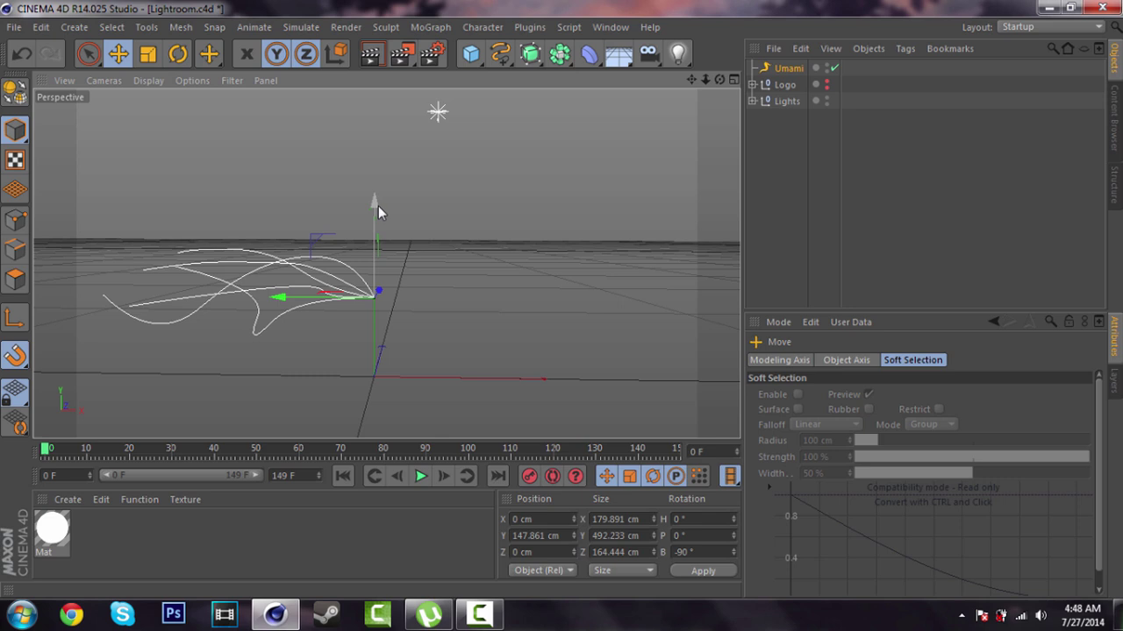
{"action": "left_click", "coordinate": [813, 191]}
Set the Umami spline's Height Scale to 83 % and Height Randomness to 178 %, and duplicate the object
{"action": "left_click", "coordinate": [788, 67]}
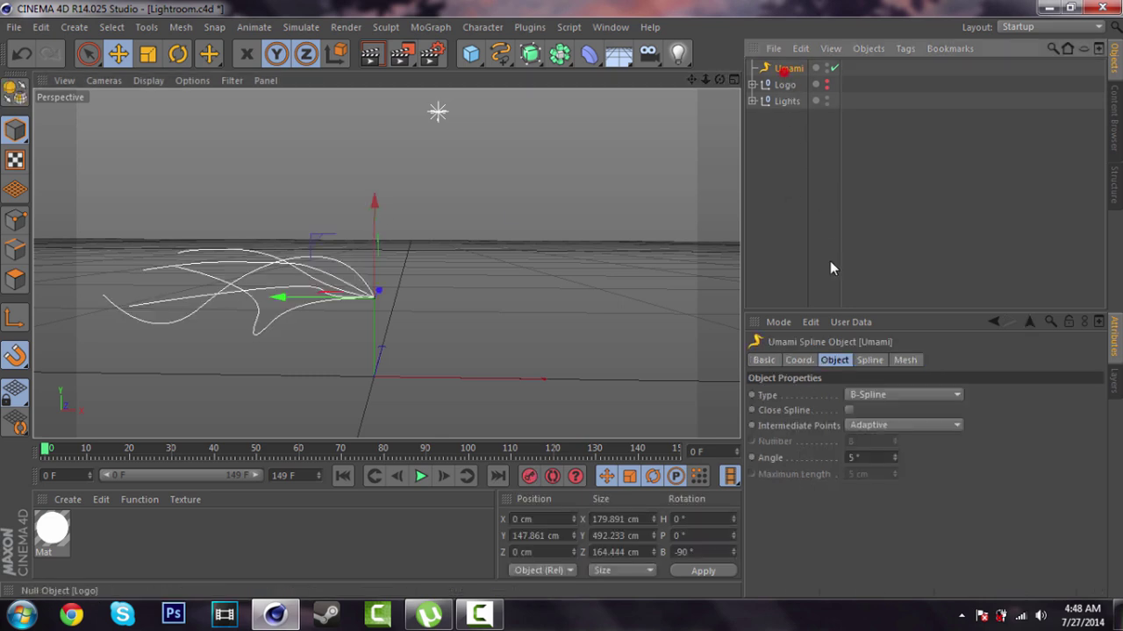
{"action": "left_click", "coordinate": [867, 360]}
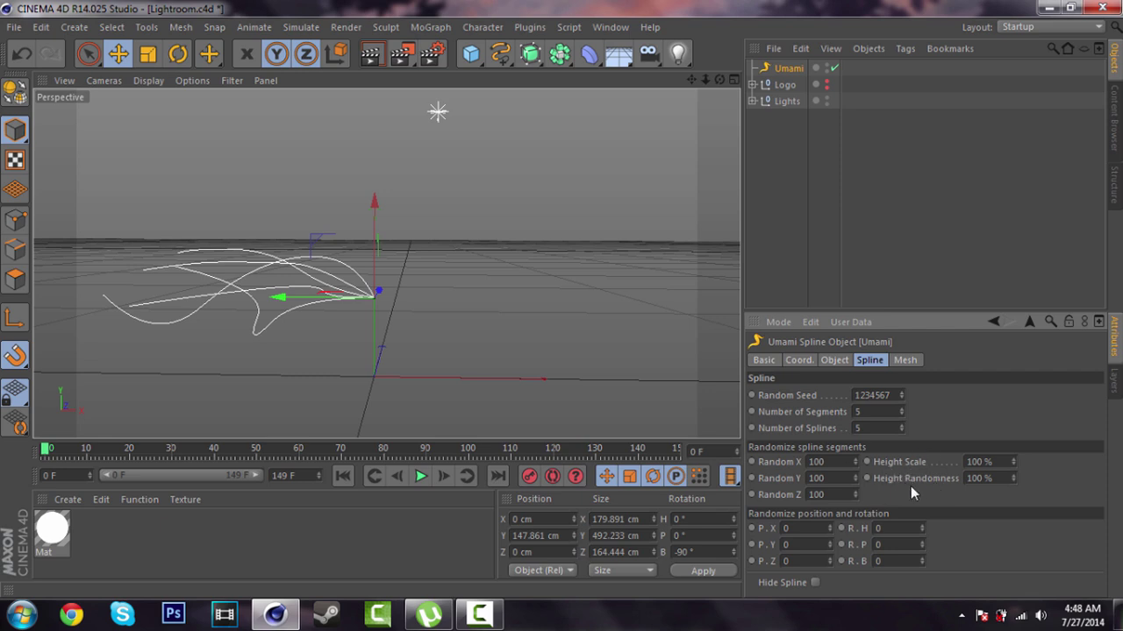
{"action": "left_click", "coordinate": [1013, 461]}
{"action": "left_click_drag", "start_coordinate": [1013, 462], "coordinate": [1014, 457]}
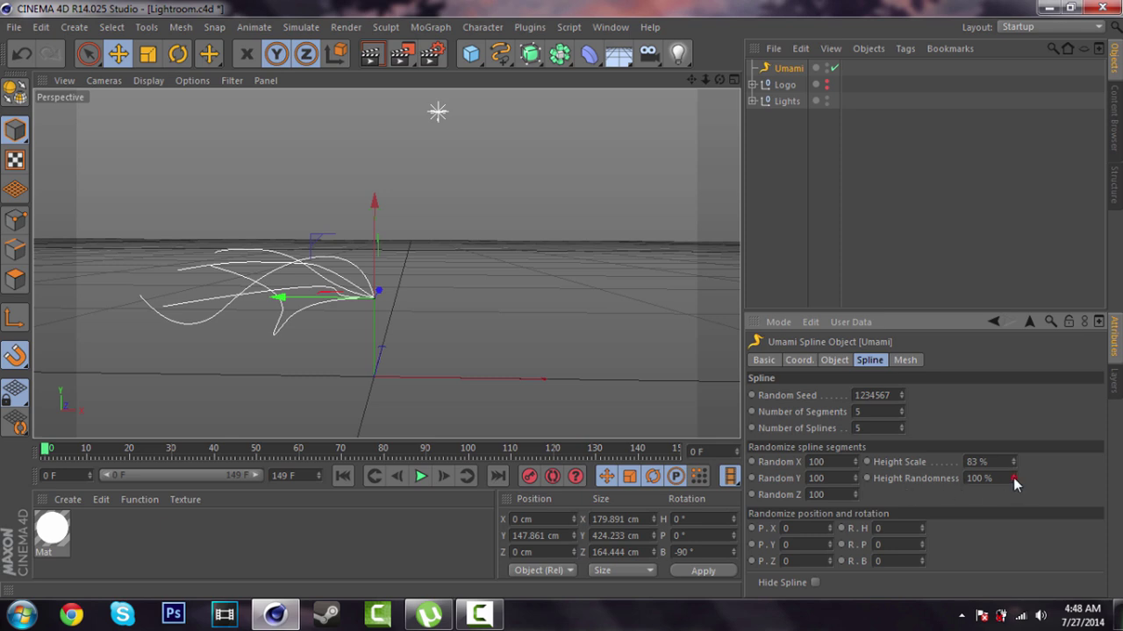
{"action": "mouse_move", "coordinate": [1013, 477]}
{"action": "left_mouse_down"}
{"action": "mouse_move", "coordinate": [1016, 464]}
{"action": "mouse_move", "coordinate": [1012, 477]}
{"action": "left_mouse_up"}
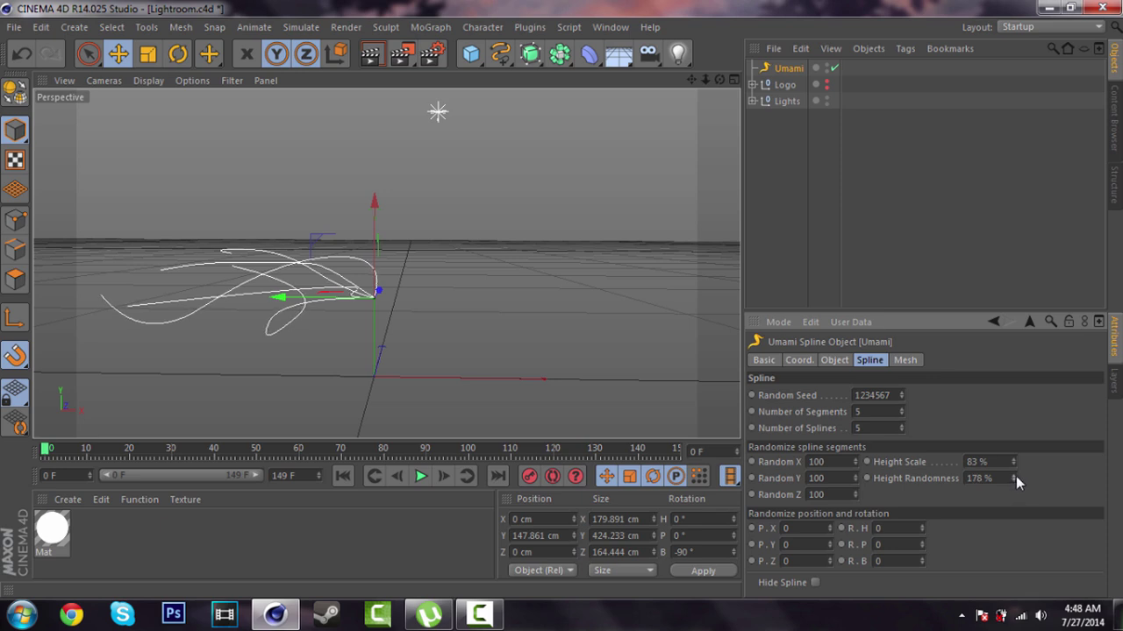
{"action": "left_click_drag", "start_coordinate": [1013, 477], "coordinate": [1013, 474]}
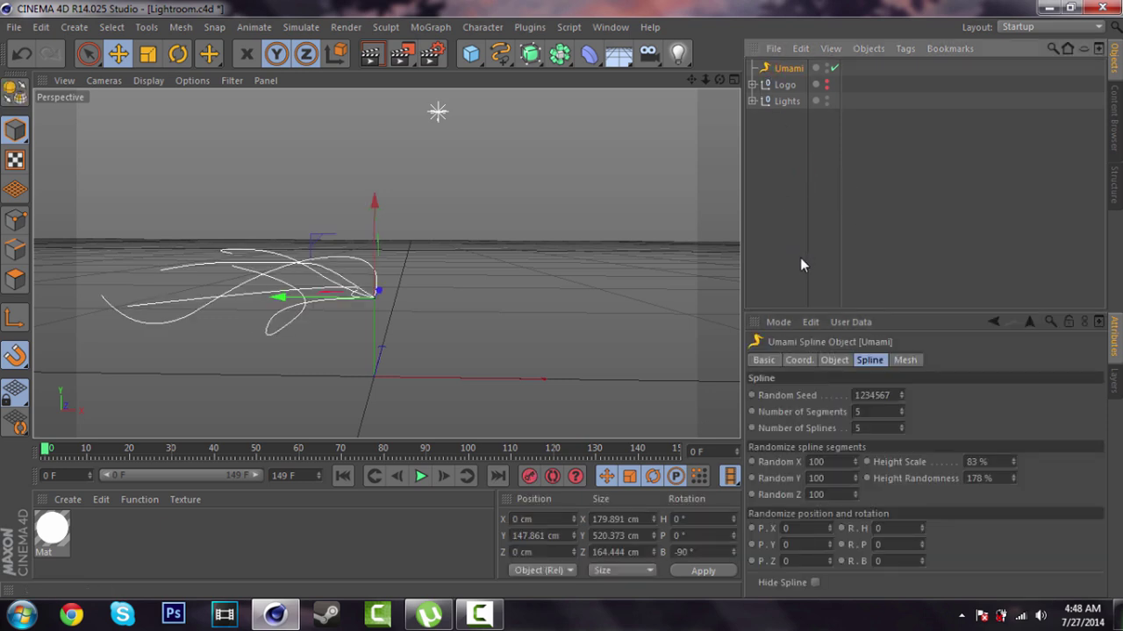
{"action": "key", "text": "ctrl+c"}
{"action": "key", "text": "ctrl+v"}
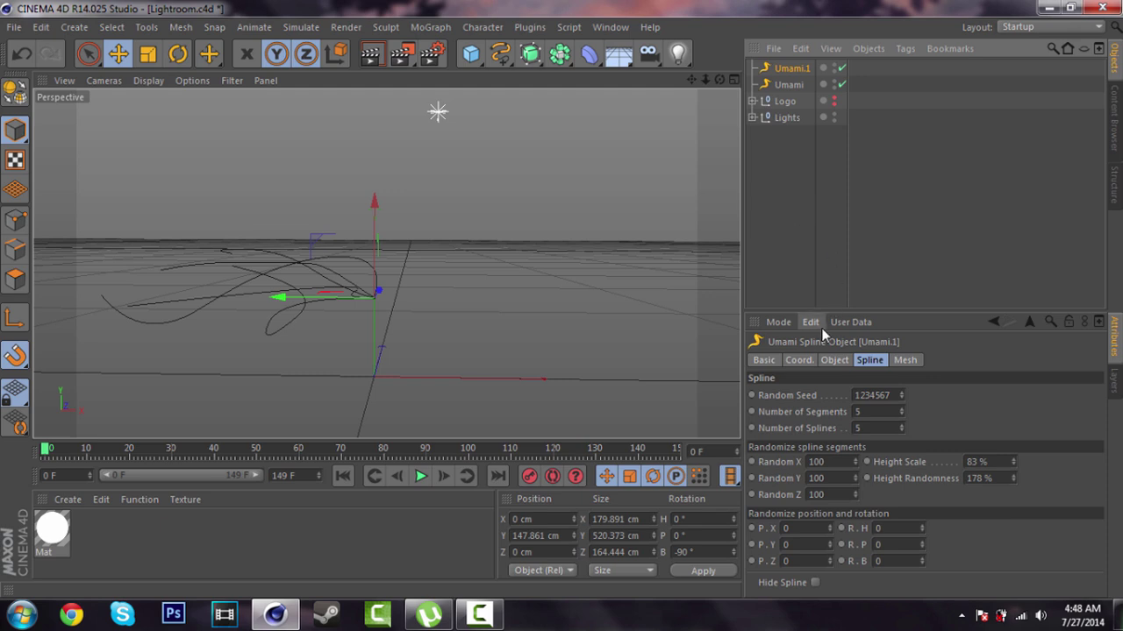
Add a Circle spline and a Cogwheel spline to the scene
{"action": "left_click", "coordinate": [498, 58]}
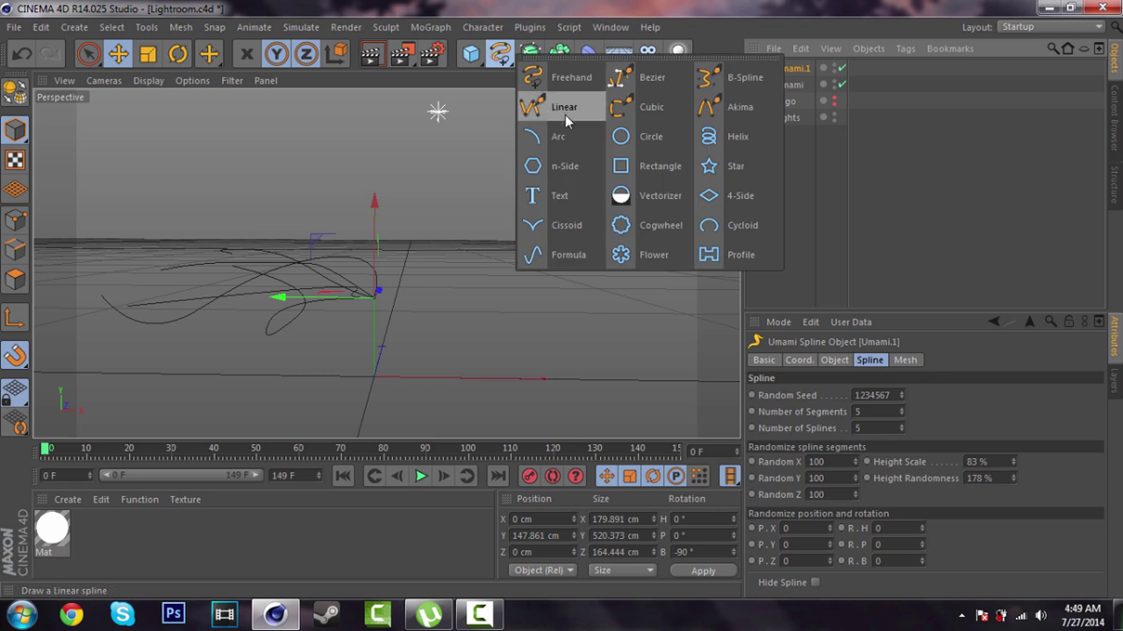
{"action": "left_click", "coordinate": [671, 136]}
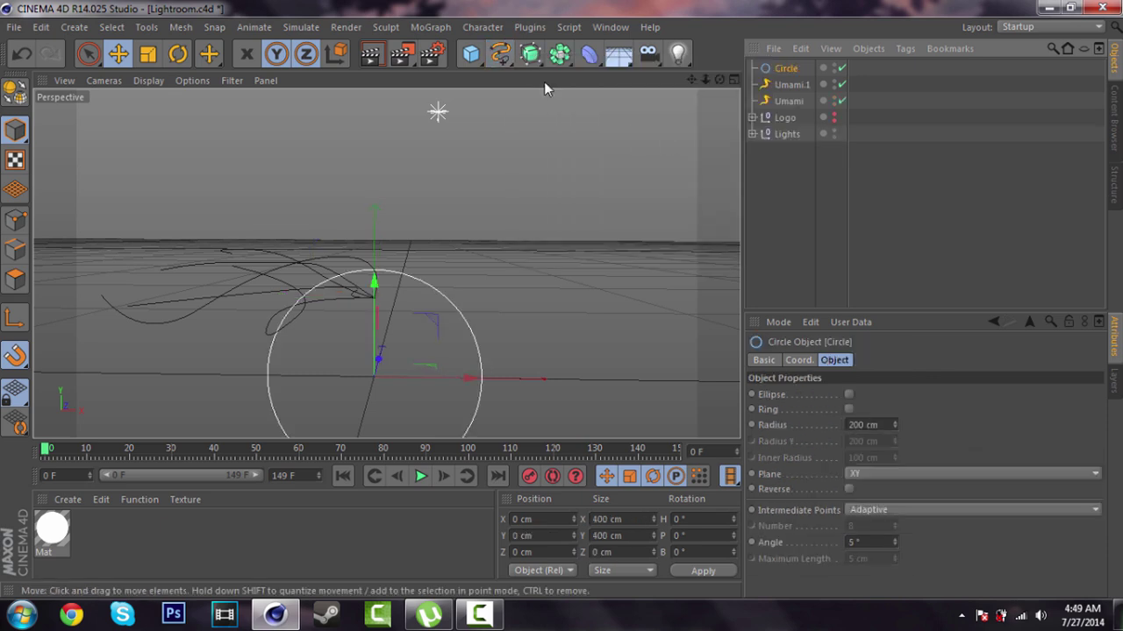
{"action": "left_click", "coordinate": [498, 58]}
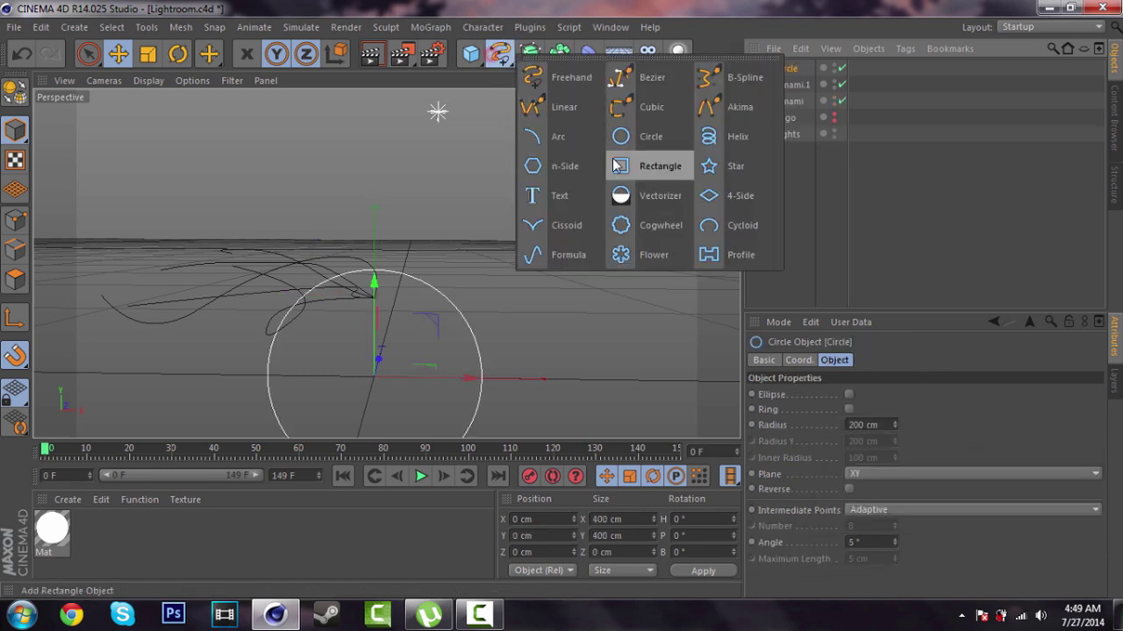
{"action": "left_click", "coordinate": [662, 225]}
Scale the circle and cogwheel down together to about a tenth of their original size
{"action": "left_click", "coordinate": [786, 84]}
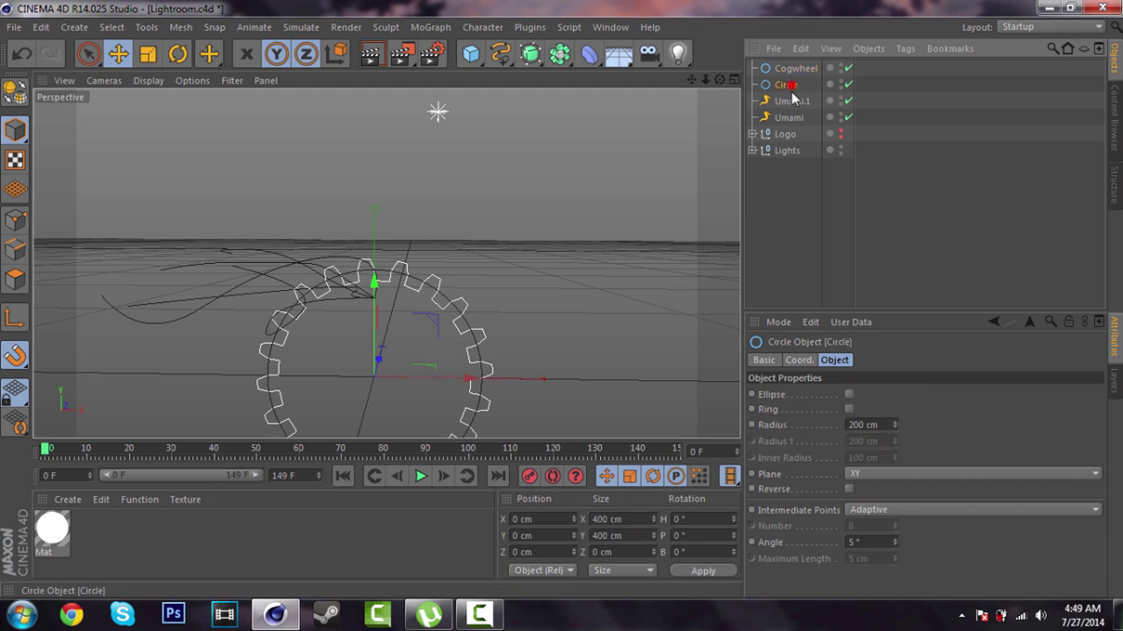
{"action": "left_click", "coordinate": [792, 70], "text": "ctrl"}
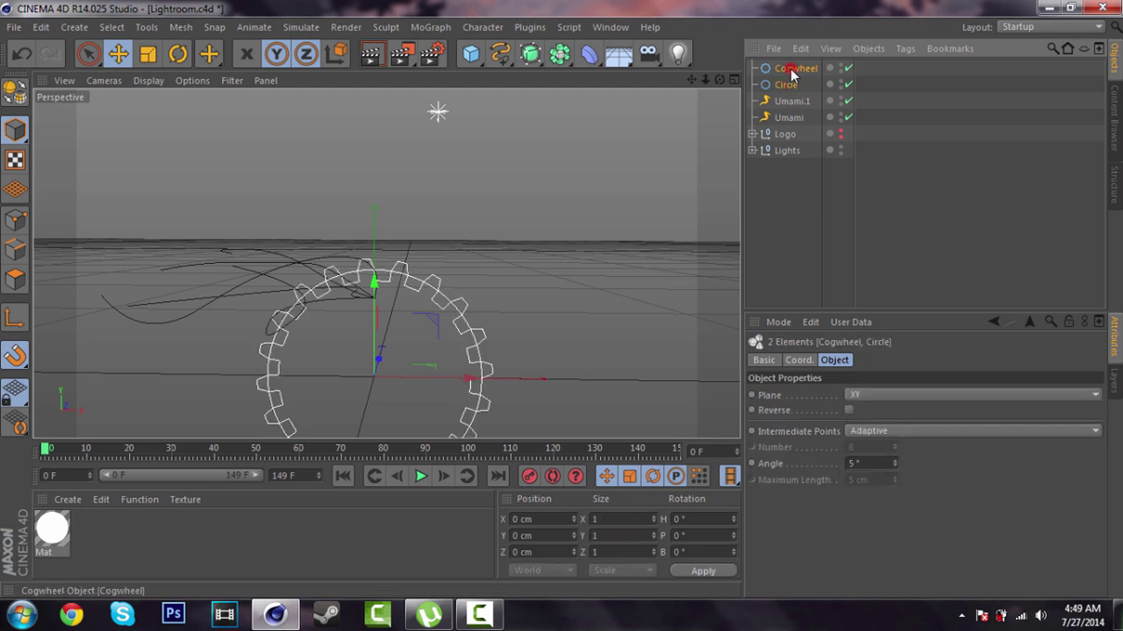
{"action": "left_click", "coordinate": [153, 58]}
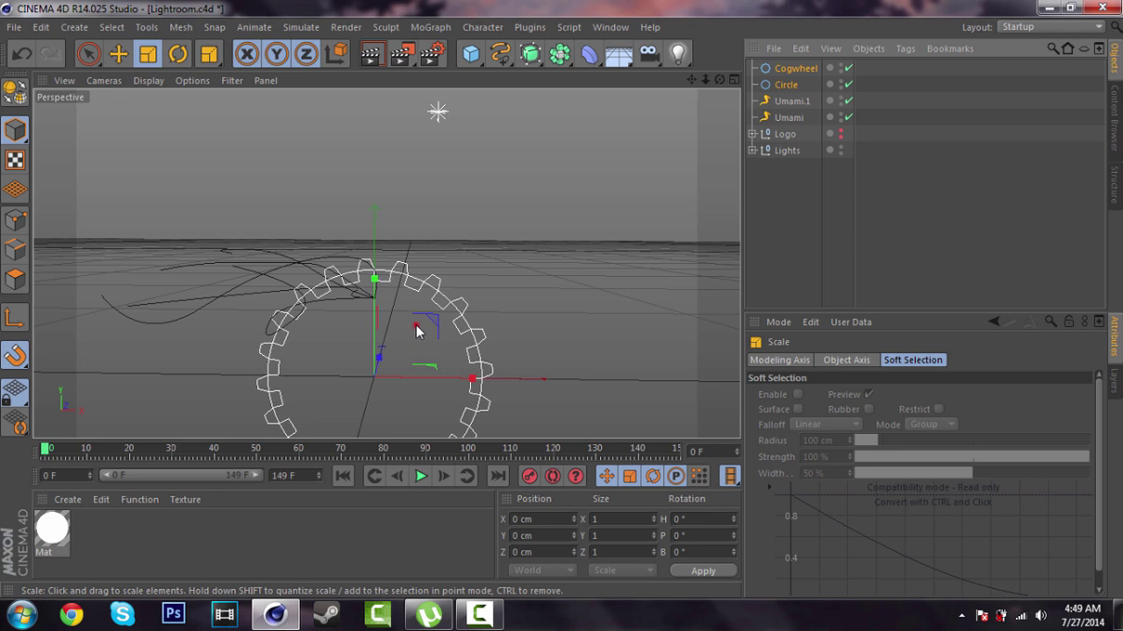
{"action": "left_click", "coordinate": [416, 326]}
{"action": "left_click_drag", "start_coordinate": [393, 349], "coordinate": [563, 303]}
{"action": "key", "text": "ctrl+z"}
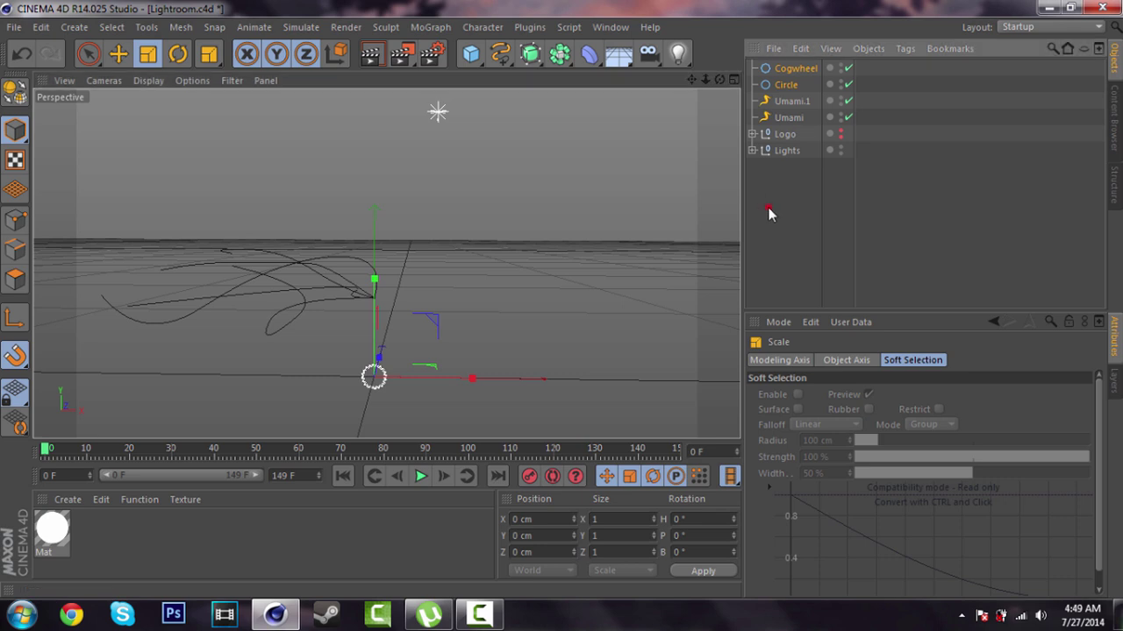
Move the circle and cogwheel together up to a Y position of about 148 cm, at the base of the Umami splines
{"action": "left_click", "coordinate": [783, 81]}
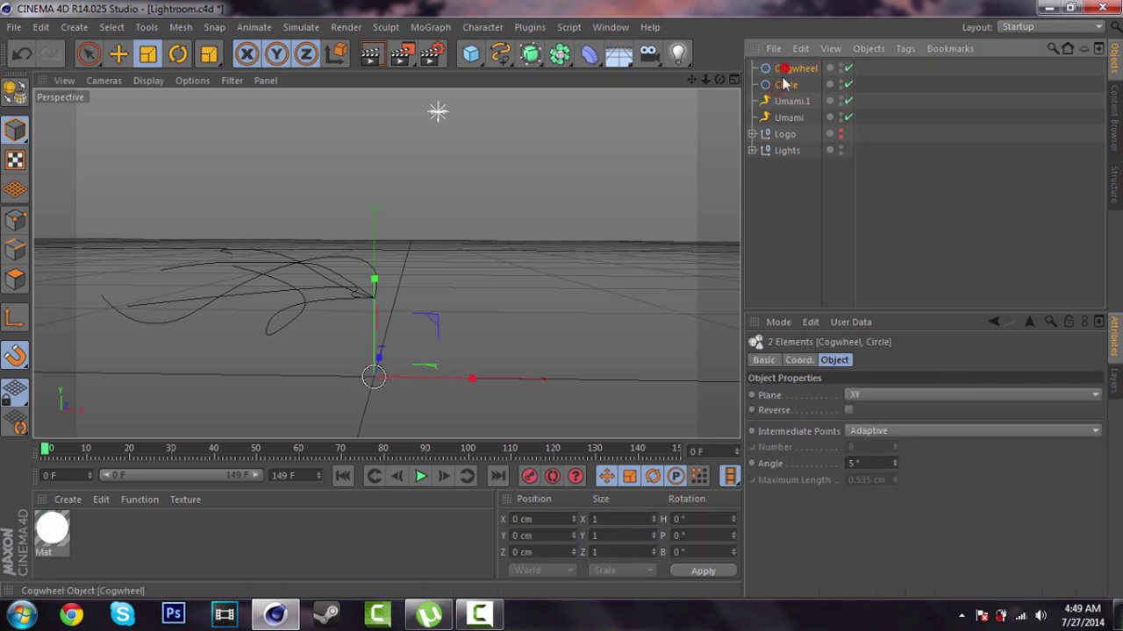
{"action": "key", "text": "e"}
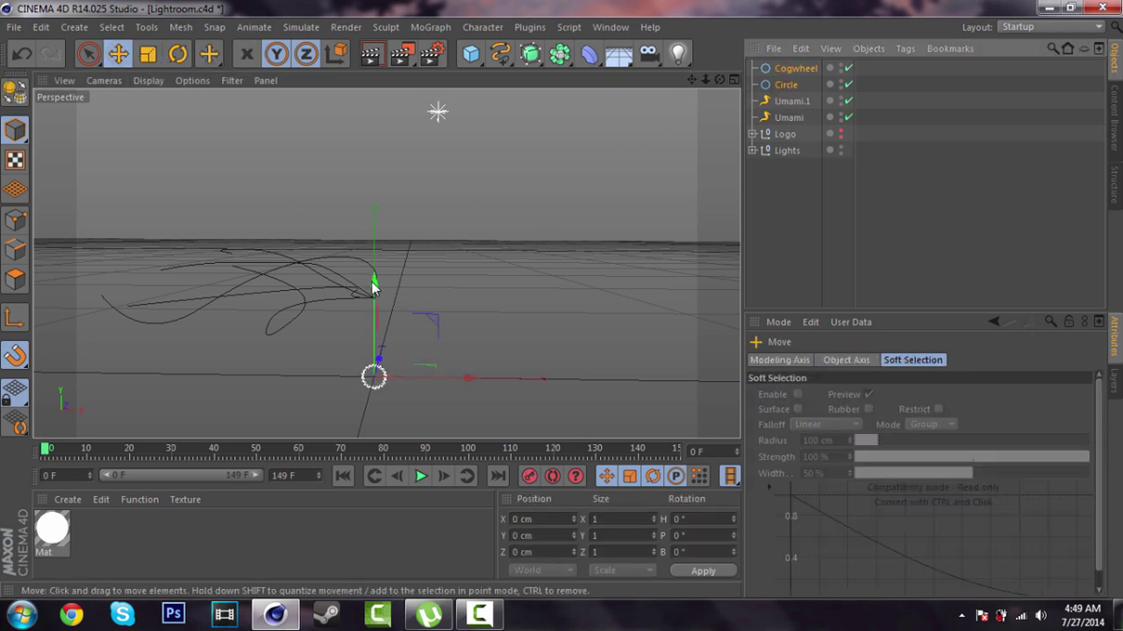
{"action": "left_click_drag", "start_coordinate": [372, 287], "coordinate": [380, 201]}
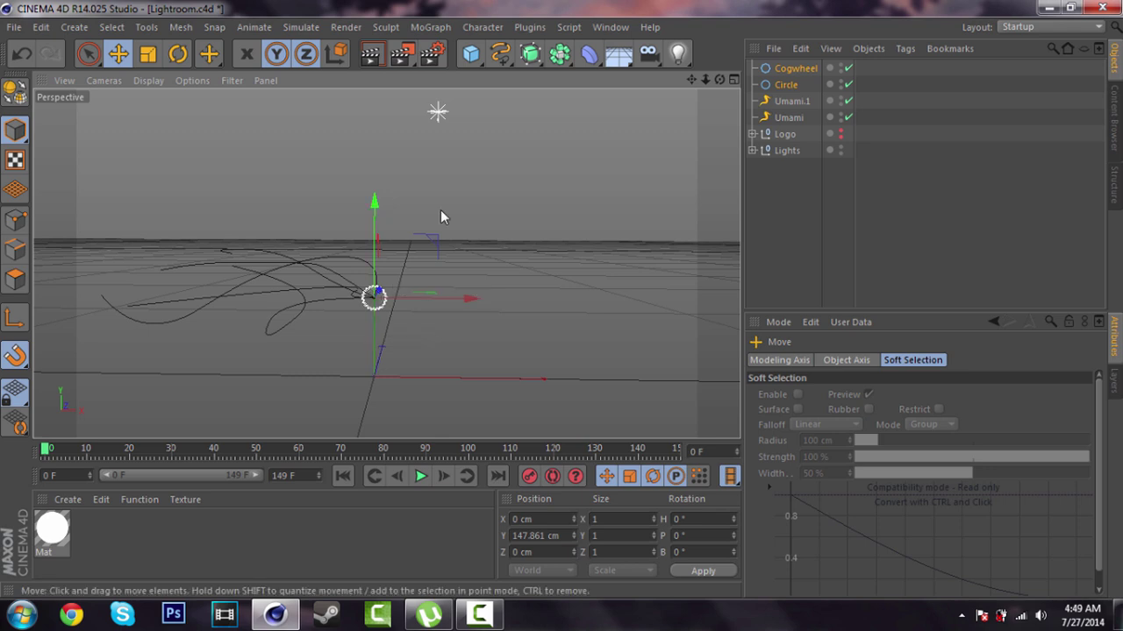
Assign the Circle as the profile spline of the original Umami object's mesh
{"action": "left_click", "coordinate": [785, 117]}
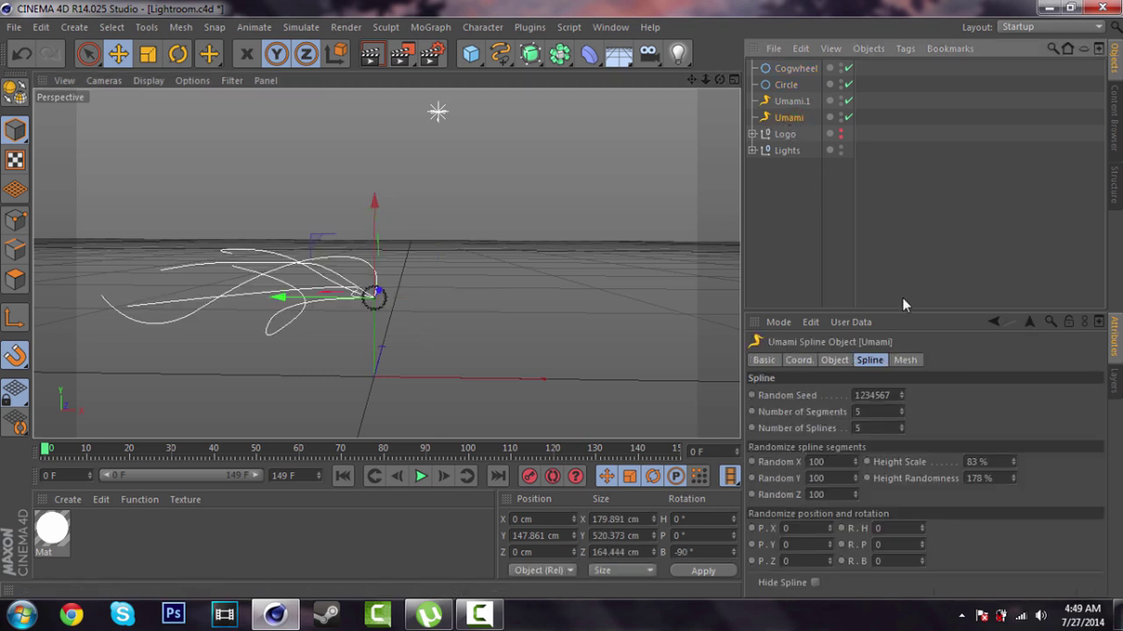
{"action": "left_click", "coordinate": [905, 361]}
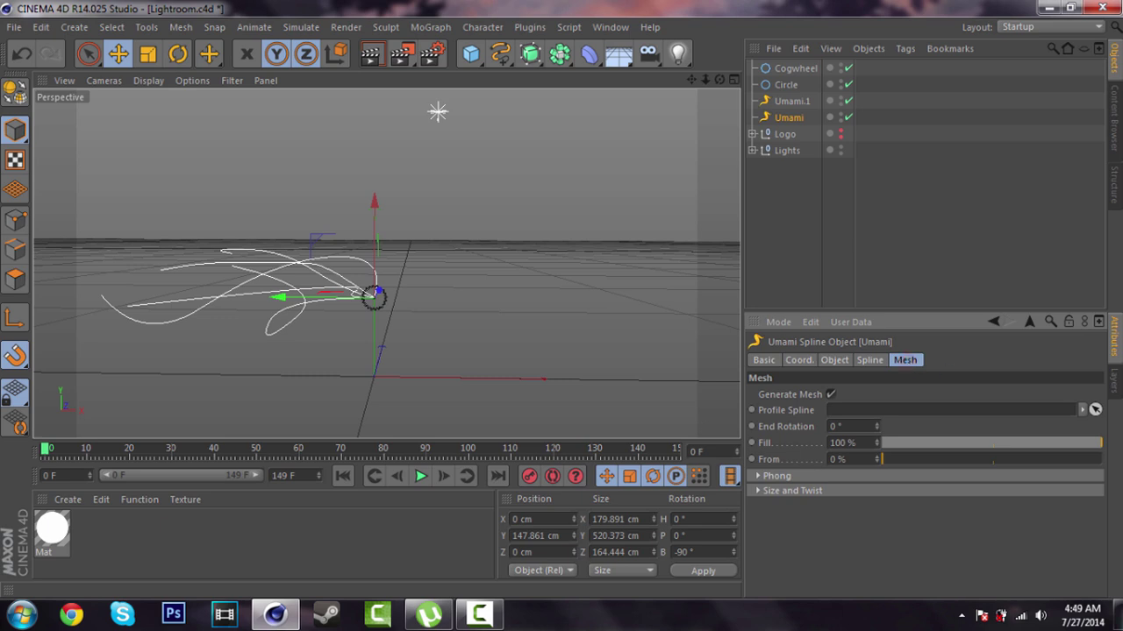
{"action": "left_click", "coordinate": [1095, 411]}
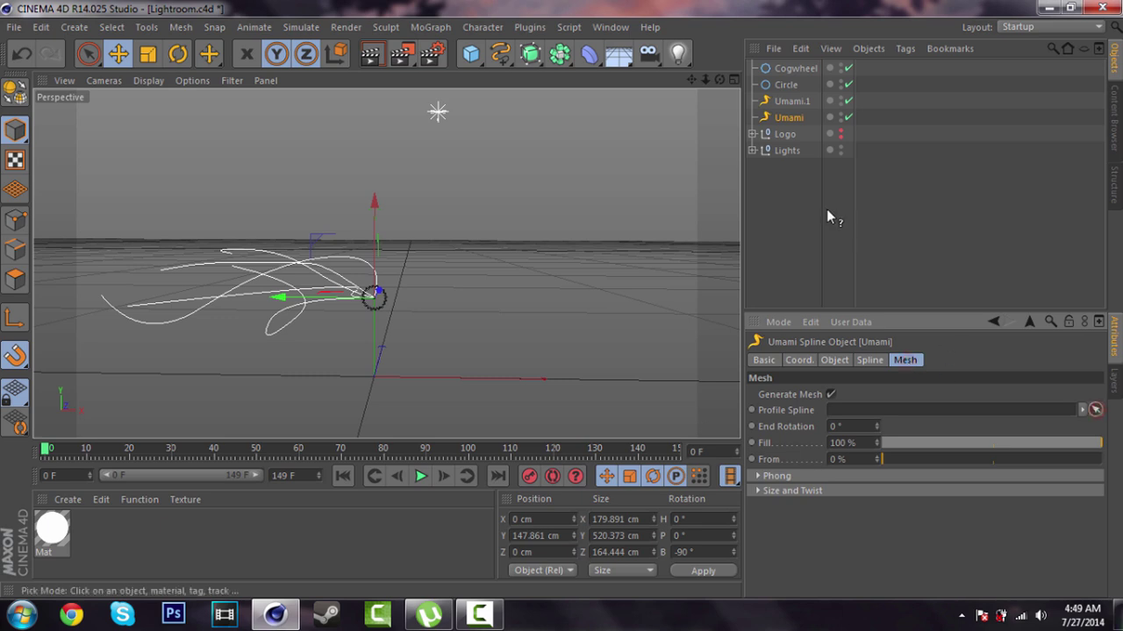
{"action": "left_click", "coordinate": [788, 85]}
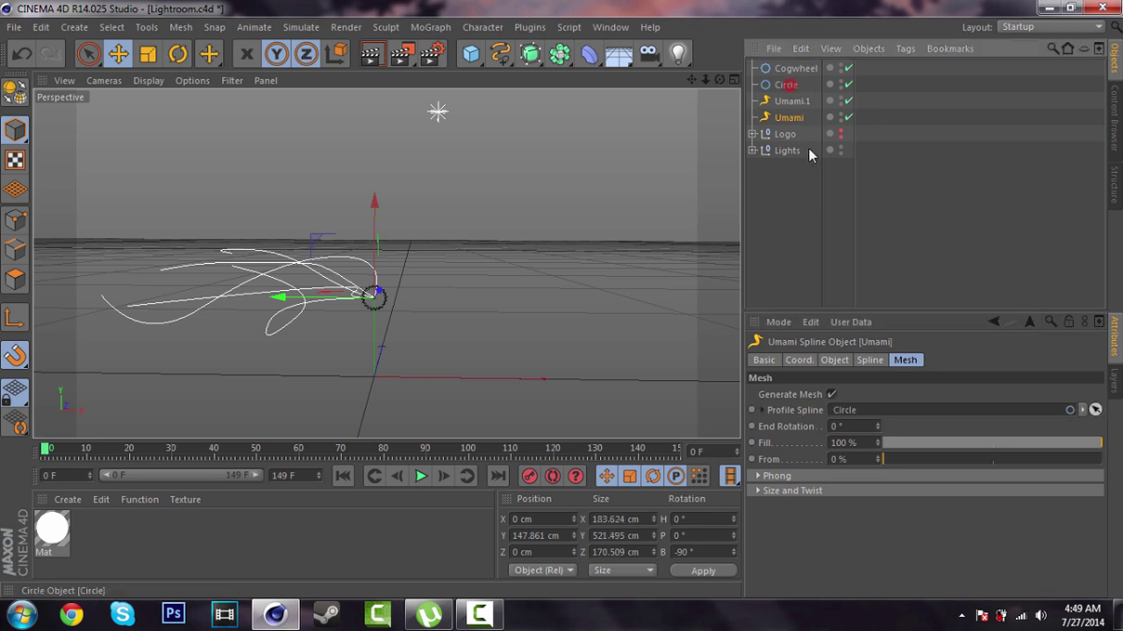
Assign the Cogwheel as the profile spline of the Umami.1 object's mesh
{"action": "left_click", "coordinate": [789, 101]}
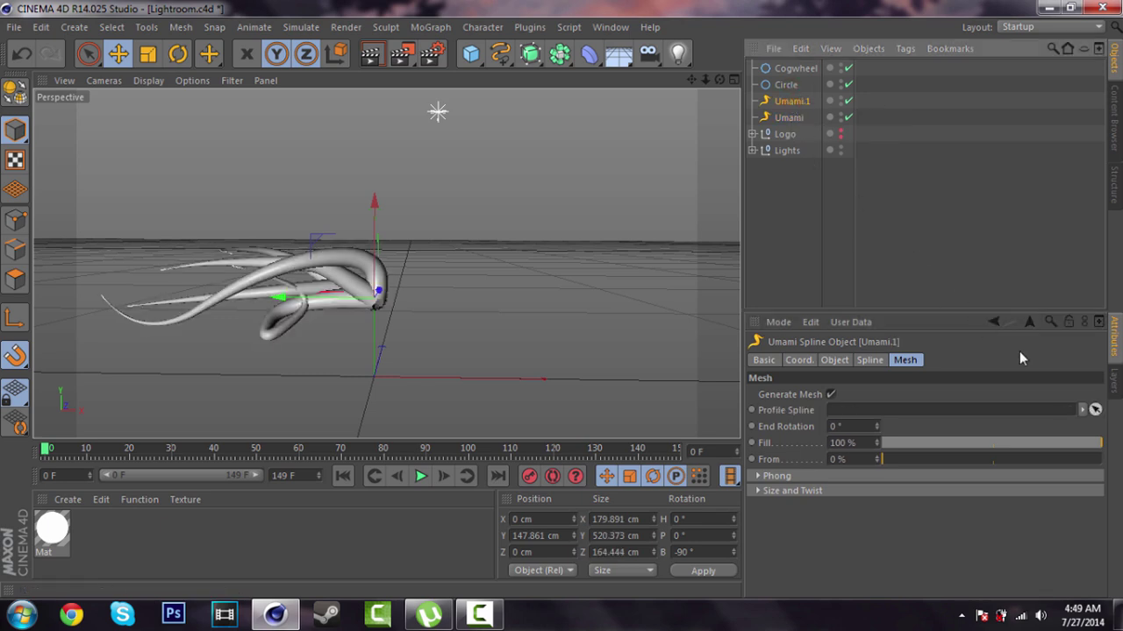
{"action": "left_click", "coordinate": [1094, 411]}
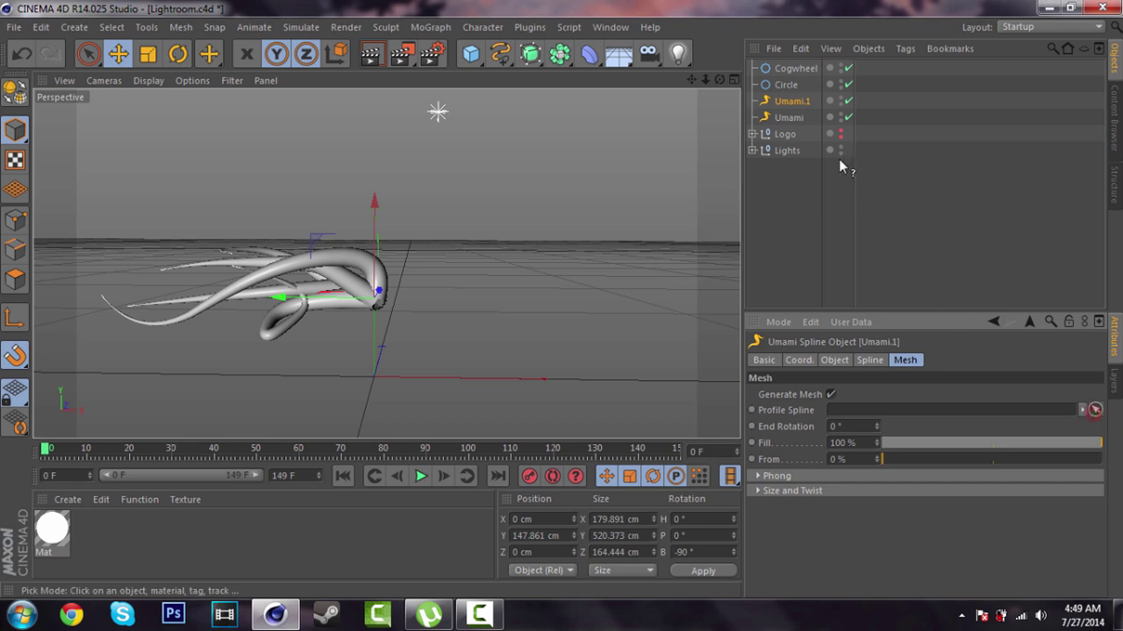
{"action": "left_click", "coordinate": [792, 68]}
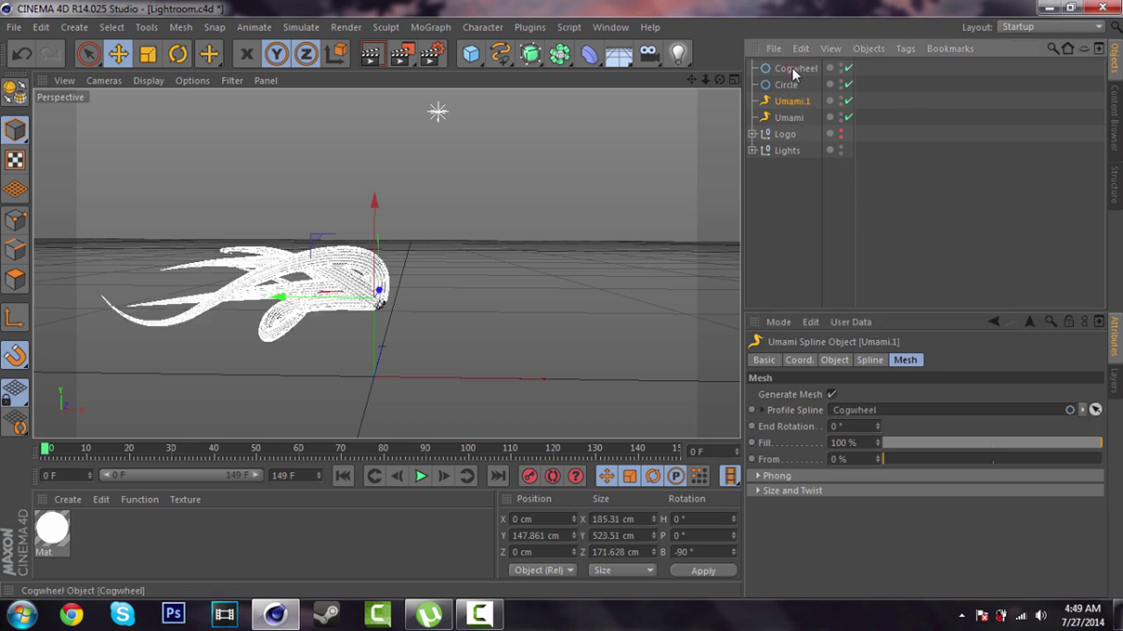
{"action": "left_click", "coordinate": [826, 256]}
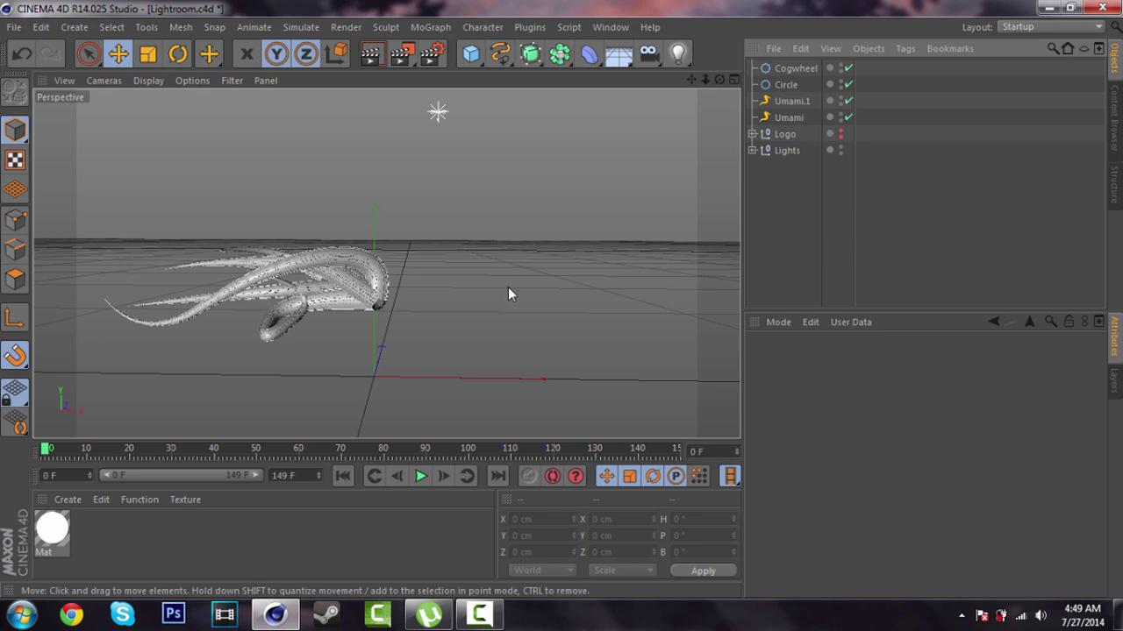
Create a new material and set its colour to orange, RGB 255, 170, 0
{"action": "double_click", "coordinate": [123, 562]}
{"action": "double_click", "coordinate": [53, 530]}
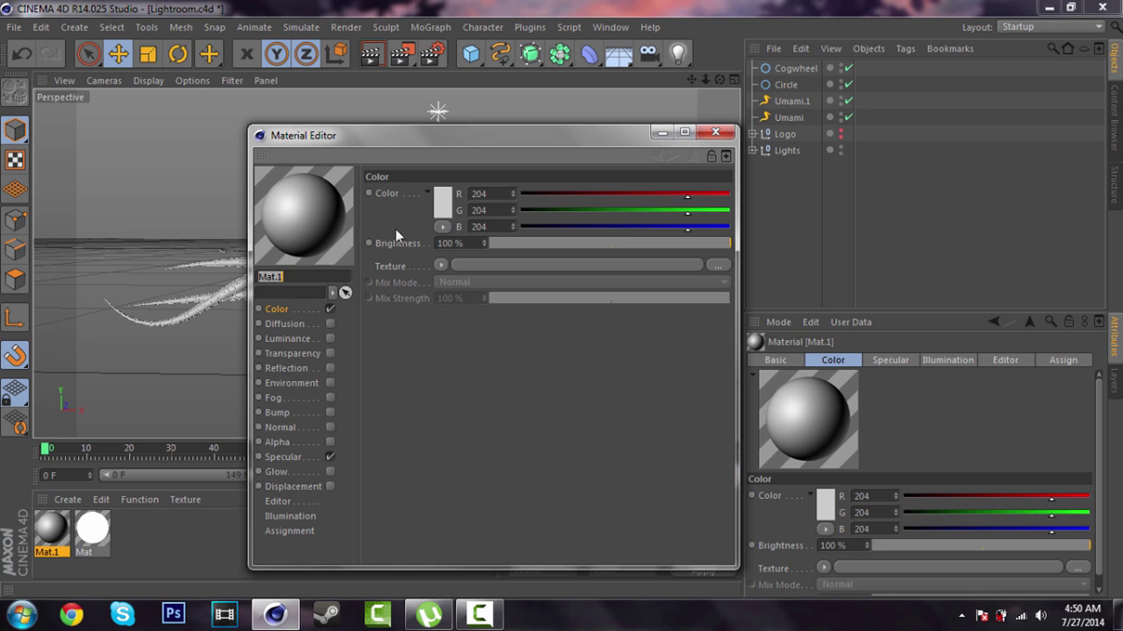
{"action": "left_click", "coordinate": [441, 211]}
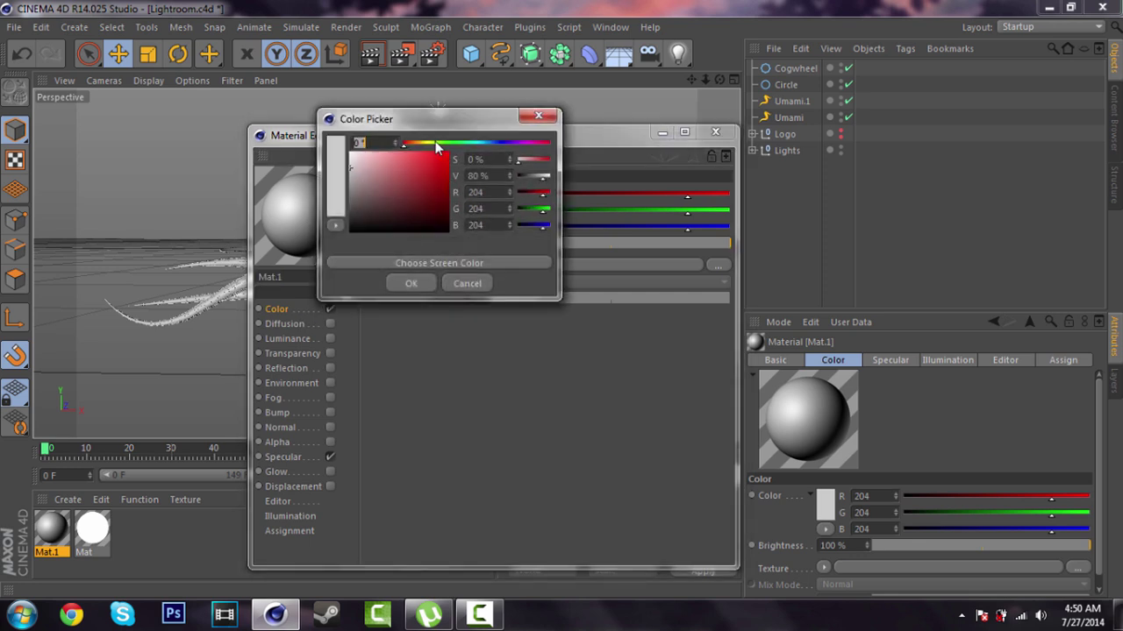
{"action": "left_click_drag", "start_coordinate": [422, 146], "coordinate": [422, 151]}
{"action": "left_click", "coordinate": [419, 159]}
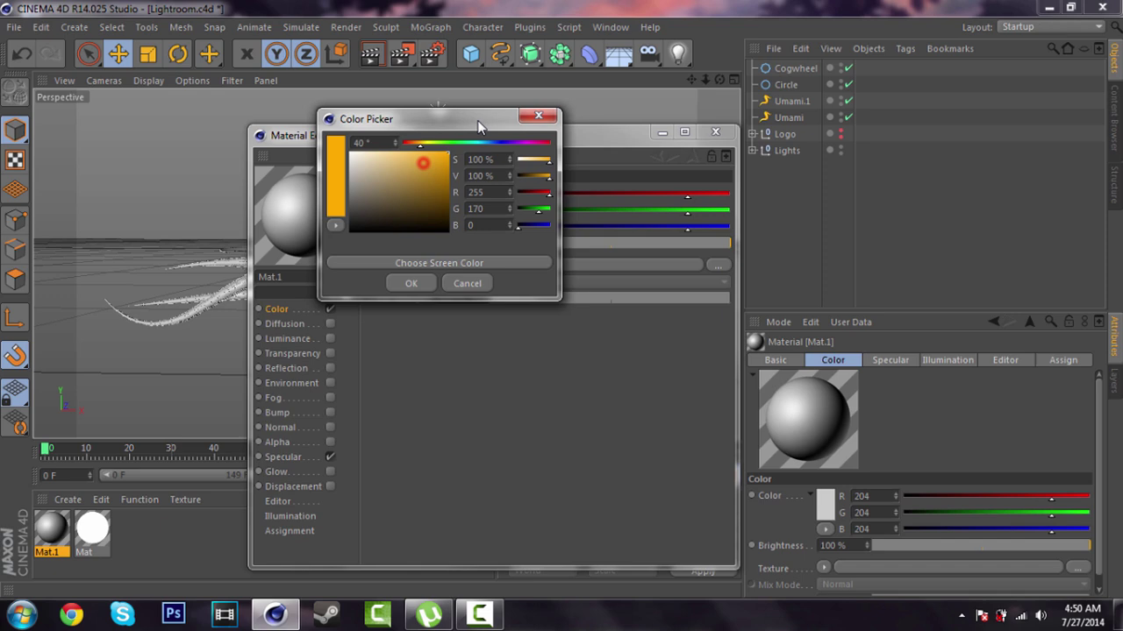
{"action": "left_click", "coordinate": [411, 283]}
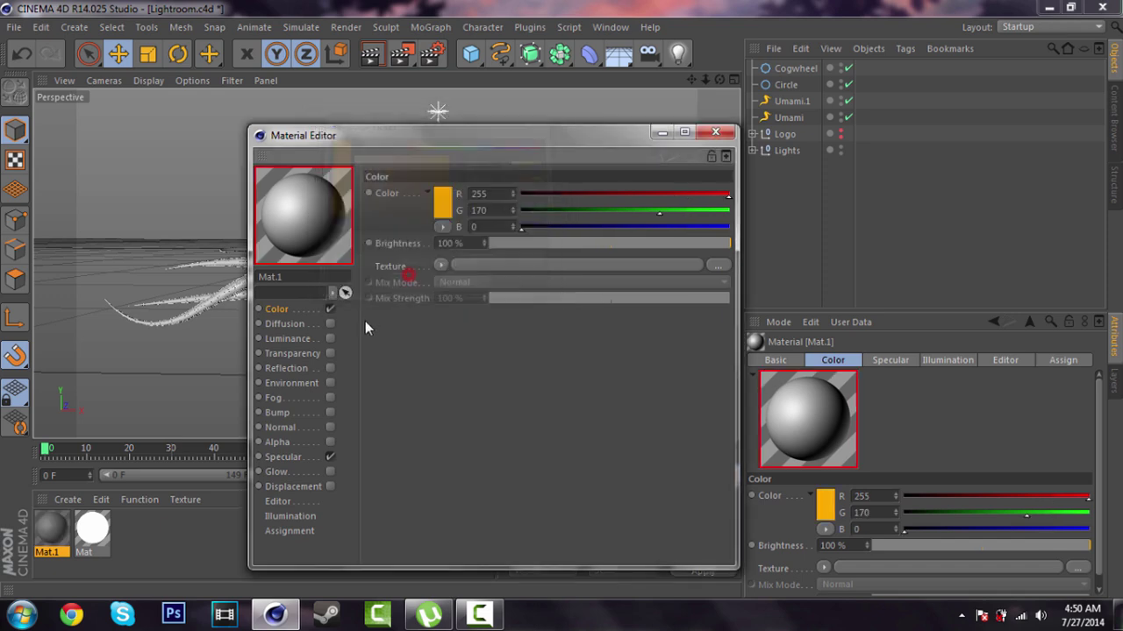
Load Grunge_texture_2_by_darkrose42_stock from the Textures folder as the new material's colour texture, copying the image to the project location
{"action": "left_click", "coordinate": [440, 265]}
{"action": "left_click", "coordinate": [459, 265]}
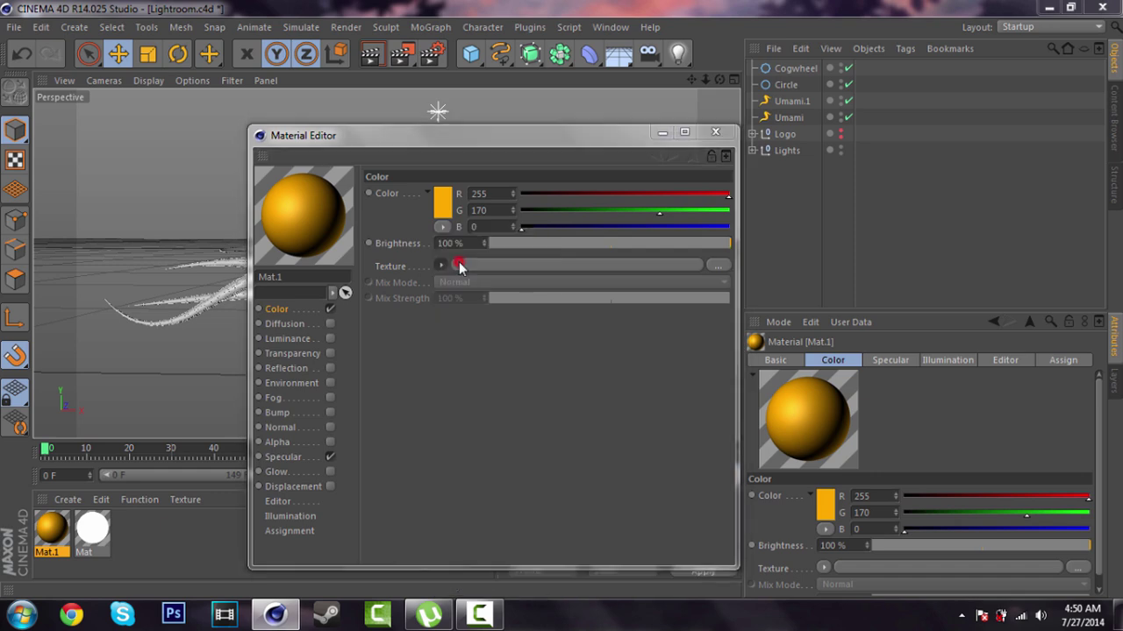
{"action": "left_click", "coordinate": [485, 416]}
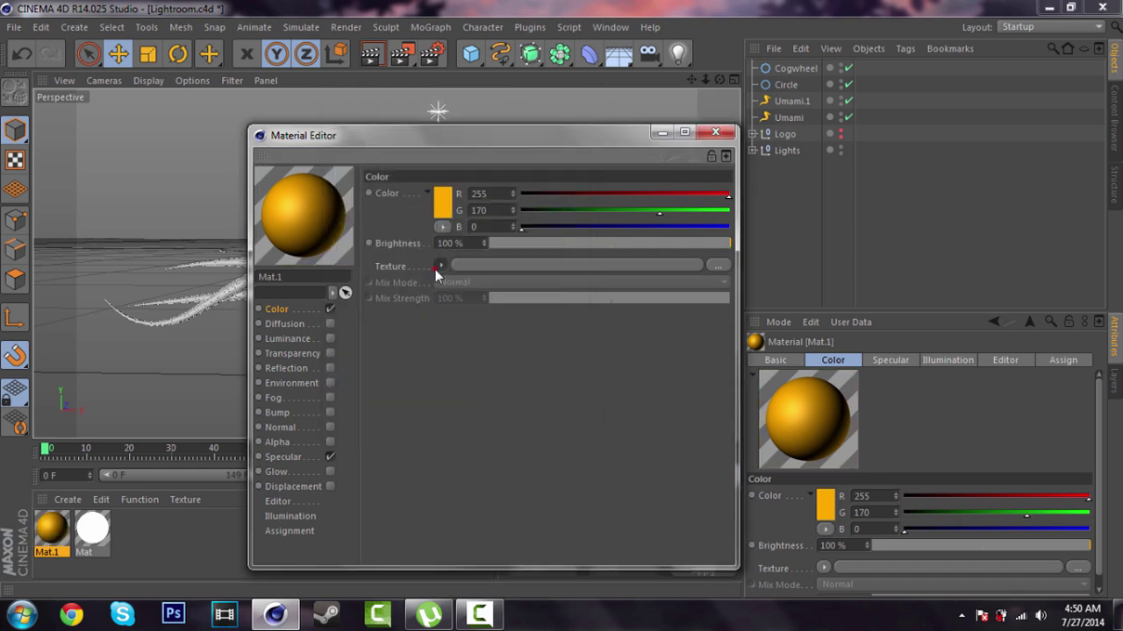
{"action": "left_click", "coordinate": [440, 265]}
{"action": "left_click", "coordinate": [461, 255]}
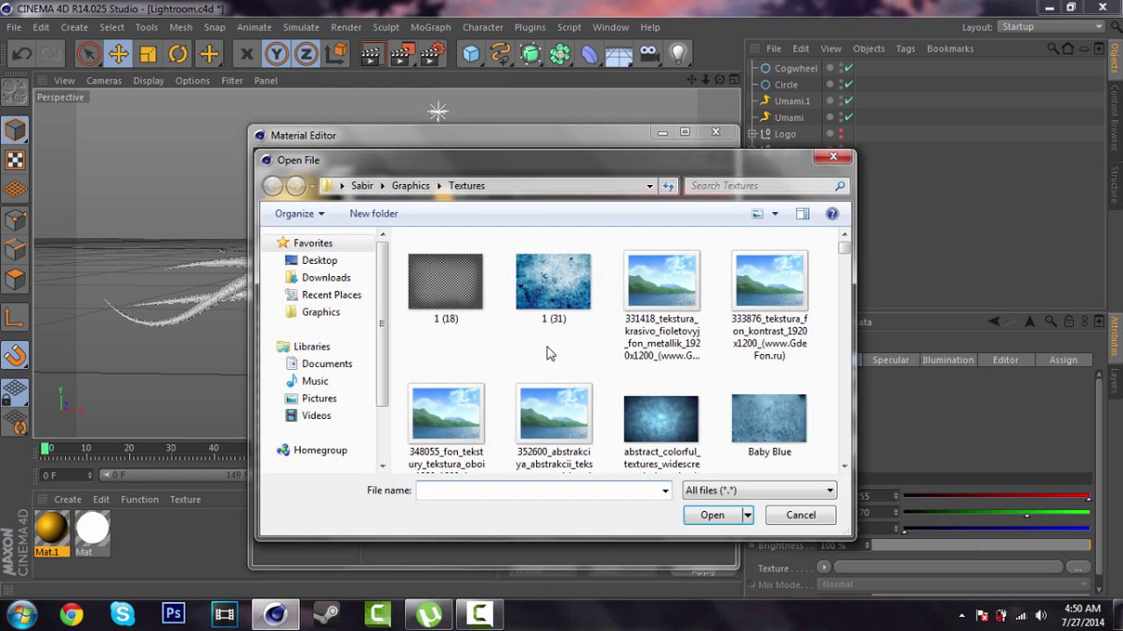
{"action": "left_click", "coordinate": [658, 303]}
{"action": "scroll", "coordinate": [636, 384], "scroll_direction": "down", "scroll_amount": 3}
{"action": "scroll", "coordinate": [637, 386], "scroll_direction": "down", "scroll_amount": 6}
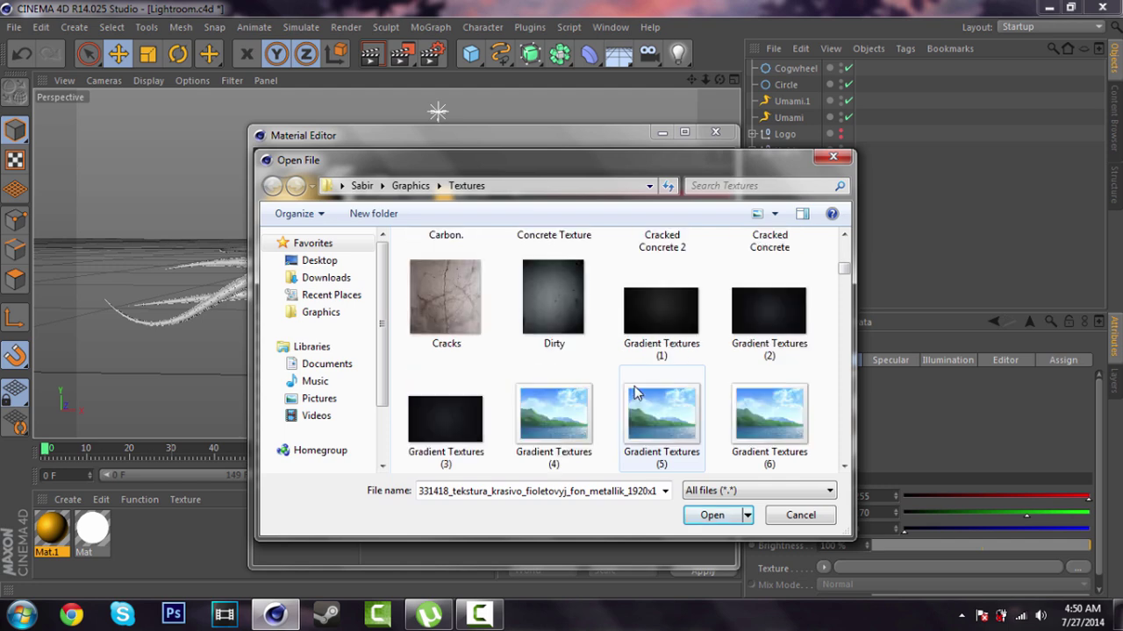
{"action": "scroll", "coordinate": [634, 386], "scroll_direction": "down", "scroll_amount": 6}
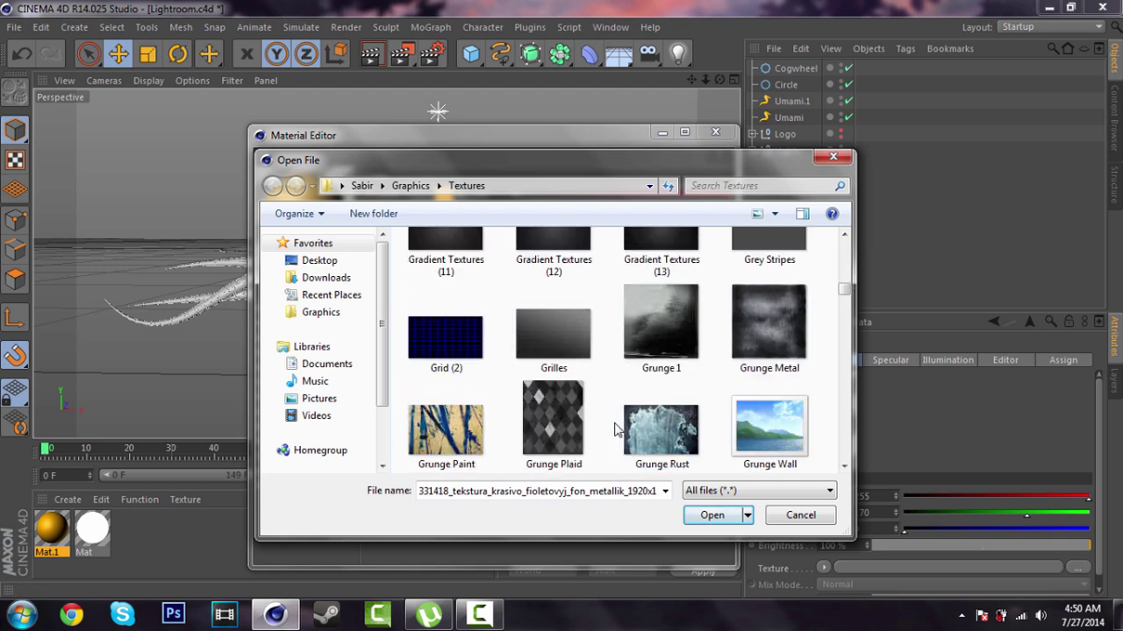
{"action": "left_click", "coordinate": [650, 396]}
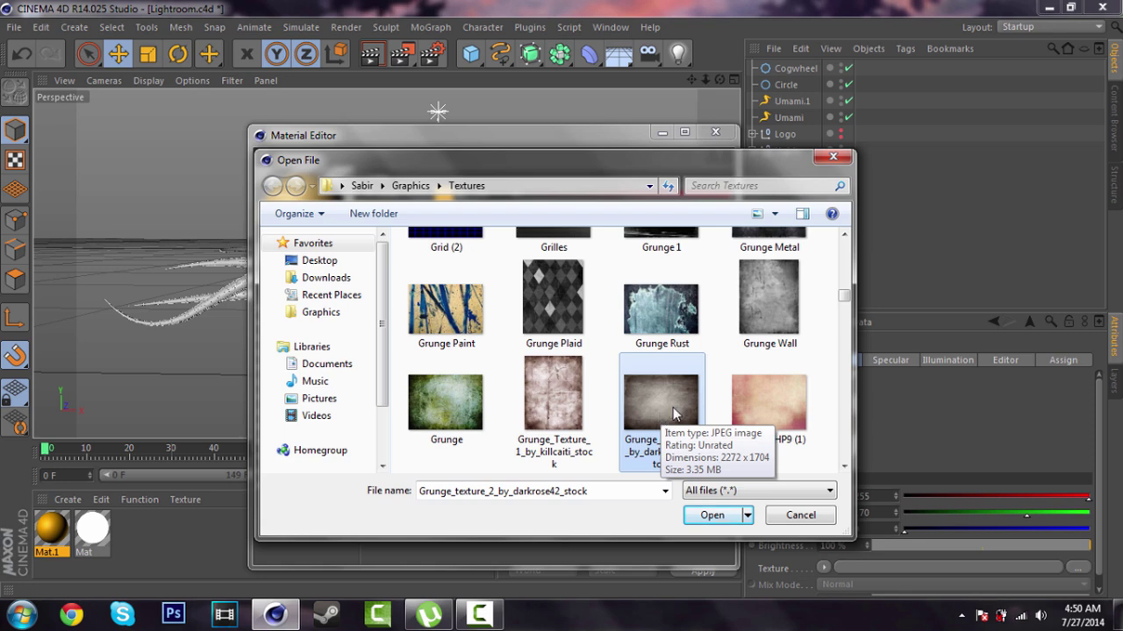
{"action": "left_click", "coordinate": [710, 515]}
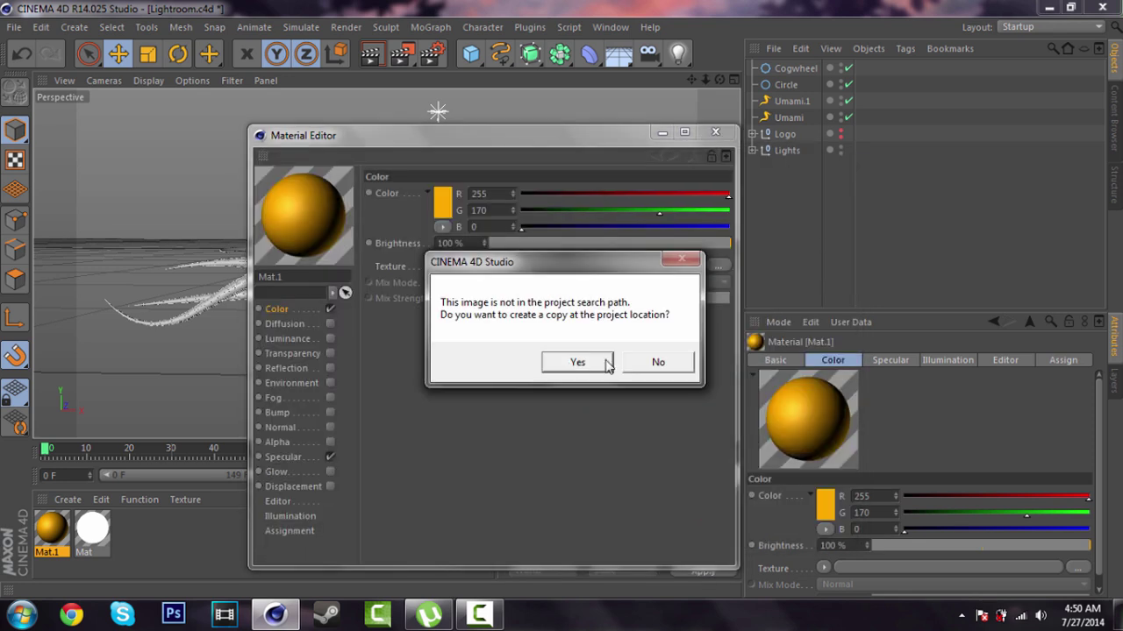
{"action": "left_click", "coordinate": [605, 360]}
Set the mix strength of the material's colour texture to 50%
{"action": "left_click", "coordinate": [473, 360]}
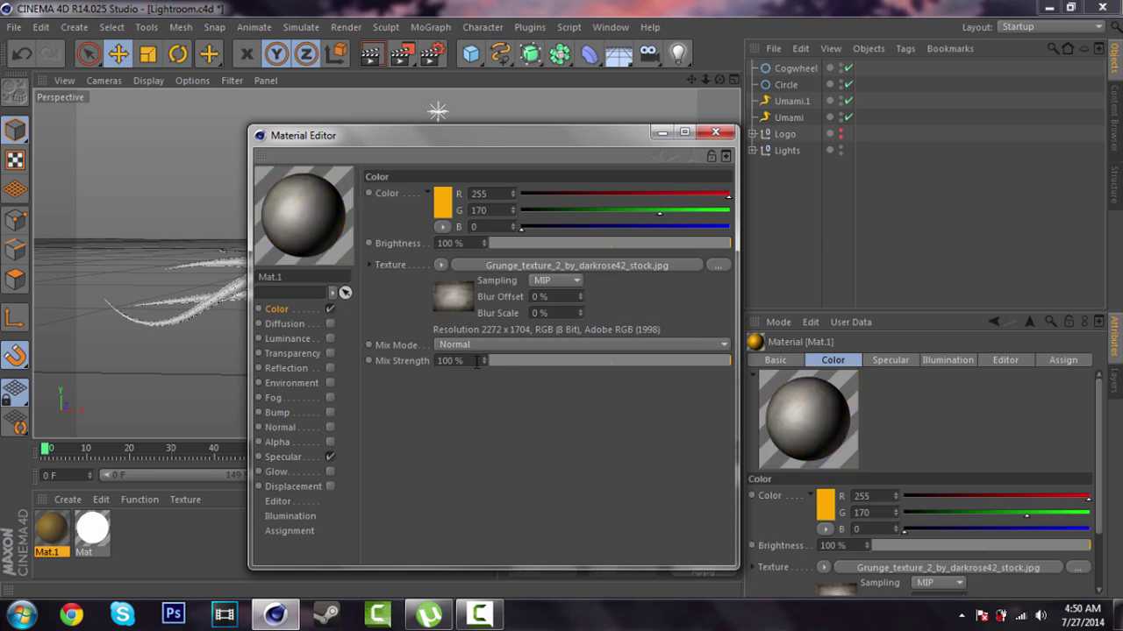
{"action": "type", "text": "50"}
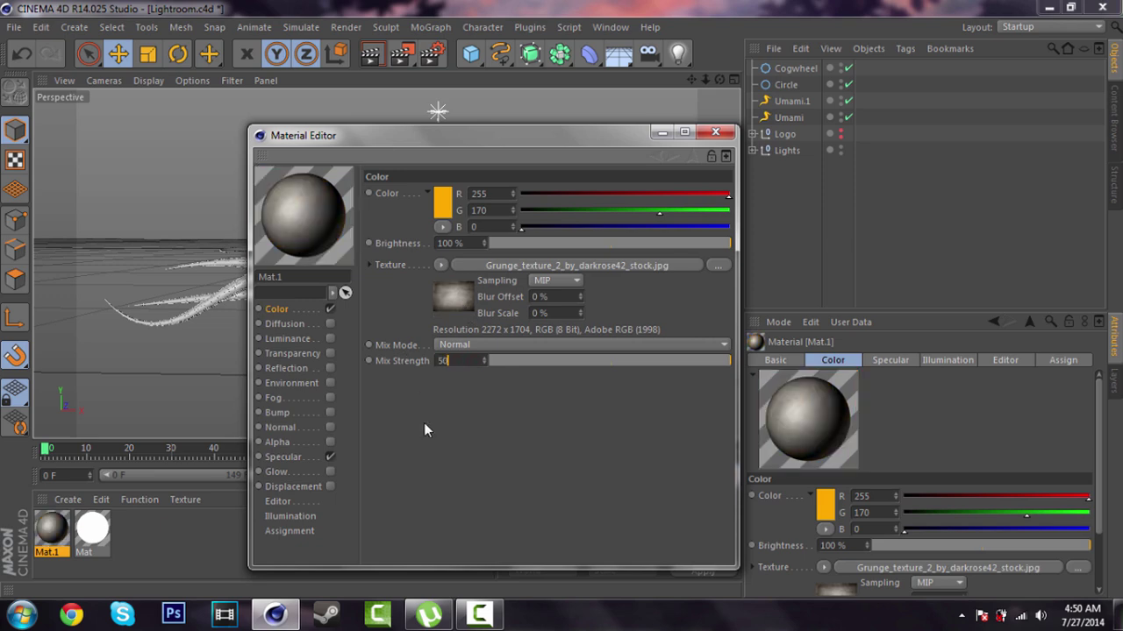
{"action": "key", "text": "Return"}
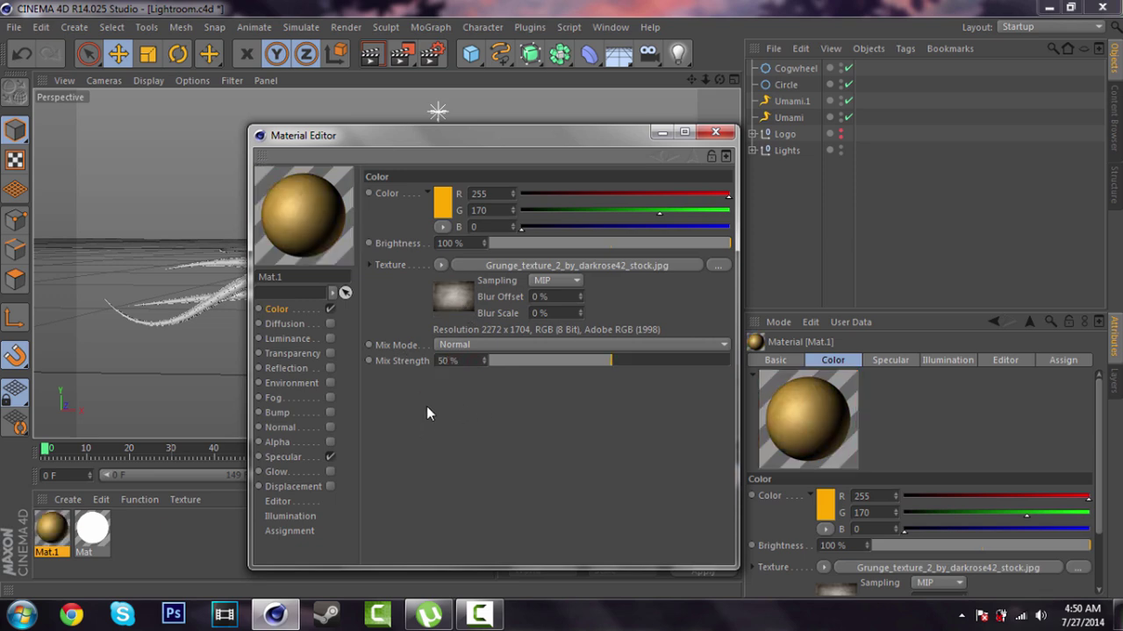
Enable reflection on the orange material and assign Fresnel as its reflection texture
{"action": "left_click", "coordinate": [295, 368]}
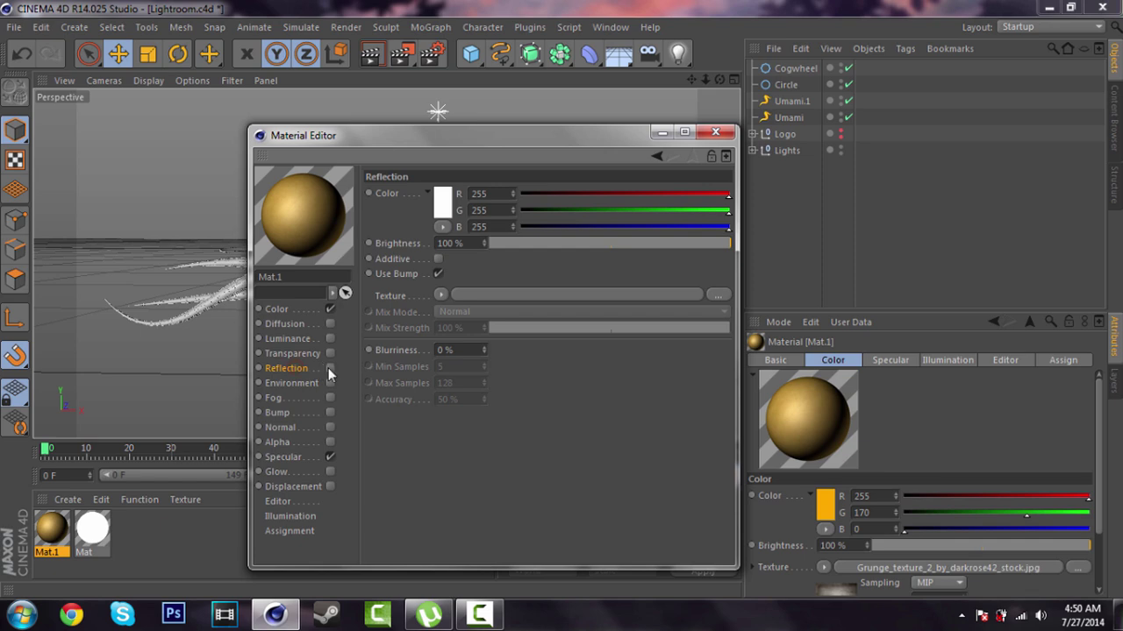
{"action": "left_click", "coordinate": [330, 368]}
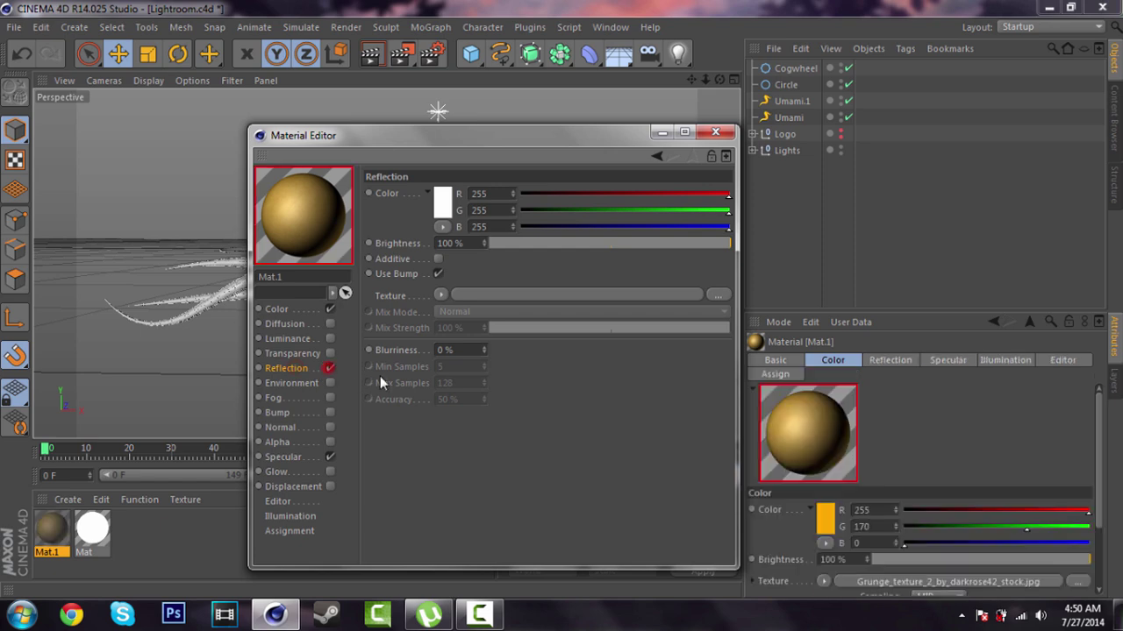
{"action": "left_click", "coordinate": [442, 294]}
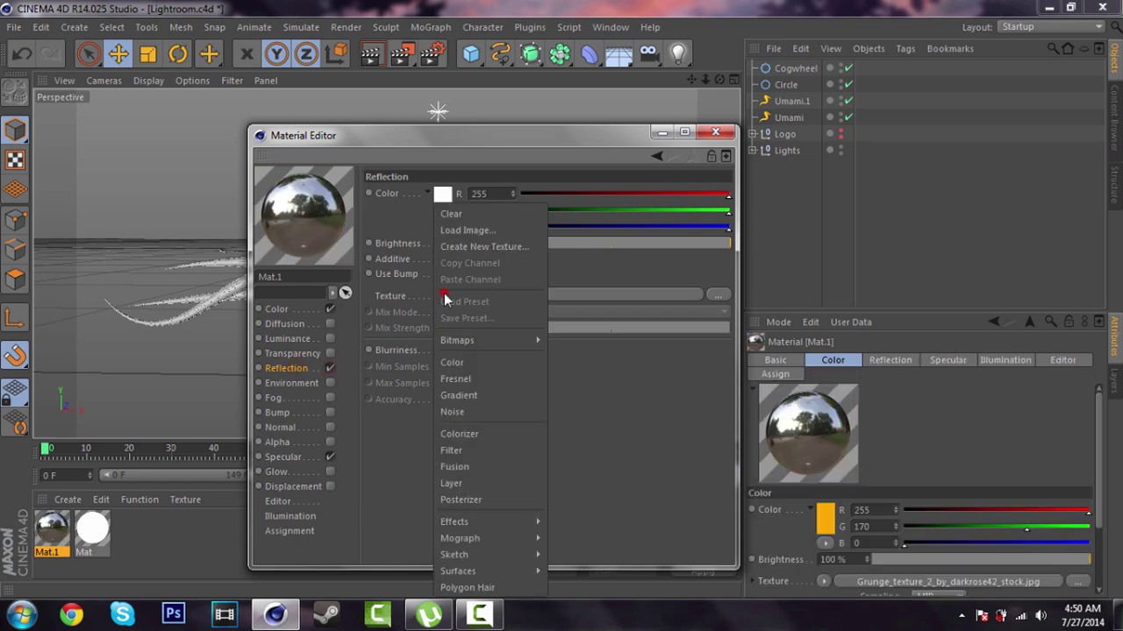
{"action": "left_click", "coordinate": [462, 382]}
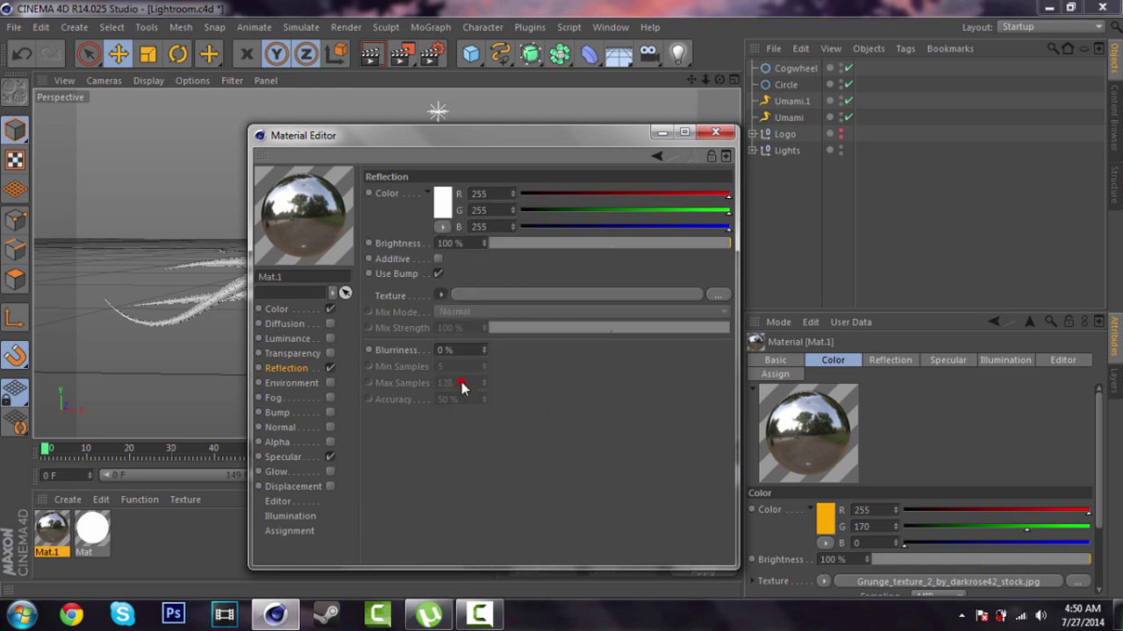
Set the material's reflection brightness to 20% and its reflection mix strength to 40%
{"action": "double_click", "coordinate": [445, 243]}
{"action": "type", "text": "20"}
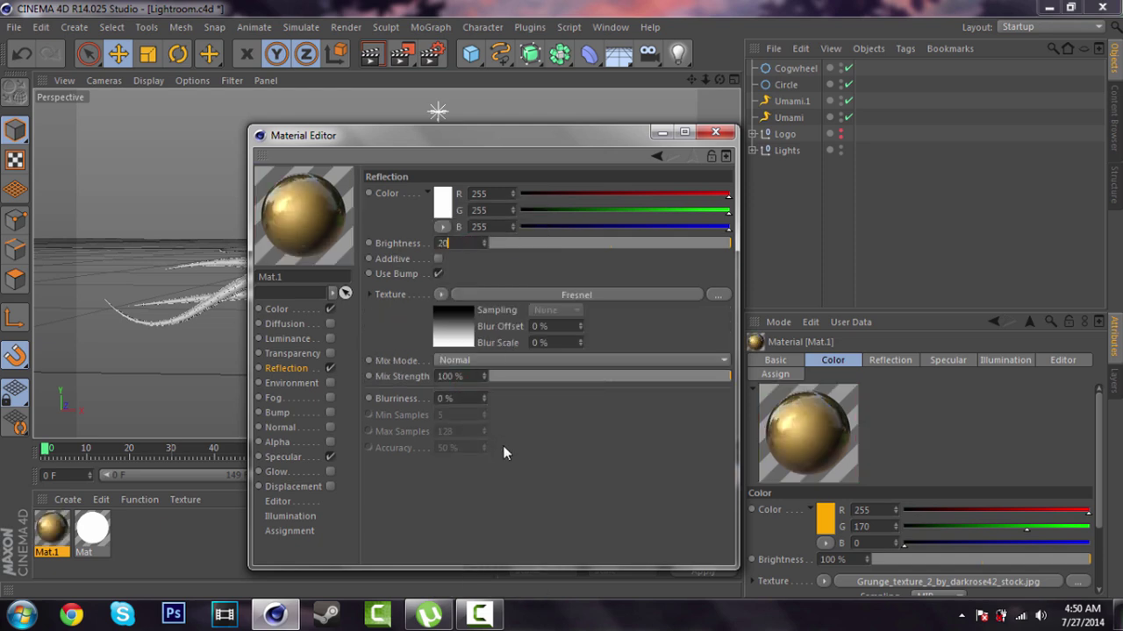
{"action": "key", "text": "Return"}
{"action": "double_click", "coordinate": [474, 375]}
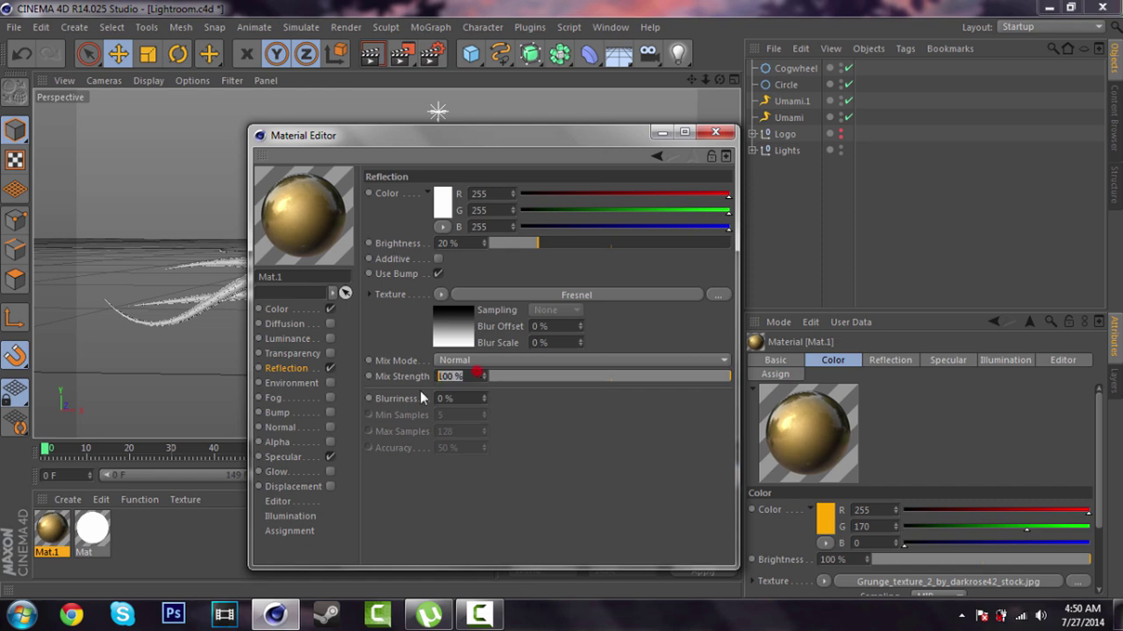
{"action": "type", "text": "40"}
{"action": "key", "text": "Return"}
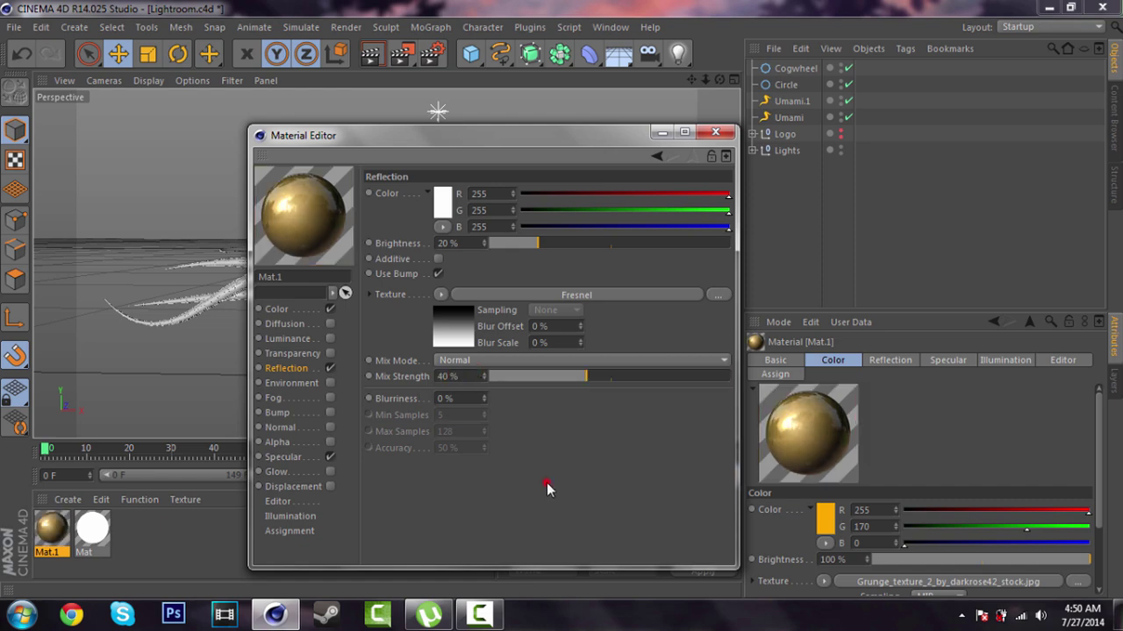
Close the material's settings and apply the finished gold material to the Umami.1 object
{"action": "left_click", "coordinate": [716, 131]}
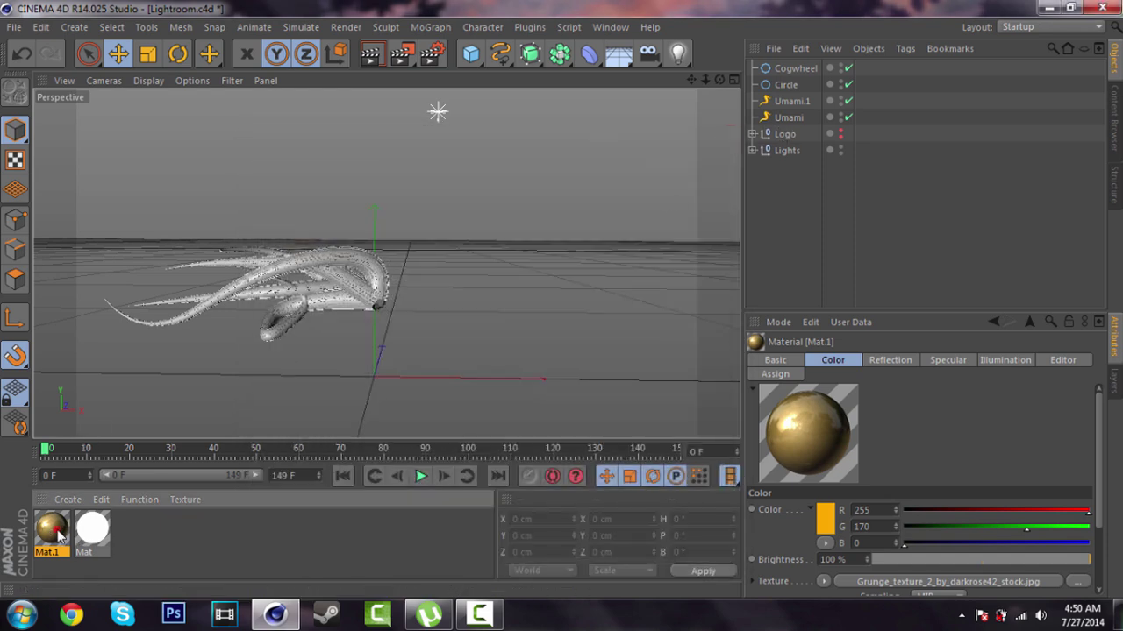
{"action": "left_click_drag", "start_coordinate": [57, 530], "coordinate": [799, 103]}
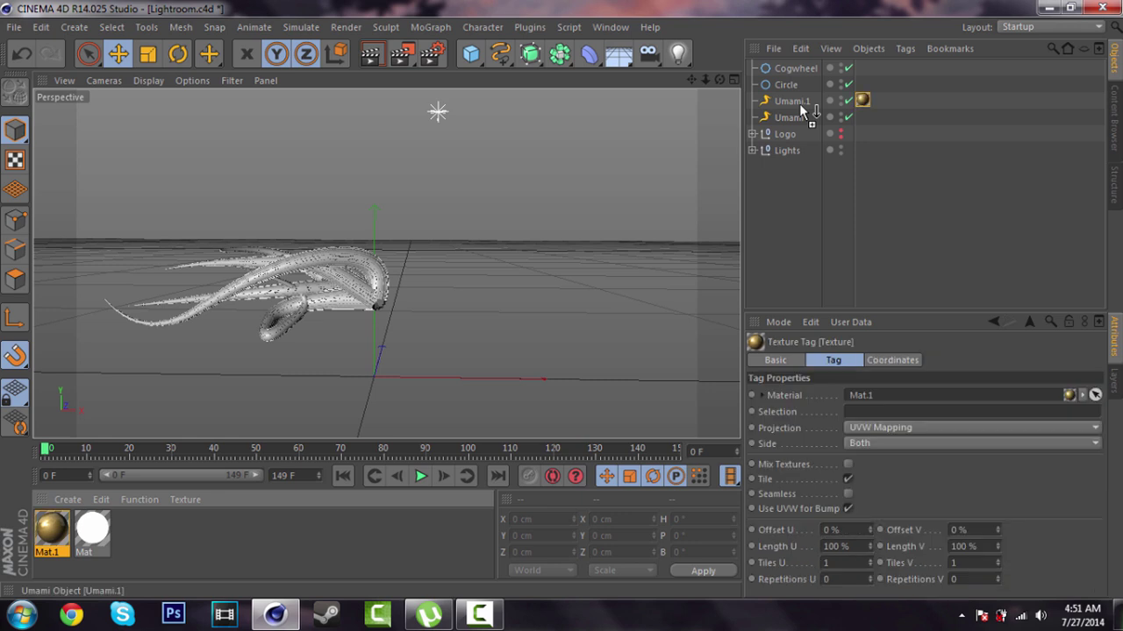
Open the Content Browser and browse the E: drive's user folders to the Graphics folder
{"action": "left_click", "coordinate": [608, 28]}
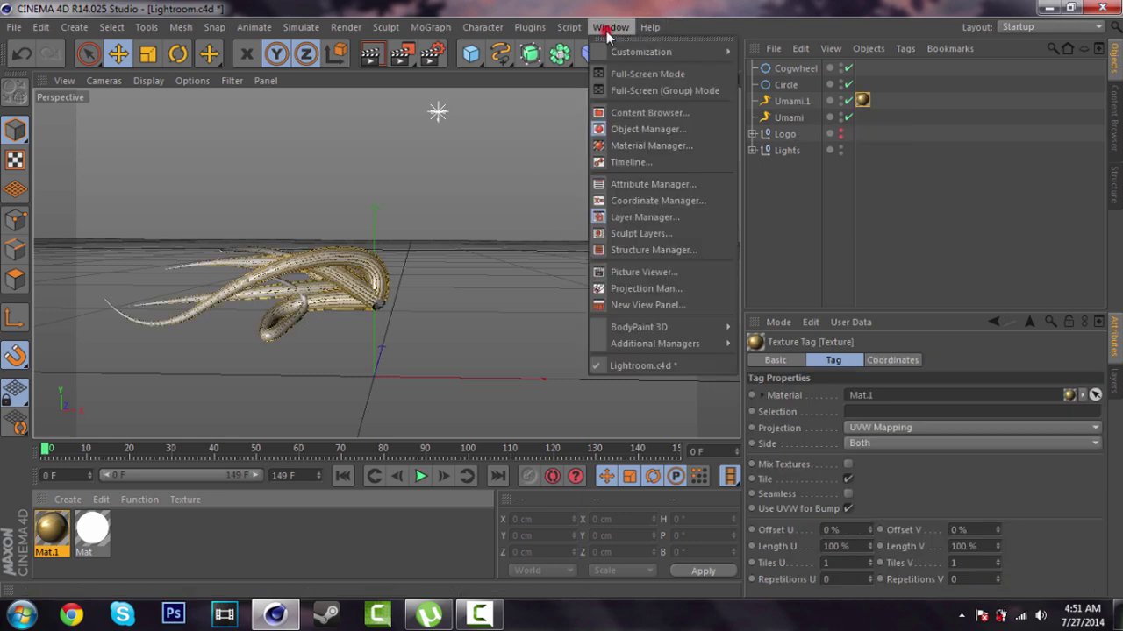
{"action": "left_click", "coordinate": [620, 114]}
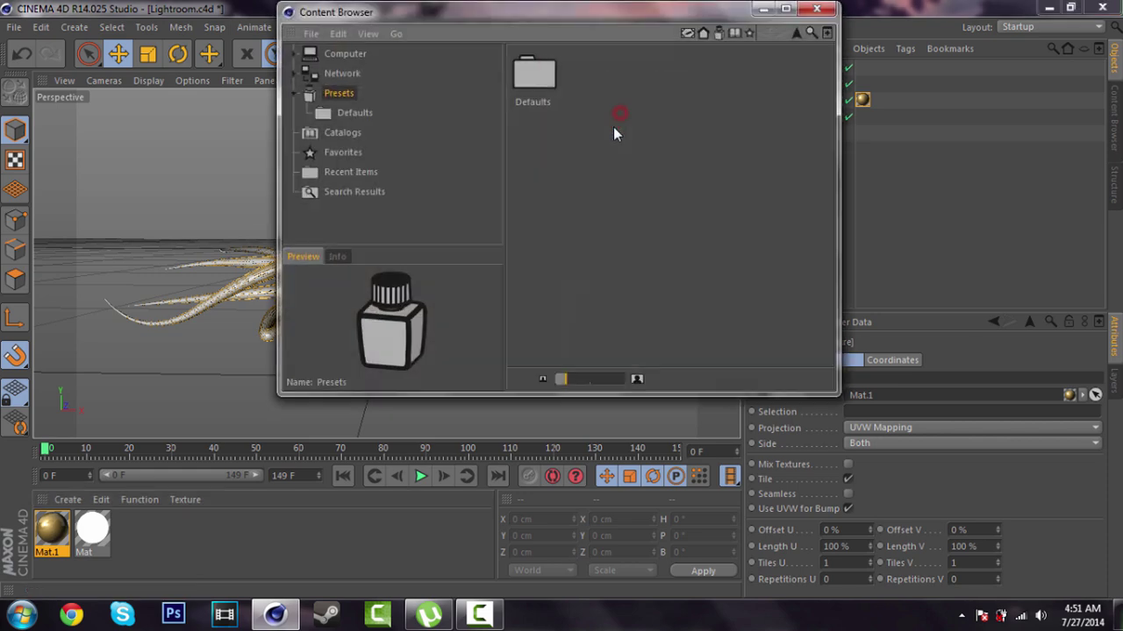
{"action": "left_click_drag", "start_coordinate": [581, 13], "coordinate": [567, 37]}
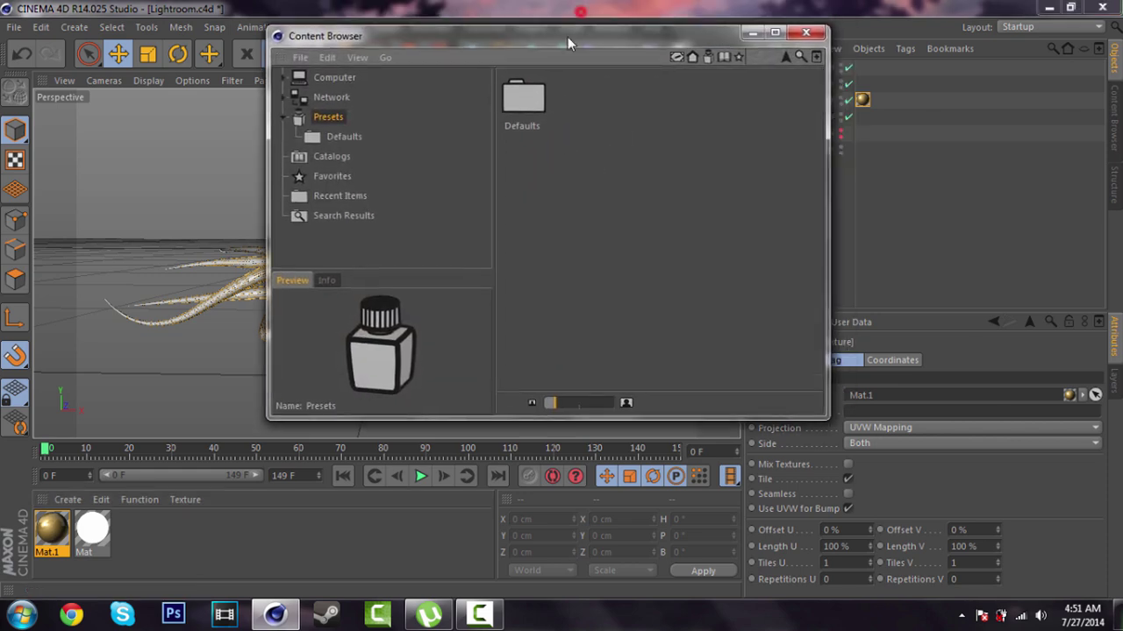
{"action": "left_click", "coordinate": [329, 78]}
{"action": "double_click", "coordinate": [572, 97]}
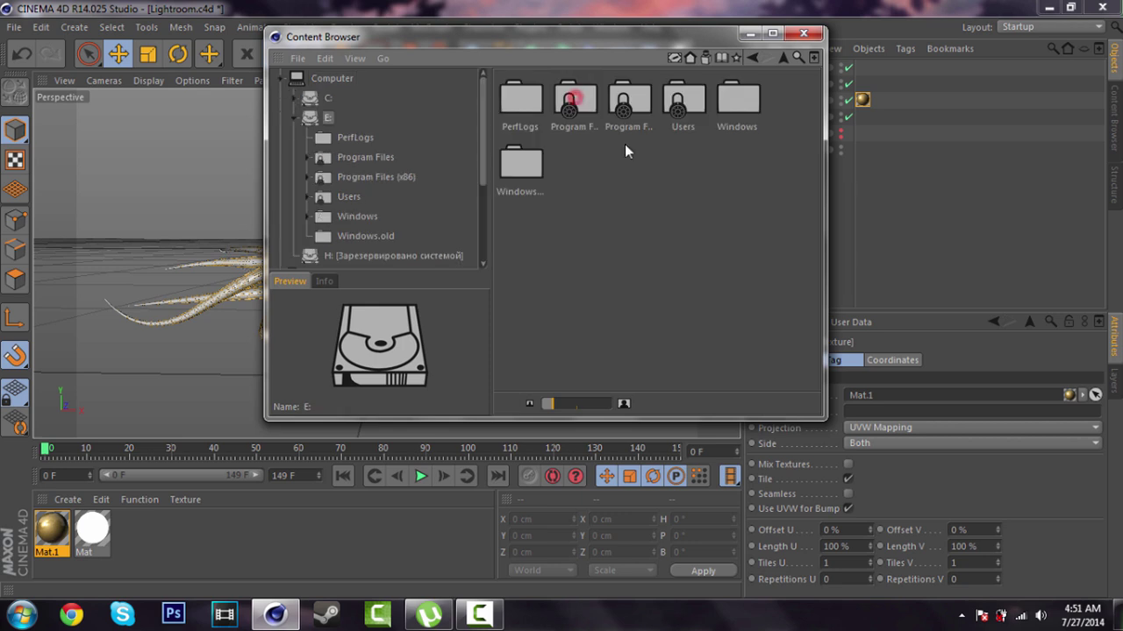
{"action": "left_click", "coordinate": [742, 118]}
{"action": "double_click", "coordinate": [682, 103]}
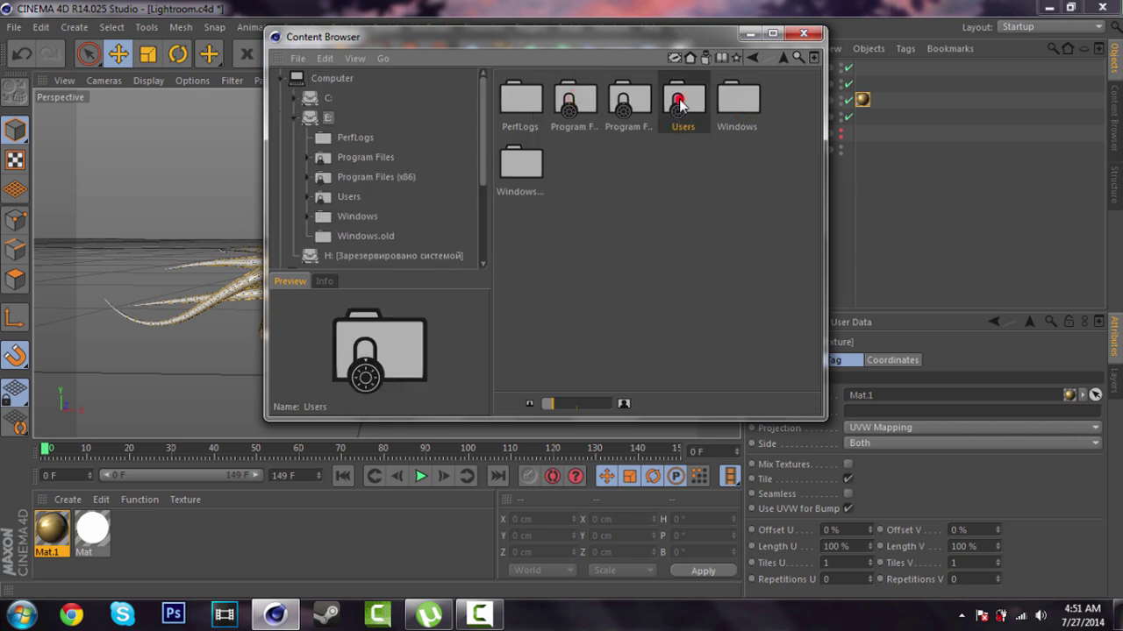
{"action": "double_click", "coordinate": [577, 103]}
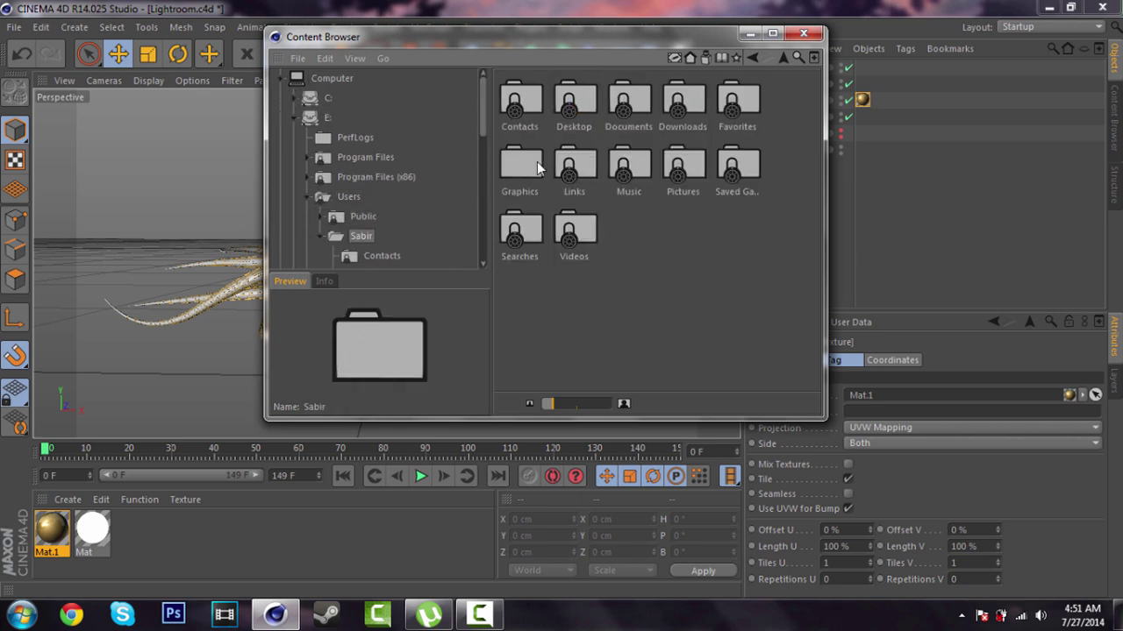
{"action": "double_click", "coordinate": [537, 162]}
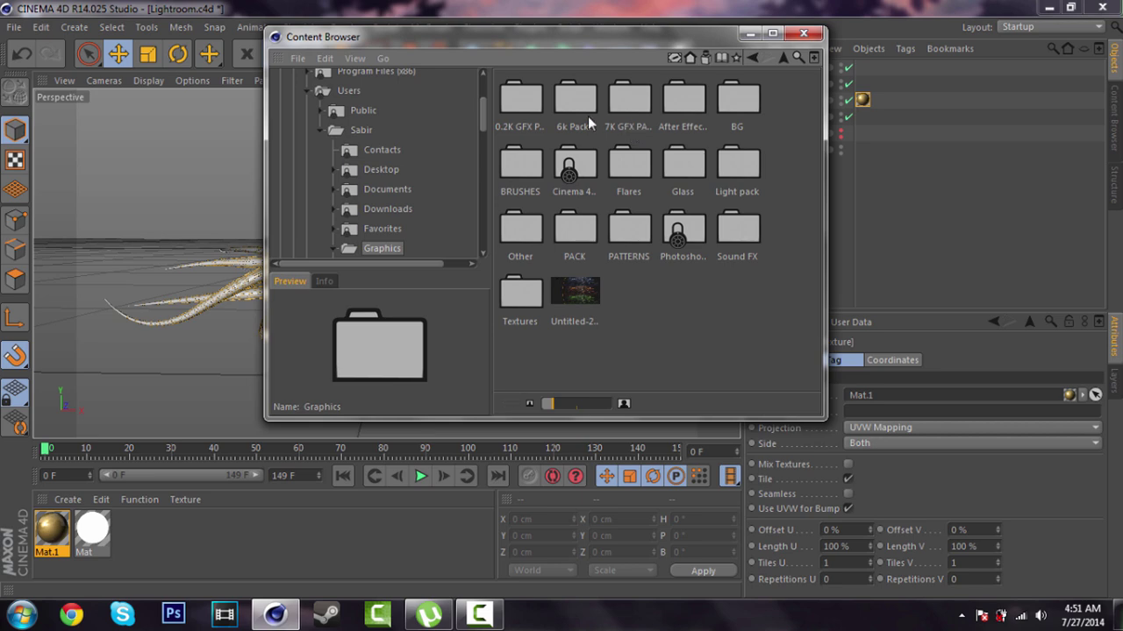
Open the SesO's Distort Materials v3 library from the C4D materials folder inside Cinema 4D Files
{"action": "double_click", "coordinate": [585, 194]}
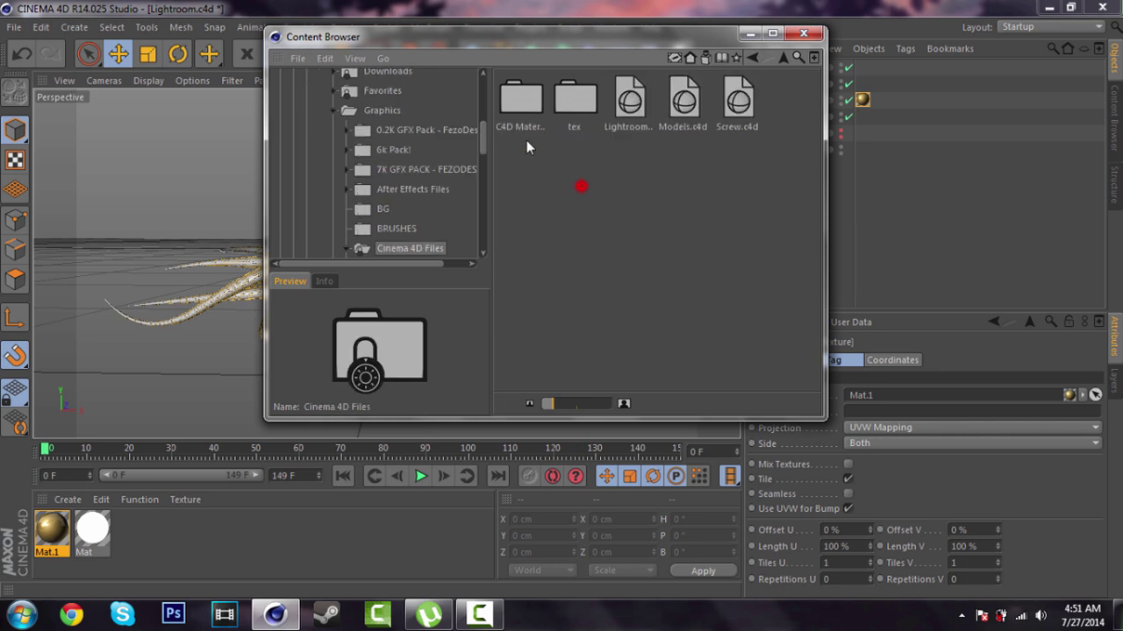
{"action": "double_click", "coordinate": [521, 104]}
{"action": "left_click", "coordinate": [519, 123]}
{"action": "double_click", "coordinate": [518, 123]}
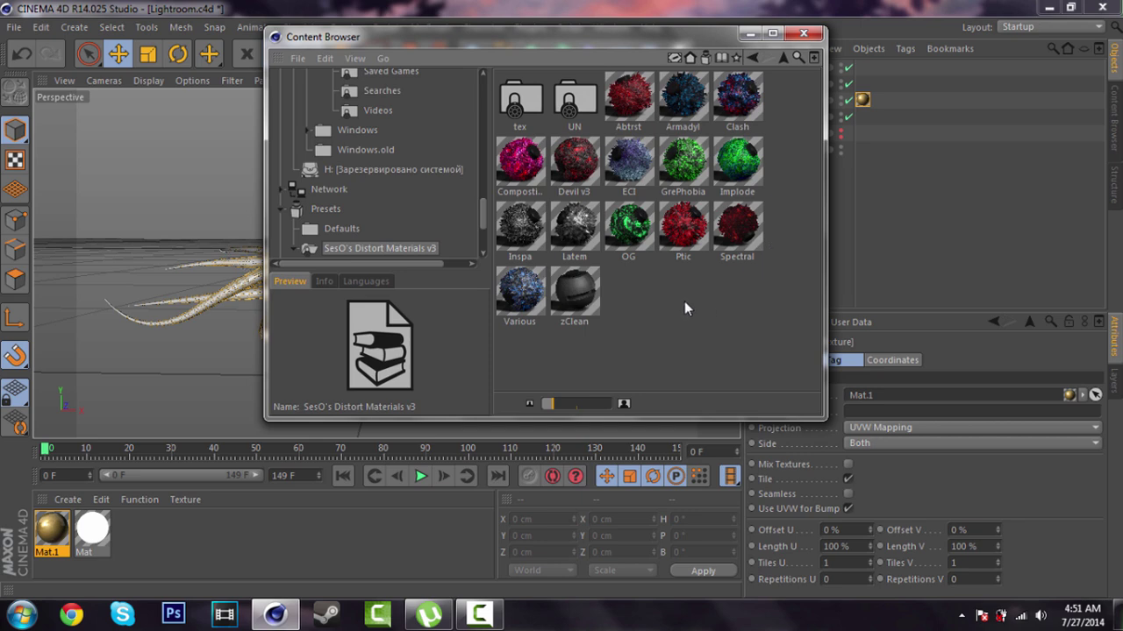
Load the Latem and Devil v3 materials into the scene and close the Content Browser
{"action": "left_click", "coordinate": [577, 244]}
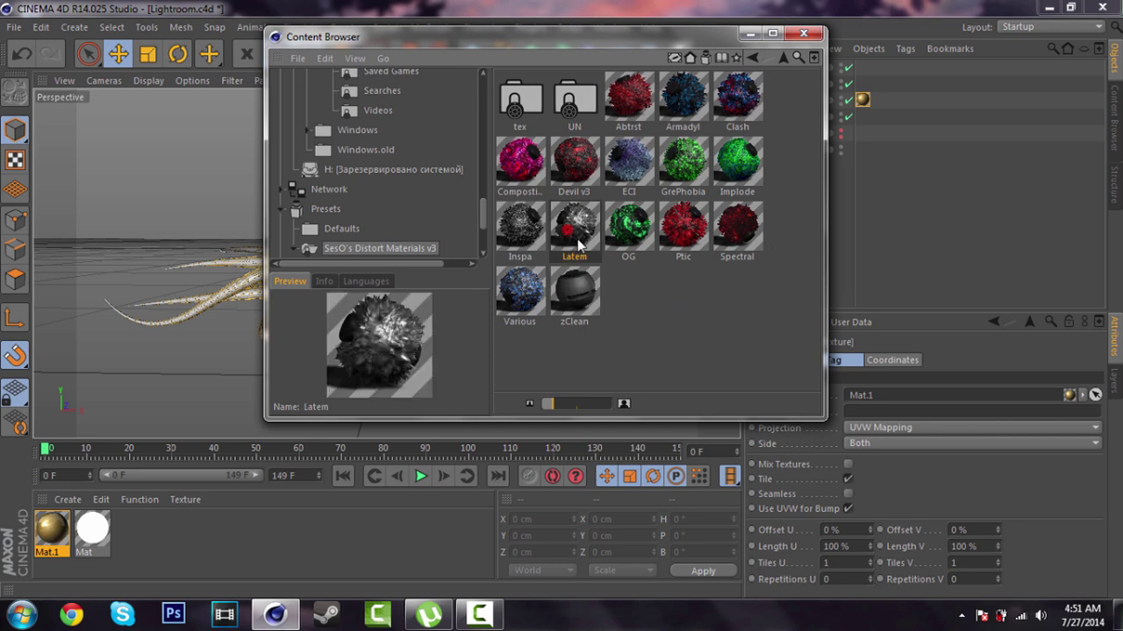
{"action": "left_click", "coordinate": [579, 173], "text": "ctrl"}
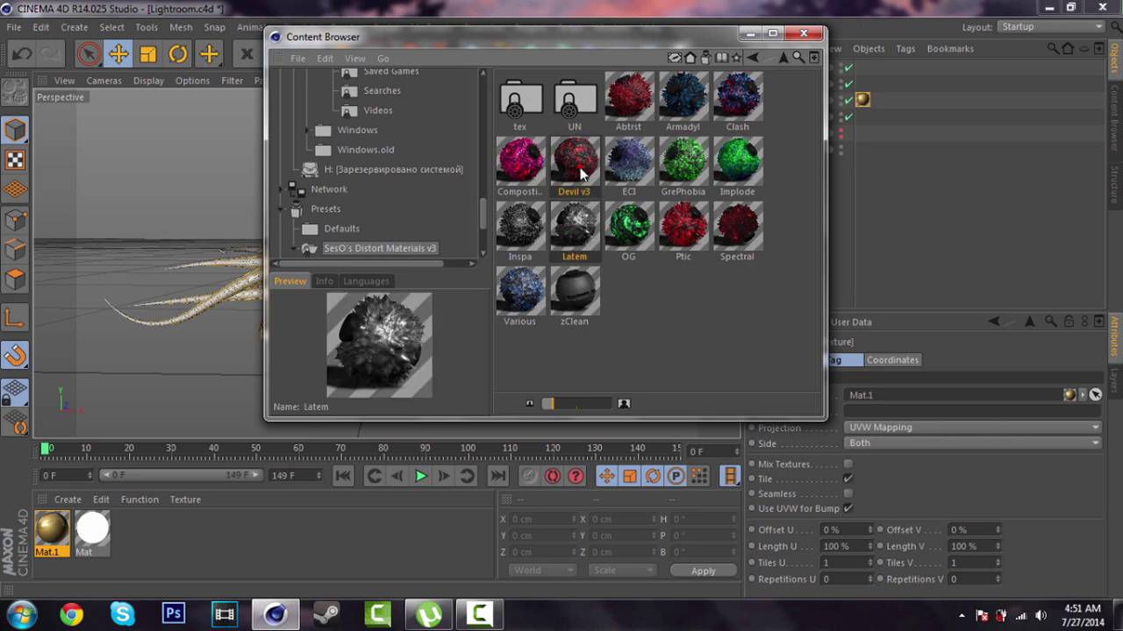
{"action": "double_click", "coordinate": [583, 230]}
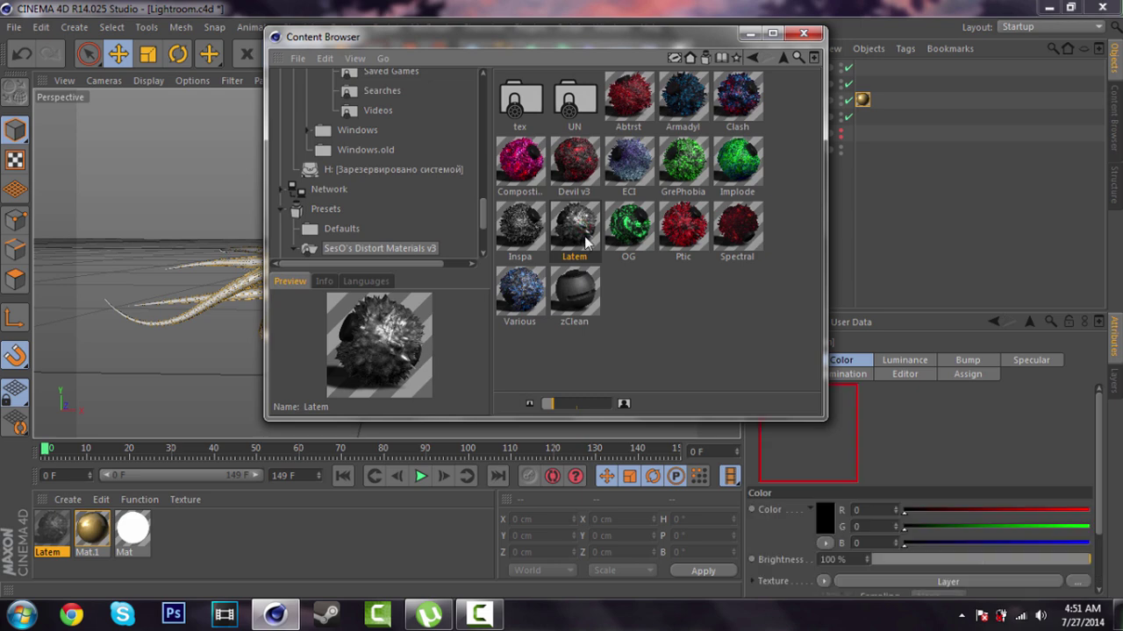
{"action": "double_click", "coordinate": [576, 174]}
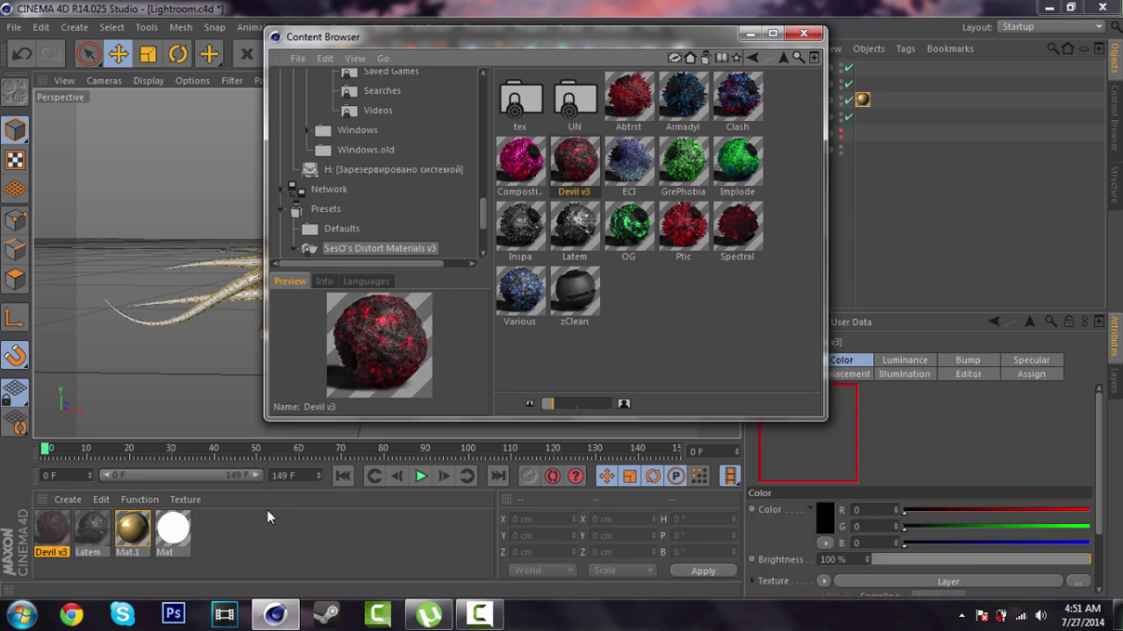
{"action": "left_click", "coordinate": [803, 33]}
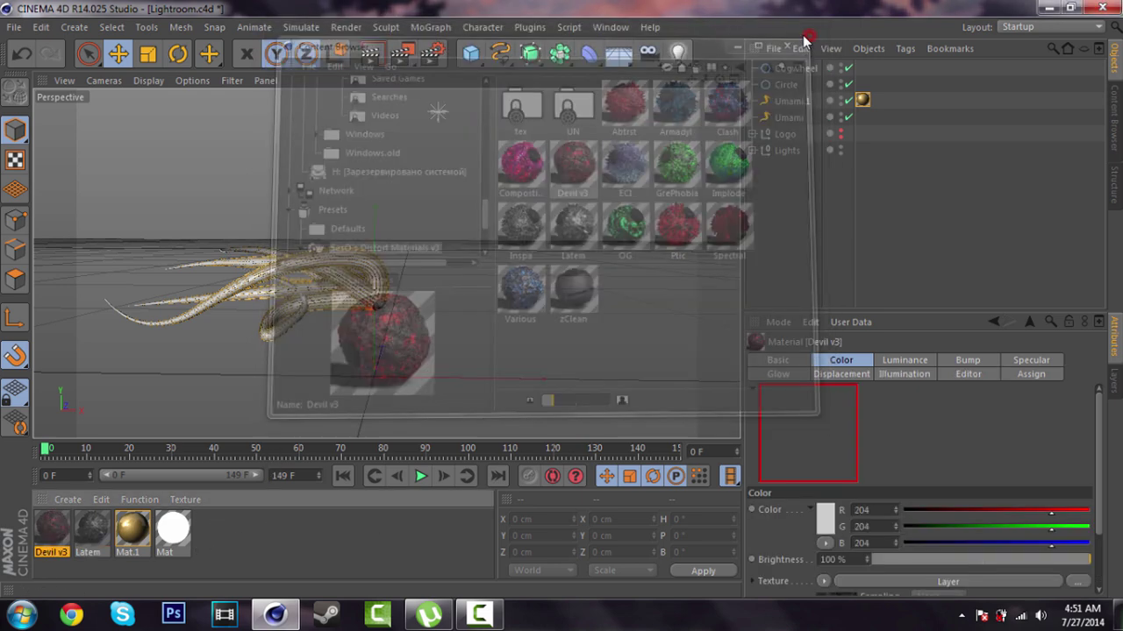
Turn off the Displacement channel of the Latem material and close its editor
{"action": "left_click", "coordinate": [76, 552]}
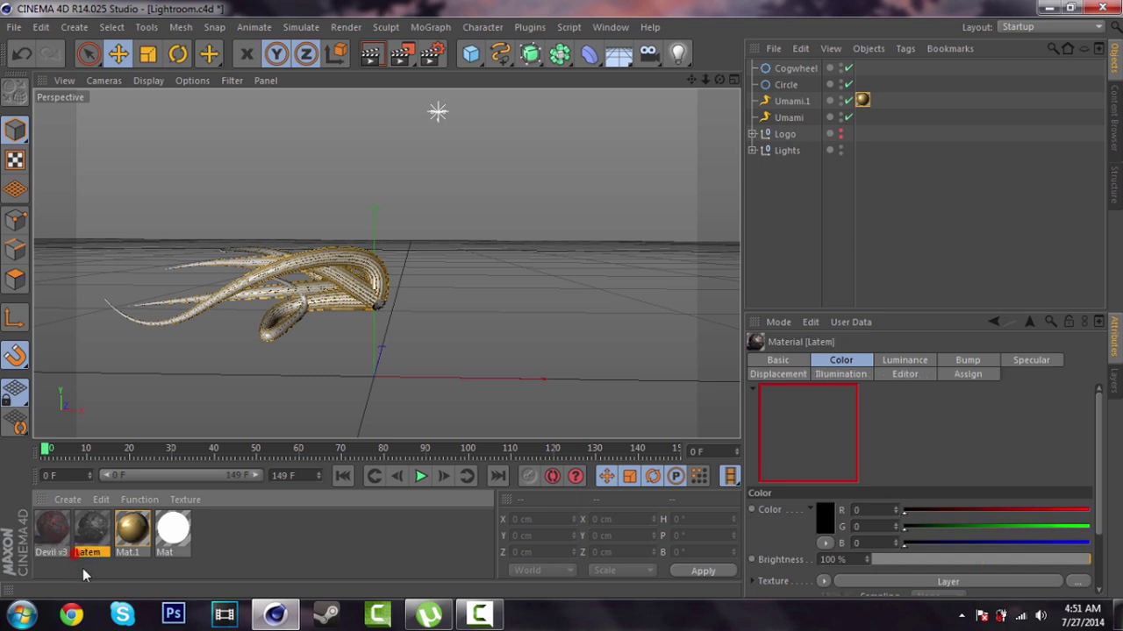
{"action": "double_click", "coordinate": [93, 531]}
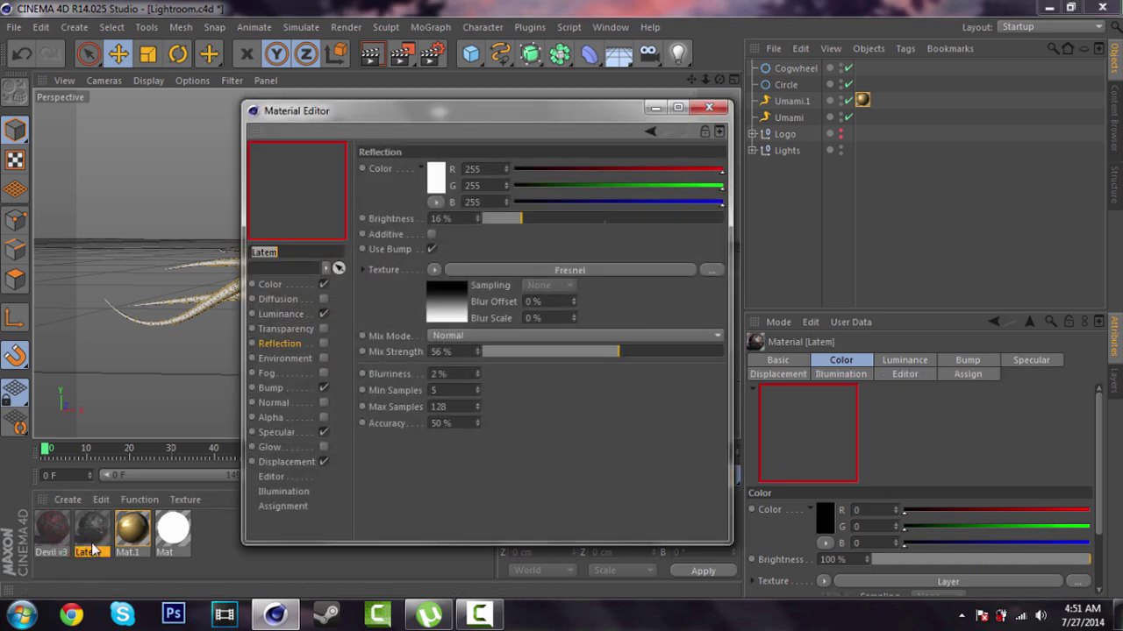
{"action": "left_click", "coordinate": [309, 464]}
{"action": "left_click", "coordinate": [324, 462]}
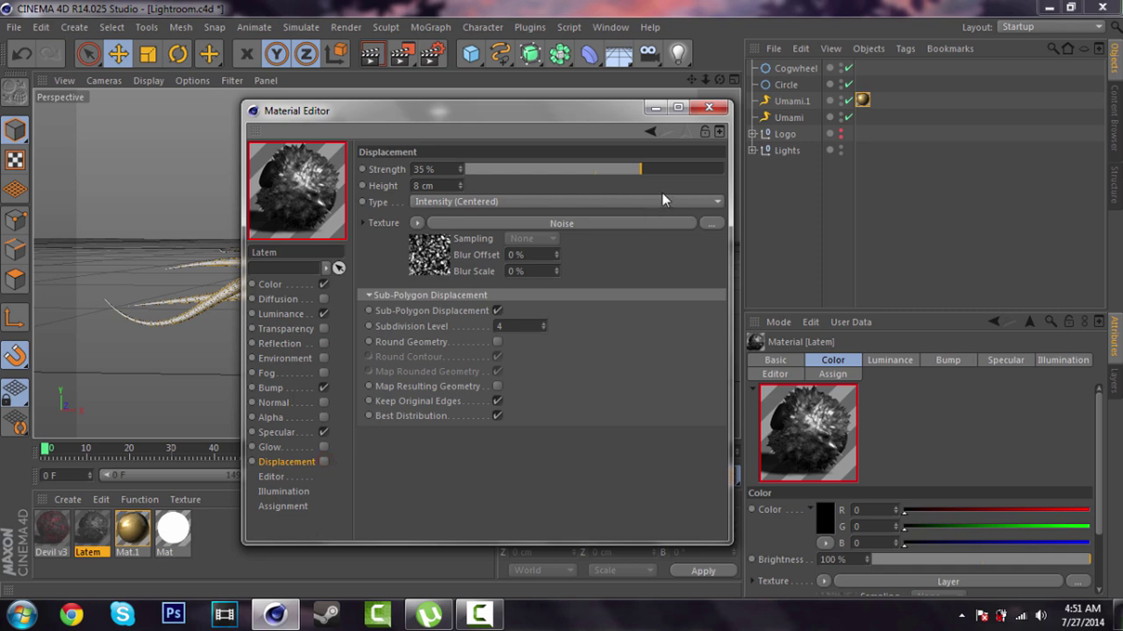
{"action": "left_click", "coordinate": [710, 108]}
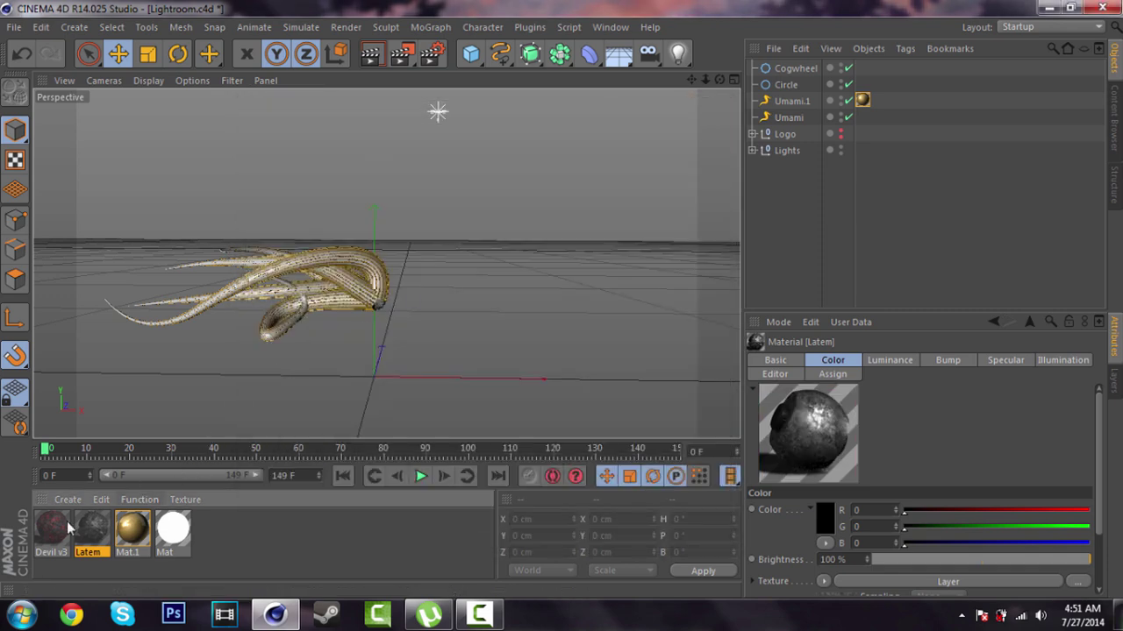
Turn off the Displacement channel of the Devil v3 material
{"action": "left_click", "coordinate": [54, 530]}
{"action": "double_click", "coordinate": [48, 533]}
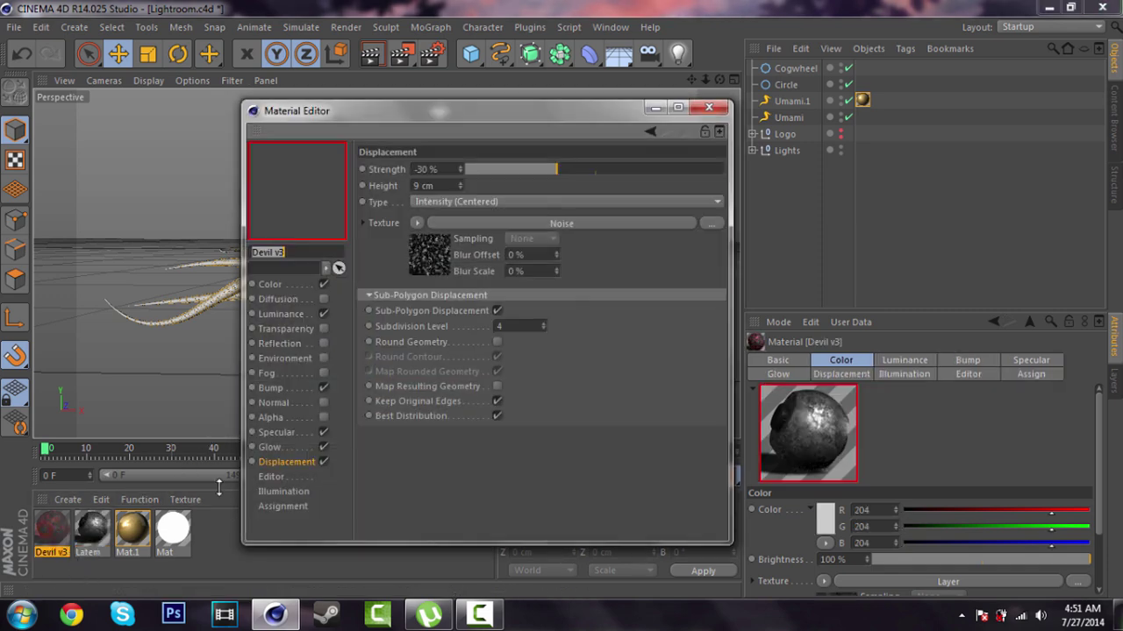
{"action": "left_click", "coordinate": [322, 462]}
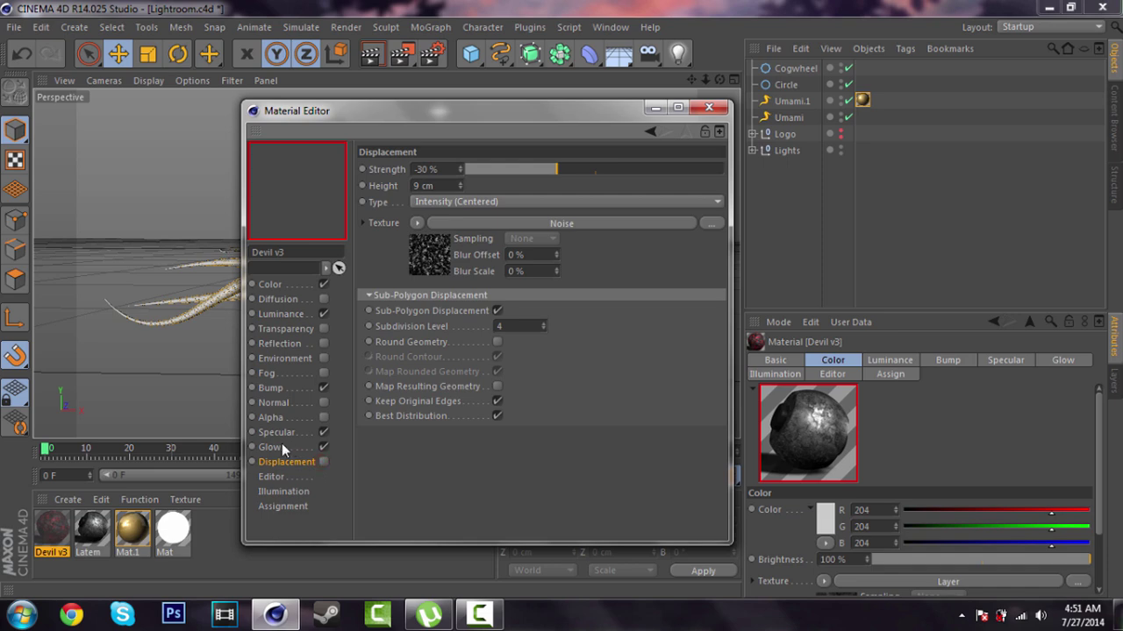
Set the Devil v3 glow to 60% inner strength, 60% outer strength and 3 cm radius, and close the material editor
{"action": "left_click", "coordinate": [283, 449]}
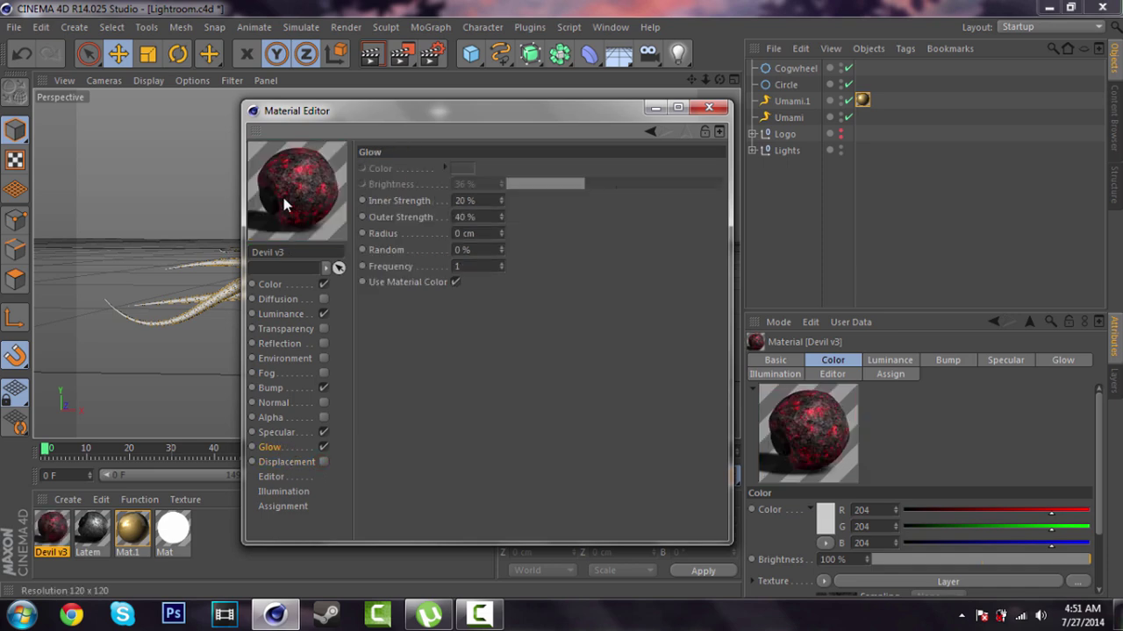
{"action": "left_click", "coordinate": [488, 200]}
{"action": "type", "text": "60"}
{"action": "key", "text": "Return"}
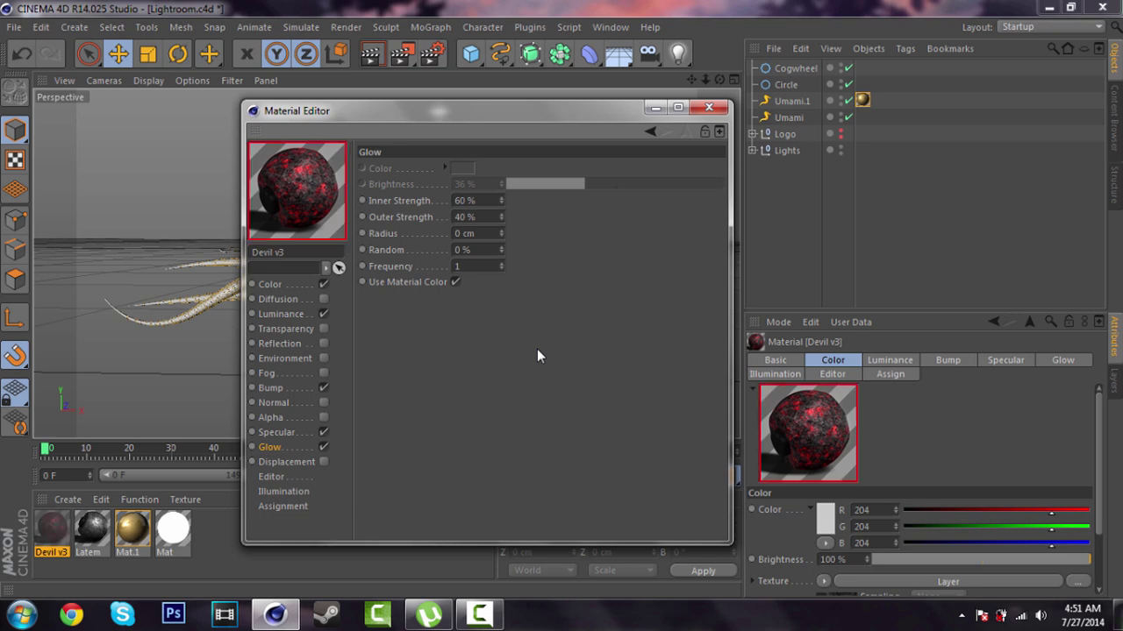
{"action": "key", "text": "Tab"}
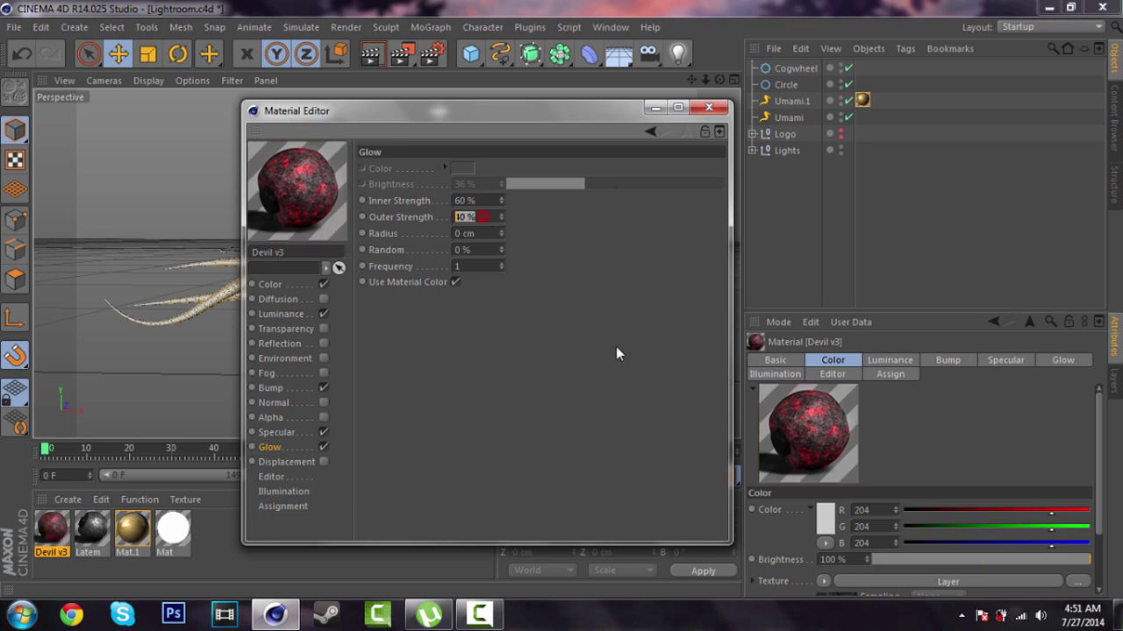
{"action": "type", "text": "60"}
{"action": "key", "text": "Return"}
{"action": "type", "text": "3"}
{"action": "key", "text": "Return"}
{"action": "left_click", "coordinate": [709, 107]}
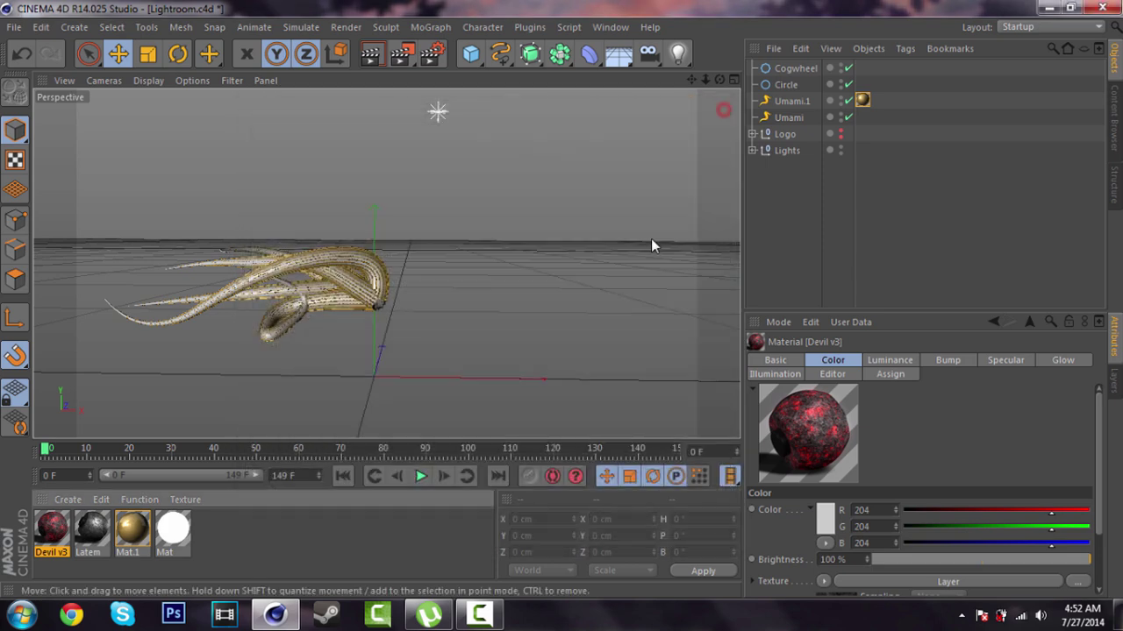
Apply the Latem material to the Umami object and set its texture projection to Cubic
{"action": "left_click", "coordinate": [104, 535]}
{"action": "left_click", "coordinate": [106, 572]}
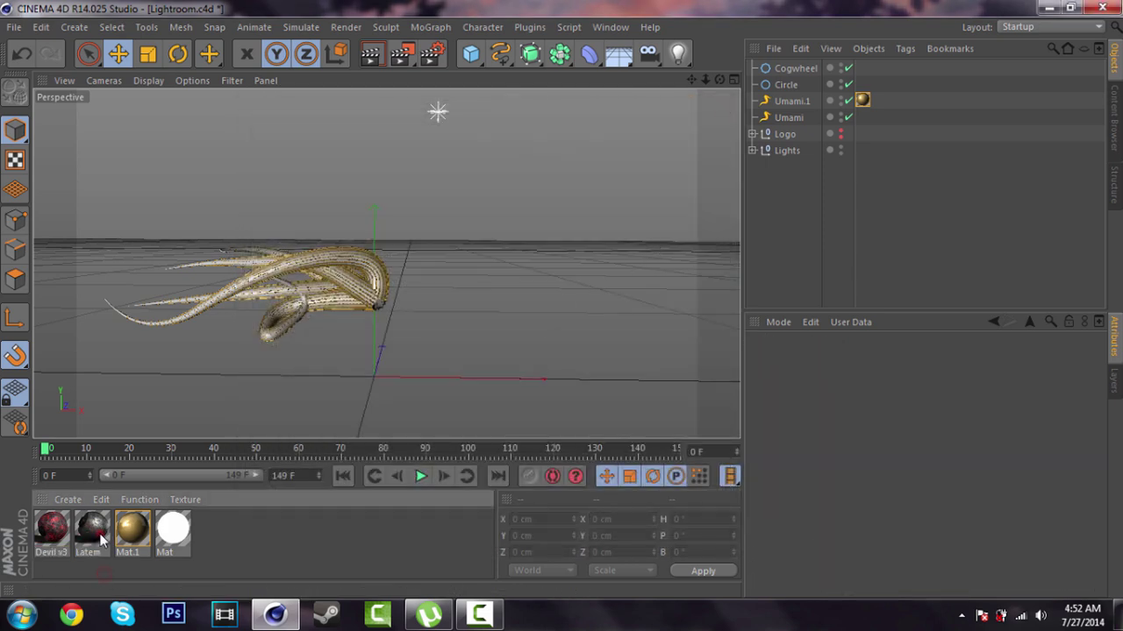
{"action": "left_click", "coordinate": [102, 540]}
{"action": "left_click_drag", "start_coordinate": [98, 534], "coordinate": [796, 117]}
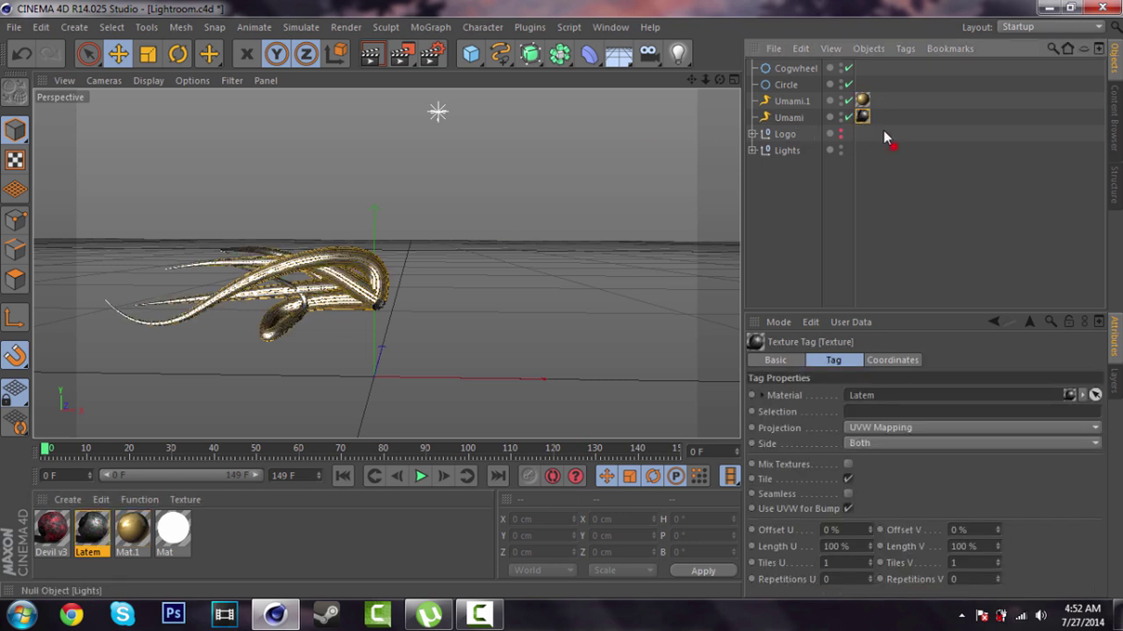
{"action": "left_click", "coordinate": [883, 131]}
{"action": "left_click", "coordinate": [863, 116]}
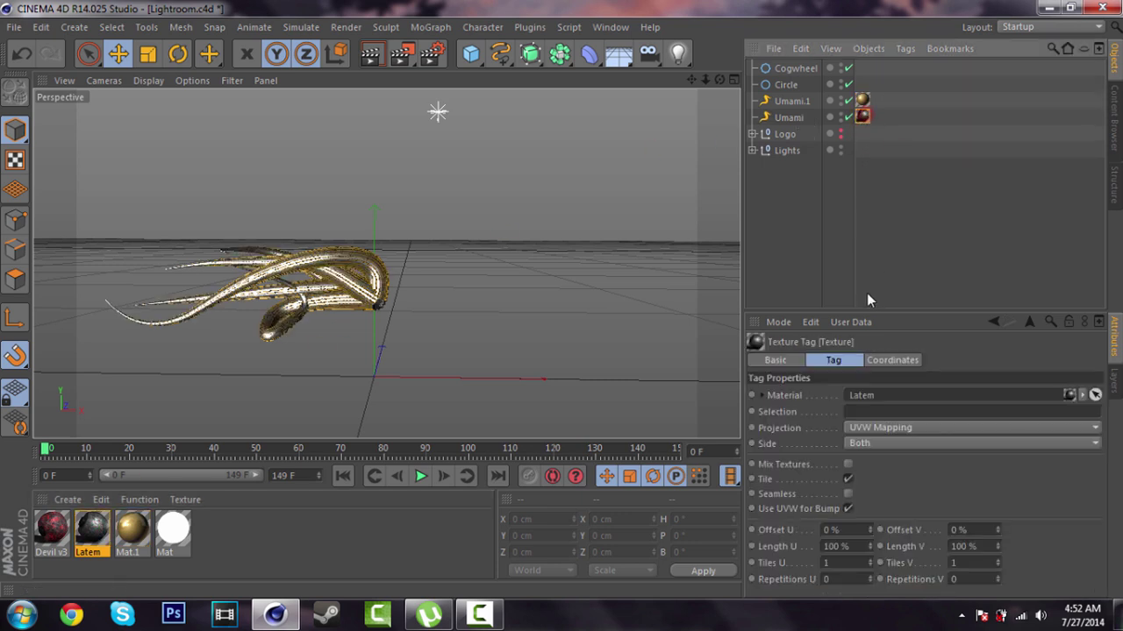
{"action": "left_click", "coordinate": [870, 430]}
{"action": "left_click", "coordinate": [883, 491]}
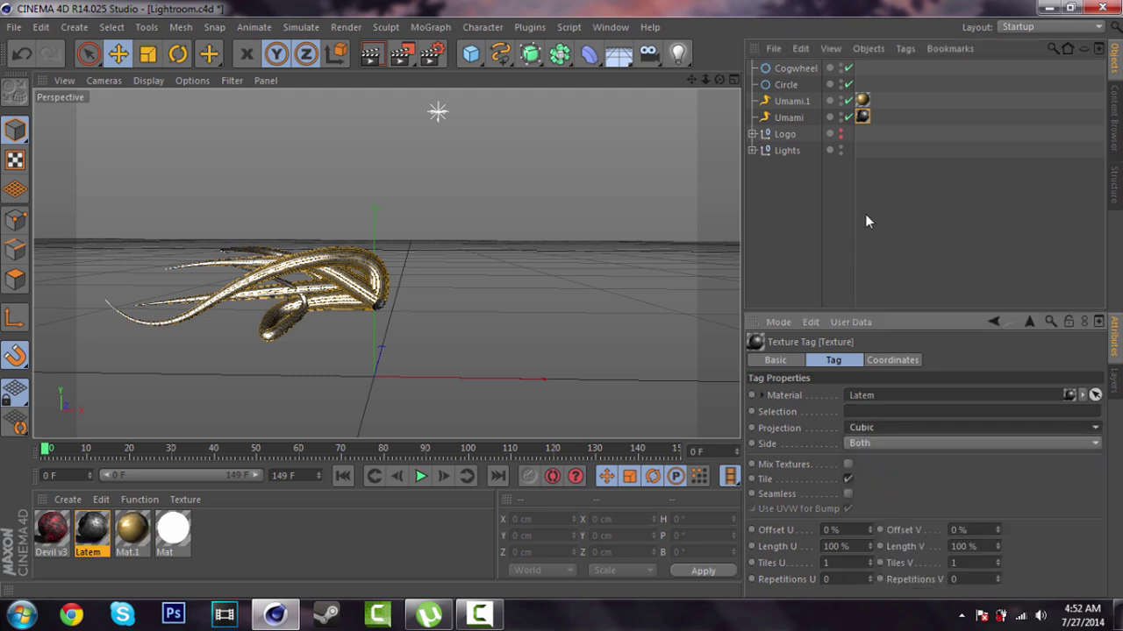
Group the Cogwheel, Circle, Umami.1 and Umami objects under one null
{"action": "left_click", "coordinate": [801, 230]}
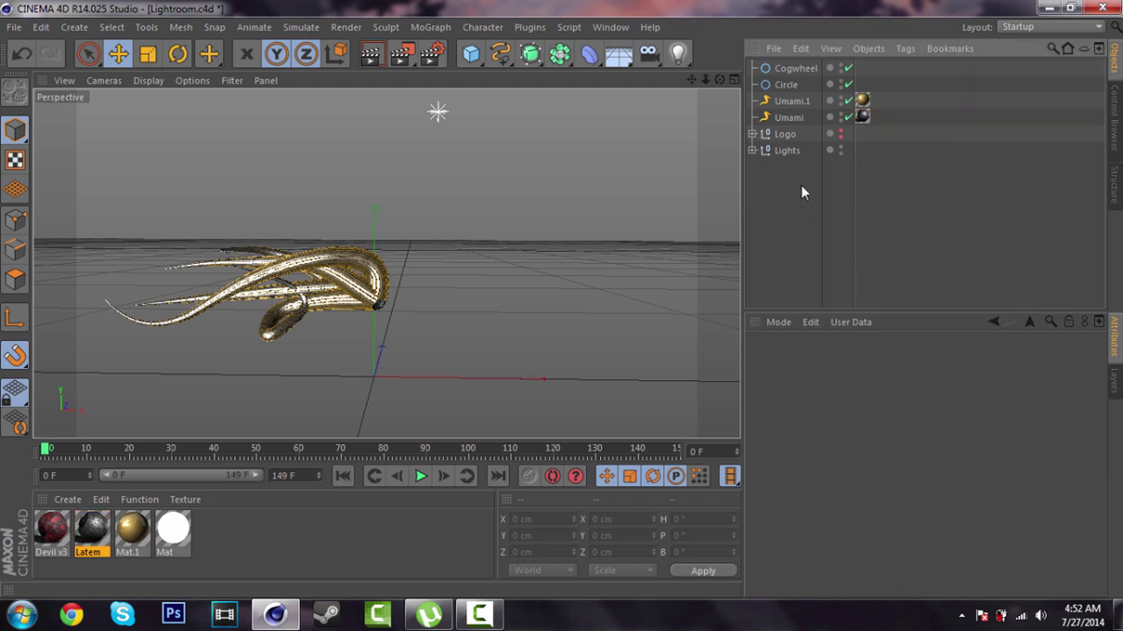
{"action": "left_click", "coordinate": [787, 118]}
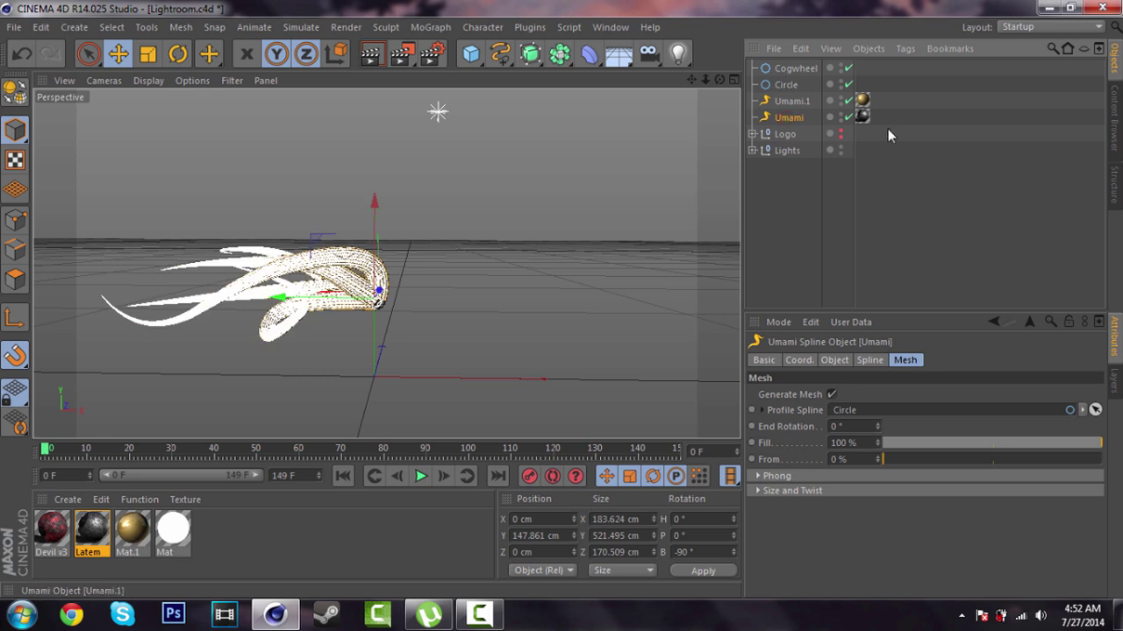
{"action": "left_click_drag", "start_coordinate": [886, 129], "coordinate": [747, 40]}
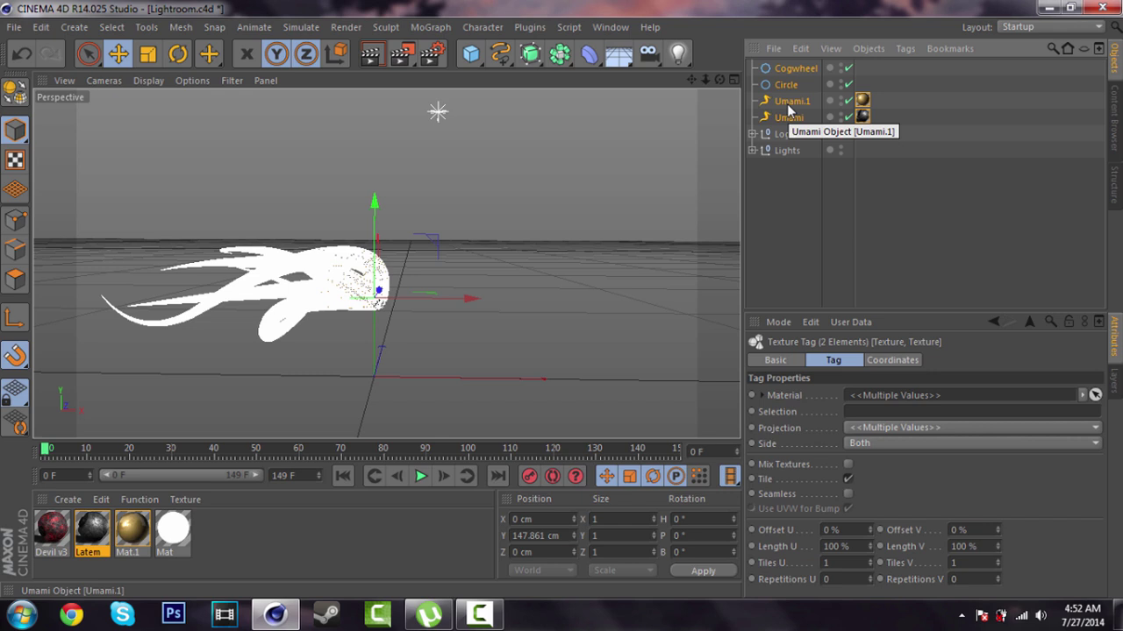
{"action": "key", "text": "alt+g"}
{"action": "left_click", "coordinate": [76, 28]}
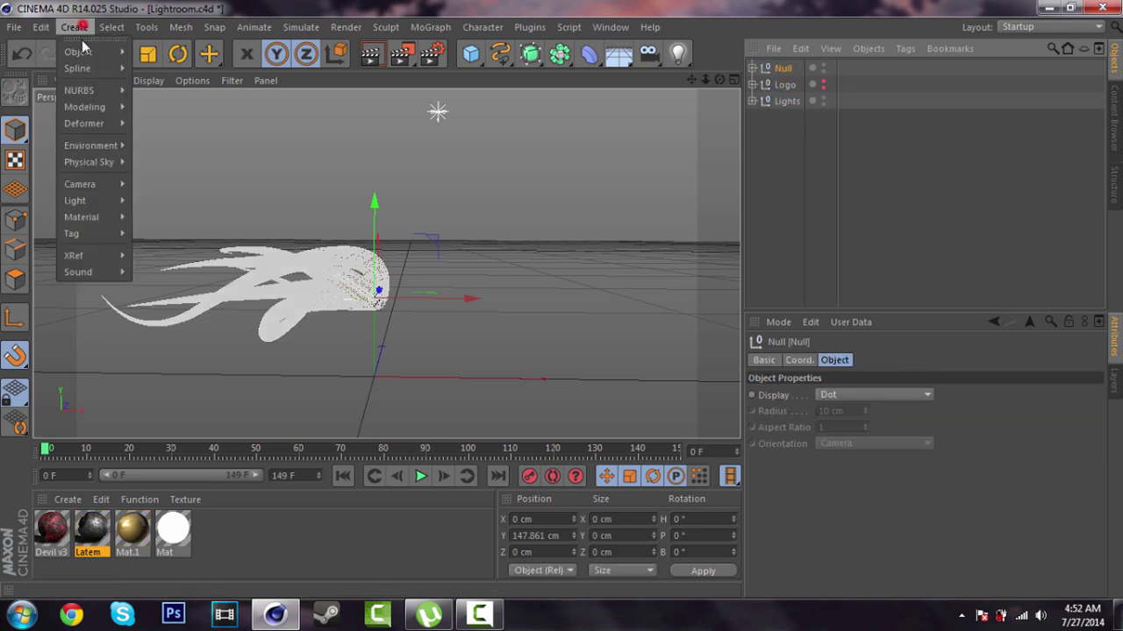
{"action": "mouse_move", "coordinate": [86, 54]}
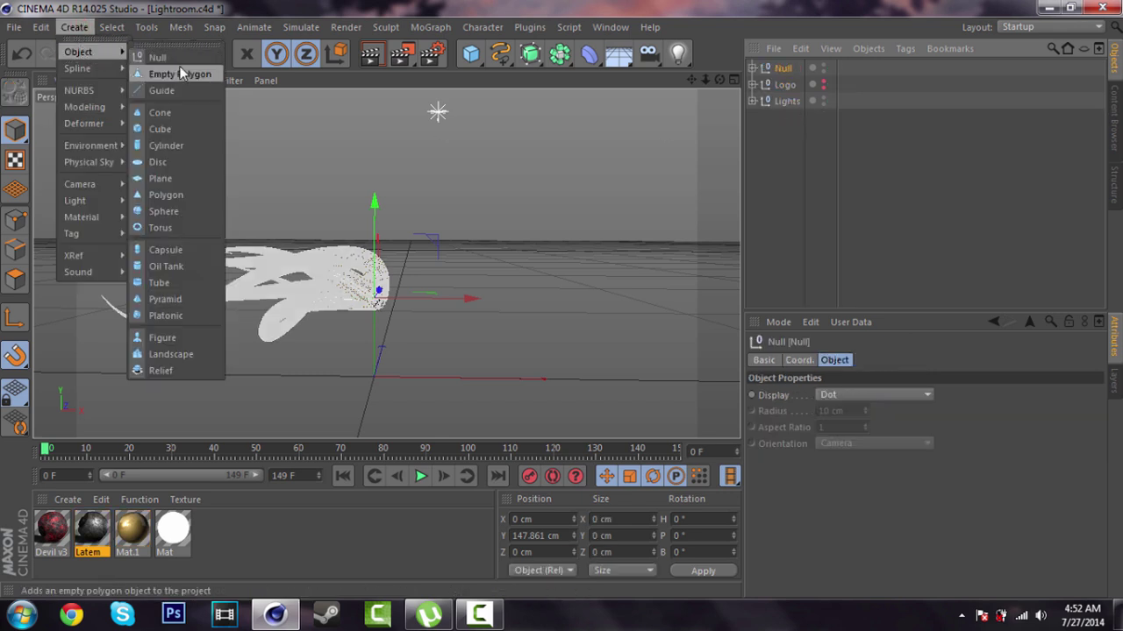
{"action": "left_click", "coordinate": [947, 90]}
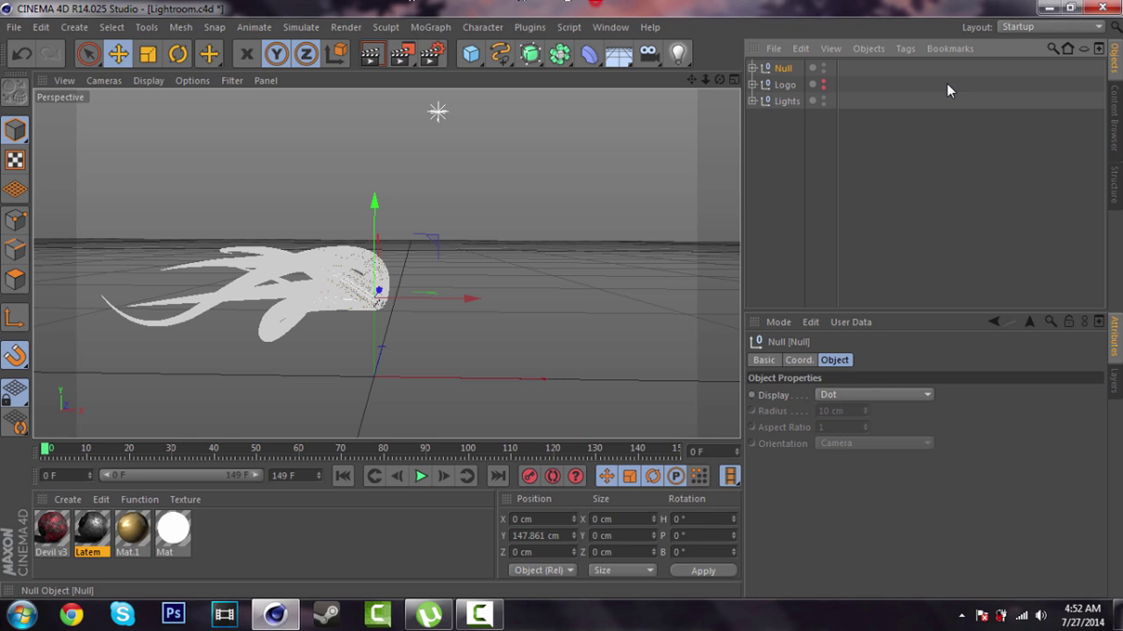
Expand the new null in the object hierarchy to show its grouped objects
{"action": "left_click", "coordinate": [752, 69]}
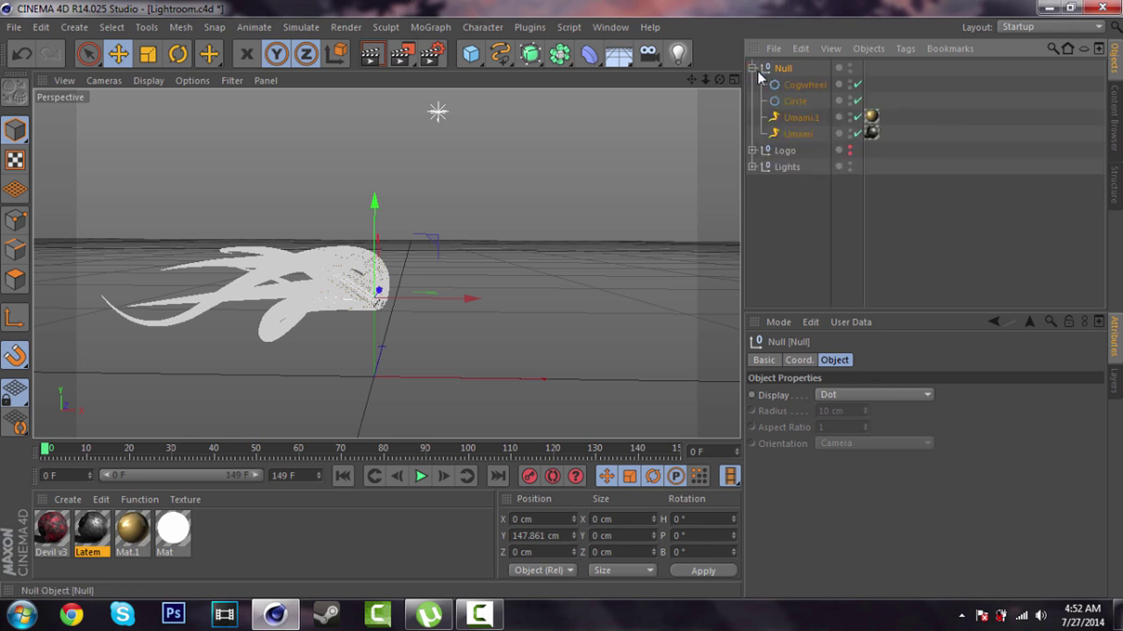
Collapse the new null holding the Umami objects and rename it Umami 1
{"action": "left_click", "coordinate": [752, 69]}
{"action": "double_click", "coordinate": [782, 68]}
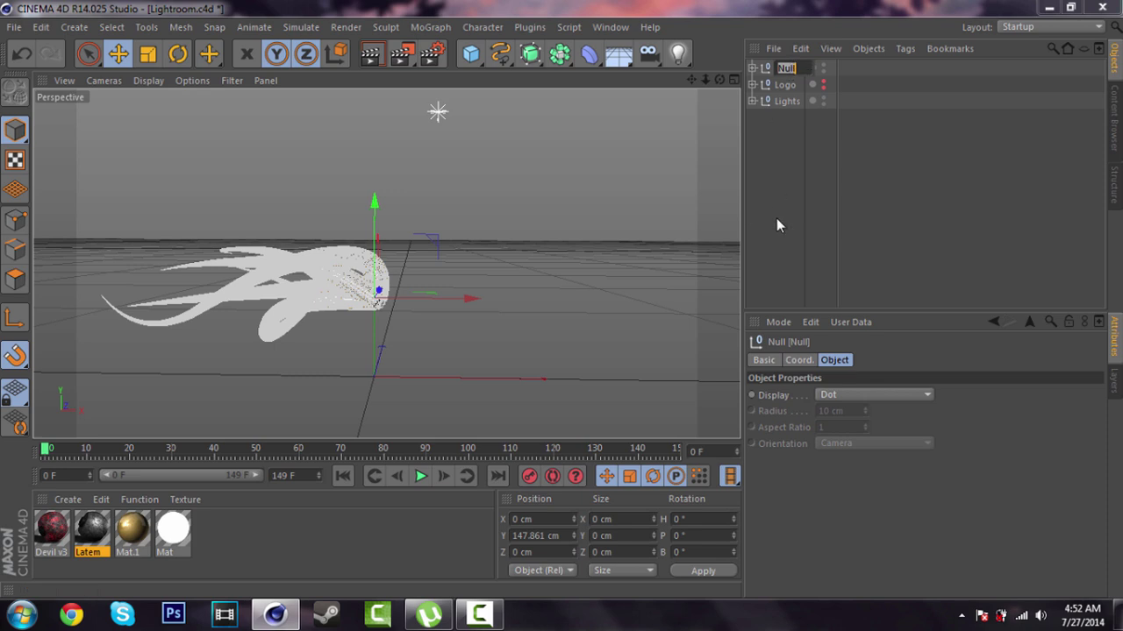
{"action": "type", "text": "Umami 1"}
{"action": "key", "text": "Return"}
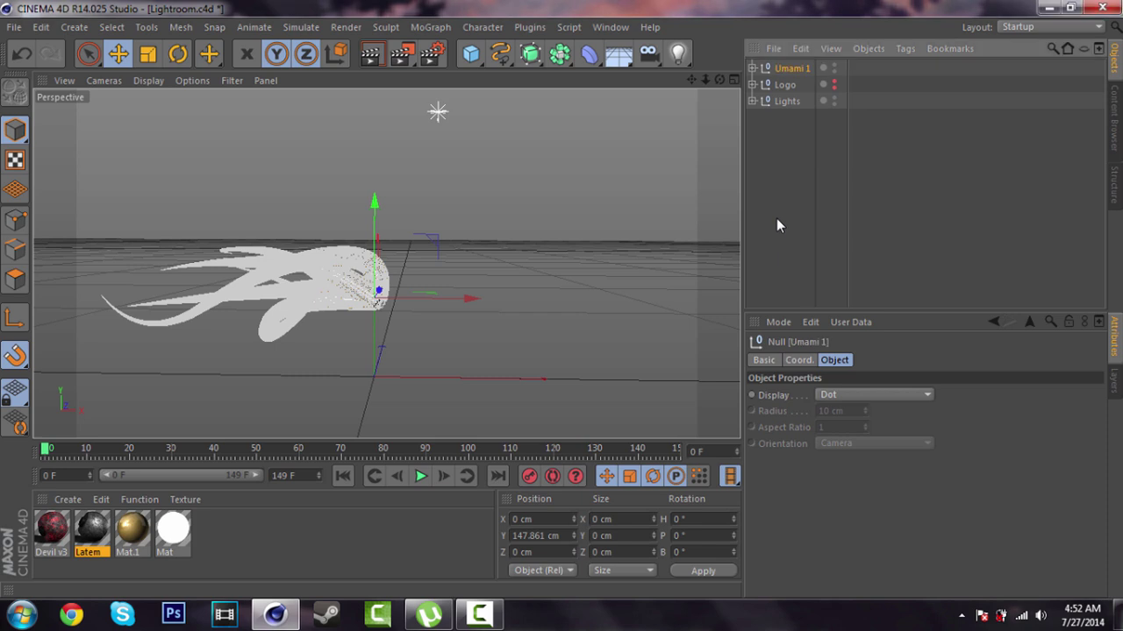
{"action": "left_click", "coordinate": [772, 164]}
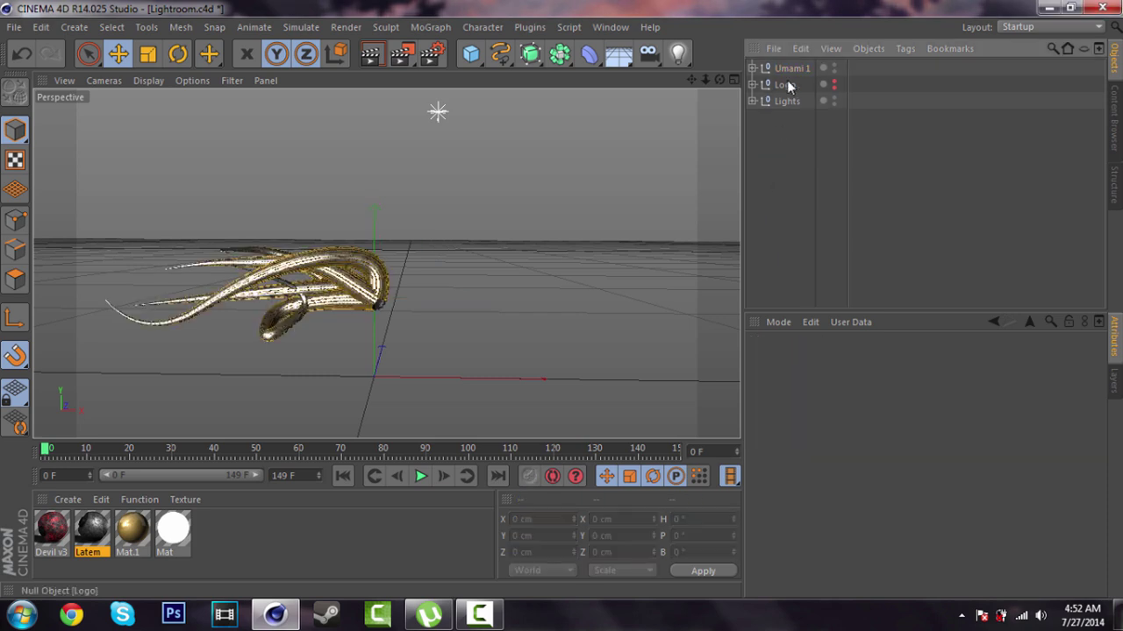
Make the Logo null visible again in the viewport and renderer, and scale it uniformly to about 94%
{"action": "left_click", "coordinate": [834, 88]}
{"action": "left_click", "coordinate": [833, 82]}
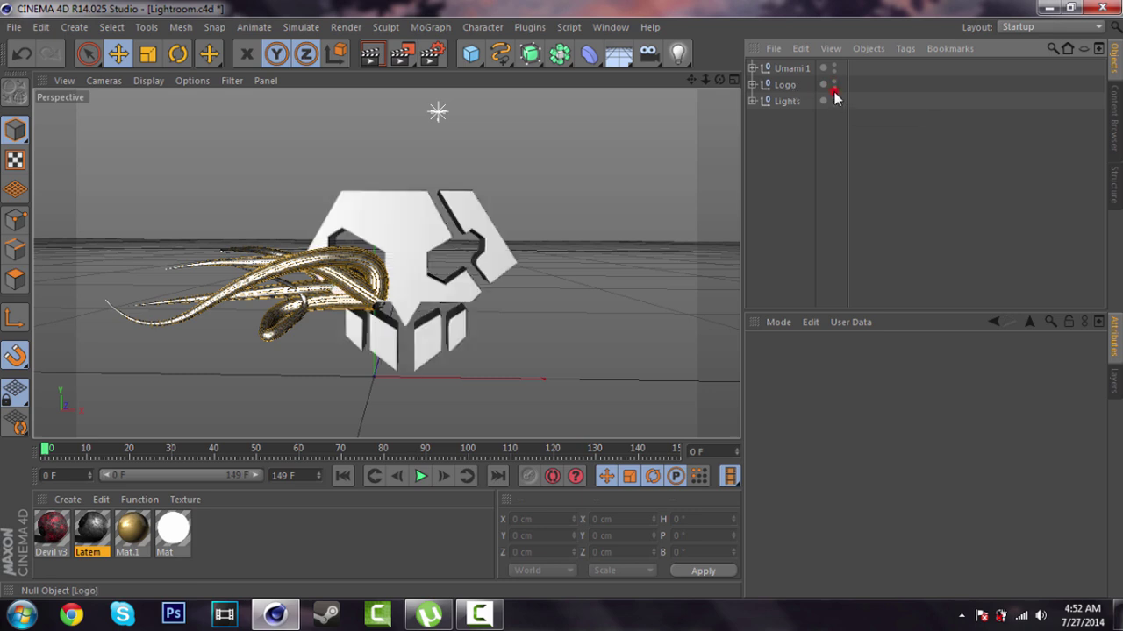
{"action": "left_click", "coordinate": [783, 86]}
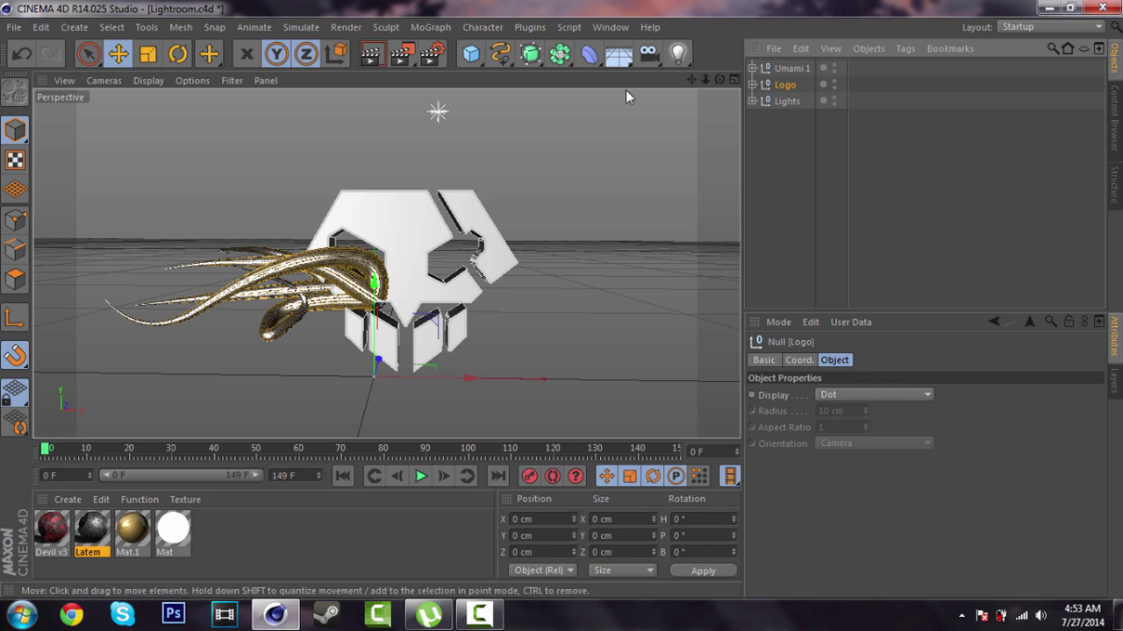
{"action": "left_click", "coordinate": [151, 55]}
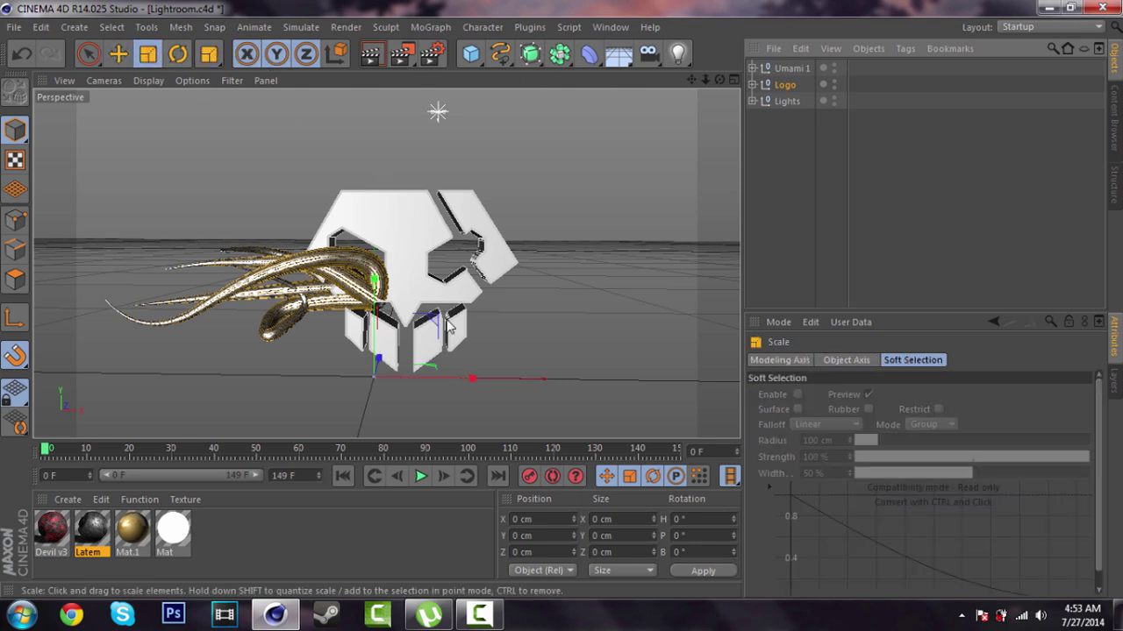
{"action": "mouse_move", "coordinate": [392, 344]}
{"action": "left_mouse_down"}
{"action": "mouse_move", "coordinate": [372, 357]}
{"action": "mouse_move", "coordinate": [380, 350]}
{"action": "left_mouse_up"}
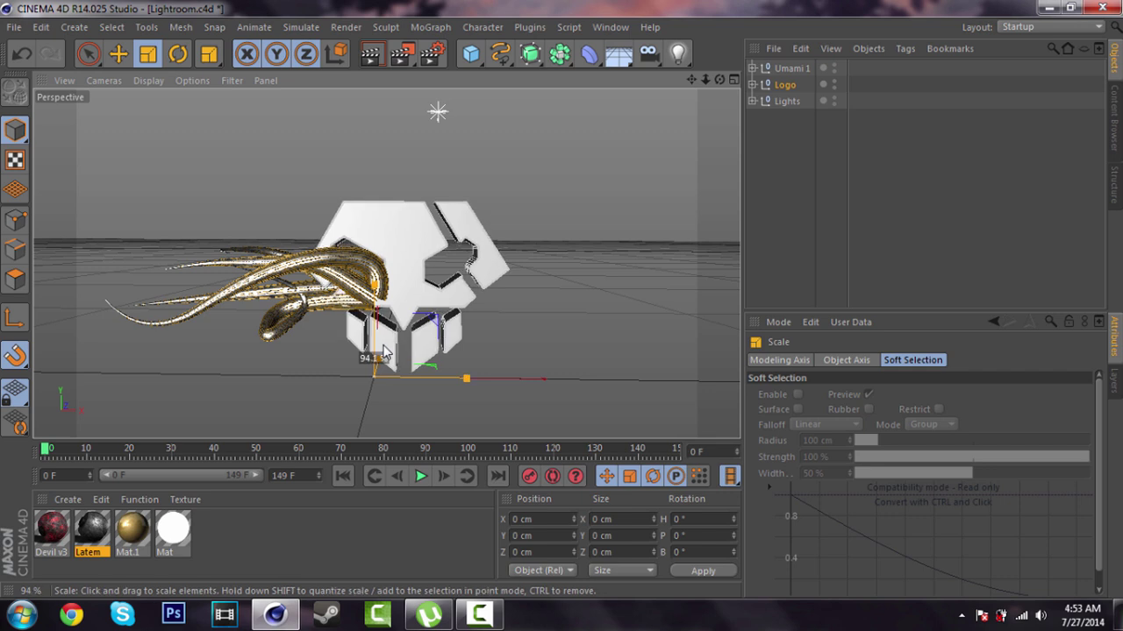
Raise the Logo null slightly, to a Y position of about 2.9 cm
{"action": "left_click", "coordinate": [118, 54]}
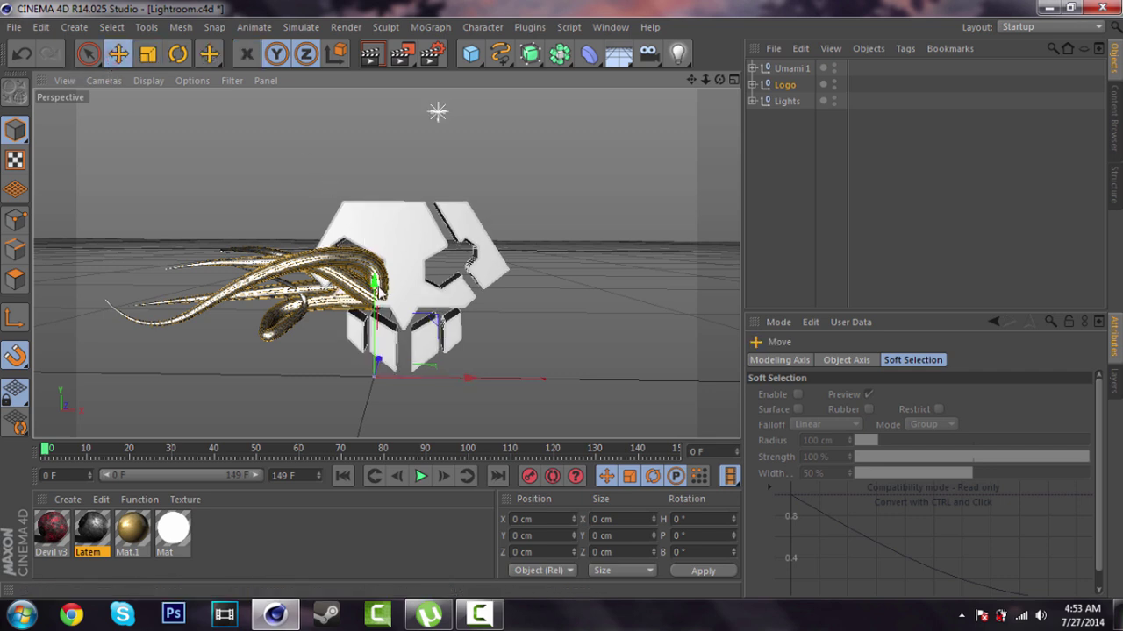
{"action": "left_click_drag", "start_coordinate": [376, 297], "coordinate": [377, 292]}
{"action": "left_click", "coordinate": [808, 173]}
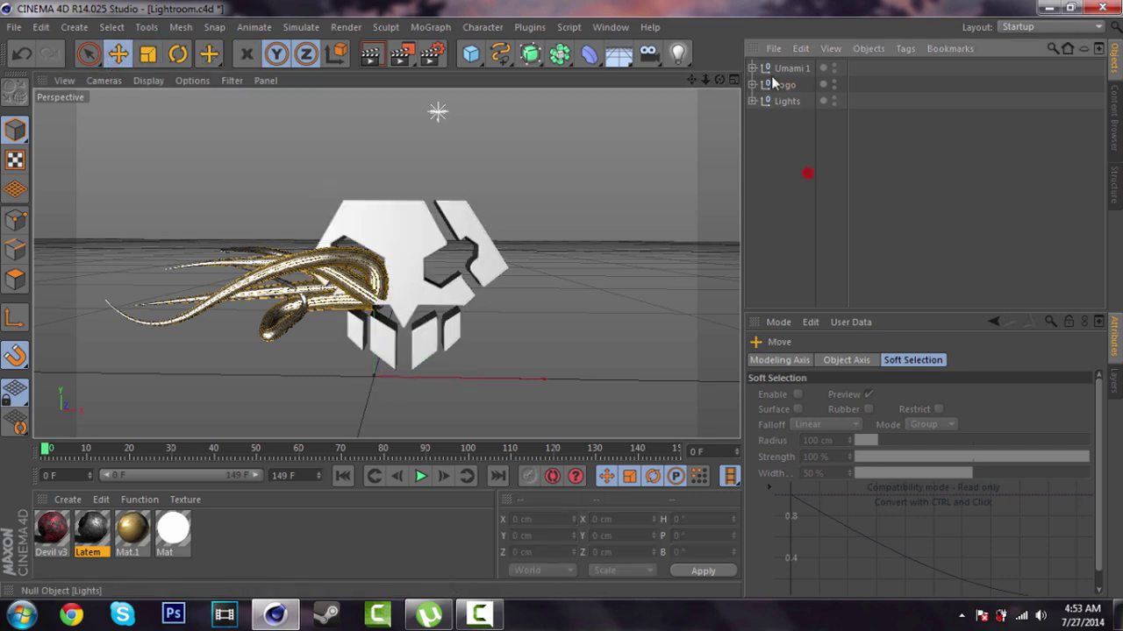
Move the Umami 1 null behind the skull's left eye socket, to about X -20 cm and Z 84 cm
{"action": "left_click", "coordinate": [778, 72]}
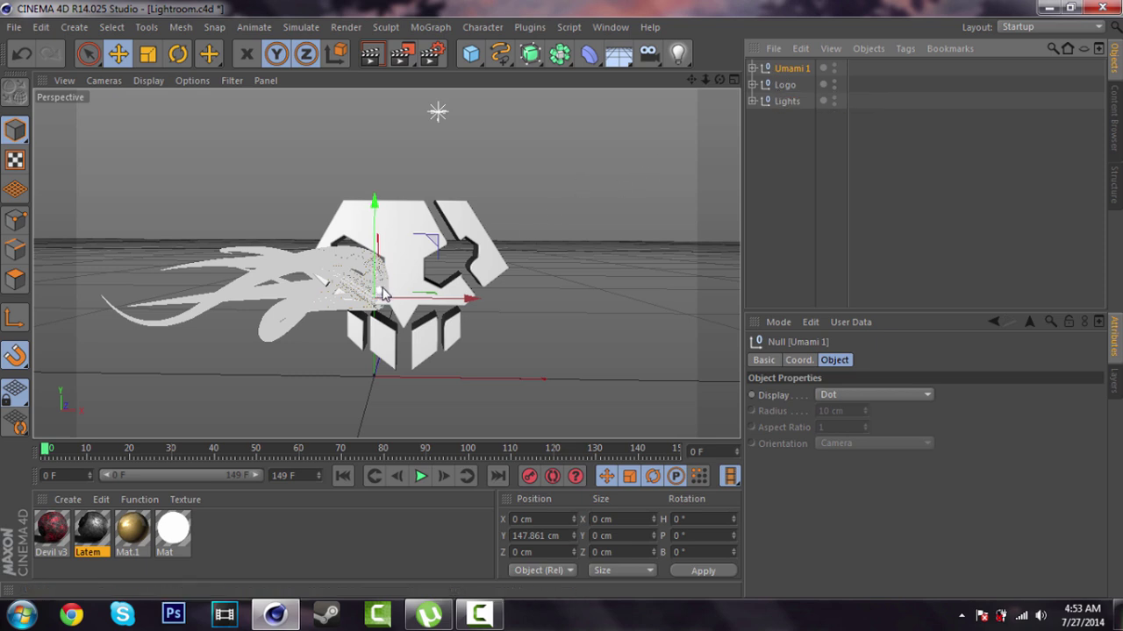
{"action": "left_click_drag", "start_coordinate": [383, 293], "coordinate": [386, 294]}
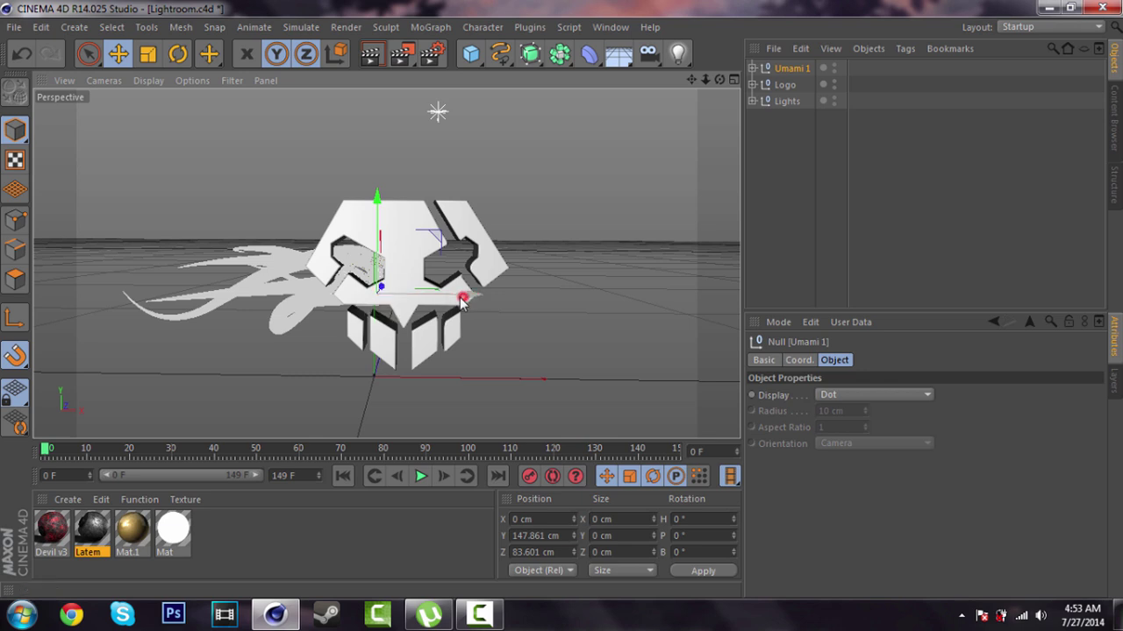
{"action": "left_click_drag", "start_coordinate": [462, 295], "coordinate": [462, 302]}
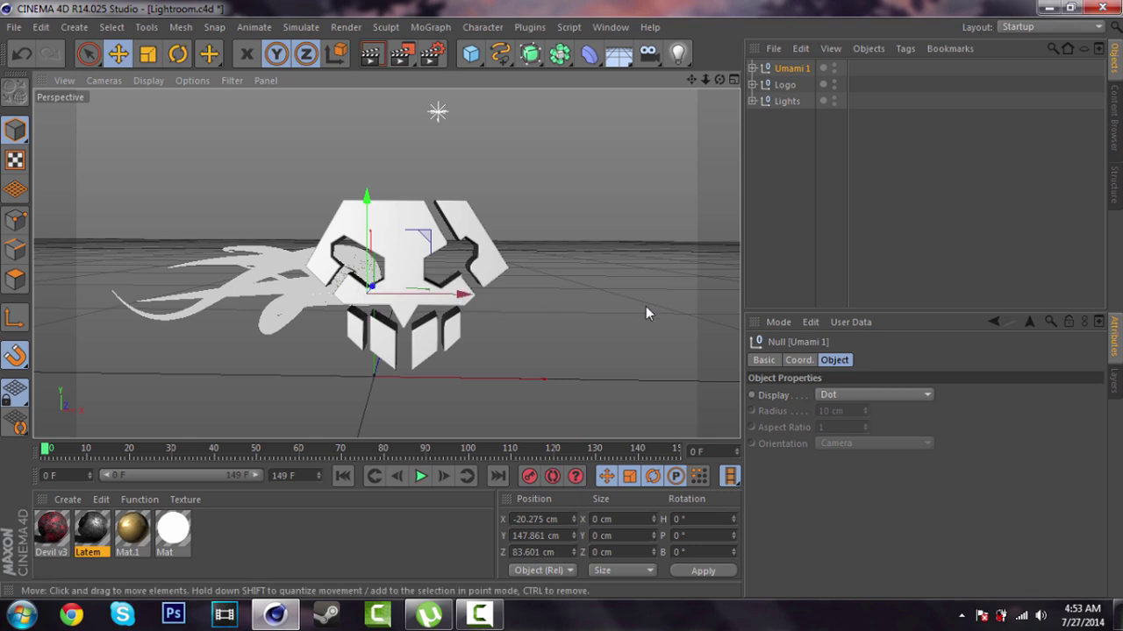
{"action": "left_click", "coordinate": [769, 223]}
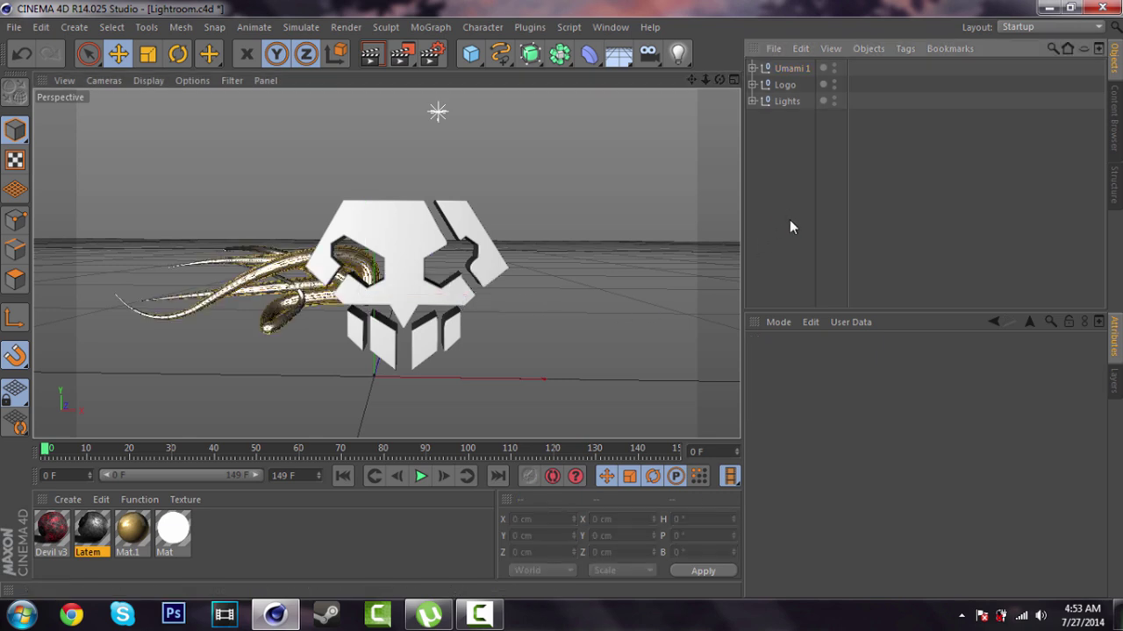
Duplicate the Umami 1 null and rename the copy Umami 2
{"action": "left_click", "coordinate": [783, 67]}
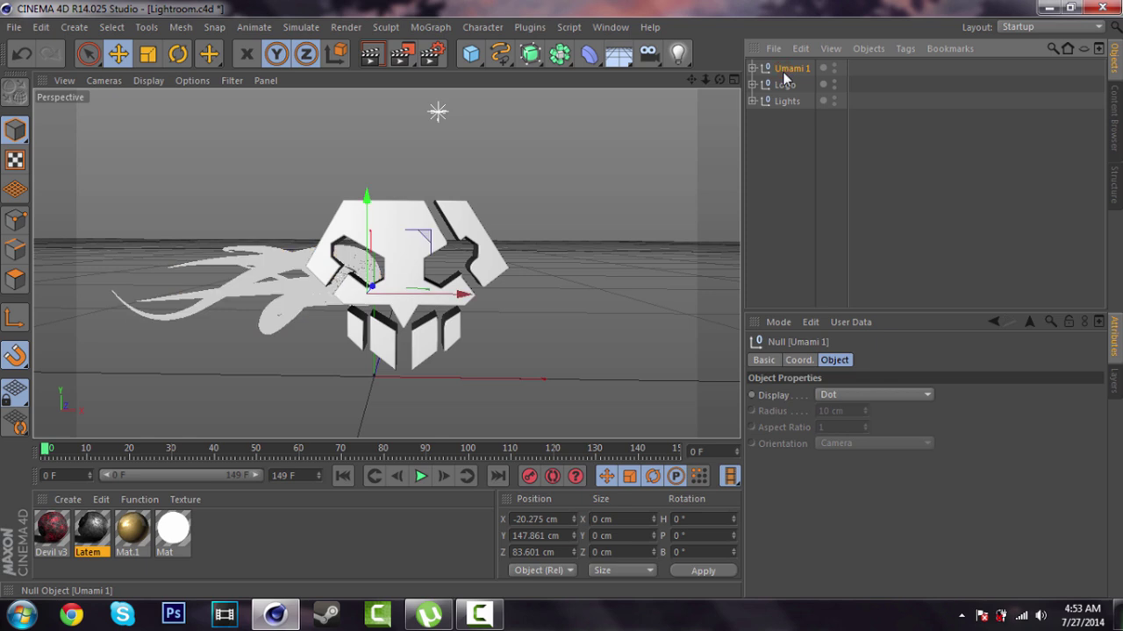
{"action": "key", "text": "ctrl+c"}
{"action": "key", "text": "ctrl+v"}
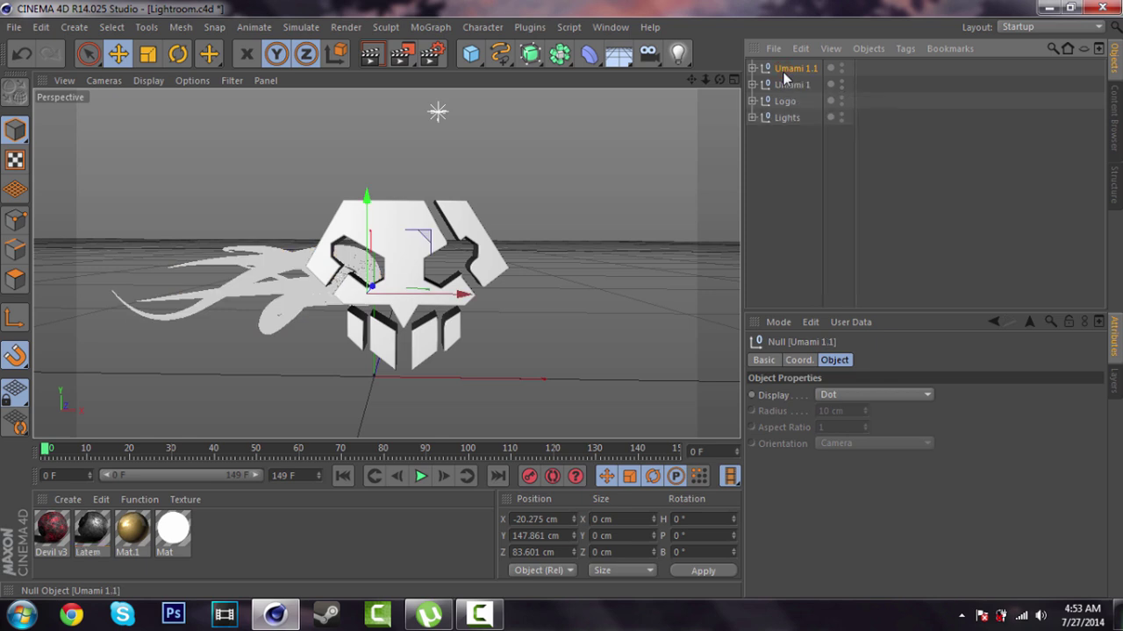
{"action": "double_click", "coordinate": [791, 70]}
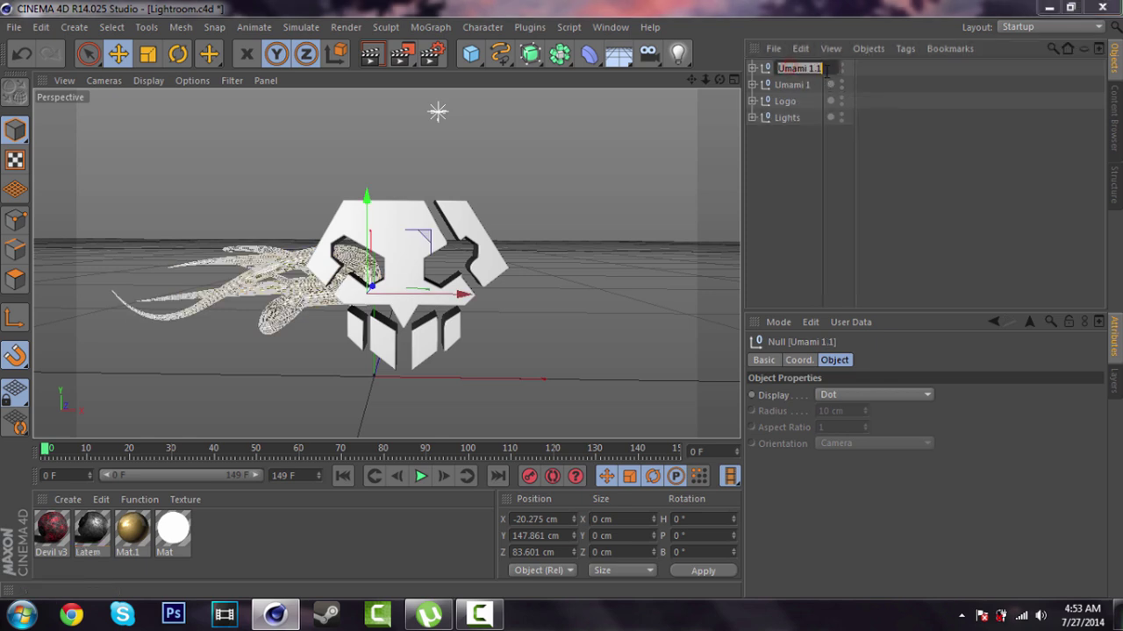
{"action": "left_click_drag", "start_coordinate": [823, 70], "coordinate": [808, 70]}
{"action": "type", "text": "2"}
{"action": "key", "text": "Return"}
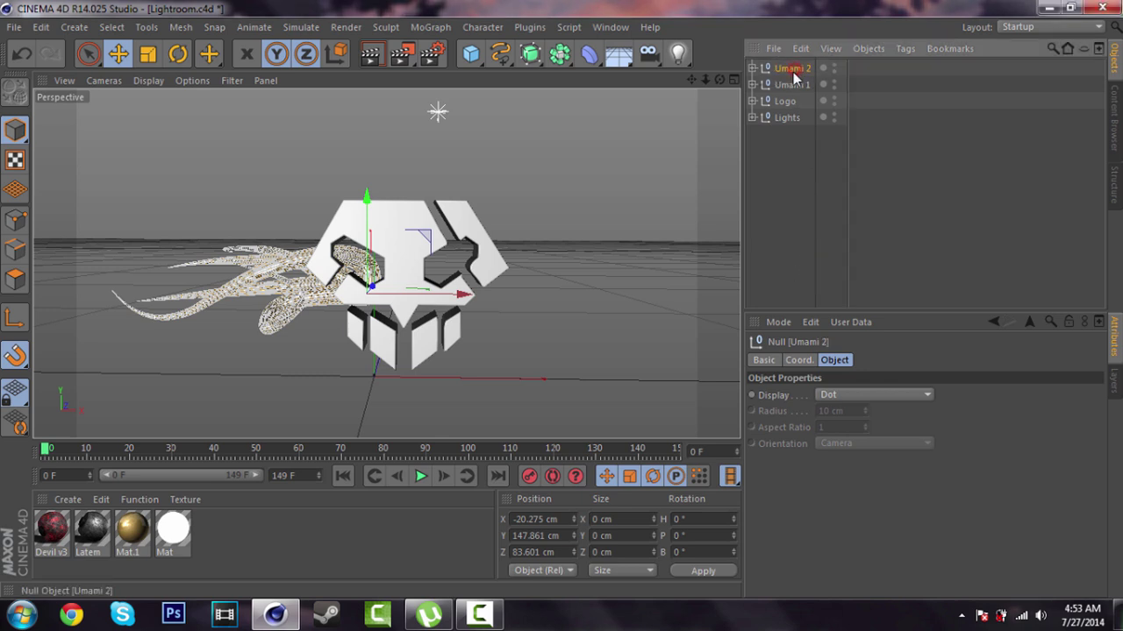
Rotate Umami 2 to a 180° heading and move it behind the skull's right eye socket, to about X 128 cm
{"action": "left_click", "coordinate": [175, 54]}
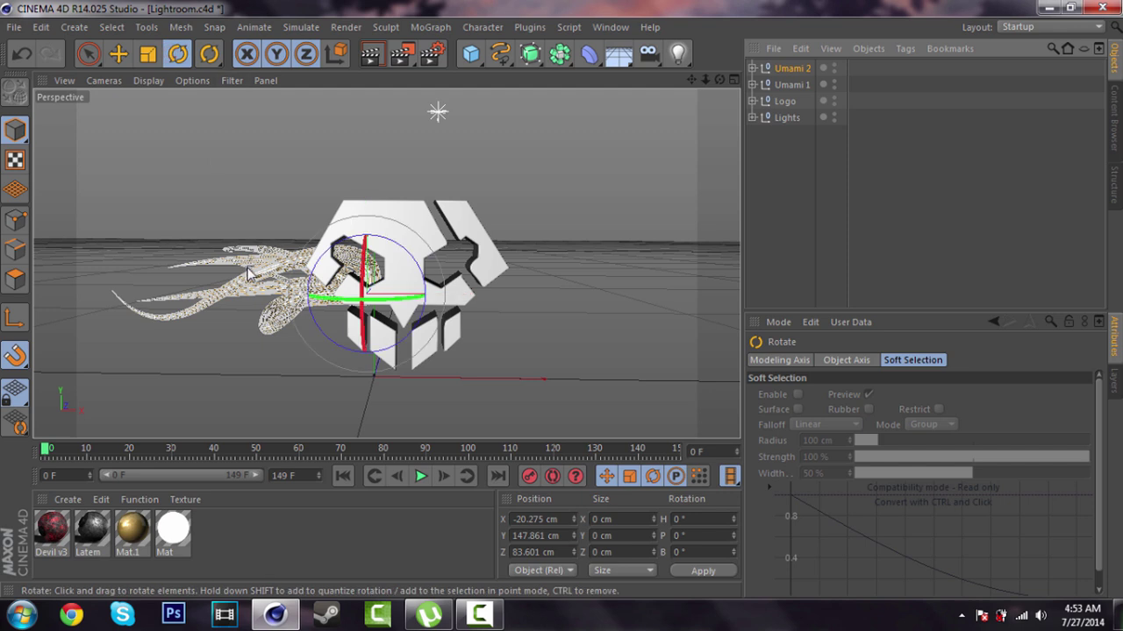
{"action": "left_click_drag", "start_coordinate": [331, 300], "coordinate": [693, 193]}
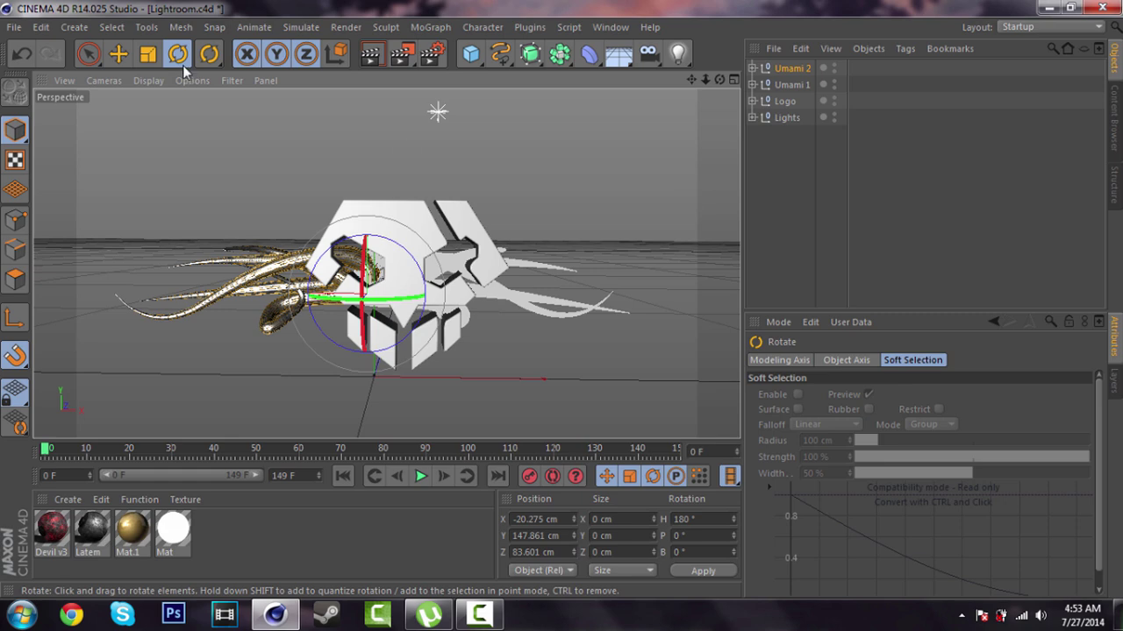
{"action": "left_click", "coordinate": [116, 55]}
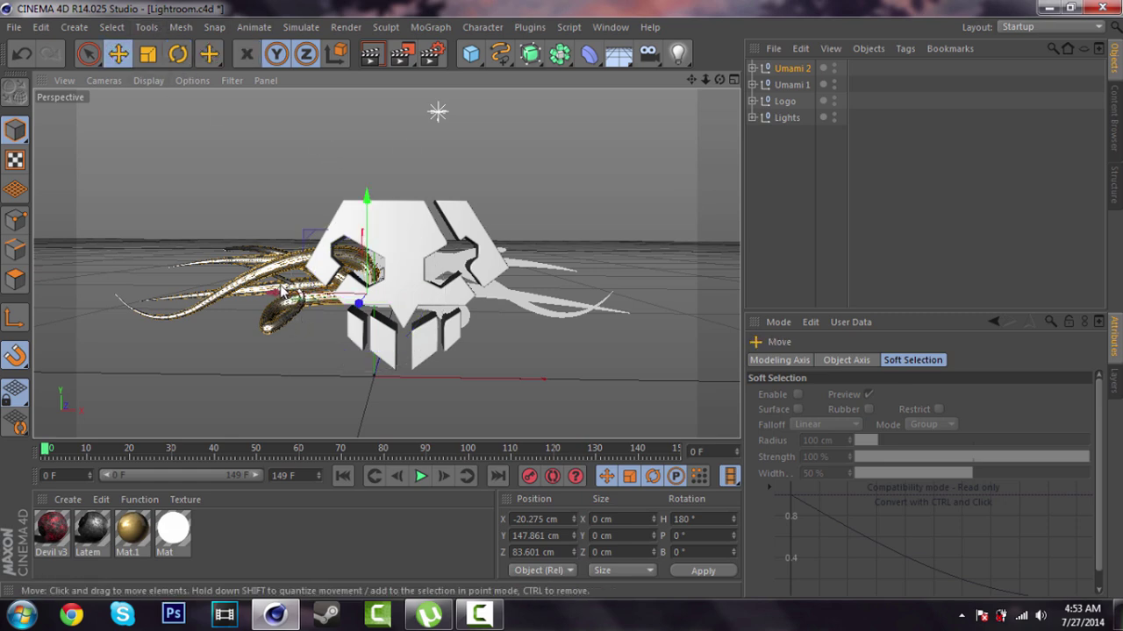
{"action": "left_click_drag", "start_coordinate": [289, 294], "coordinate": [361, 283]}
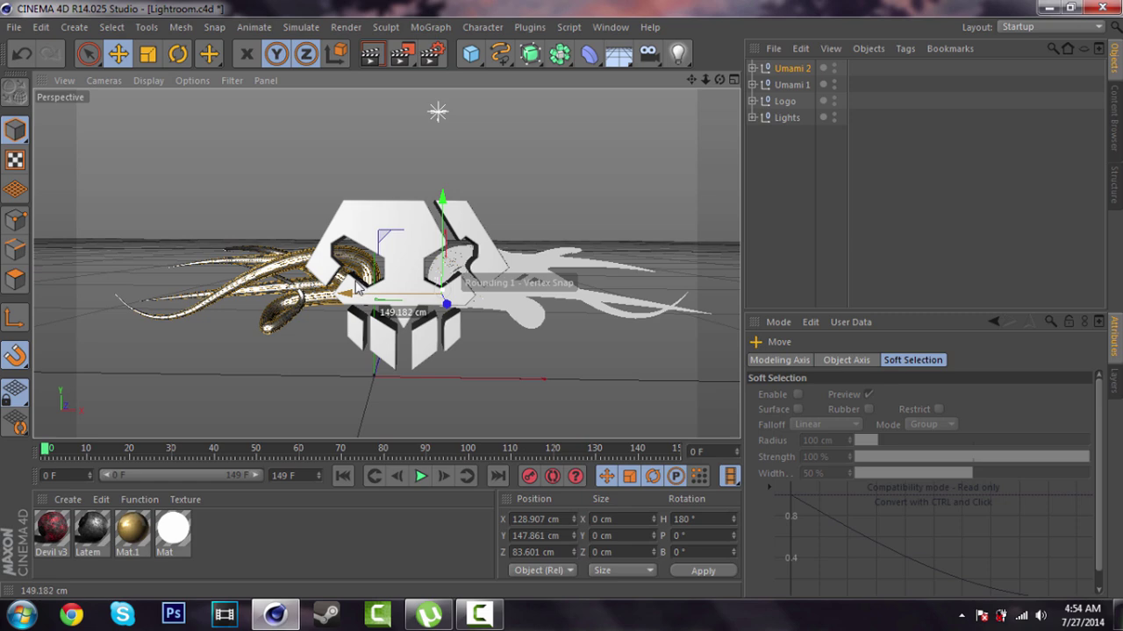
{"action": "left_click_drag", "start_coordinate": [357, 287], "coordinate": [357, 287]}
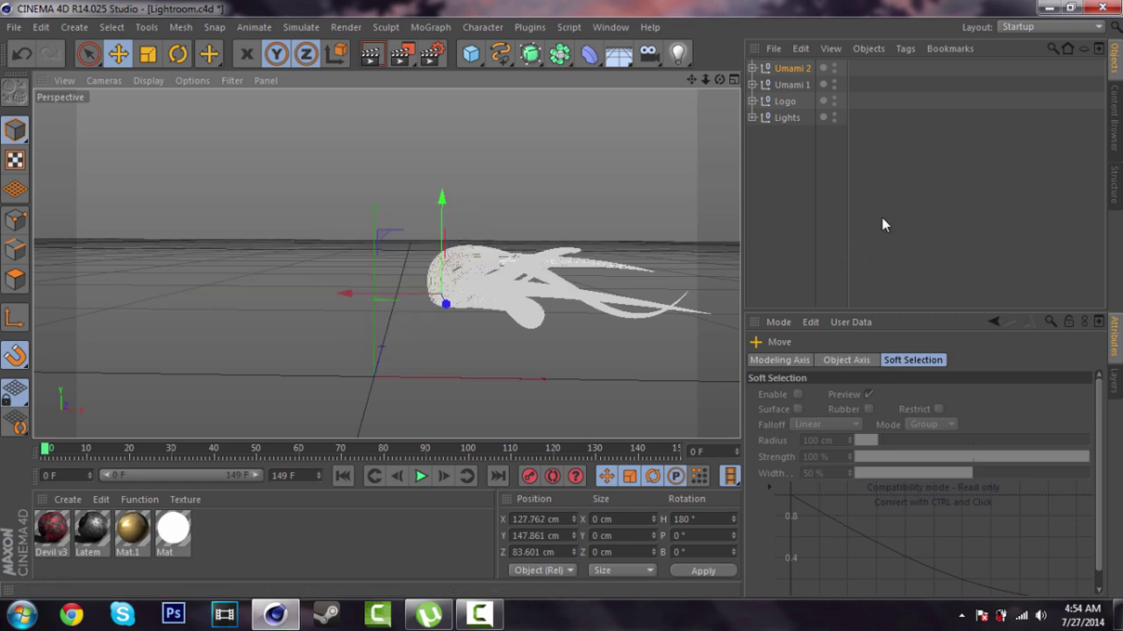
{"action": "left_click", "coordinate": [836, 231]}
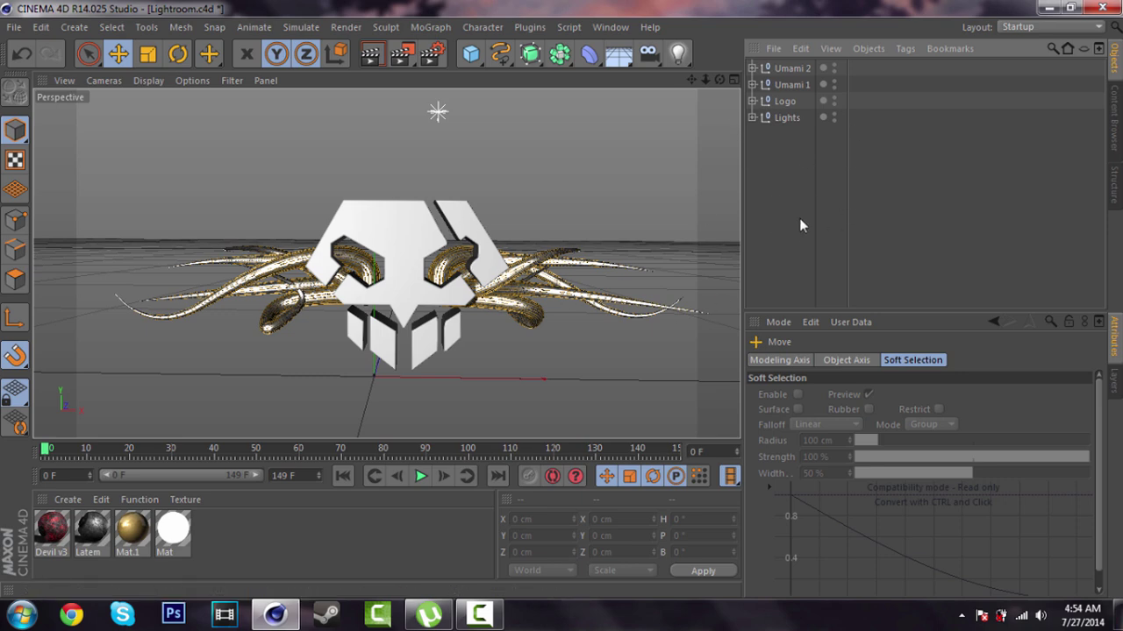
Duplicate the Logo null and expand the copy in the object hierarchy
{"action": "left_click", "coordinate": [789, 101]}
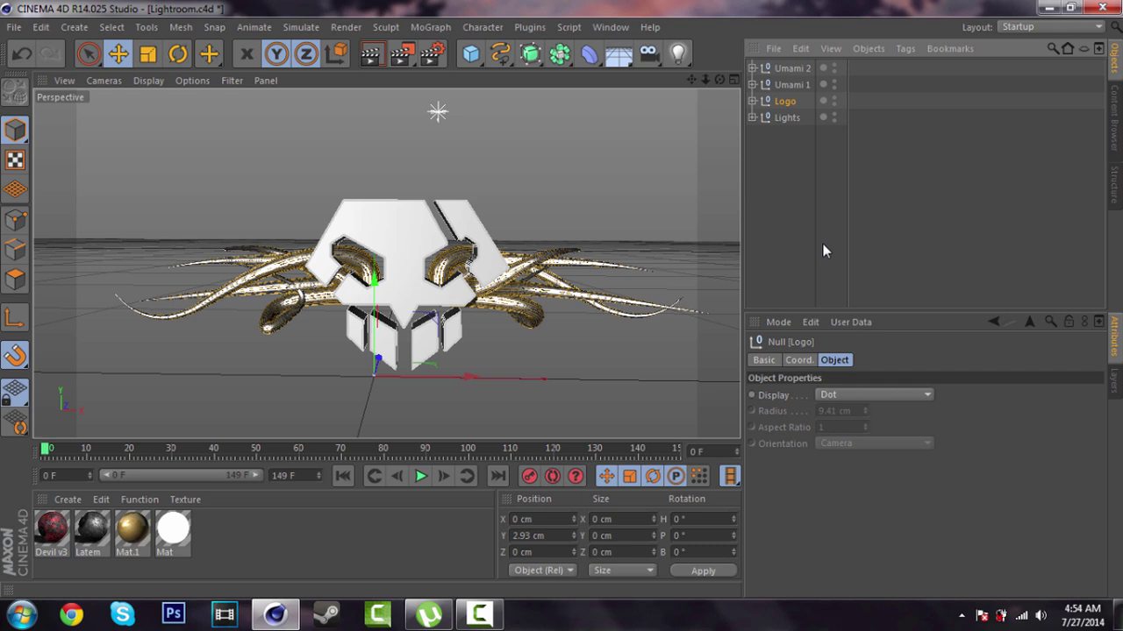
{"action": "key", "text": "ctrl+c"}
{"action": "key", "text": "ctrl+v"}
{"action": "left_click", "coordinate": [753, 68]}
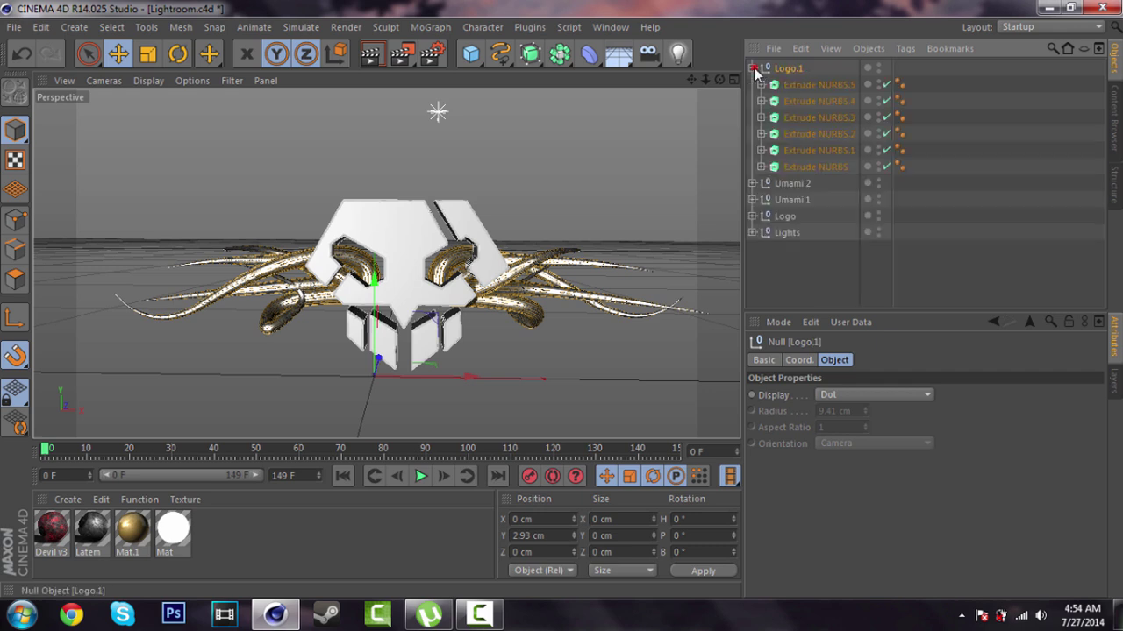
Move the six Extrude NURBS objects out of the copied Logo null and delete the empty null
{"action": "left_click", "coordinate": [803, 88]}
{"action": "left_click", "coordinate": [811, 167], "text": "shift"}
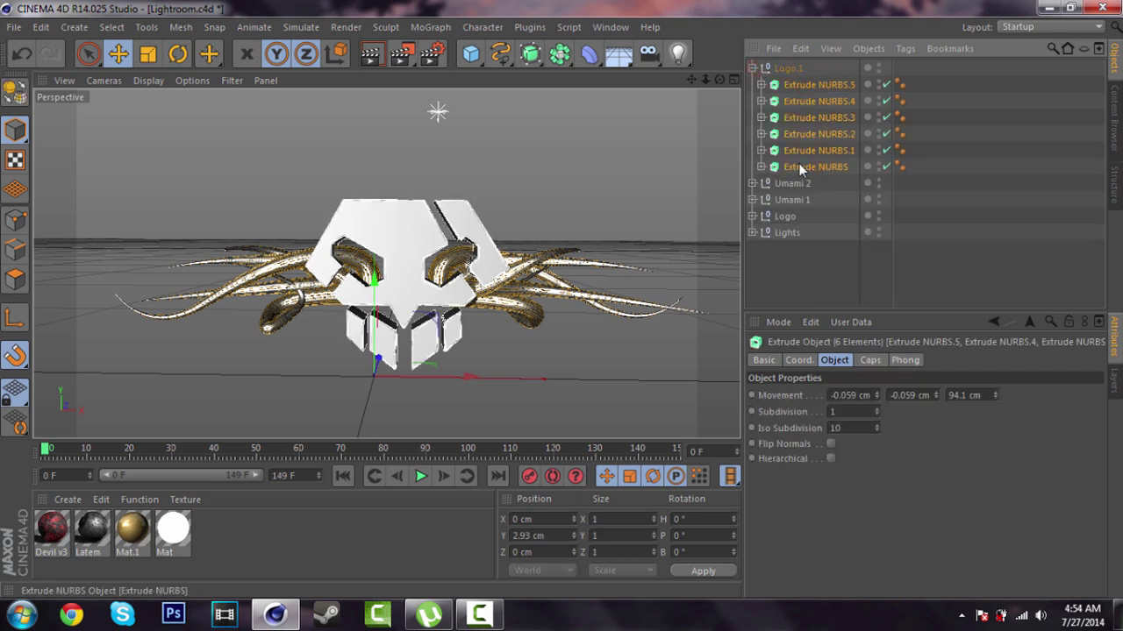
{"action": "left_click_drag", "start_coordinate": [798, 164], "coordinate": [775, 175]}
{"action": "left_click", "coordinate": [783, 68]}
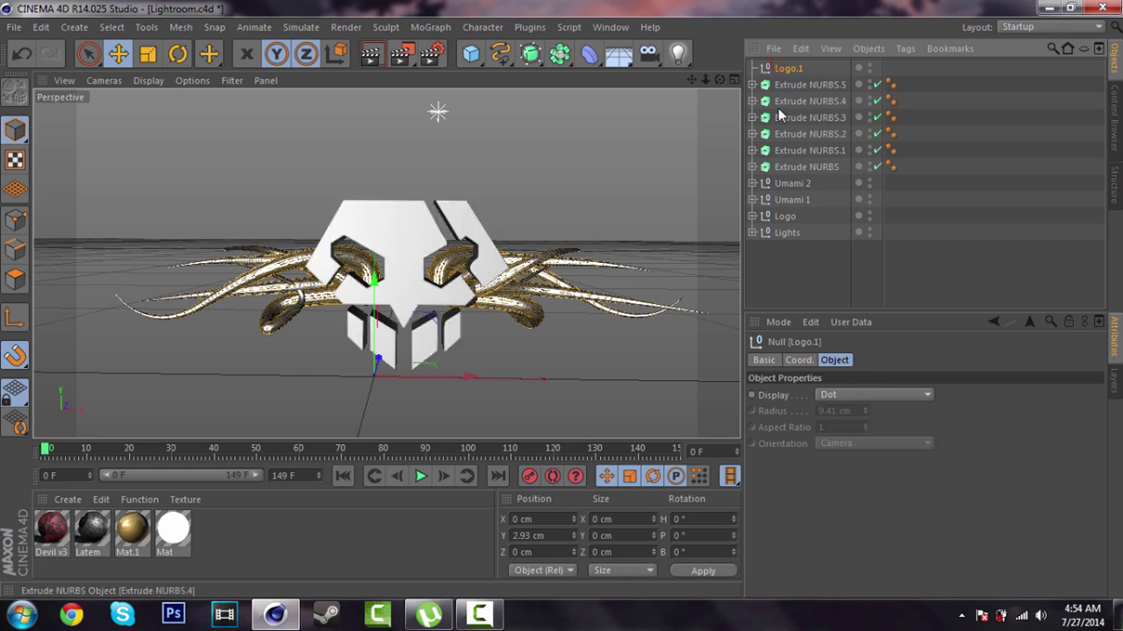
{"action": "key", "text": "Delete"}
Select the six ungrouped Extrude NURBS objects and open NitroBlast Main for them
{"action": "left_click", "coordinate": [788, 70]}
{"action": "left_click", "coordinate": [787, 147], "text": "shift"}
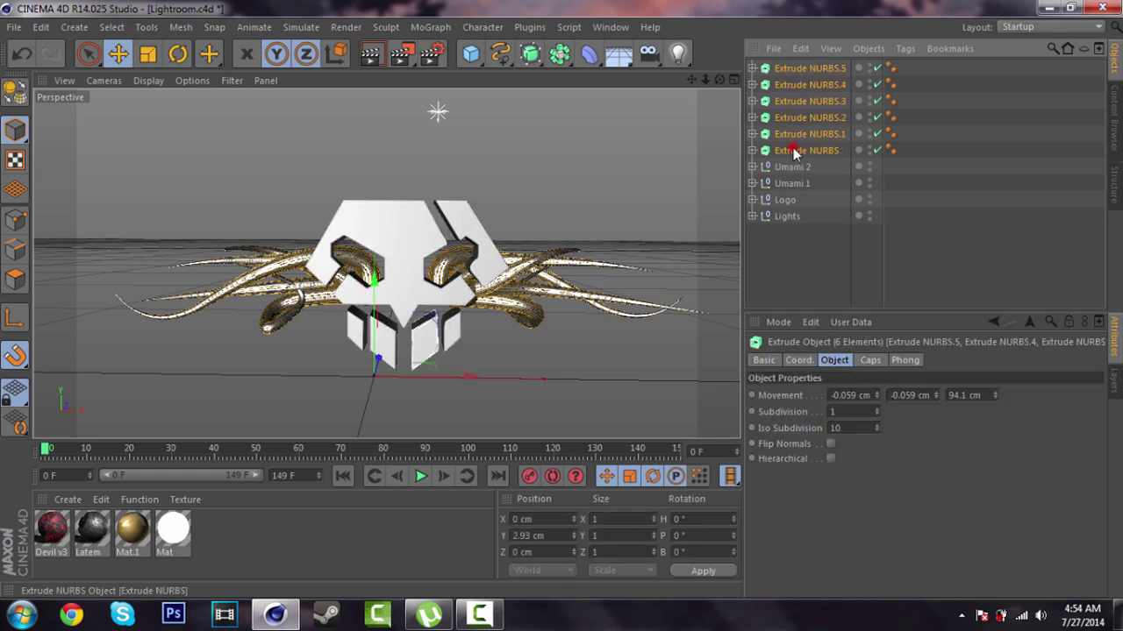
{"action": "left_click", "coordinate": [806, 70]}
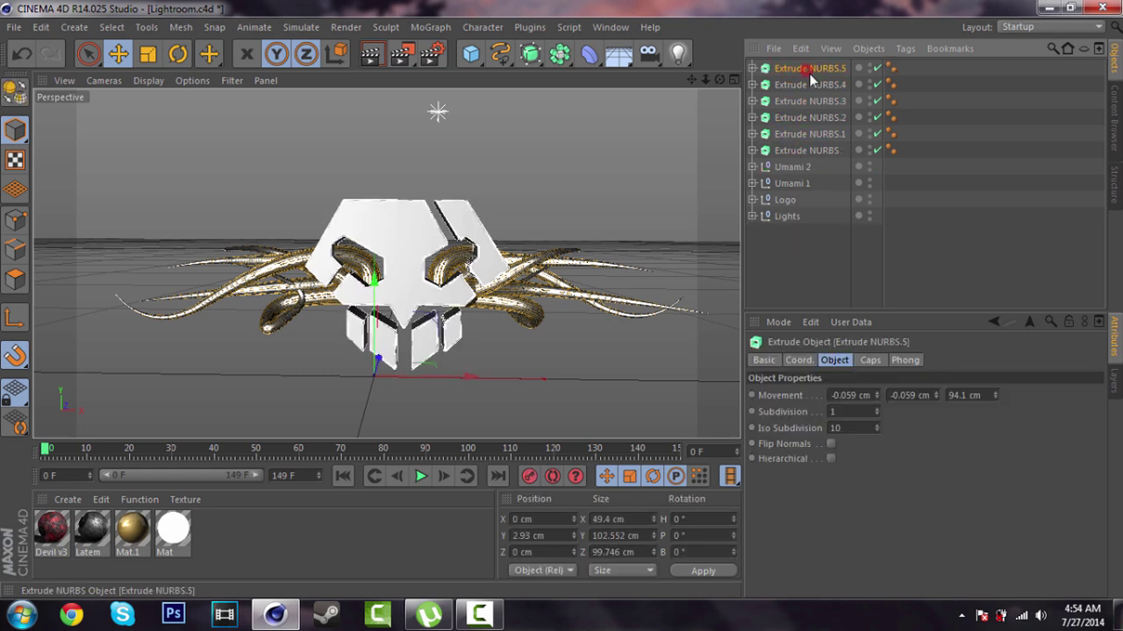
{"action": "left_click", "coordinate": [806, 152], "text": "shift"}
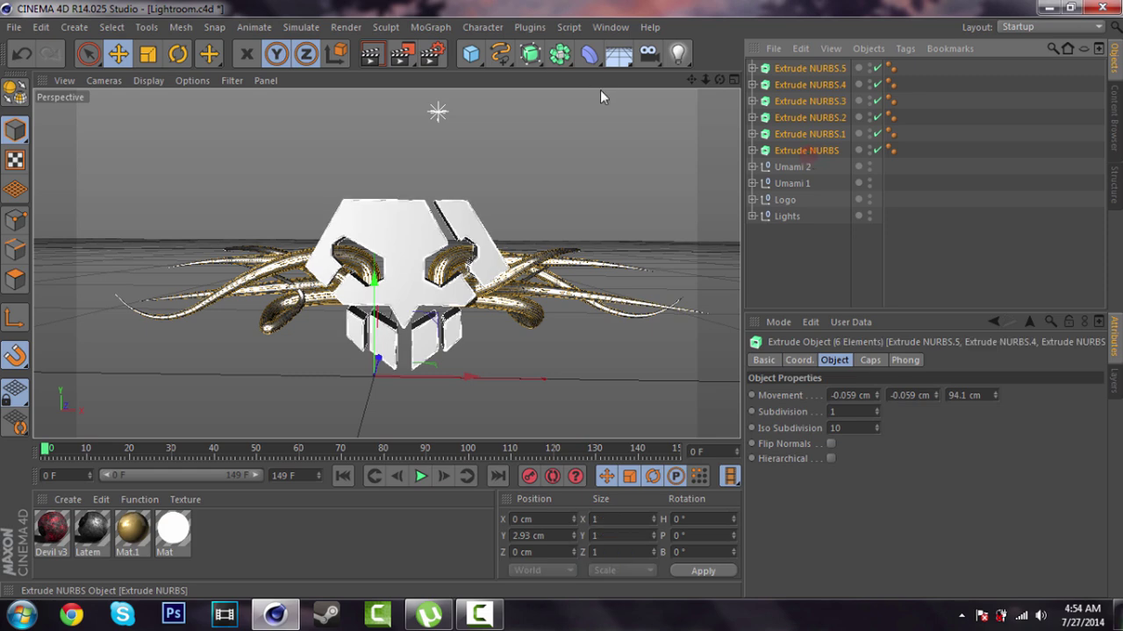
{"action": "left_click", "coordinate": [529, 27]}
{"action": "mouse_move", "coordinate": [558, 79]}
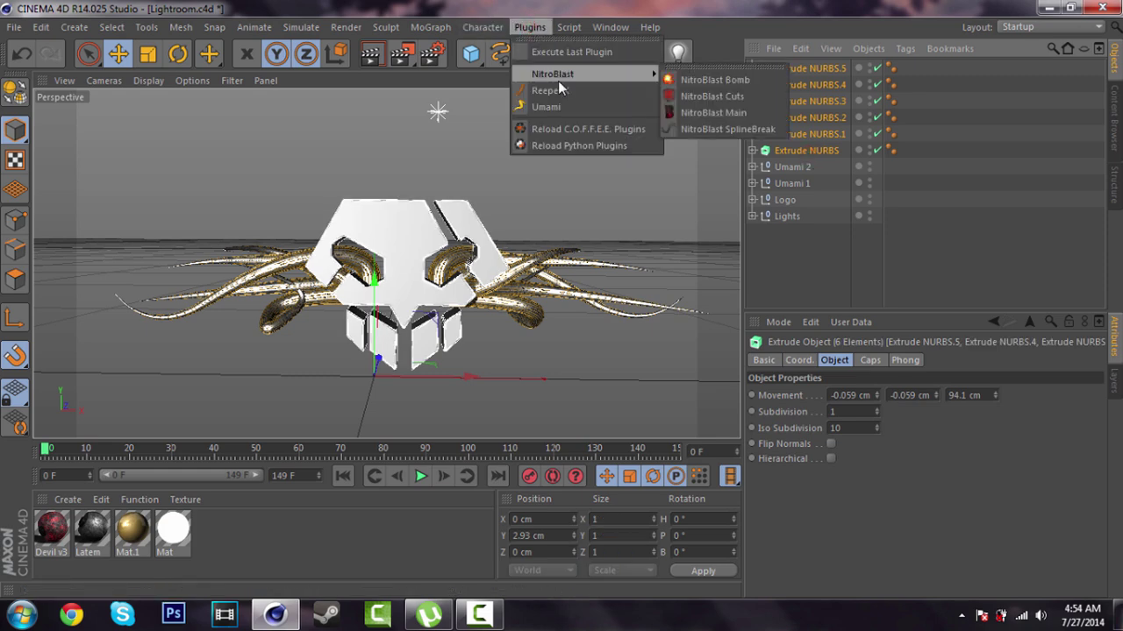
{"action": "left_click", "coordinate": [713, 114]}
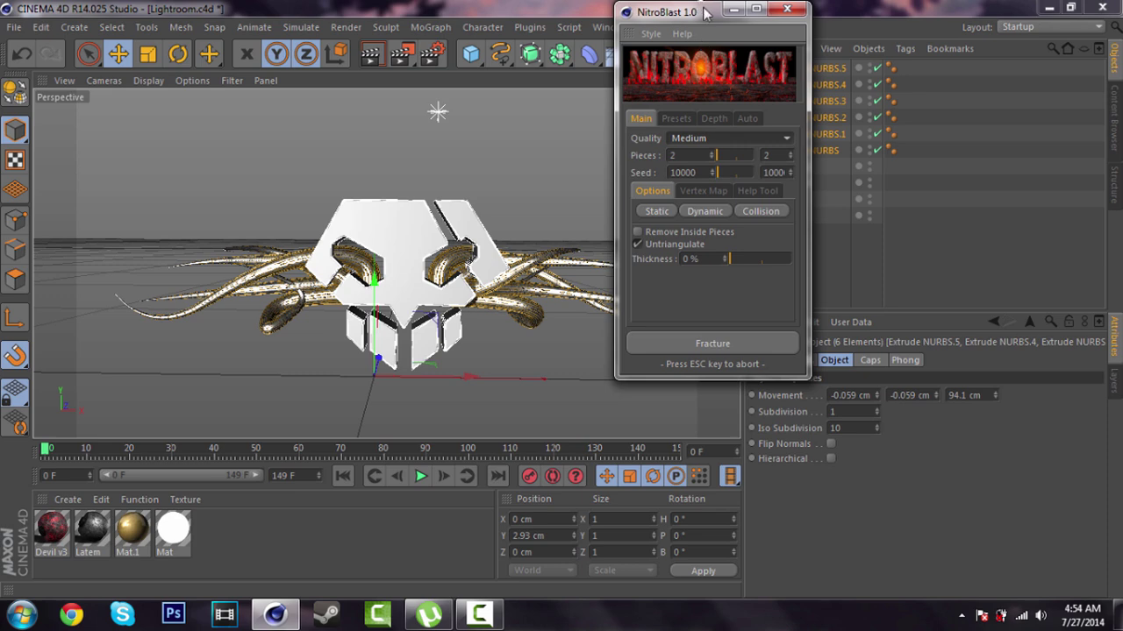
Fracture the six Extrude NURBS objects with NitroBlast at High quality and 160 pieces
{"action": "left_click_drag", "start_coordinate": [702, 20], "coordinate": [638, 77]}
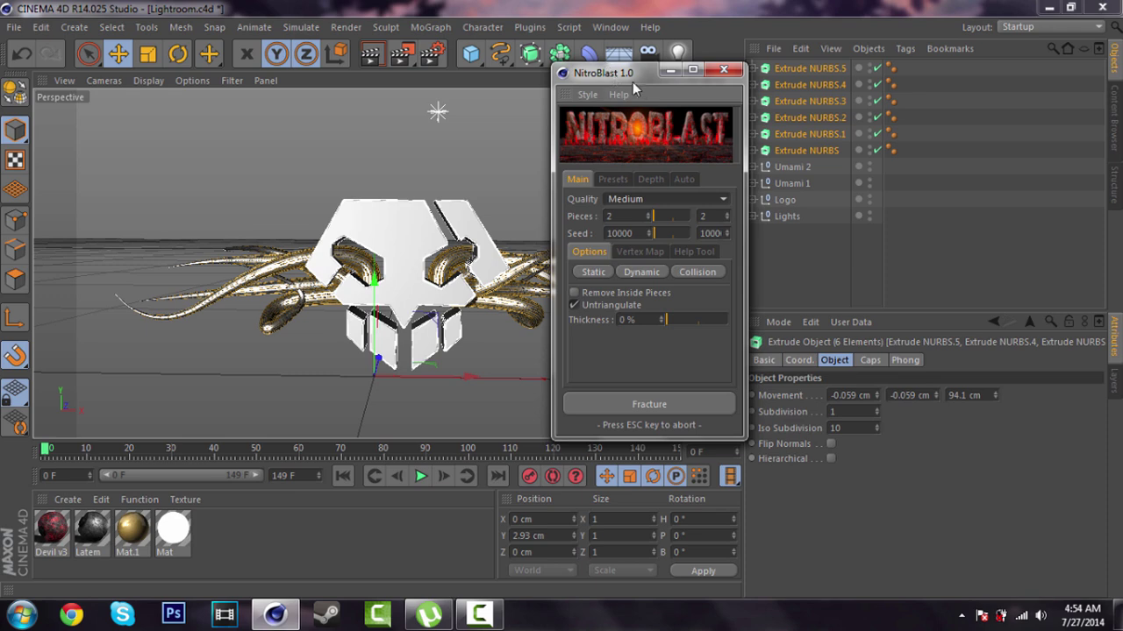
{"action": "left_click_drag", "start_coordinate": [643, 81], "coordinate": [625, 72]}
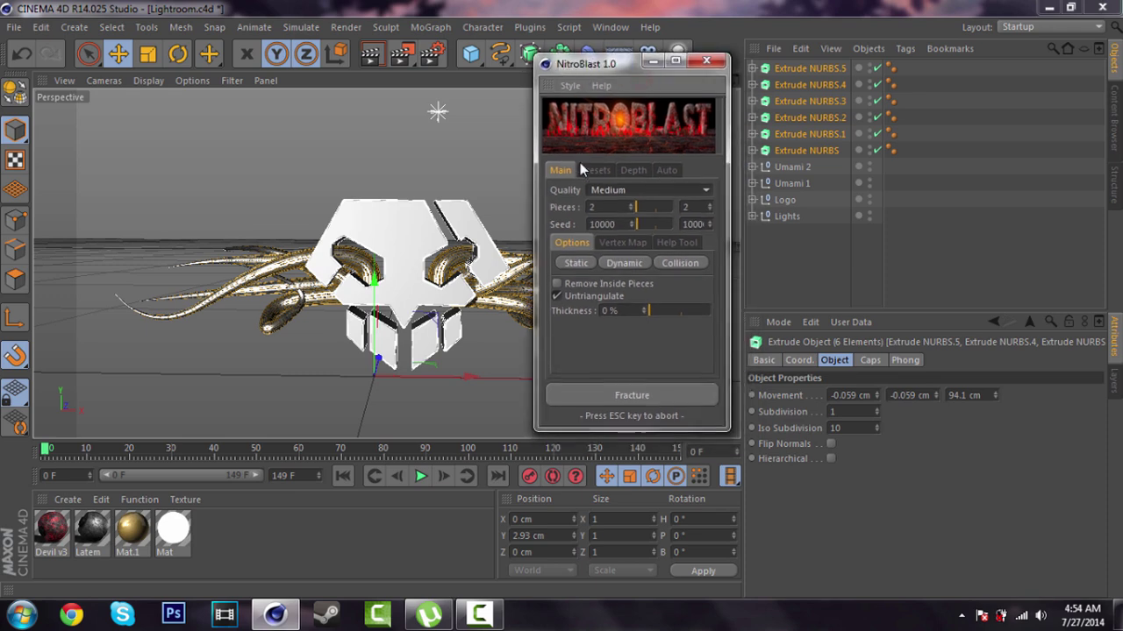
{"action": "left_click", "coordinate": [615, 190]}
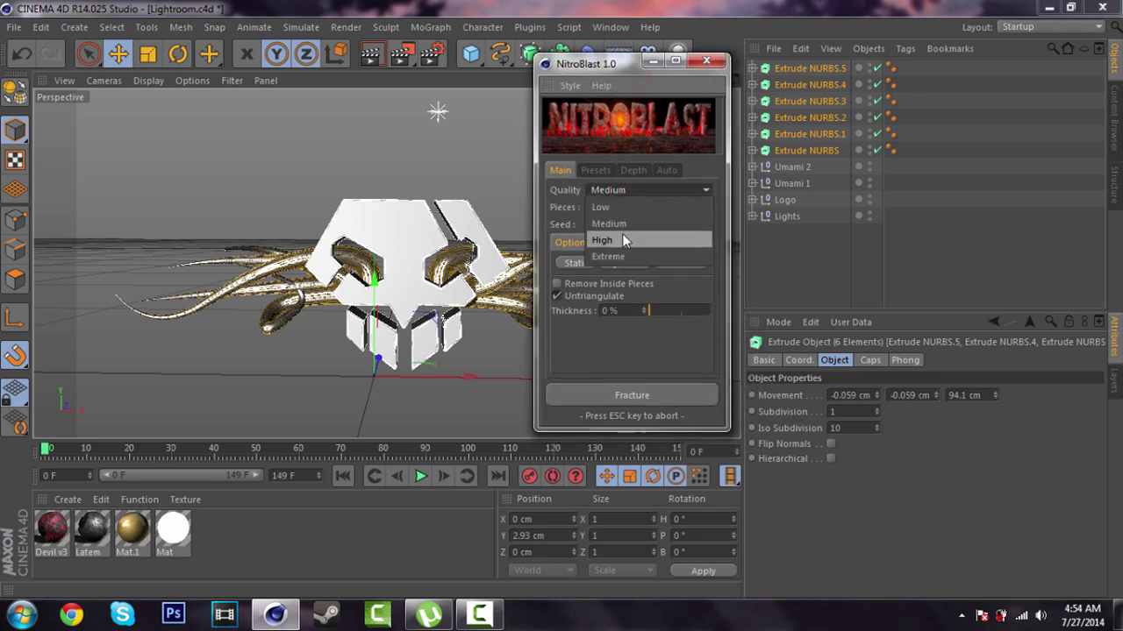
{"action": "left_click", "coordinate": [622, 233]}
{"action": "left_click", "coordinate": [596, 207]}
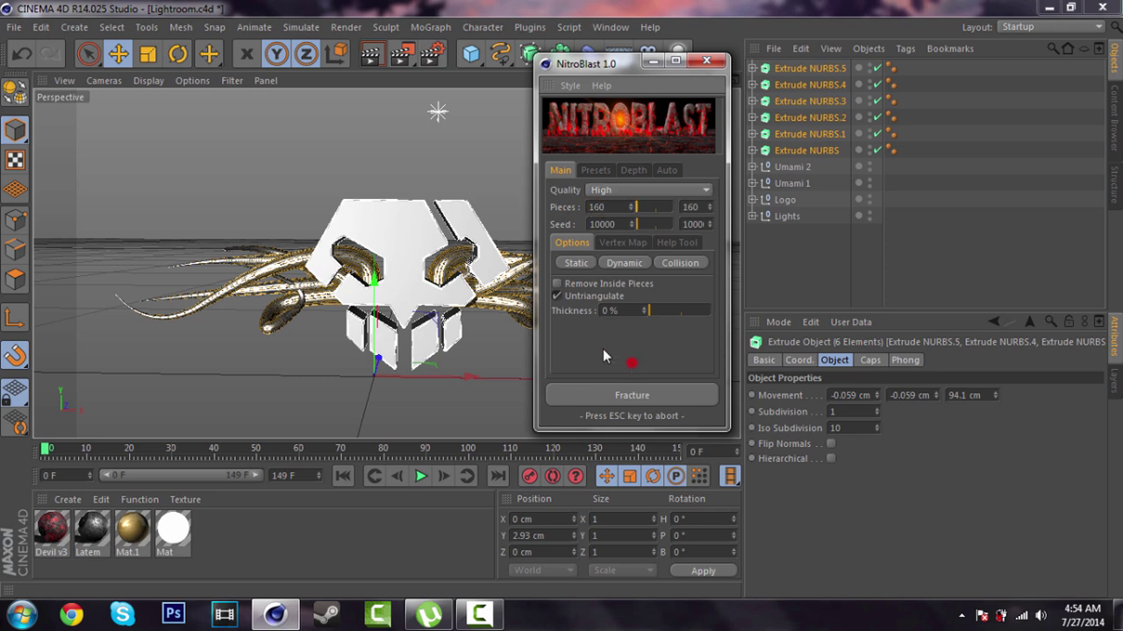
{"action": "left_click", "coordinate": [595, 397]}
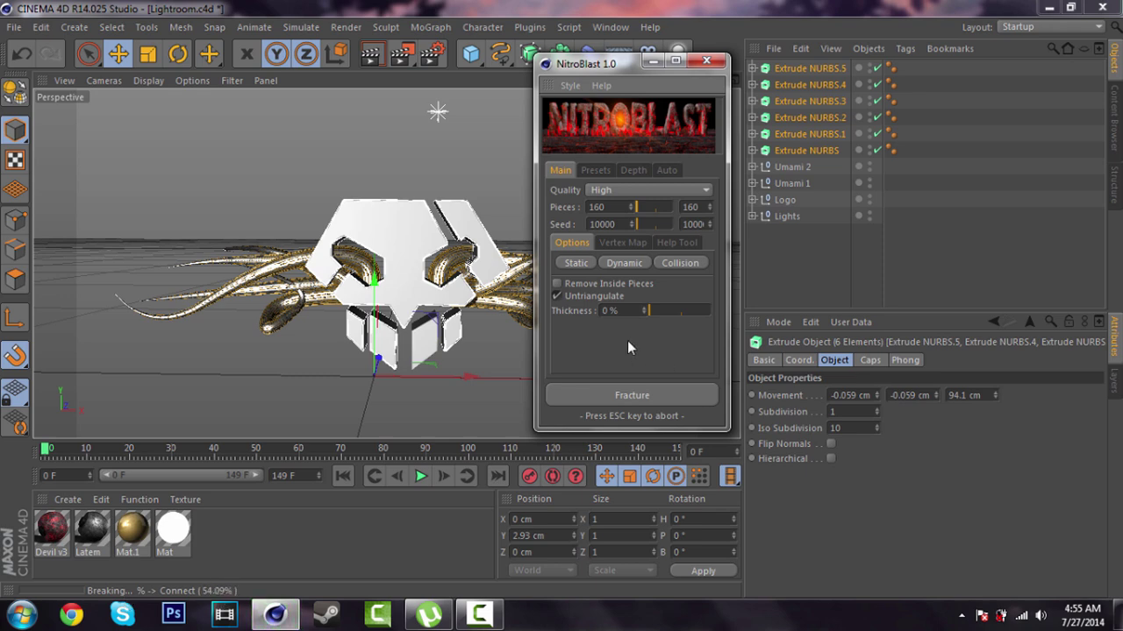
{"action": "left_click", "coordinate": [487, 614]}
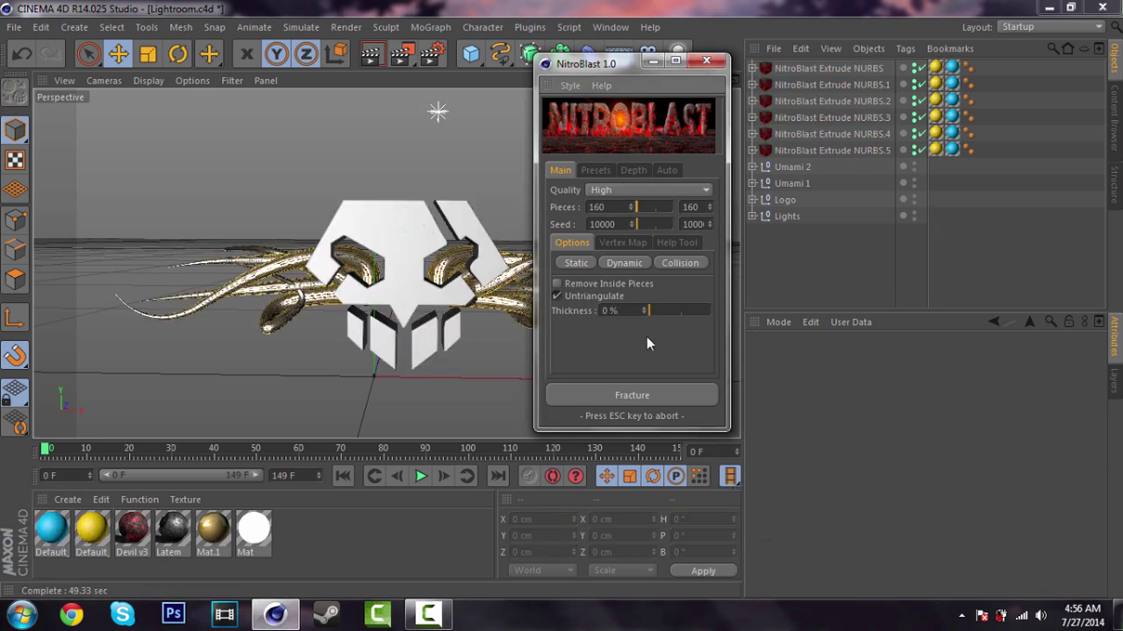
Close NitroBlast and delete the blue and yellow default materials it added
{"action": "left_click", "coordinate": [706, 63]}
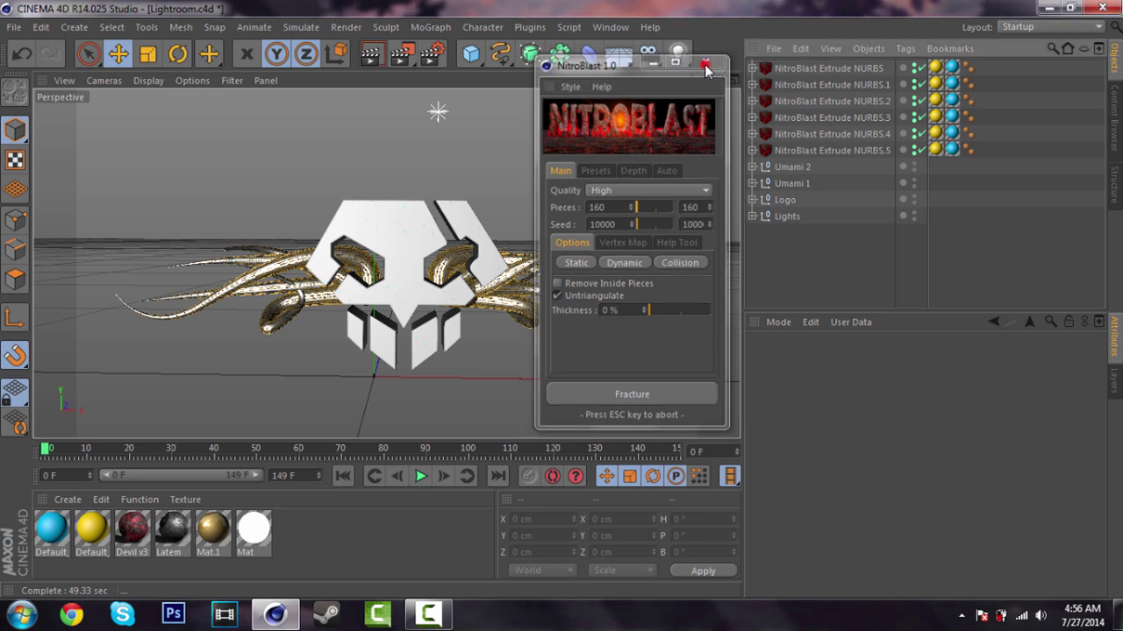
{"action": "left_click_drag", "start_coordinate": [95, 569], "coordinate": [37, 521]}
{"action": "key", "text": "Delete"}
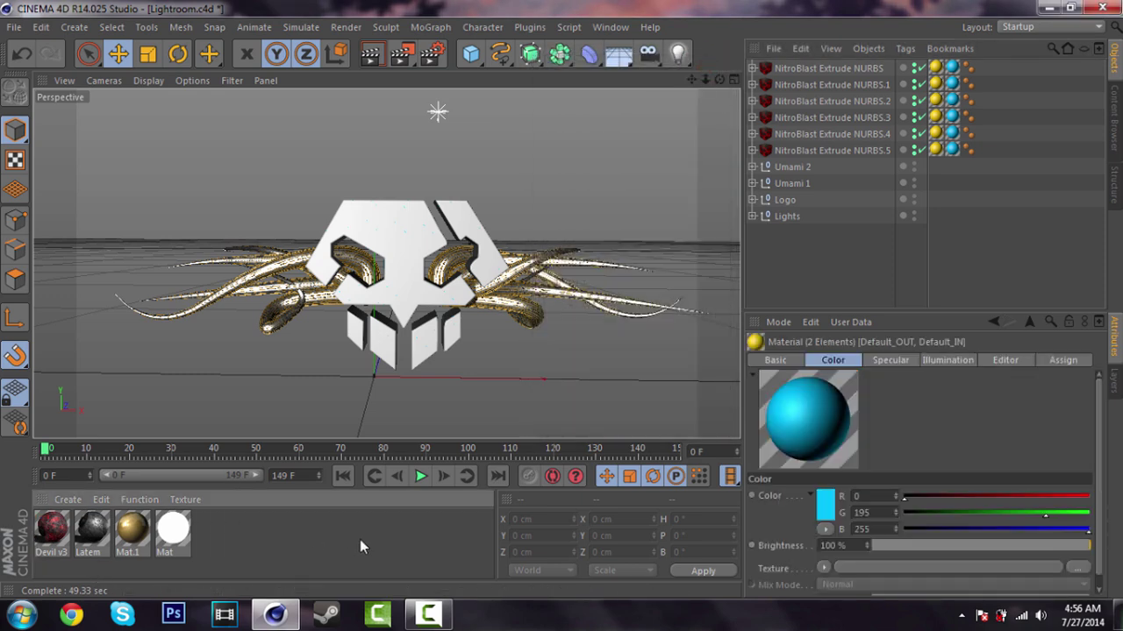
Assign the Devil v3 material to the first texture tag of all six NitroBlast Extrude NURBS objects
{"action": "left_click", "coordinate": [91, 536]}
{"action": "left_click", "coordinate": [55, 537]}
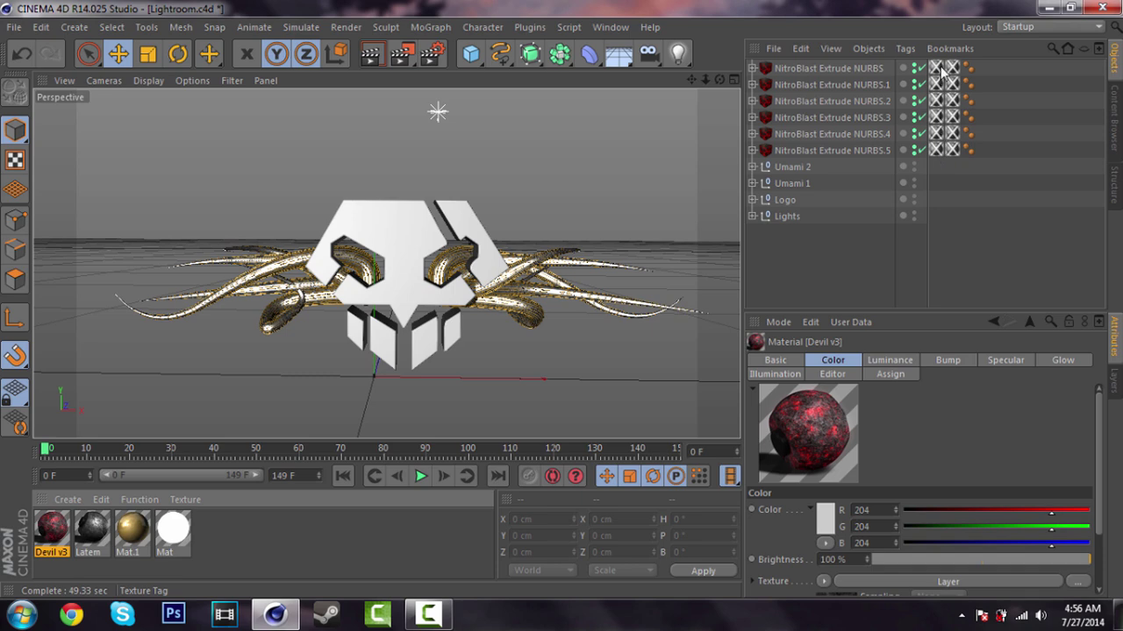
{"action": "left_click_drag", "start_coordinate": [518, 371], "coordinate": [936, 69]}
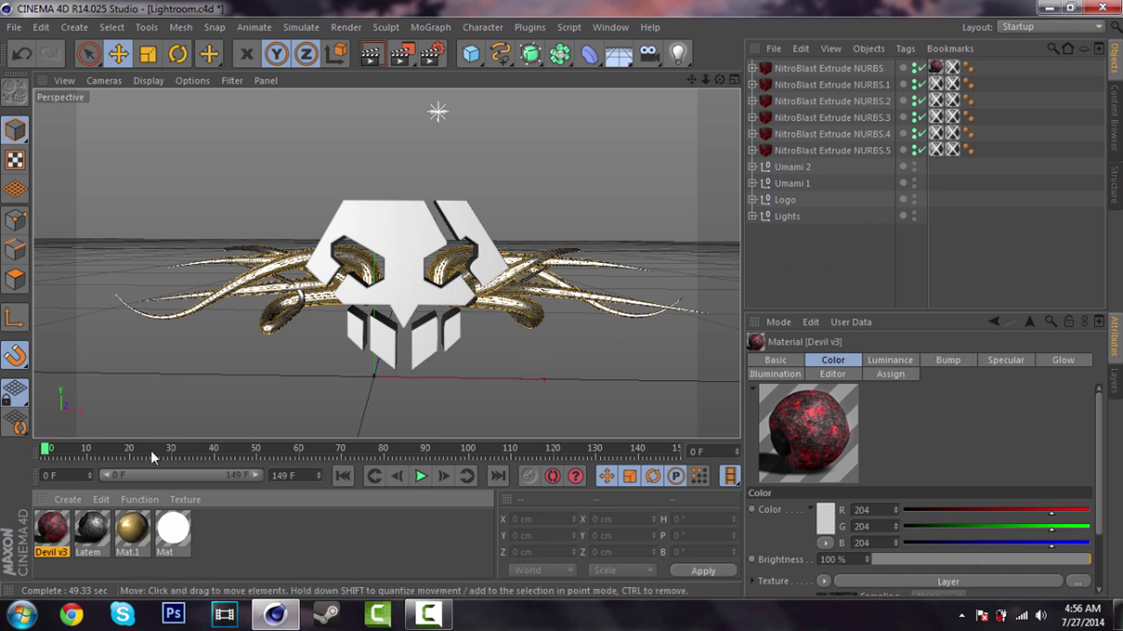
{"action": "left_click_drag", "start_coordinate": [620, 187], "coordinate": [940, 85]}
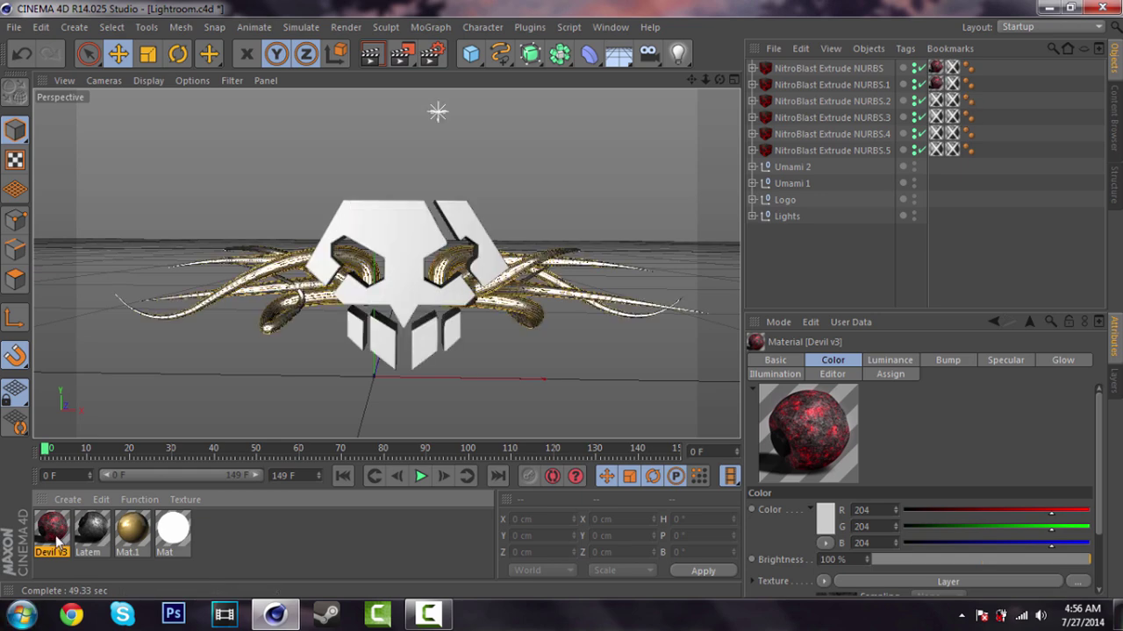
{"action": "left_click_drag", "start_coordinate": [589, 333], "coordinate": [945, 102]}
{"action": "left_click_drag", "start_coordinate": [793, 167], "coordinate": [937, 134]}
{"action": "left_click_drag", "start_coordinate": [765, 329], "coordinate": [936, 151]}
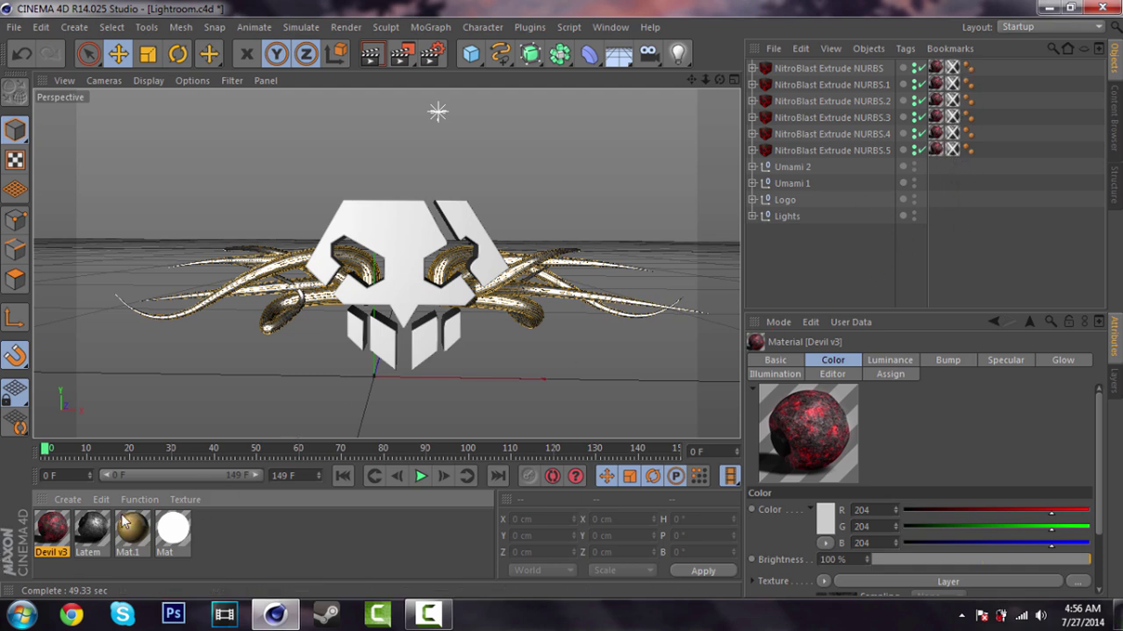
Assign the Latem material to the second texture tag of the NitroBlast Extrude NURBS objects
{"action": "left_click", "coordinate": [99, 538]}
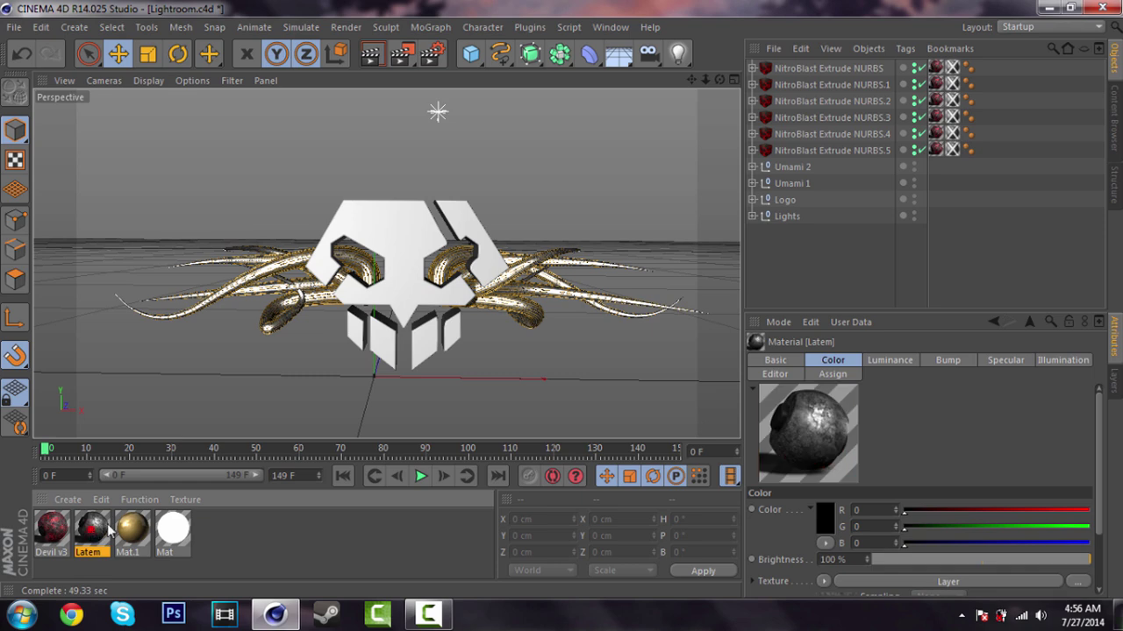
{"action": "left_click_drag", "start_coordinate": [959, 68], "coordinate": [955, 68]}
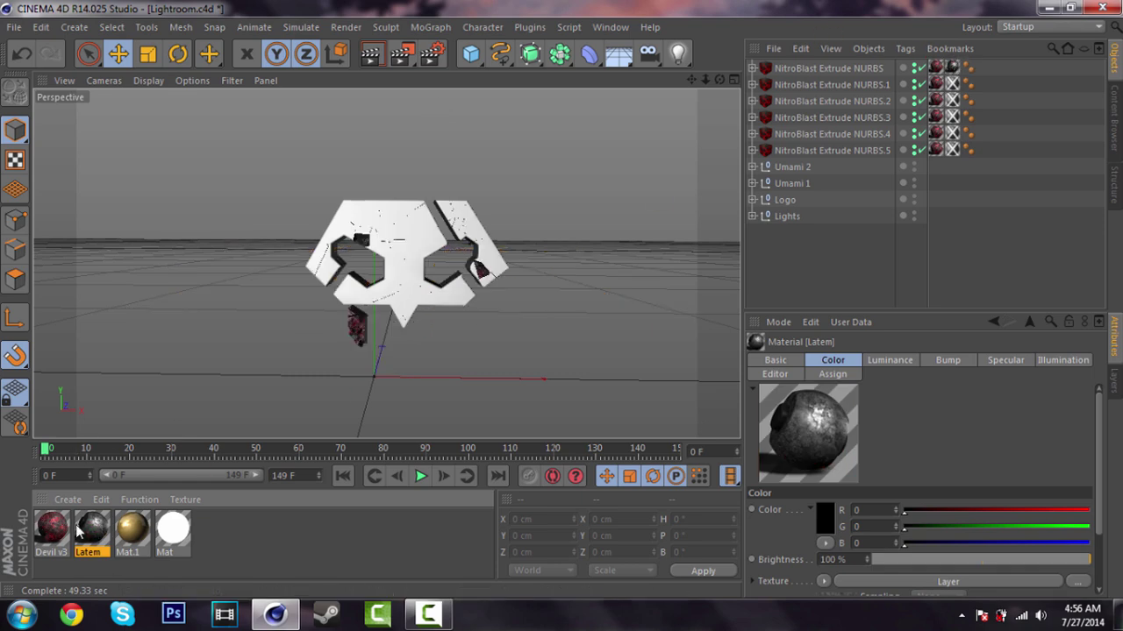
{"action": "left_click_drag", "start_coordinate": [421, 285], "coordinate": [422, 284]}
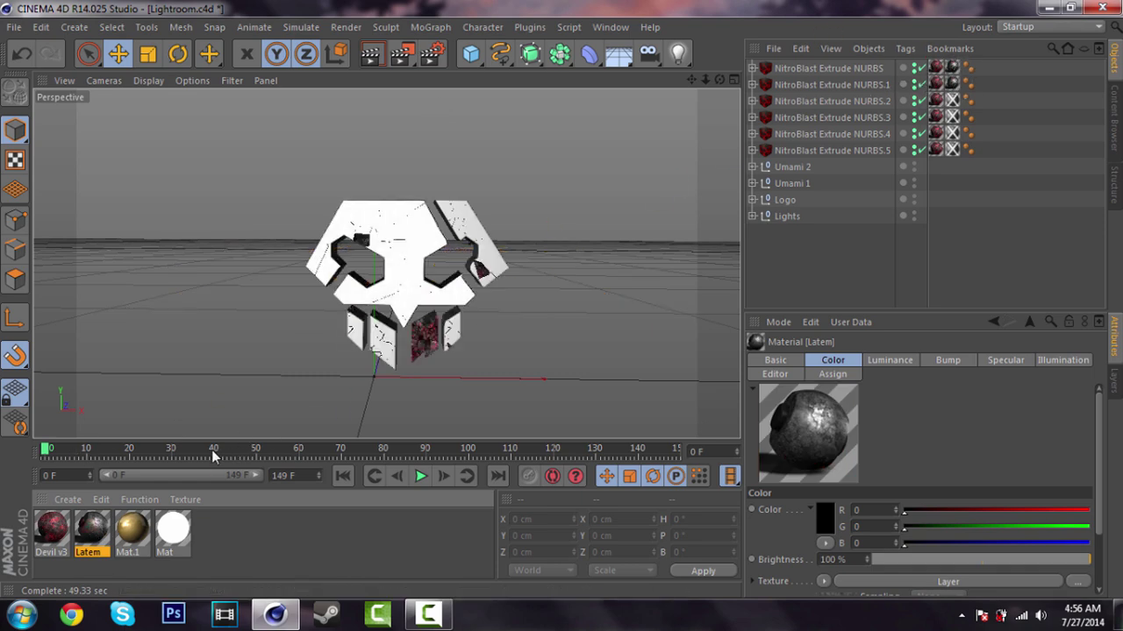
{"action": "left_click_drag", "start_coordinate": [771, 165], "coordinate": [956, 116]}
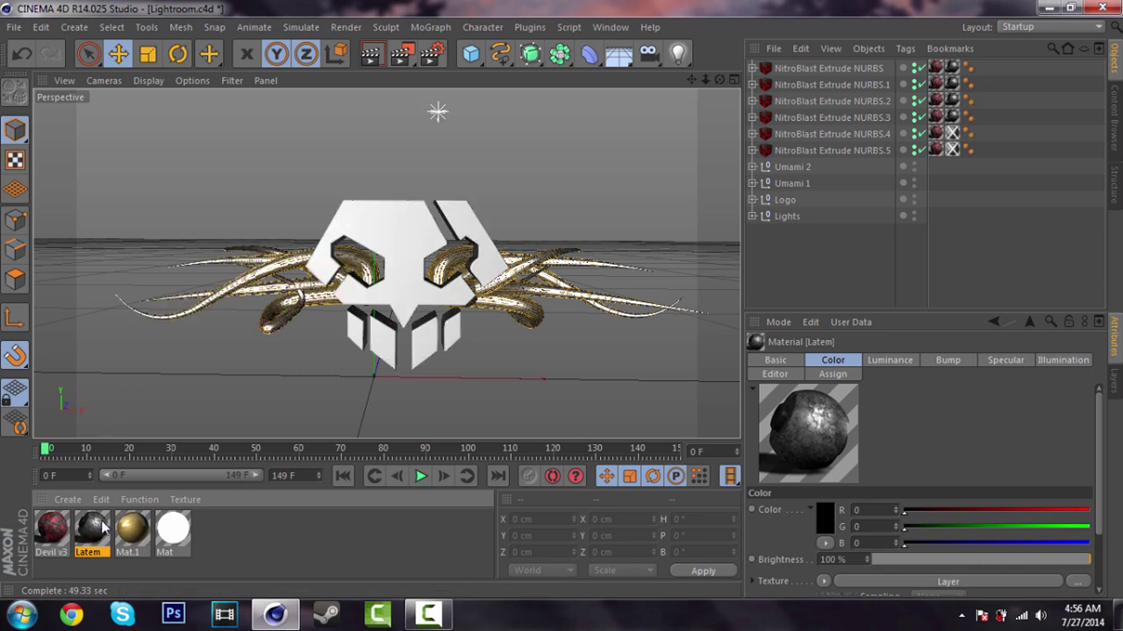
{"action": "left_click_drag", "start_coordinate": [103, 527], "coordinate": [954, 133]}
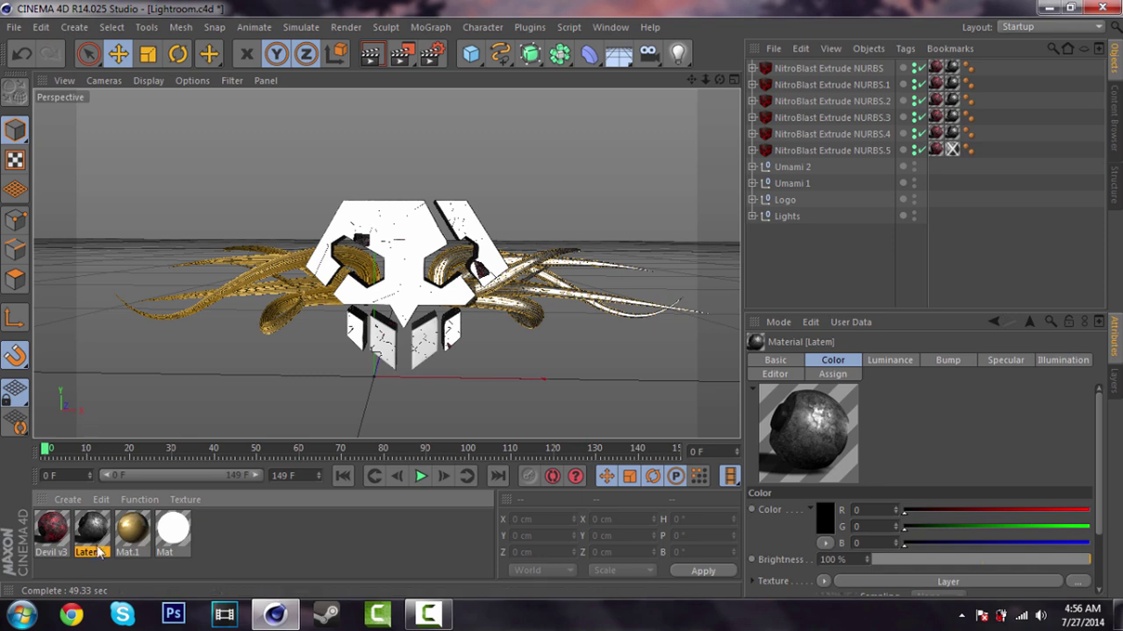
Select all twelve texture tags on the NitroBlast objects and set their projection to Cubic
{"action": "left_click_drag", "start_coordinate": [94, 529], "coordinate": [937, 54]}
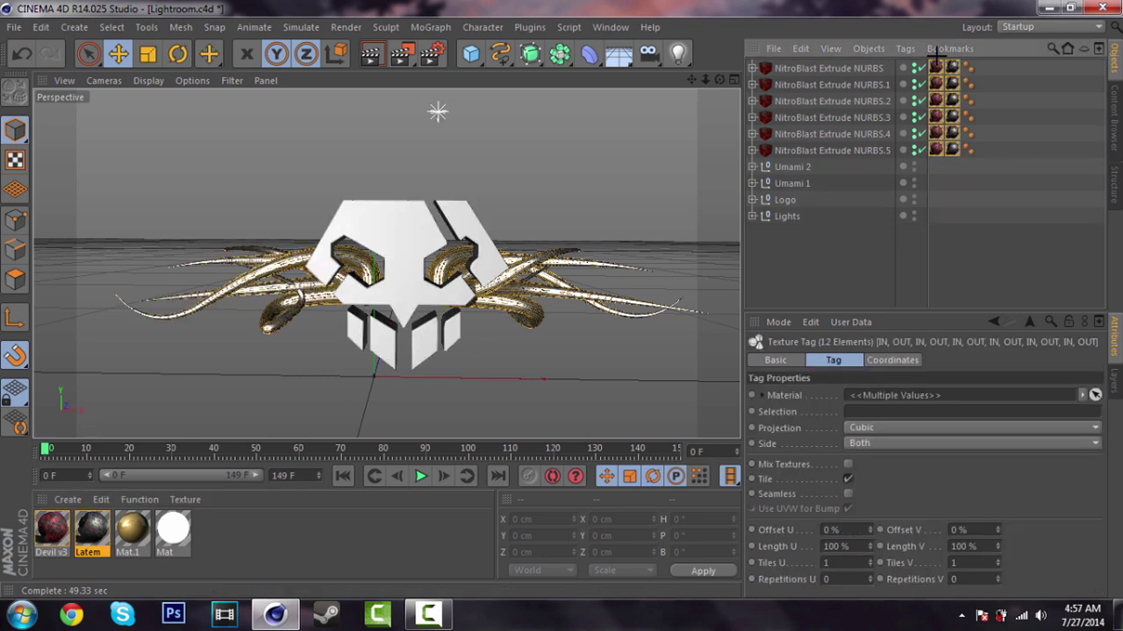
{"action": "left_click", "coordinate": [904, 430]}
{"action": "left_click", "coordinate": [876, 497]}
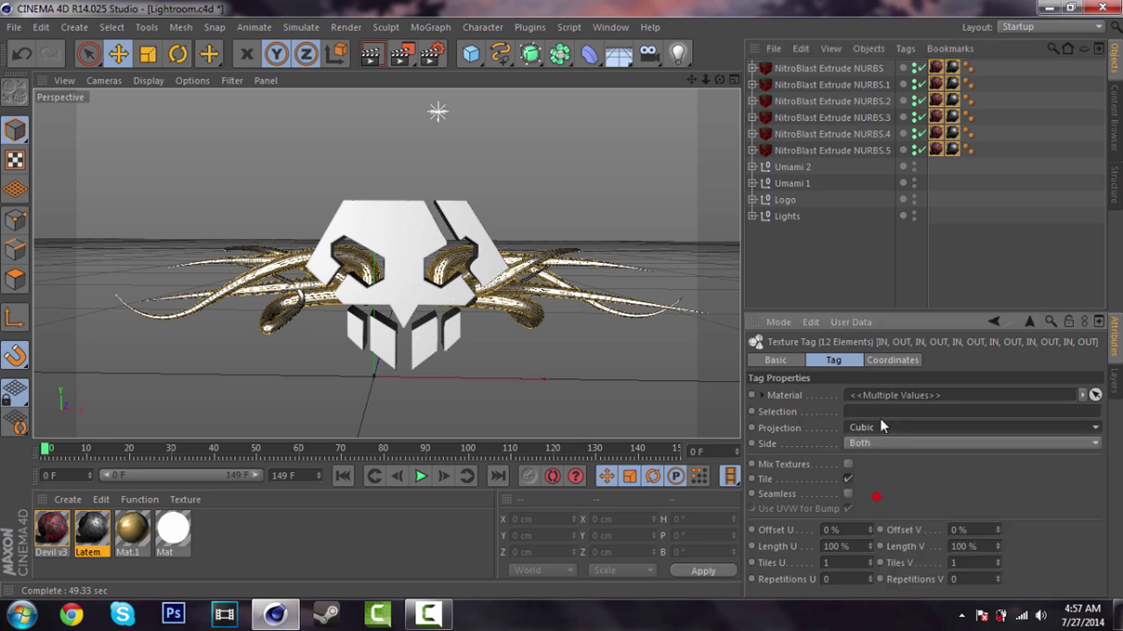
{"action": "left_click", "coordinate": [970, 229]}
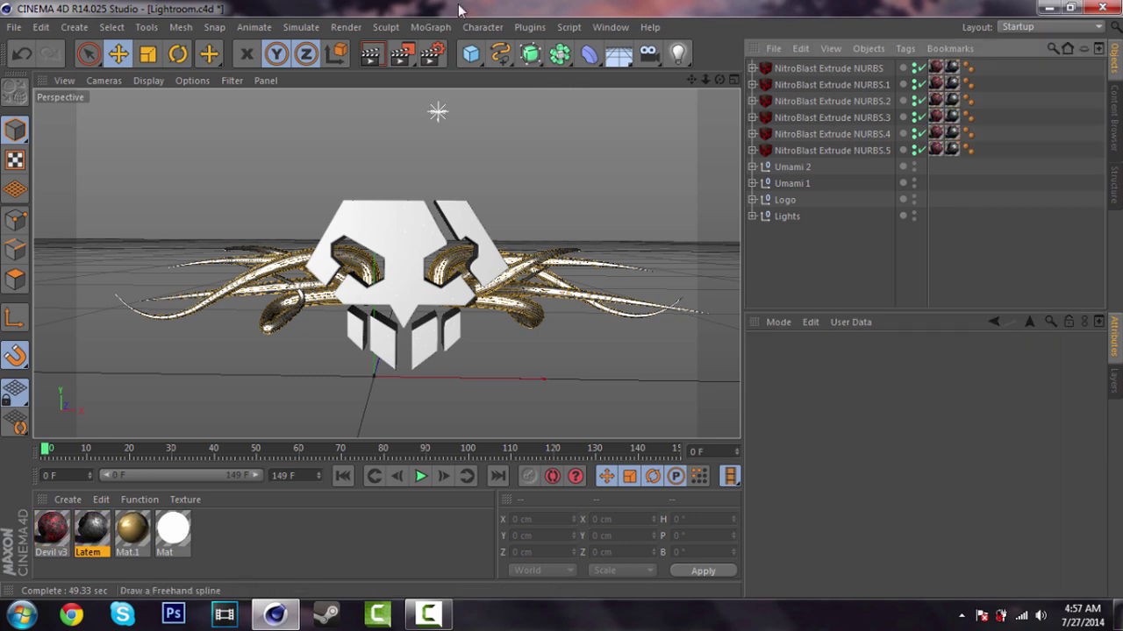
Add a MoGraph Fracture object and expand the first NitroBlast Extrude NURBS down to its dynamic pieces
{"action": "left_click", "coordinate": [431, 27]}
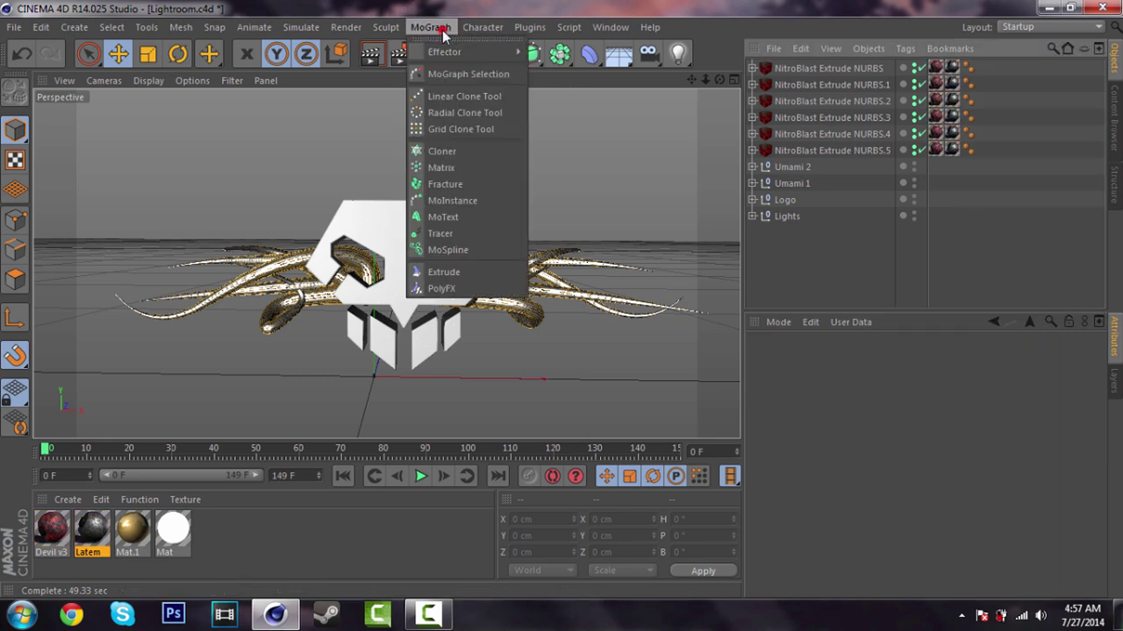
{"action": "left_click", "coordinate": [457, 184]}
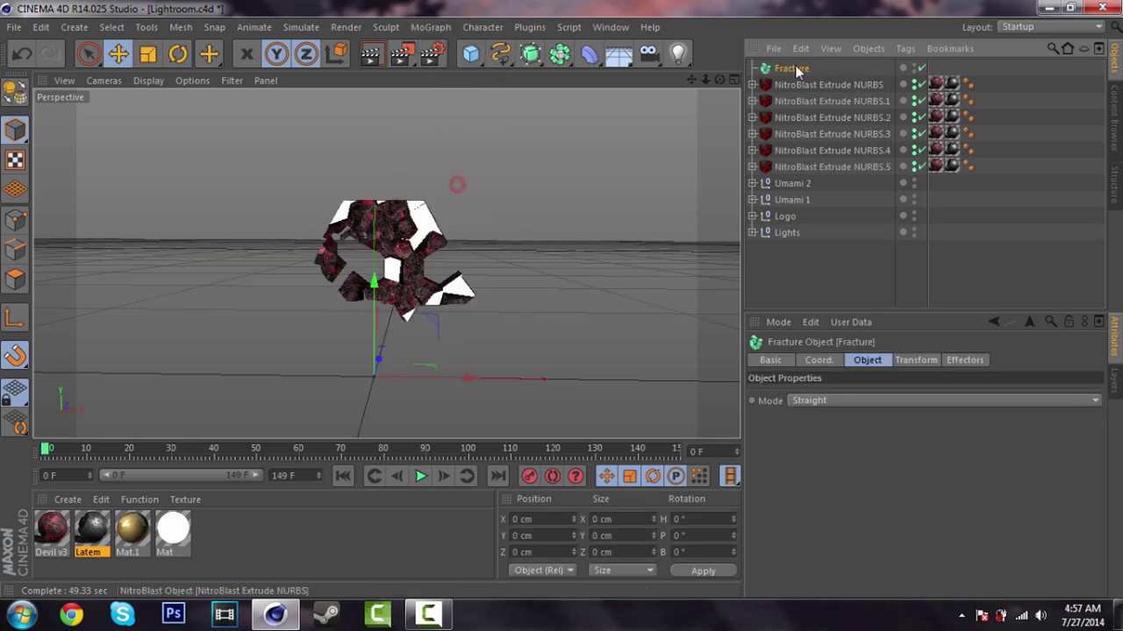
{"action": "left_click", "coordinate": [751, 84]}
{"action": "left_click", "coordinate": [761, 101]}
{"action": "left_click", "coordinate": [770, 118]}
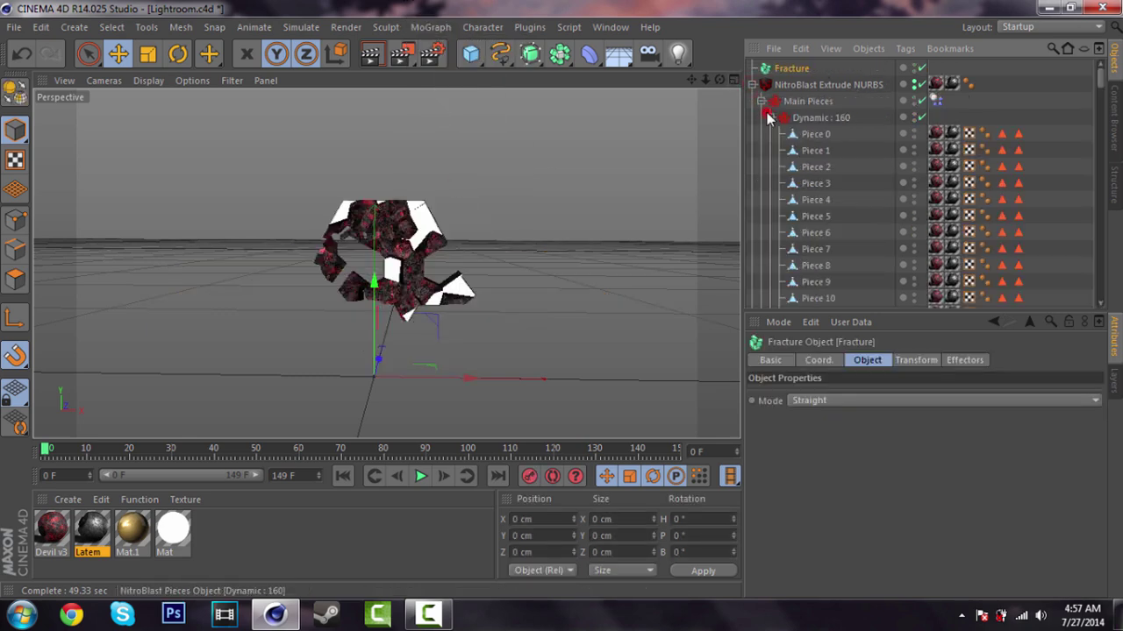
Move all dynamic pieces of the first NitroBlast Extrude NURBS into the Fracture object and collapse the emptied hierarchy
{"action": "left_click", "coordinate": [825, 128]}
{"action": "scroll", "coordinate": [863, 157], "scroll_direction": "down", "scroll_amount": 5}
{"action": "scroll", "coordinate": [863, 158], "scroll_direction": "up", "scroll_amount": 5}
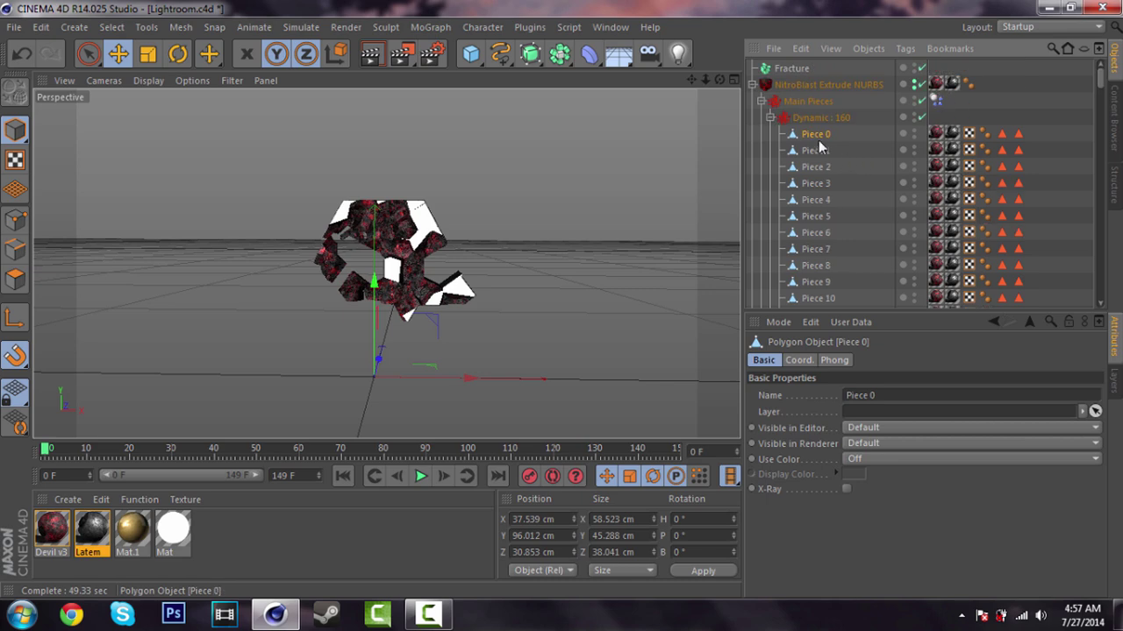
{"action": "scroll", "coordinate": [842, 192], "scroll_direction": "down", "scroll_amount": 20}
{"action": "scroll", "coordinate": [841, 198], "scroll_direction": "down", "scroll_amount": 15}
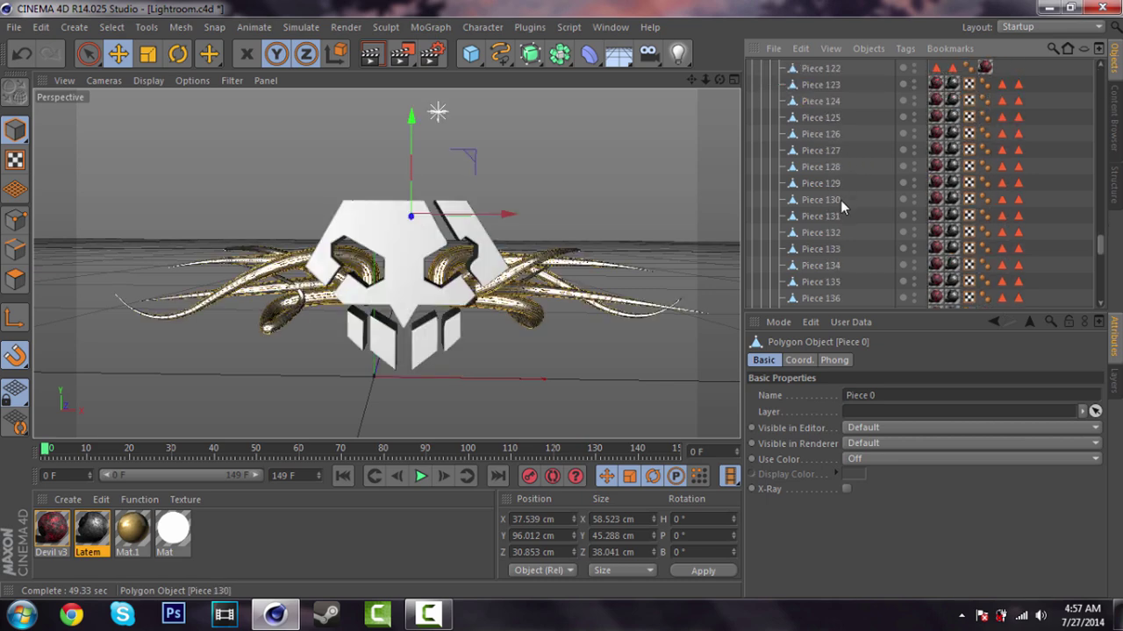
{"action": "left_click", "coordinate": [818, 135], "text": "shift"}
{"action": "scroll", "coordinate": [818, 134], "scroll_direction": "up", "scroll_amount": 14}
{"action": "scroll", "coordinate": [818, 136], "scroll_direction": "up", "scroll_amount": 20}
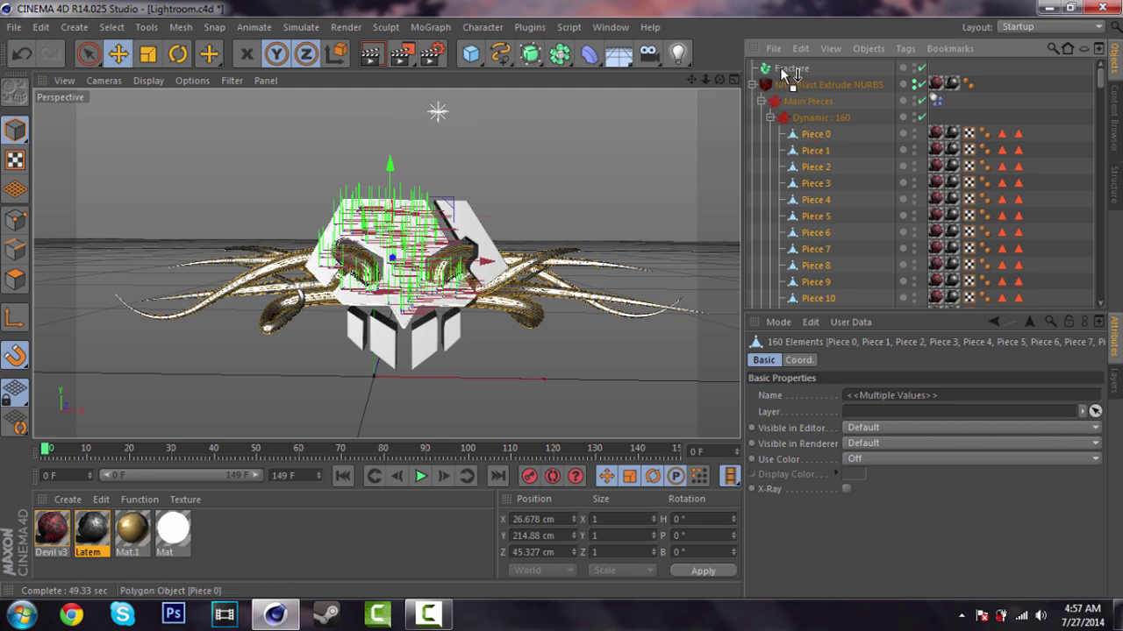
{"action": "left_click", "coordinate": [771, 117]}
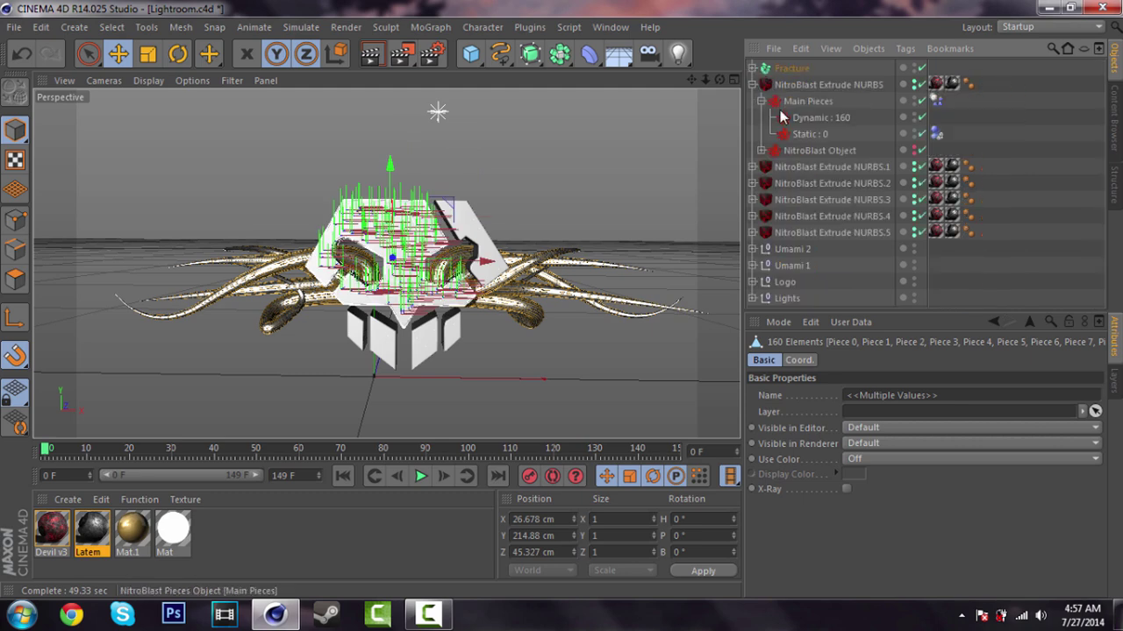
{"action": "left_click", "coordinate": [751, 85]}
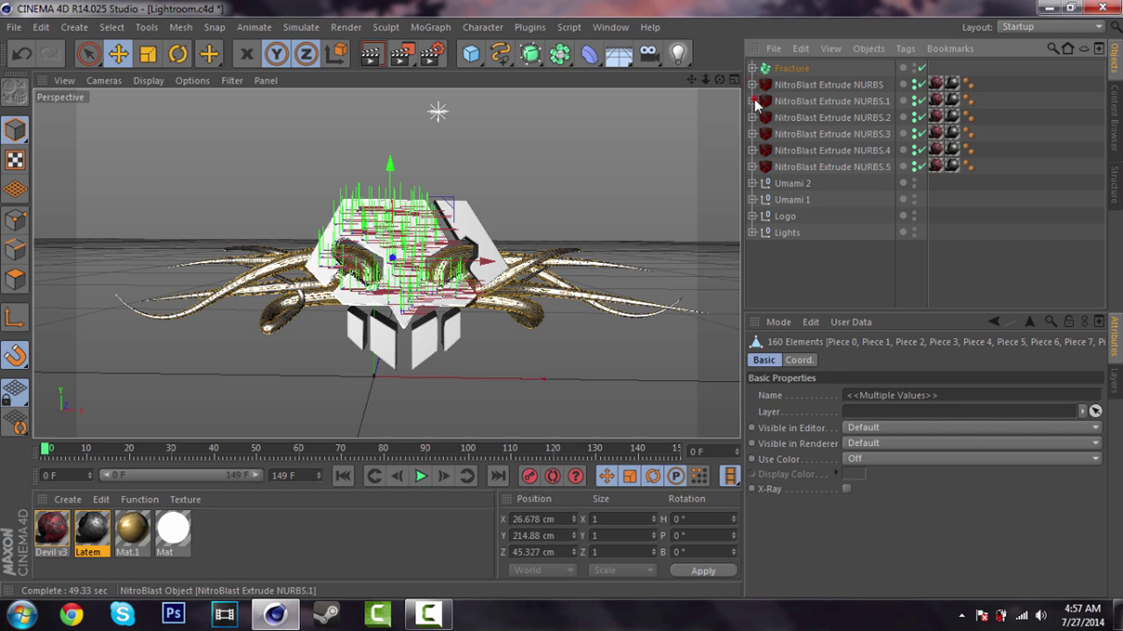
Move Piece 0 to Piece 159 of NitroBlast Extrude NURBS.1 into the Fracture object and collapse both hierarchies
{"action": "left_click", "coordinate": [752, 101]}
{"action": "left_click", "coordinate": [761, 117]}
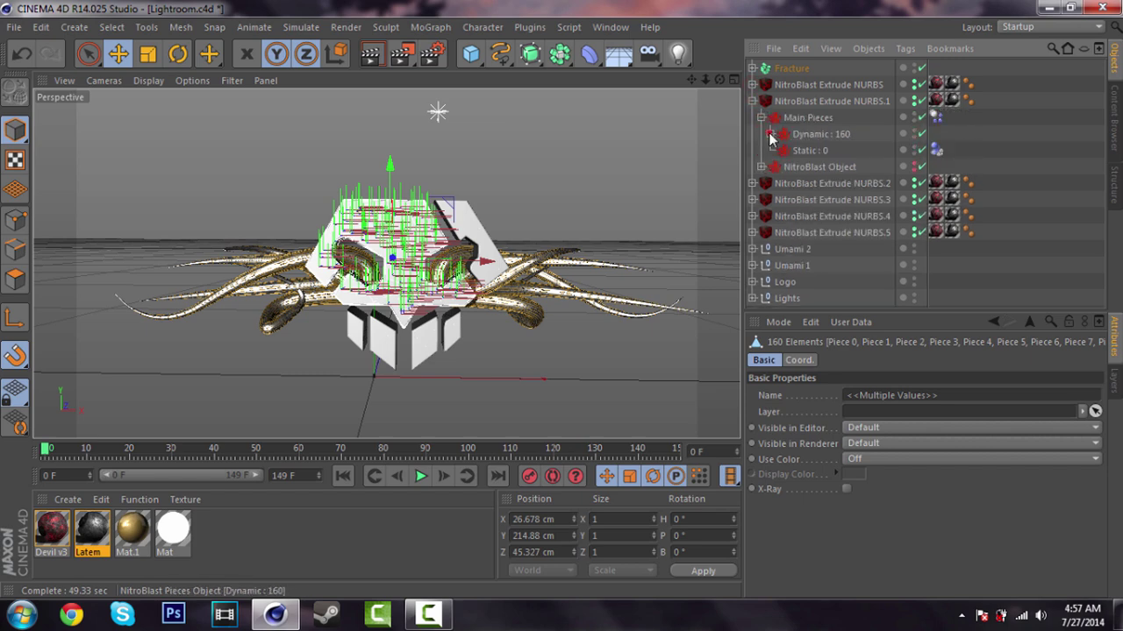
{"action": "left_click", "coordinate": [771, 134]}
{"action": "left_click", "coordinate": [820, 150]}
{"action": "scroll", "coordinate": [830, 173], "scroll_direction": "down", "scroll_amount": 15}
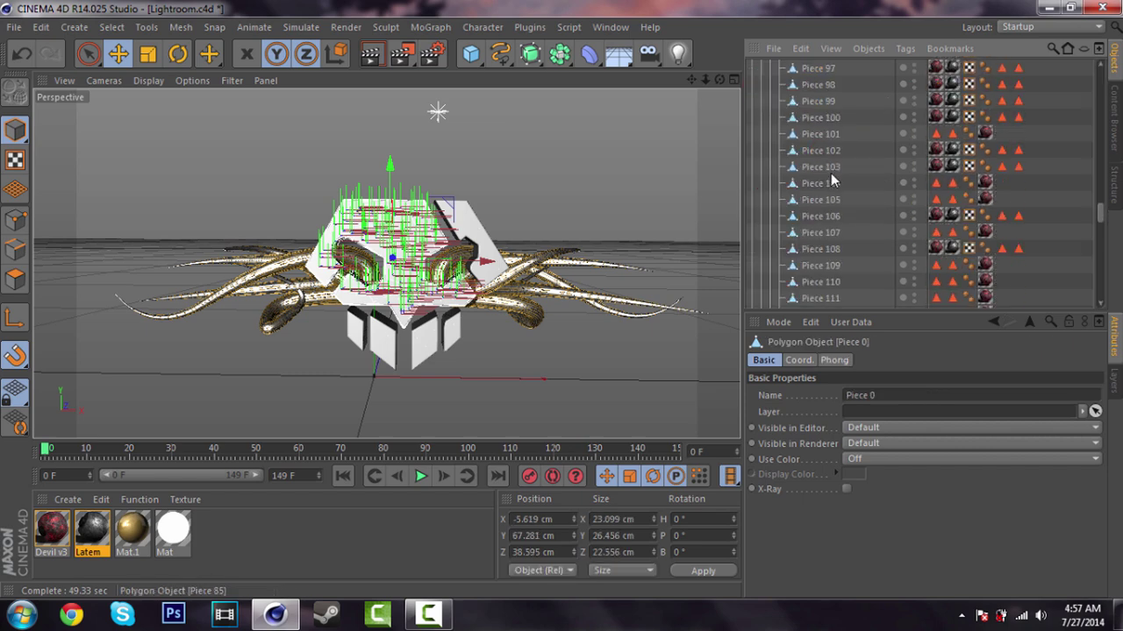
{"action": "scroll", "coordinate": [831, 173], "scroll_direction": "down", "scroll_amount": 10}
{"action": "left_click", "coordinate": [820, 137], "text": "shift"}
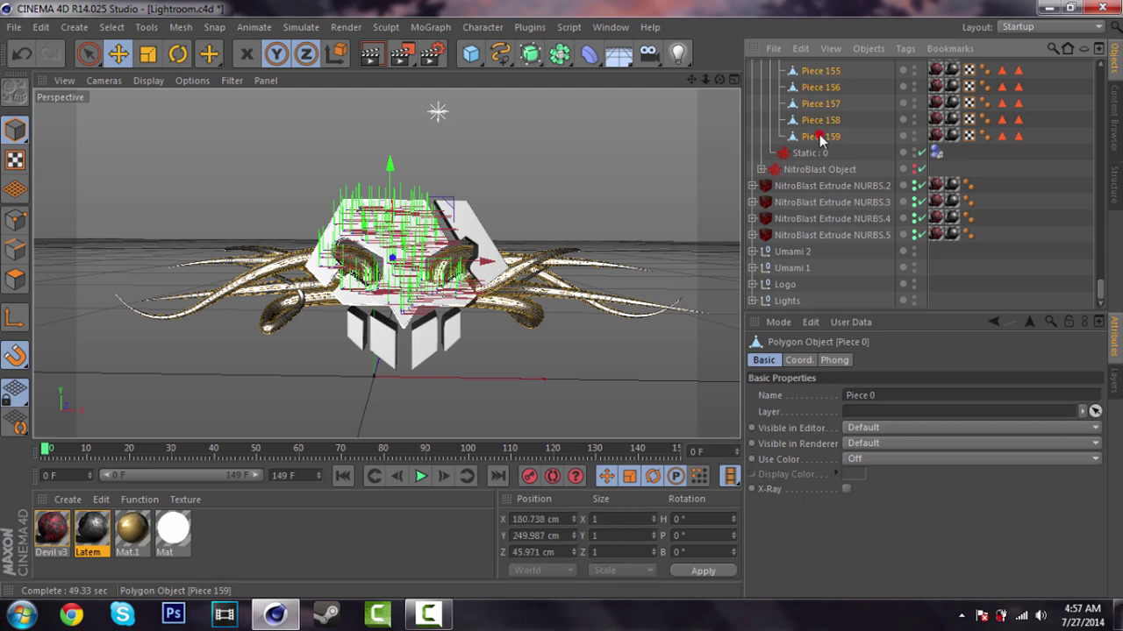
{"action": "scroll", "coordinate": [819, 137], "scroll_direction": "up", "scroll_amount": 20}
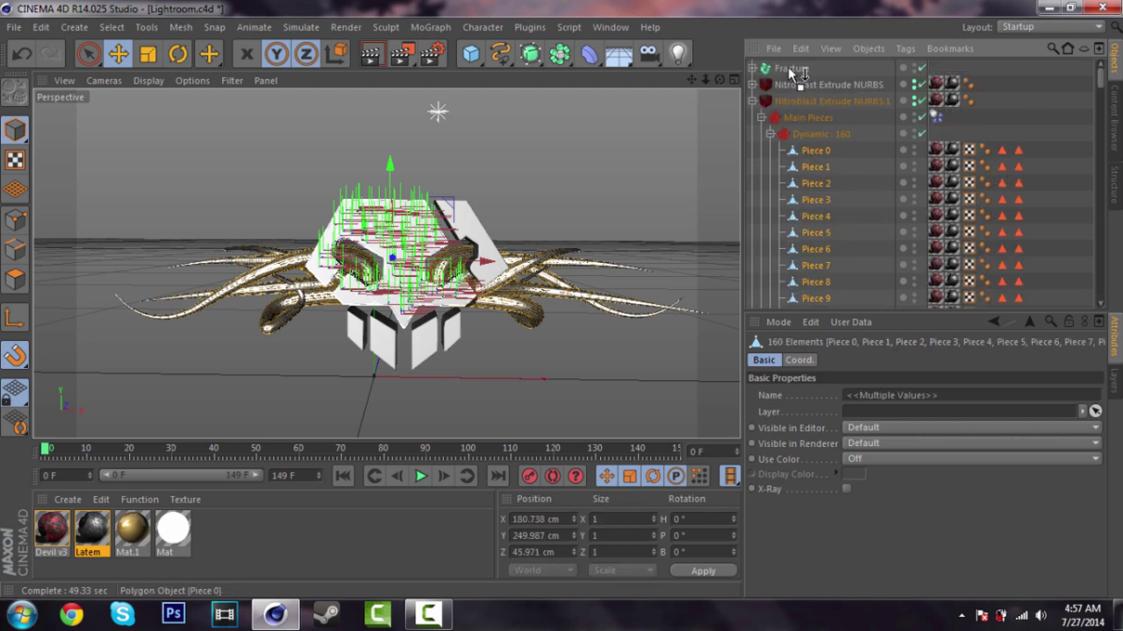
{"action": "left_click_drag", "start_coordinate": [787, 66], "coordinate": [788, 66]}
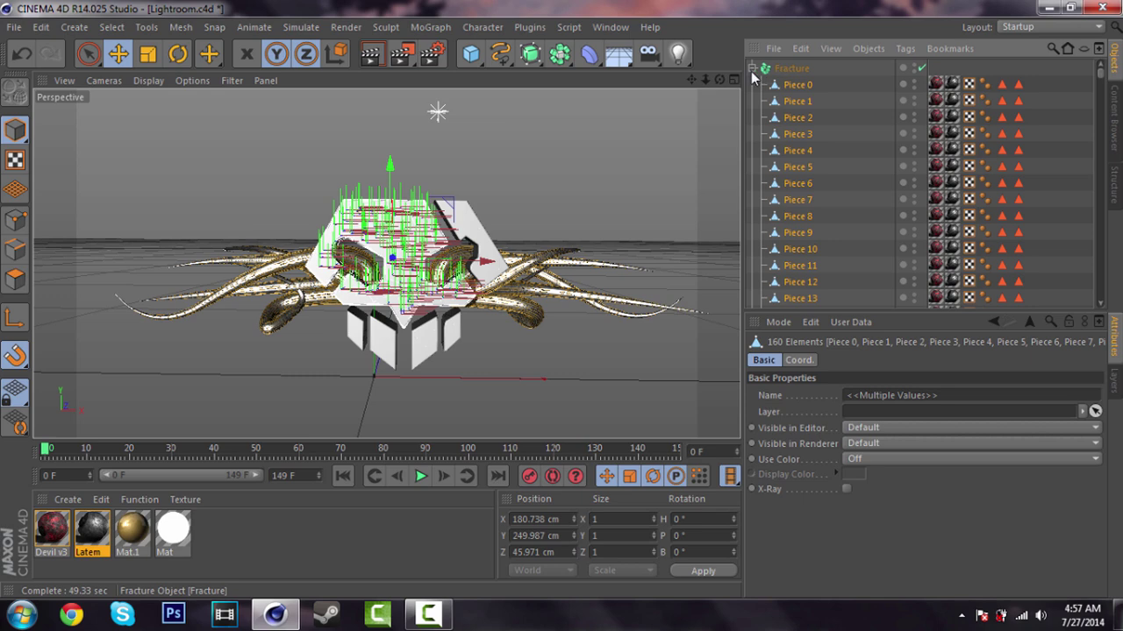
{"action": "left_click", "coordinate": [752, 68]}
{"action": "left_click", "coordinate": [752, 102]}
Move Piece 0 to Piece 159 of NitroBlast Extrude NURBS.2 into the Fracture object and collapse both hierarchies
{"action": "left_click", "coordinate": [752, 117]}
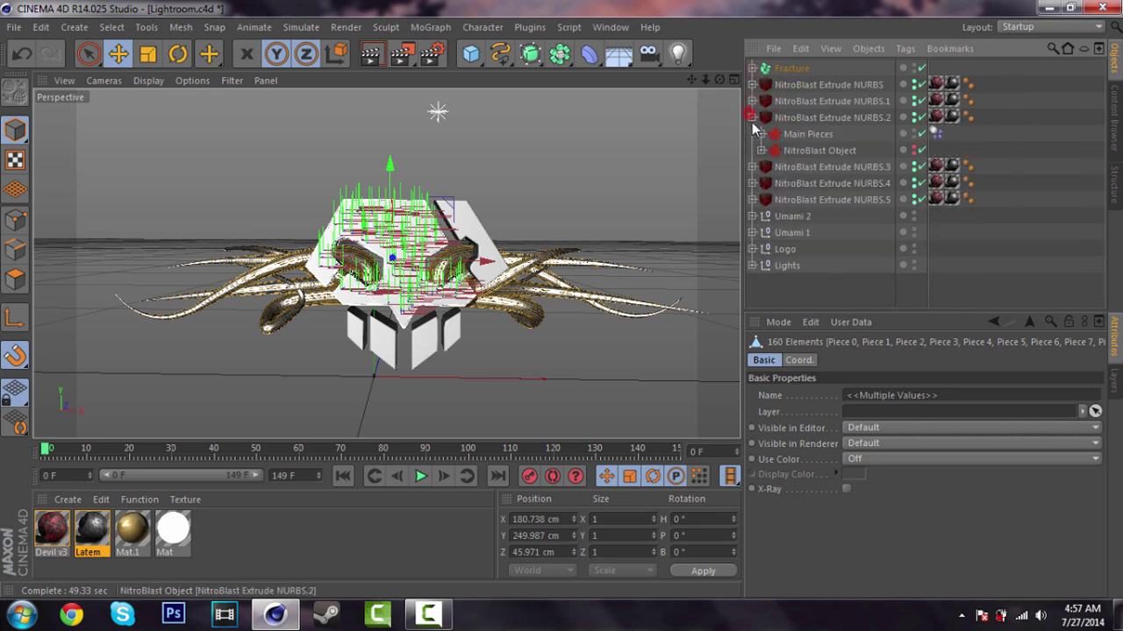
{"action": "left_click", "coordinate": [761, 135]}
{"action": "left_click", "coordinate": [770, 153]}
{"action": "left_click", "coordinate": [821, 169]}
{"action": "scroll", "coordinate": [823, 176], "scroll_direction": "down", "scroll_amount": 20}
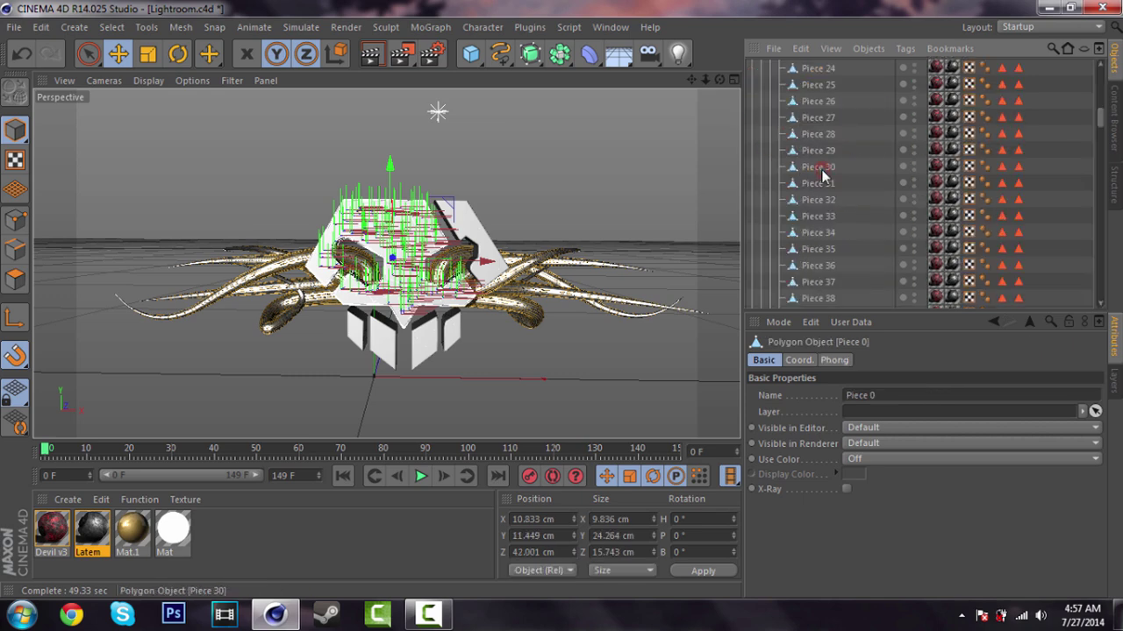
{"action": "scroll", "coordinate": [821, 184], "scroll_direction": "down", "scroll_amount": 10}
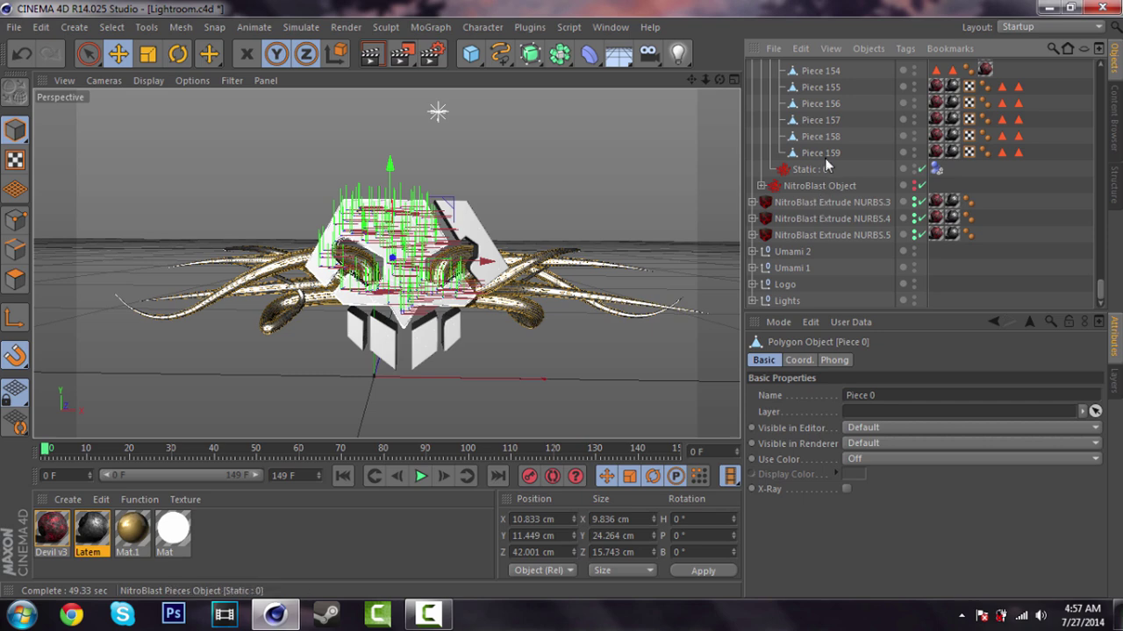
{"action": "left_click", "coordinate": [824, 156], "text": "shift"}
{"action": "scroll", "coordinate": [824, 159], "scroll_direction": "up", "scroll_amount": 20}
{"action": "scroll", "coordinate": [824, 160], "scroll_direction": "up", "scroll_amount": 18}
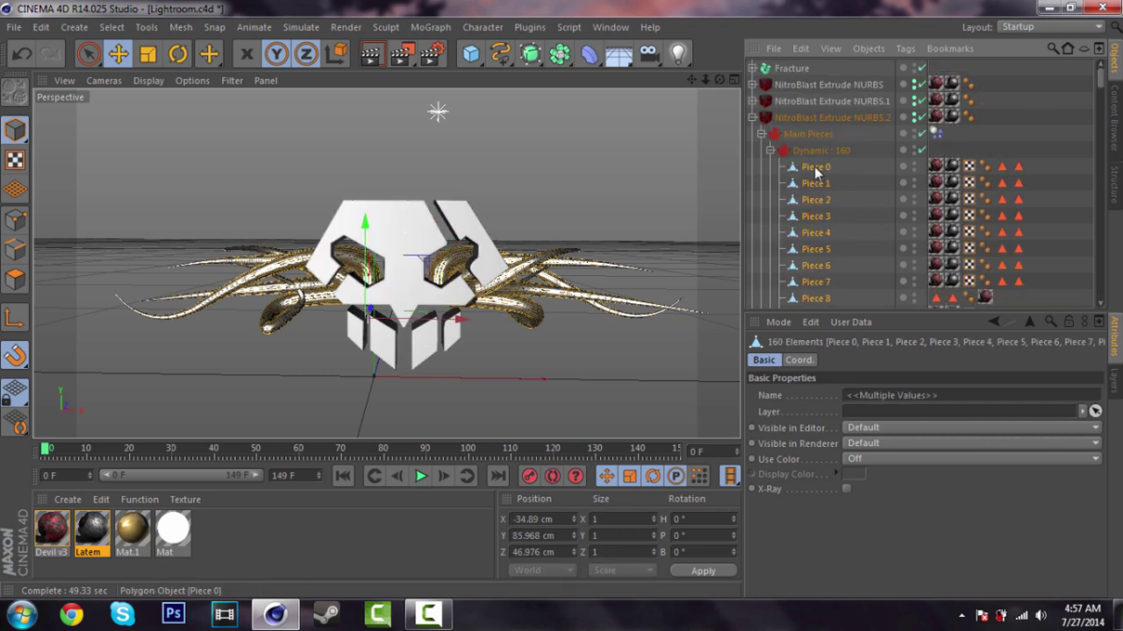
{"action": "left_click_drag", "start_coordinate": [787, 74], "coordinate": [776, 67]}
{"action": "left_click", "coordinate": [752, 67]}
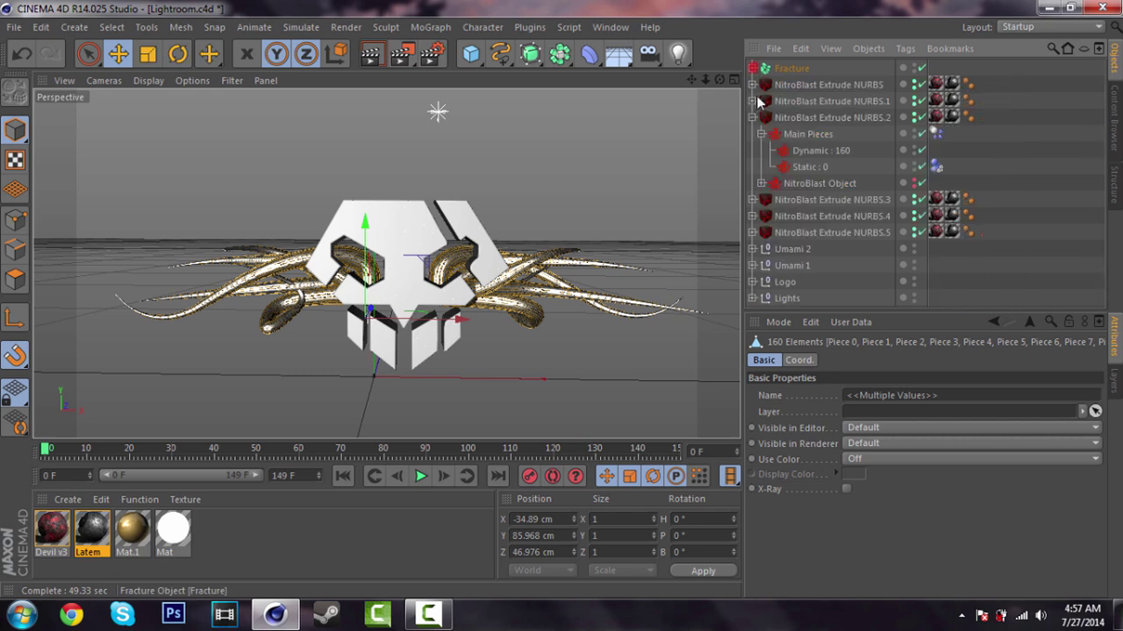
{"action": "left_click", "coordinate": [751, 117]}
Move all dynamic pieces of NitroBlast Extrude NURBS.3 into the Fracture object and collapse both hierarchies
{"action": "left_click", "coordinate": [752, 133]}
{"action": "left_click", "coordinate": [761, 150]}
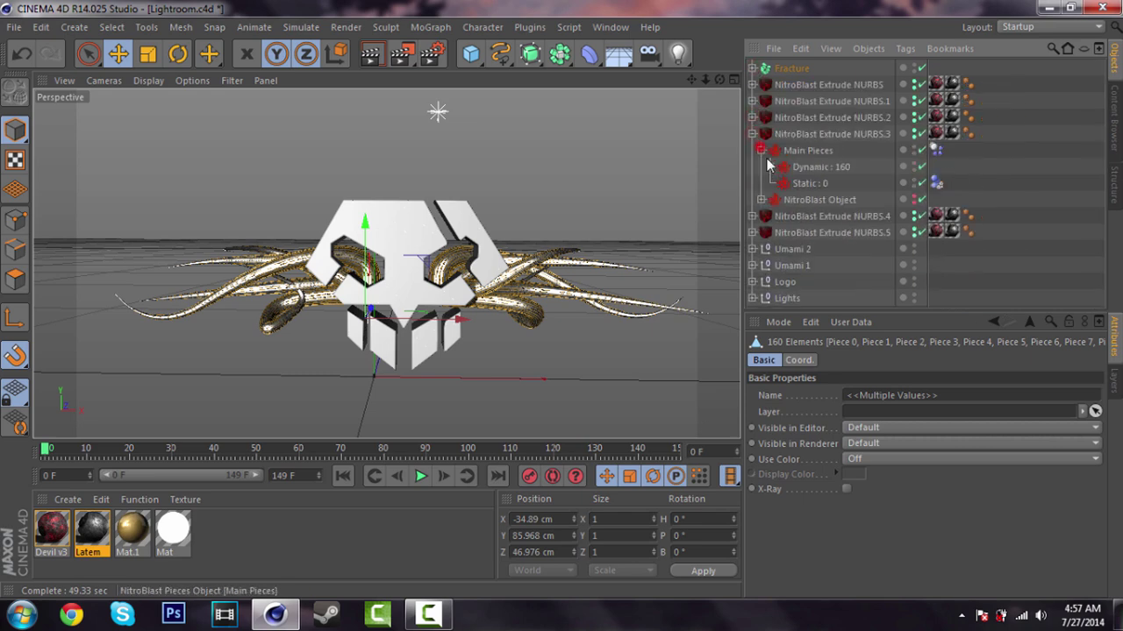
{"action": "left_click", "coordinate": [770, 167]}
{"action": "left_click", "coordinate": [814, 183]}
{"action": "scroll", "coordinate": [829, 200], "scroll_direction": "down", "scroll_amount": 20}
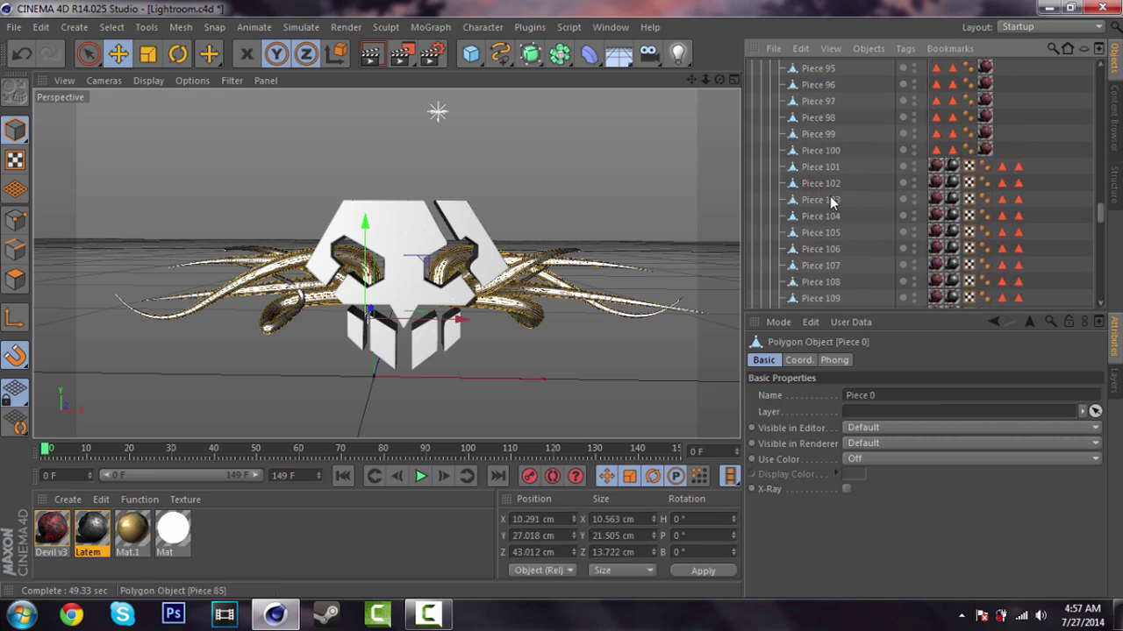
{"action": "scroll", "coordinate": [829, 200], "scroll_direction": "down", "scroll_amount": 4}
{"action": "left_click", "coordinate": [823, 169], "text": "shift"}
{"action": "scroll", "coordinate": [823, 170], "scroll_direction": "up", "scroll_amount": 20}
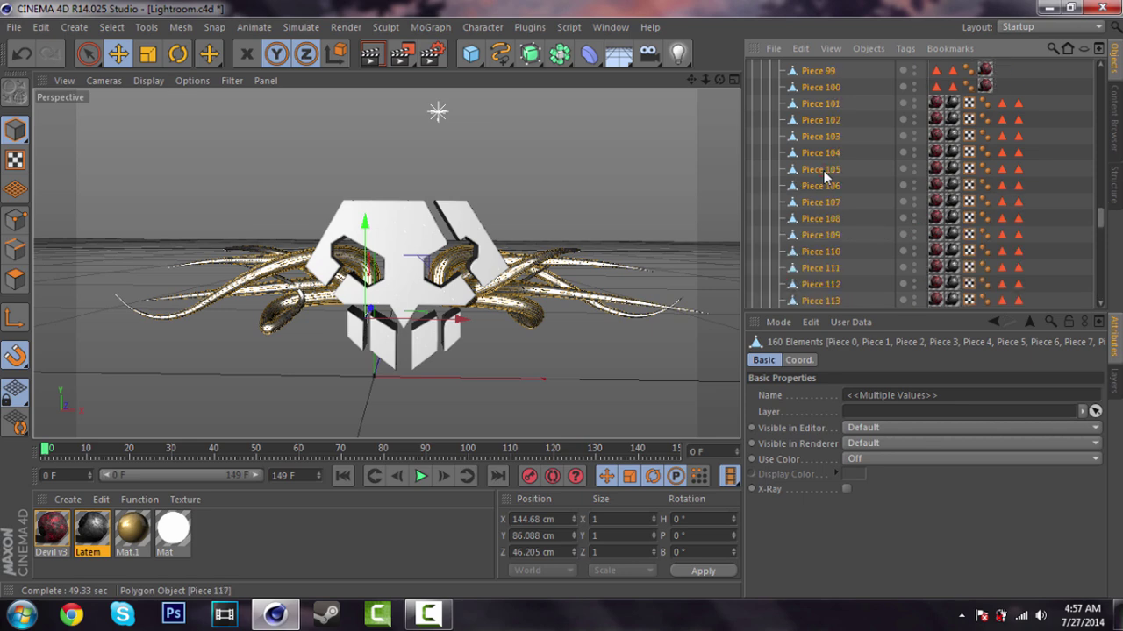
{"action": "scroll", "coordinate": [823, 170], "scroll_direction": "up", "scroll_amount": 6}
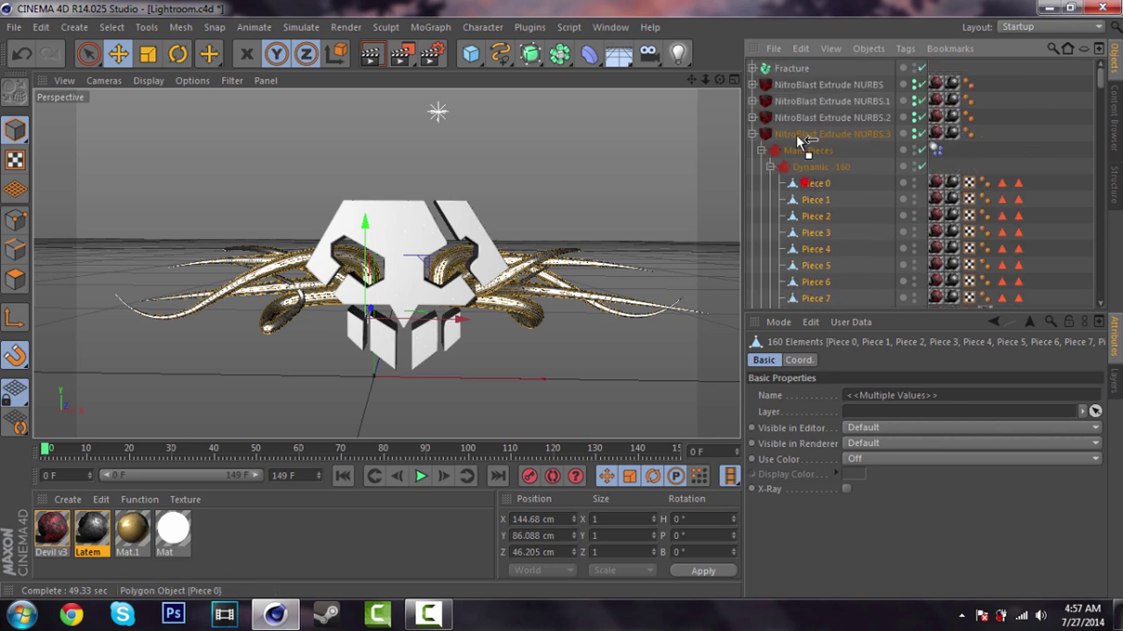
{"action": "left_click_drag", "start_coordinate": [788, 72], "coordinate": [788, 72]}
{"action": "left_click", "coordinate": [752, 68]}
{"action": "left_click", "coordinate": [752, 69]}
{"action": "left_click", "coordinate": [751, 133]}
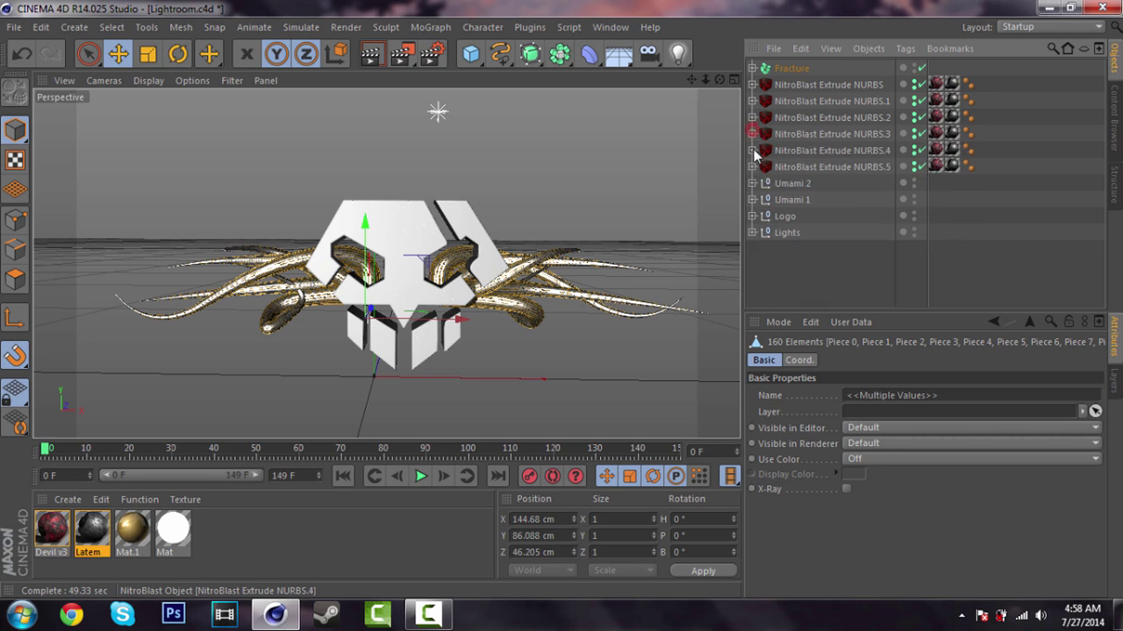
Move Piece 0 to Piece 159 of NitroBlast Extrude NURBS.4 into the Fracture object and collapse the Fracture hierarchy
{"action": "left_click", "coordinate": [752, 150]}
{"action": "left_click", "coordinate": [761, 166]}
{"action": "left_click", "coordinate": [770, 183]}
{"action": "left_click", "coordinate": [816, 200]}
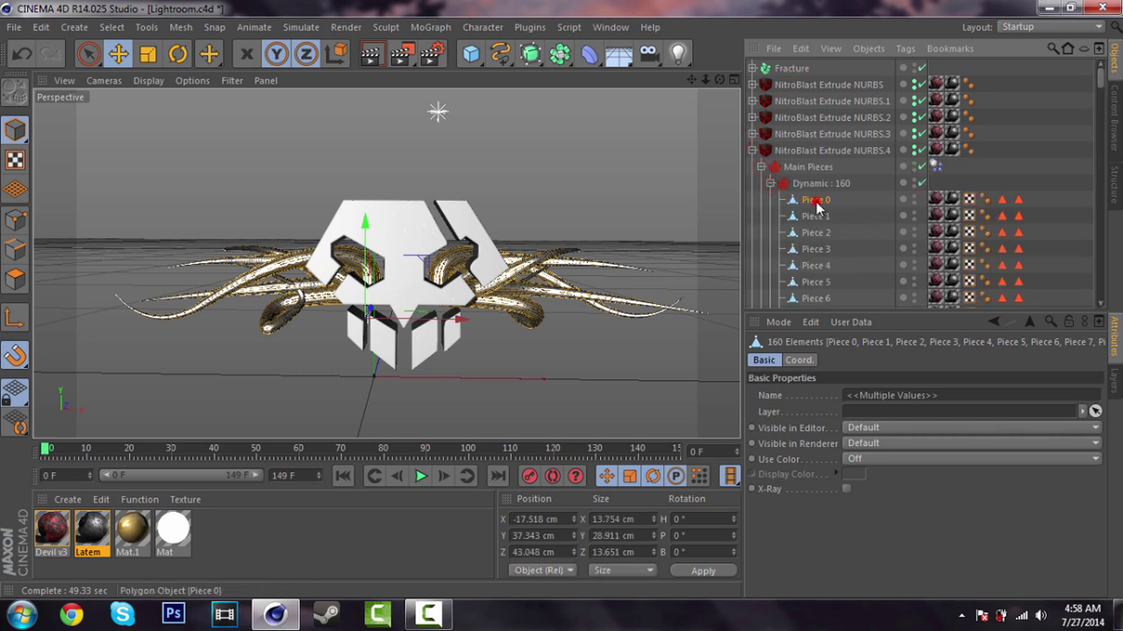
{"action": "scroll", "coordinate": [816, 202], "scroll_direction": "down", "scroll_amount": 15}
{"action": "scroll", "coordinate": [816, 202], "scroll_direction": "down", "scroll_amount": 8}
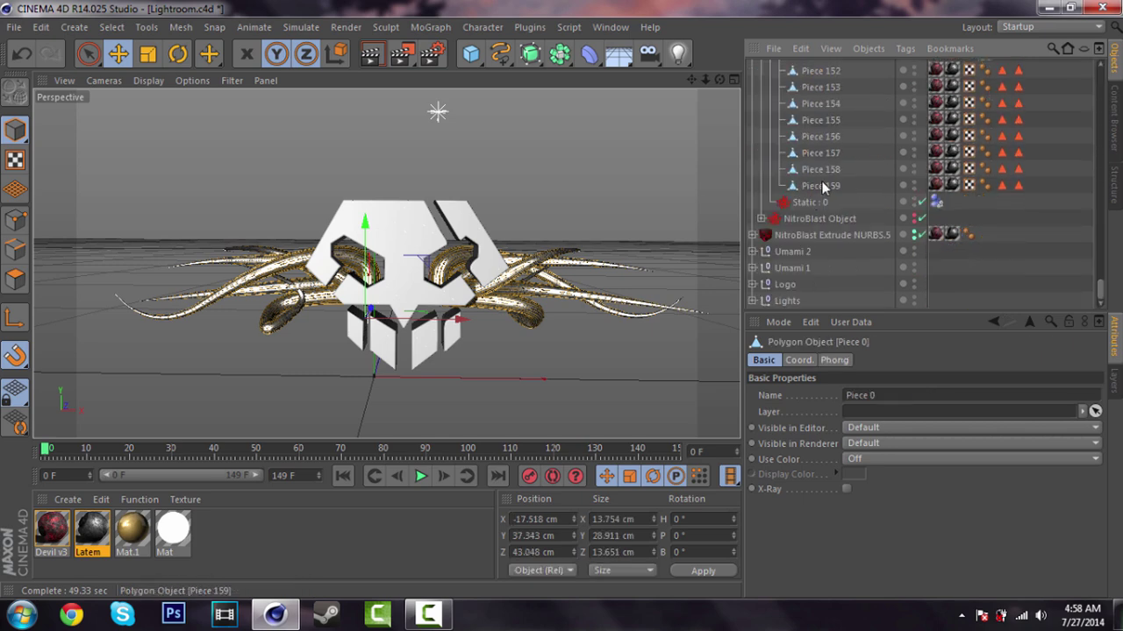
{"action": "left_click", "coordinate": [817, 195], "text": "shift"}
{"action": "scroll", "coordinate": [820, 188], "scroll_direction": "up", "scroll_amount": 14}
{"action": "scroll", "coordinate": [819, 185], "scroll_direction": "up", "scroll_amount": 9}
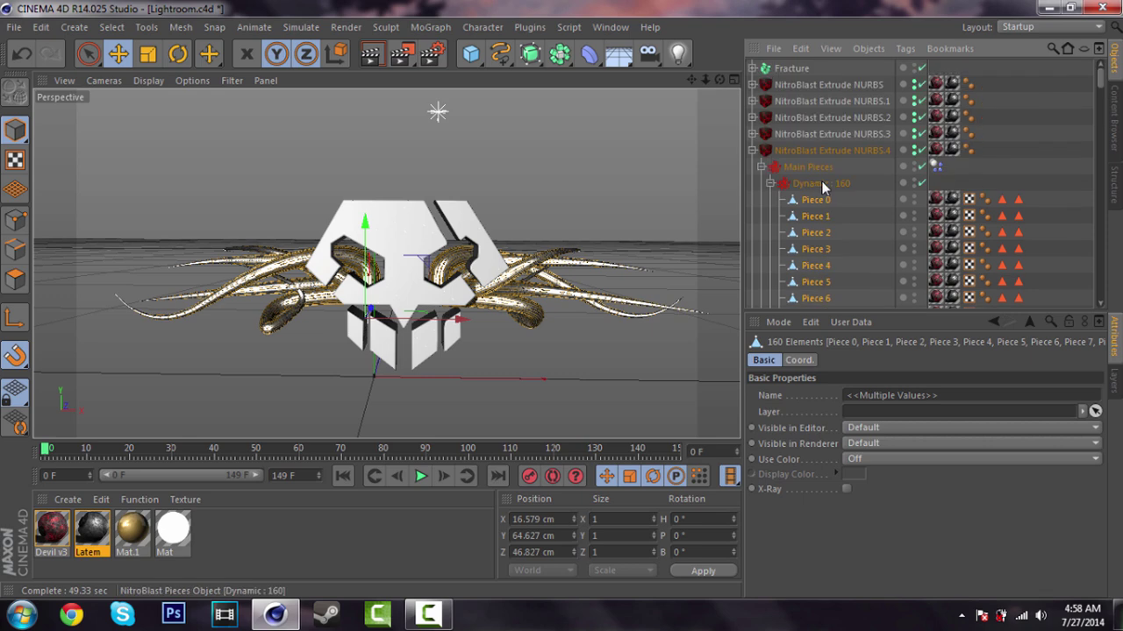
{"action": "left_click_drag", "start_coordinate": [788, 67], "coordinate": [784, 69]}
{"action": "left_click", "coordinate": [752, 67]}
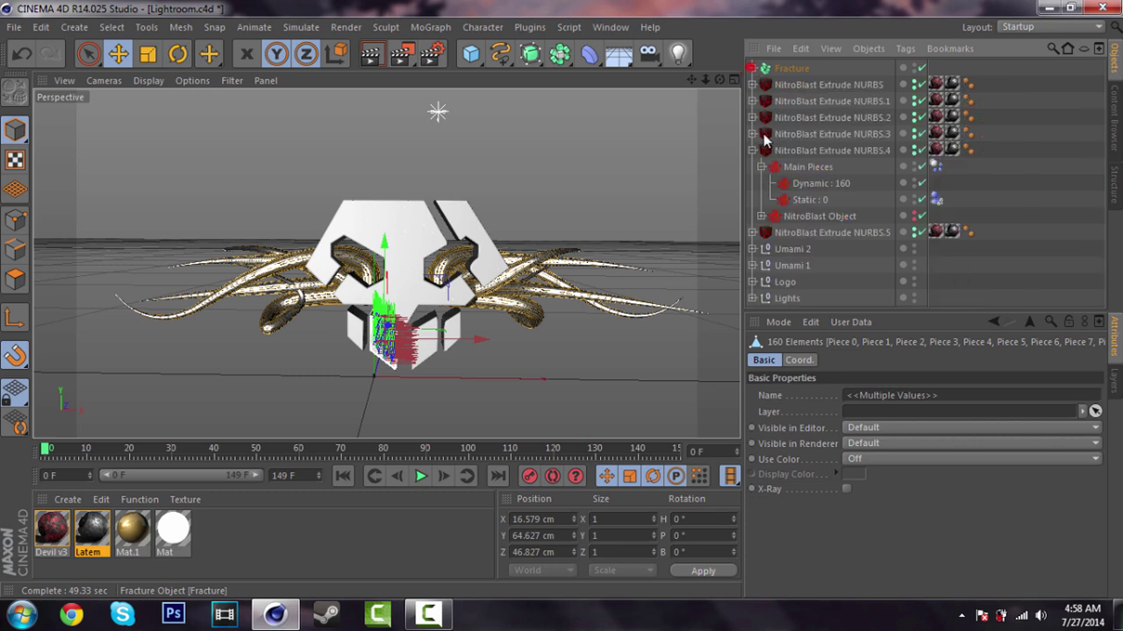
Move all dynamic pieces of NitroBlast Extrude NURBS.5 into the Fracture object and collapse both hierarchies
{"action": "left_click", "coordinate": [751, 167]}
{"action": "left_click", "coordinate": [761, 183]}
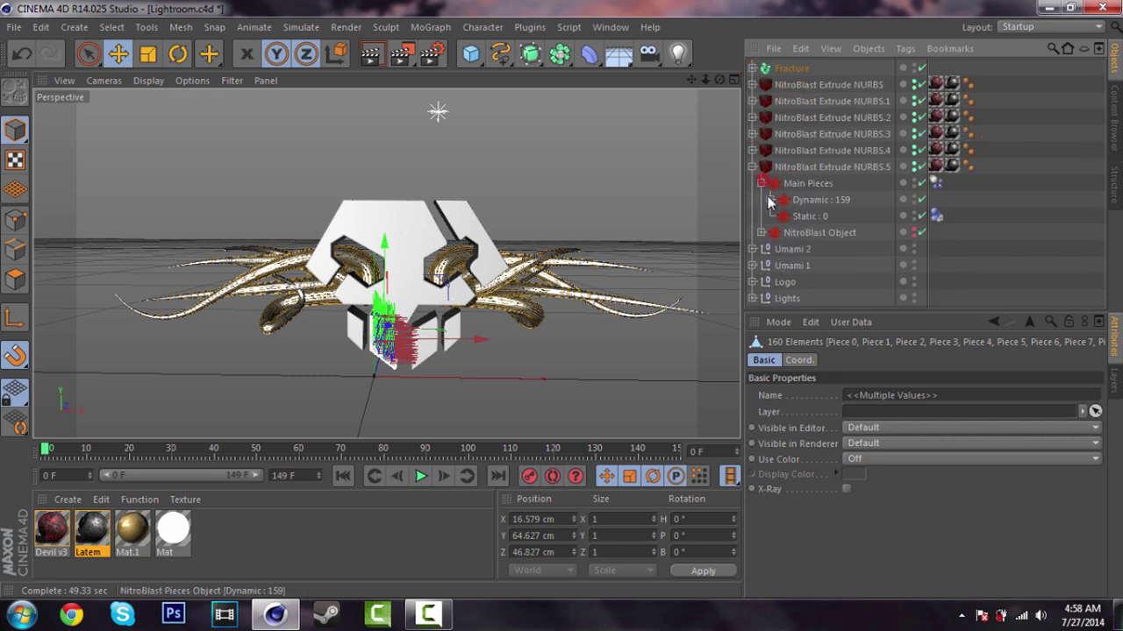
{"action": "left_click", "coordinate": [770, 200]}
{"action": "left_click", "coordinate": [808, 216]}
{"action": "scroll", "coordinate": [812, 242], "scroll_direction": "down", "scroll_amount": 12}
{"action": "scroll", "coordinate": [823, 210], "scroll_direction": "down", "scroll_amount": 20}
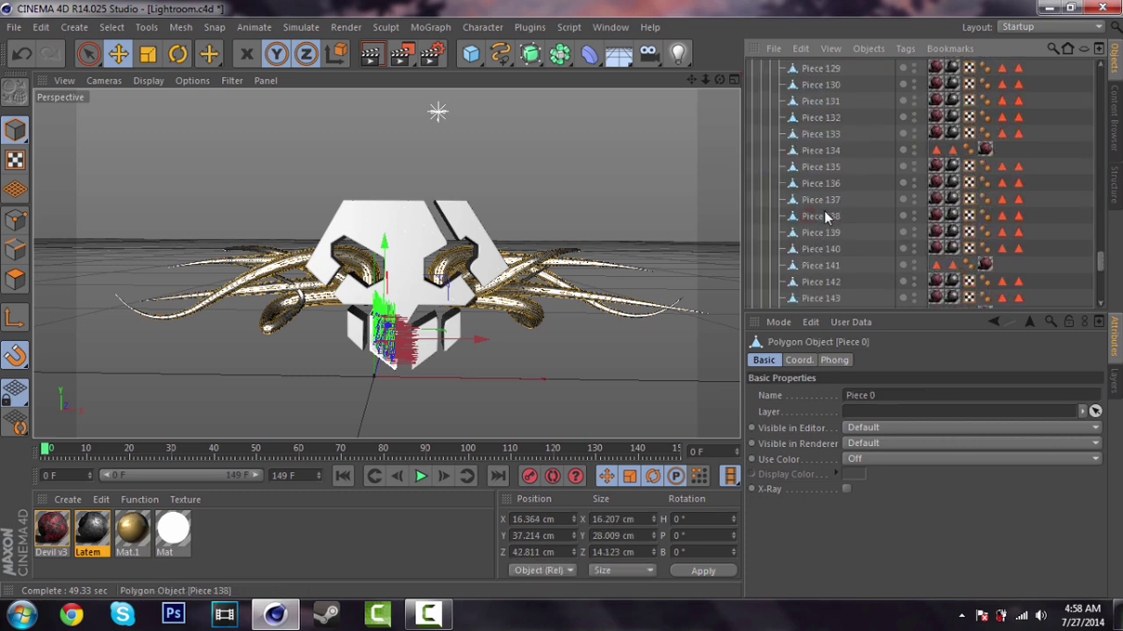
{"action": "left_click", "coordinate": [823, 203], "text": "shift"}
{"action": "scroll", "coordinate": [823, 205], "scroll_direction": "up", "scroll_amount": 20}
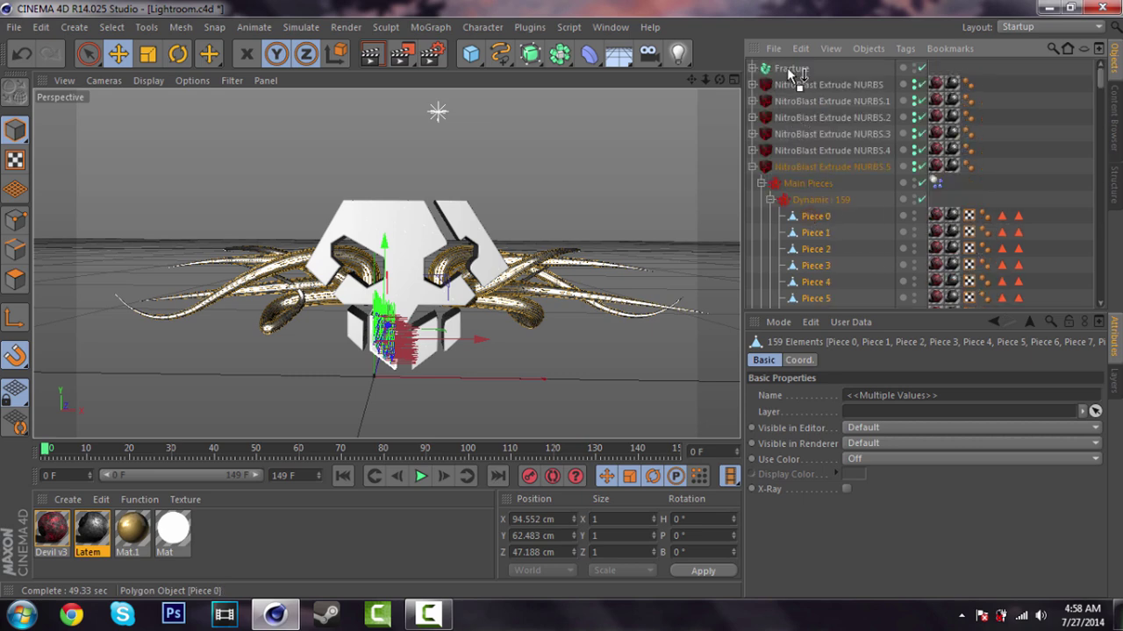
{"action": "left_click_drag", "start_coordinate": [788, 70], "coordinate": [787, 70]}
{"action": "left_click", "coordinate": [752, 68]}
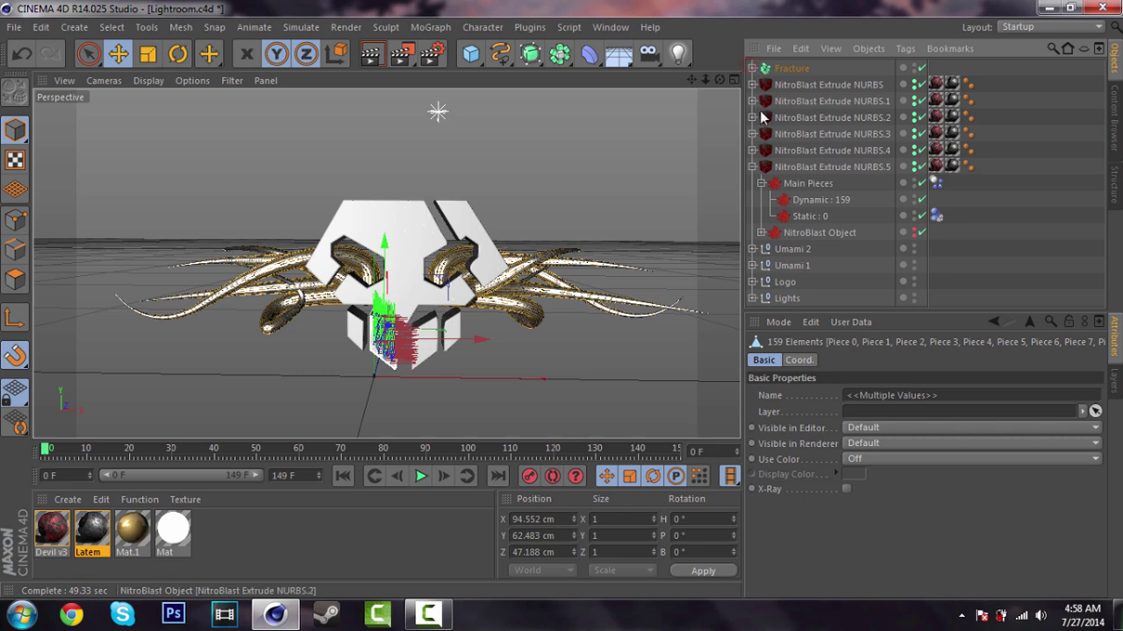
{"action": "left_click", "coordinate": [752, 167]}
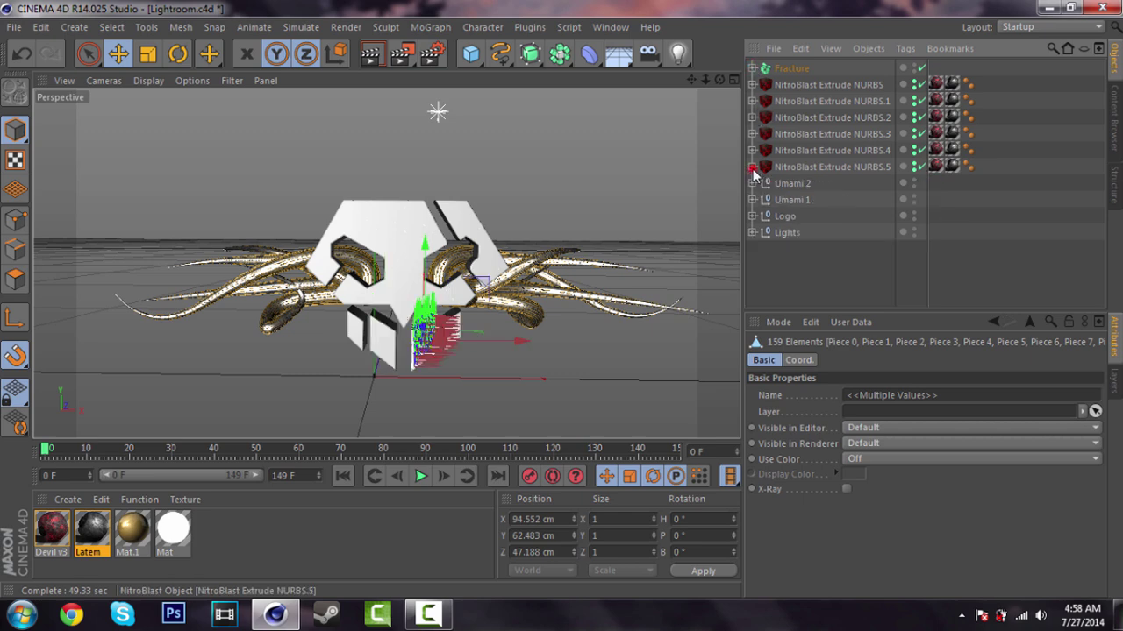
Delete the six emptied NitroBlast Extrude NURBS objects, from NitroBlast Extrude NURBS to NitroBlast Extrude NURBS.5
{"action": "left_click", "coordinate": [797, 167]}
{"action": "left_click", "coordinate": [800, 86], "text": "shift"}
{"action": "key", "text": "Delete"}
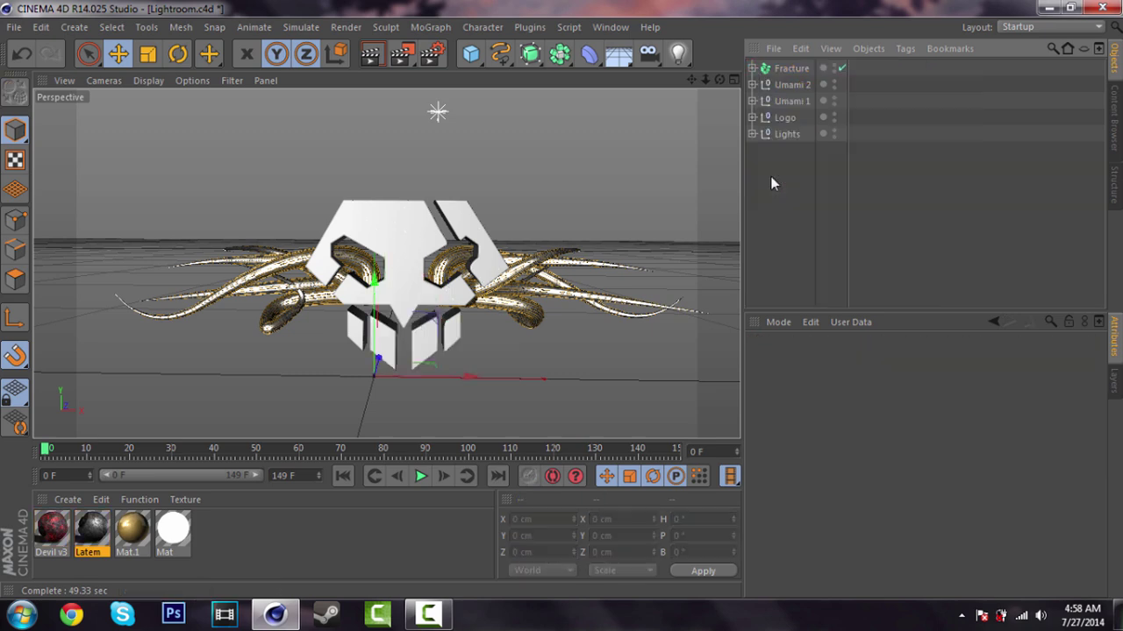
Add a MoGraph Random effector to the Fracture object and nest it inside the Fracture hierarchy
{"action": "left_click", "coordinate": [793, 71]}
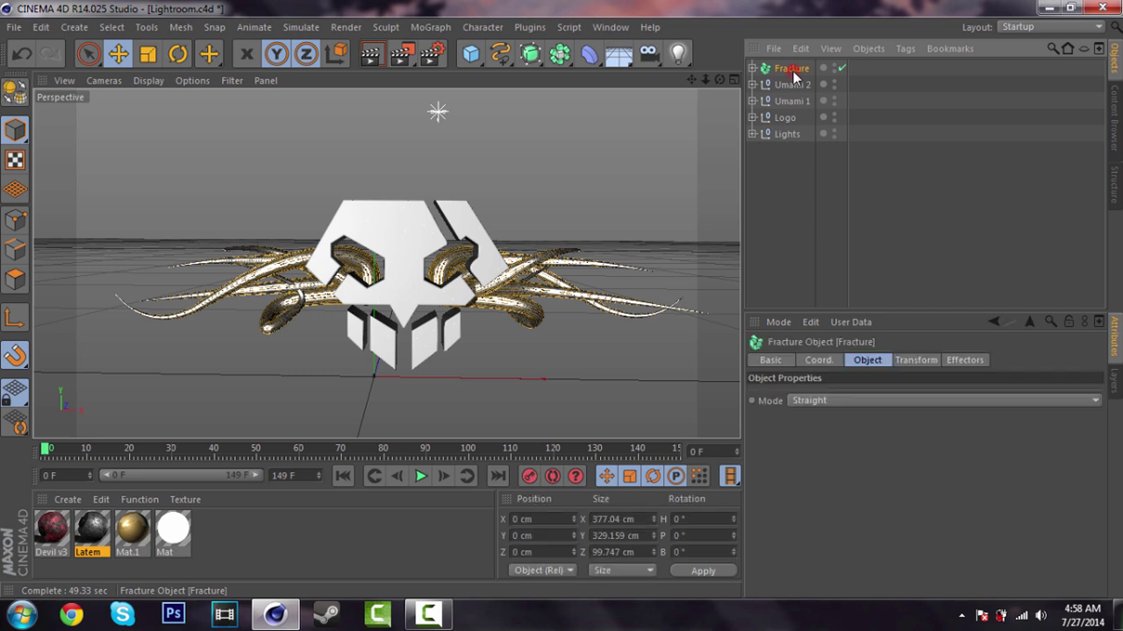
{"action": "left_click", "coordinate": [429, 28]}
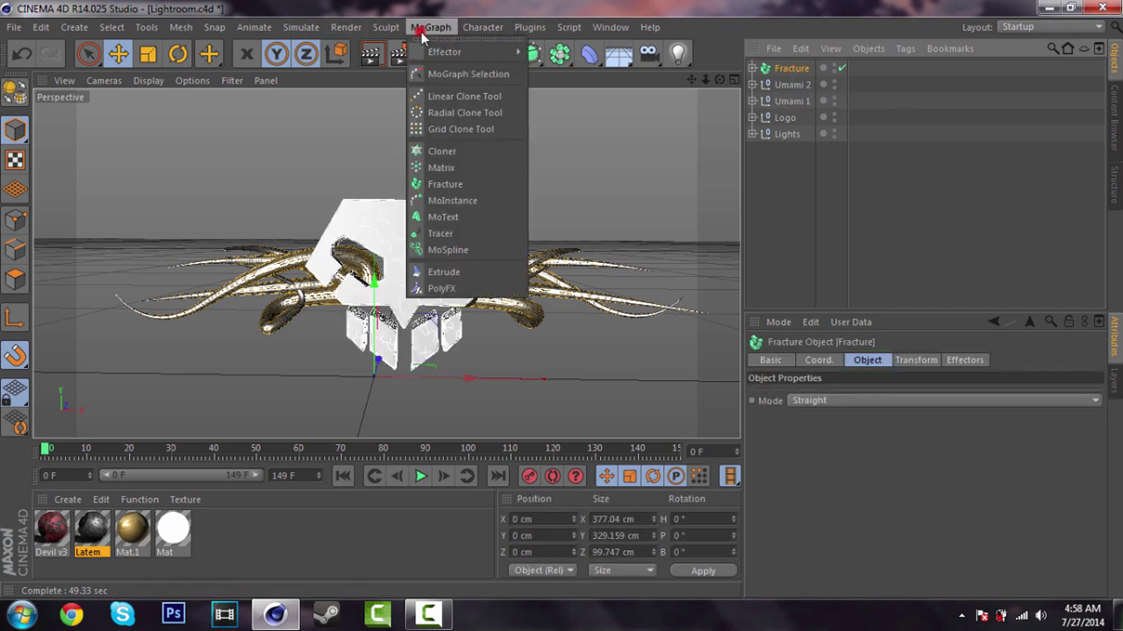
{"action": "mouse_move", "coordinate": [433, 58]}
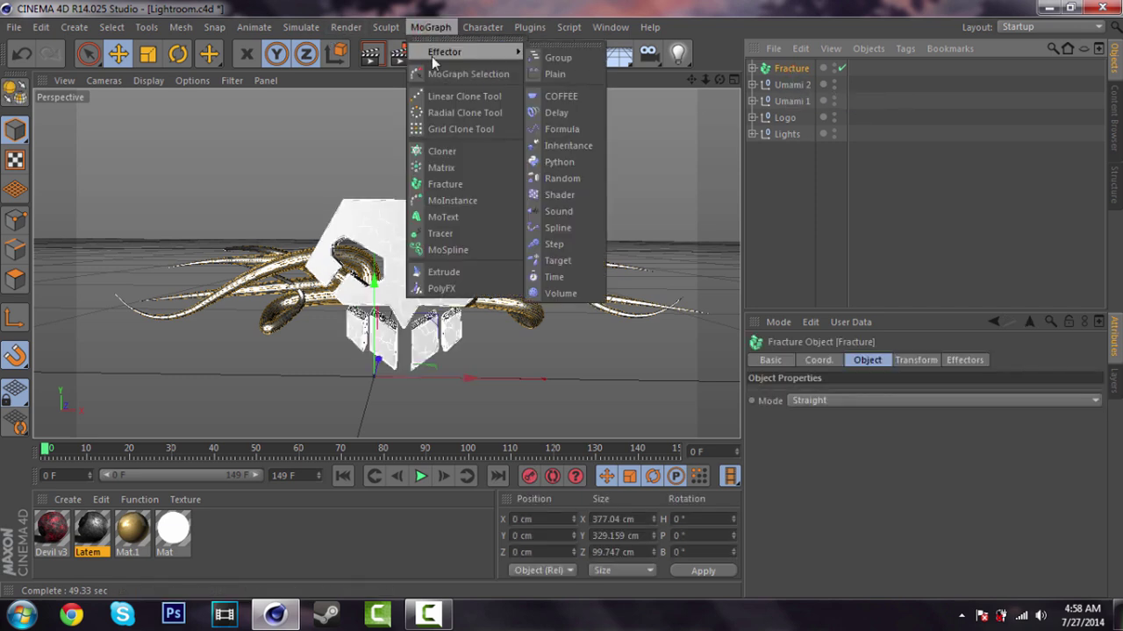
{"action": "left_click", "coordinate": [562, 179]}
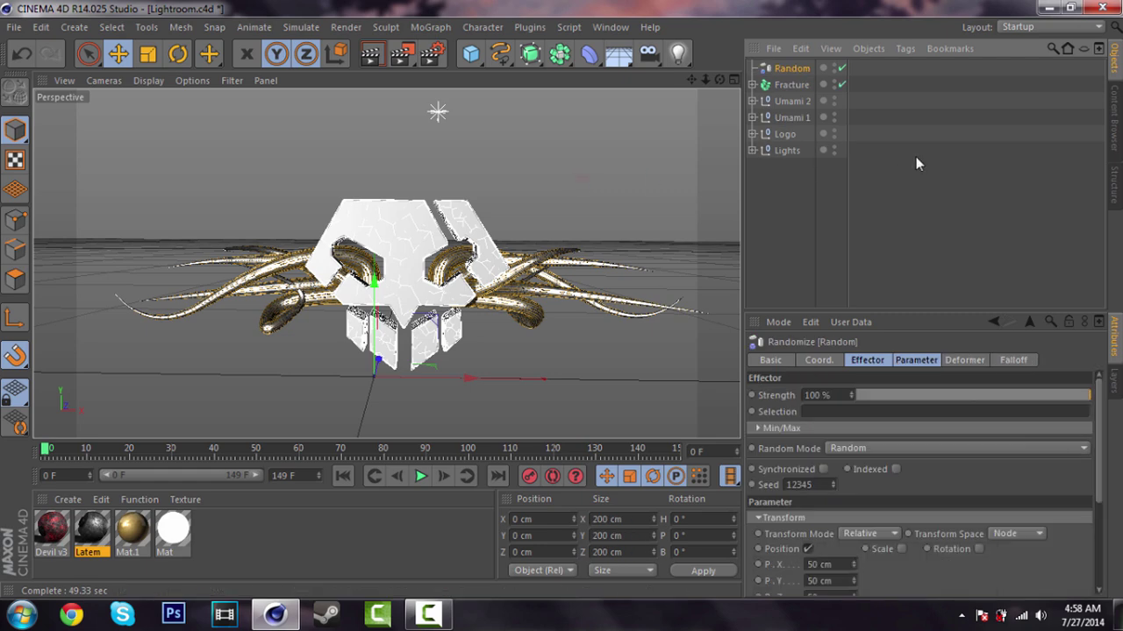
{"action": "left_click_drag", "start_coordinate": [799, 75], "coordinate": [789, 88]}
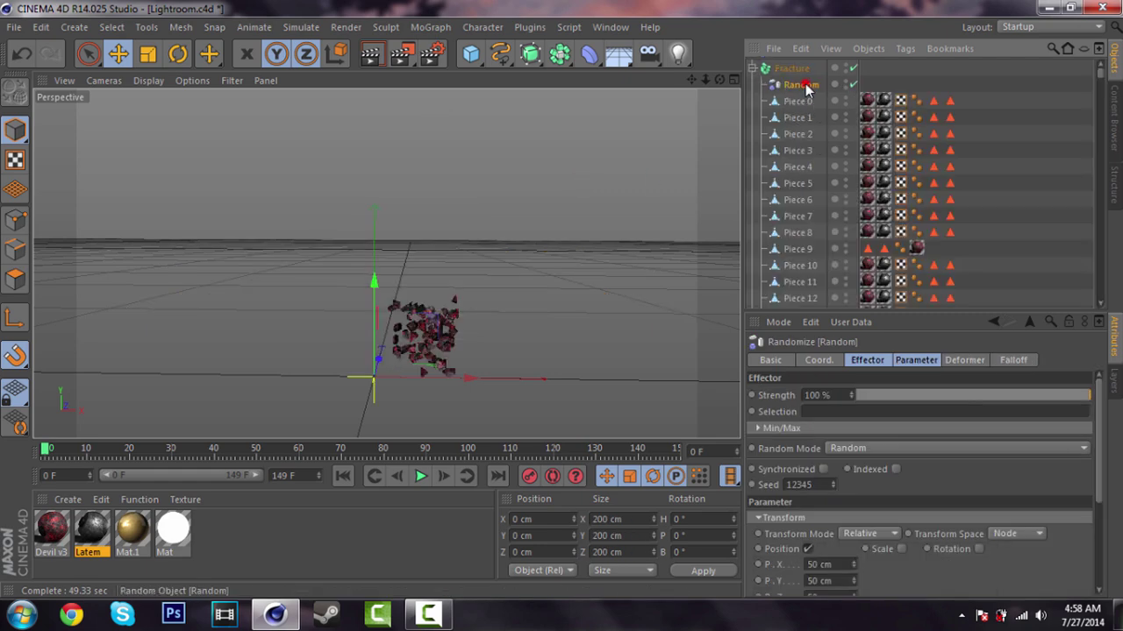
Set the Random effector's strength to 10 %, collapse the Fracture hierarchy and clear the selection
{"action": "left_click", "coordinate": [869, 365]}
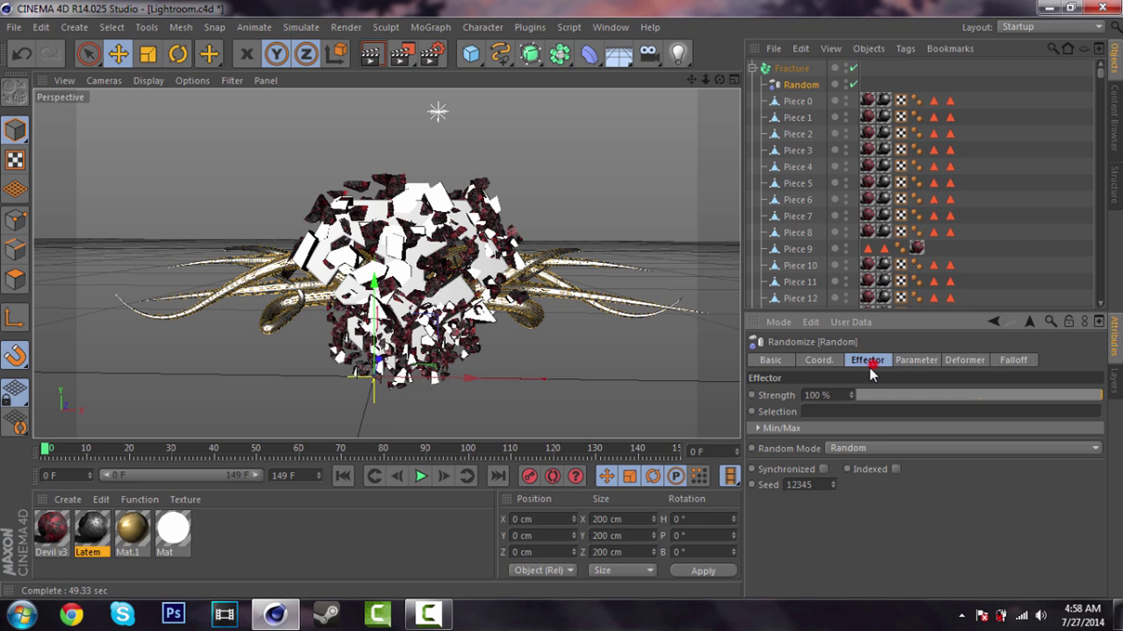
{"action": "left_click", "coordinate": [829, 395]}
{"action": "type", "text": "10"}
{"action": "key", "text": "Return"}
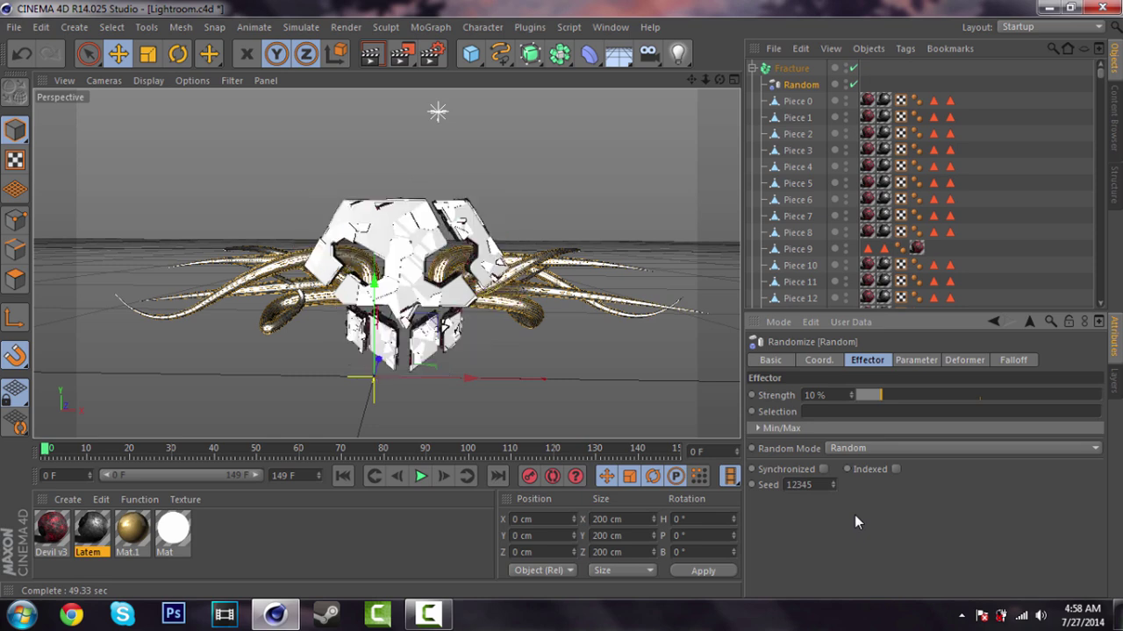
{"action": "left_click", "coordinate": [751, 67]}
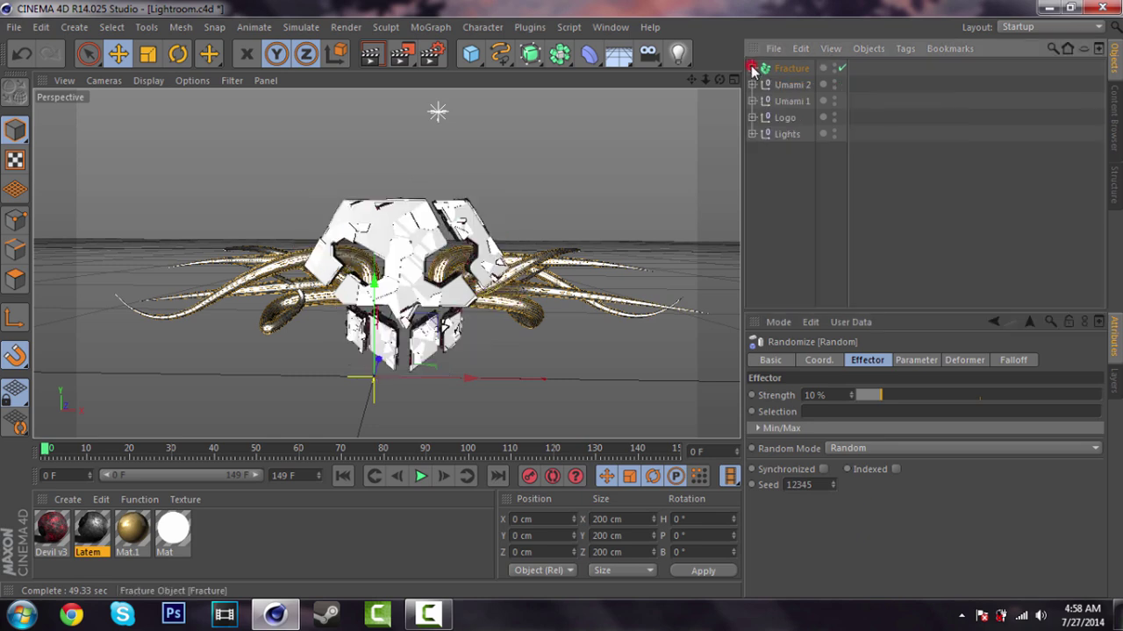
{"action": "left_click", "coordinate": [782, 175]}
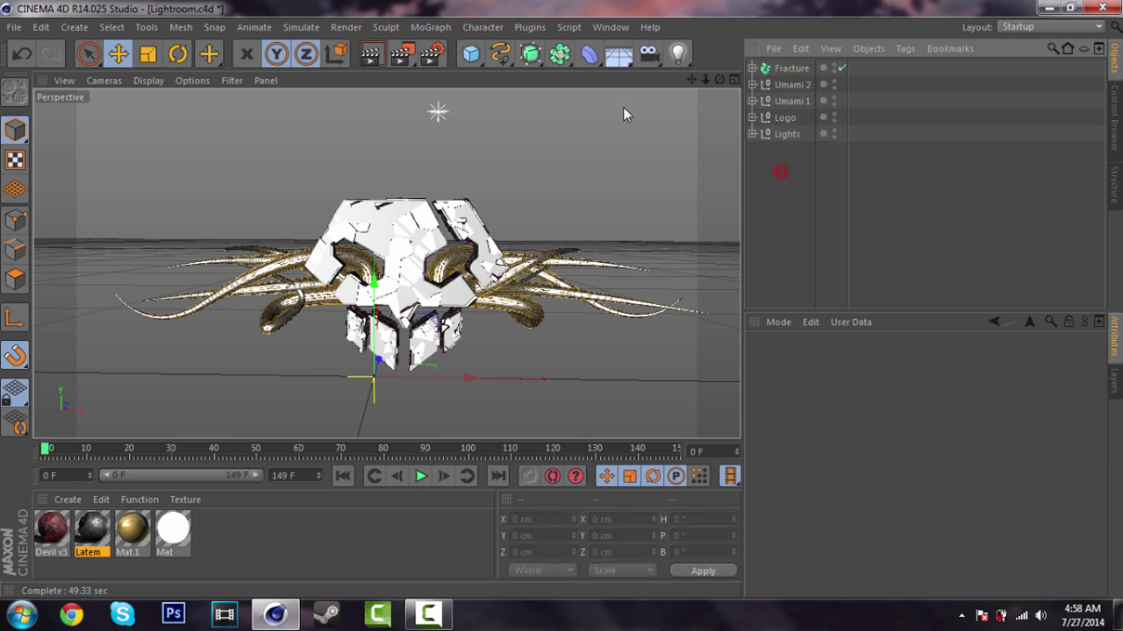
Add an Atom Array object and make the Logo null its child
{"action": "left_click", "coordinate": [567, 55]}
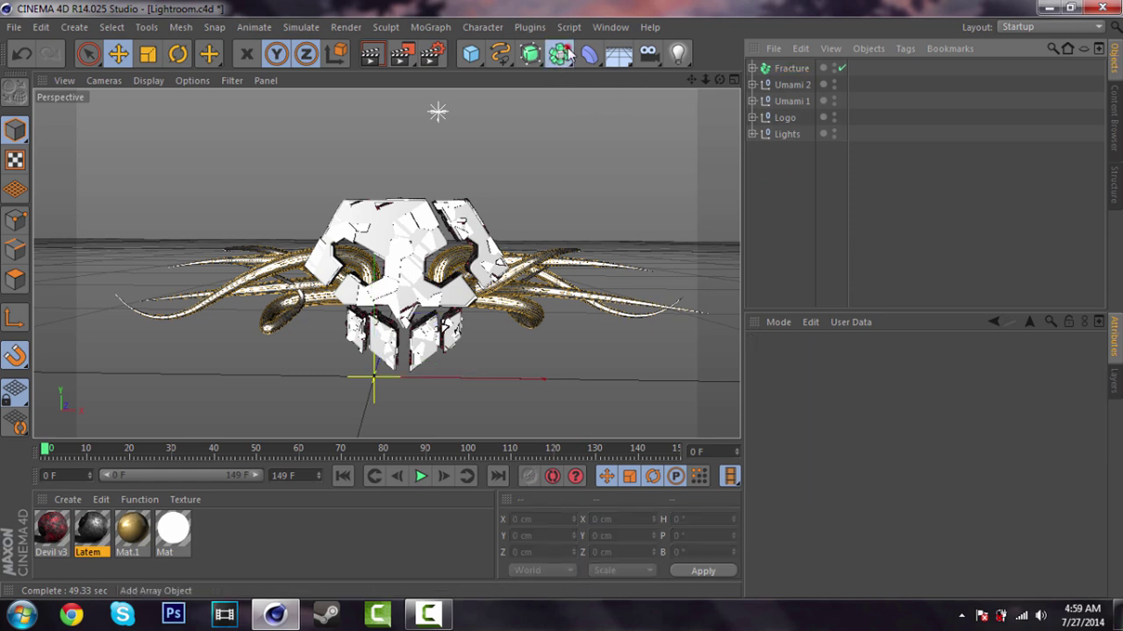
{"action": "left_click", "coordinate": [739, 88]}
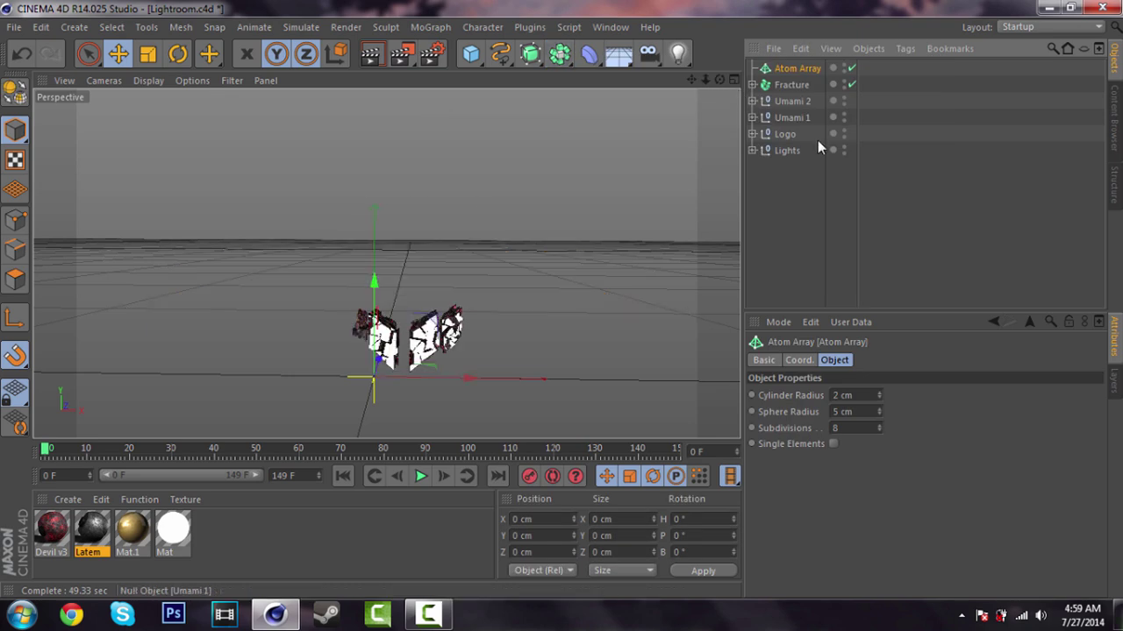
{"action": "left_click", "coordinate": [790, 137]}
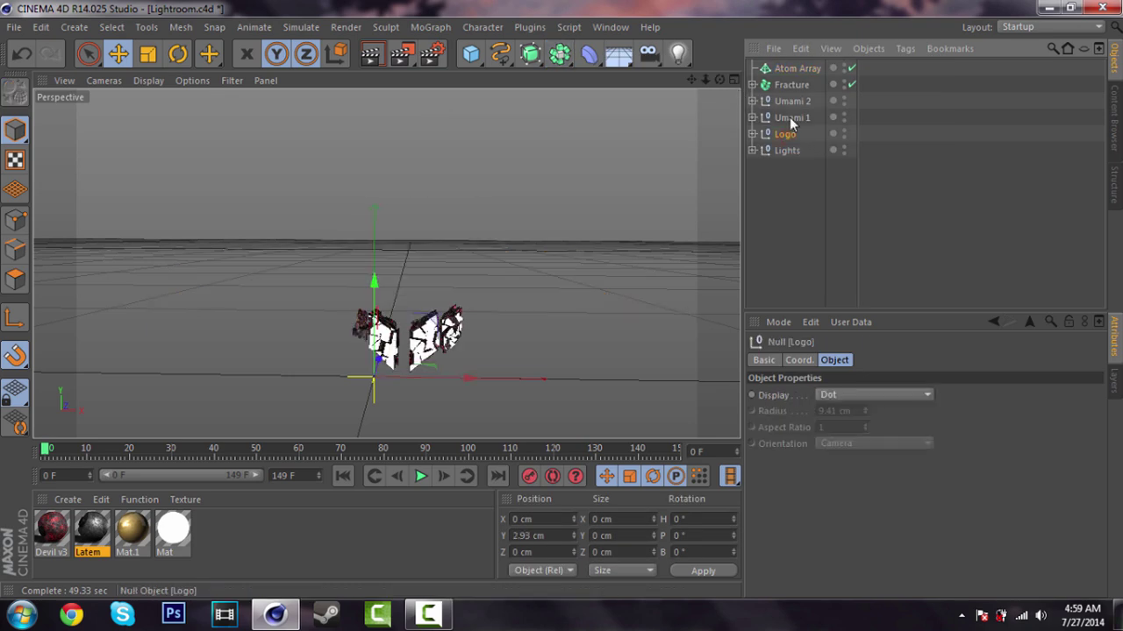
{"action": "left_click_drag", "start_coordinate": [785, 135], "coordinate": [781, 73]}
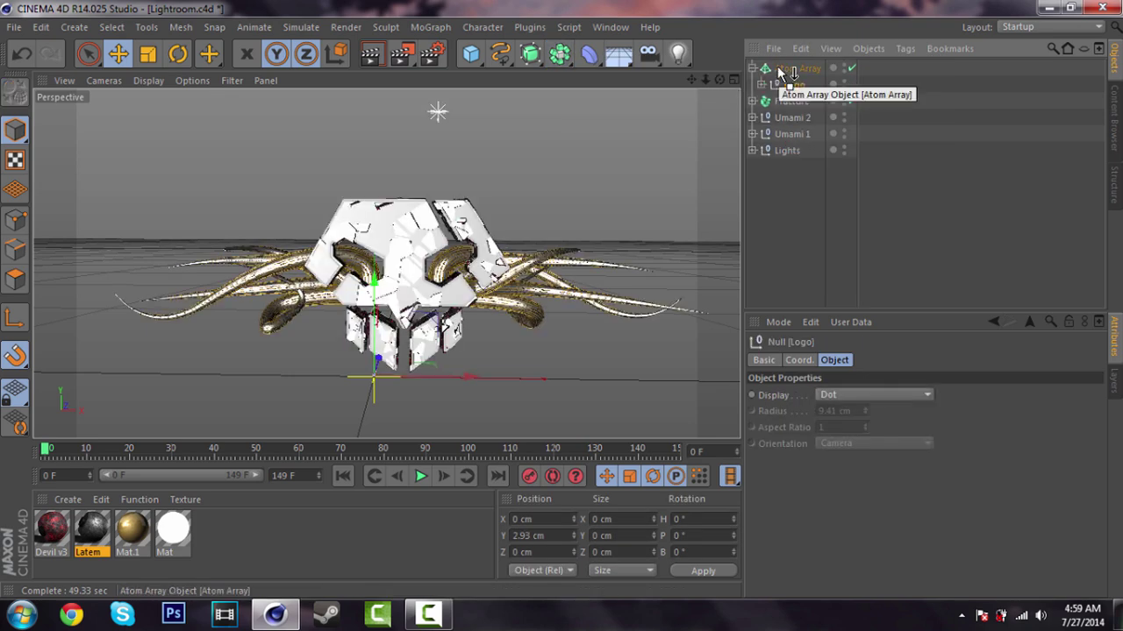
Apply the gold Mat.1 material to the Atom Array object
{"action": "left_click", "coordinate": [783, 70]}
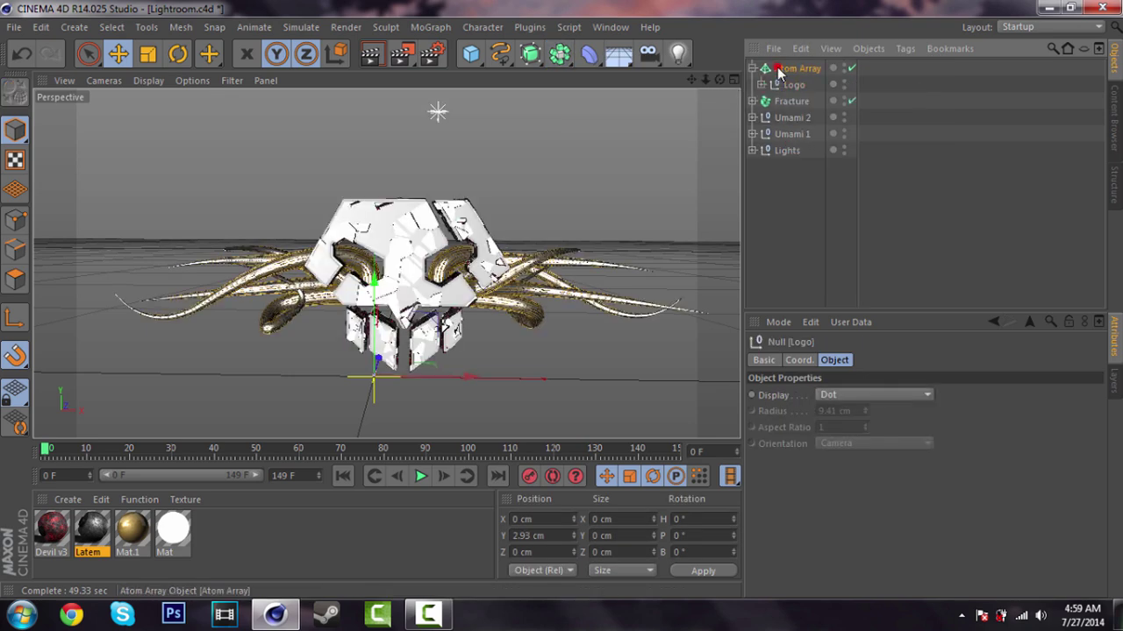
{"action": "left_click", "coordinate": [131, 530]}
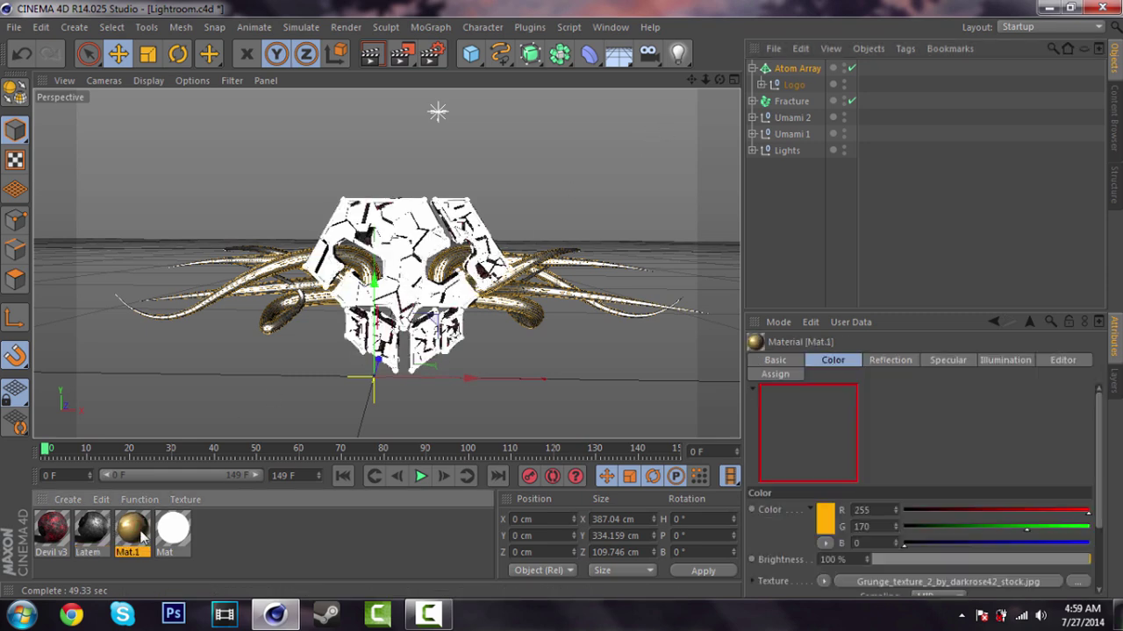
{"action": "left_click_drag", "start_coordinate": [140, 536], "coordinate": [795, 71]}
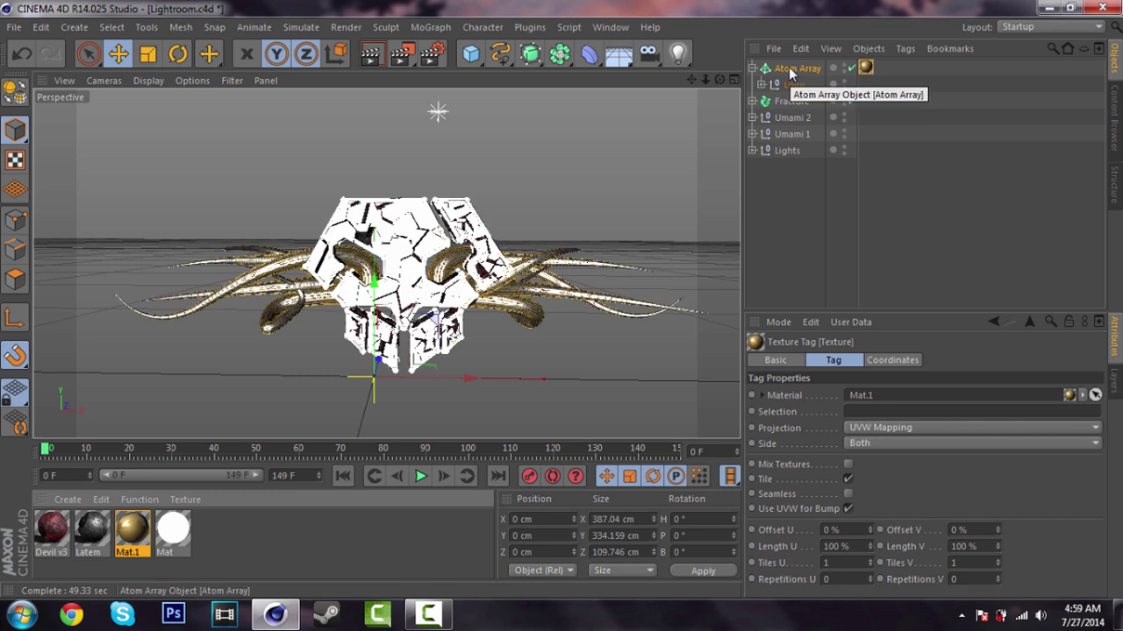
Set the Atom Array's cylinder radius to 1 cm, sphere radius to 1 cm and subdivisions to 10, and clear the selection
{"action": "left_click", "coordinate": [790, 72]}
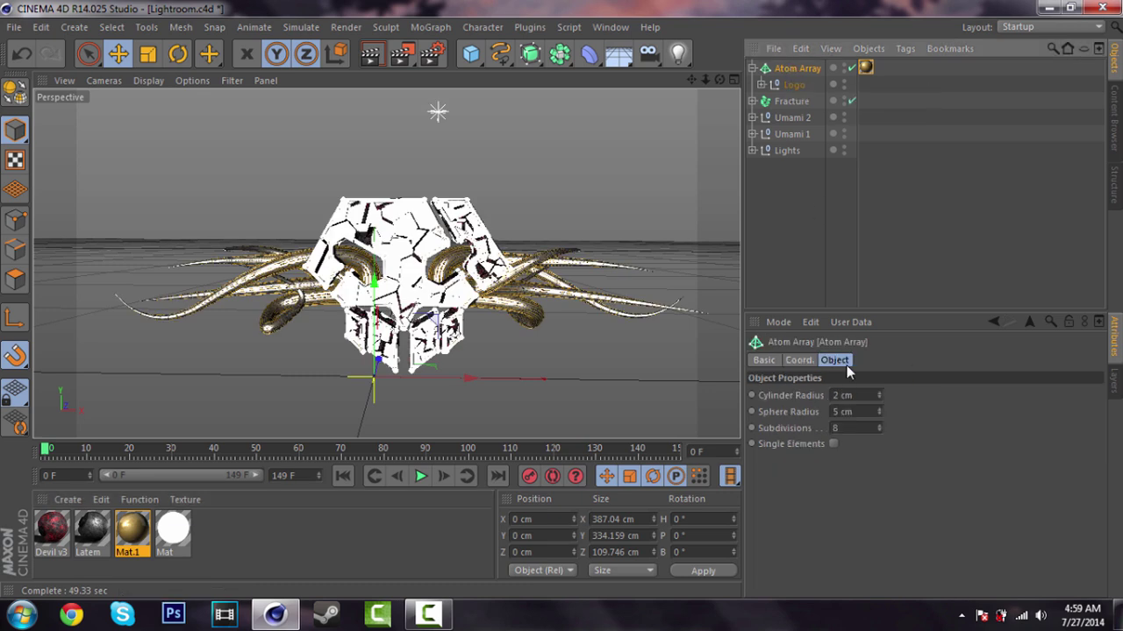
{"action": "double_click", "coordinate": [858, 395]}
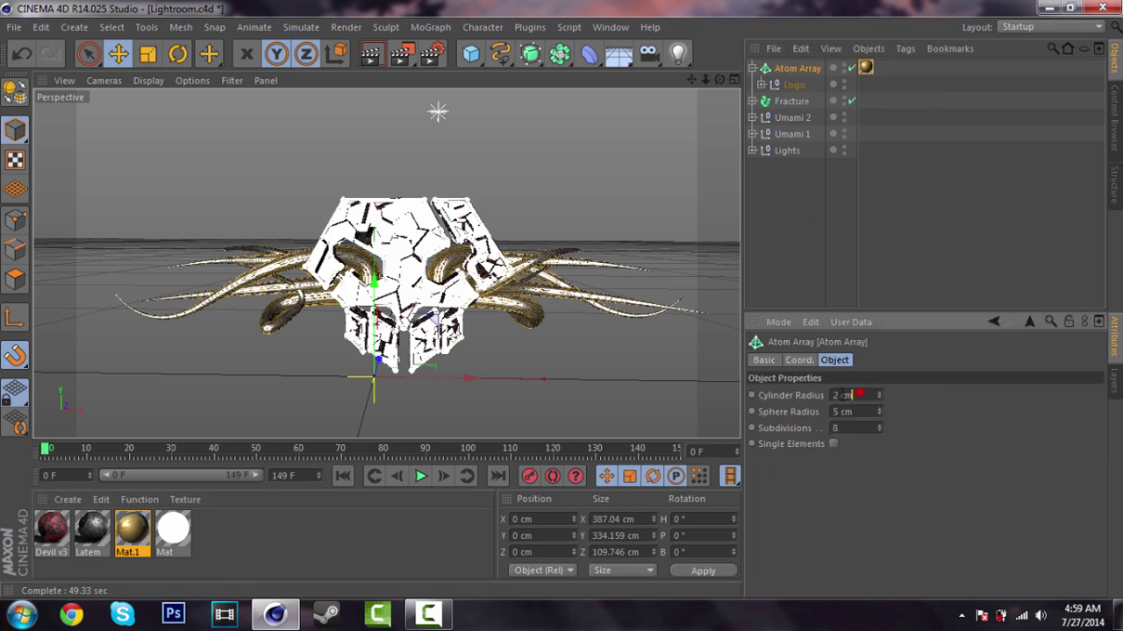
{"action": "type", "text": "1"}
{"action": "double_click", "coordinate": [858, 411]}
{"action": "type", "text": "1"}
{"action": "double_click", "coordinate": [837, 428]}
{"action": "type", "text": "10"}
{"action": "key", "text": "Return"}
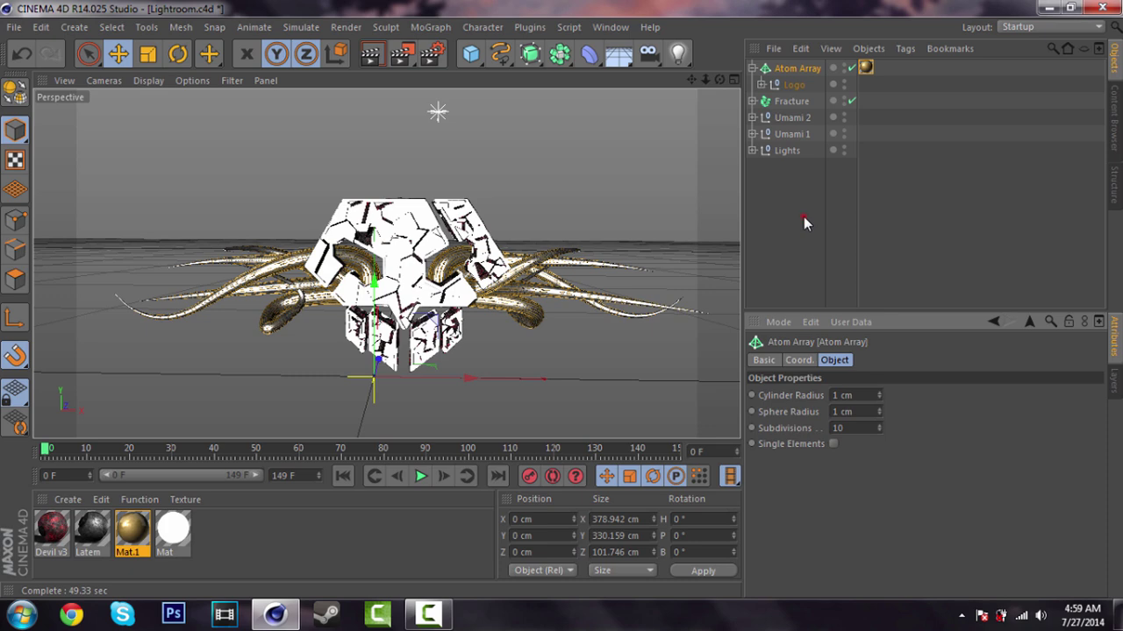
{"action": "left_click", "coordinate": [803, 219]}
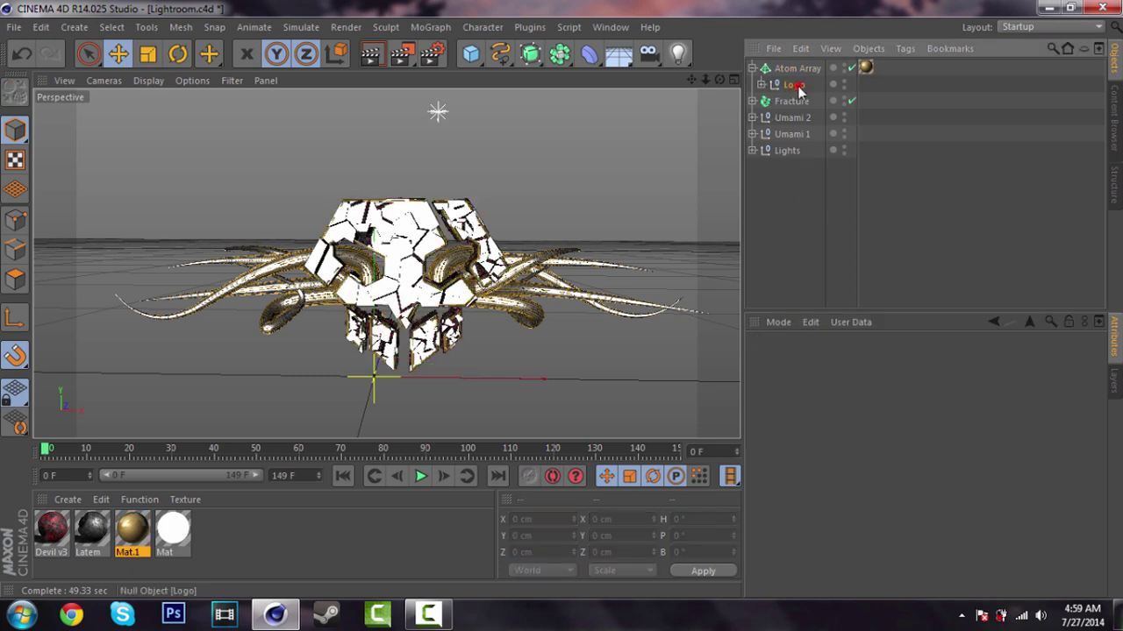
Hide the Logo null in both the editor and the render, and collapse the Atom Array hierarchy
{"action": "left_click", "coordinate": [789, 85]}
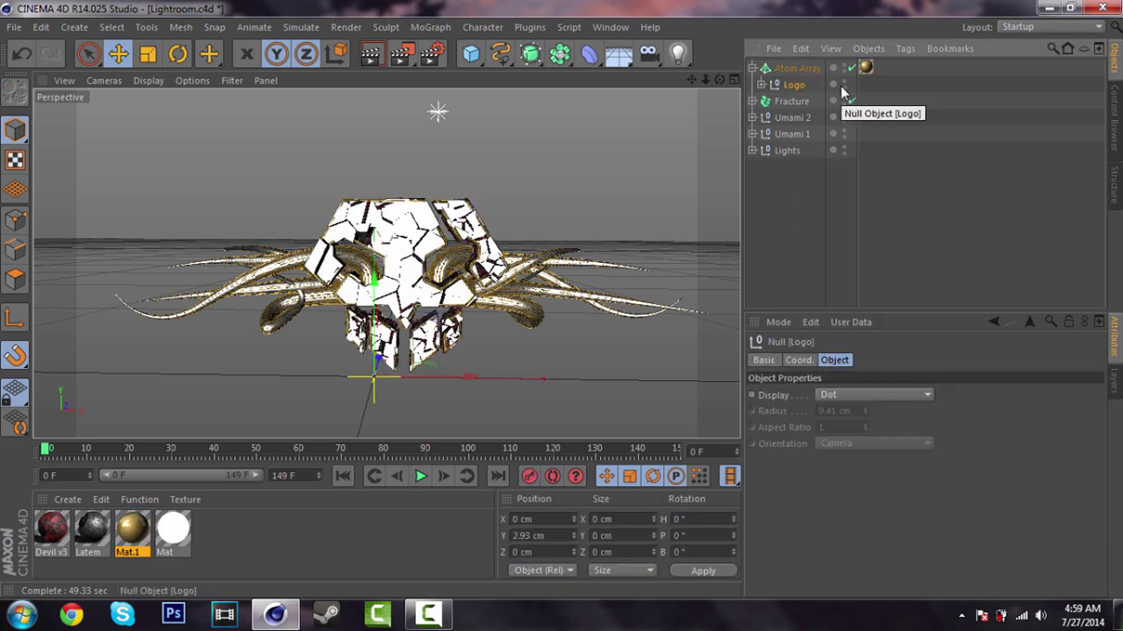
{"action": "left_click", "coordinate": [844, 82]}
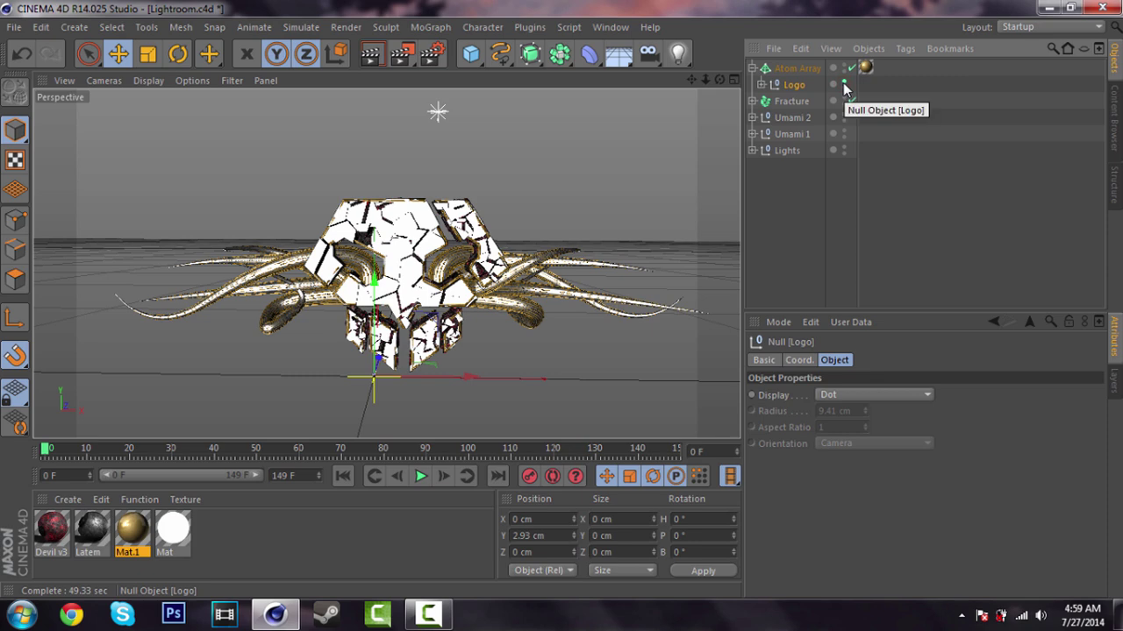
{"action": "left_click", "coordinate": [843, 82]}
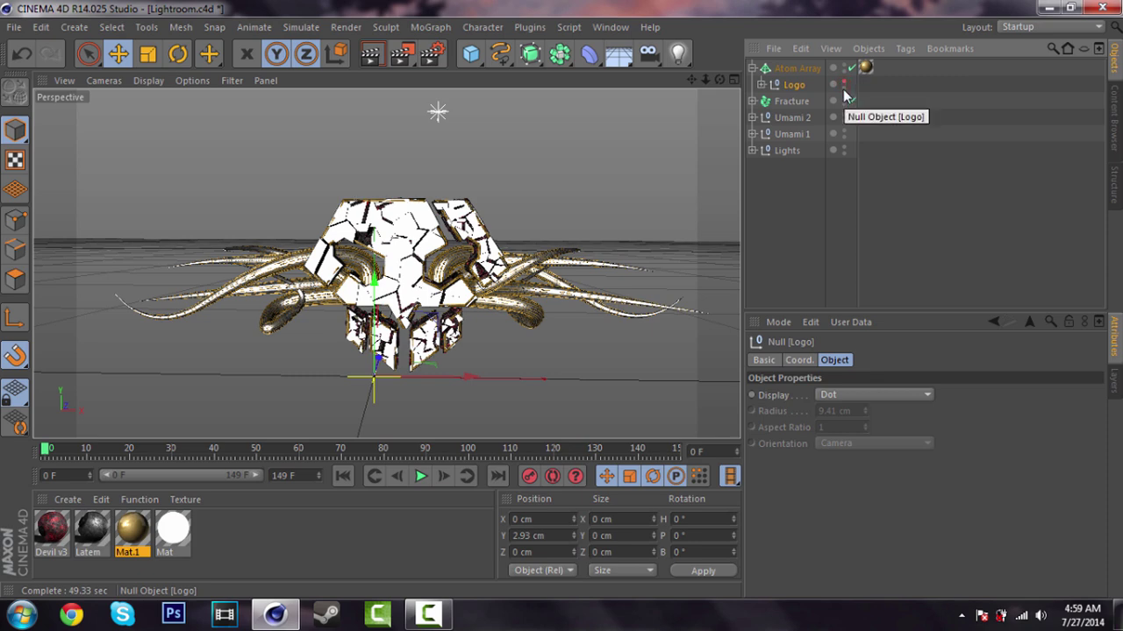
{"action": "left_click", "coordinate": [844, 88]}
{"action": "left_click", "coordinate": [805, 219]}
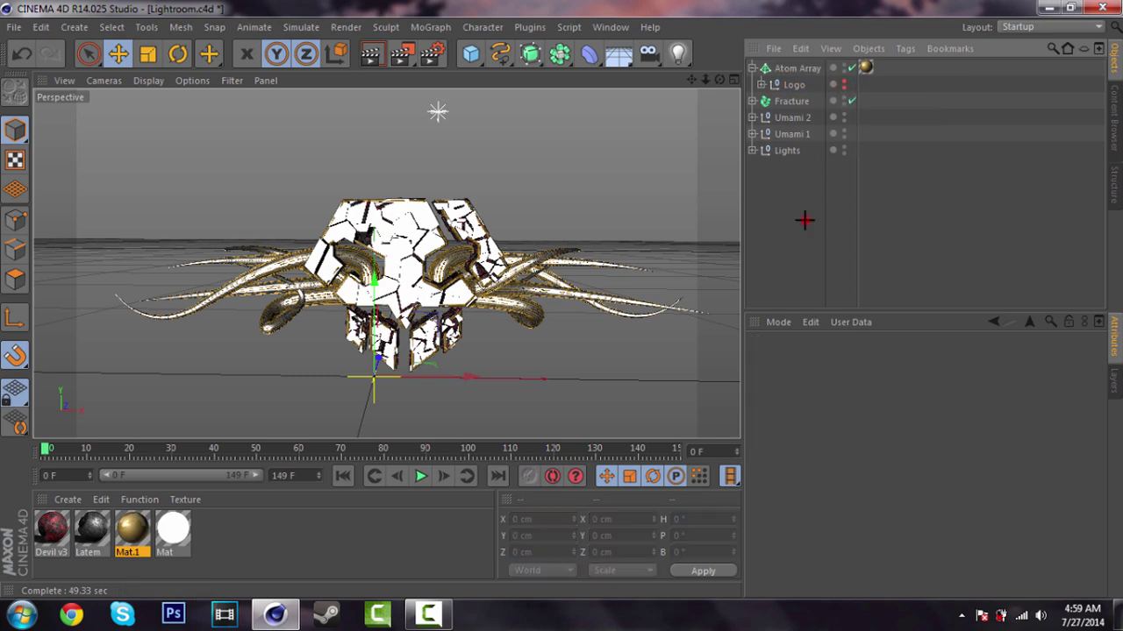
{"action": "left_click", "coordinate": [752, 68]}
Duplicate the Fracture object and rename the copy Fracture 2
{"action": "left_click", "coordinate": [756, 86]}
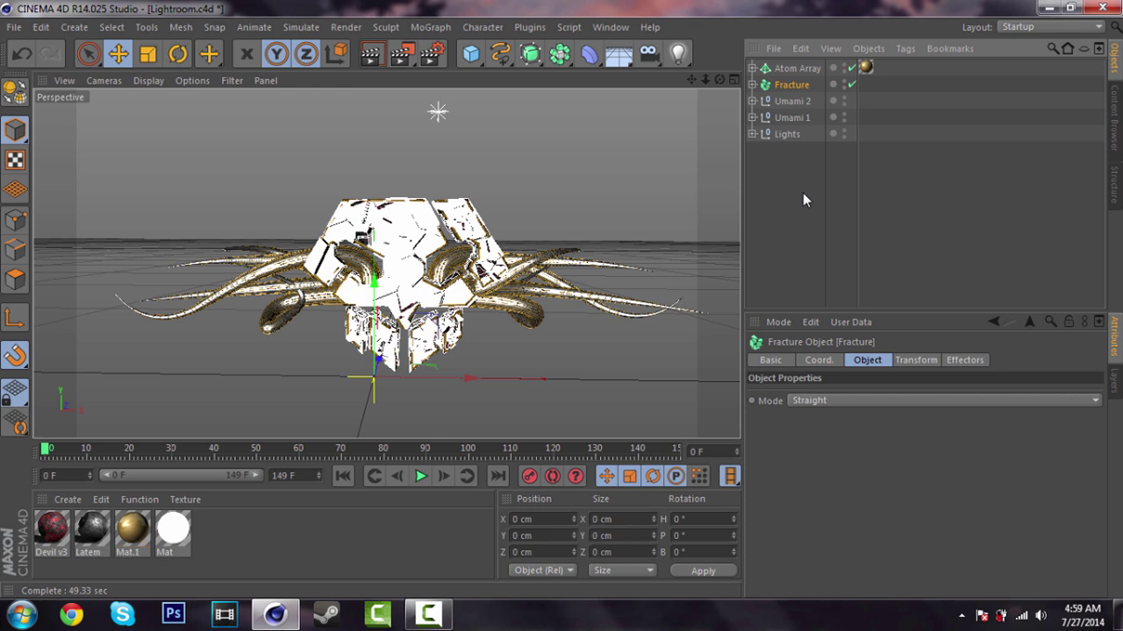
{"action": "key", "text": "ctrl+c"}
{"action": "key", "text": "ctrl+v"}
{"action": "double_click", "coordinate": [797, 67]}
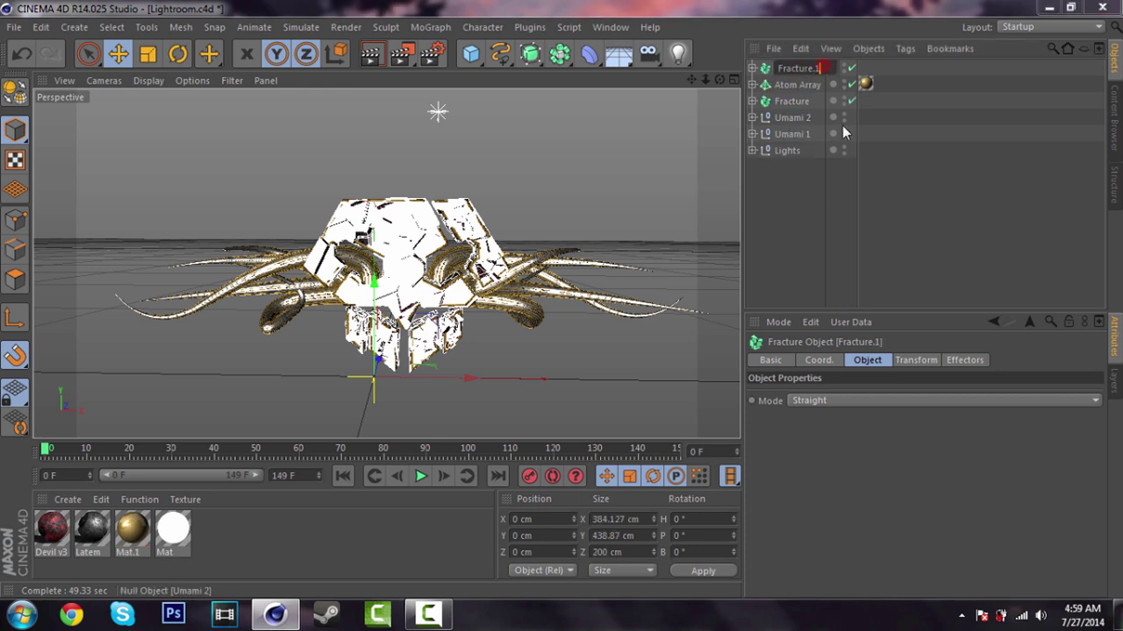
{"action": "key", "text": "Return"}
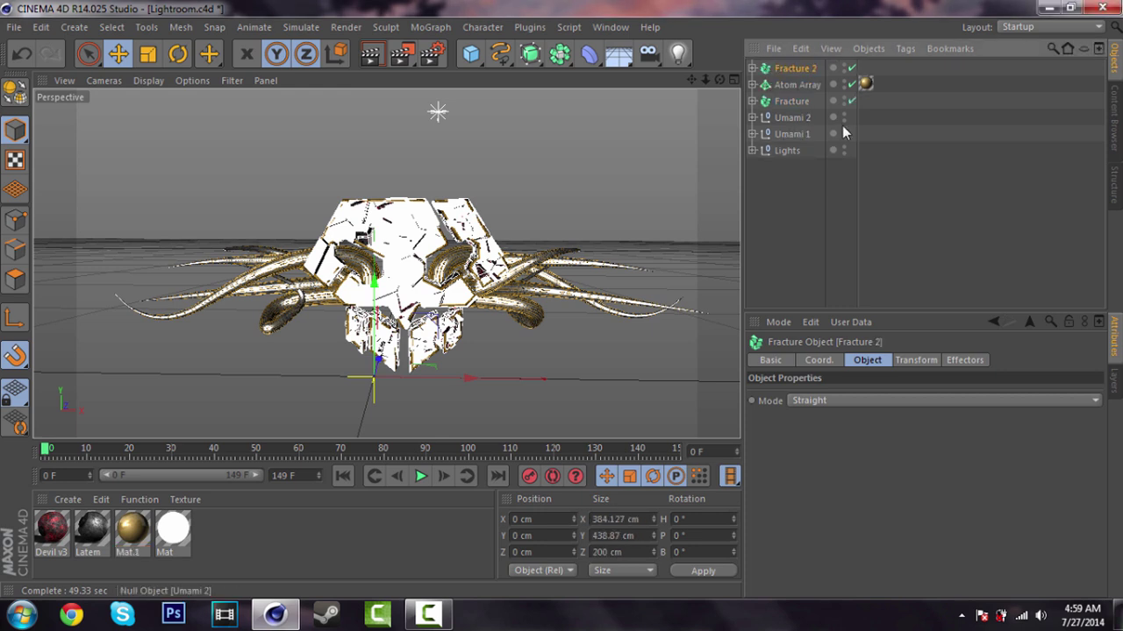
Set the strength of the Random effector inside Fracture 2 to 100 % and collapse the hierarchy
{"action": "left_click", "coordinate": [752, 68]}
{"action": "left_click", "coordinate": [791, 85]}
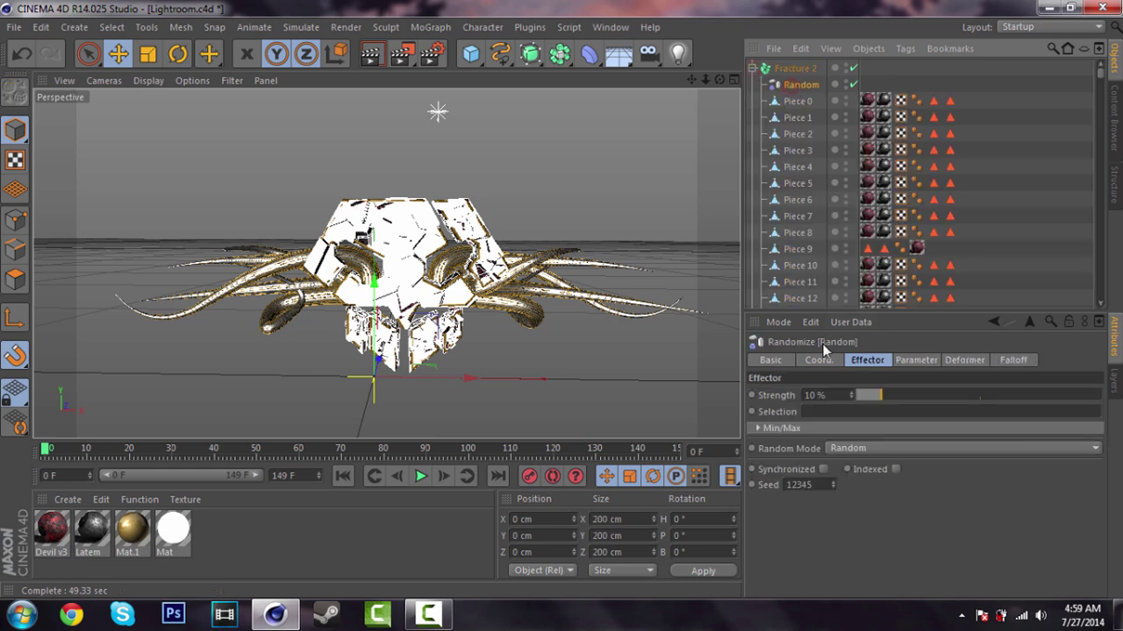
{"action": "double_click", "coordinate": [818, 394]}
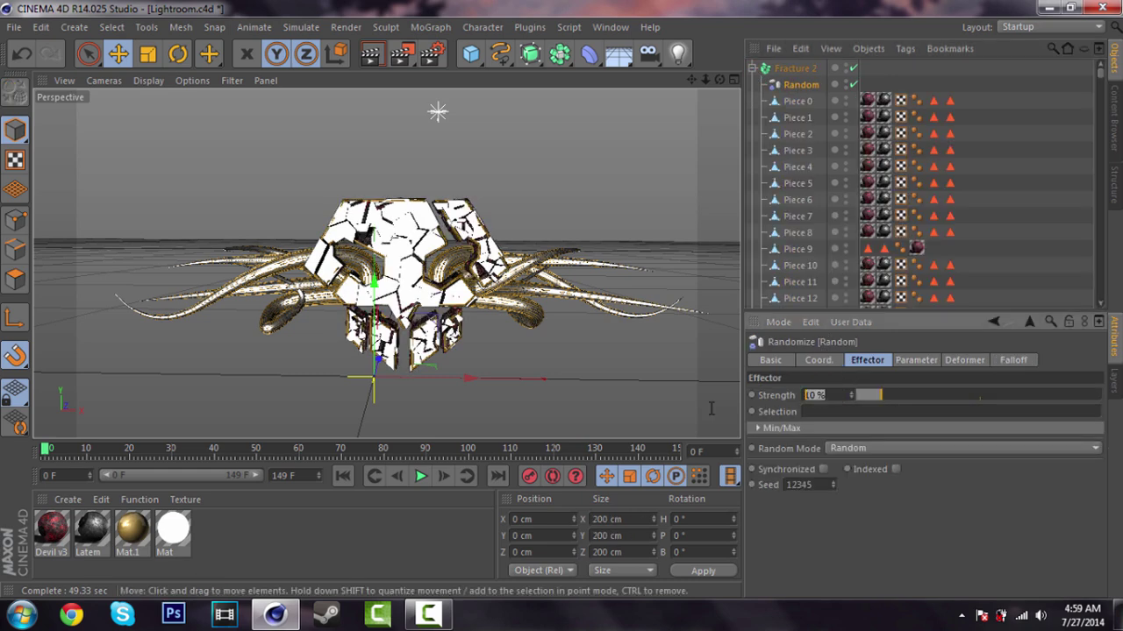
{"action": "type", "text": "100"}
{"action": "key", "text": "Return"}
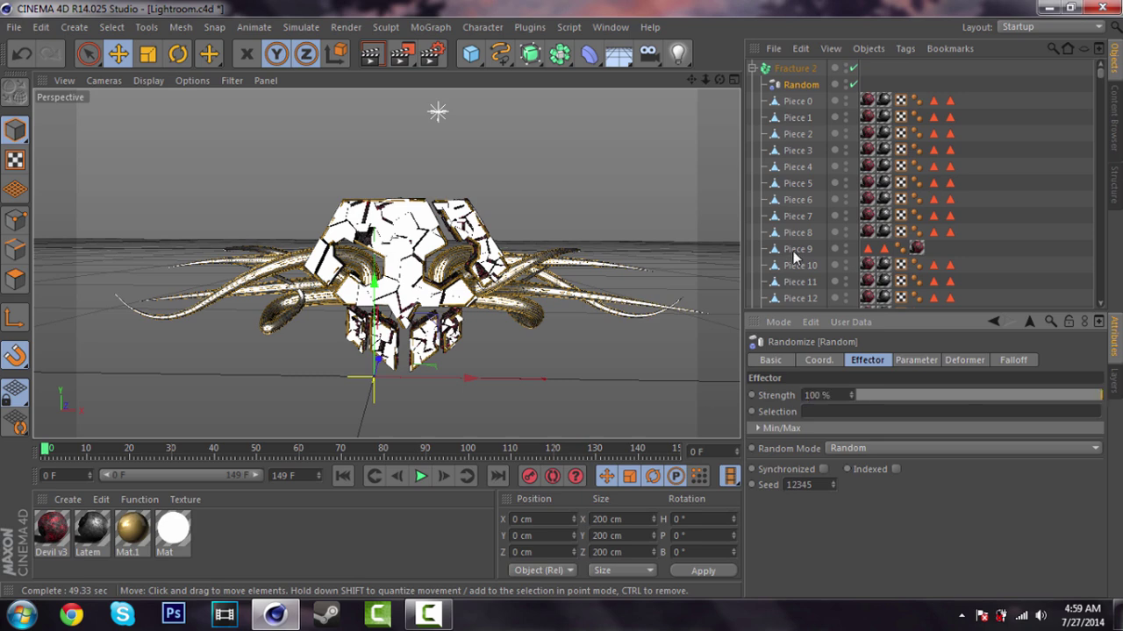
{"action": "left_click", "coordinate": [753, 68]}
Move Fracture 2 back along Z to about 64 cm in the Top view, return to the Perspective view and clear the selection
{"action": "left_click", "coordinate": [772, 70]}
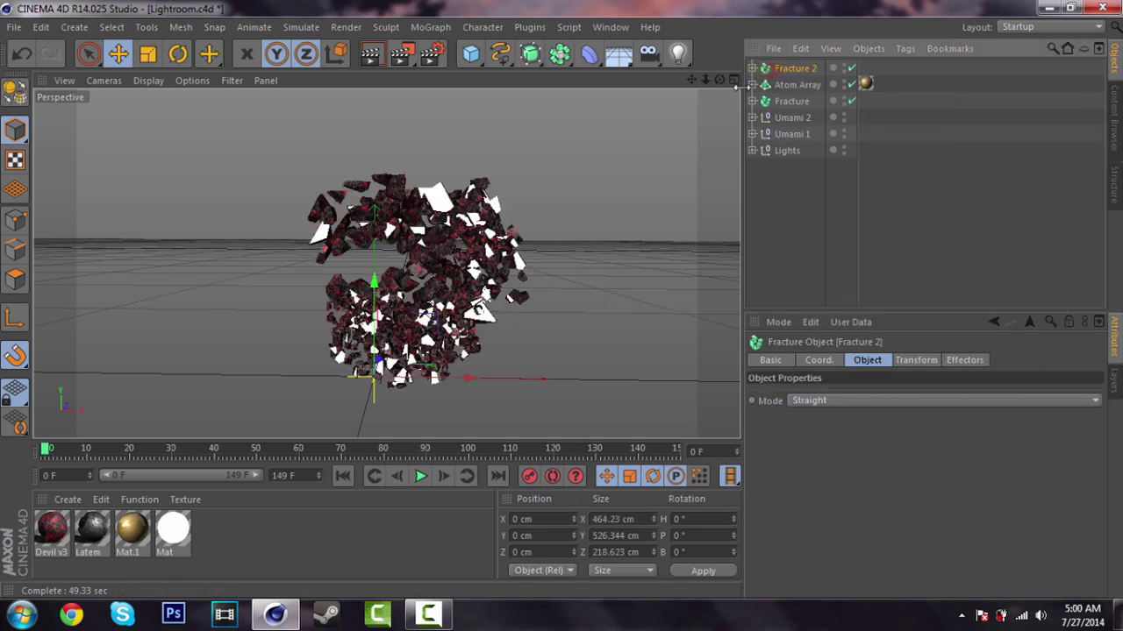
{"action": "left_click", "coordinate": [732, 79]}
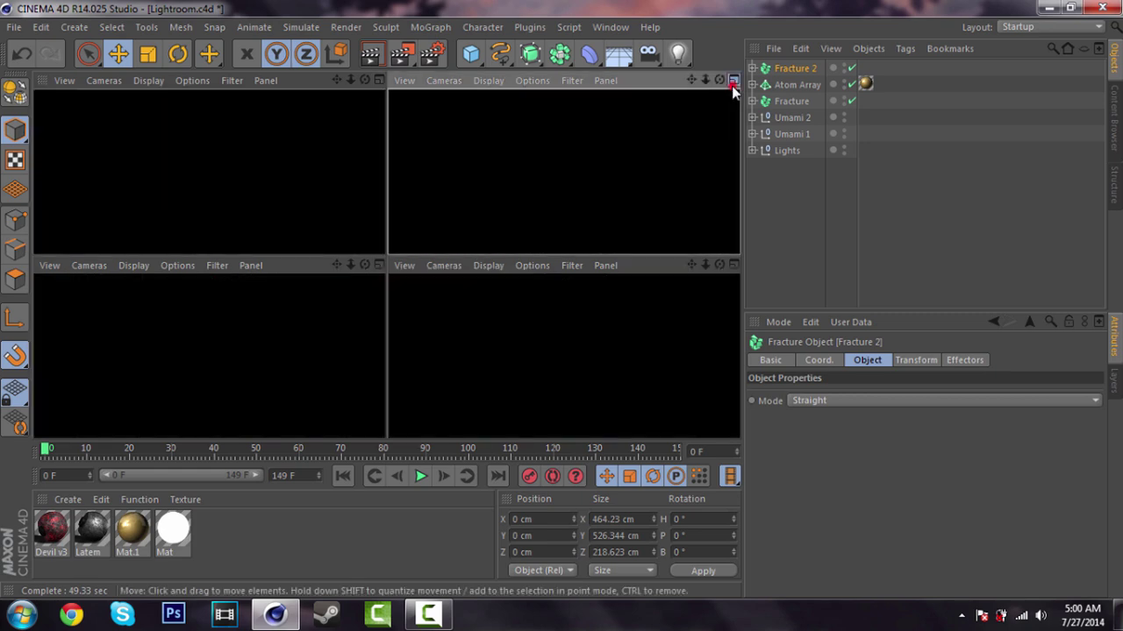
{"action": "left_click", "coordinate": [733, 81]}
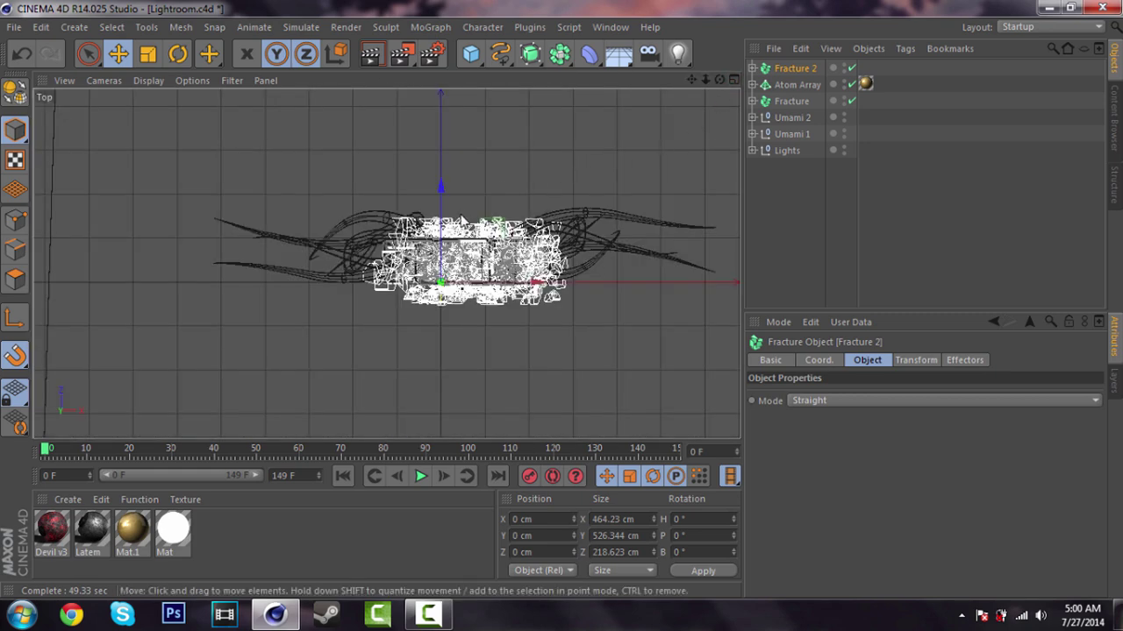
{"action": "scroll", "coordinate": [498, 290], "scroll_direction": "up", "scroll_amount": 4}
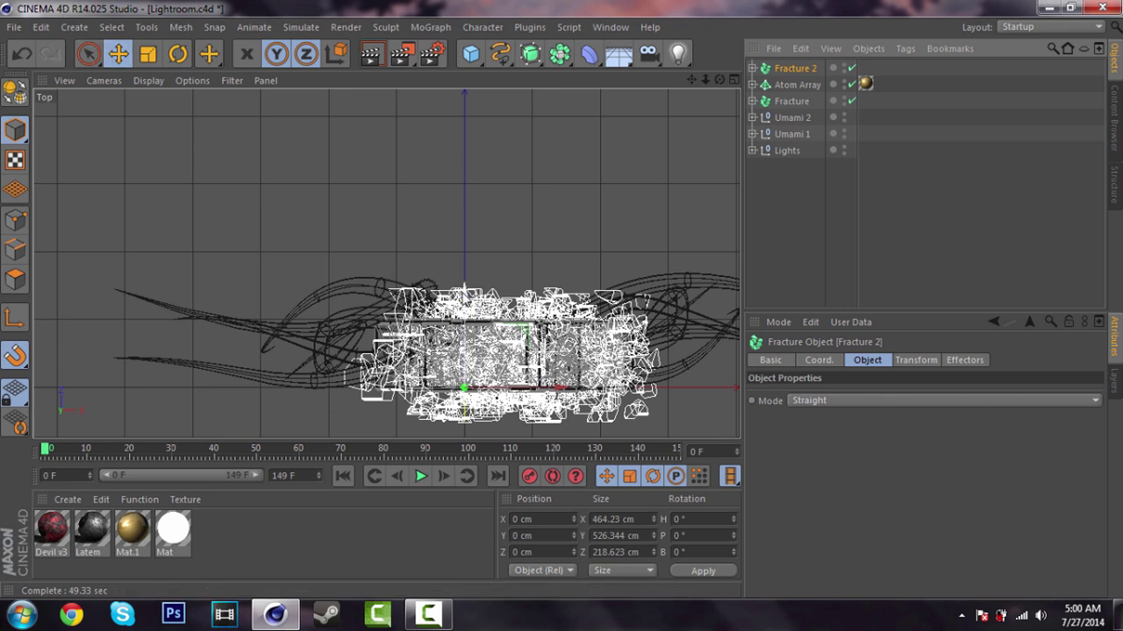
{"action": "left_click_drag", "start_coordinate": [465, 298], "coordinate": [464, 276]}
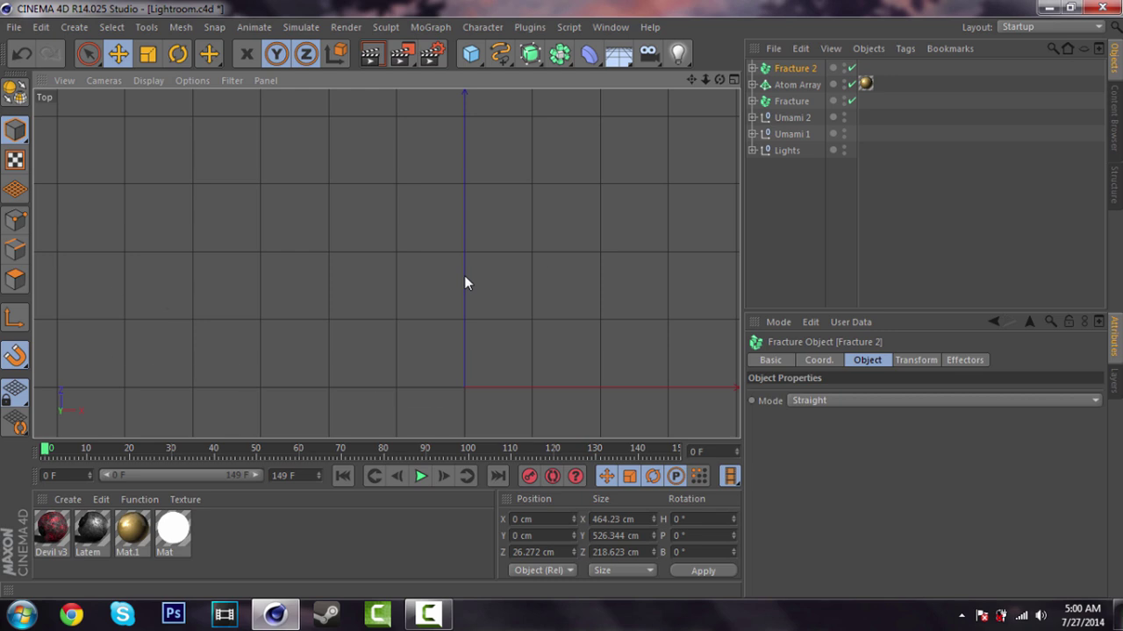
{"action": "left_click_drag", "start_coordinate": [464, 286], "coordinate": [465, 275]}
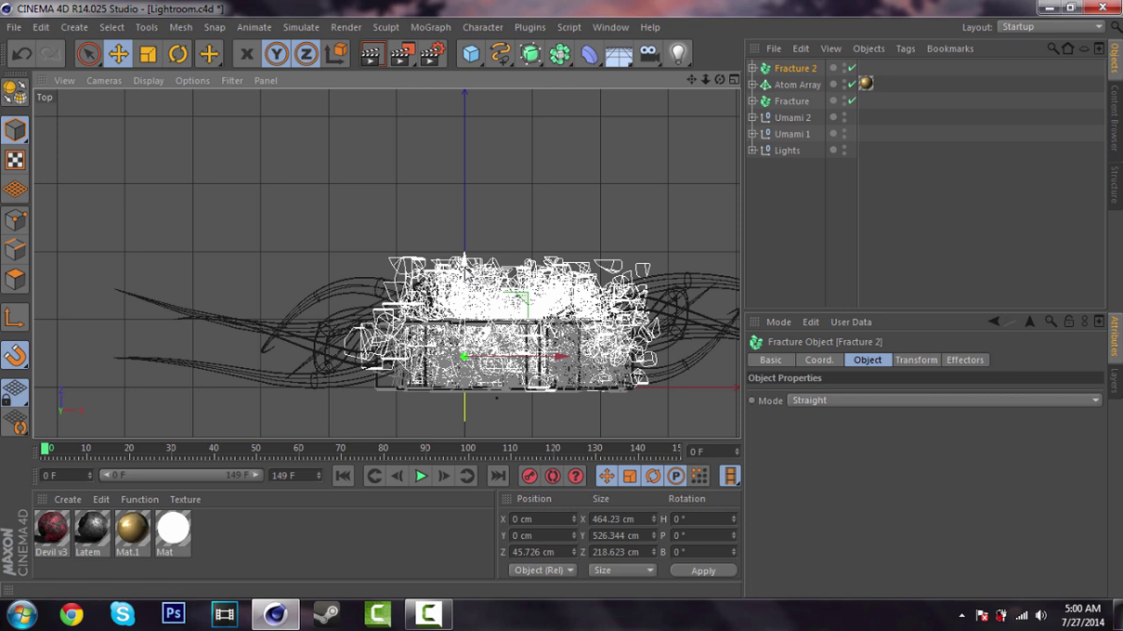
{"action": "left_click_drag", "start_coordinate": [463, 259], "coordinate": [466, 255]}
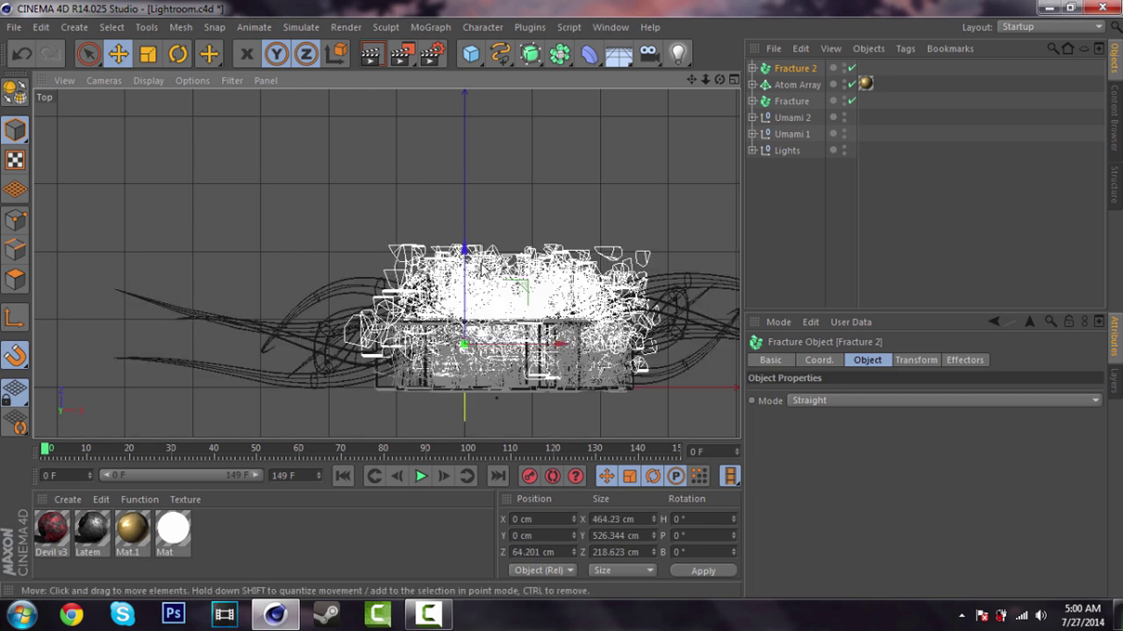
{"action": "key", "text": "F1"}
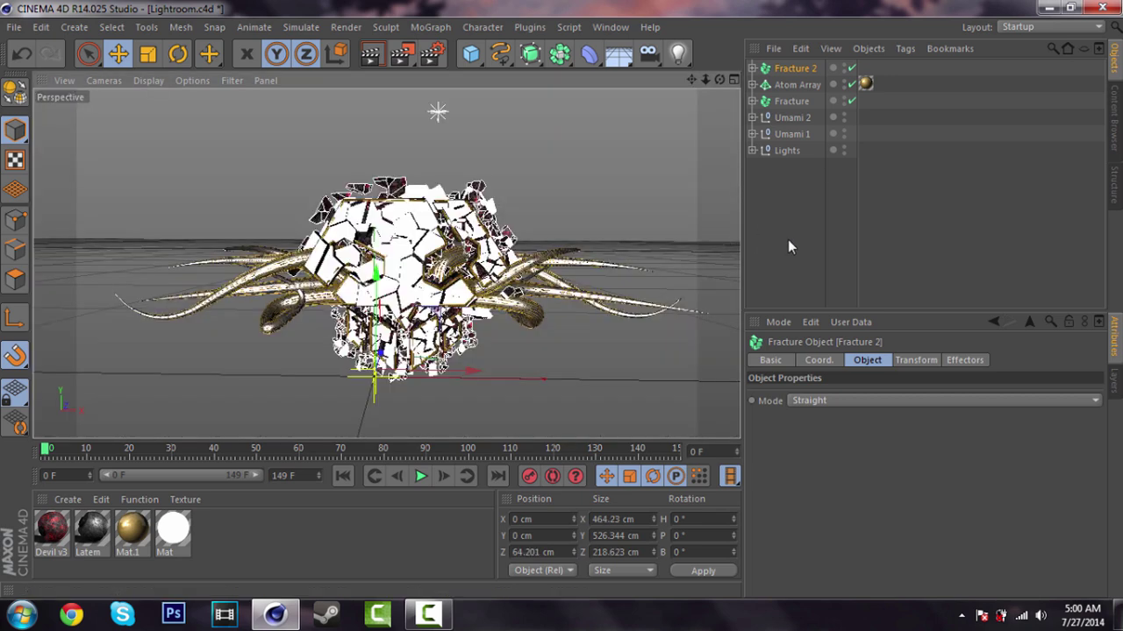
{"action": "left_click", "coordinate": [779, 246]}
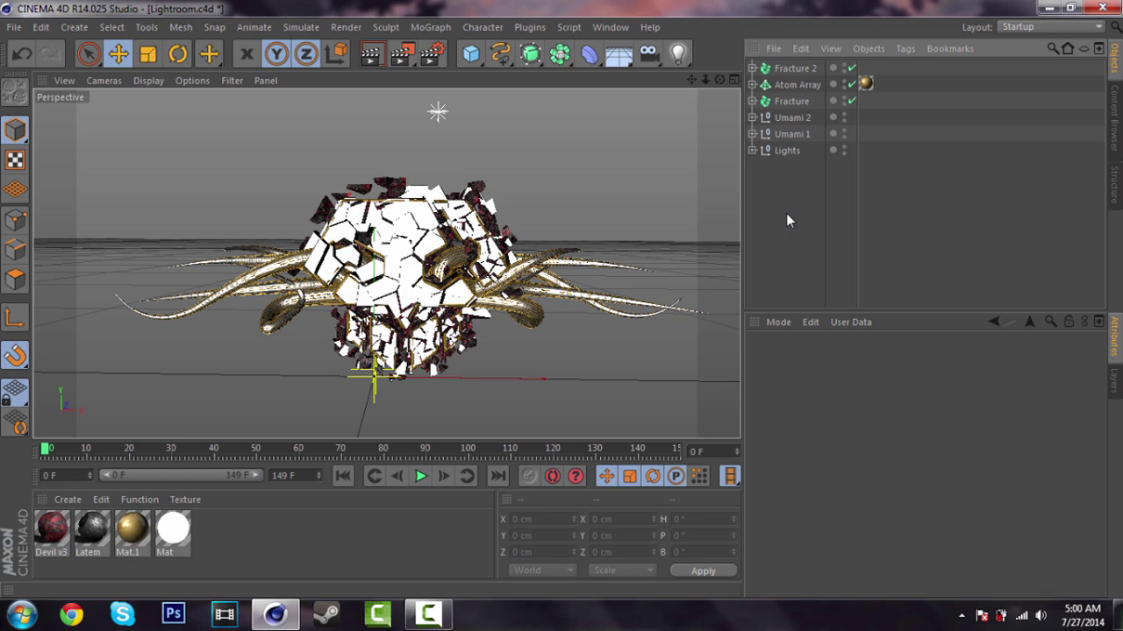
Set the render output size to 1920 x 1080 pixels in the render settings
{"action": "left_click", "coordinate": [436, 55]}
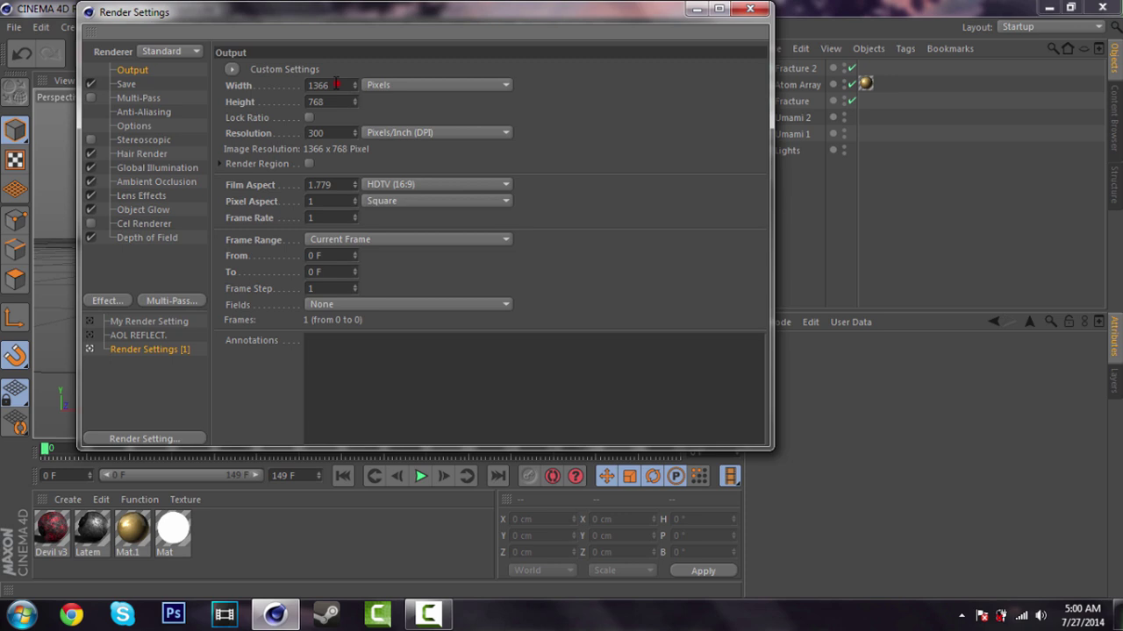
{"action": "double_click", "coordinate": [335, 84]}
{"action": "type", "text": "1920"}
{"action": "key", "text": "Tab"}
{"action": "type", "text": "1080"}
{"action": "key", "text": "Return"}
Set the render's save file to "umami text" on the Desktop and close the render settings
{"action": "left_click", "coordinate": [126, 84]}
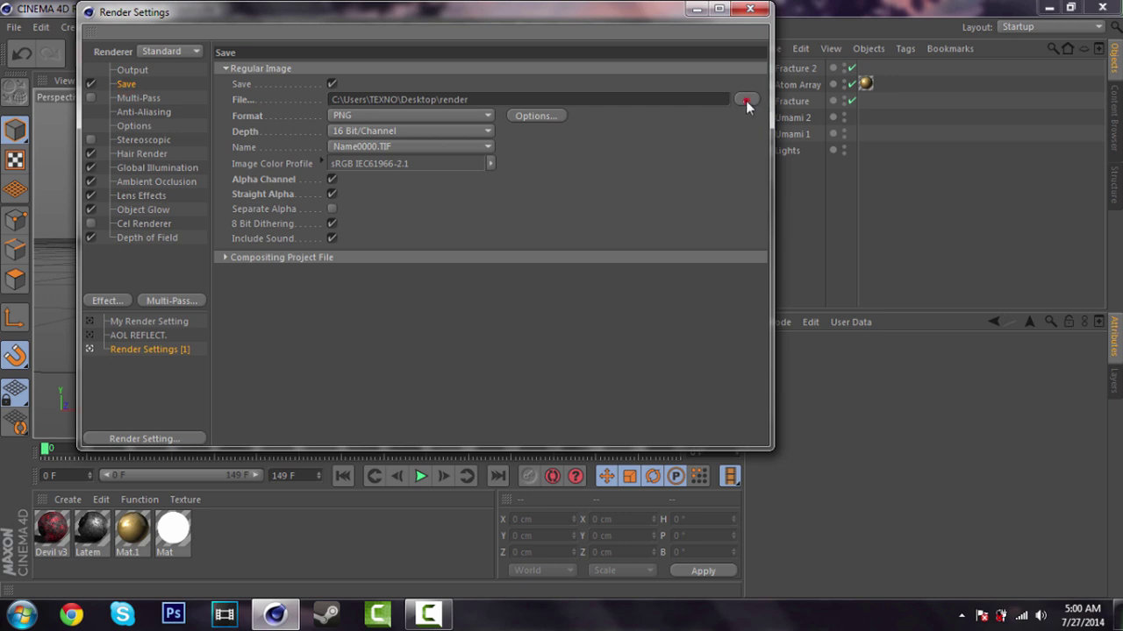
{"action": "left_click", "coordinate": [745, 100]}
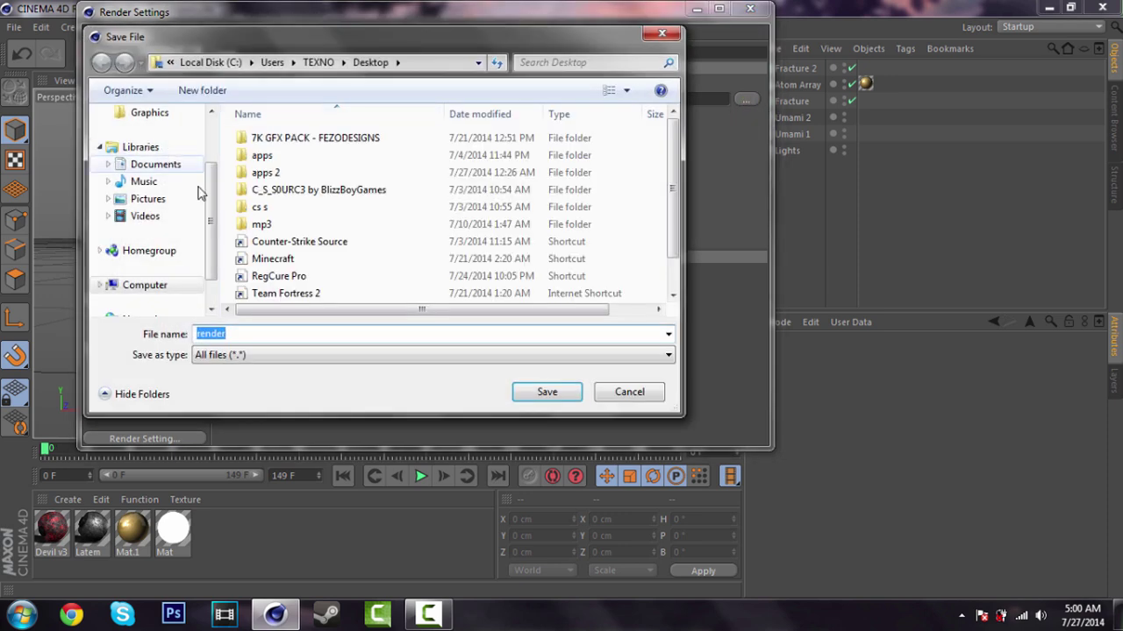
{"action": "scroll", "coordinate": [176, 193], "scroll_direction": "up", "scroll_amount": 2}
{"action": "left_click", "coordinate": [145, 136]}
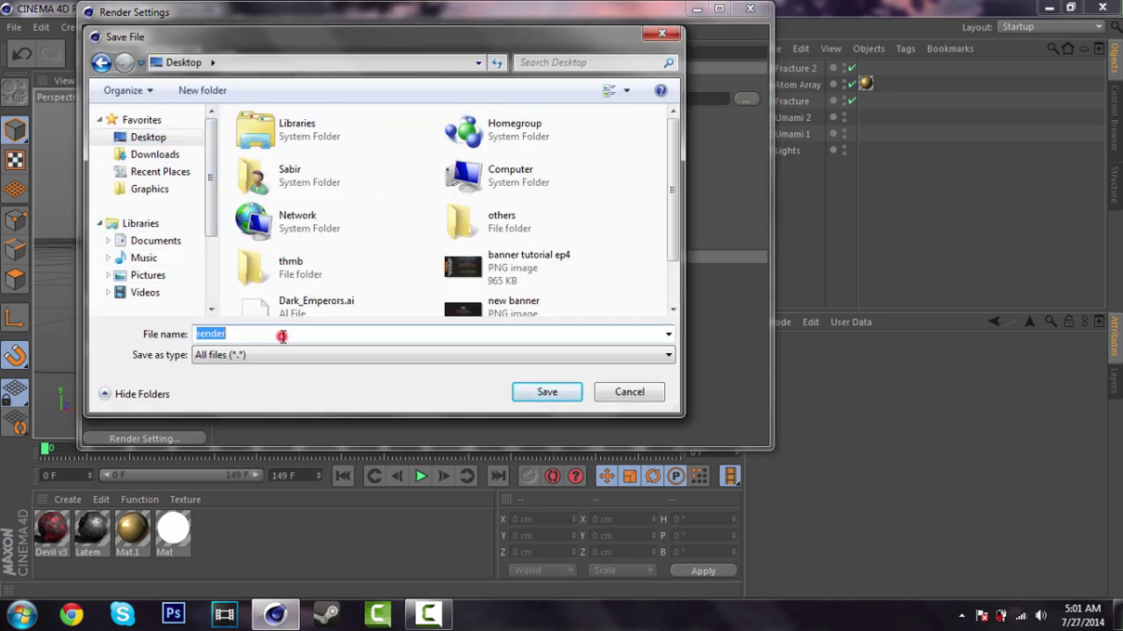
{"action": "type", "text": "umami"}
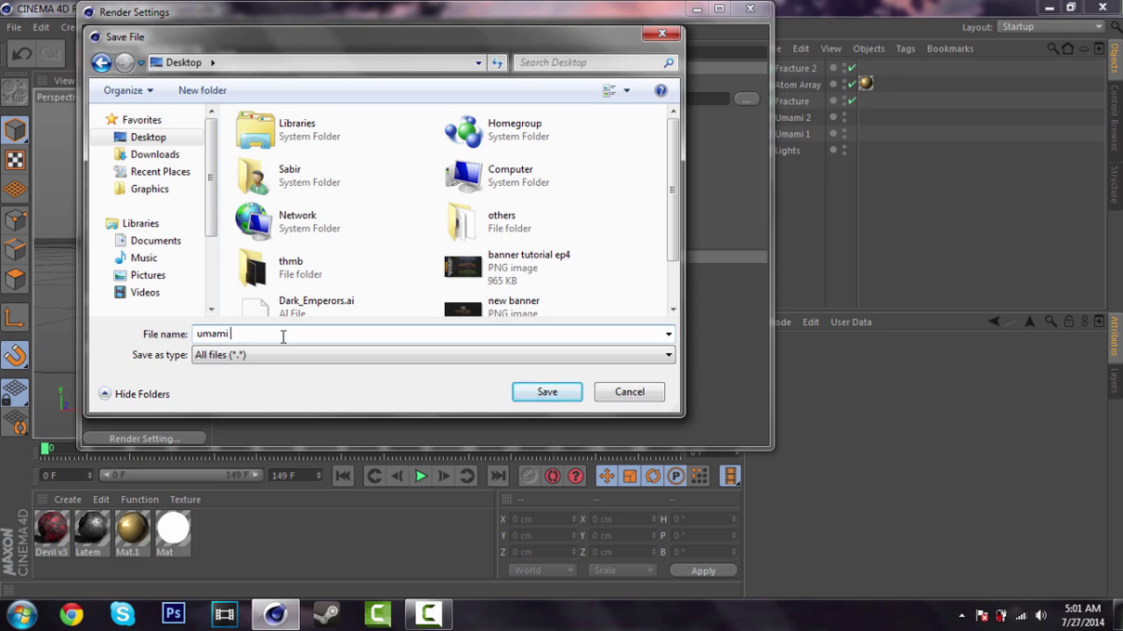
{"action": "type", "text": " text"}
{"action": "key", "text": "Return"}
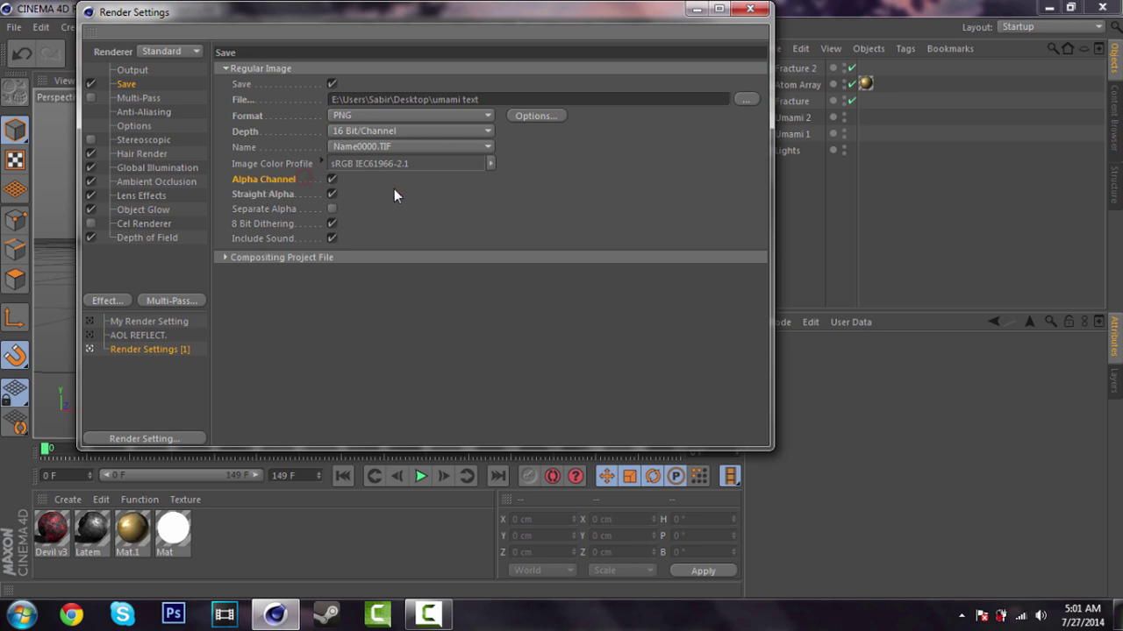
{"action": "left_click", "coordinate": [750, 9]}
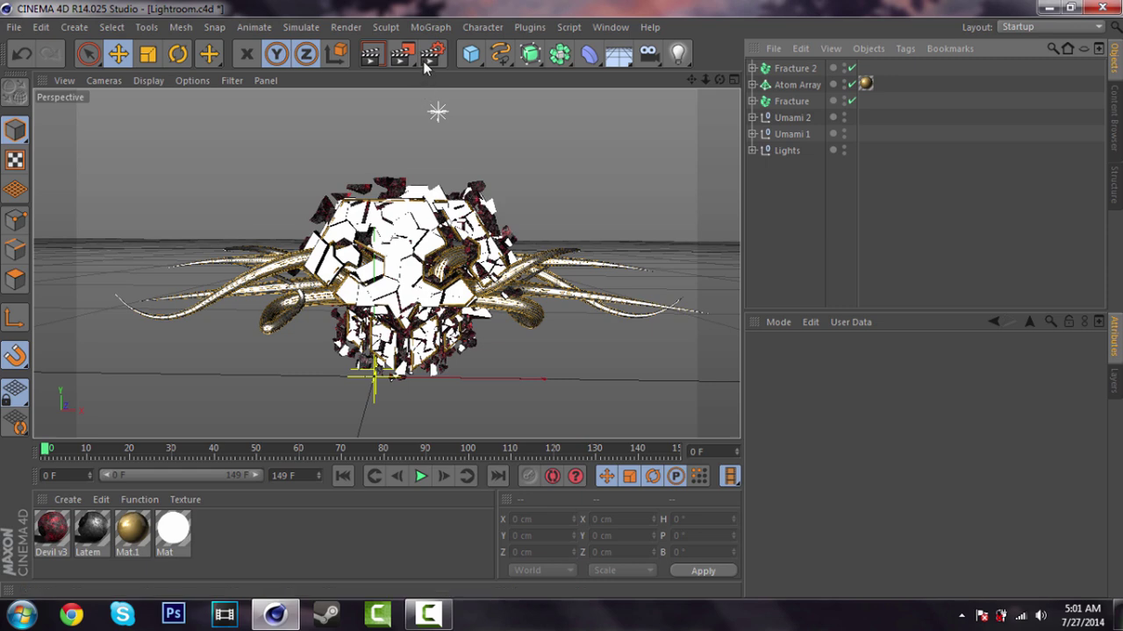
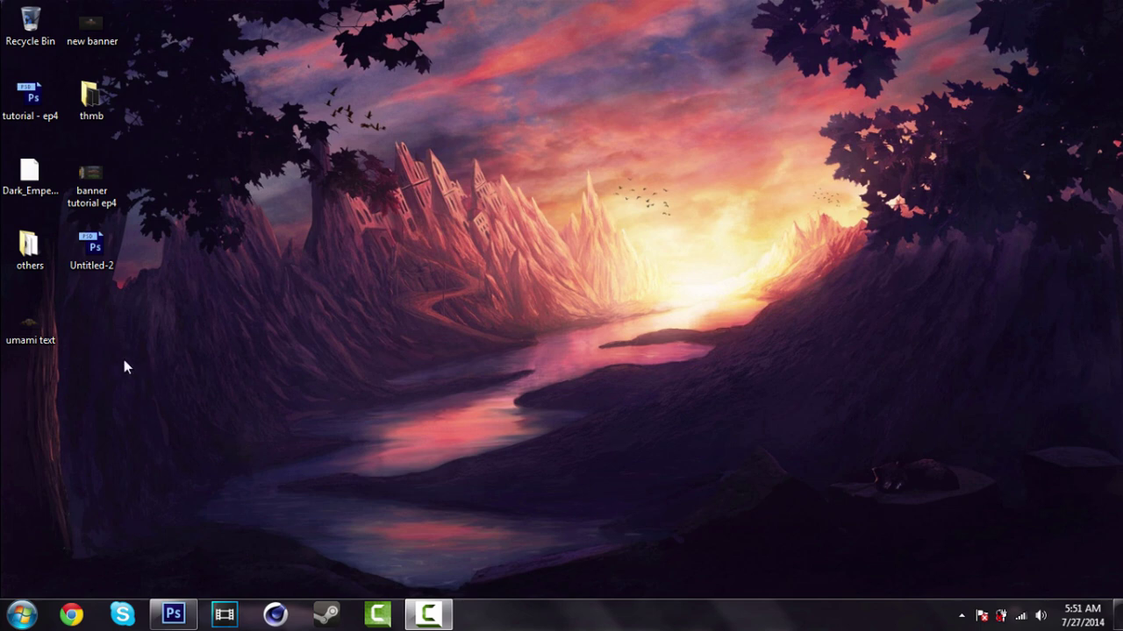
Open the rendered "umami text" image from the desktop to examine the finished skull logo
{"action": "double_click", "coordinate": [42, 328]}
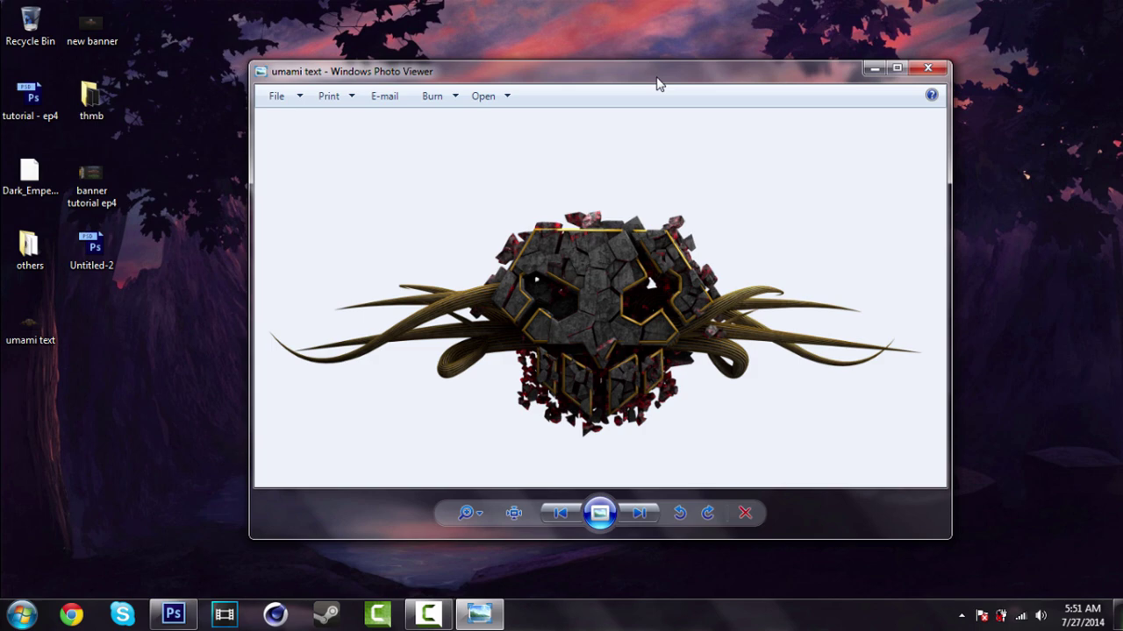
Enlarge the "umami text" render to full screen for inspection, restore the viewer's size and close it
{"action": "double_click", "coordinate": [658, 77]}
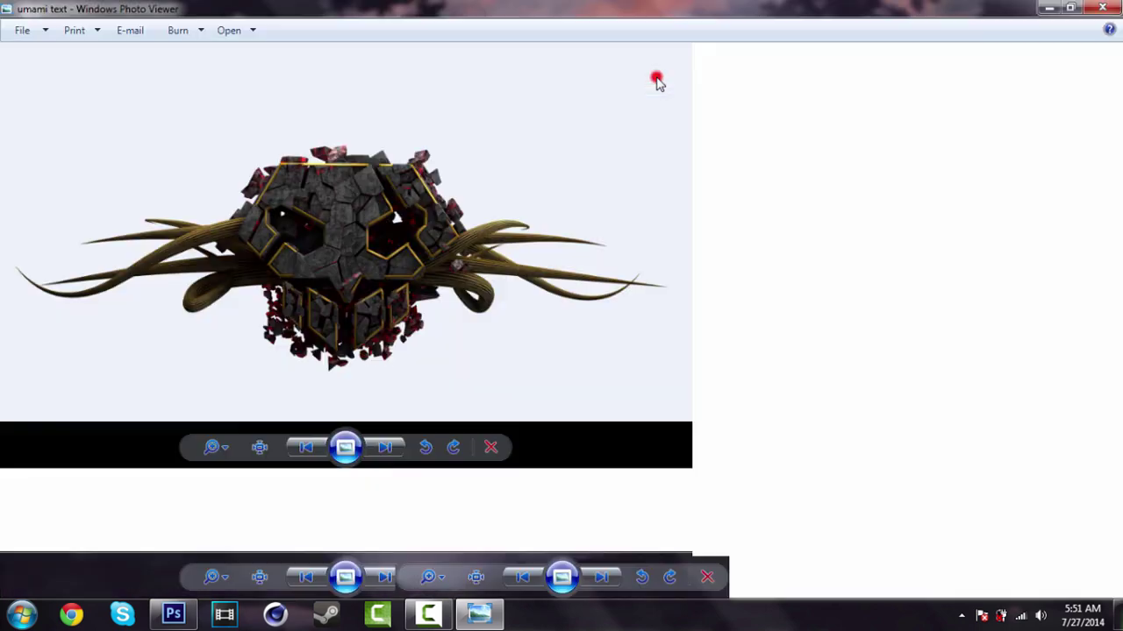
{"action": "double_click", "coordinate": [554, 14]}
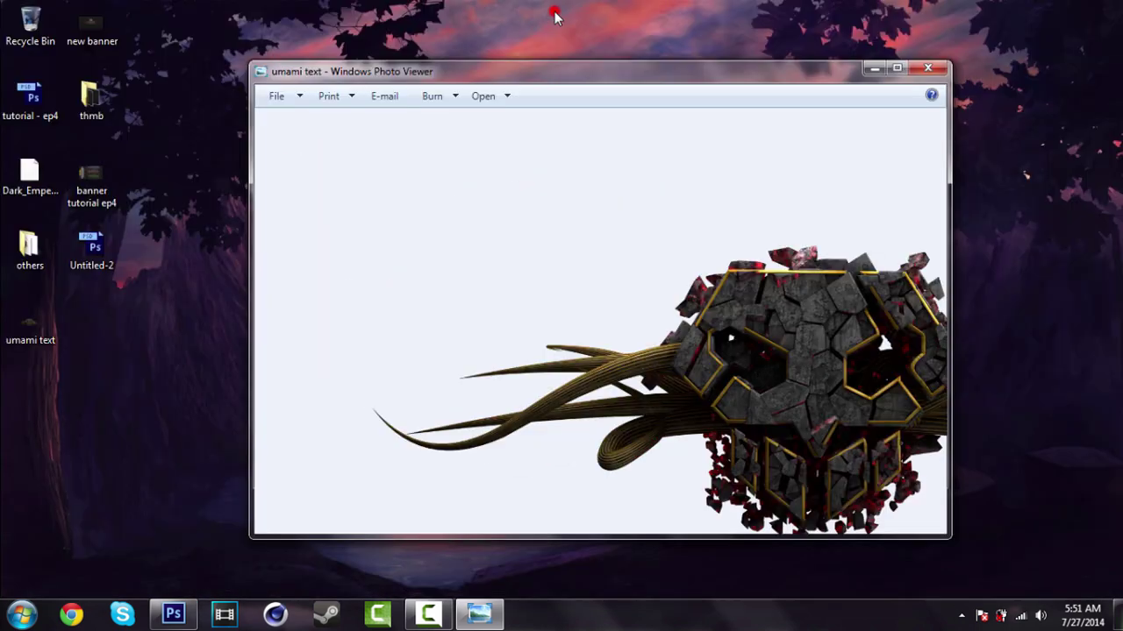
{"action": "left_click", "coordinate": [928, 68]}
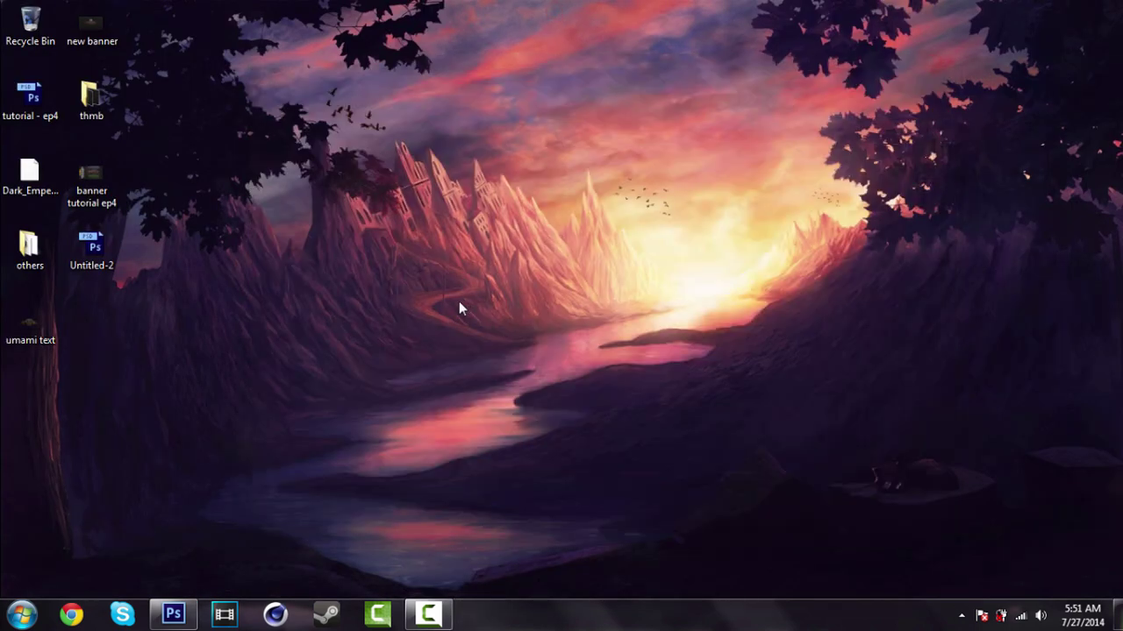
Switch to Photoshop and look over the tutorial - ep4.psd banner and the 7K GFX Pack document
{"action": "left_click", "coordinate": [172, 614]}
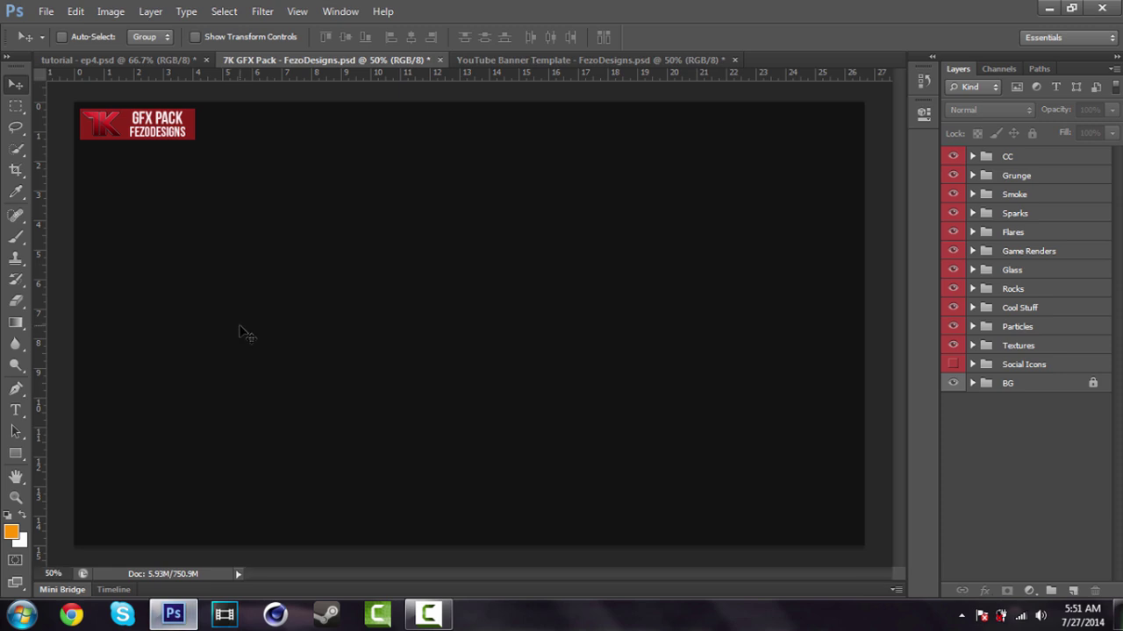
{"action": "left_click", "coordinate": [111, 59]}
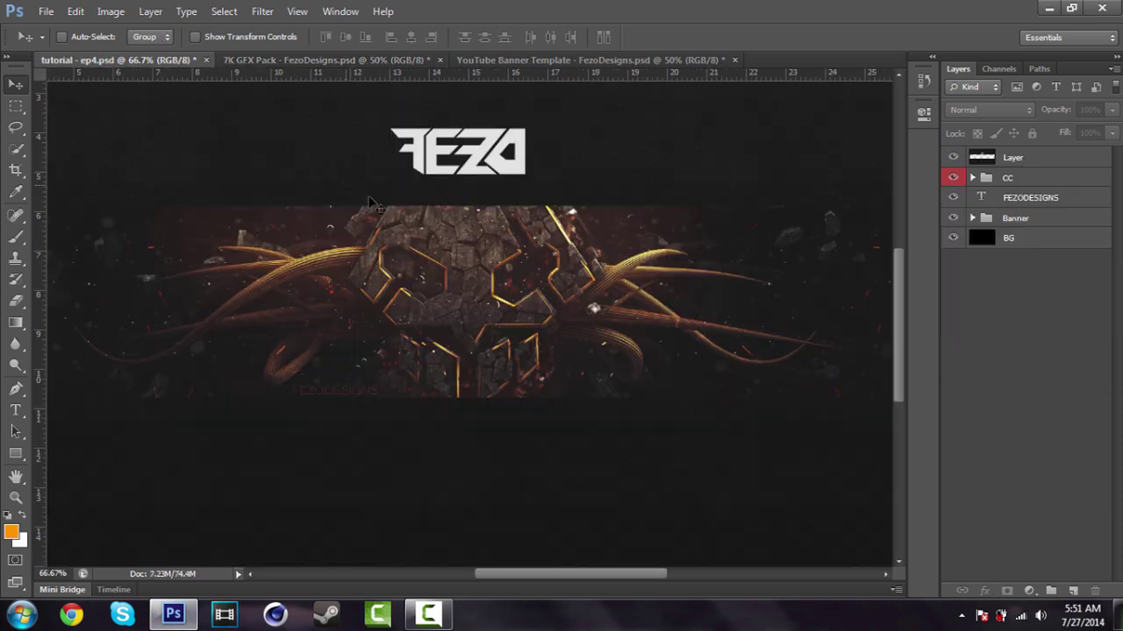
{"action": "left_click", "coordinate": [248, 61]}
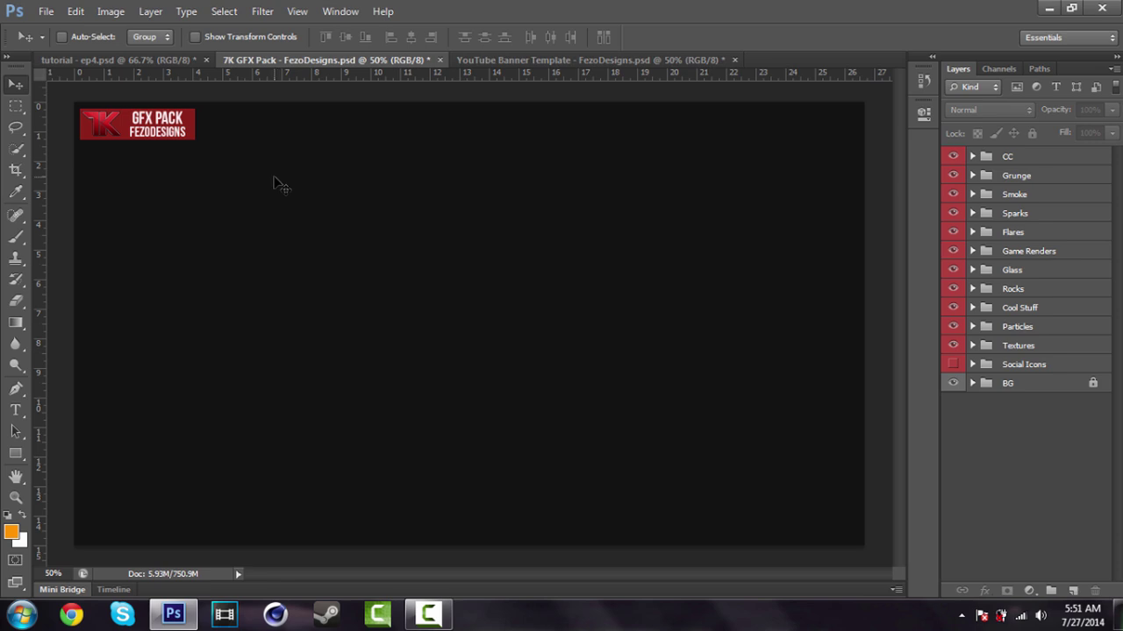
Bring up the YouTube Banner Template document and browse the Desktop files for an image to open
{"action": "left_click", "coordinate": [513, 60]}
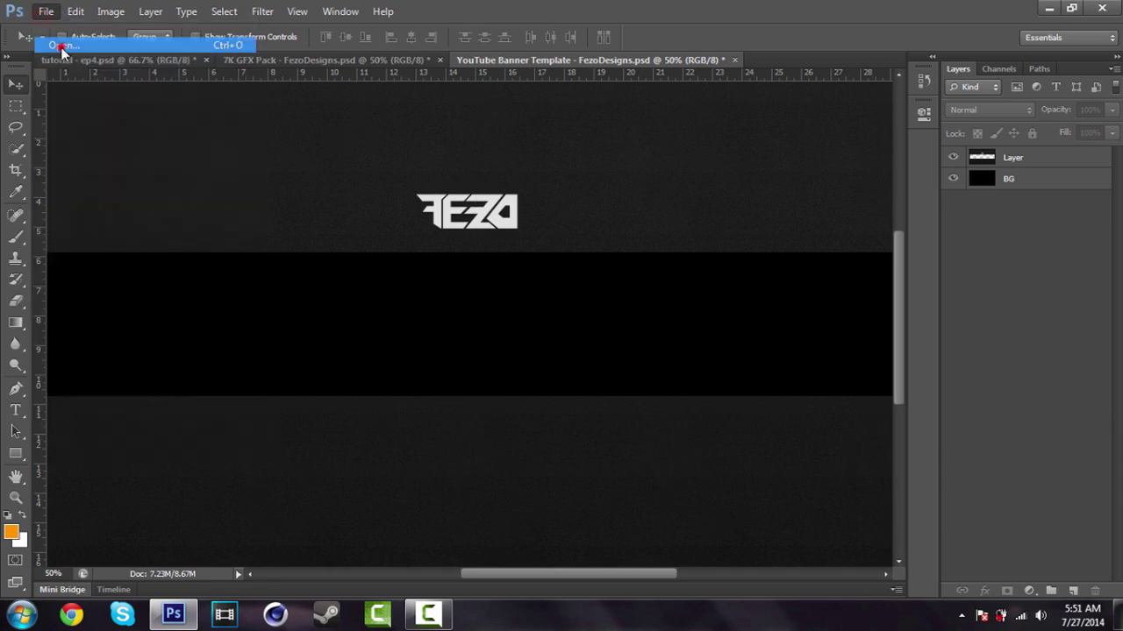
{"action": "left_click", "coordinate": [48, 44]}
{"action": "scroll", "coordinate": [531, 260], "scroll_direction": "down", "scroll_amount": 1}
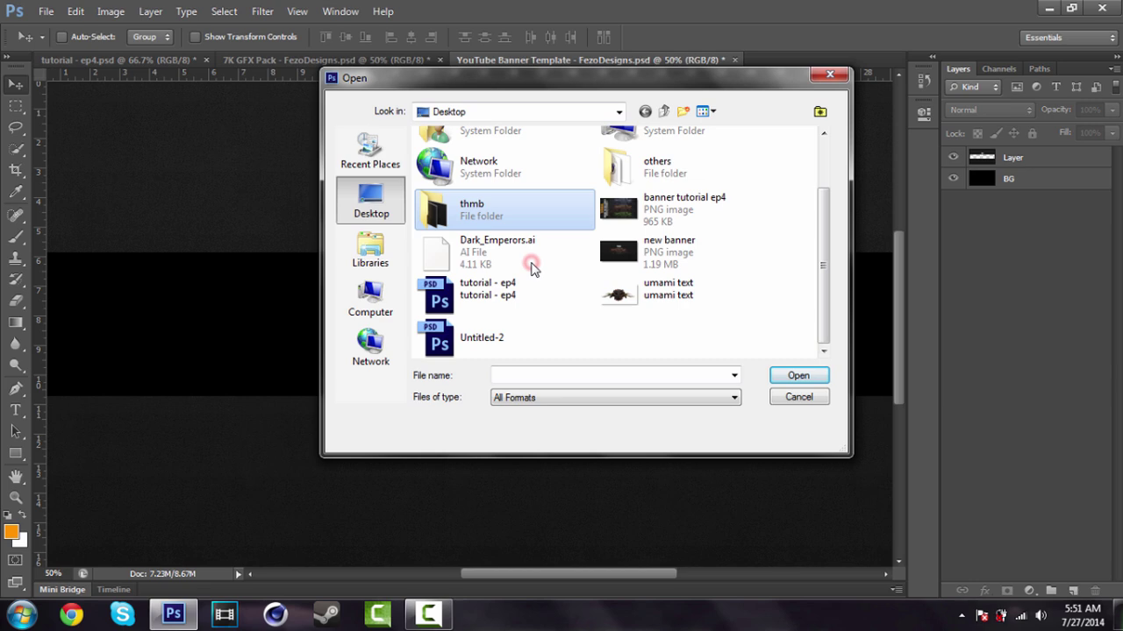
Open the umami text image, copy its skull render into the YouTube Banner Template document, and close the source image
{"action": "double_click", "coordinate": [627, 290]}
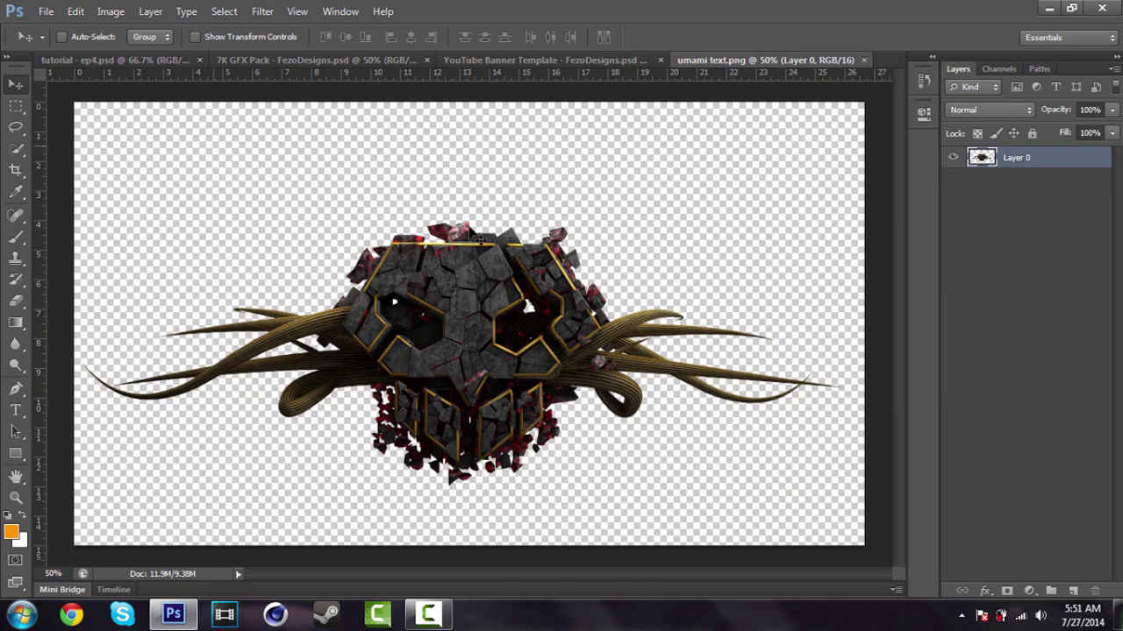
{"action": "mouse_move", "coordinate": [480, 193]}
{"action": "left_mouse_down"}
{"action": "mouse_move", "coordinate": [508, 42]}
{"action": "mouse_move", "coordinate": [544, 60]}
{"action": "mouse_move", "coordinate": [529, 270]}
{"action": "mouse_move", "coordinate": [473, 188]}
{"action": "left_mouse_up"}
{"action": "left_click", "coordinate": [803, 59]}
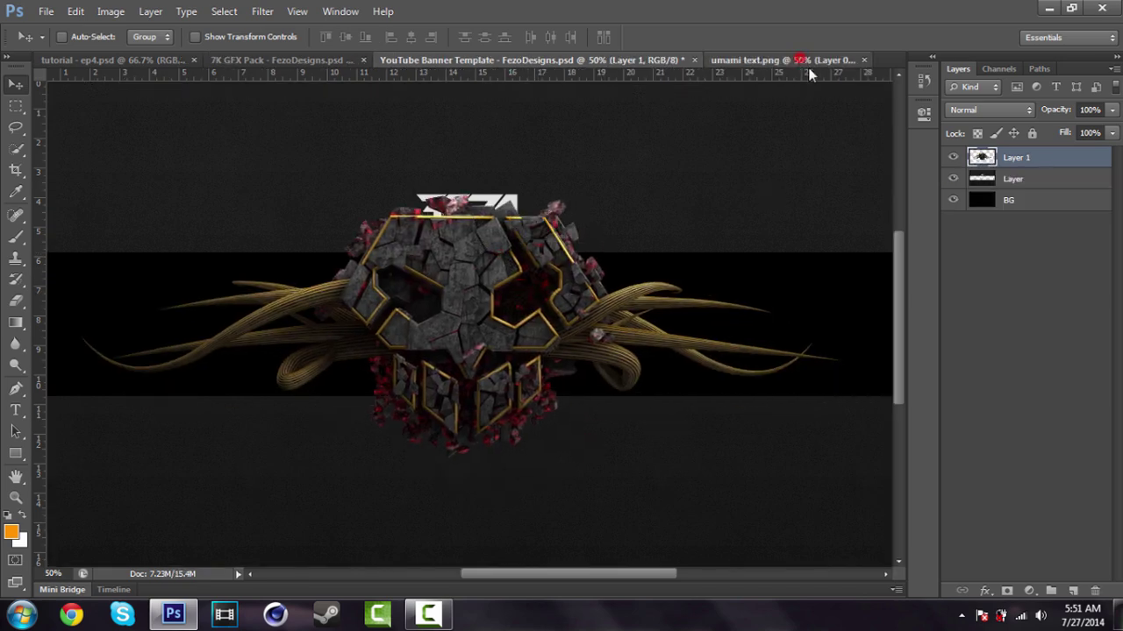
{"action": "left_click", "coordinate": [862, 61]}
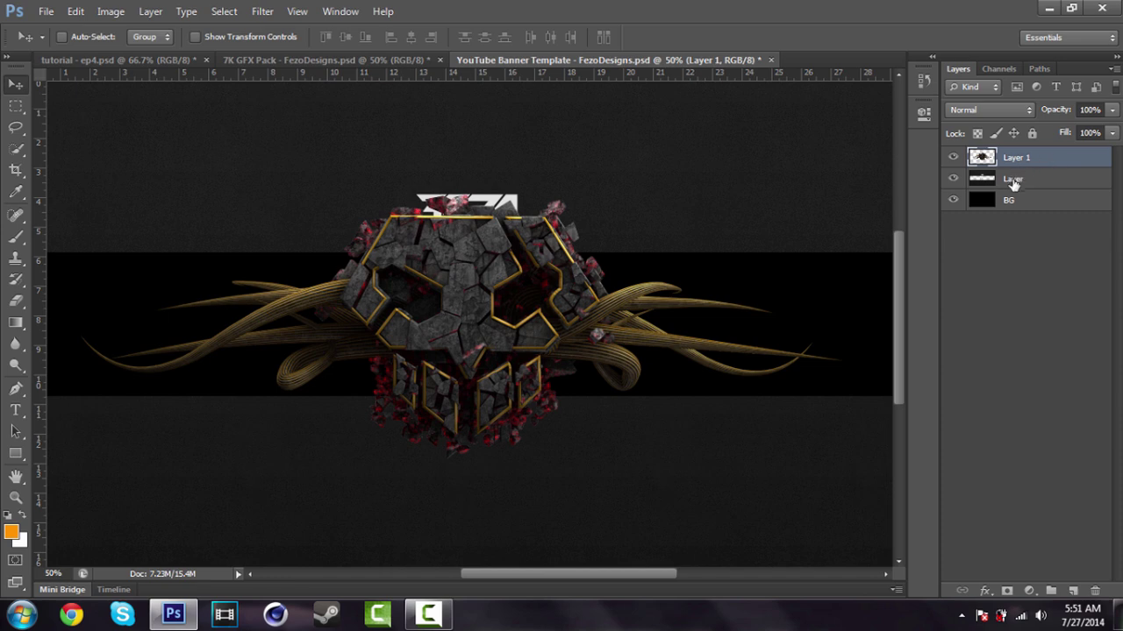
Move the skull layer between Layer and BG, and rename it Render
{"action": "left_click_drag", "start_coordinate": [1039, 156], "coordinate": [1030, 208]}
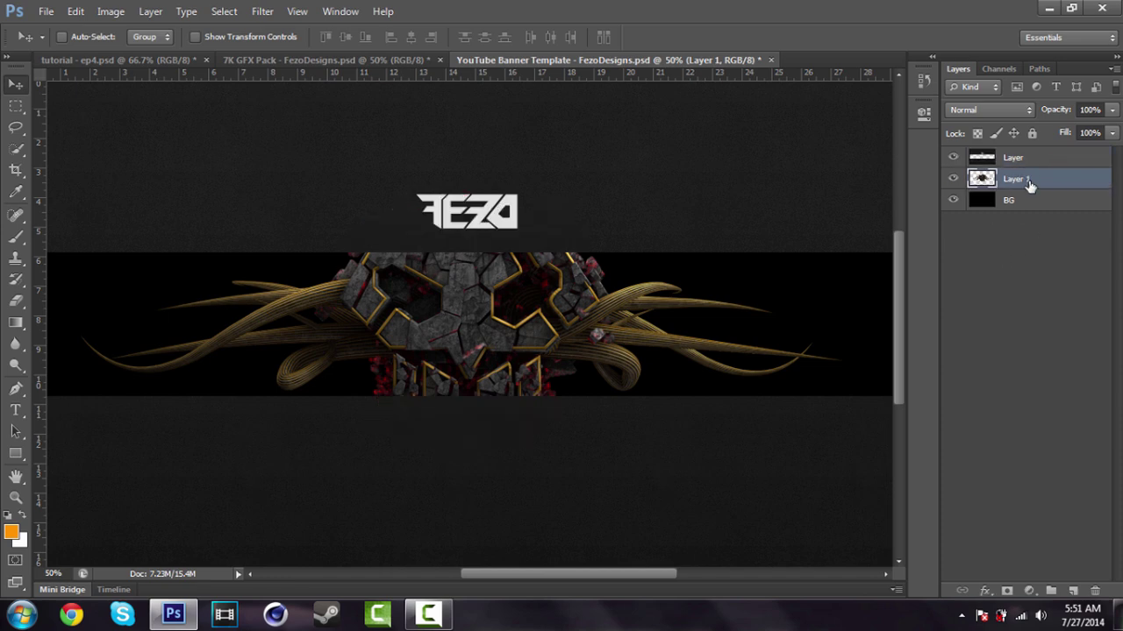
{"action": "double_click", "coordinate": [1017, 180]}
{"action": "type", "text": "Render"}
{"action": "key", "text": "Return"}
Align the Render layer to the vertical and horizontal centres of the whole canvas, leaving no selection active
{"action": "key", "text": "z"}
{"action": "right_click", "coordinate": [460, 301]}
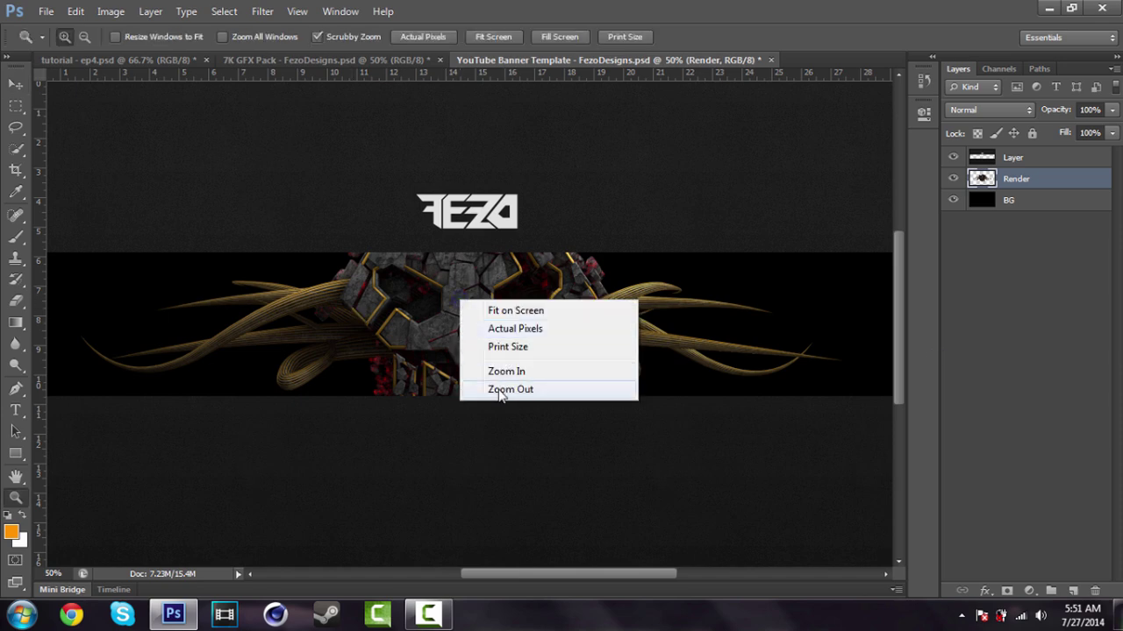
{"action": "left_click", "coordinate": [500, 391]}
{"action": "left_click", "coordinate": [11, 85]}
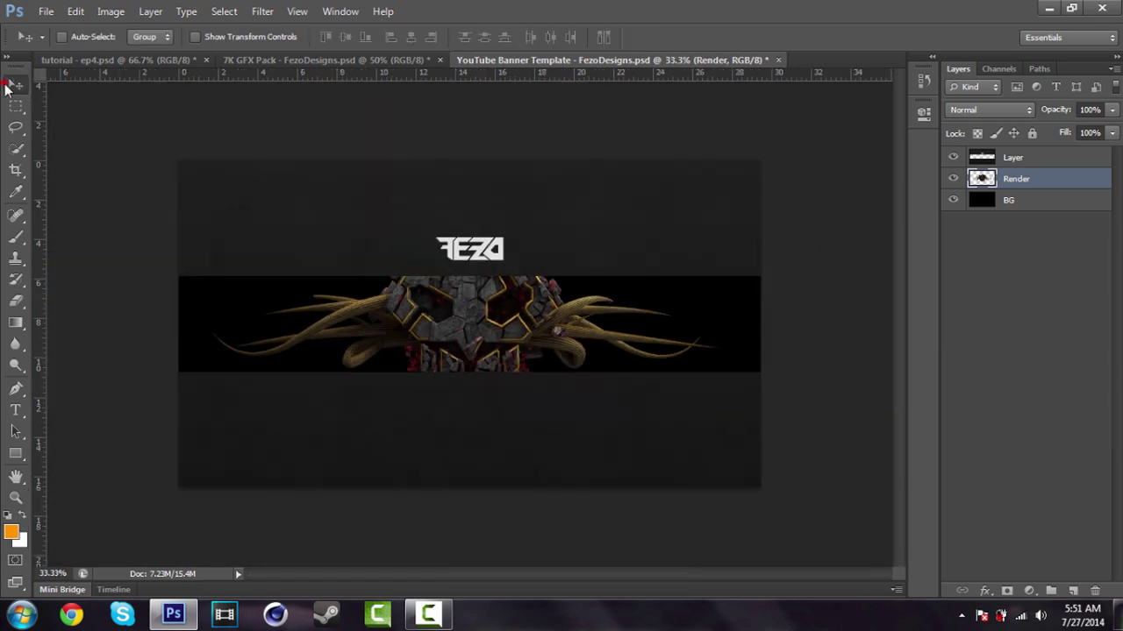
{"action": "key", "text": "ctrl+a"}
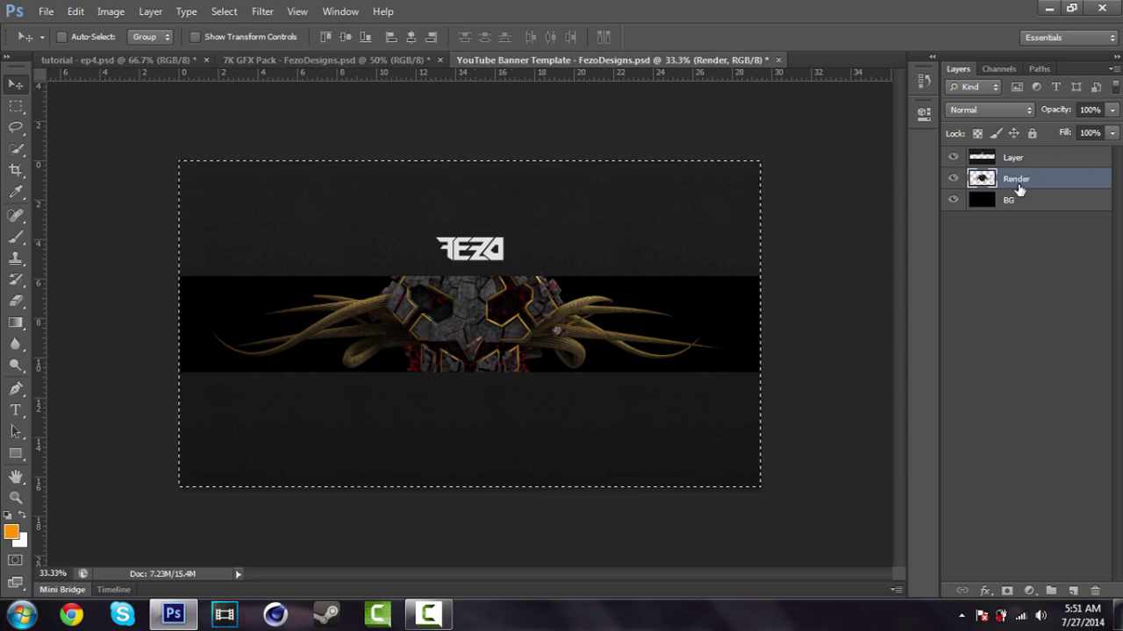
{"action": "left_click", "coordinate": [344, 39]}
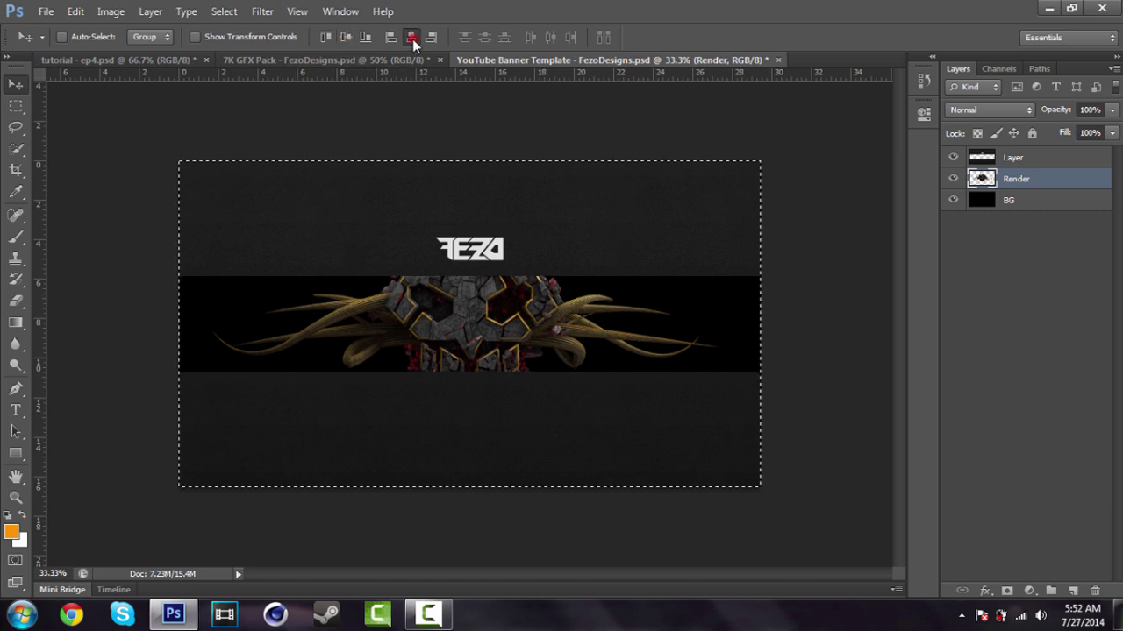
{"action": "left_click", "coordinate": [413, 39]}
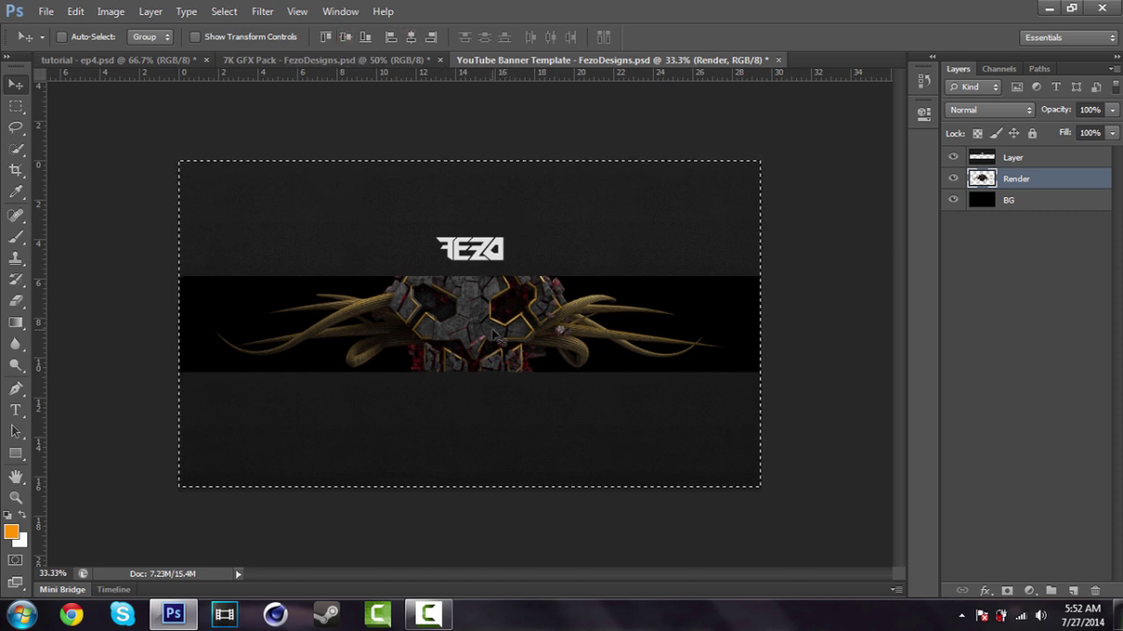
{"action": "key", "text": "ctrl+d"}
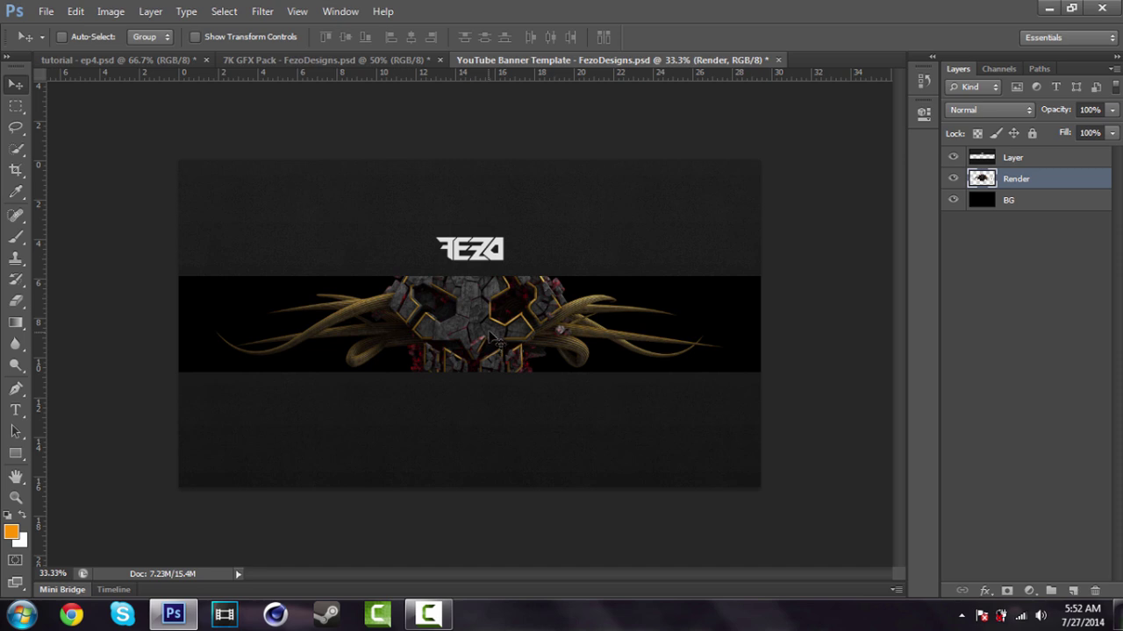
Scale the skull render down proportionally about its centre so its tendrils span less of the black banner strip
{"action": "key", "text": "z"}
{"action": "left_click", "coordinate": [470, 318]}
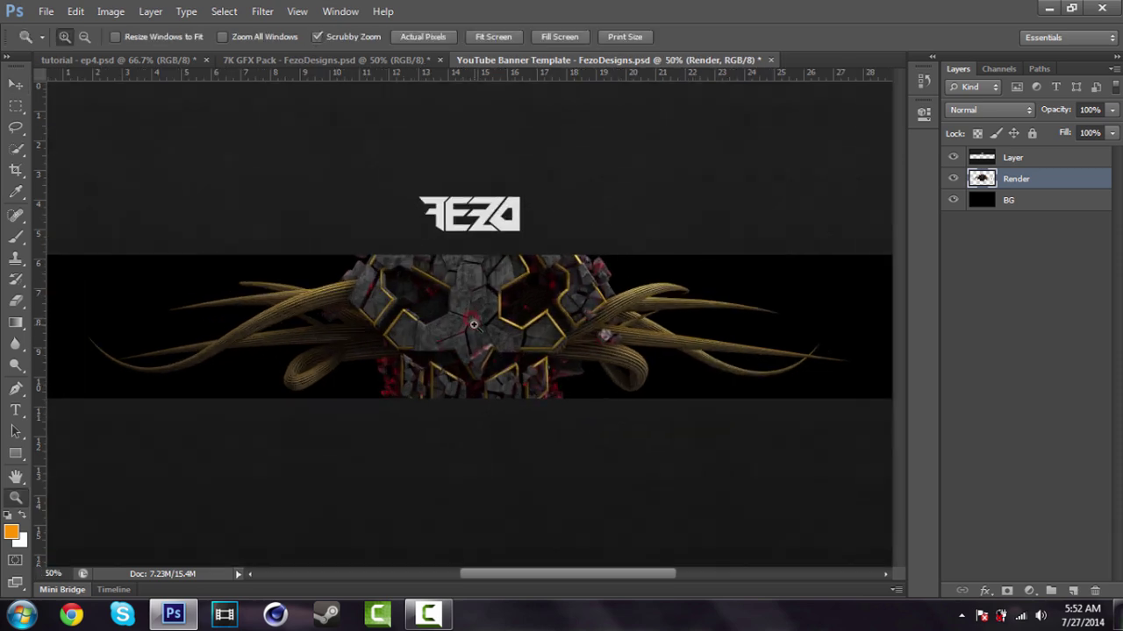
{"action": "key", "text": "v"}
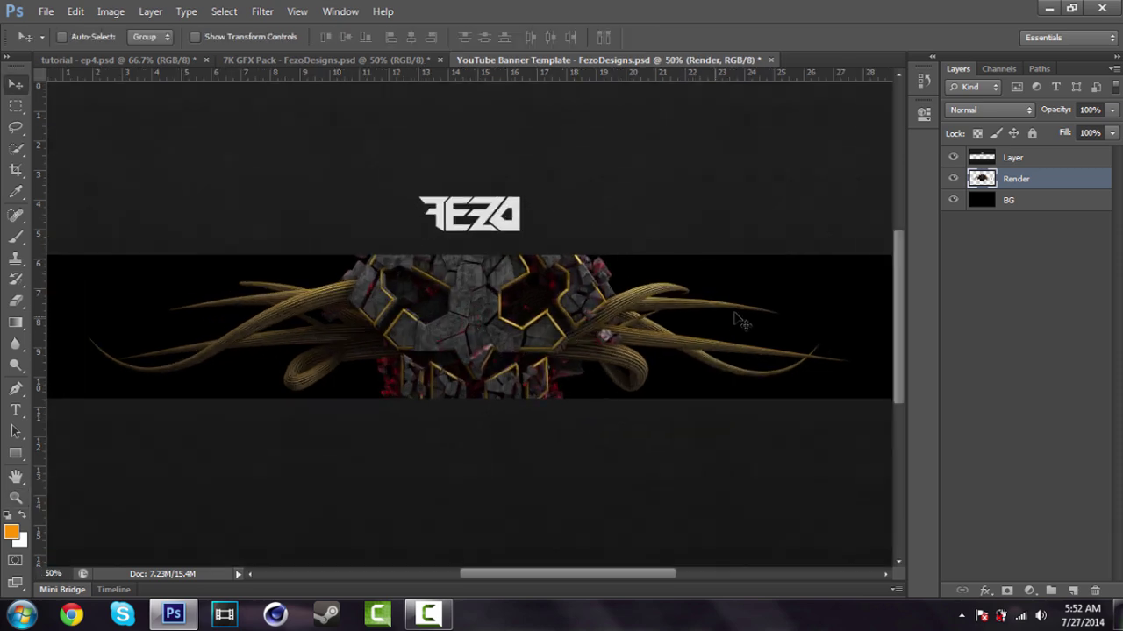
{"action": "key", "text": "ctrl+t"}
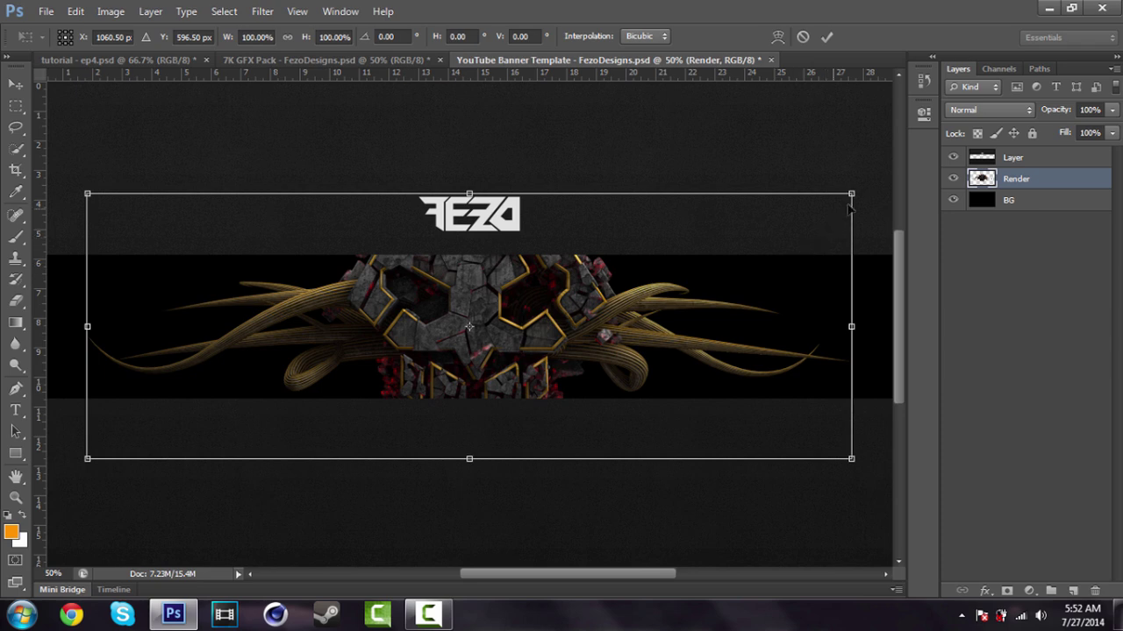
{"action": "left_click_drag", "start_coordinate": [849, 200], "coordinate": [739, 231], "text": "alt+shift"}
{"action": "key", "text": "Return"}
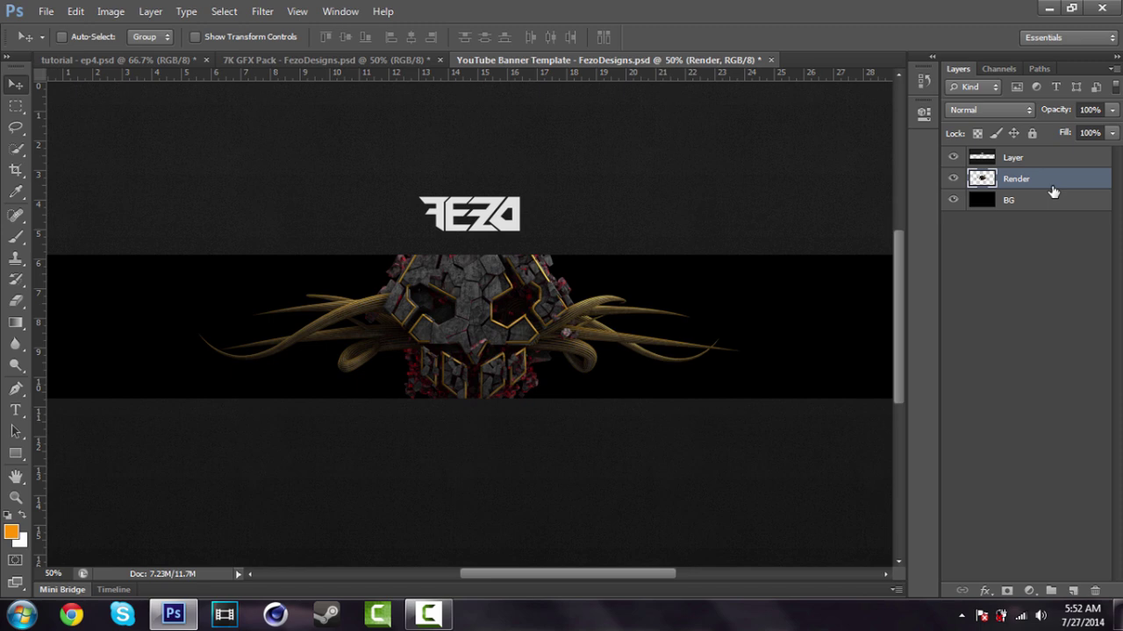
Duplicate the Render layer and apply Glowing Edges to the copy with edge width 1, brightness 6 and smoothness 6
{"action": "key", "text": "ctrl+j"}
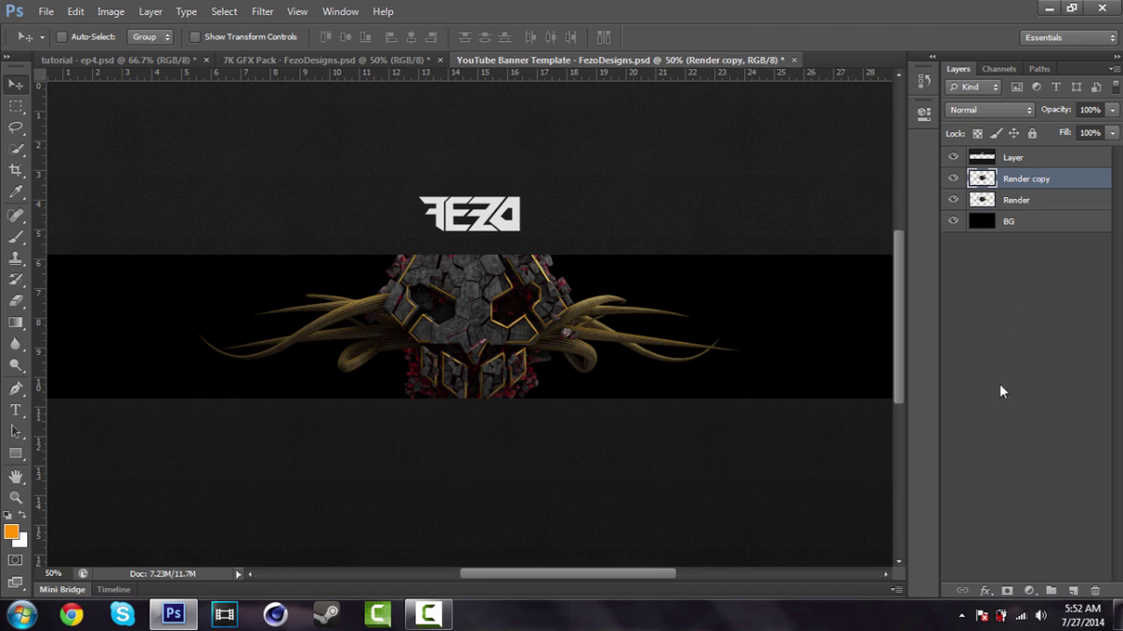
{"action": "left_click", "coordinate": [263, 12]}
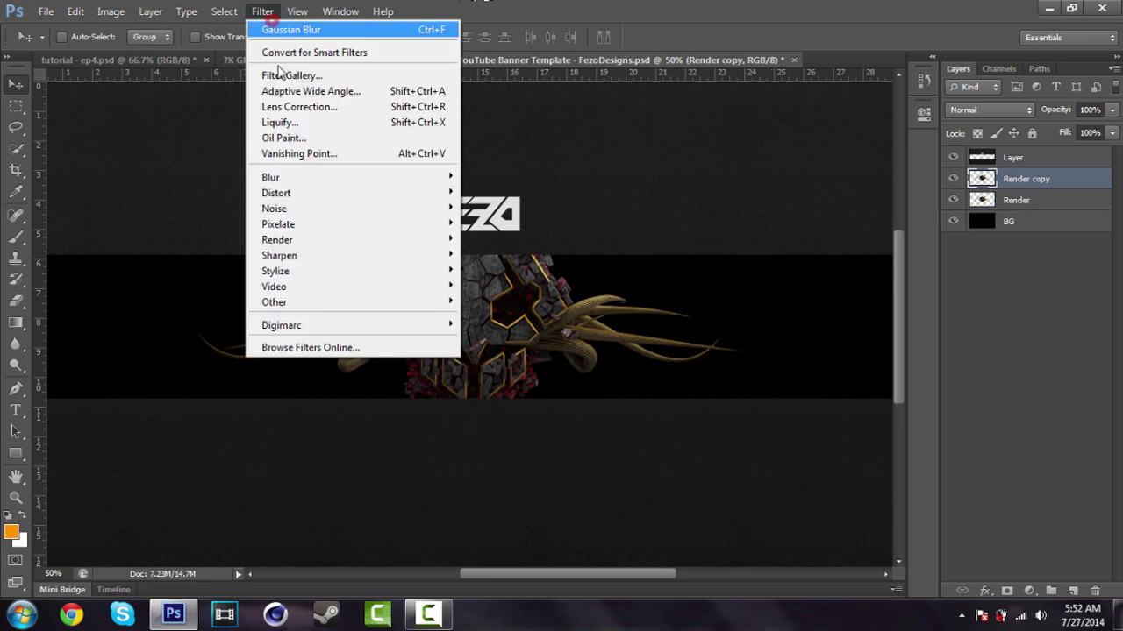
{"action": "left_click", "coordinate": [281, 77]}
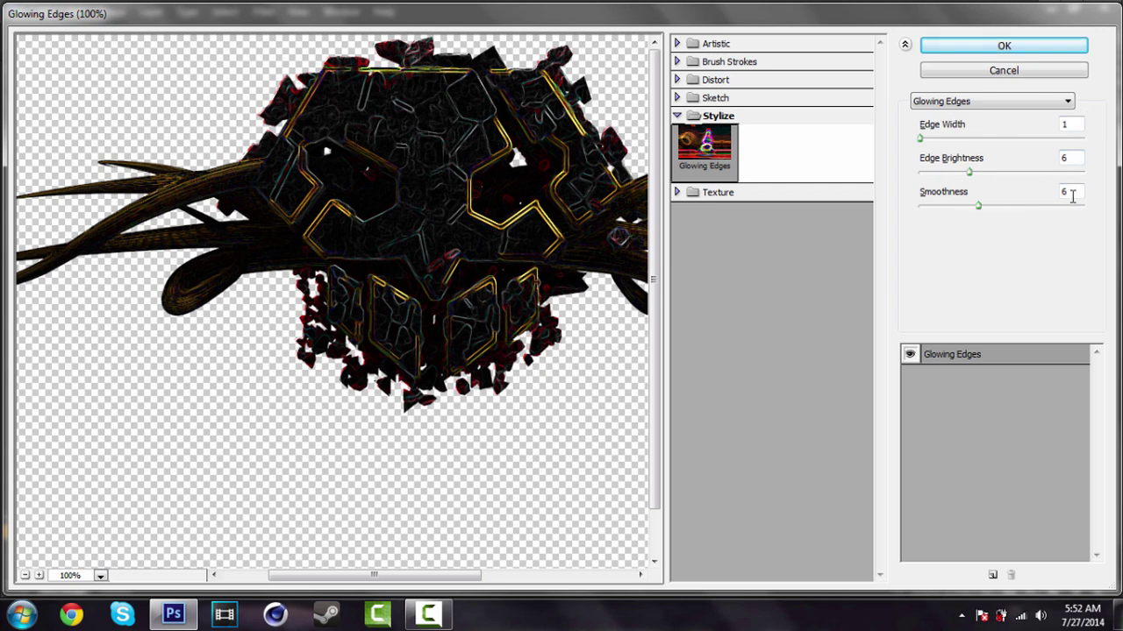
{"action": "left_click", "coordinate": [945, 49]}
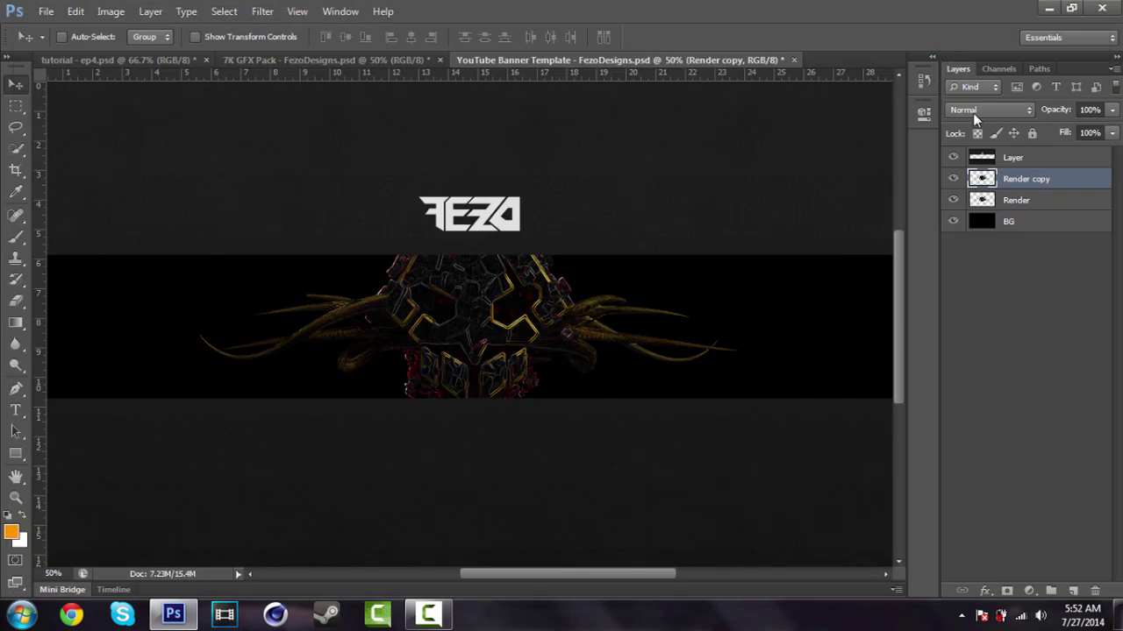
Set the glowing-edges copy to Screen blend mode at 20% opacity
{"action": "left_click", "coordinate": [973, 113]}
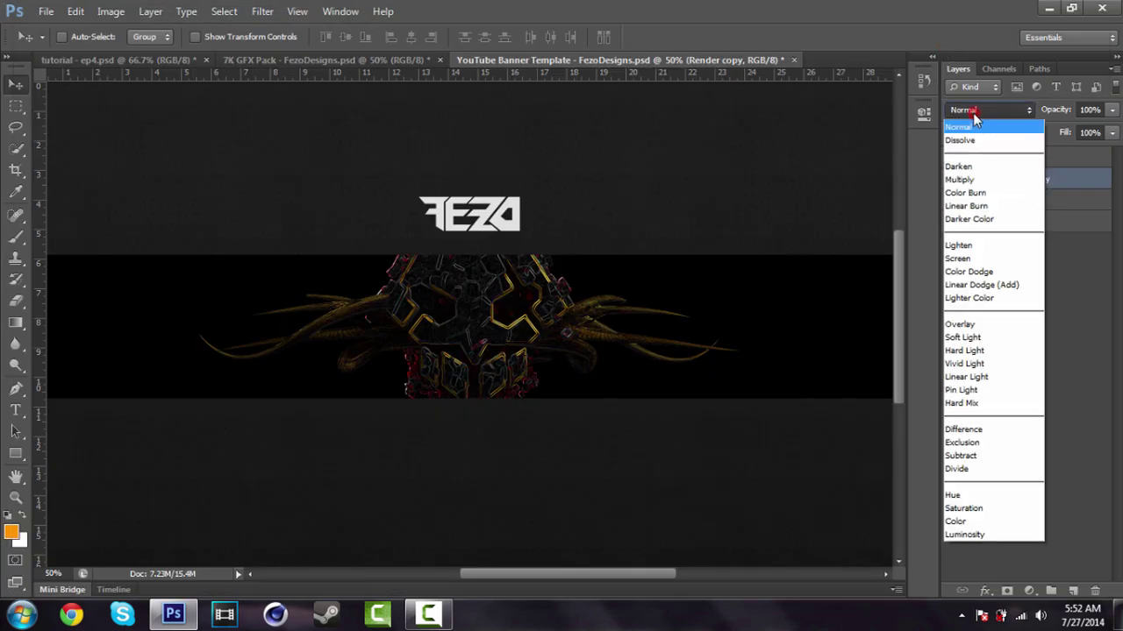
{"action": "left_click", "coordinate": [969, 260]}
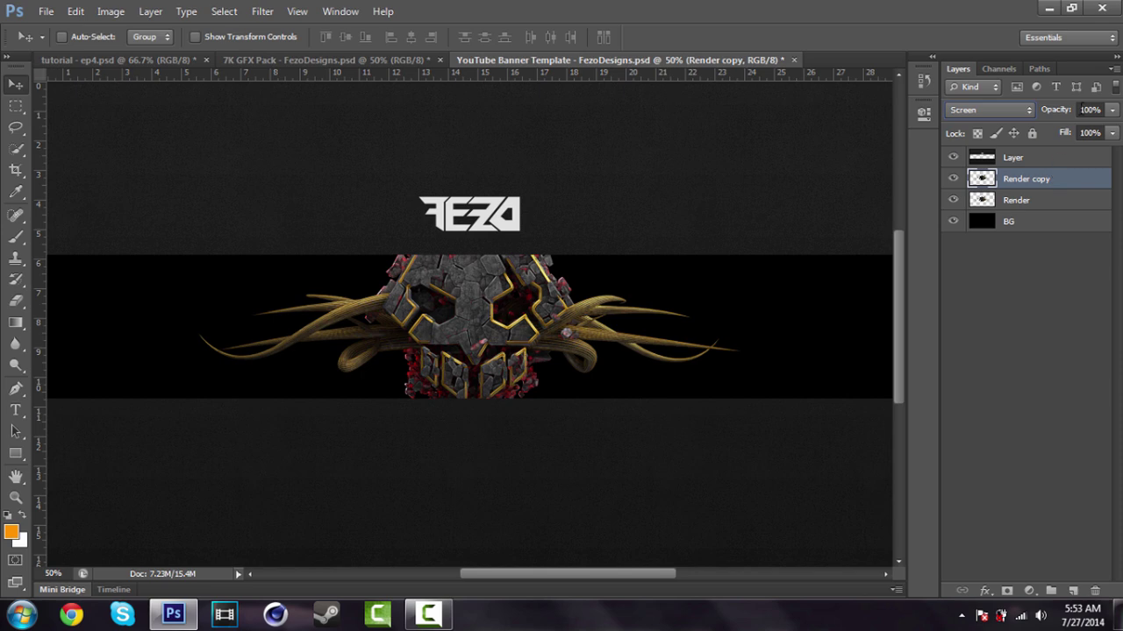
{"action": "left_click", "coordinate": [1102, 111]}
{"action": "type", "text": "20"}
{"action": "key", "text": "Return"}
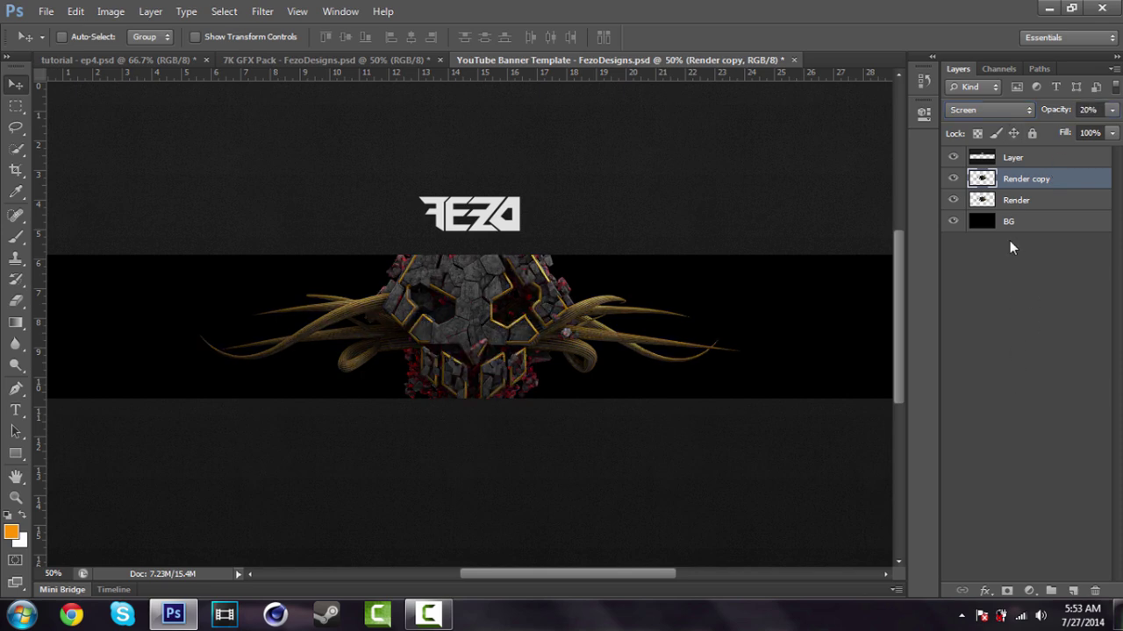
Merge the Render copy with the Render layer and name the merged layer Render
{"action": "left_click", "coordinate": [1031, 203], "text": "shift"}
{"action": "right_click", "coordinate": [1030, 203]}
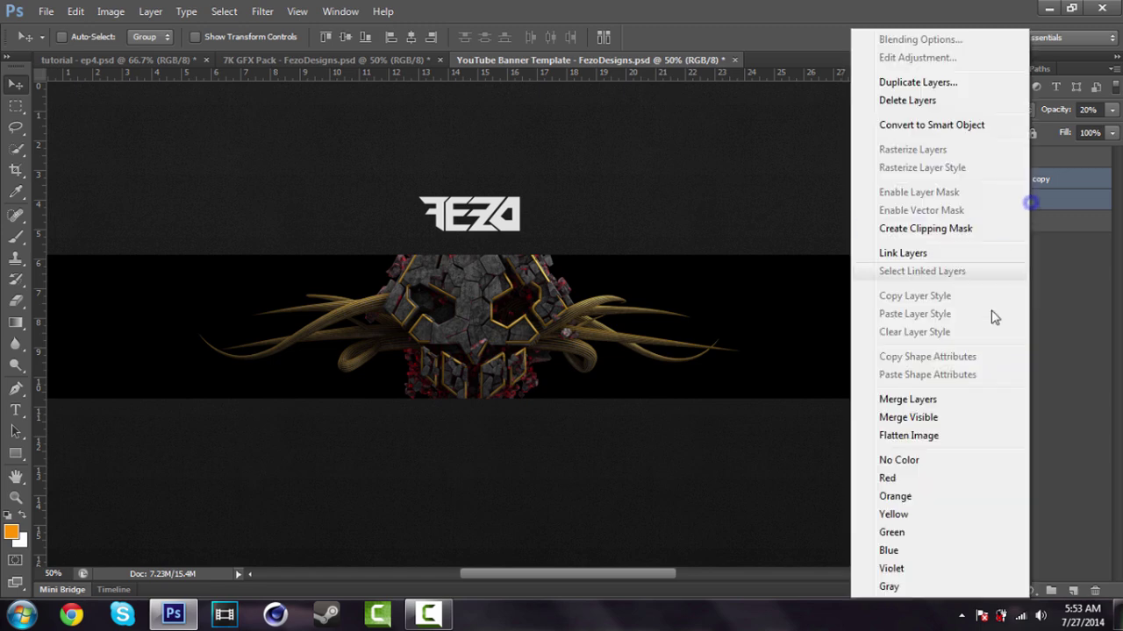
{"action": "left_click", "coordinate": [907, 399]}
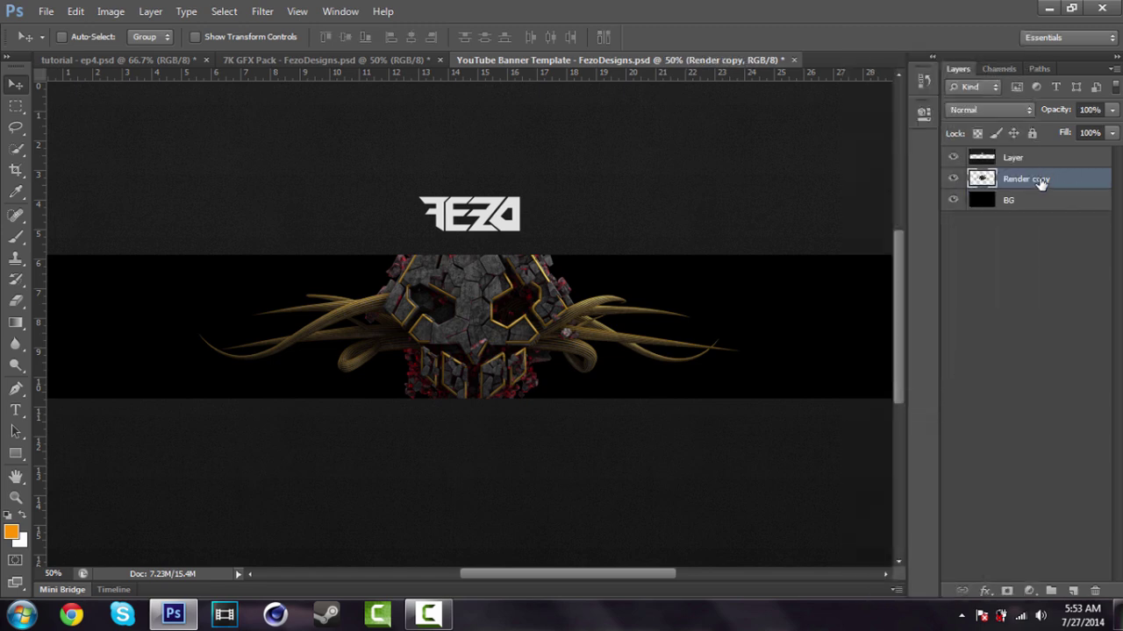
{"action": "double_click", "coordinate": [1037, 180]}
{"action": "left_click_drag", "start_coordinate": [1037, 179], "coordinate": [1082, 180]}
{"action": "key", "text": "Return"}
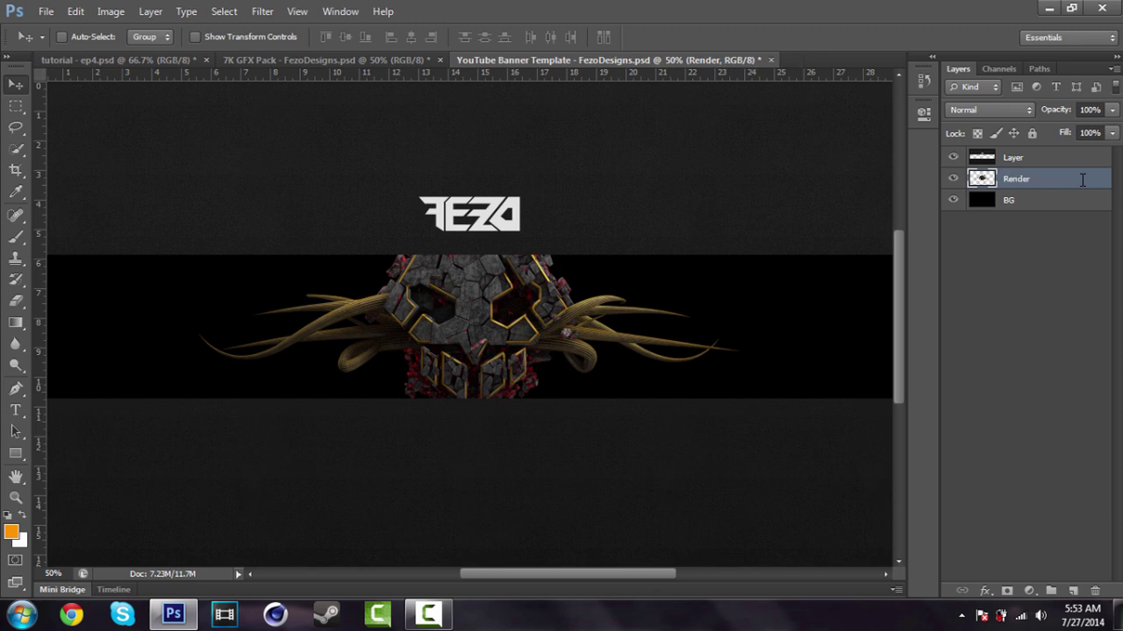
Duplicate the Render layer and enlarge the lower one proportionally about its centre to about 111%
{"action": "key", "text": "ctrl+j"}
{"action": "left_click", "coordinate": [1067, 209]}
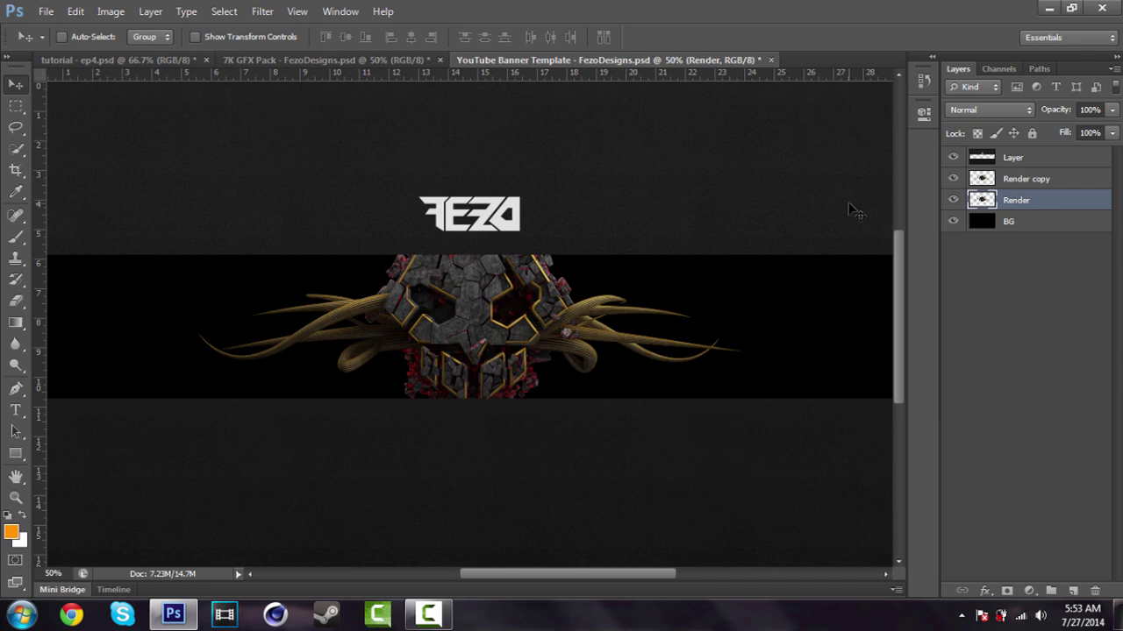
{"action": "key", "text": "ctrl+t"}
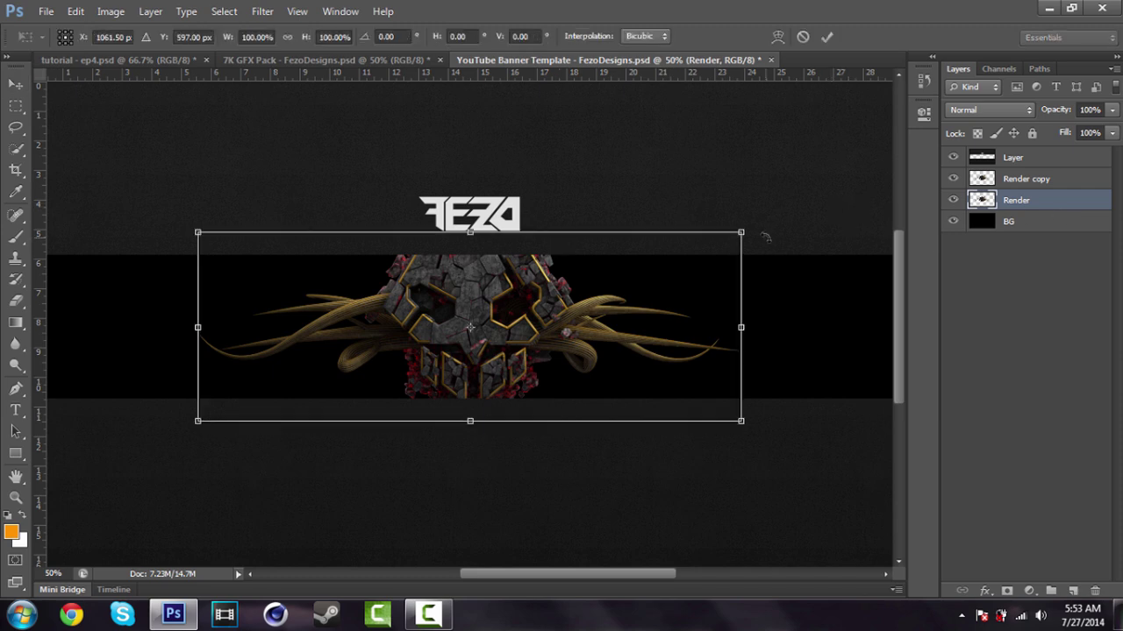
{"action": "left_click_drag", "start_coordinate": [742, 231], "coordinate": [769, 216], "text": "alt+shift"}
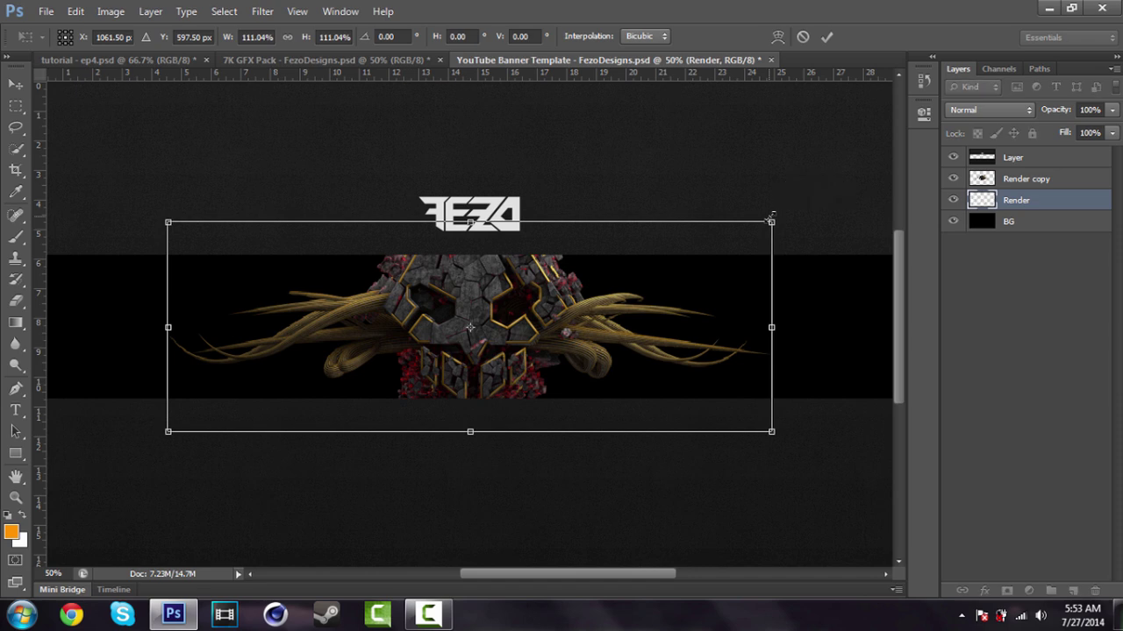
{"action": "key", "text": "Return"}
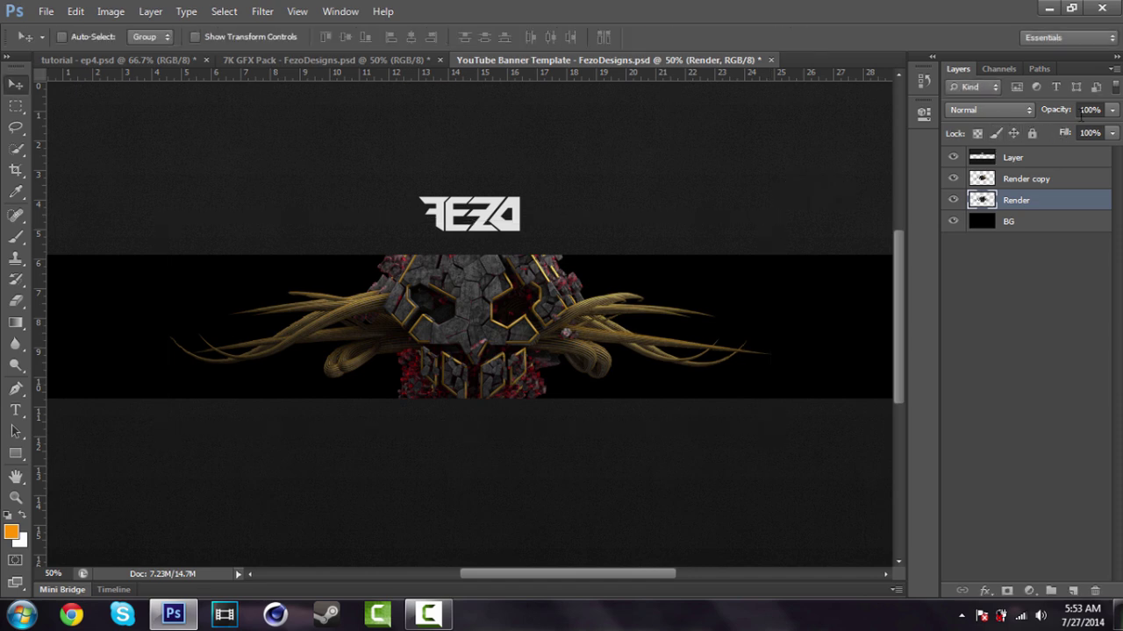
Reduce the enlarged lower Render layer's opacity to 25%
{"action": "left_click", "coordinate": [1090, 110]}
{"action": "type", "text": "25"}
{"action": "key", "text": "Return"}
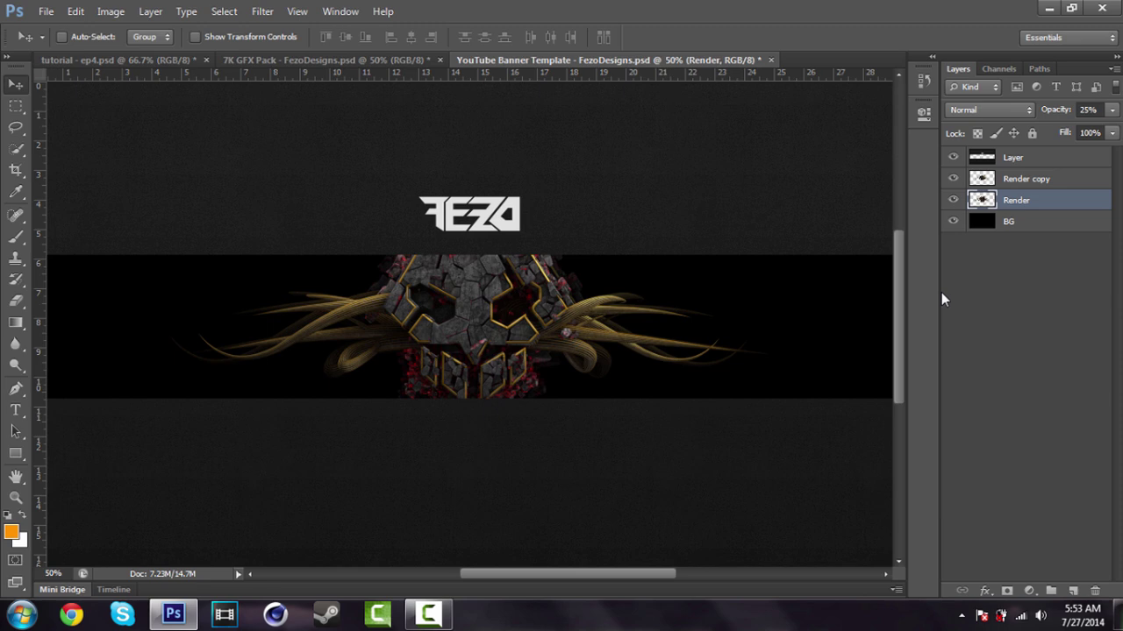
Copy the FEZO - GOLD CC group from the 7K GFX Pack into the banner and make it visible directly above Render copy
{"action": "left_click", "coordinate": [250, 59]}
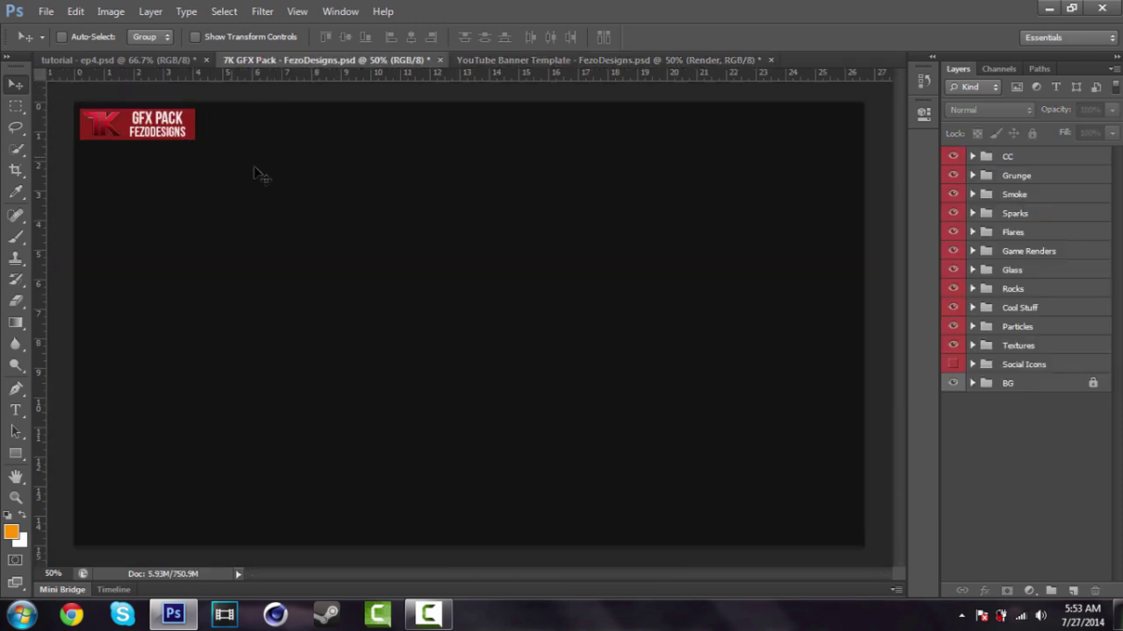
{"action": "left_click", "coordinate": [973, 157]}
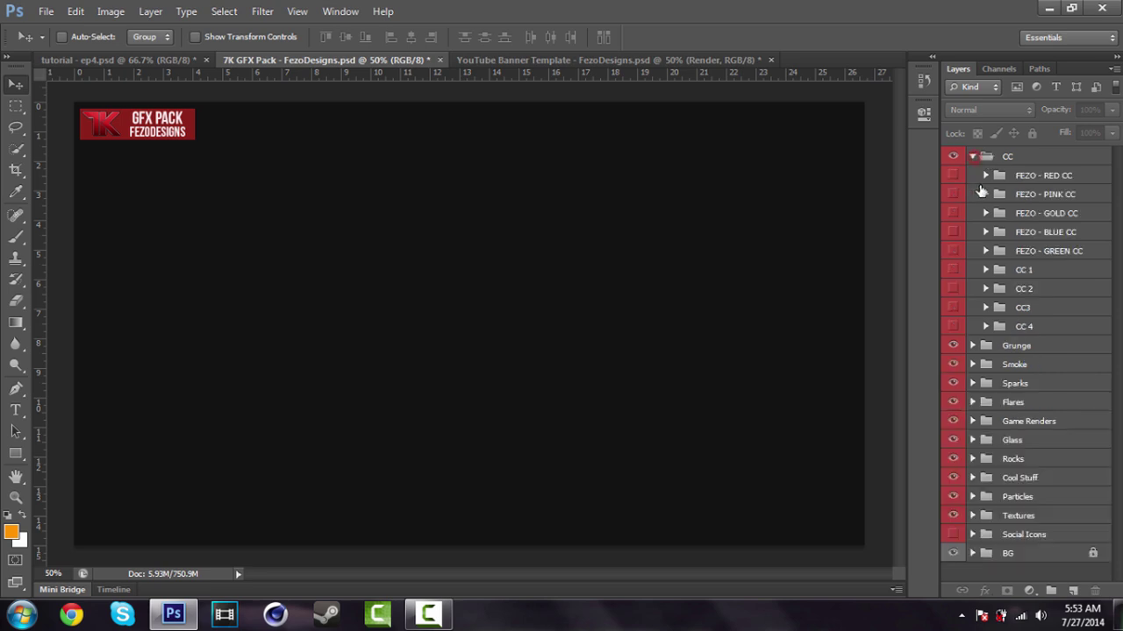
{"action": "left_click", "coordinate": [1029, 218]}
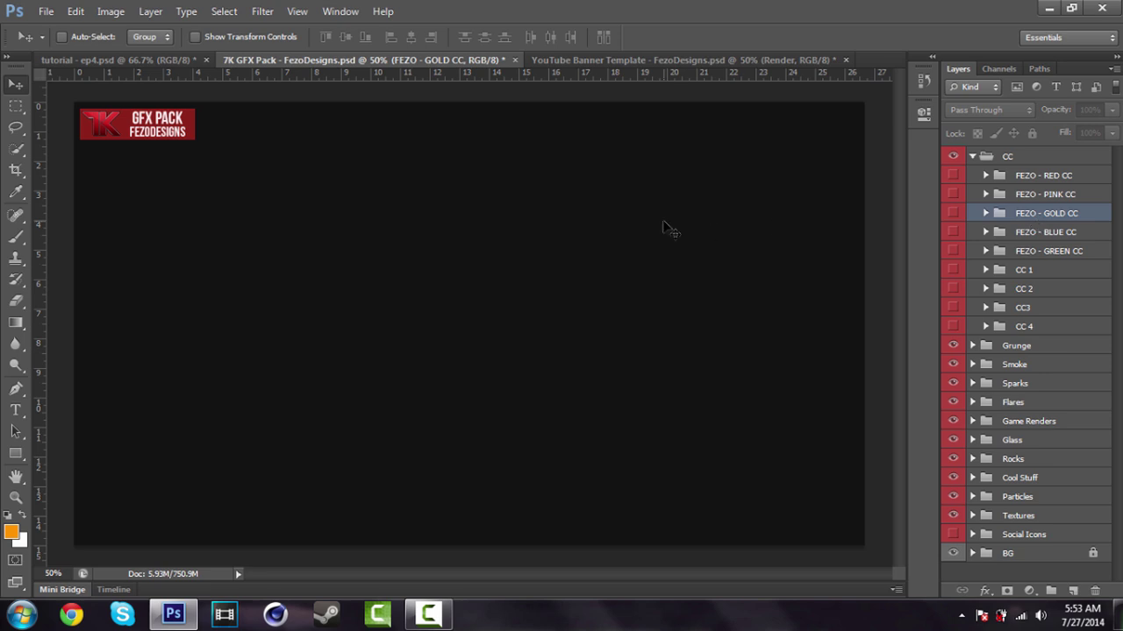
{"action": "left_click", "coordinate": [1045, 179]}
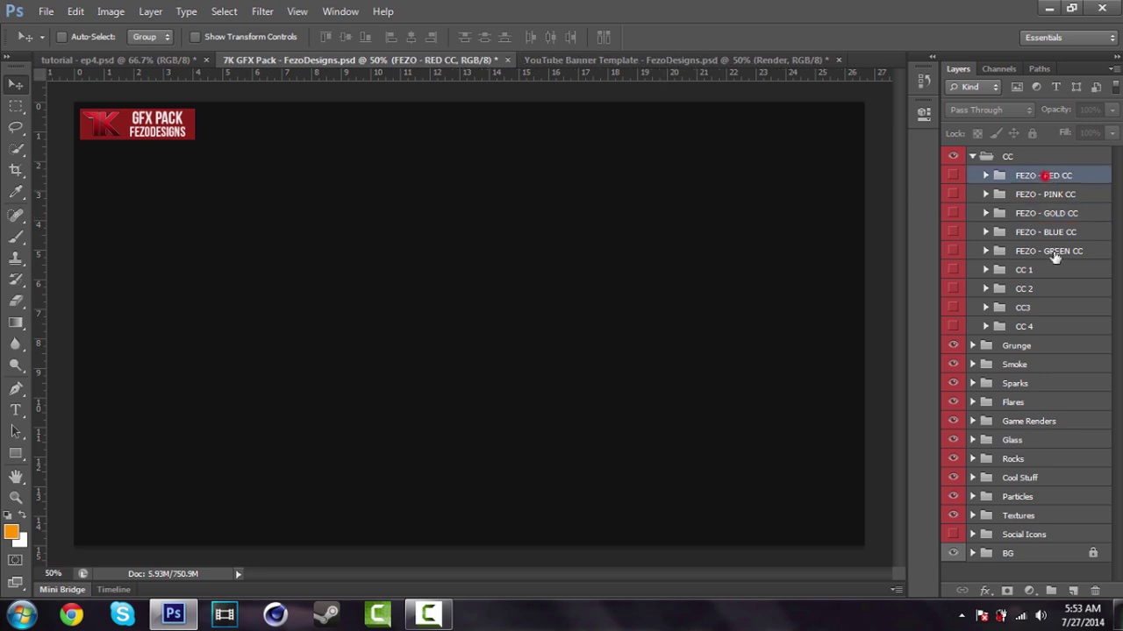
{"action": "left_click", "coordinate": [1033, 253], "text": "shift"}
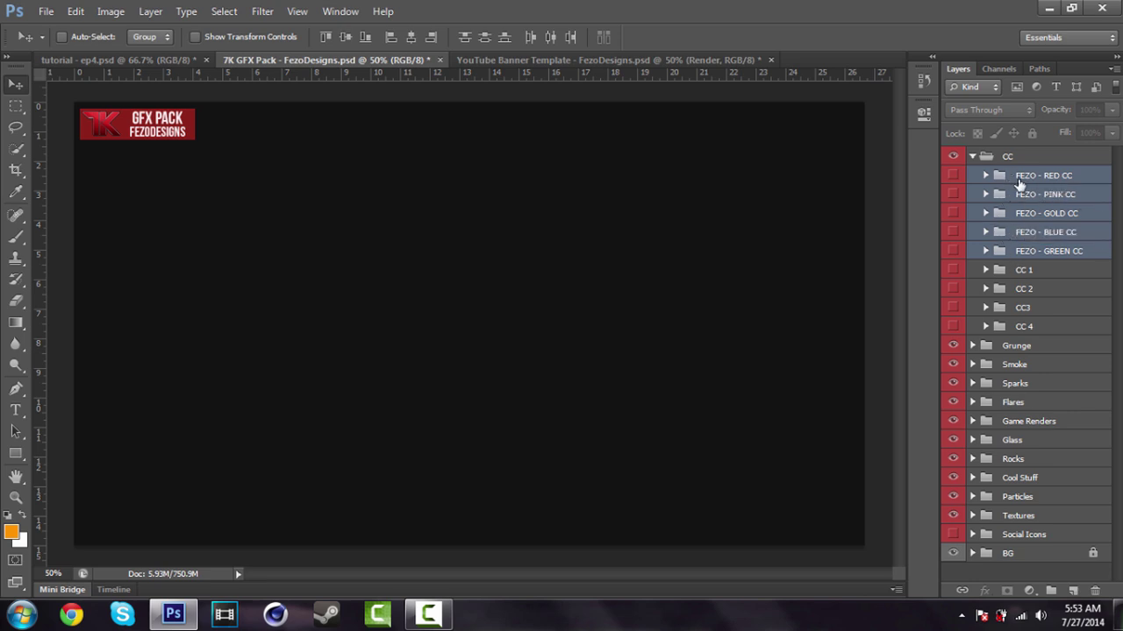
{"action": "left_click", "coordinate": [1008, 254]}
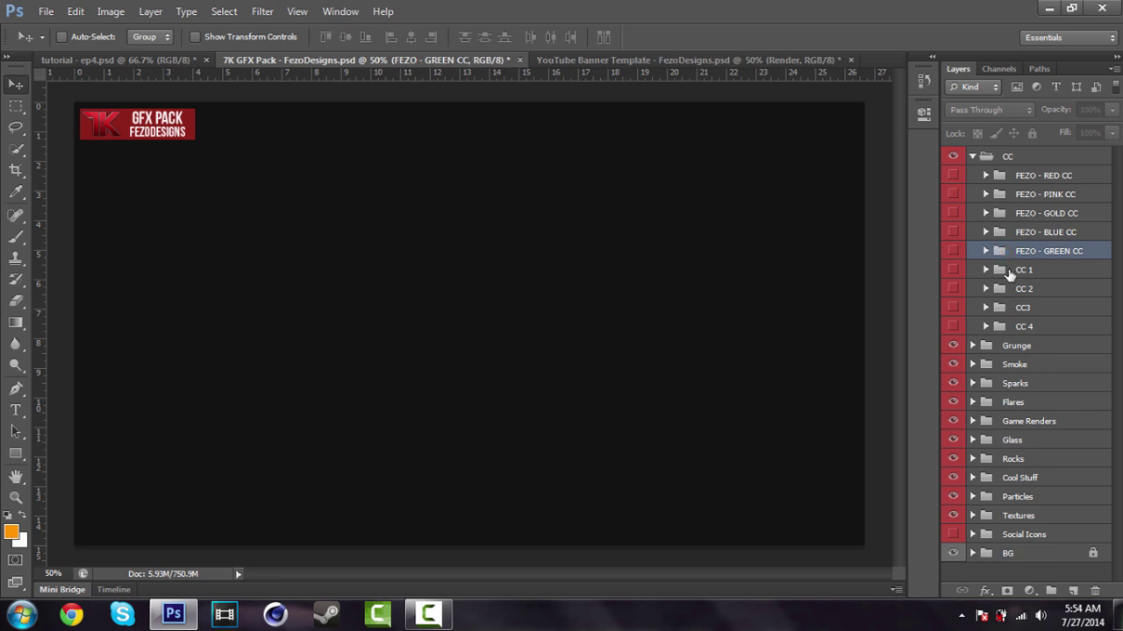
{"action": "left_click", "coordinate": [1009, 273]}
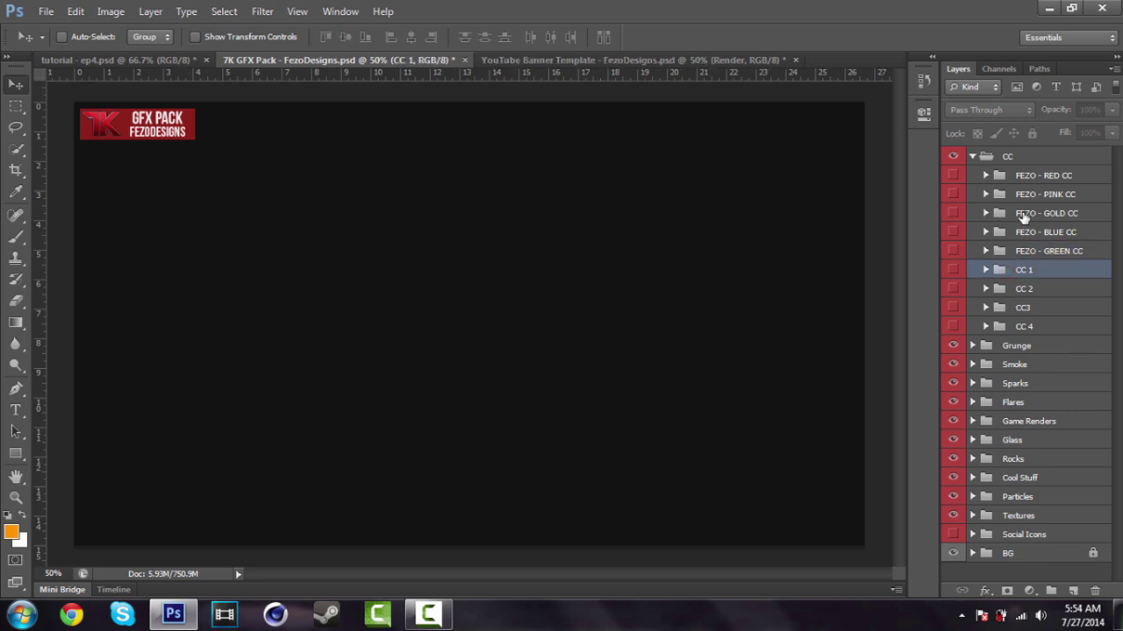
{"action": "left_click", "coordinate": [1023, 216]}
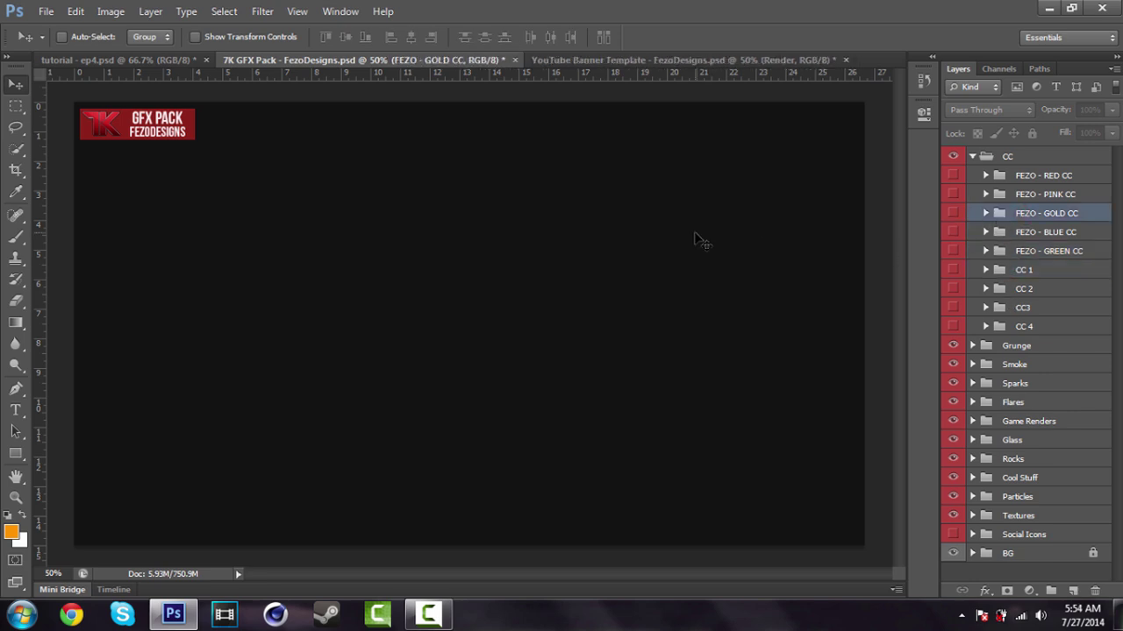
{"action": "left_click_drag", "start_coordinate": [592, 144], "coordinate": [449, 249]}
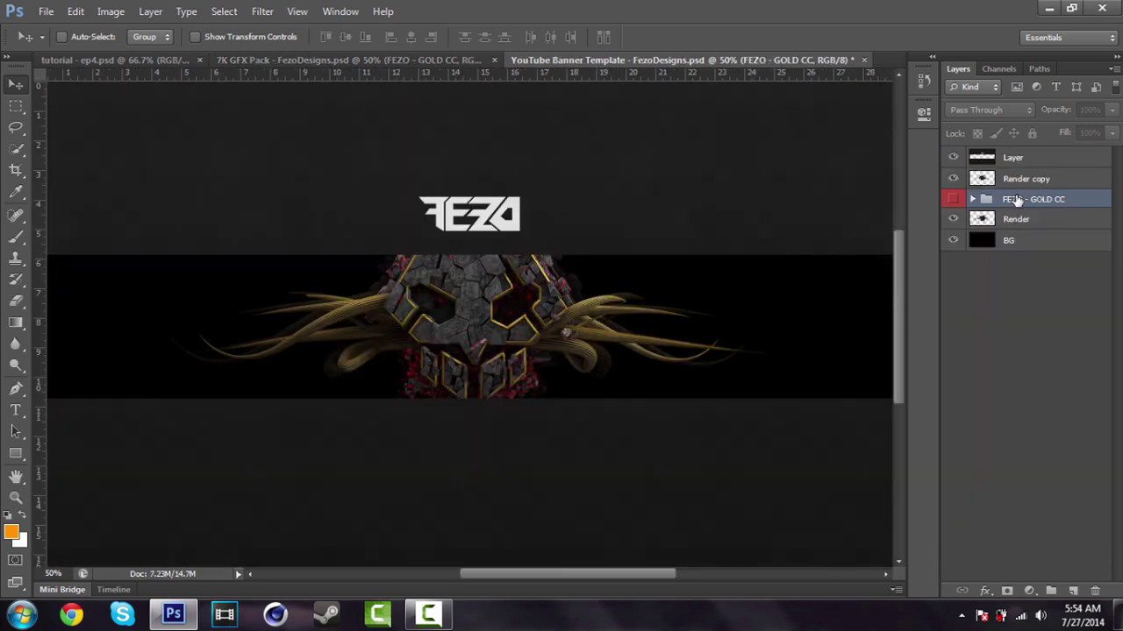
{"action": "left_click_drag", "start_coordinate": [1004, 203], "coordinate": [1000, 170]}
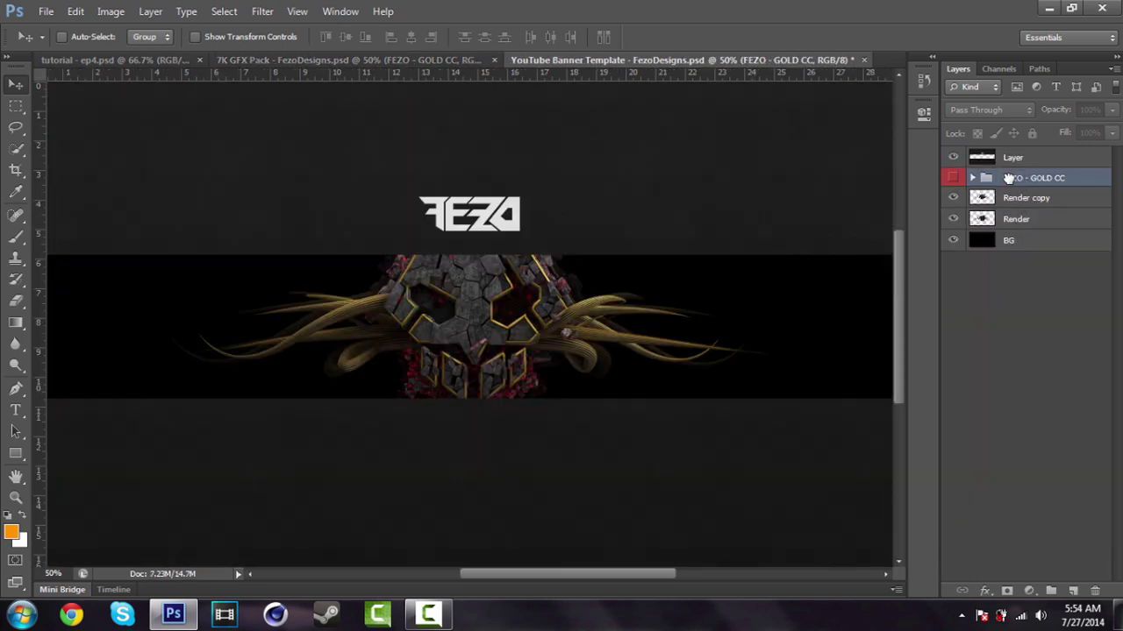
{"action": "left_click", "coordinate": [952, 179]}
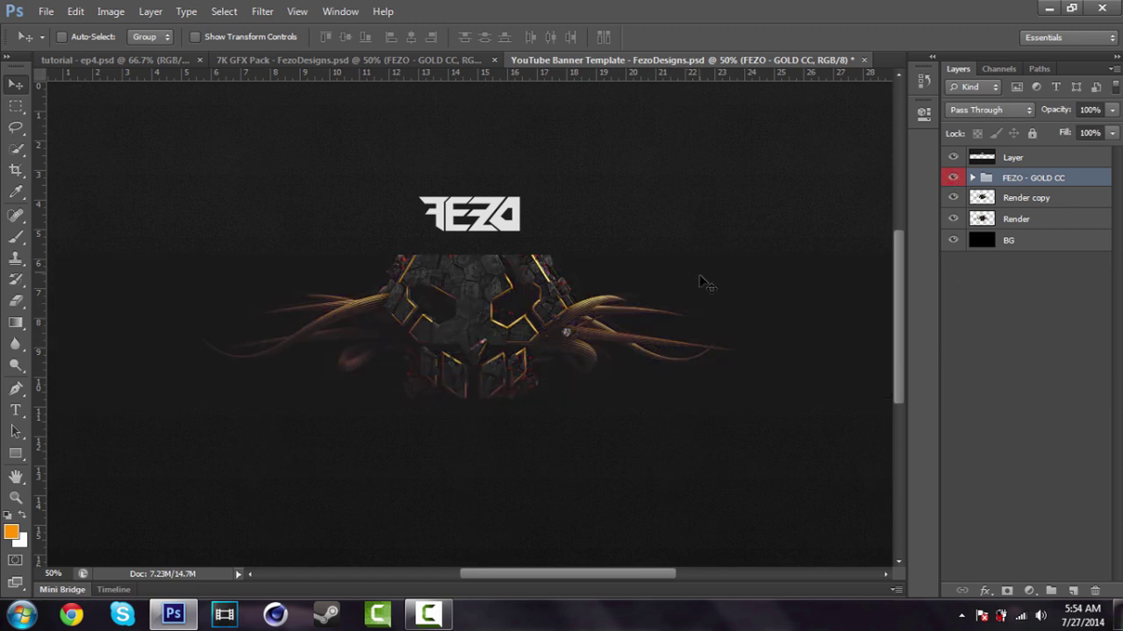
Preview particle layers 10, 8, 7 and 6 in the Particles group of the 7K GFX Pack document
{"action": "left_click", "coordinate": [1019, 200]}
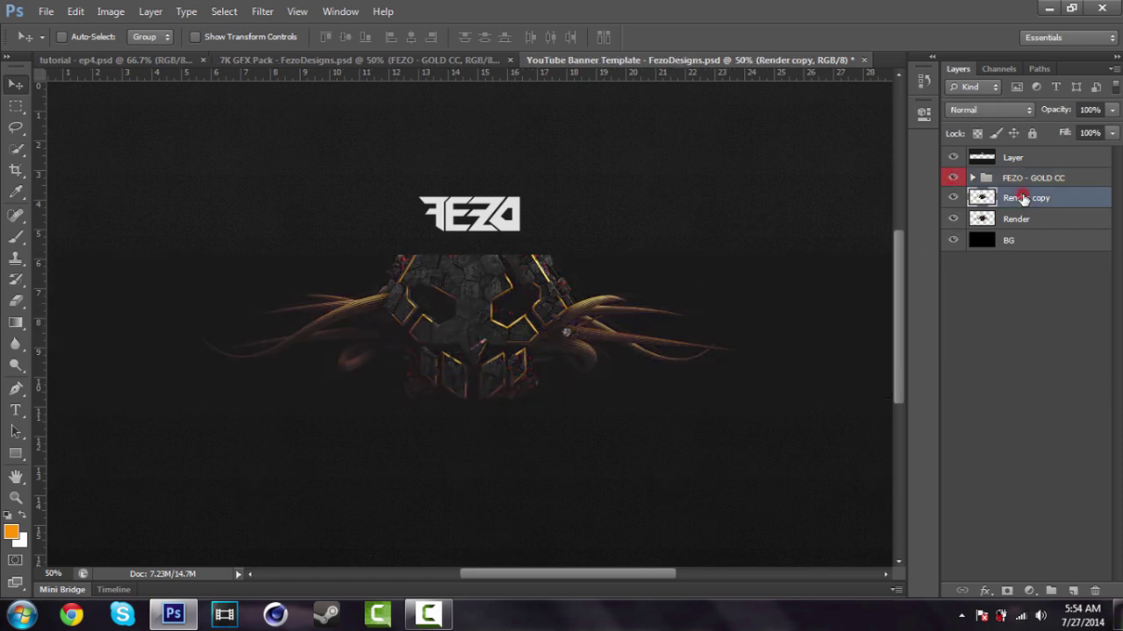
{"action": "left_click", "coordinate": [268, 62]}
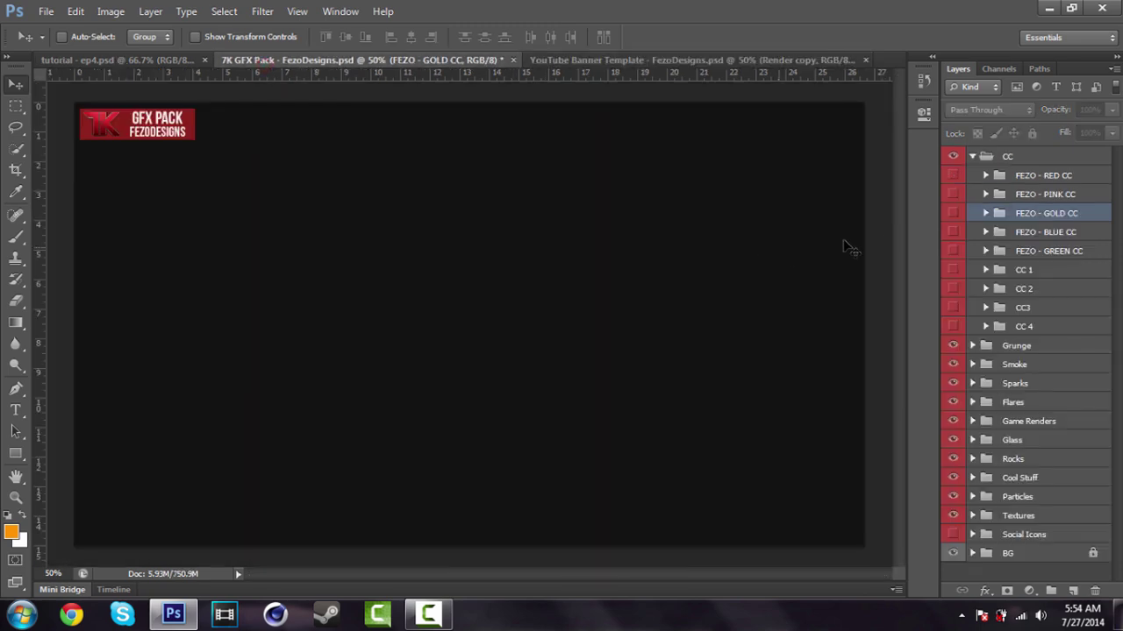
{"action": "left_click", "coordinate": [972, 158]}
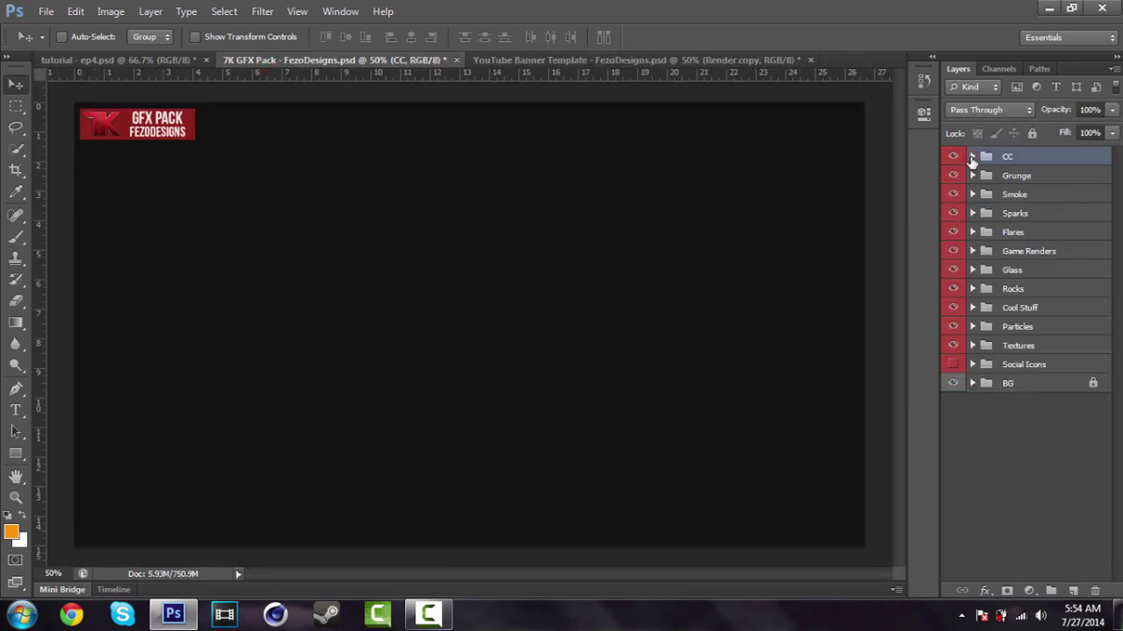
{"action": "left_click", "coordinate": [1017, 327]}
{"action": "left_click", "coordinate": [972, 326]}
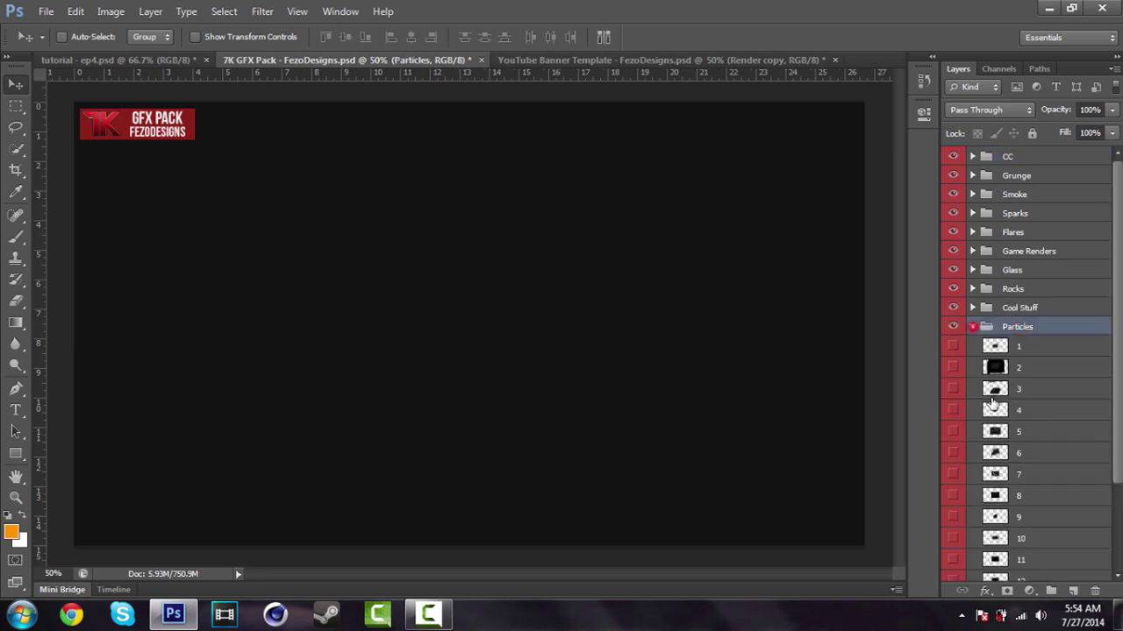
{"action": "scroll", "coordinate": [995, 421], "scroll_direction": "down", "scroll_amount": 4}
{"action": "left_click", "coordinate": [954, 464]}
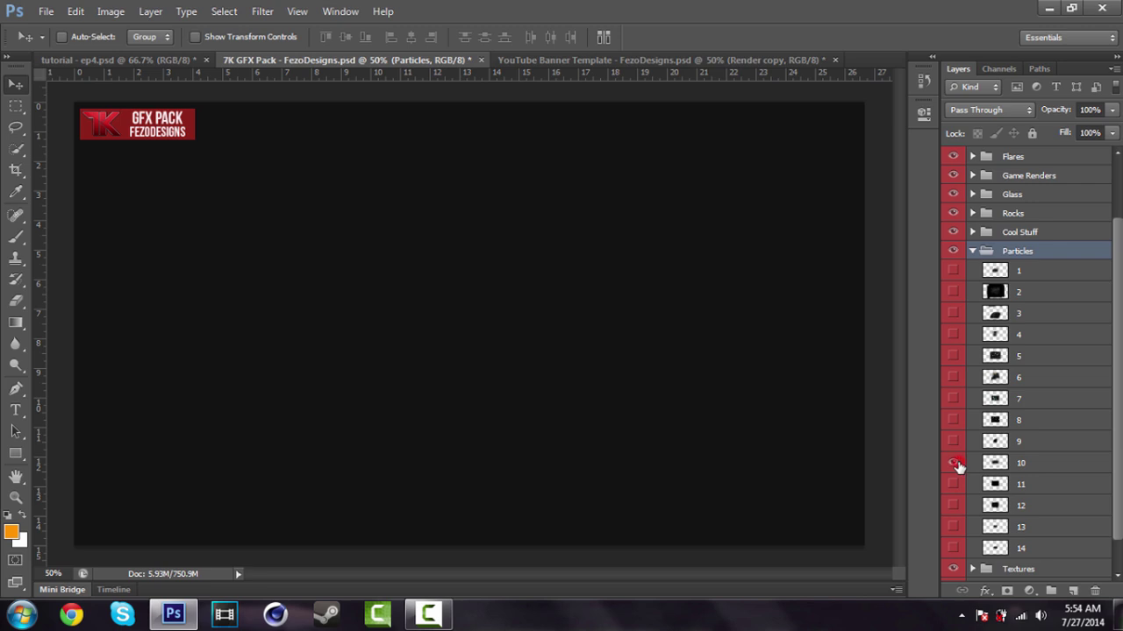
{"action": "left_click", "coordinate": [954, 463]}
{"action": "left_click", "coordinate": [953, 421]}
{"action": "left_click", "coordinate": [953, 419]}
{"action": "left_click", "coordinate": [954, 399]}
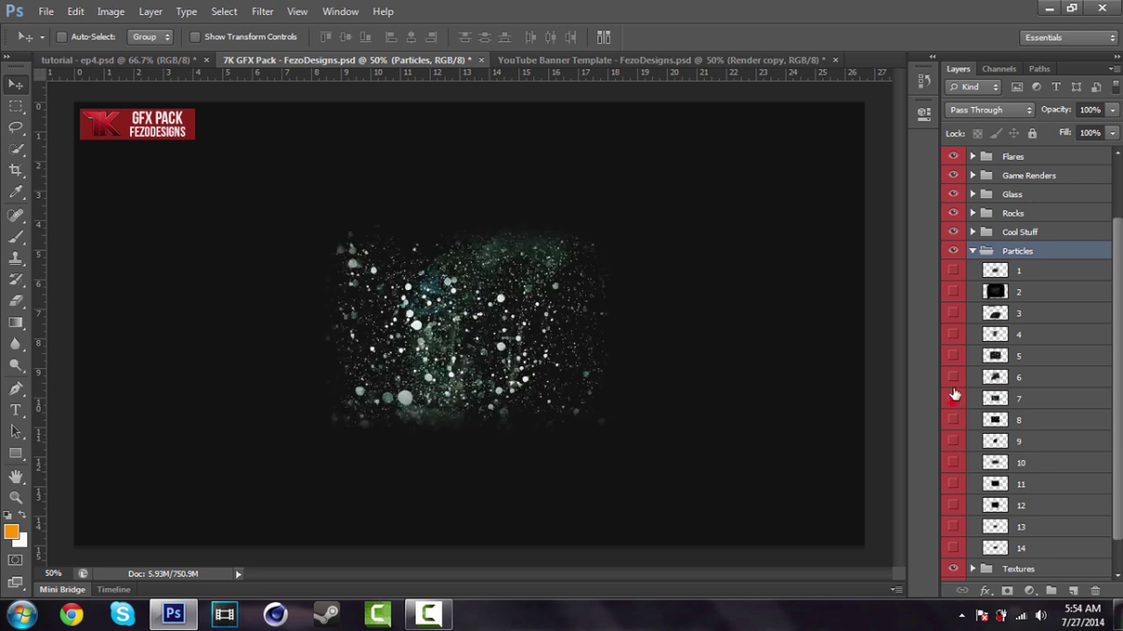
{"action": "left_click", "coordinate": [953, 399]}
{"action": "left_click", "coordinate": [953, 379]}
{"action": "left_click", "coordinate": [954, 378]}
Show particle layer 5 of the GFX pack and copy it into the banner, placing it between the Render and BG layers
{"action": "left_click", "coordinate": [952, 355]}
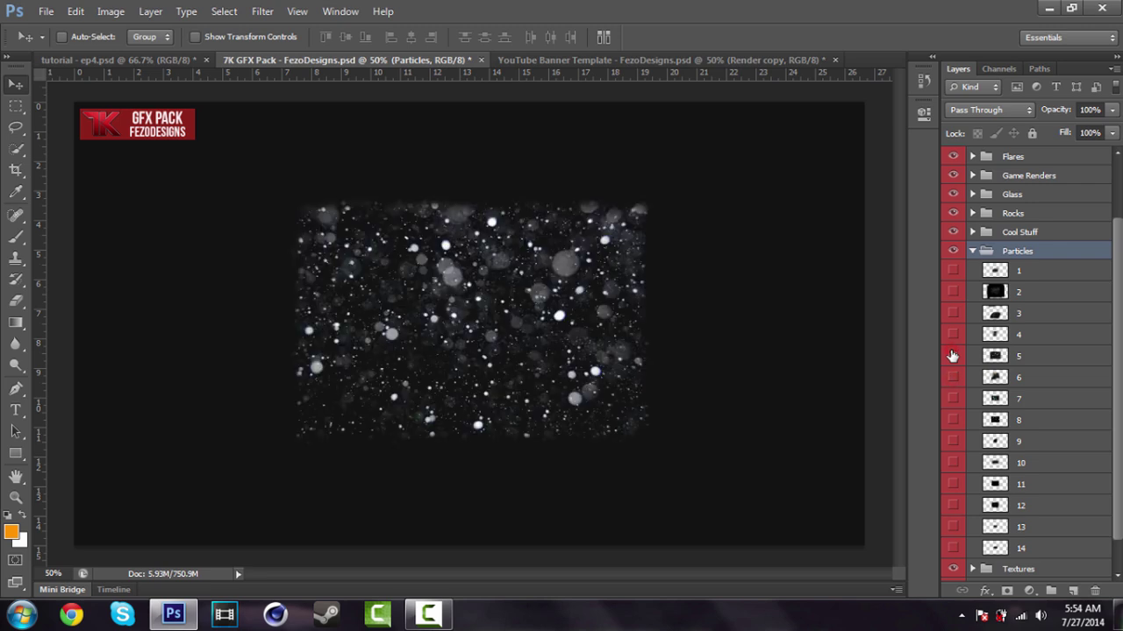
{"action": "left_click", "coordinate": [1016, 357]}
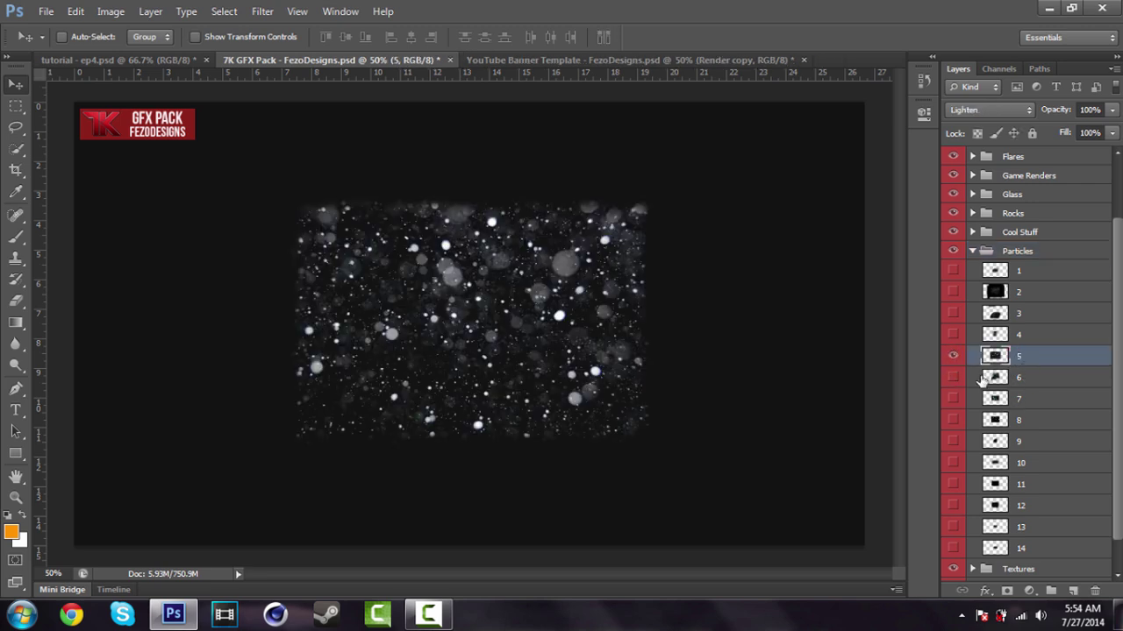
{"action": "left_click_drag", "start_coordinate": [411, 239], "coordinate": [419, 242]}
{"action": "left_click_drag", "start_coordinate": [504, 28], "coordinate": [418, 280]}
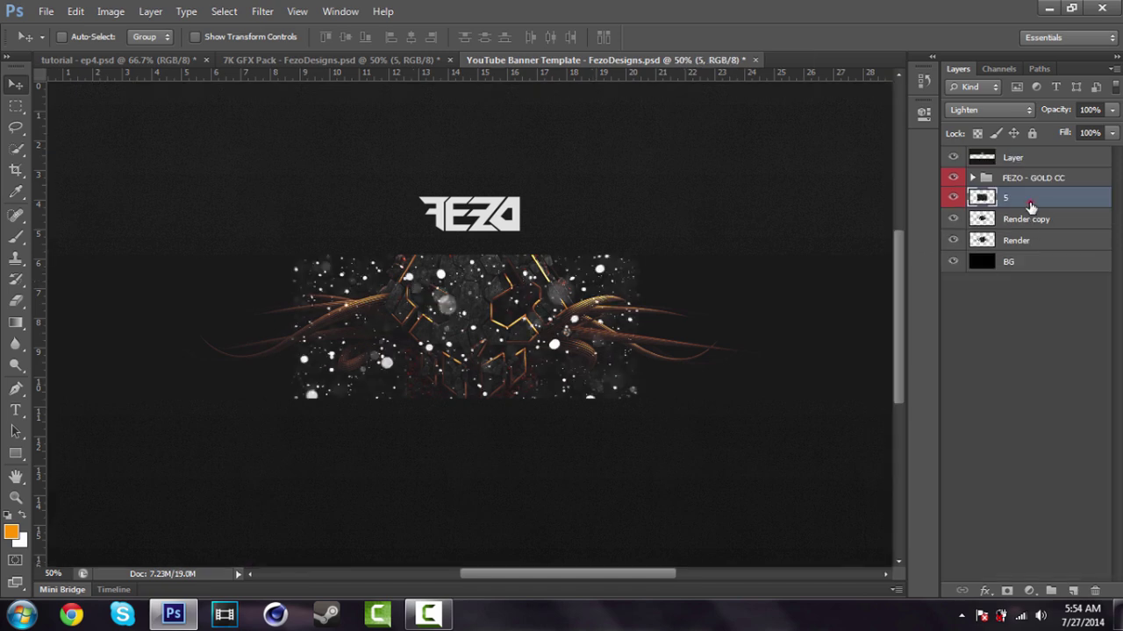
{"action": "left_click_drag", "start_coordinate": [1031, 204], "coordinate": [1022, 248]}
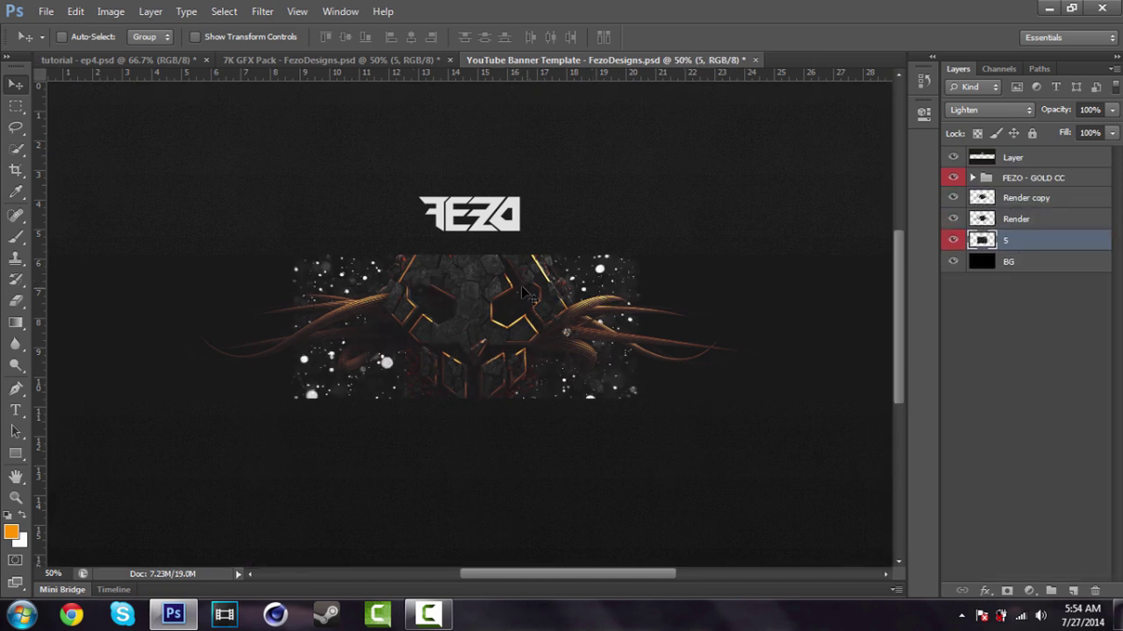
Move the particle layer to the banner strip's left end and duplicate it twice, placing the copies side by side across the strip
{"action": "left_click_drag", "start_coordinate": [478, 304], "coordinate": [256, 304]}
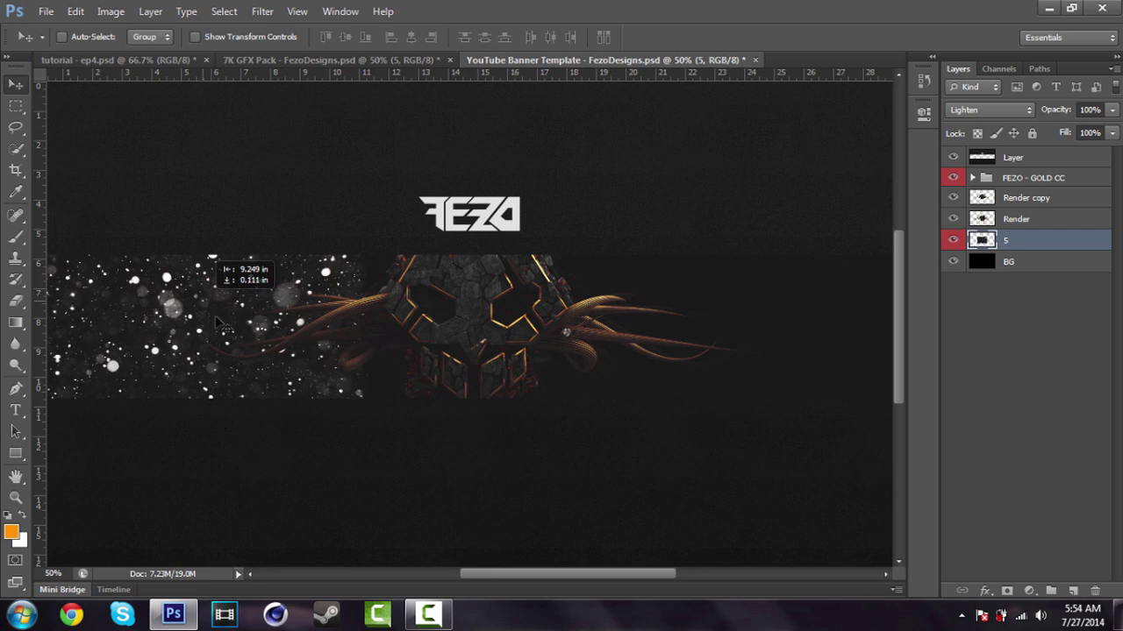
{"action": "left_click_drag", "start_coordinate": [515, 578], "coordinate": [536, 573]}
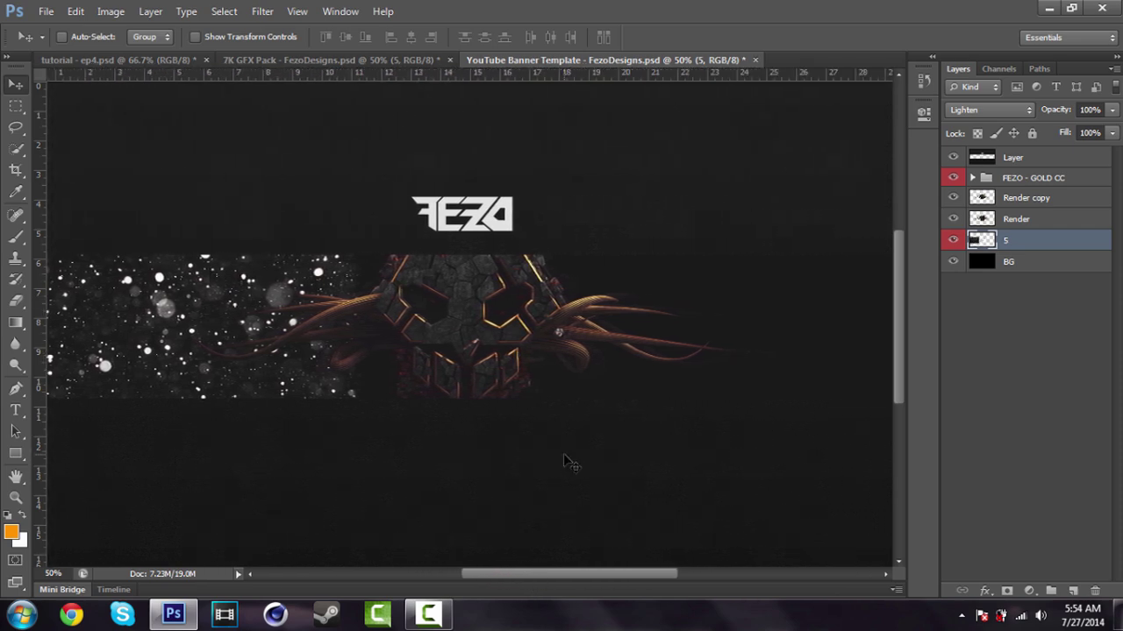
{"action": "key", "text": "ctrl+j"}
{"action": "left_click_drag", "start_coordinate": [164, 338], "coordinate": [738, 322]}
{"action": "key", "text": "ctrl+j"}
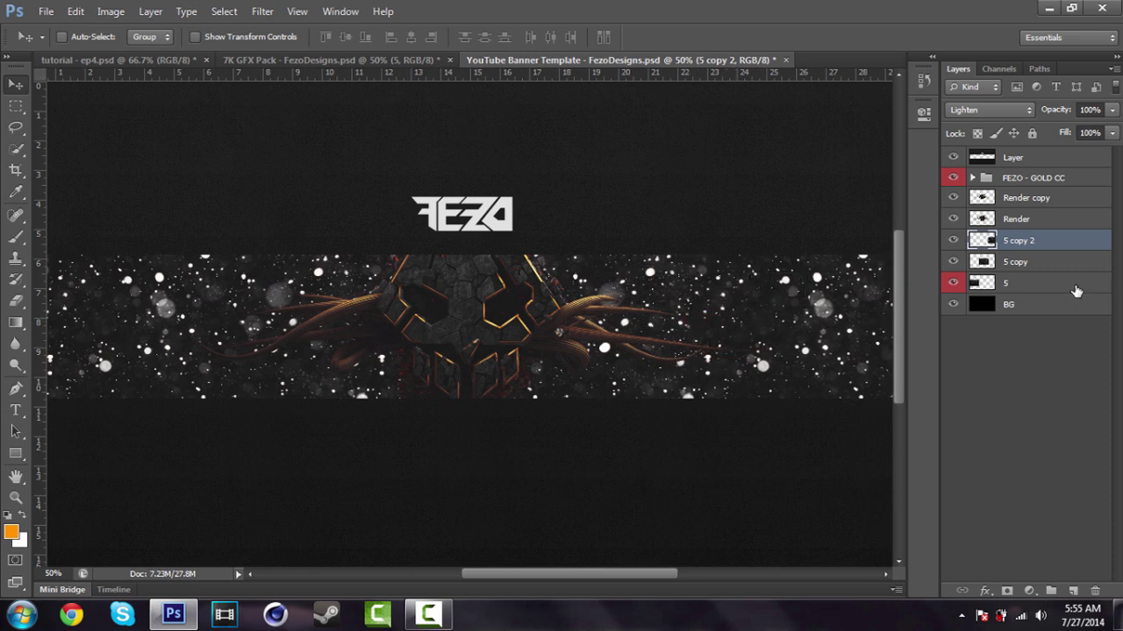
Merge the three particle layers into one and name the merged layer Particle
{"action": "left_click", "coordinate": [1045, 292], "text": "shift"}
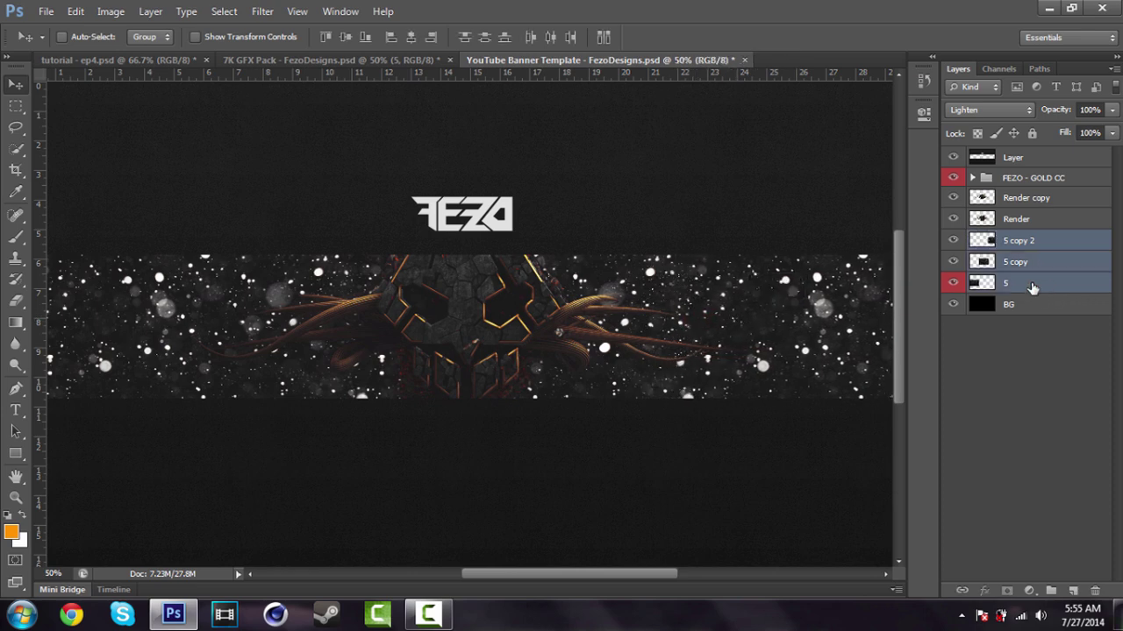
{"action": "right_click", "coordinate": [1016, 265]}
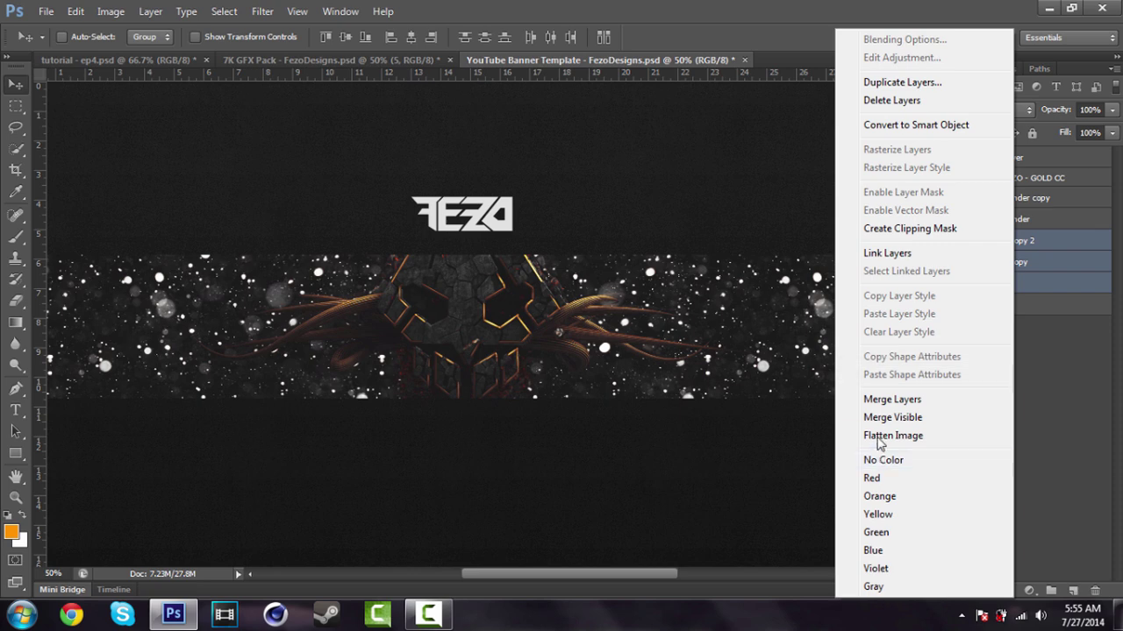
{"action": "left_click", "coordinate": [884, 401]}
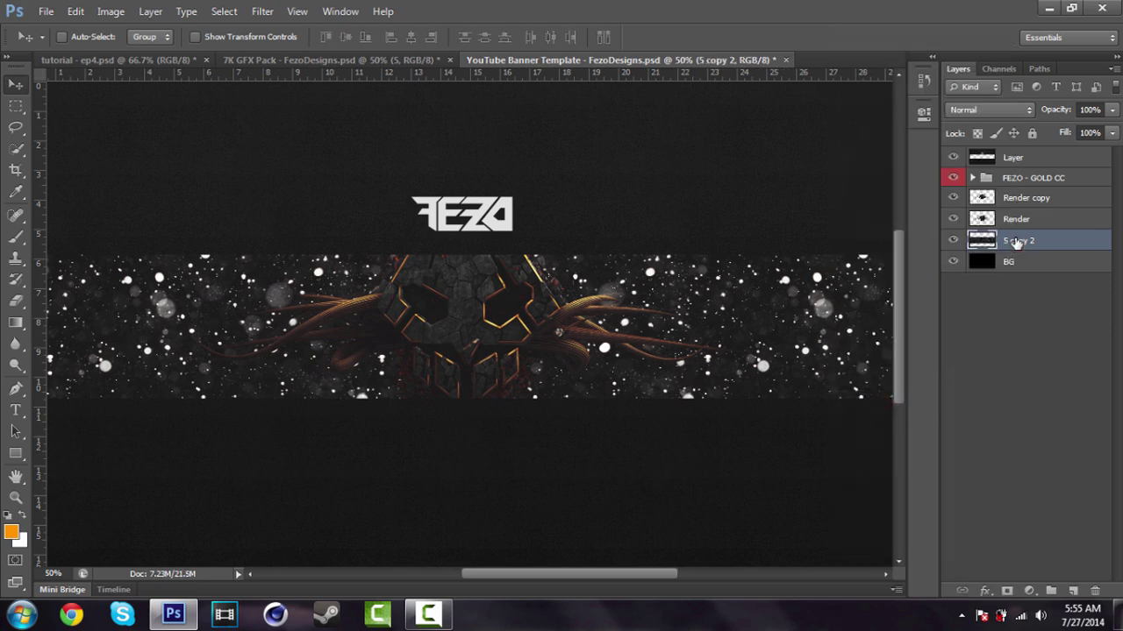
{"action": "double_click", "coordinate": [1016, 241]}
{"action": "type", "text": "Pa"}
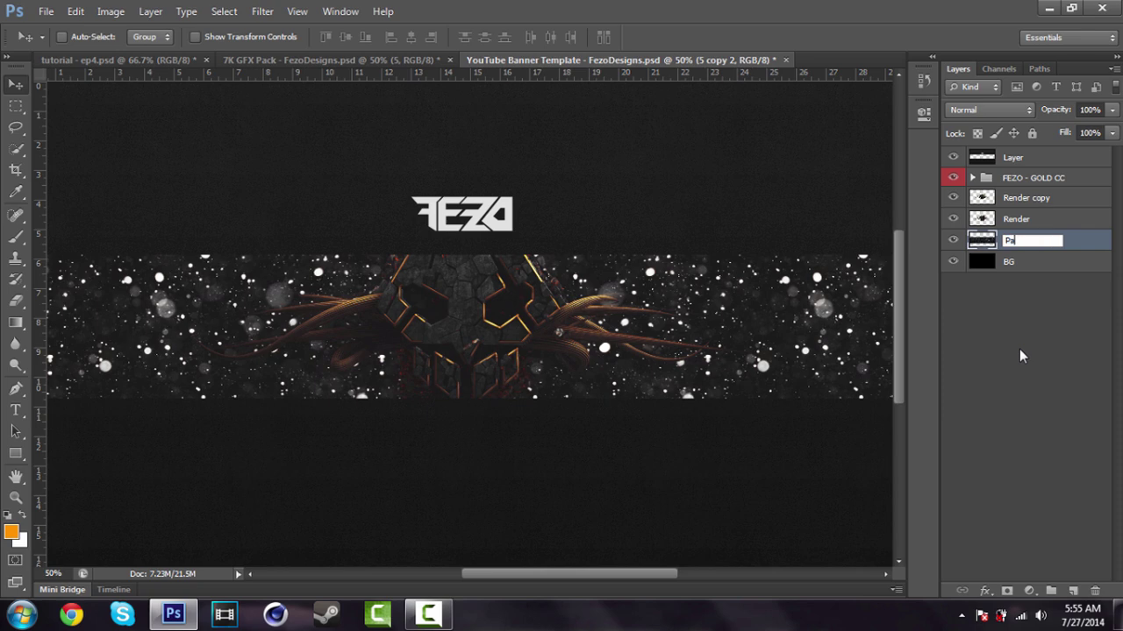
{"action": "type", "text": "rticle"}
{"action": "key", "text": "Return"}
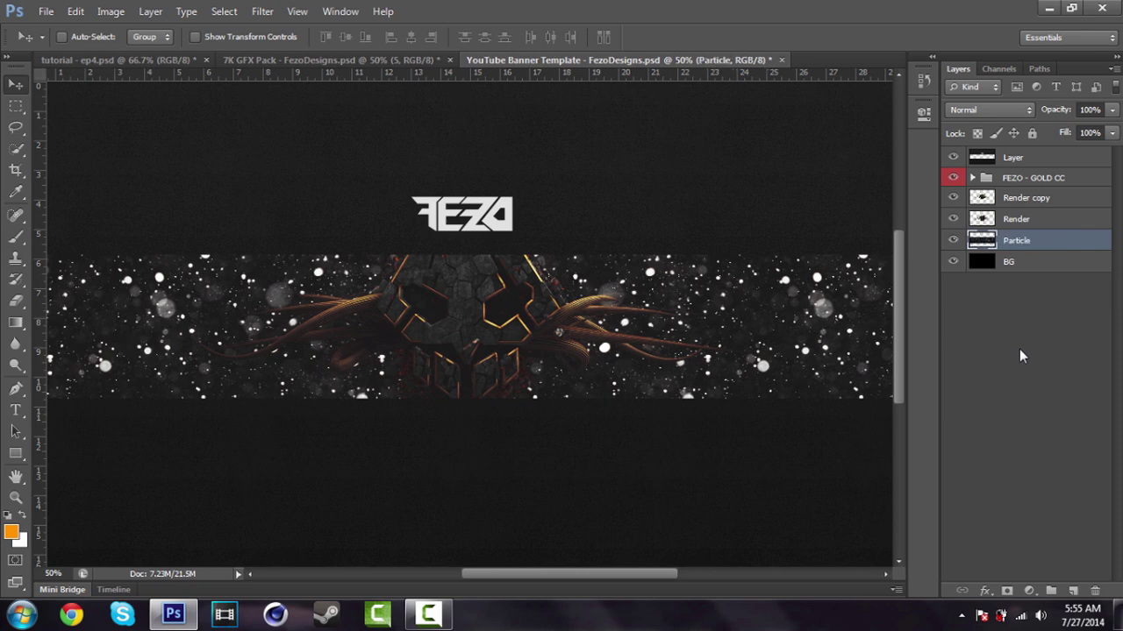
Set the Particle layer to Lighten blend mode at 20% opacity
{"action": "left_click", "coordinate": [986, 112]}
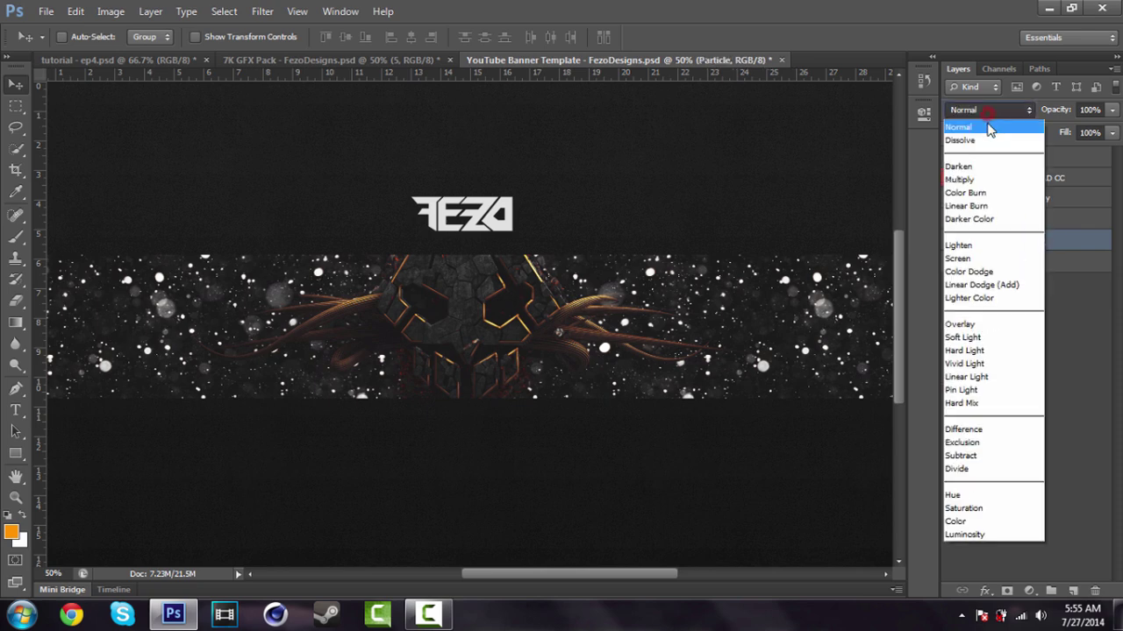
{"action": "left_click", "coordinate": [969, 248]}
{"action": "left_click", "coordinate": [1097, 111]}
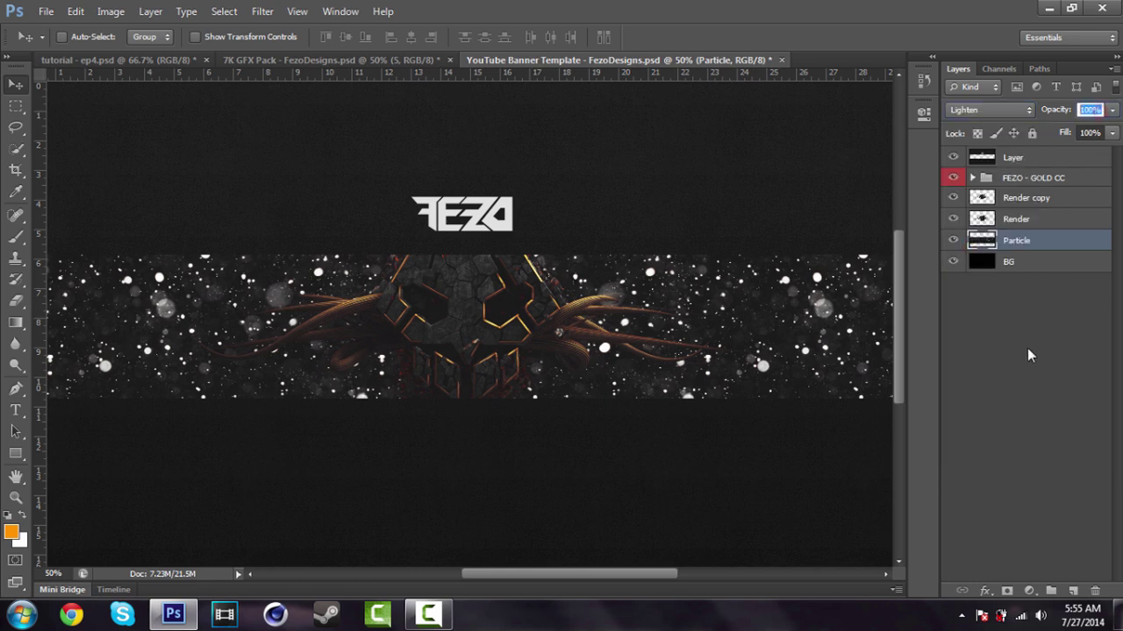
{"action": "type", "text": "20"}
{"action": "key", "text": "Return"}
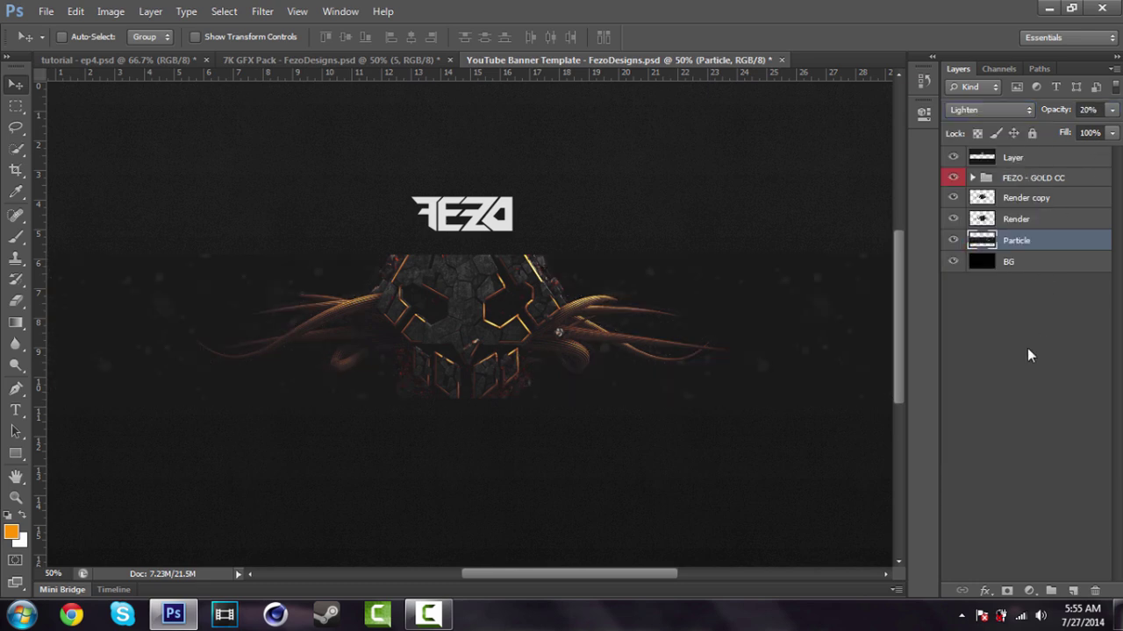
Add a new empty layer above Render copy, name it Light 1, and activate the Pen tool
{"action": "left_click", "coordinate": [1007, 200]}
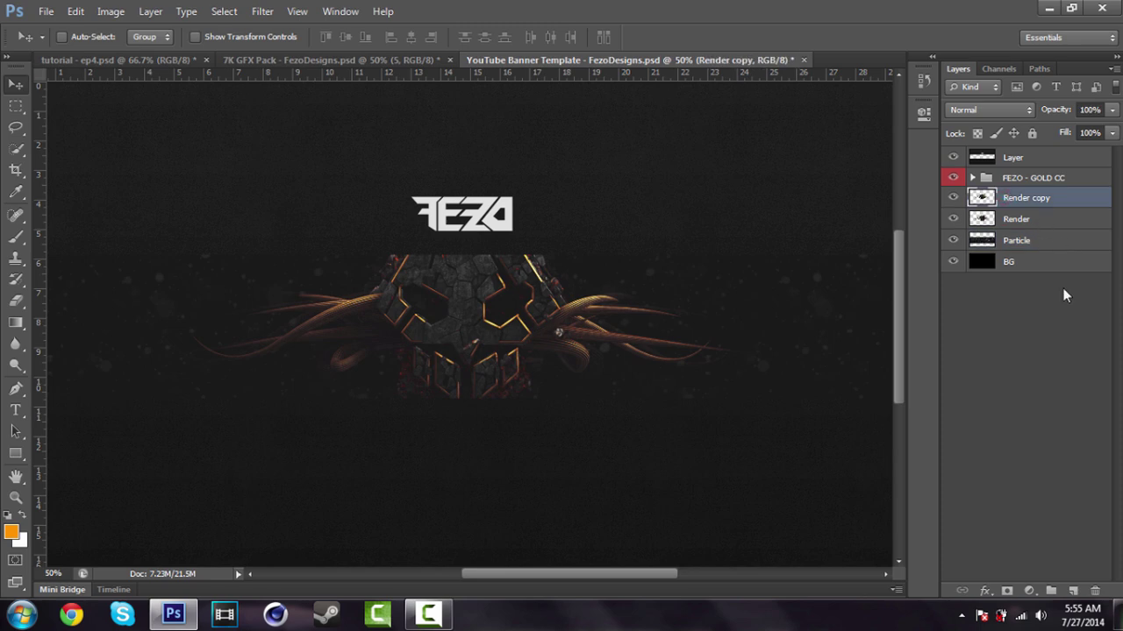
{"action": "left_click", "coordinate": [1073, 592]}
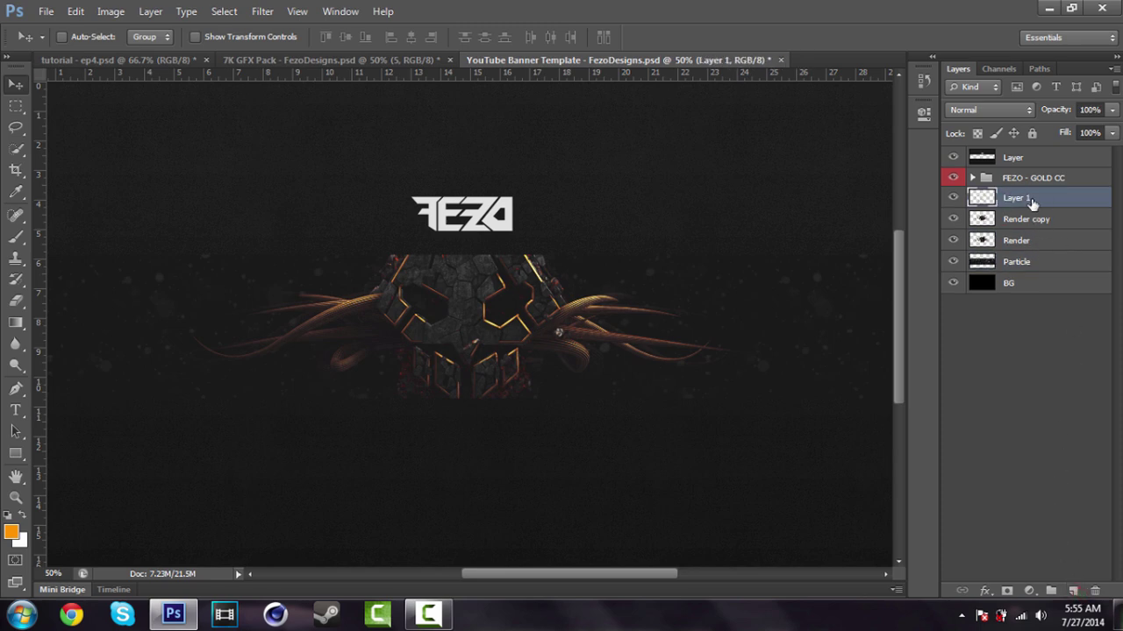
{"action": "double_click", "coordinate": [1019, 199]}
{"action": "type", "text": "Light 1"}
{"action": "key", "text": "Return"}
{"action": "key", "text": "p"}
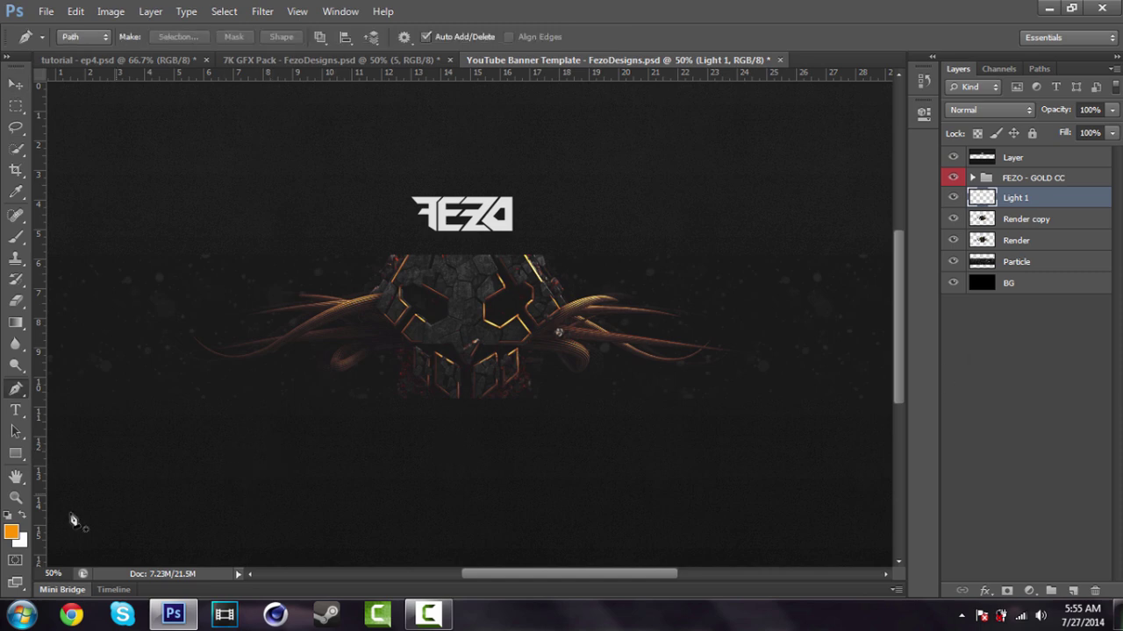
With orange ff9600 as the foreground colour, draw a closed trapezoid path with a curved lower edge spanning the skull and its tendrils
{"action": "left_click", "coordinate": [18, 537]}
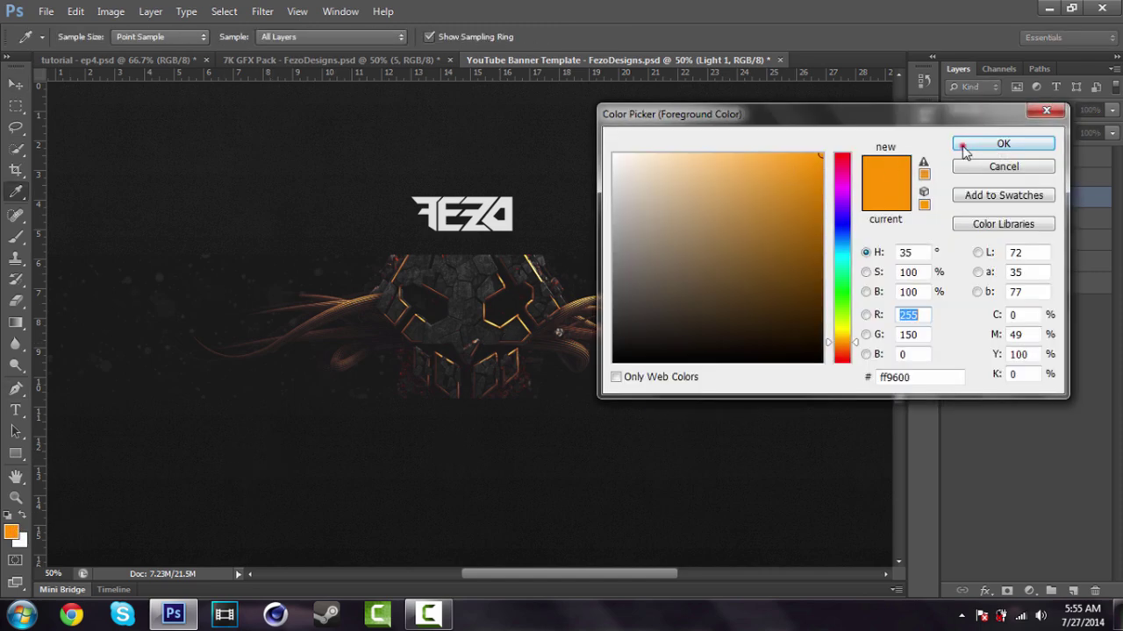
{"action": "left_click", "coordinate": [994, 142]}
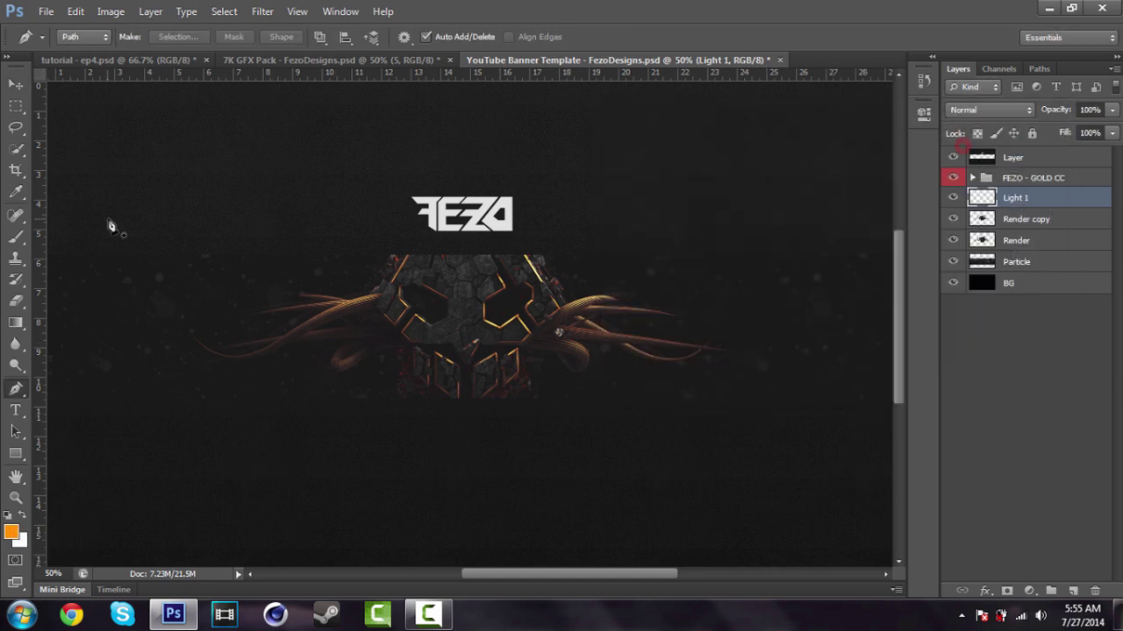
{"action": "left_click", "coordinate": [190, 220]}
{"action": "left_click", "coordinate": [254, 332]}
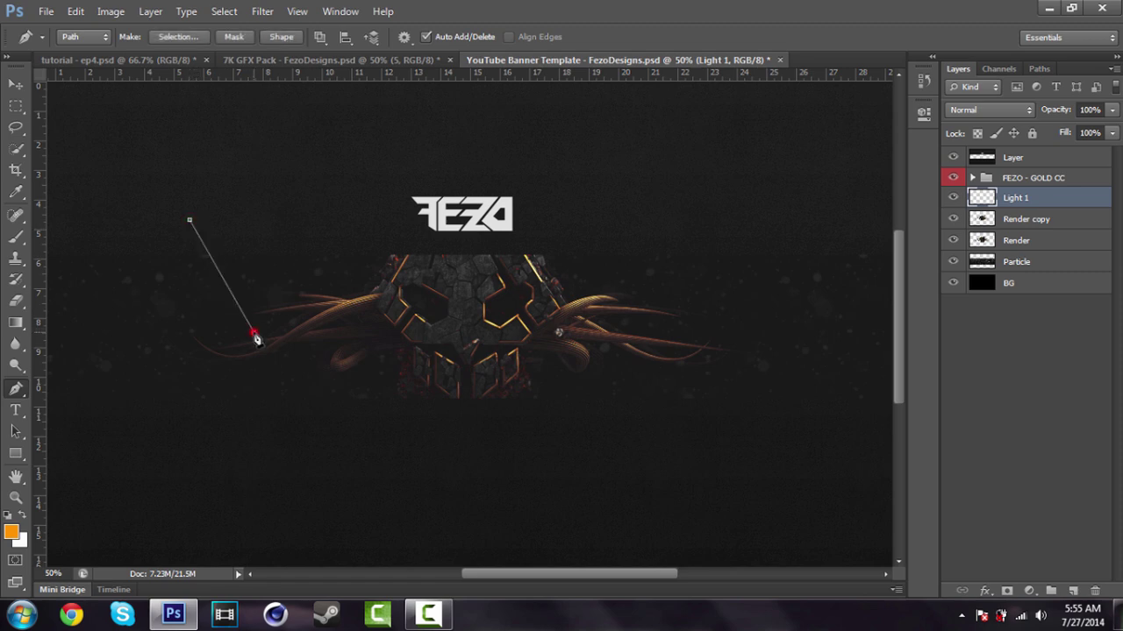
{"action": "left_click_drag", "start_coordinate": [655, 329], "coordinate": [816, 305]}
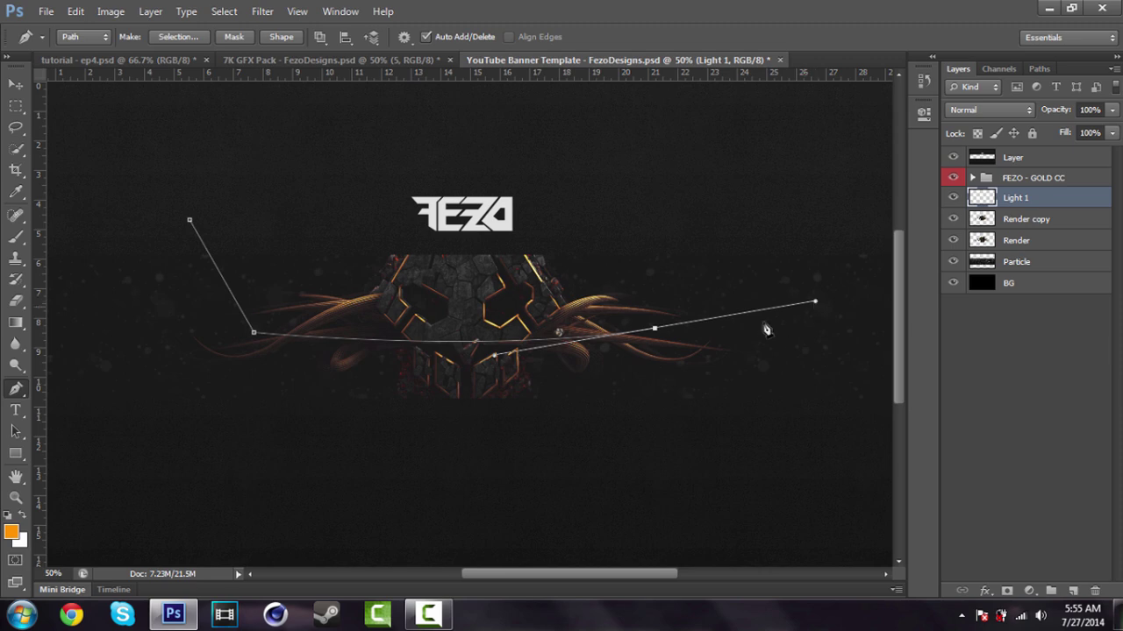
{"action": "left_click", "coordinate": [655, 329]}
{"action": "left_click", "coordinate": [702, 216]}
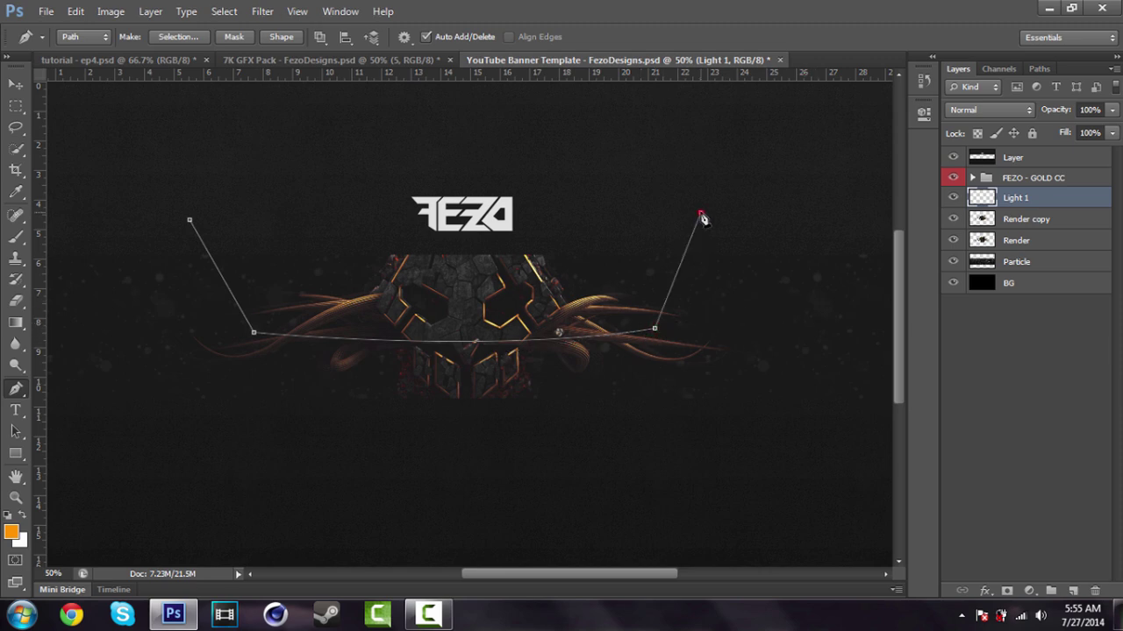
{"action": "key", "text": "ctrl+z"}
{"action": "left_click", "coordinate": [723, 209]}
{"action": "left_click", "coordinate": [189, 220]}
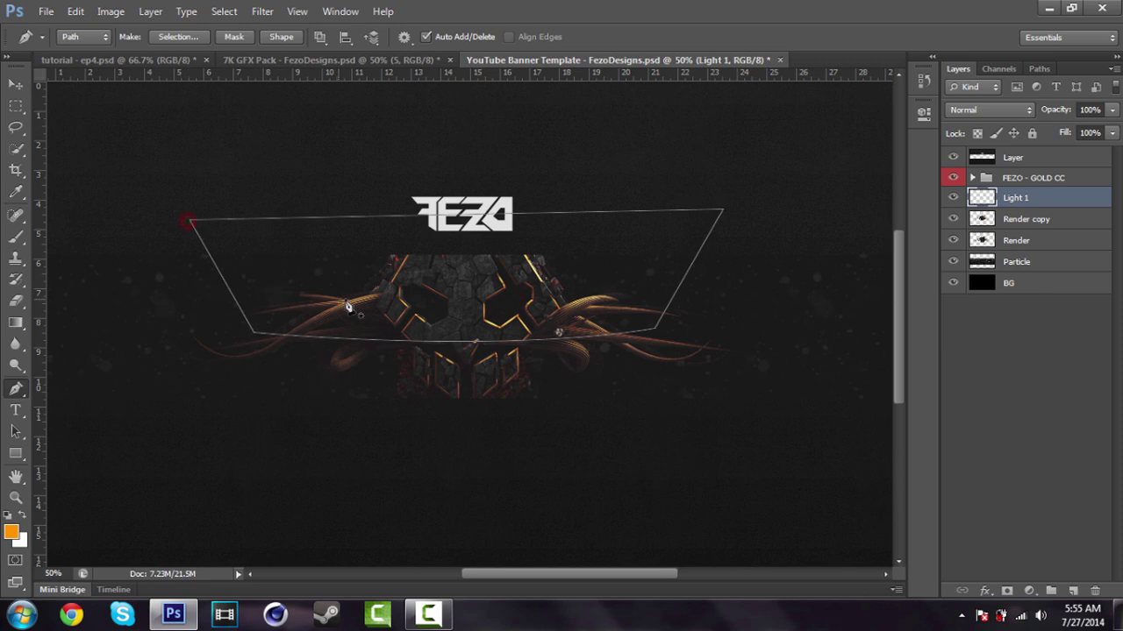
Fill the trapezoid path on Light 1 with the foreground colour at 100% opacity and delete the path
{"action": "right_click", "coordinate": [433, 289]}
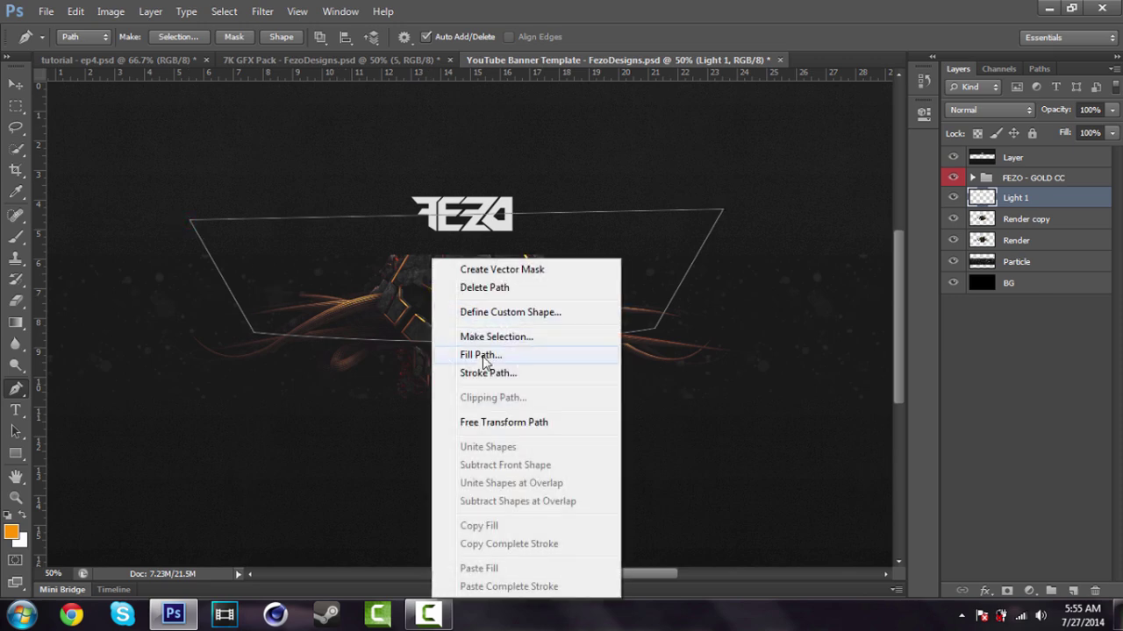
{"action": "left_click", "coordinate": [505, 363]}
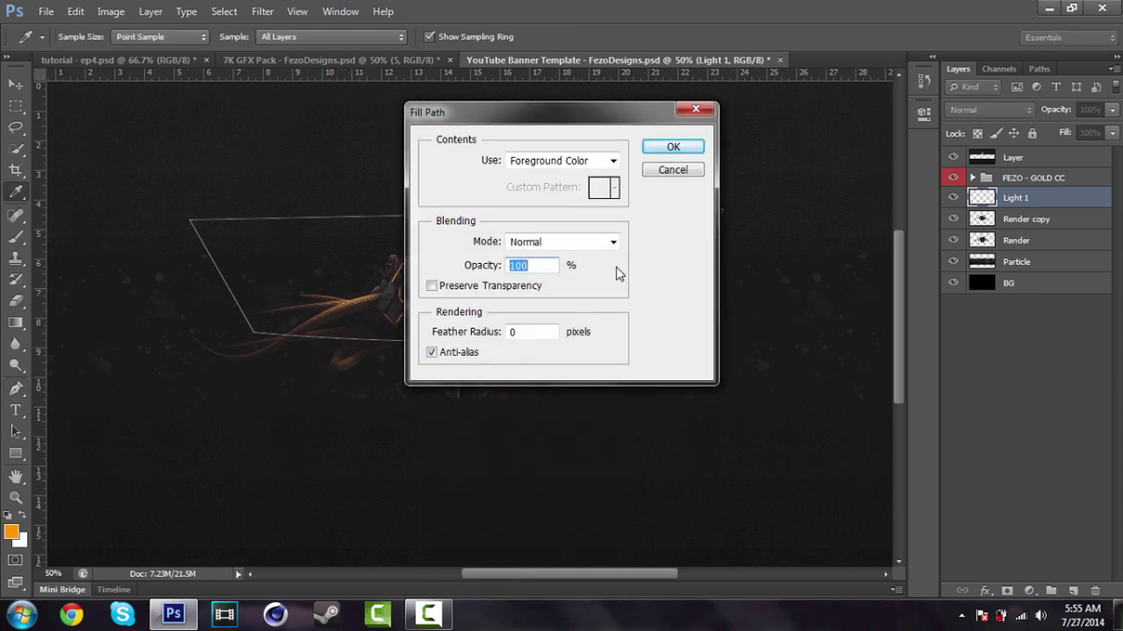
{"action": "left_click", "coordinate": [671, 151]}
{"action": "right_click", "coordinate": [508, 284]}
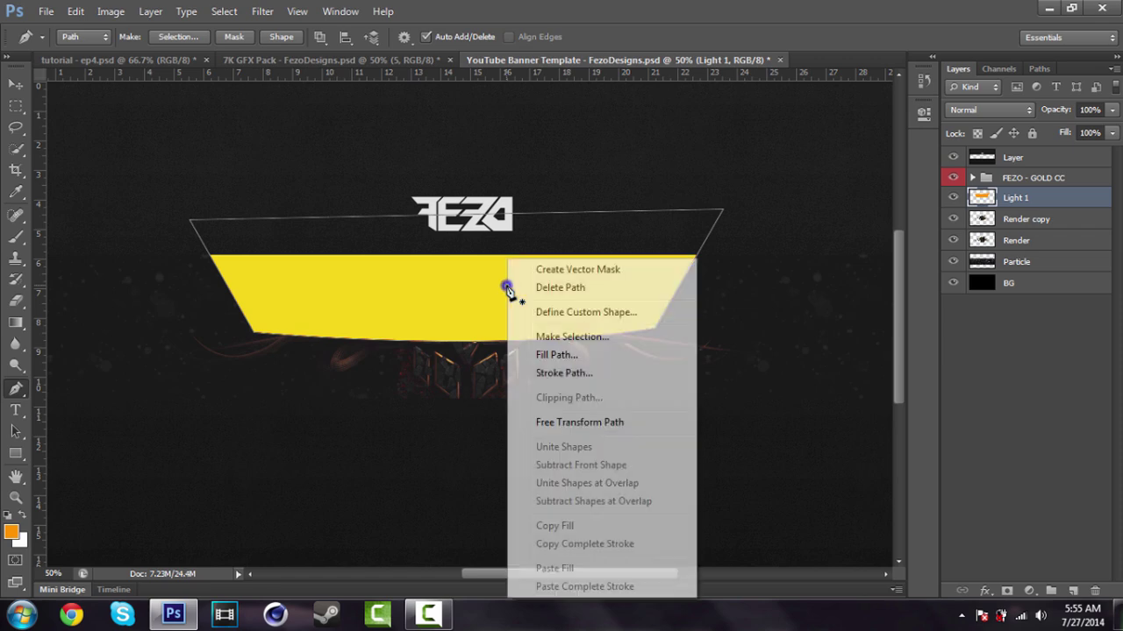
{"action": "left_click", "coordinate": [572, 287]}
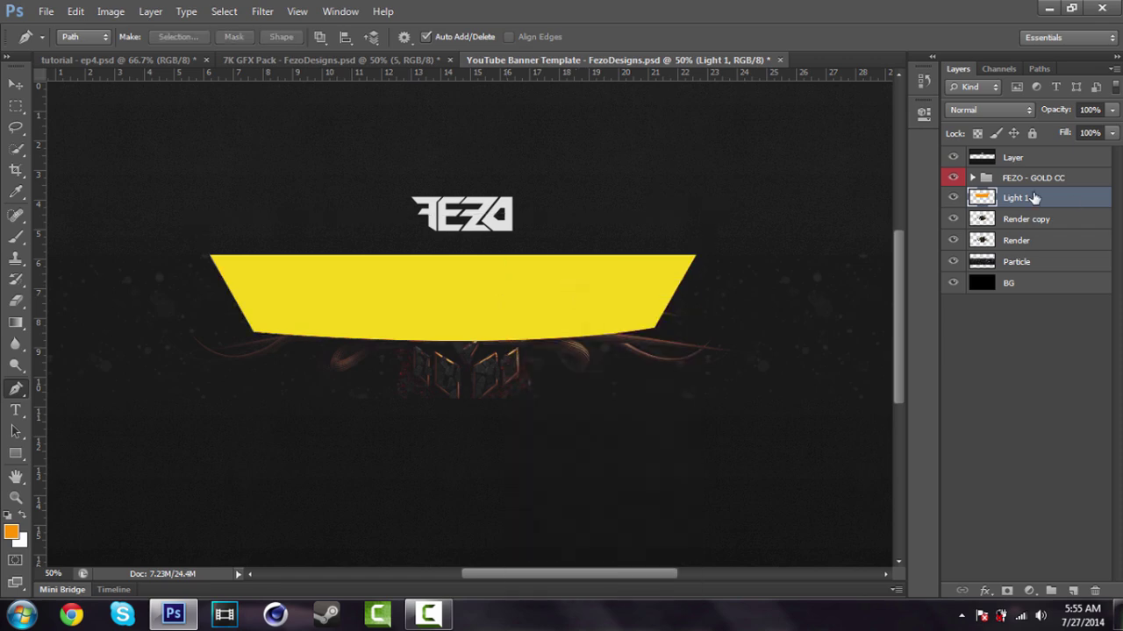
Apply a Gaussian Blur with a 50-pixel radius to the Light 1 layer
{"action": "left_click", "coordinate": [263, 12]}
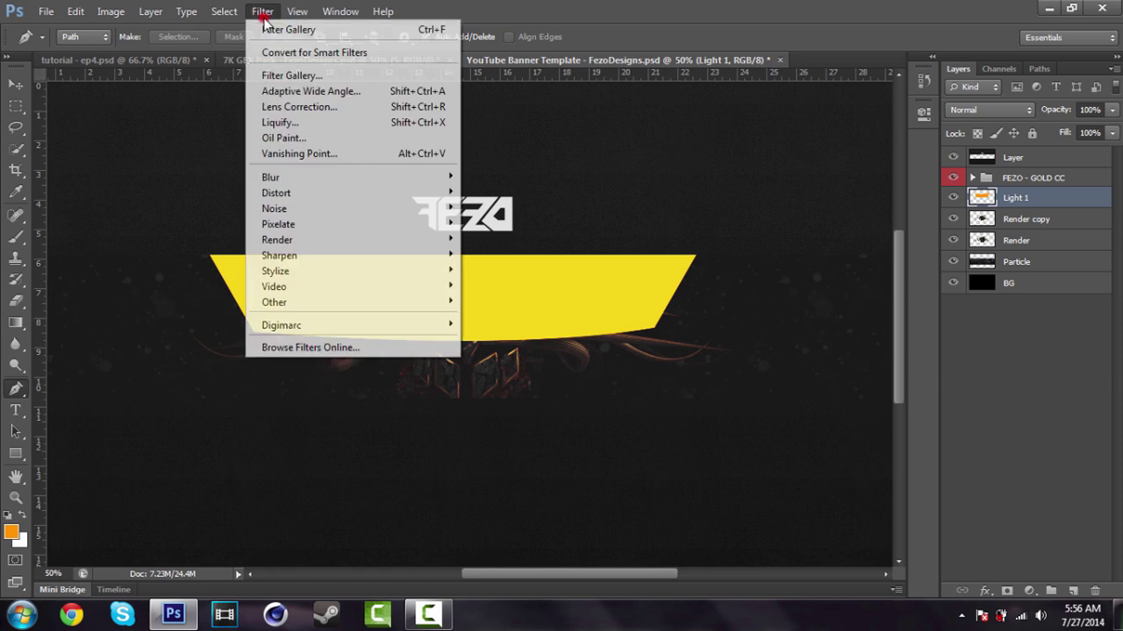
{"action": "mouse_move", "coordinate": [301, 177]}
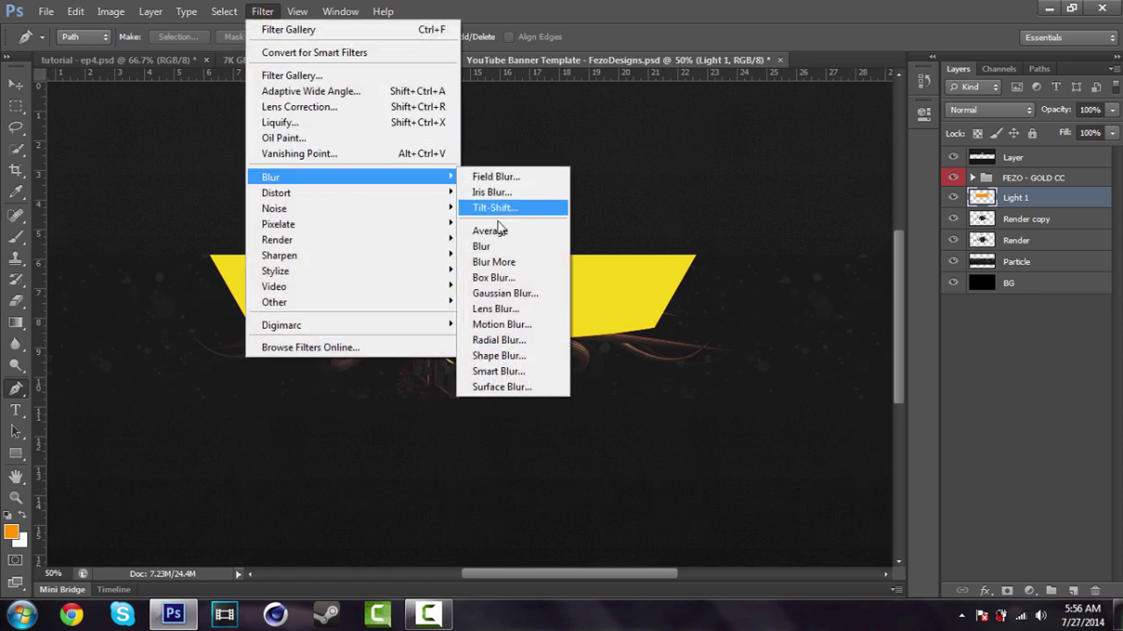
{"action": "left_click", "coordinate": [517, 295]}
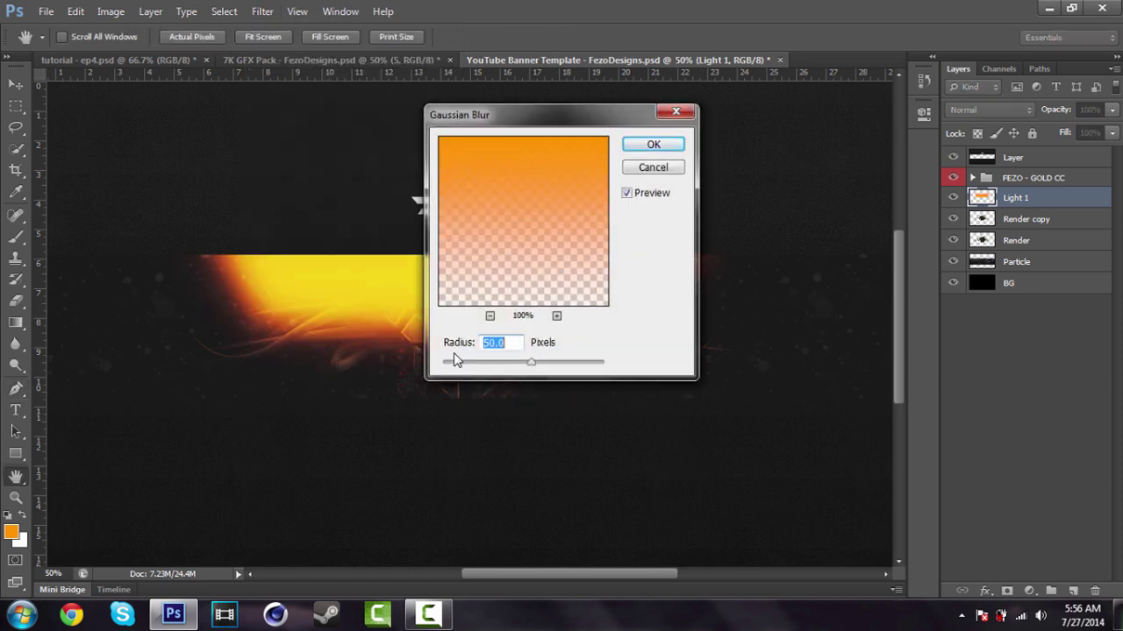
{"action": "left_click", "coordinate": [659, 147]}
{"action": "key", "text": "p"}
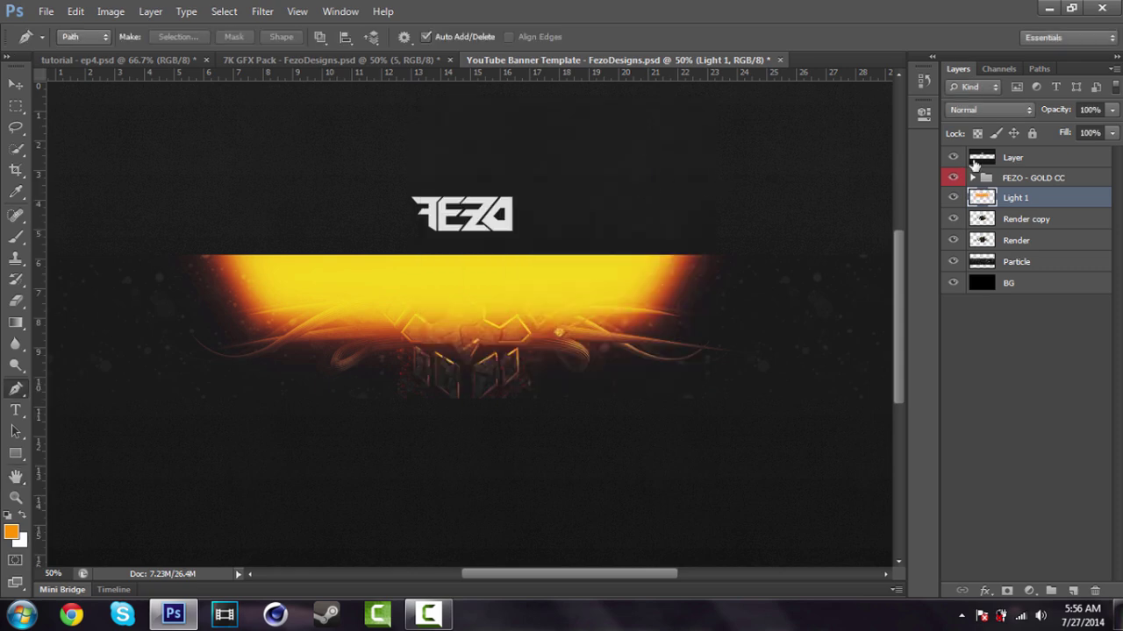
Set the Light 1 layer to Screen blend mode at 22% opacity
{"action": "left_click", "coordinate": [997, 110]}
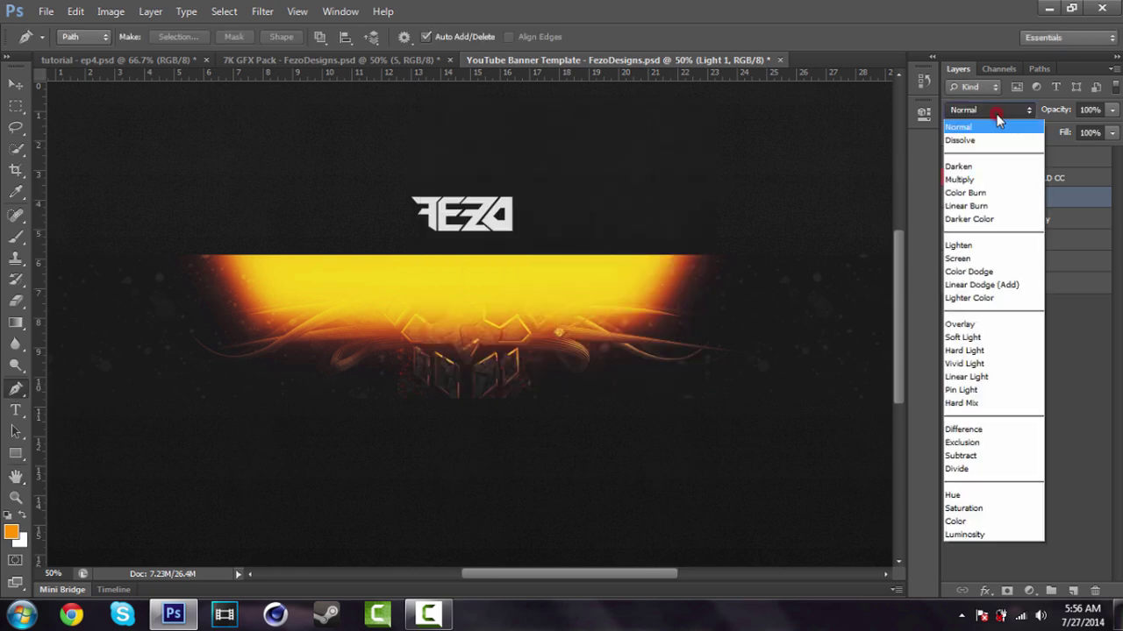
{"action": "left_click", "coordinate": [987, 255]}
{"action": "left_click", "coordinate": [1100, 110]}
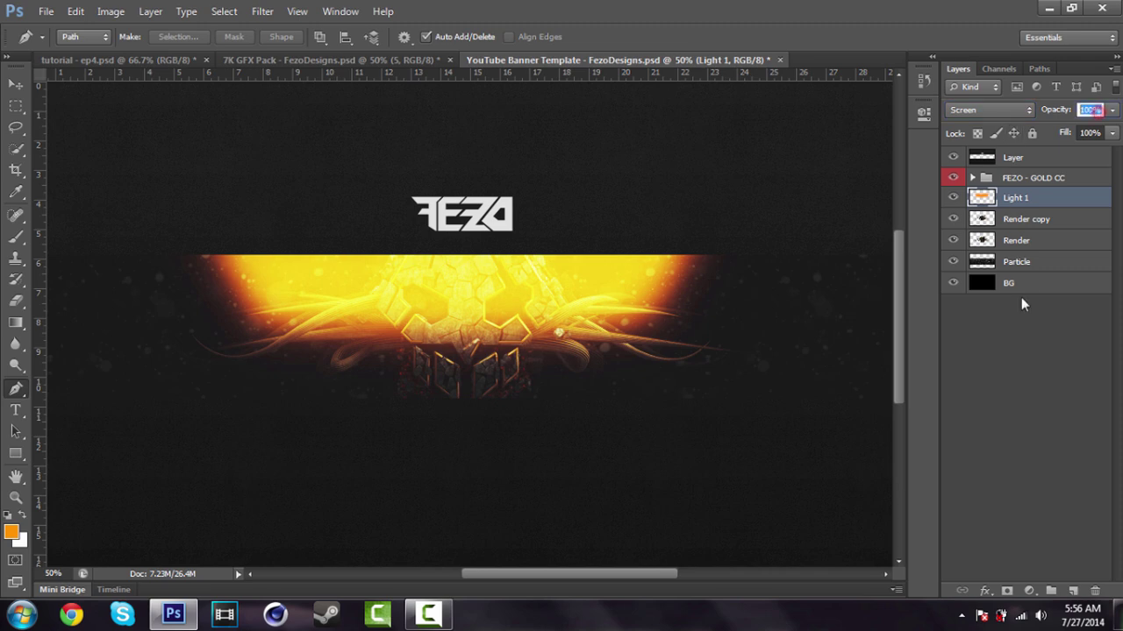
{"action": "type", "text": "22"}
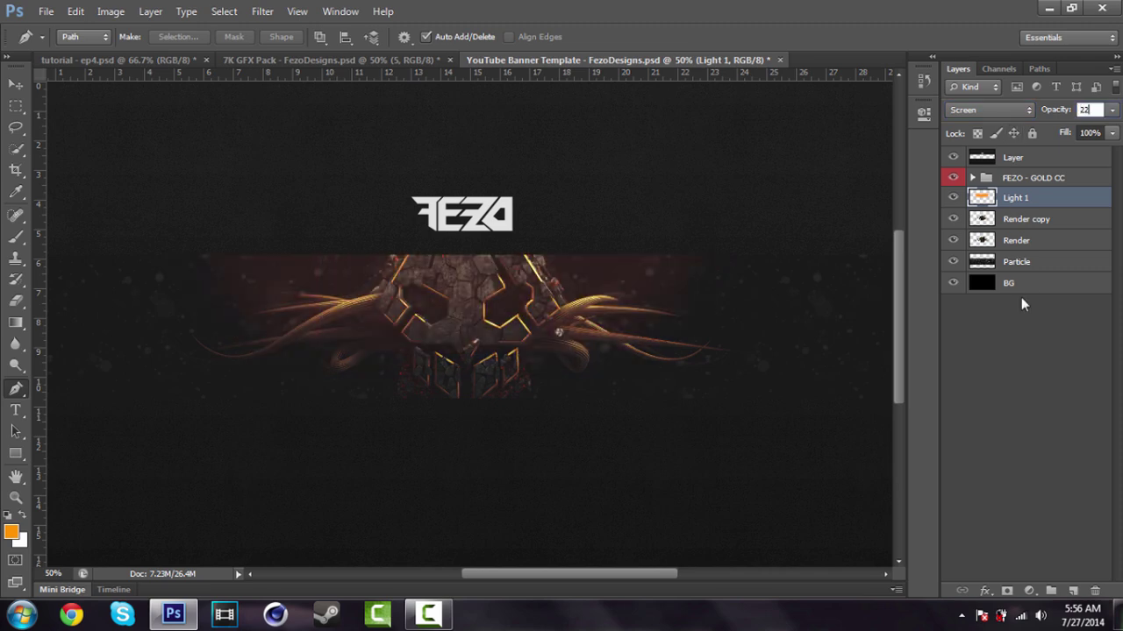
{"action": "key", "text": "Return"}
Add a new empty layer above Render copy and name it Light 2
{"action": "left_click", "coordinate": [1028, 221]}
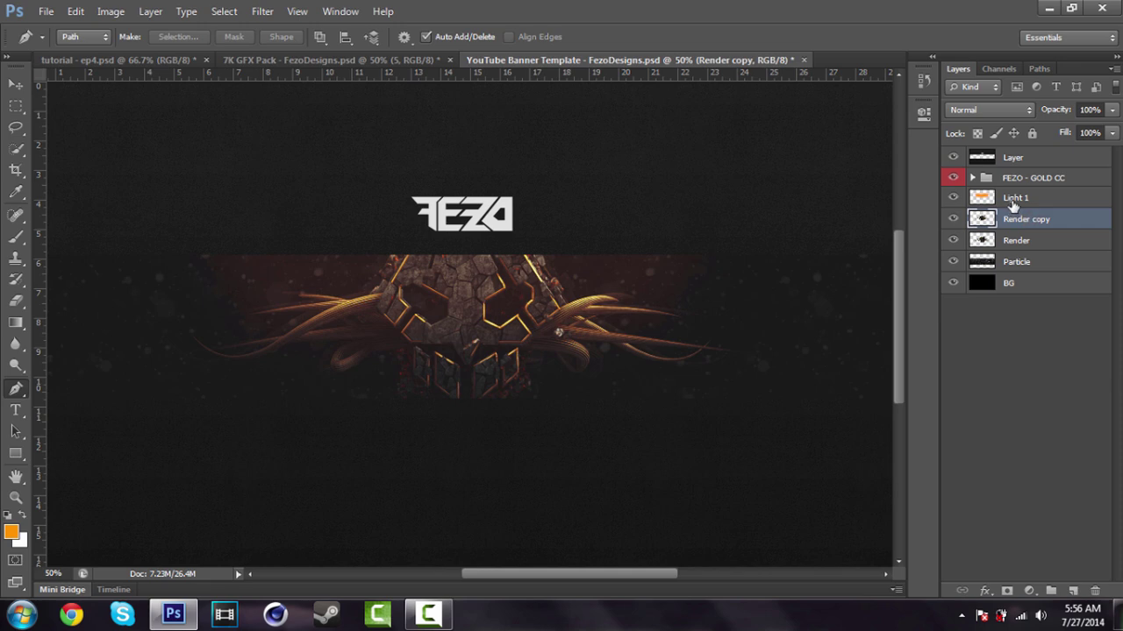
{"action": "left_click", "coordinate": [1072, 592]}
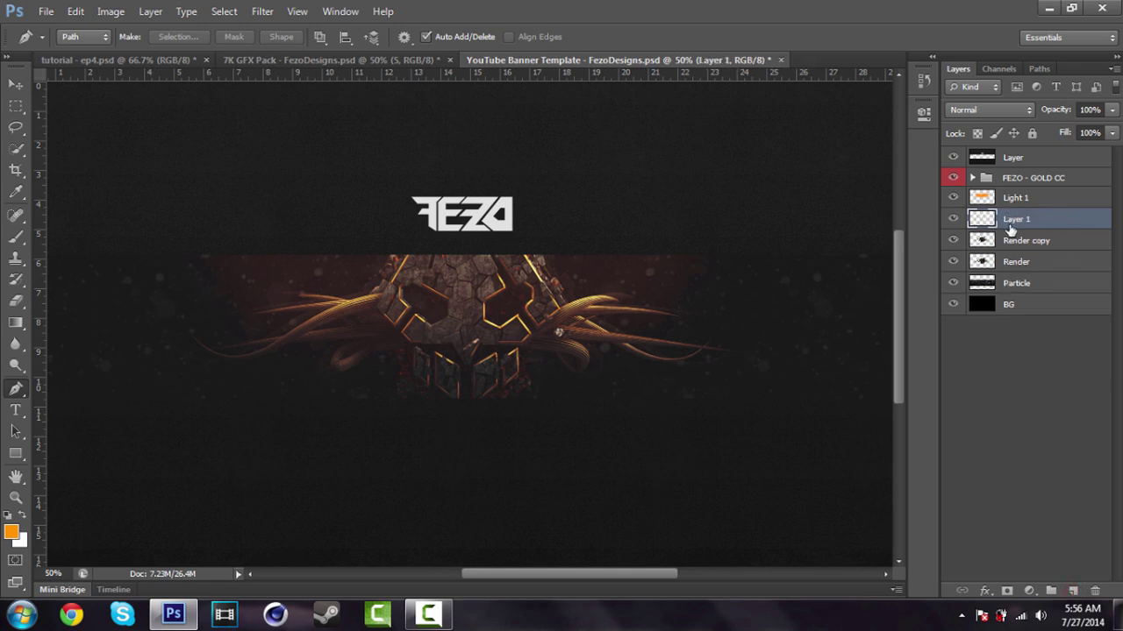
{"action": "double_click", "coordinate": [1014, 221]}
{"action": "type", "text": "Light 2"}
{"action": "key", "text": "Return"}
Paint one orange dab just below the skull's jaw with a soft 500 px brush at 0% hardness
{"action": "key", "text": "b"}
{"action": "right_click", "coordinate": [481, 354]}
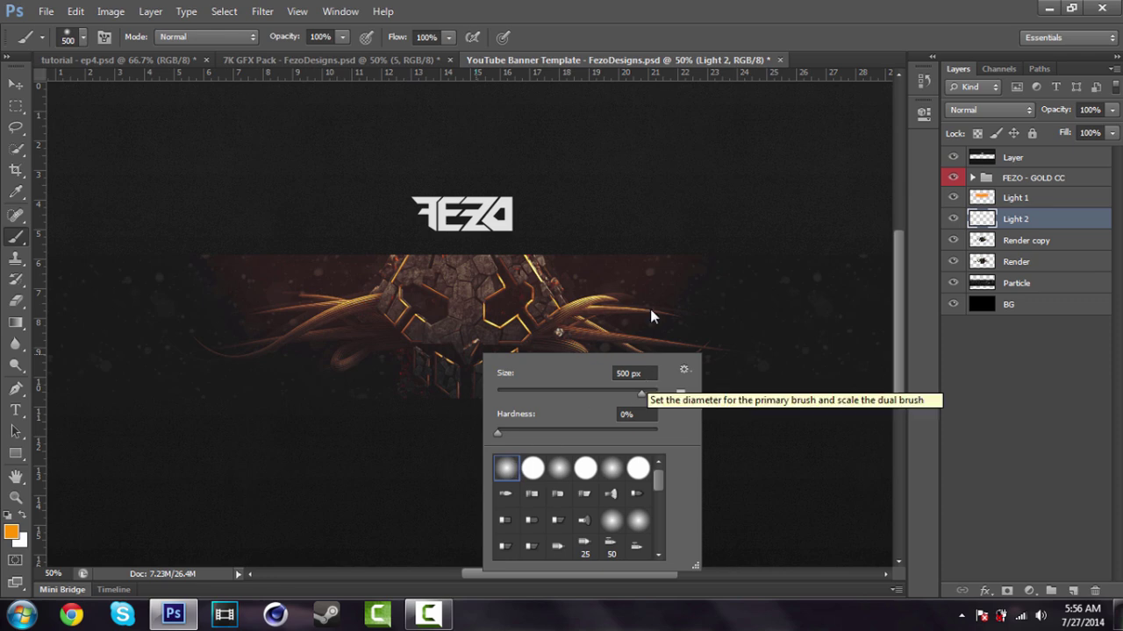
{"action": "left_click", "coordinate": [689, 2]}
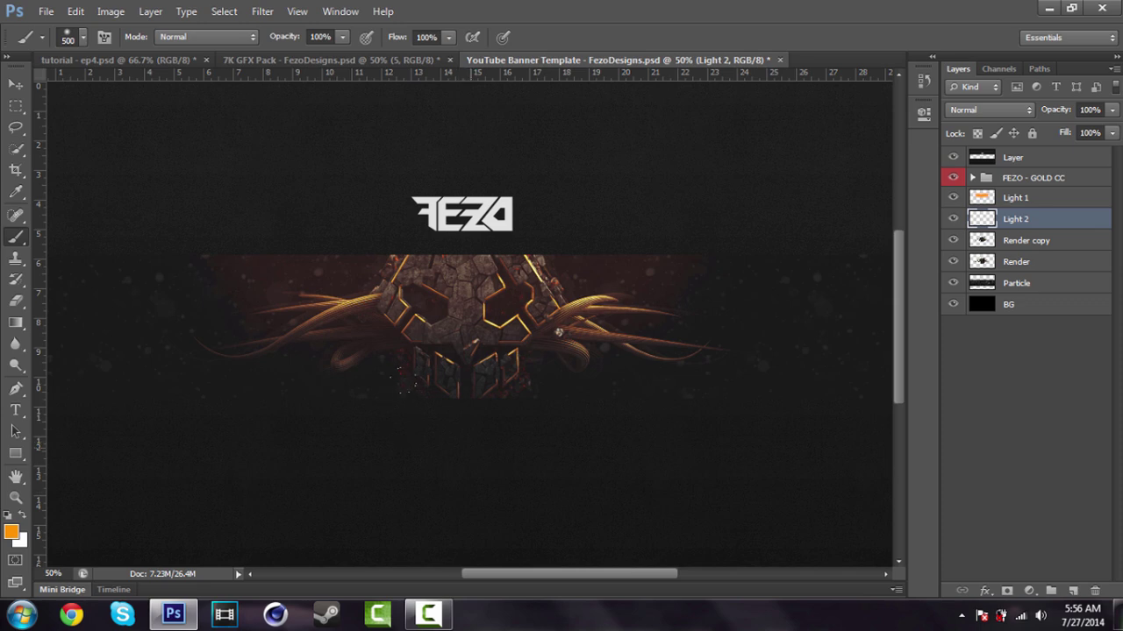
{"action": "left_click", "coordinate": [468, 452]}
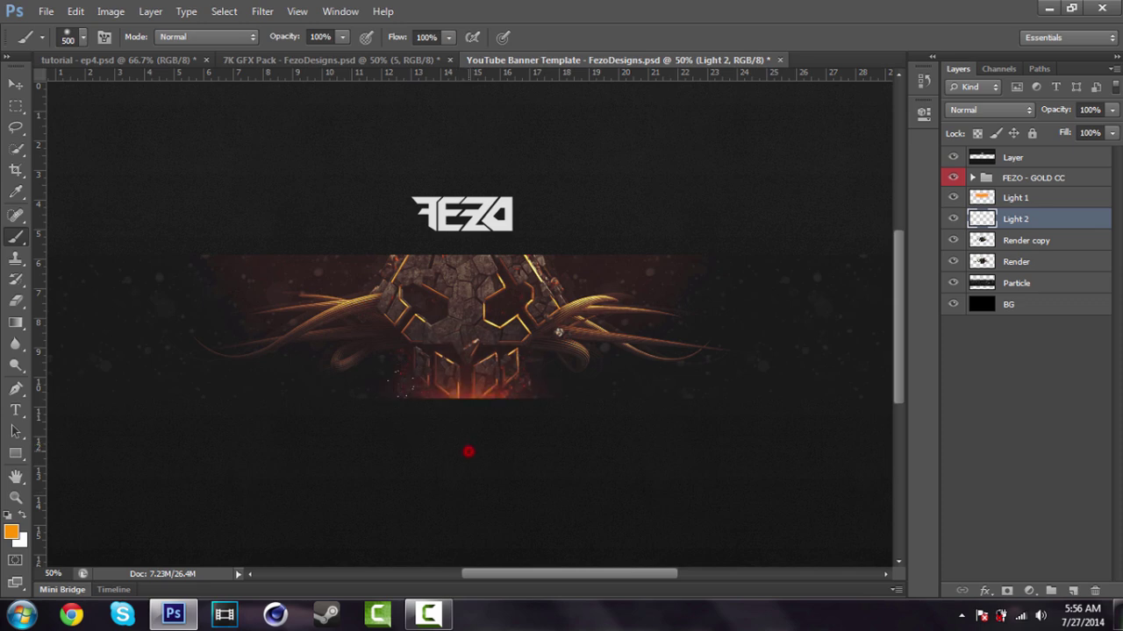
Set the Light 2 layer to Screen blend mode at 20% opacity
{"action": "left_click", "coordinate": [982, 109]}
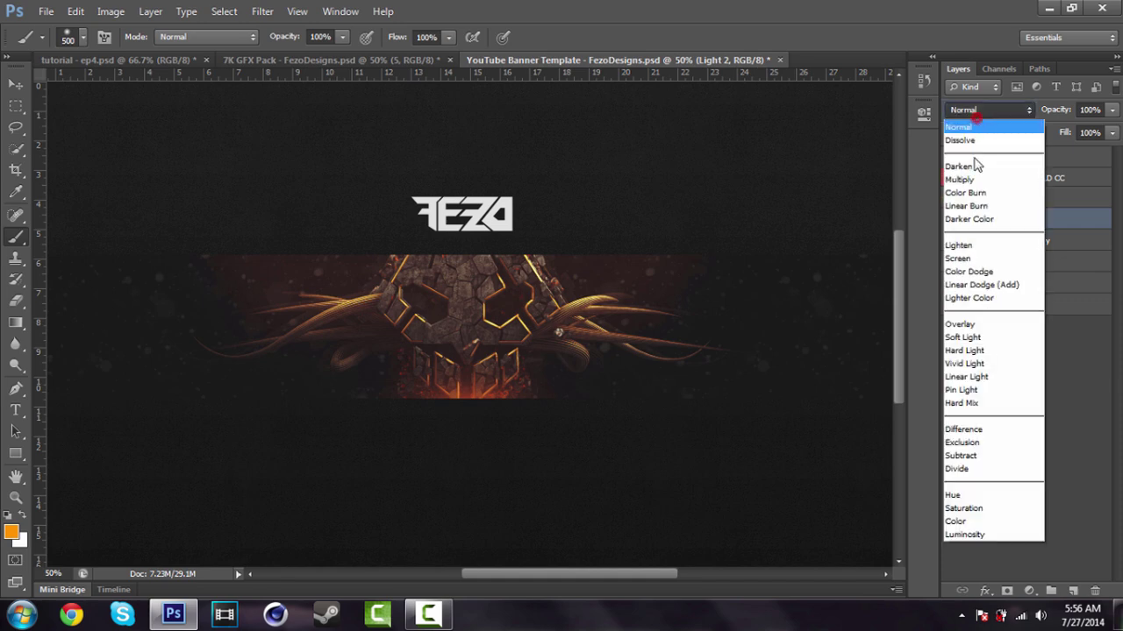
{"action": "left_click", "coordinate": [982, 255]}
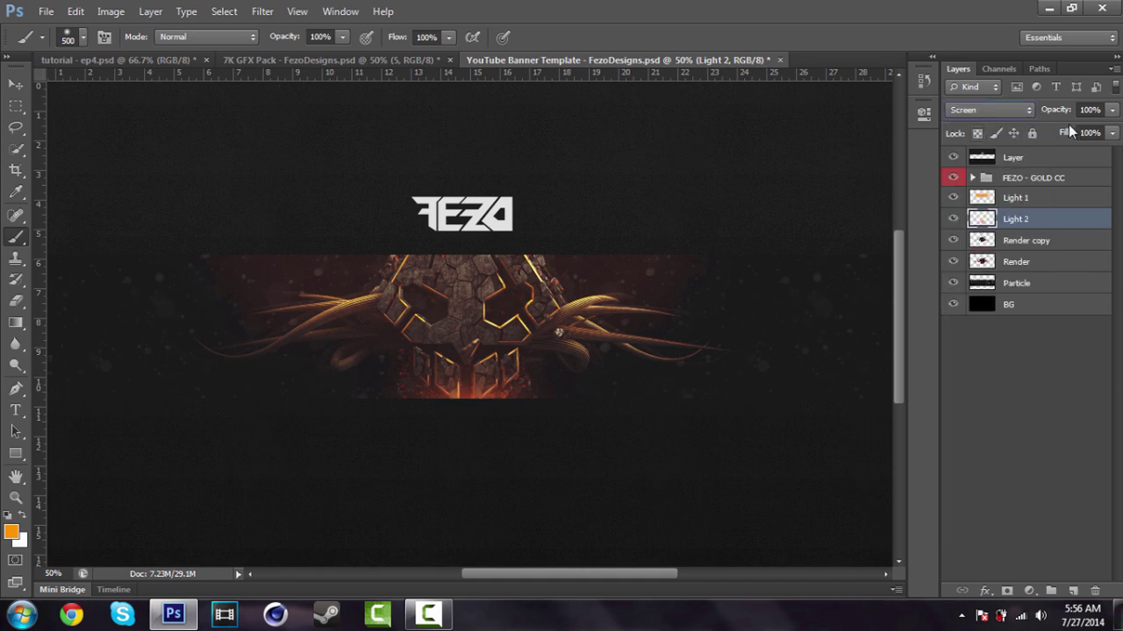
{"action": "left_click", "coordinate": [1096, 110]}
{"action": "type", "text": "20"}
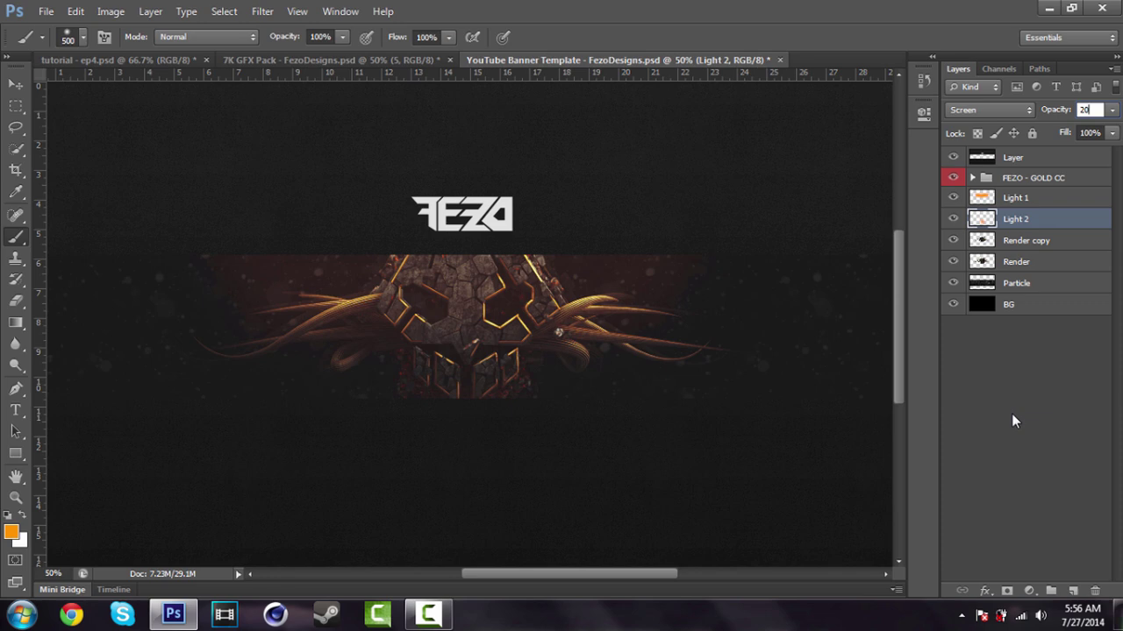
{"action": "key", "text": "Return"}
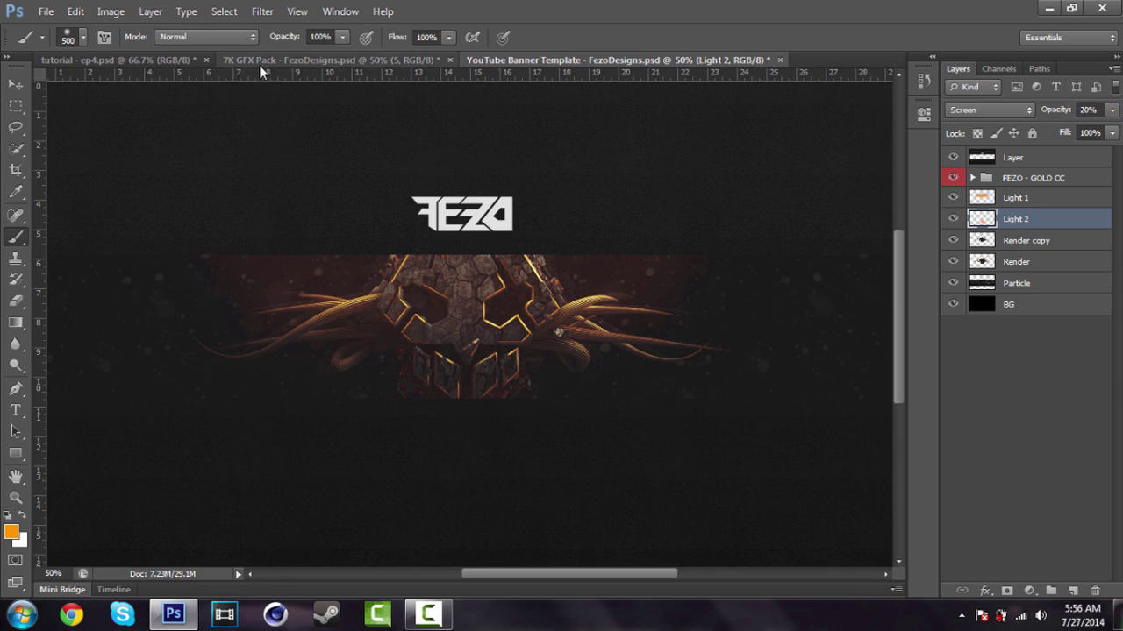
Select the banner's Render copy layer, and preview the particle layers in the GFX pack's Particles group one at a time
{"action": "left_click", "coordinate": [1026, 243]}
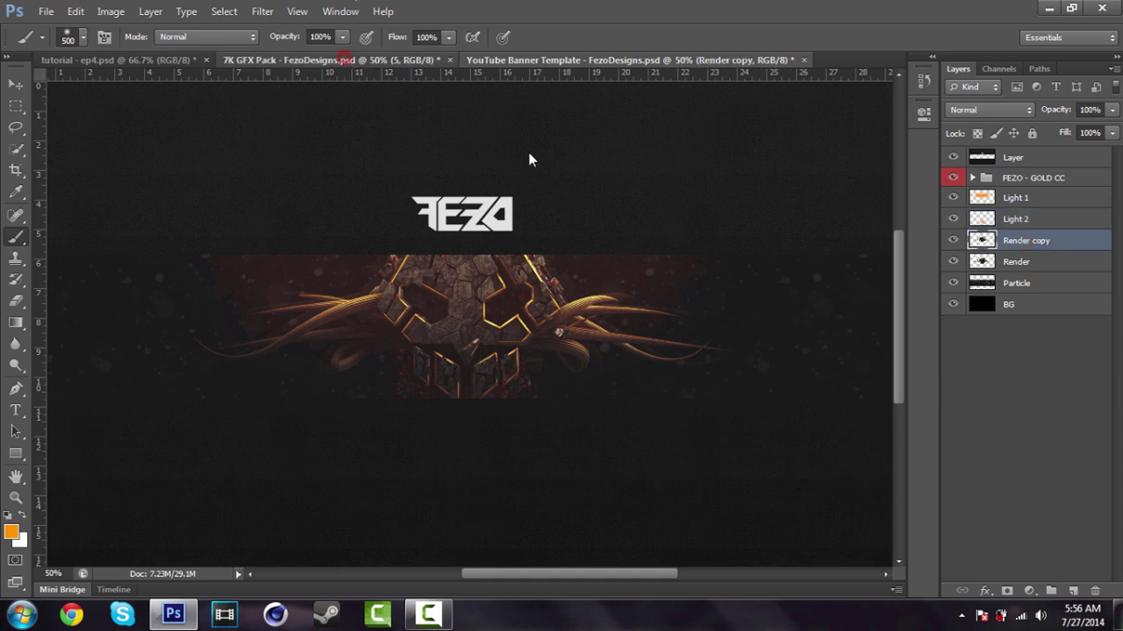
{"action": "left_click", "coordinate": [348, 59]}
{"action": "key", "text": "v"}
{"action": "left_click", "coordinate": [954, 435]}
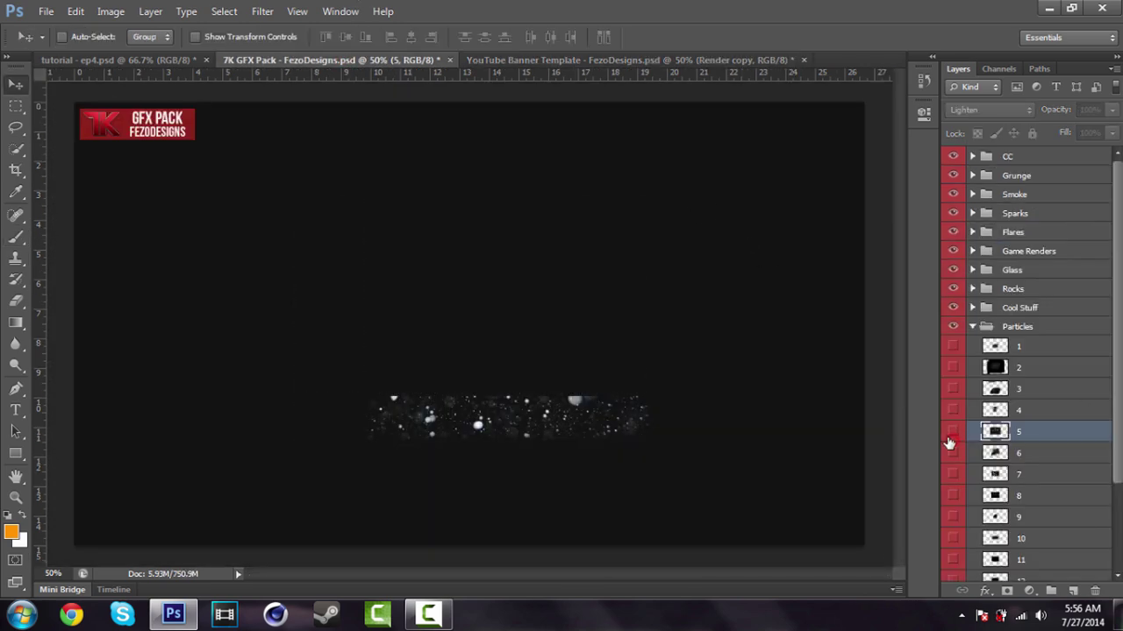
{"action": "left_click", "coordinate": [951, 474]}
{"action": "left_click", "coordinate": [952, 475]}
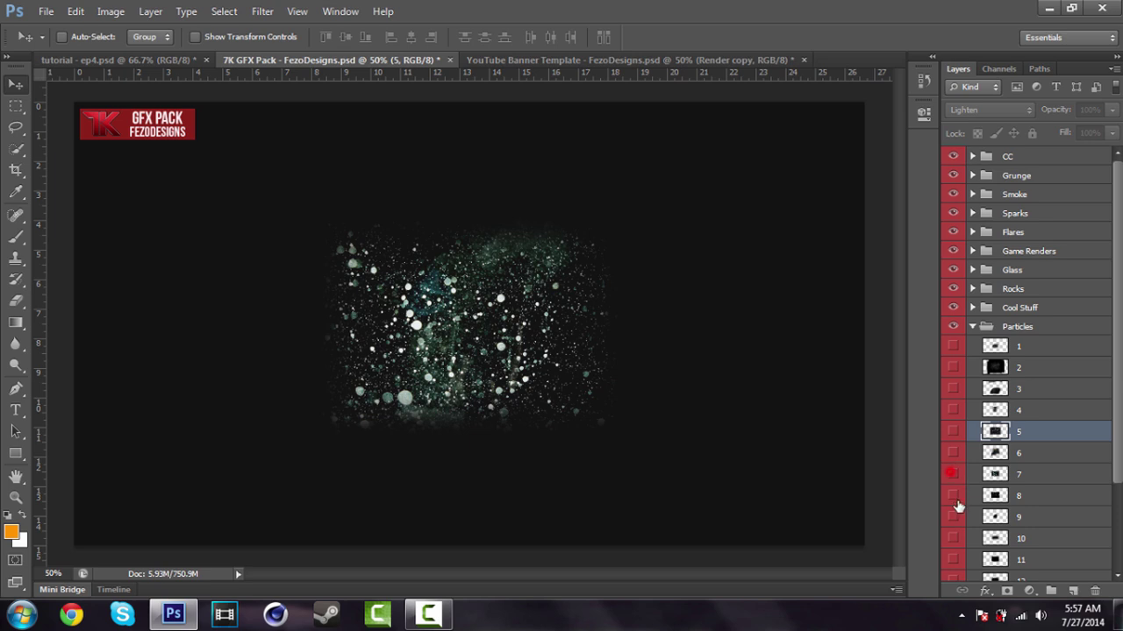
{"action": "left_click", "coordinate": [953, 497]}
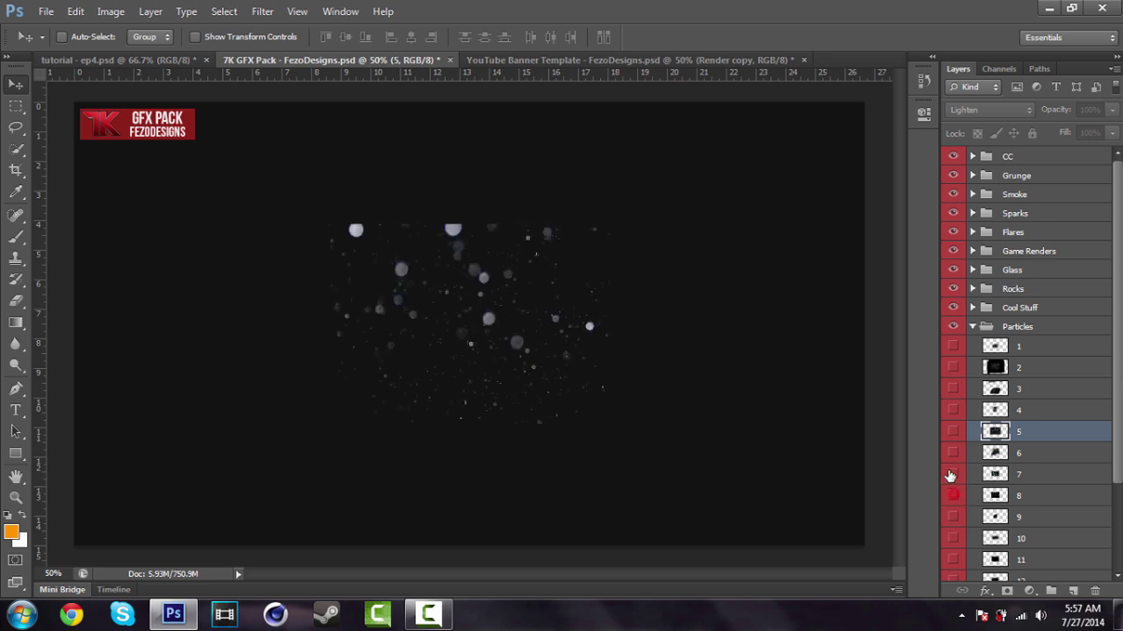
{"action": "left_click", "coordinate": [953, 496]}
{"action": "left_click", "coordinate": [952, 475]}
{"action": "left_click", "coordinate": [954, 517]}
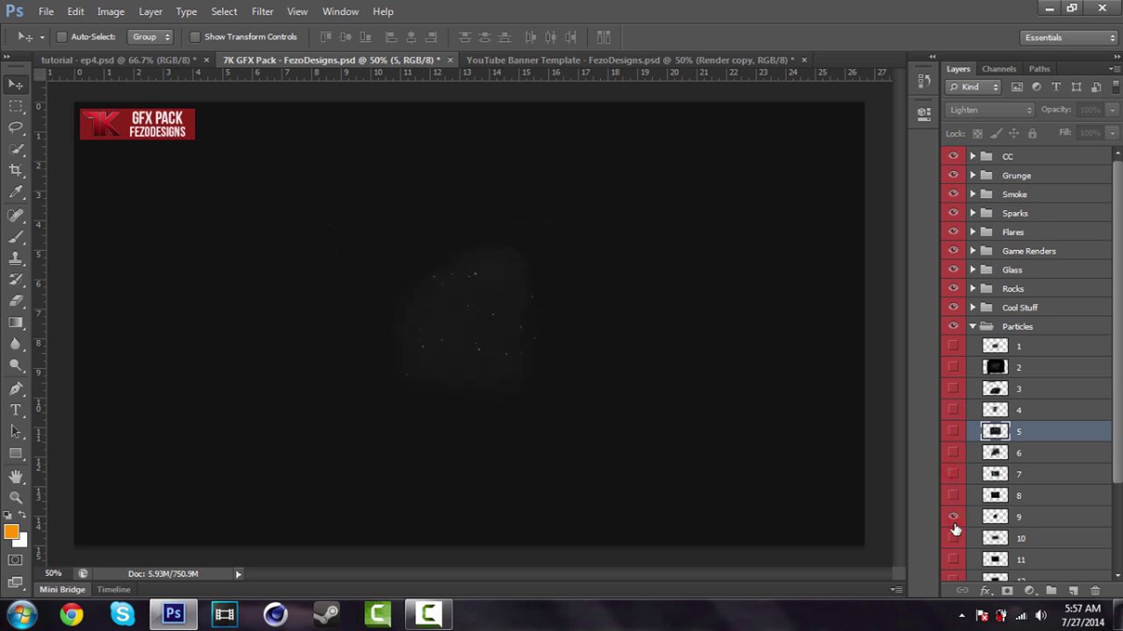
{"action": "left_click", "coordinate": [954, 519]}
{"action": "left_click", "coordinate": [956, 411]}
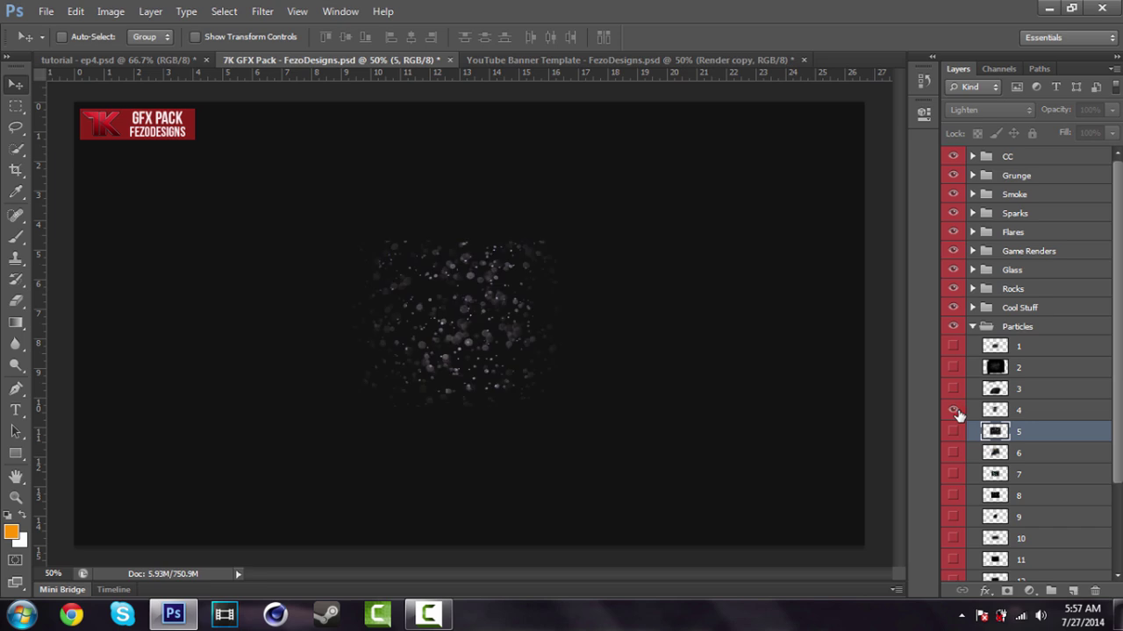
{"action": "left_click", "coordinate": [954, 410]}
{"action": "left_click", "coordinate": [953, 389]}
{"action": "left_click", "coordinate": [953, 390]}
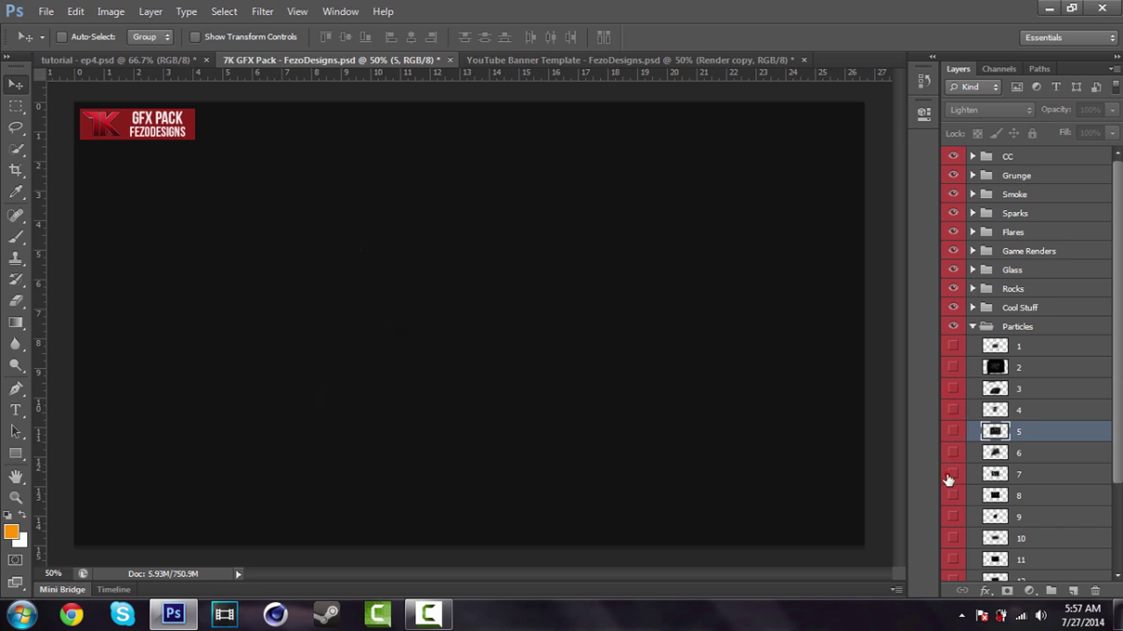
{"action": "left_click", "coordinate": [948, 476]}
{"action": "left_click", "coordinate": [949, 476]}
{"action": "left_click", "coordinate": [952, 497]}
{"action": "left_click", "coordinate": [951, 496]}
{"action": "left_click", "coordinate": [958, 517]}
{"action": "left_click", "coordinate": [958, 516]}
{"action": "left_click", "coordinate": [953, 537]}
{"action": "left_click", "coordinate": [952, 537]}
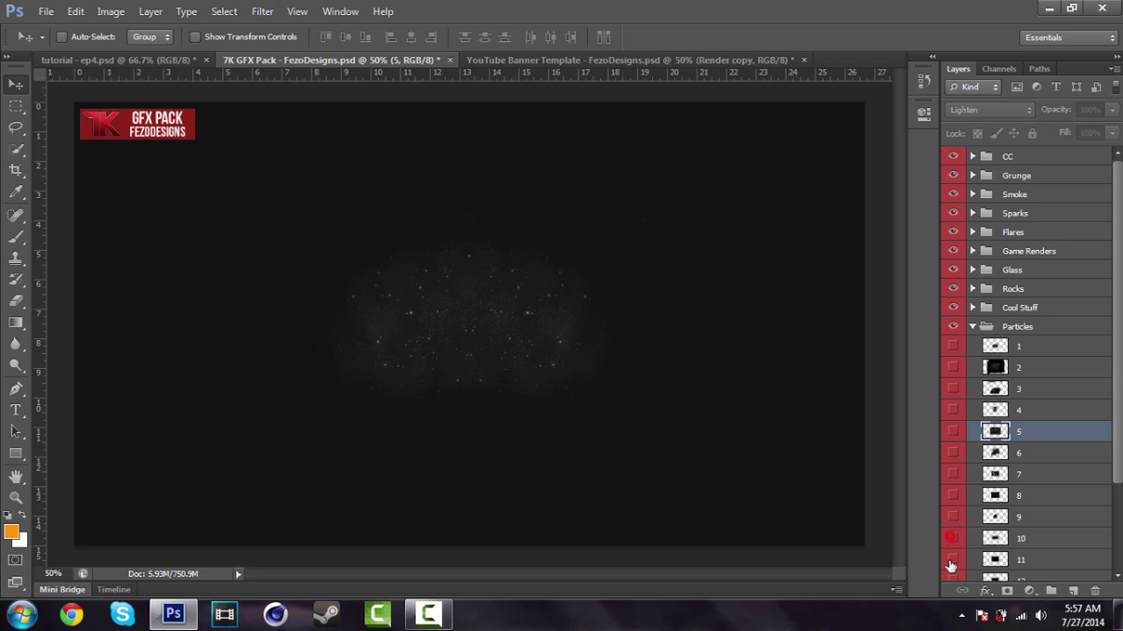
{"action": "left_click", "coordinate": [952, 561]}
{"action": "left_click", "coordinate": [951, 561]}
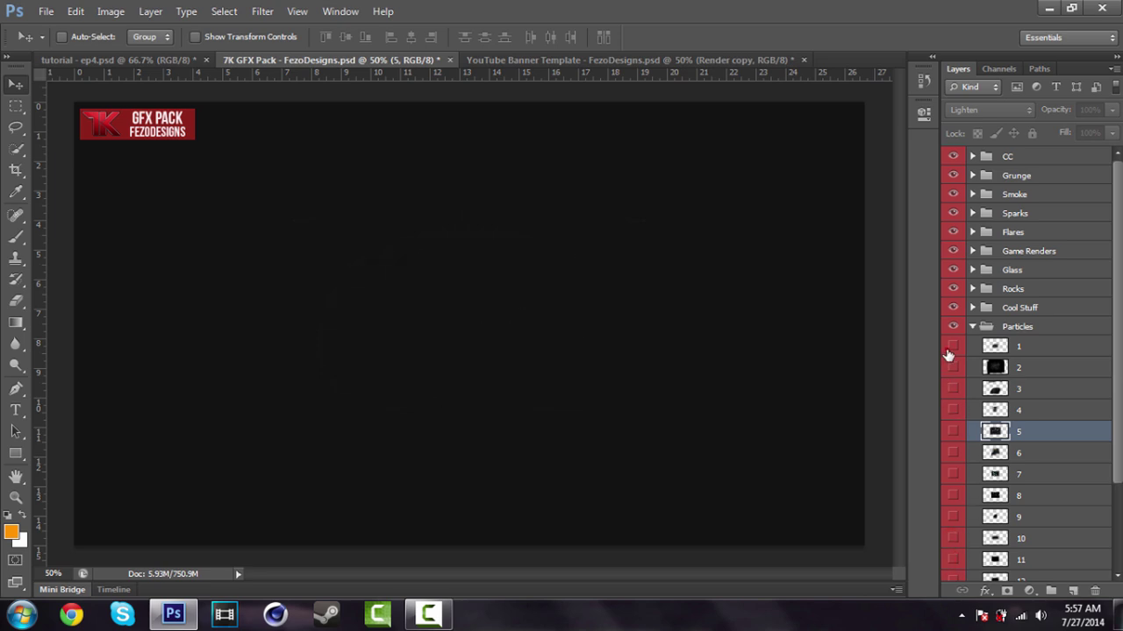
{"action": "left_click", "coordinate": [949, 348]}
{"action": "left_click", "coordinate": [949, 348]}
{"action": "left_click", "coordinate": [950, 368]}
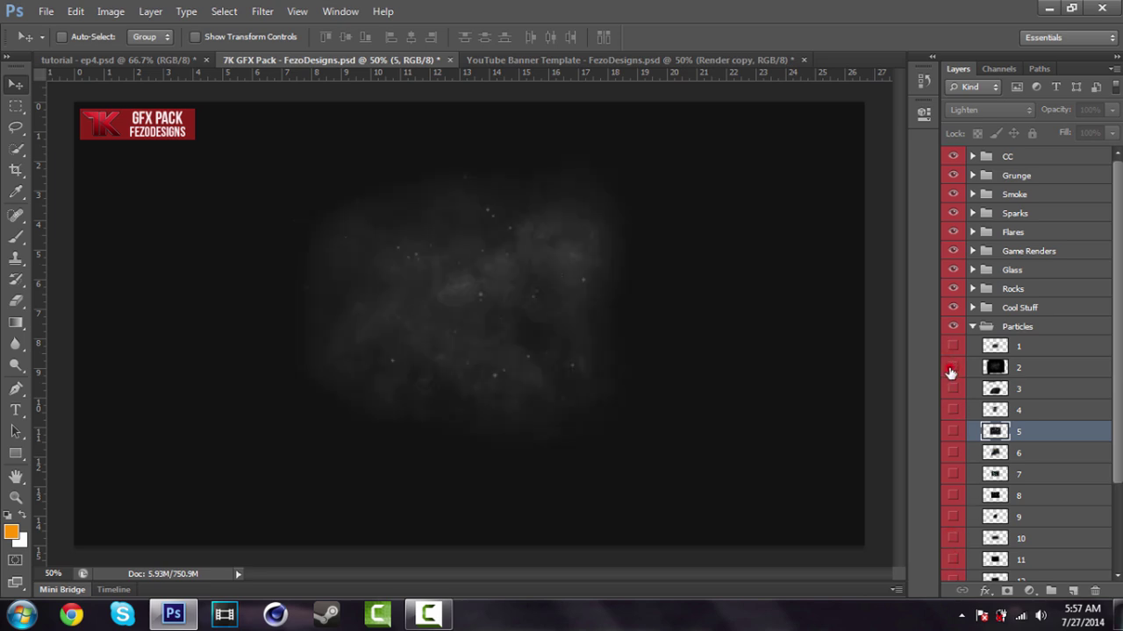
{"action": "left_click", "coordinate": [951, 368]}
{"action": "scroll", "coordinate": [970, 381], "scroll_direction": "down", "scroll_amount": 2}
{"action": "left_click", "coordinate": [953, 334]}
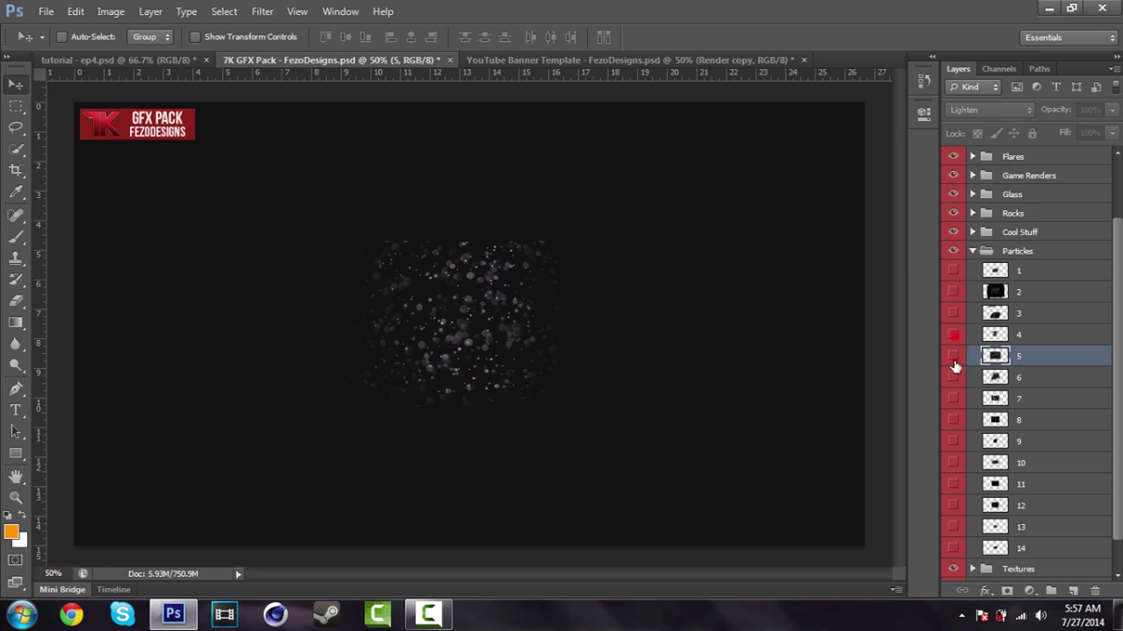
{"action": "left_click", "coordinate": [953, 356]}
{"action": "left_click", "coordinate": [953, 356]}
Copy particle layer 6 from the GFX pack into the banner above Render copy and position it over the skull
{"action": "left_click", "coordinate": [953, 378]}
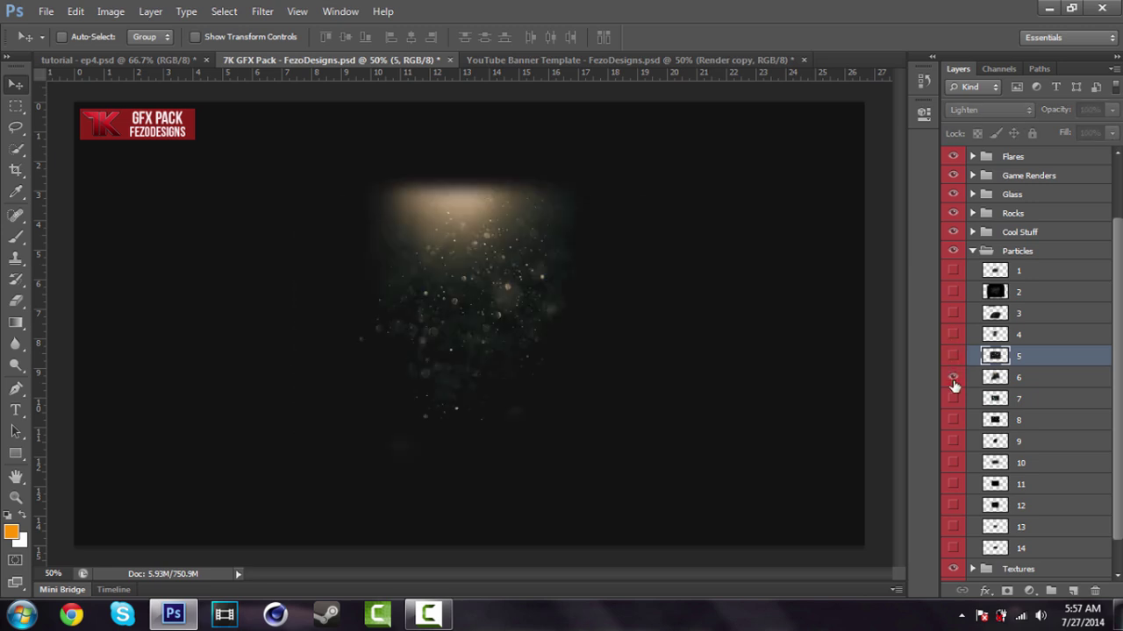
{"action": "left_click", "coordinate": [954, 379]}
{"action": "left_click", "coordinate": [953, 379]}
{"action": "left_click", "coordinate": [1053, 379]}
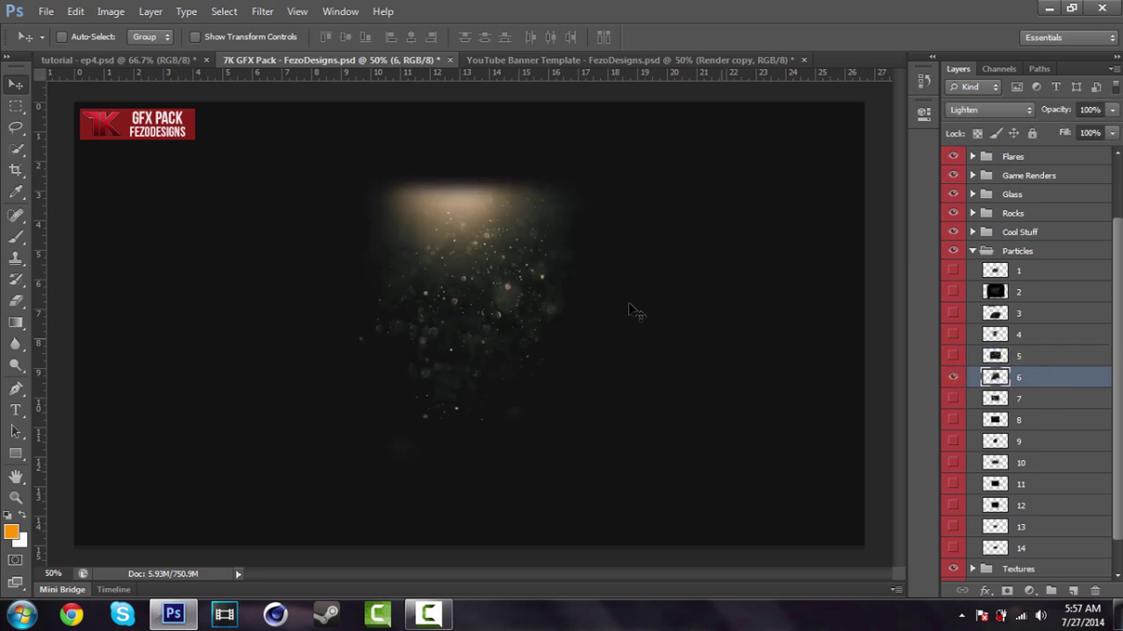
{"action": "left_click_drag", "start_coordinate": [465, 211], "coordinate": [465, 269]}
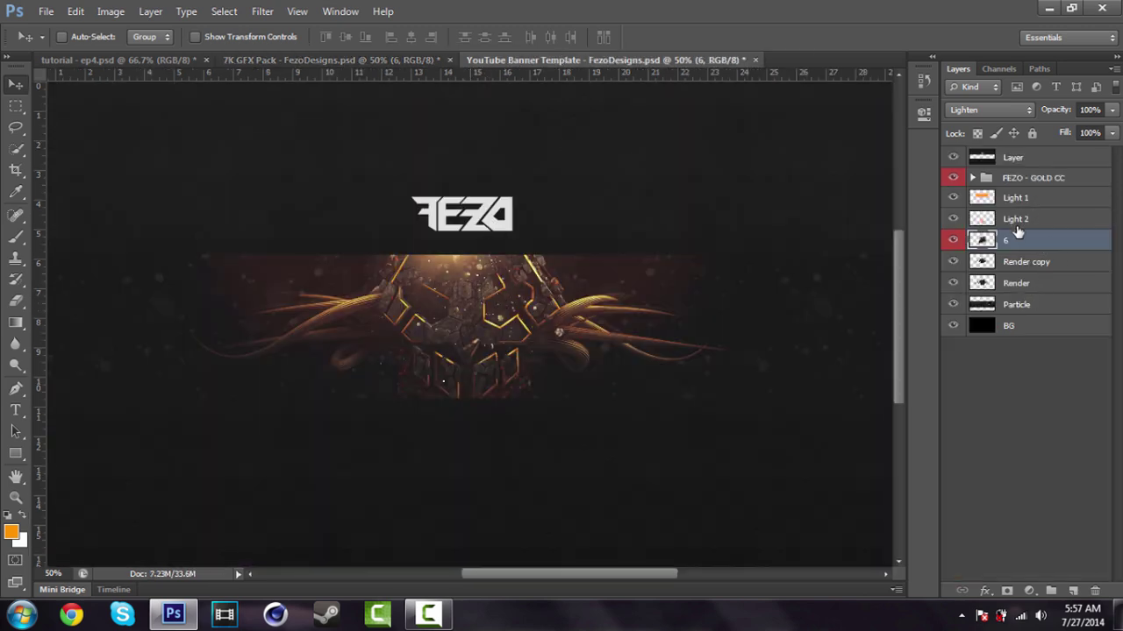
{"action": "left_click_drag", "start_coordinate": [485, 321], "coordinate": [491, 304]}
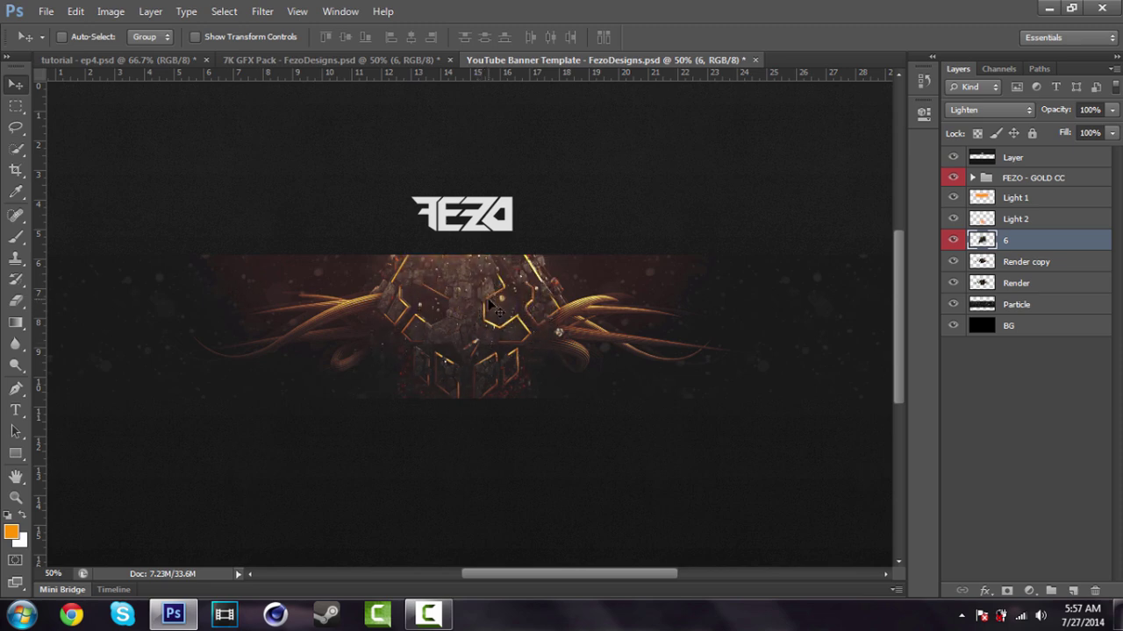
Set the opacity of particle layer 6 in the banner to 75%
{"action": "left_click", "coordinate": [1089, 111]}
{"action": "type", "text": "75"}
{"action": "key", "text": "Return"}
Show only particle layer 10 in the GFX pack, copy it into the banner, and position it over the skull
{"action": "left_click", "coordinate": [250, 59]}
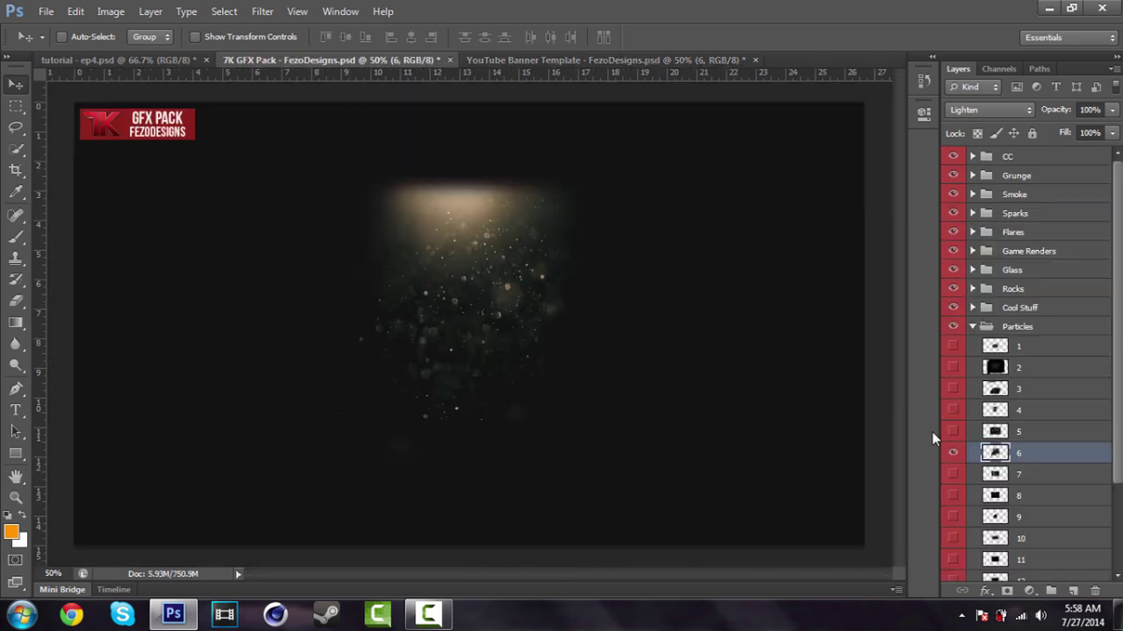
{"action": "left_click", "coordinate": [952, 453]}
{"action": "left_click", "coordinate": [953, 409]}
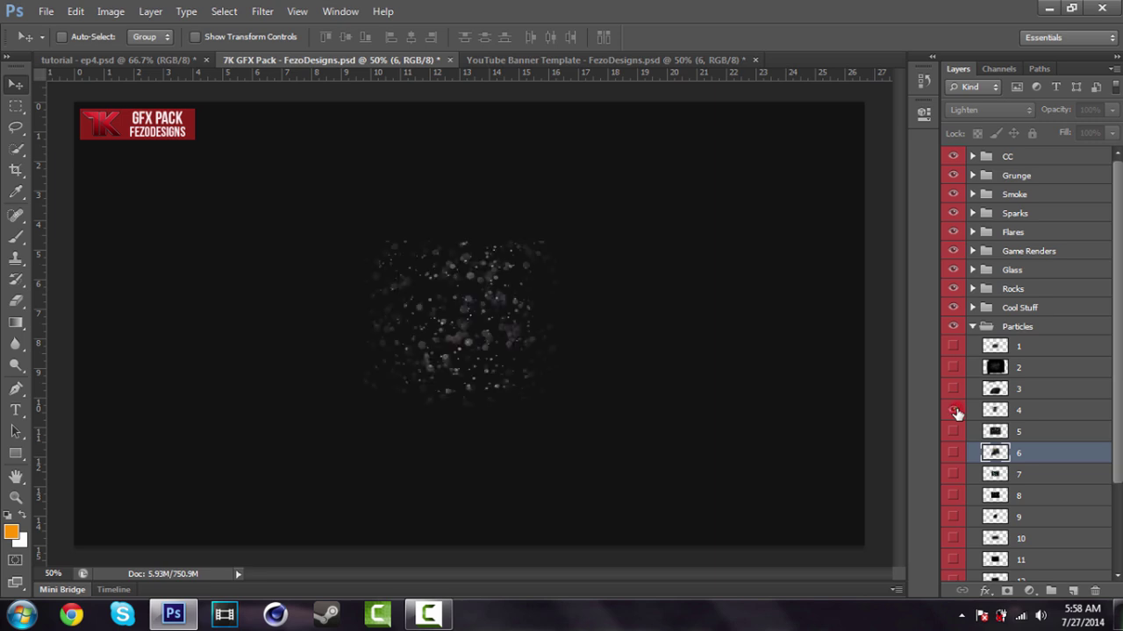
{"action": "left_click", "coordinate": [953, 410]}
{"action": "left_click", "coordinate": [953, 538]}
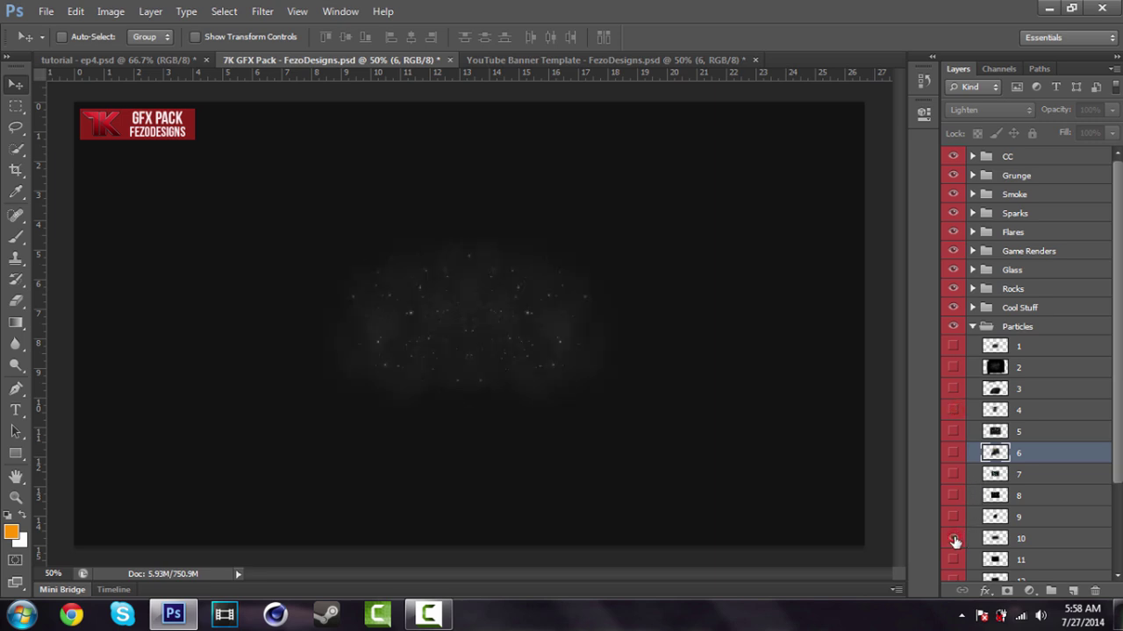
{"action": "left_click", "coordinate": [1043, 538]}
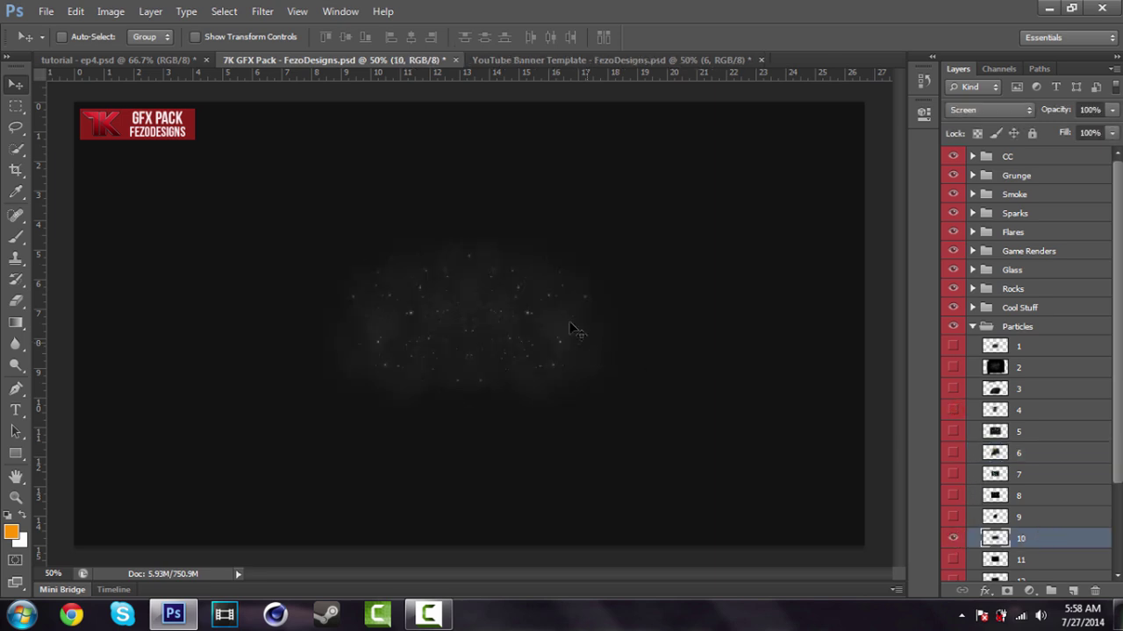
{"action": "left_click_drag", "start_coordinate": [516, 141], "coordinate": [463, 297]}
{"action": "left_click_drag", "start_coordinate": [506, 329], "coordinate": [513, 321]}
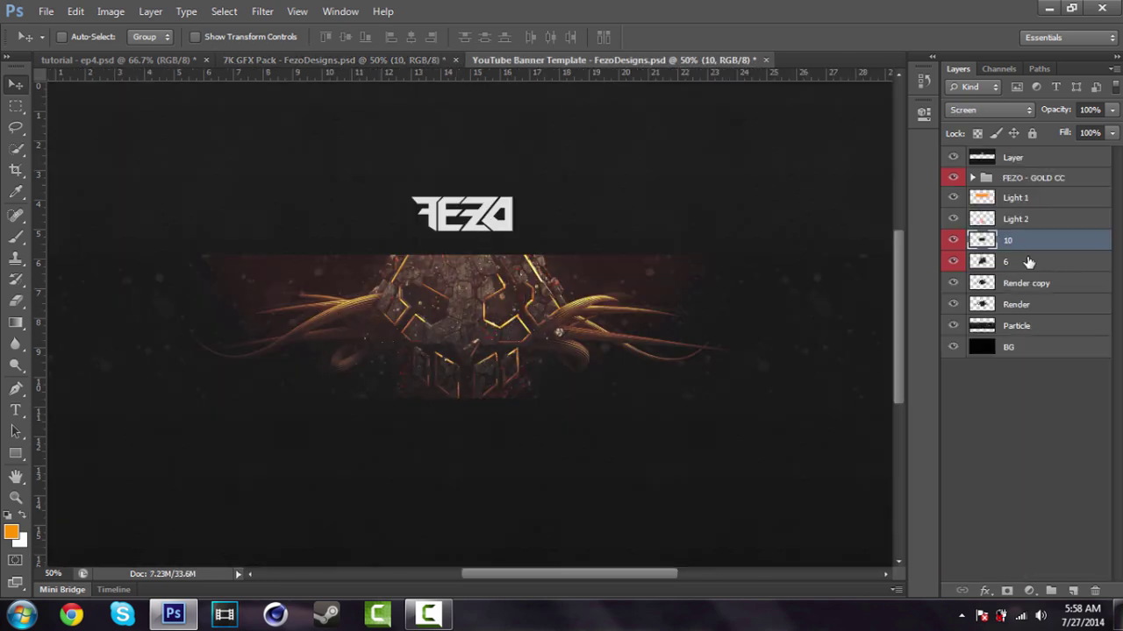
Move particle layer 10 below layer 6 in the banner's layer order and keep layer 10 selected
{"action": "left_click", "coordinate": [953, 262]}
{"action": "left_click", "coordinate": [954, 262]}
{"action": "left_click_drag", "start_coordinate": [1021, 253], "coordinate": [1004, 263]}
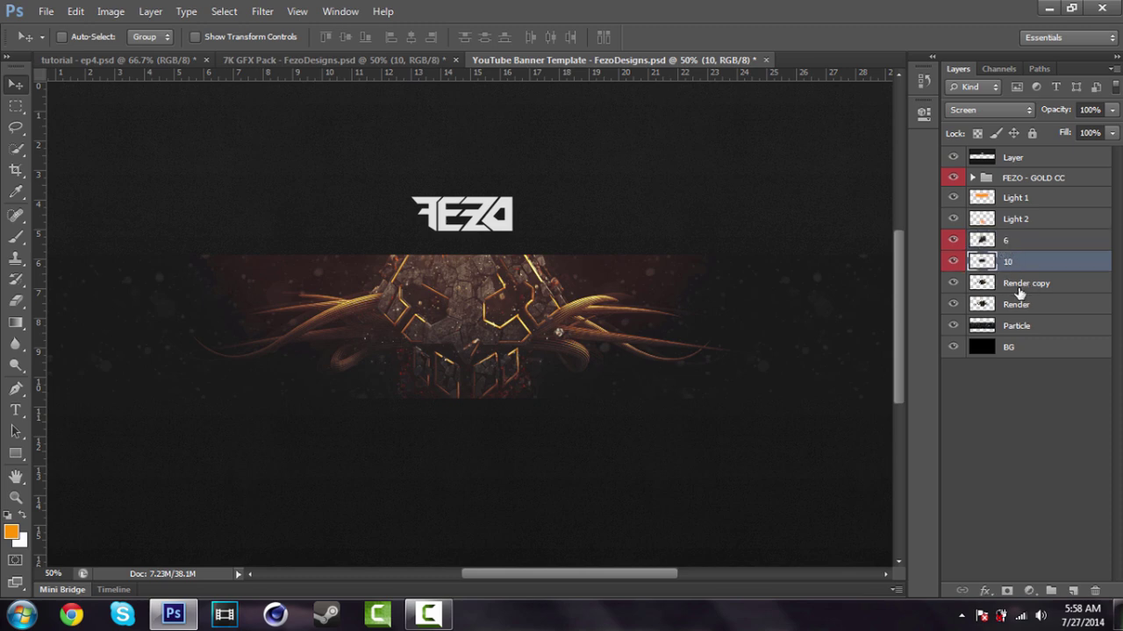
{"action": "left_click", "coordinate": [1010, 289]}
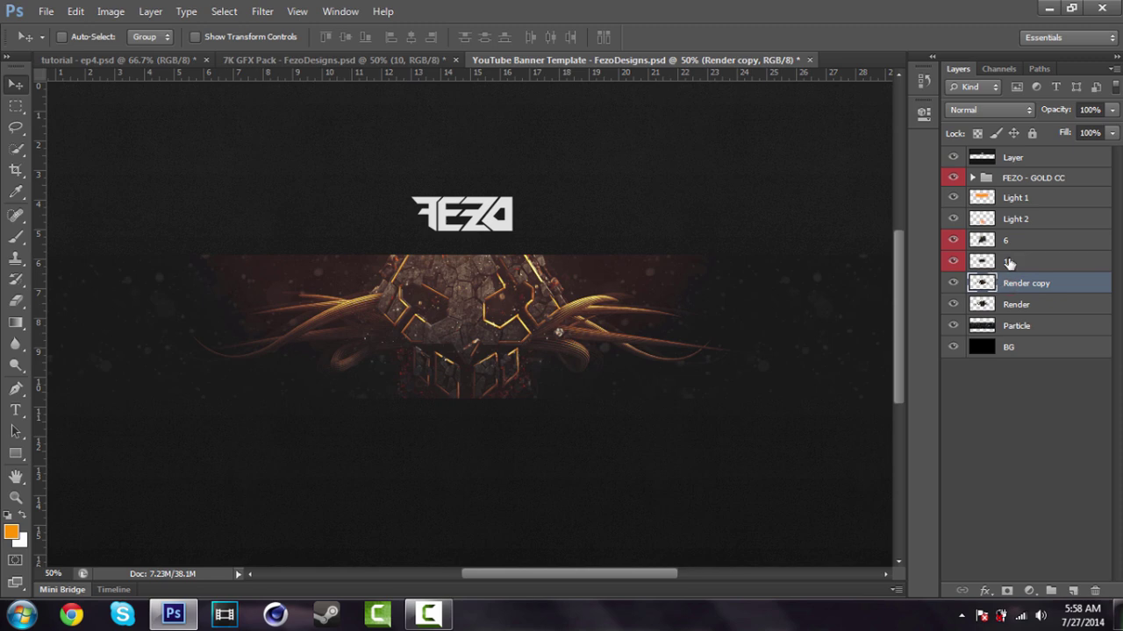
{"action": "left_click", "coordinate": [1015, 266]}
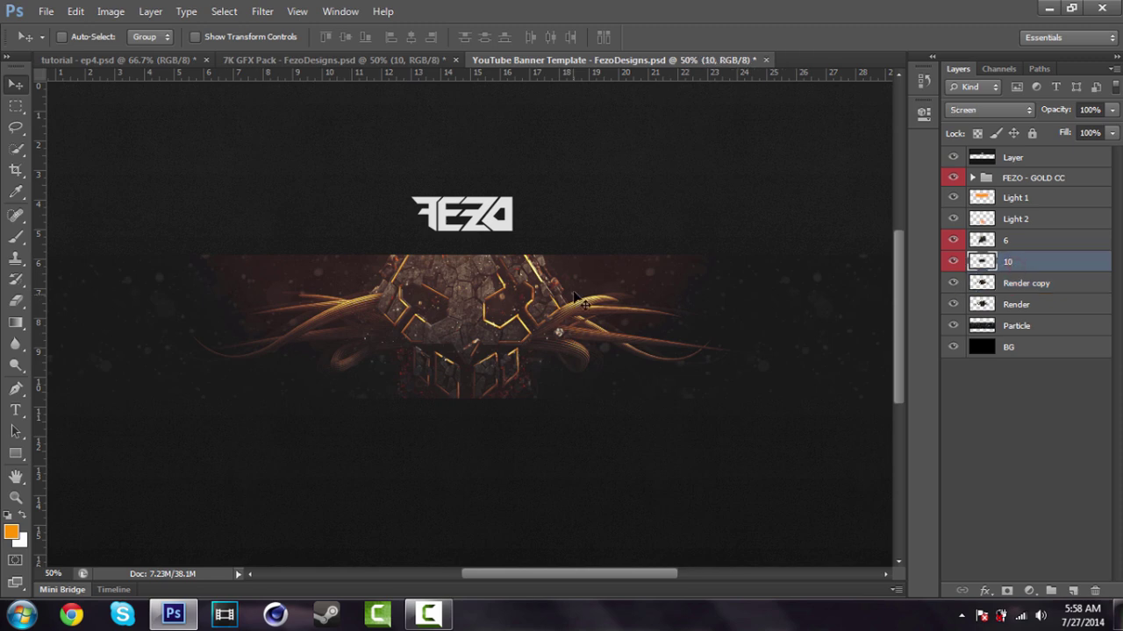
Duplicate particle layer 10 four times and spread the copies side by side across the full width of the banner
{"action": "mouse_move", "coordinate": [560, 323]}
{"action": "left_mouse_down"}
{"action": "mouse_move", "coordinate": [586, 316]}
{"action": "mouse_move", "coordinate": [576, 277]}
{"action": "mouse_move", "coordinate": [568, 303]}
{"action": "left_mouse_up"}
{"action": "key", "text": "ctrl+j"}
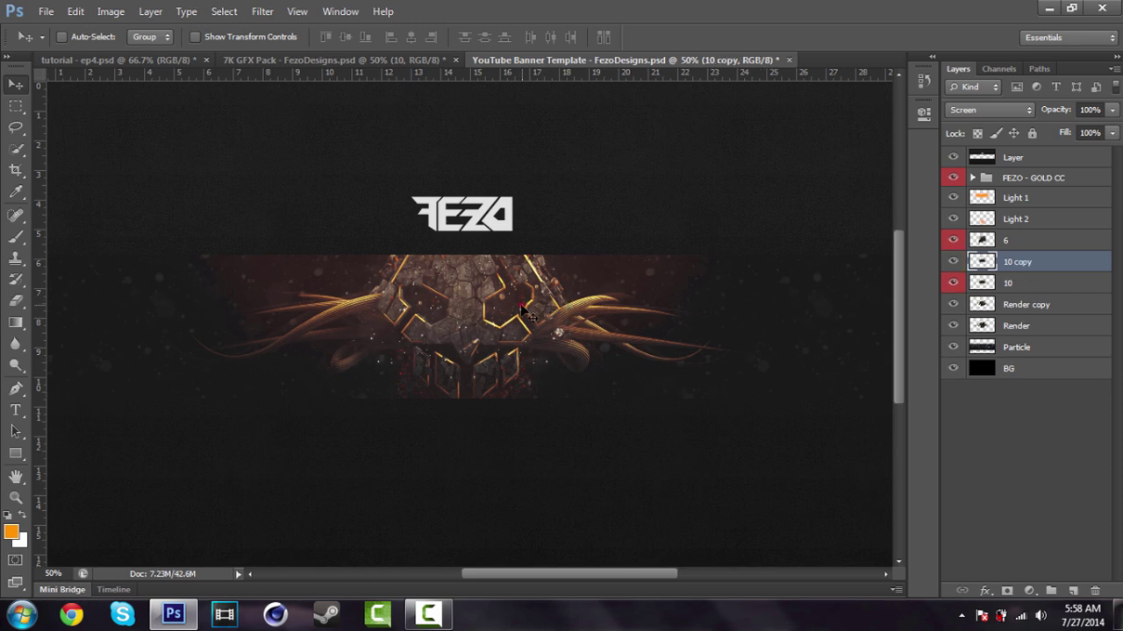
{"action": "left_click_drag", "start_coordinate": [523, 311], "coordinate": [637, 333], "text": "shift"}
{"action": "key", "text": "ctrl+j"}
{"action": "key", "text": "ctrl+j"}
{"action": "key", "text": "ctrl+j"}
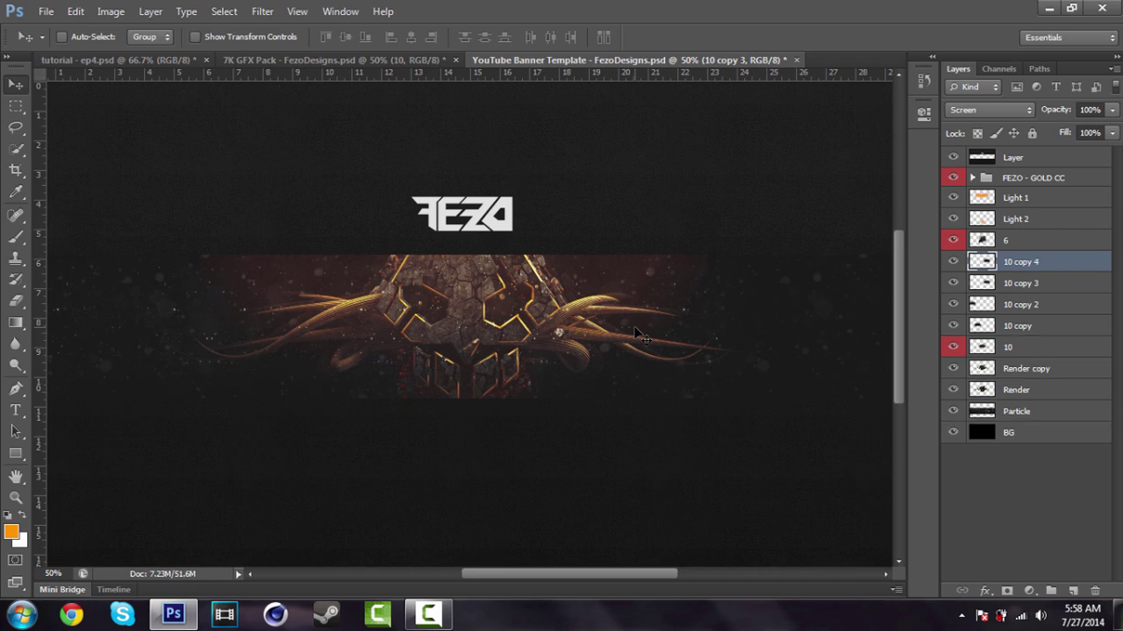
{"action": "mouse_move", "coordinate": [780, 340]}
{"action": "left_mouse_down", "text": "shift"}
{"action": "mouse_move", "coordinate": [814, 328]}
{"action": "mouse_move", "coordinate": [780, 338]}
{"action": "left_mouse_up", "text": "shift"}
Merge particle layer 10 and its four copies into one layer and name it Particle 2
{"action": "left_click", "coordinate": [1041, 350], "text": "shift"}
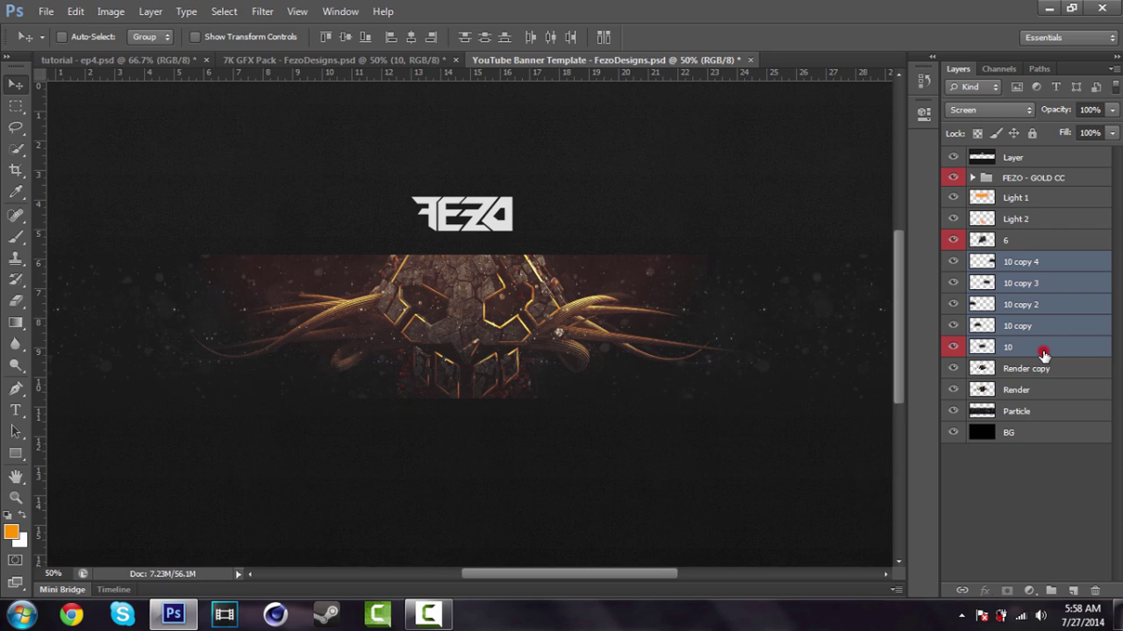
{"action": "right_click", "coordinate": [1017, 285]}
{"action": "left_click", "coordinate": [932, 394]}
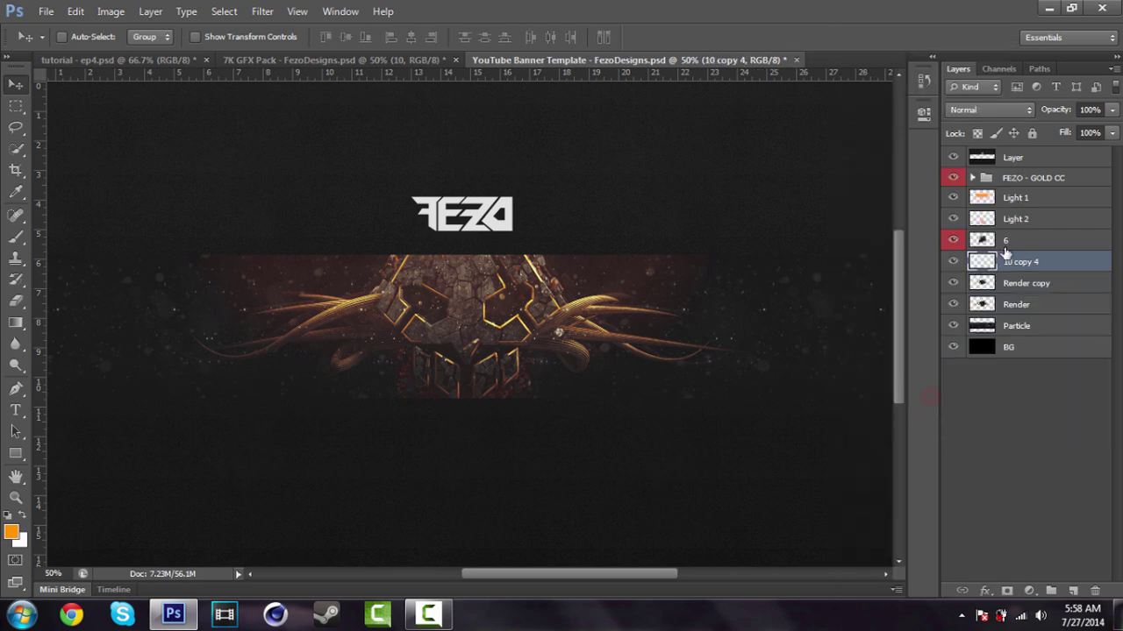
{"action": "double_click", "coordinate": [1019, 262]}
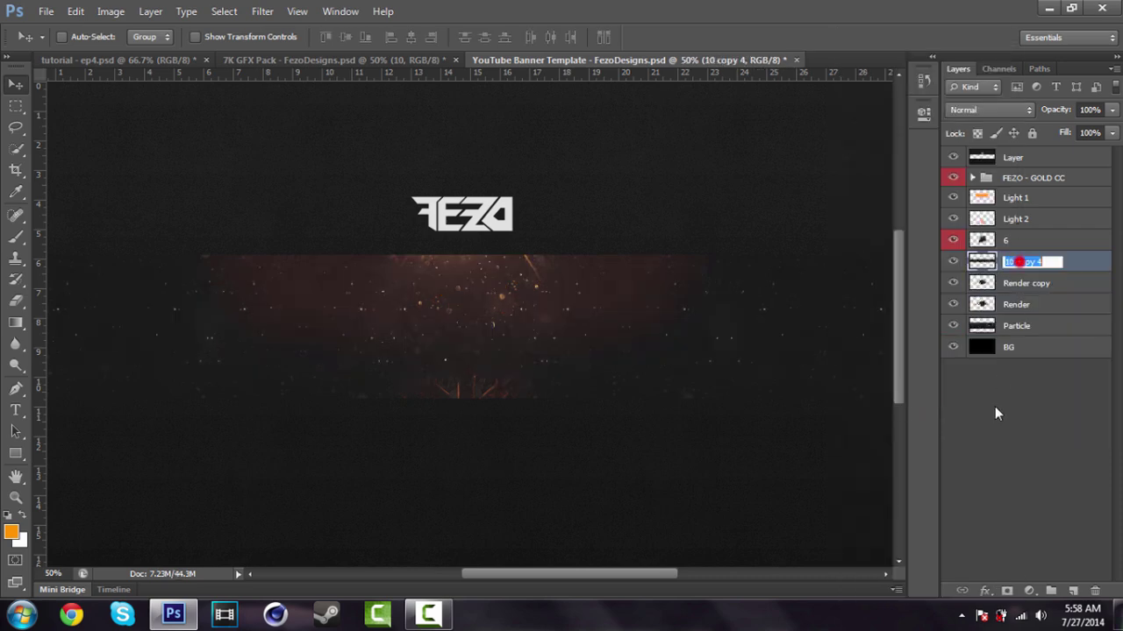
{"action": "type", "text": "Particle 2"}
{"action": "key", "text": "Return"}
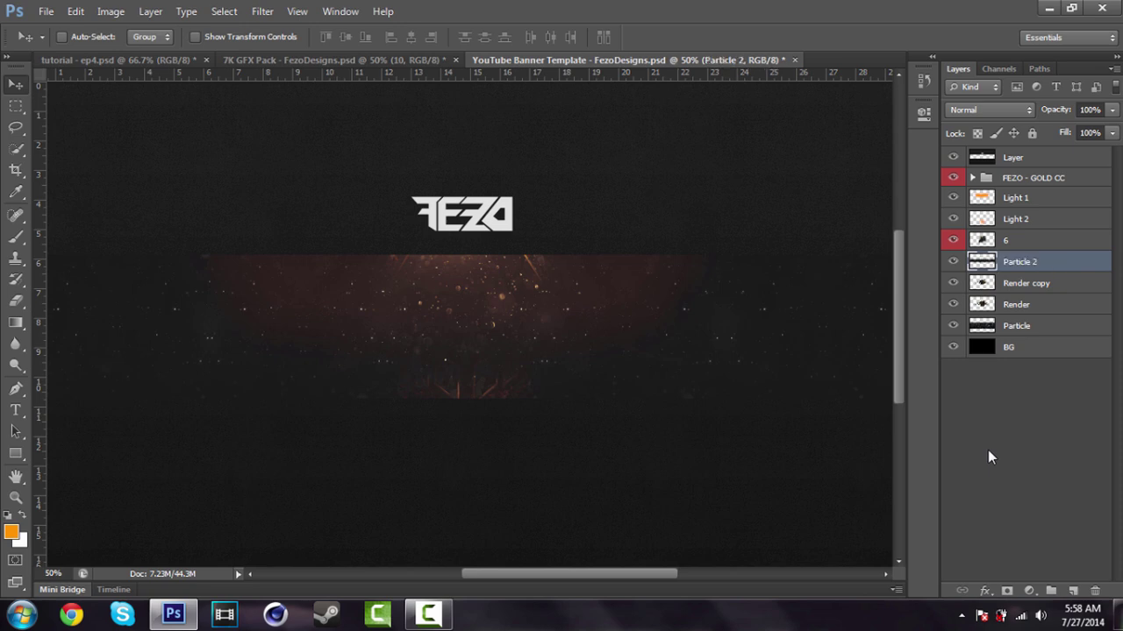
Set the Particle 2 layer to Lighten blend mode at 75% opacity and deselect all layers
{"action": "left_click", "coordinate": [973, 110]}
{"action": "left_click", "coordinate": [970, 244]}
{"action": "left_click", "coordinate": [1099, 110]}
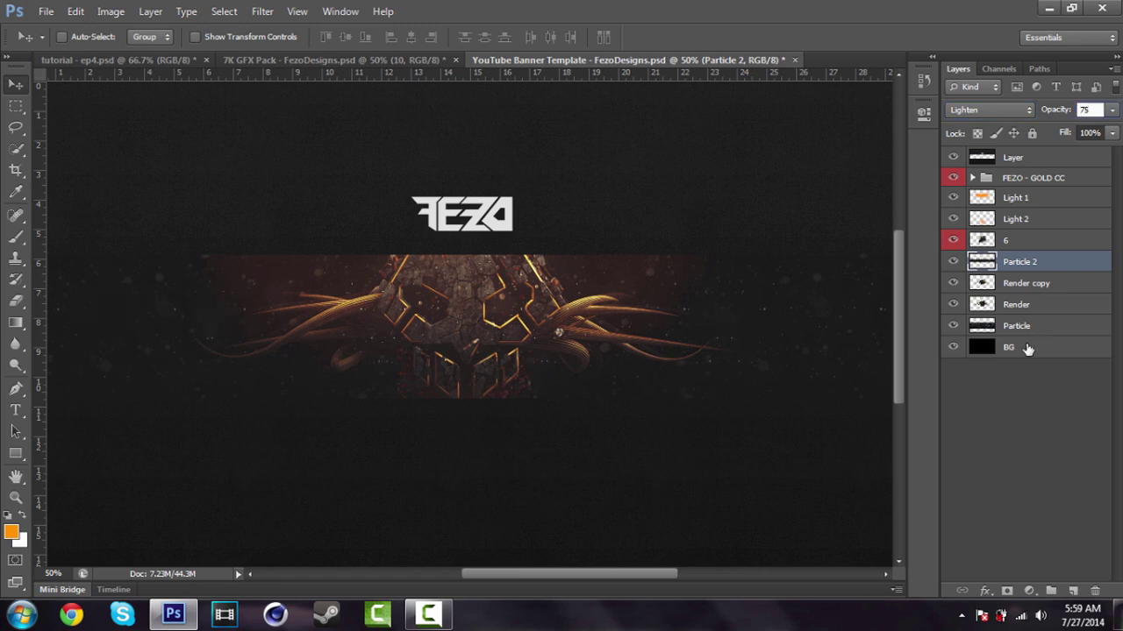
{"action": "key", "text": "Return"}
{"action": "left_click", "coordinate": [1000, 488]}
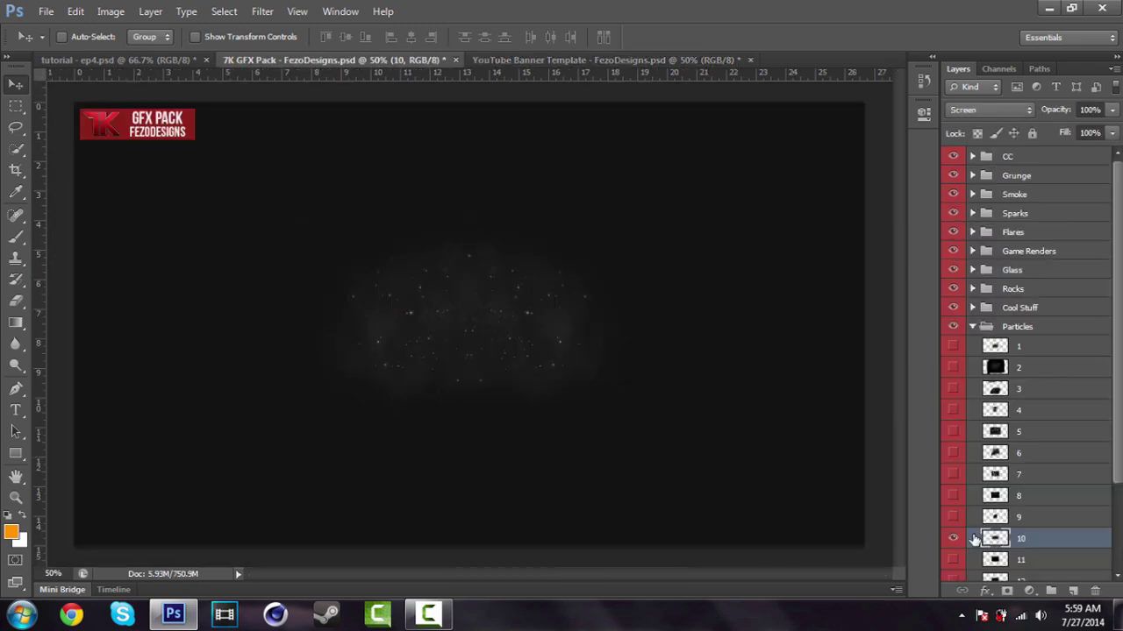
Collapse the GFX pack's Particles group and preview layer 1 of the Rocks group
{"action": "left_click", "coordinate": [973, 327]}
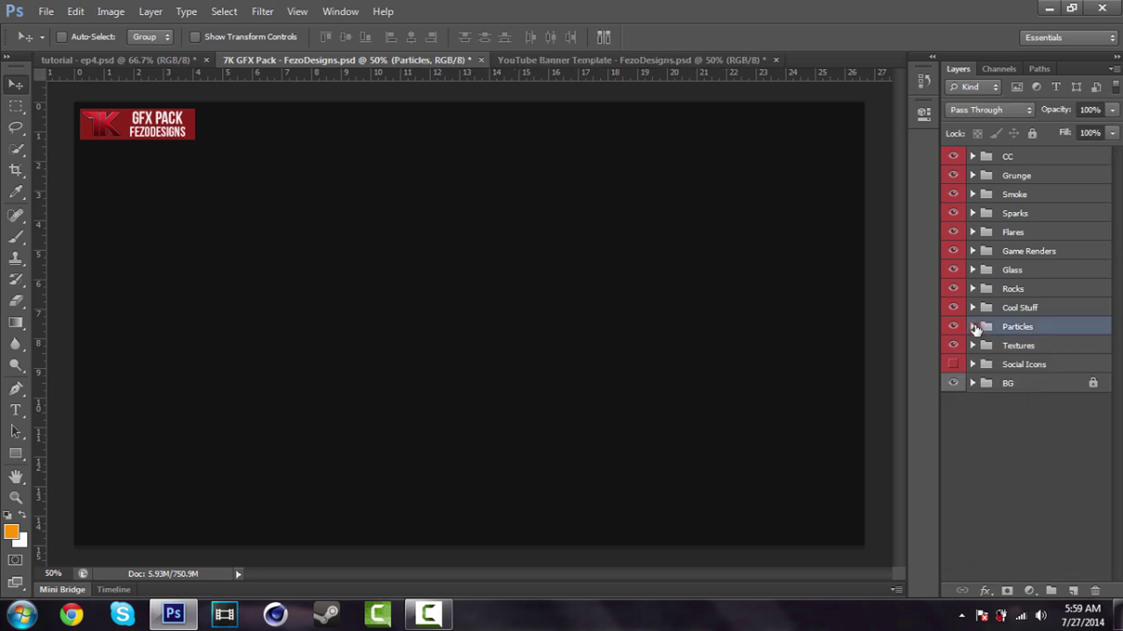
{"action": "left_click", "coordinate": [1018, 292]}
{"action": "left_click", "coordinate": [972, 290]}
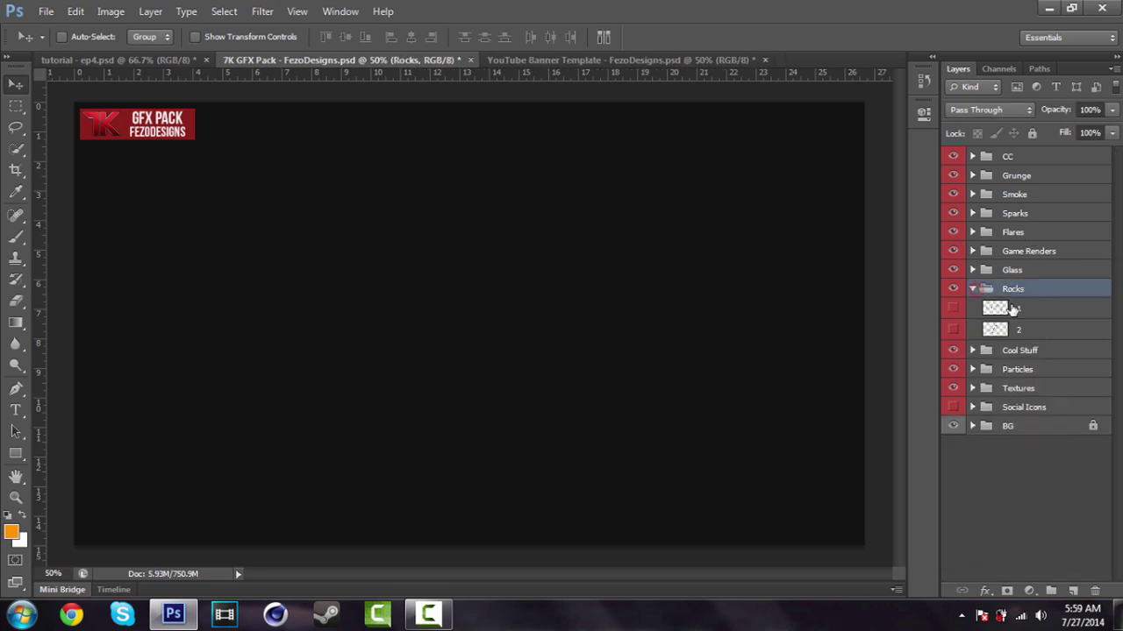
{"action": "left_click", "coordinate": [953, 308]}
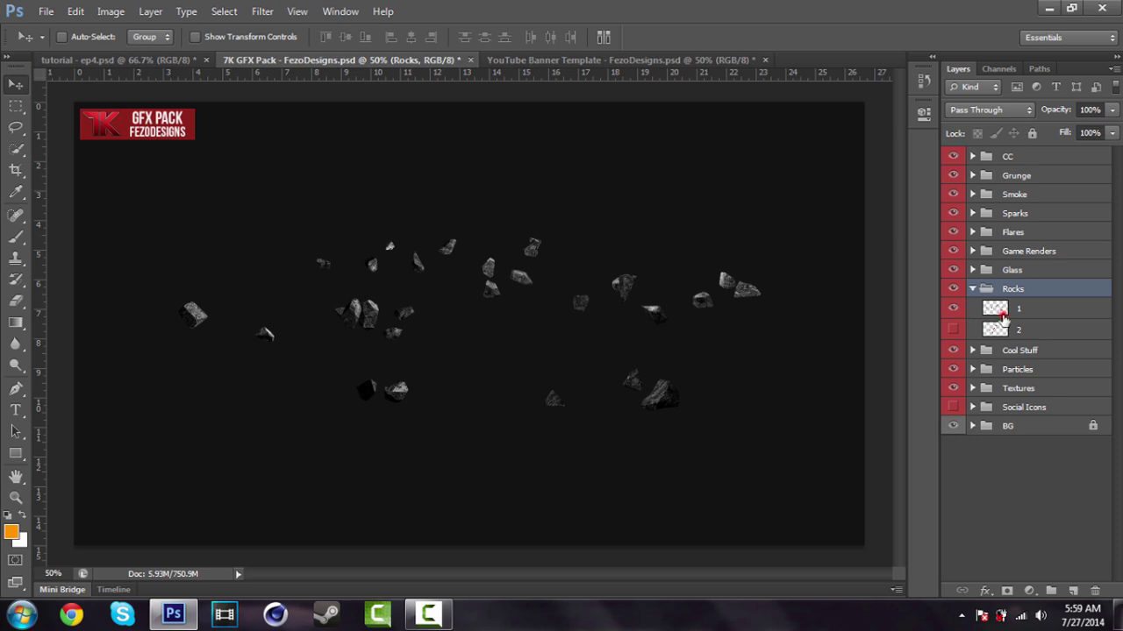
{"action": "left_click", "coordinate": [1002, 316]}
{"action": "left_click", "coordinate": [953, 310]}
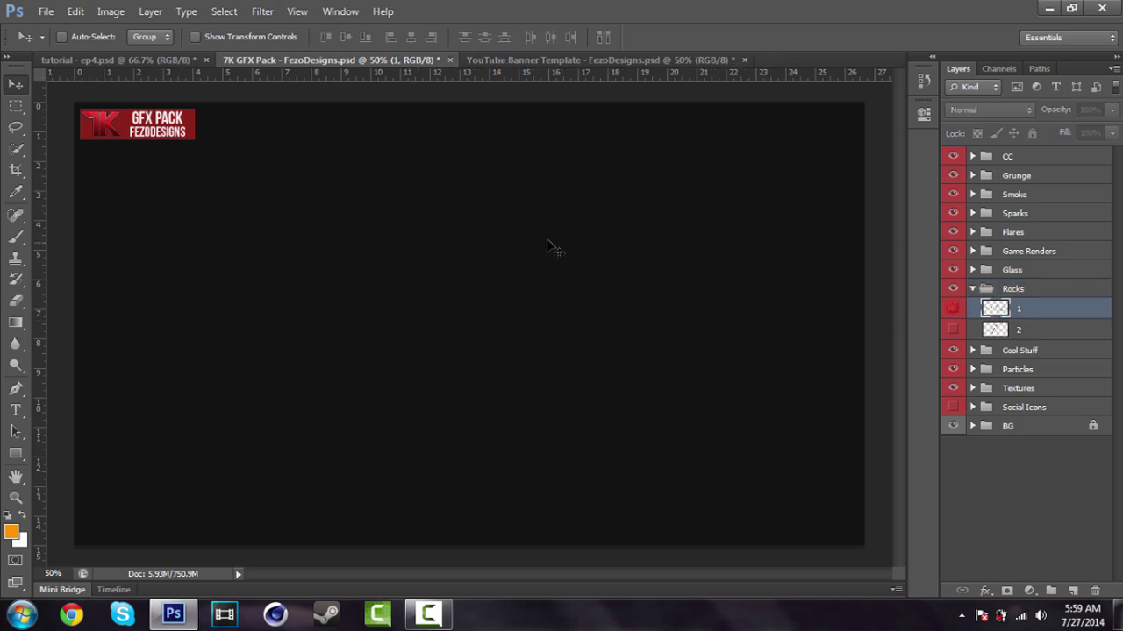
Bring rock layer 1 into the banner document, place it directly below the Render layer, and move the rocks to the banner's left side
{"action": "left_click_drag", "start_coordinate": [543, 71], "coordinate": [464, 298]}
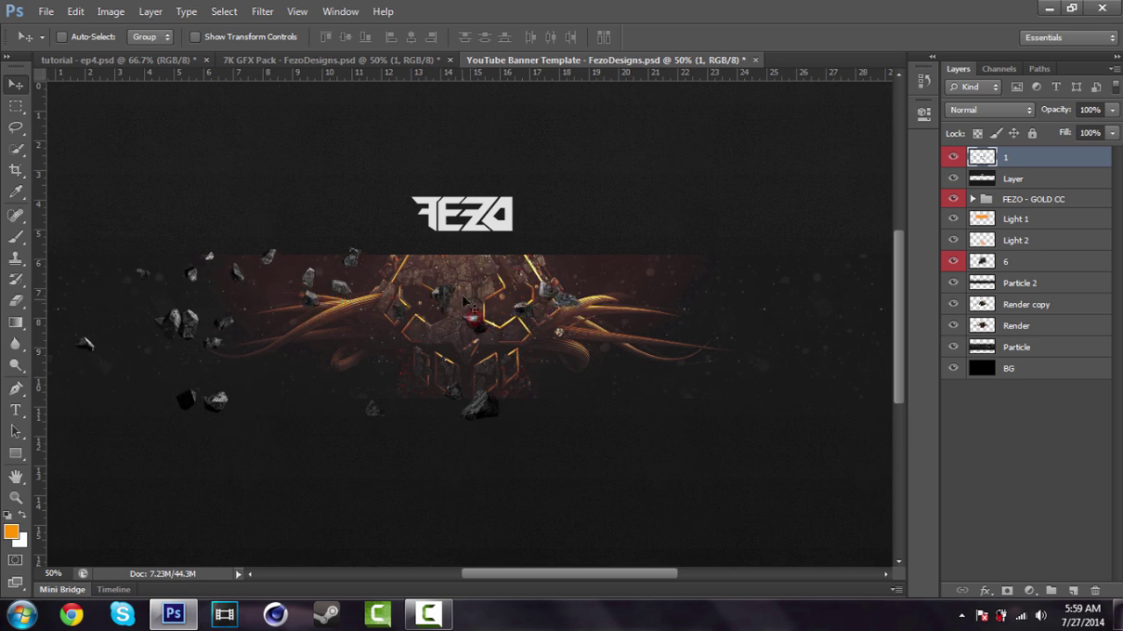
{"action": "left_click_drag", "start_coordinate": [1049, 164], "coordinate": [1030, 333]}
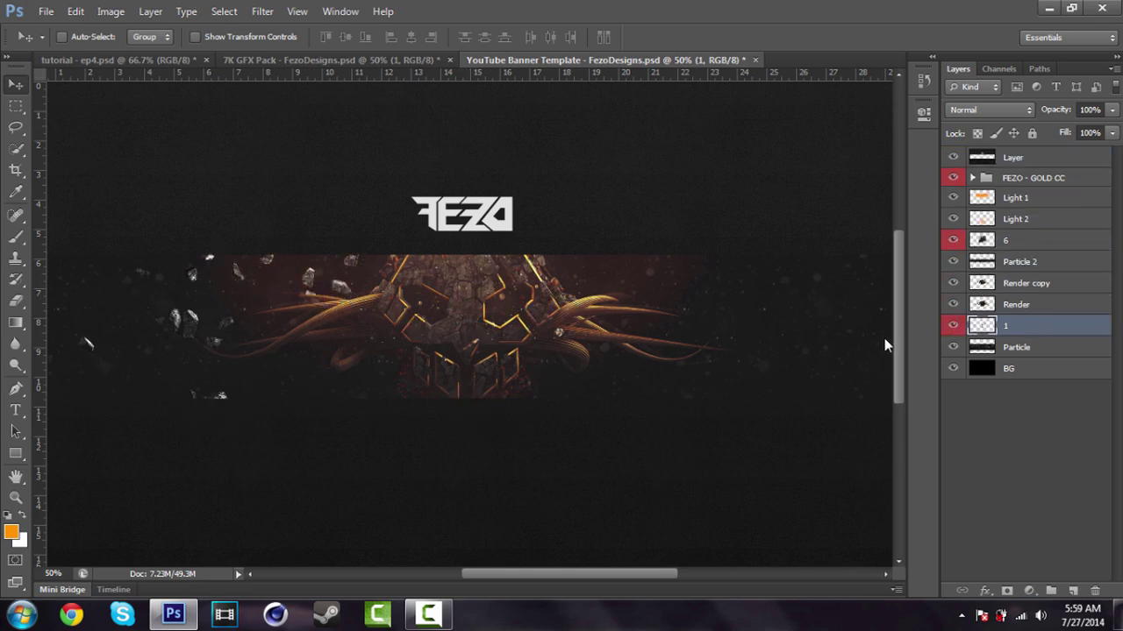
{"action": "left_click_drag", "start_coordinate": [379, 328], "coordinate": [310, 363]}
Duplicate rock layer 1, move the copy to the banner's right side, and flip it horizontally
{"action": "key", "text": "ctrl+j"}
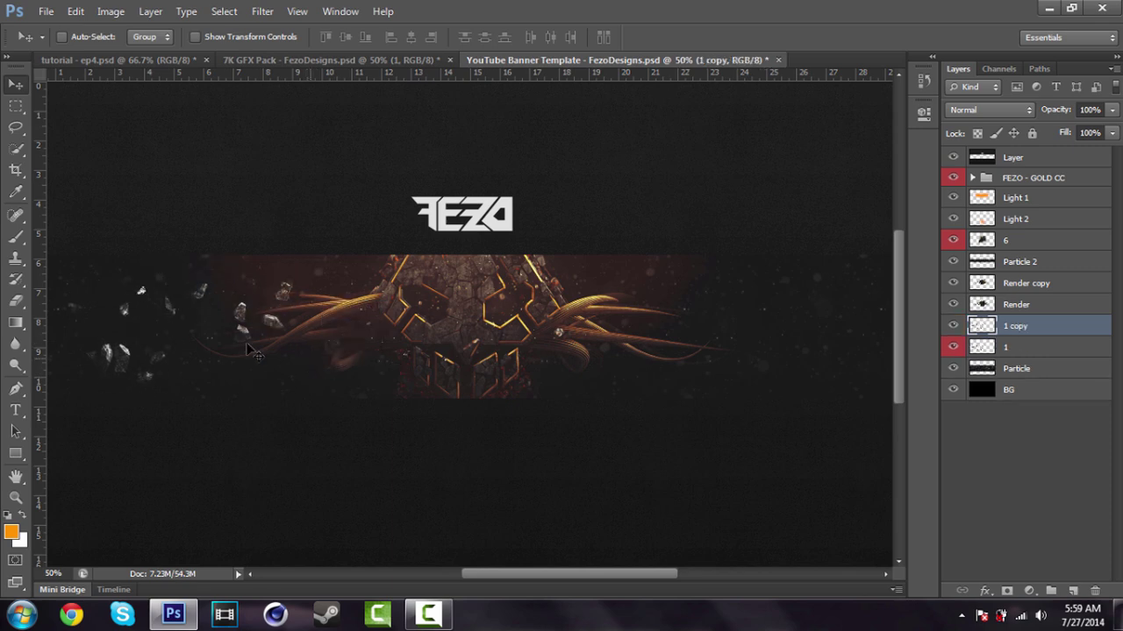
{"action": "left_click_drag", "start_coordinate": [198, 338], "coordinate": [430, 337]}
{"action": "left_click_drag", "start_coordinate": [215, 290], "coordinate": [724, 290]}
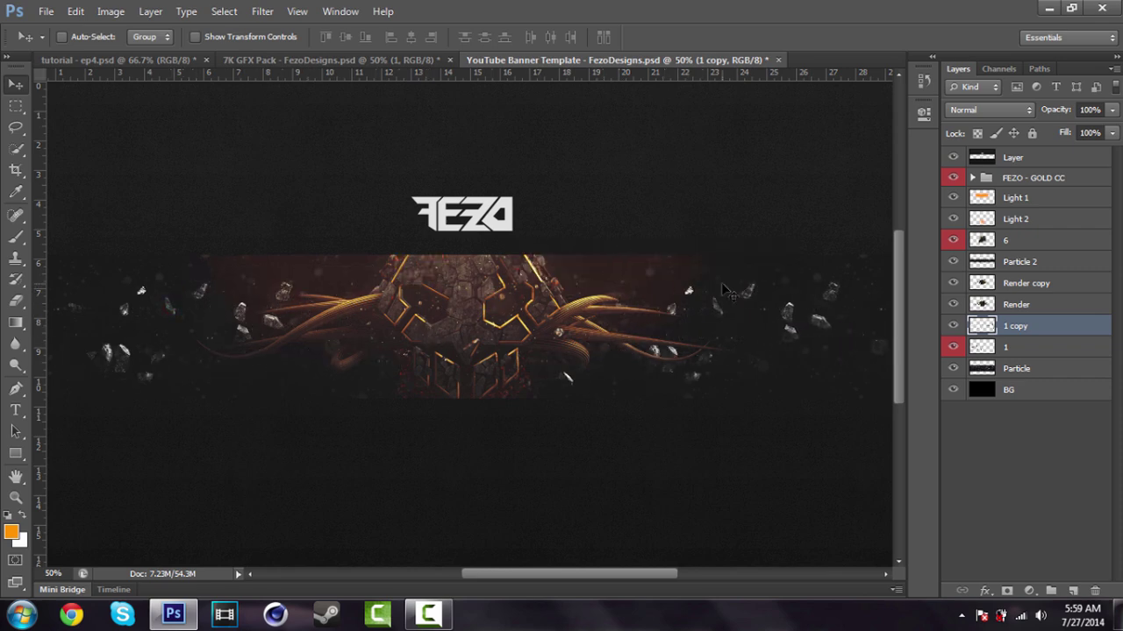
{"action": "key", "text": "ctrl+t"}
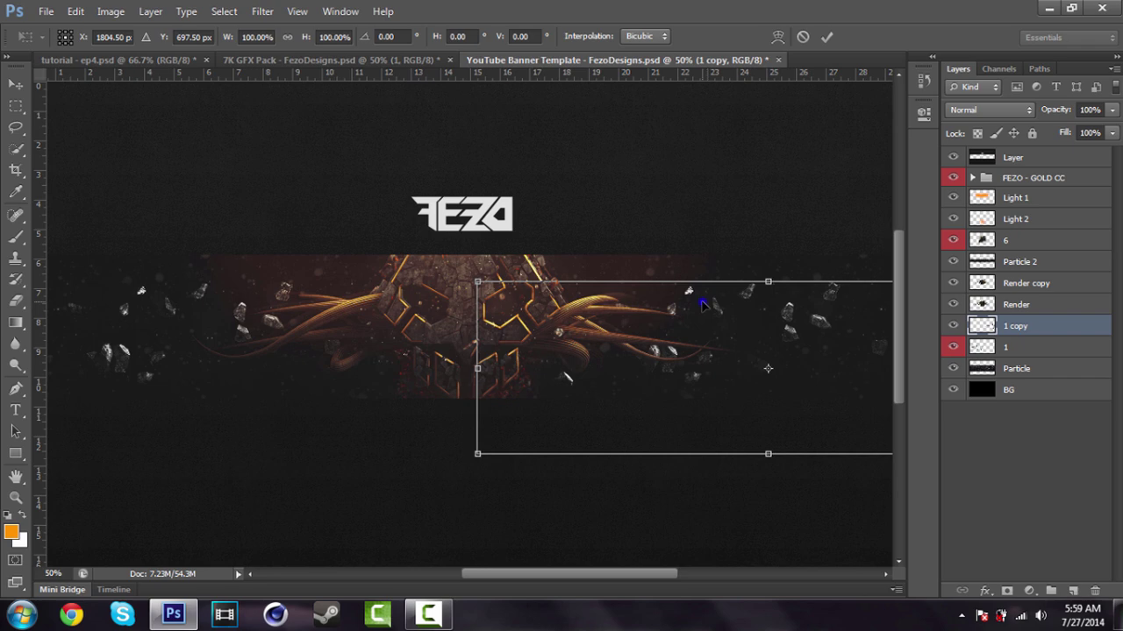
{"action": "right_click", "coordinate": [702, 303]}
{"action": "left_click", "coordinate": [741, 550]}
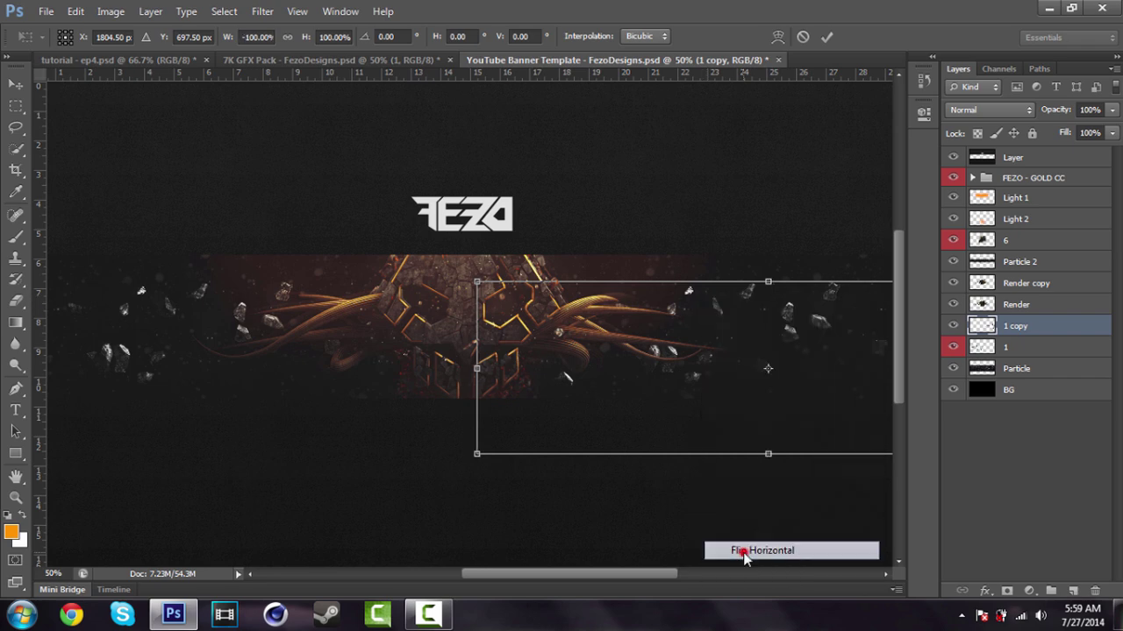
{"action": "key", "text": "Return"}
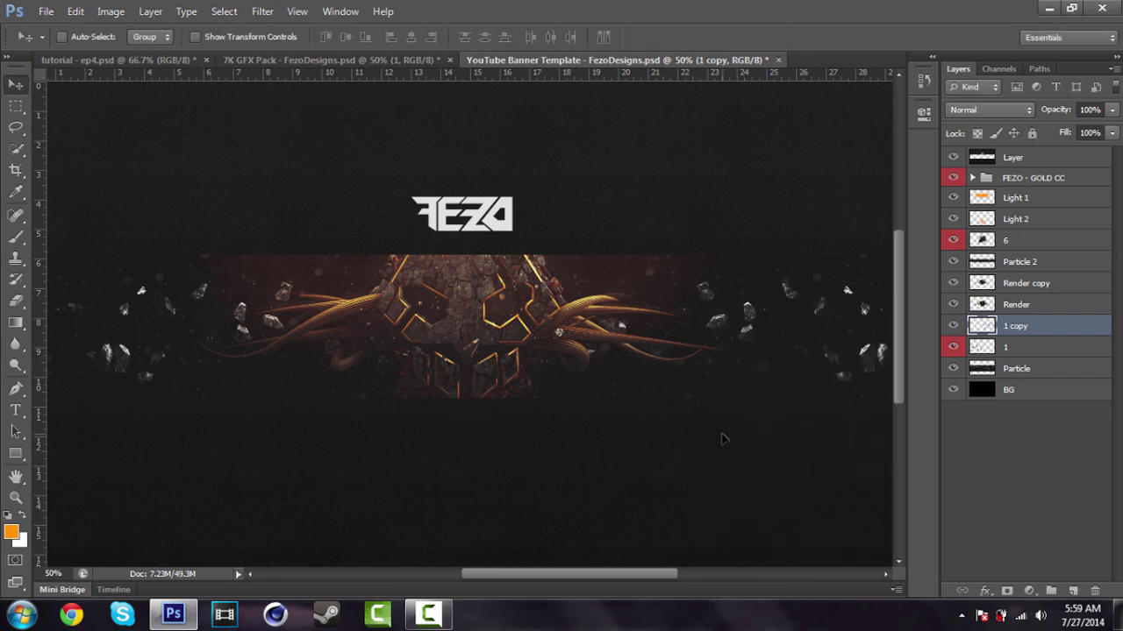
Merge rock layer 1 and its copy into one layer and name it Stone
{"action": "left_click", "coordinate": [1049, 354], "text": "shift"}
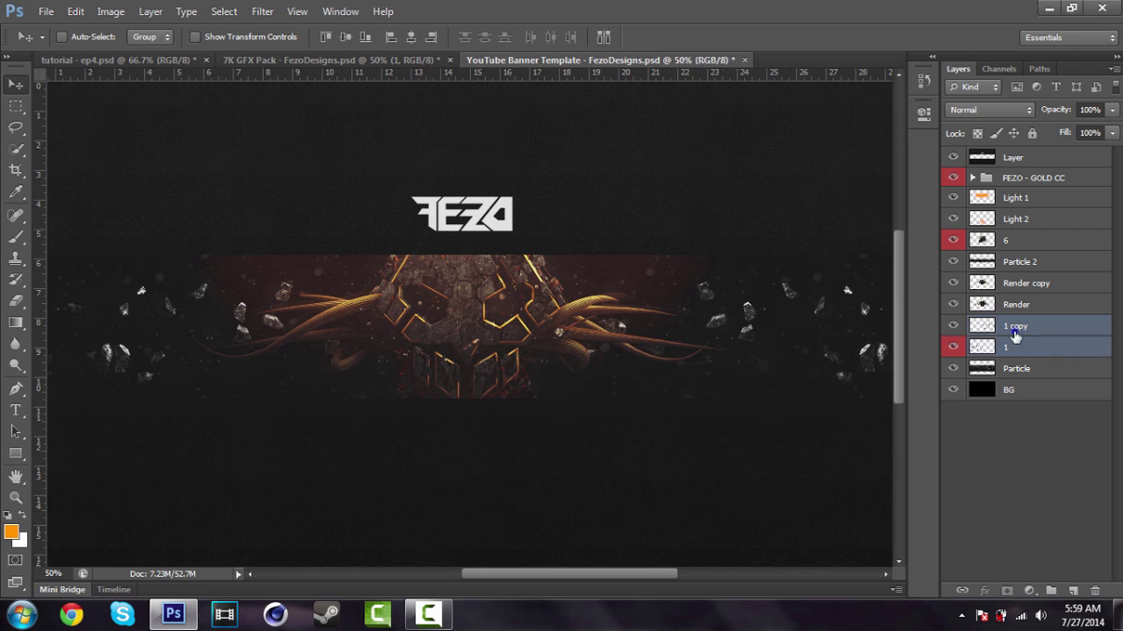
{"action": "right_click", "coordinate": [1015, 335]}
{"action": "left_click", "coordinate": [881, 397]}
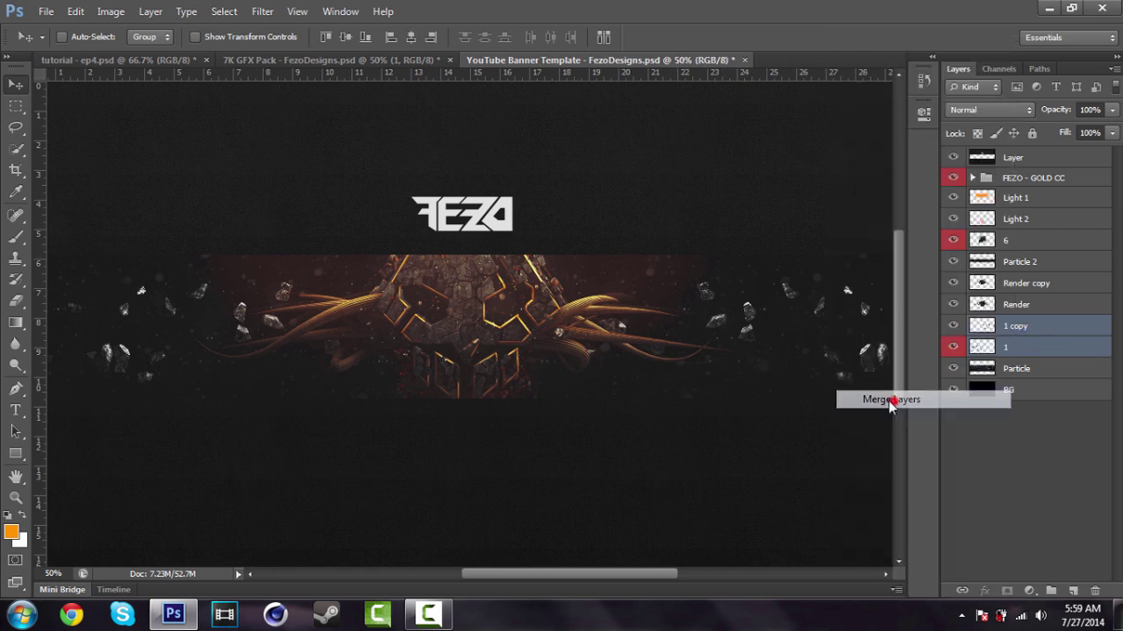
{"action": "double_click", "coordinate": [1015, 327]}
{"action": "type", "text": "Stone"}
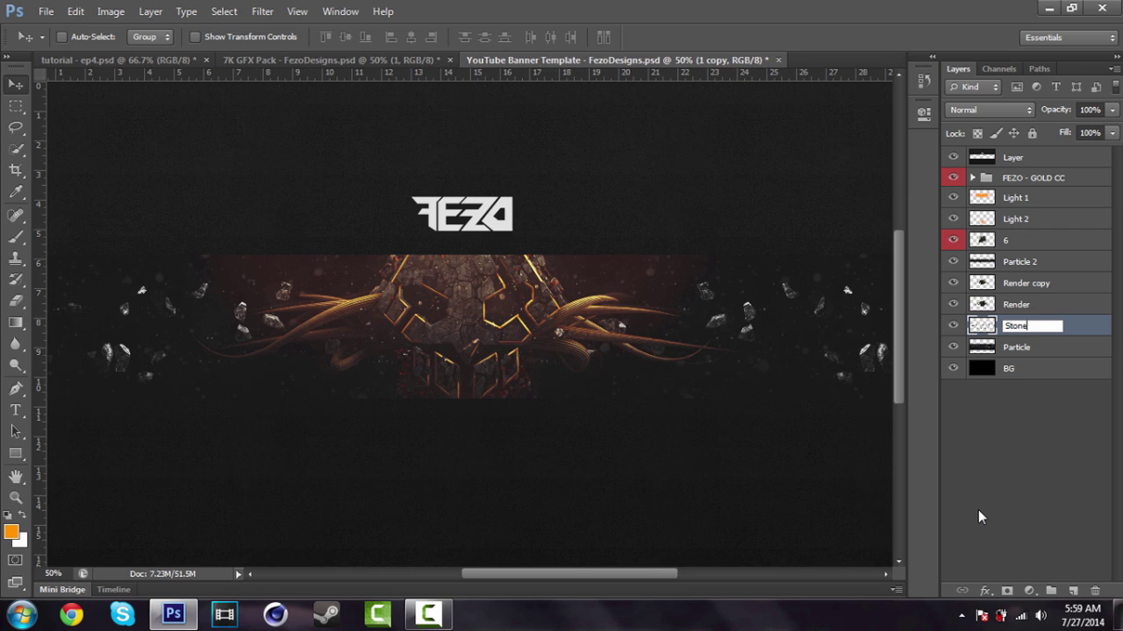
{"action": "key", "text": "Return"}
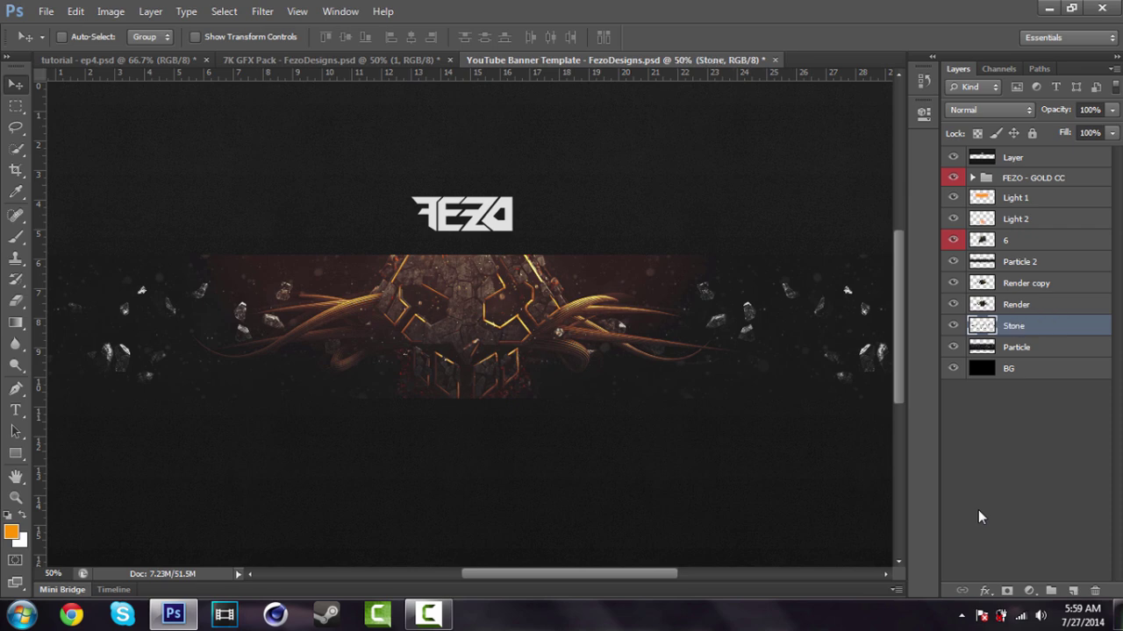
Set the Stone layer to Normal blend mode at 50% opacity
{"action": "left_click", "coordinate": [980, 111]}
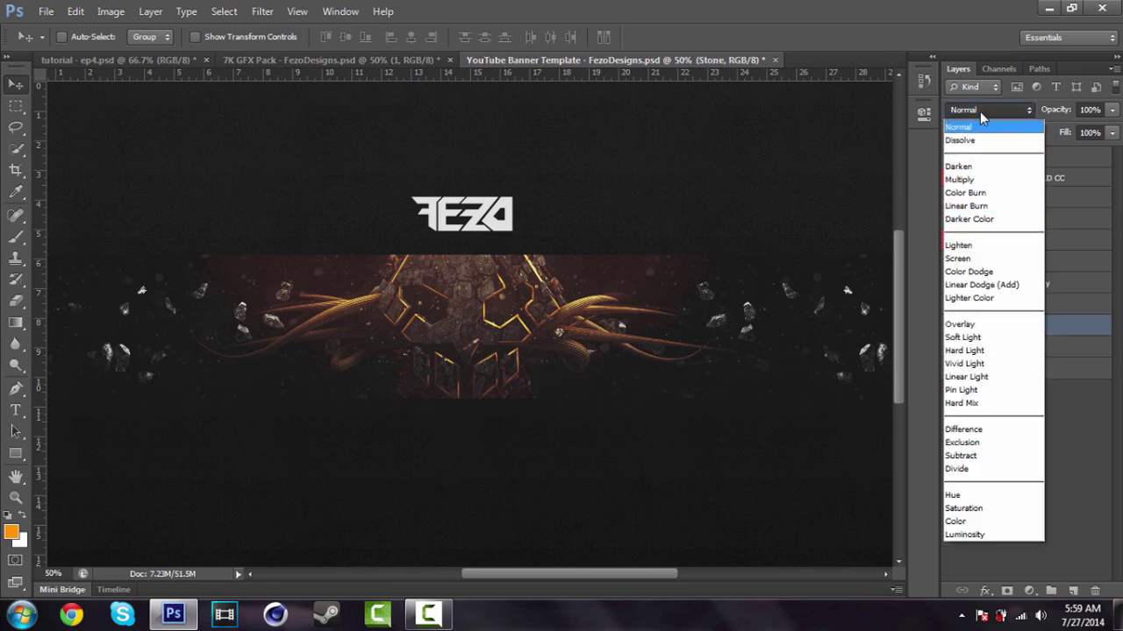
{"action": "left_click", "coordinate": [971, 124]}
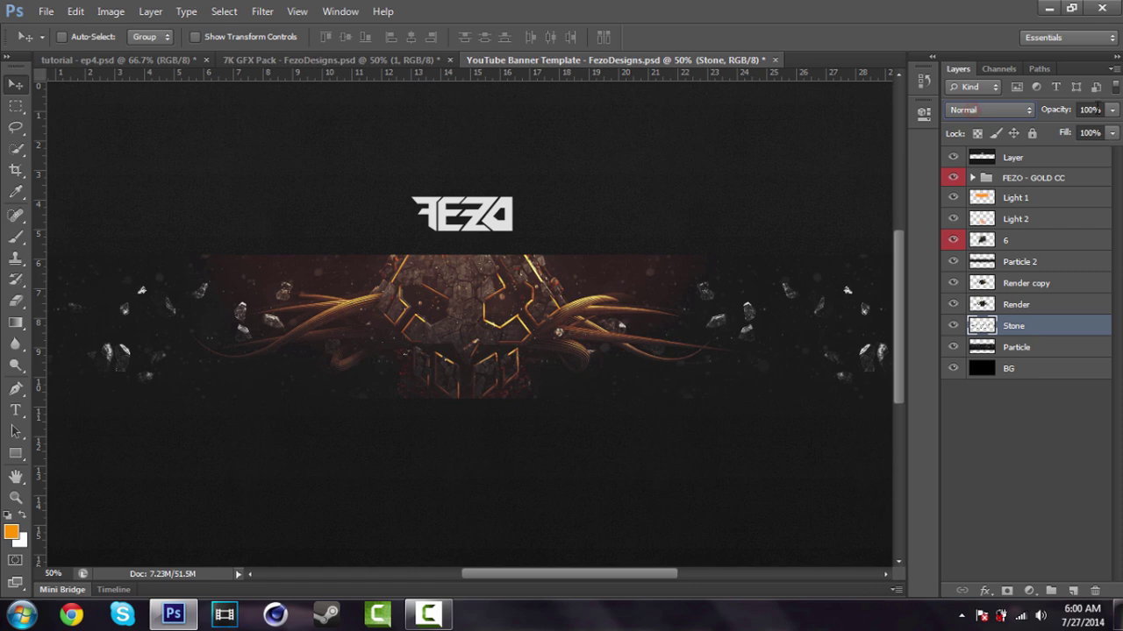
{"action": "left_click", "coordinate": [1099, 109]}
{"action": "type", "text": "50"}
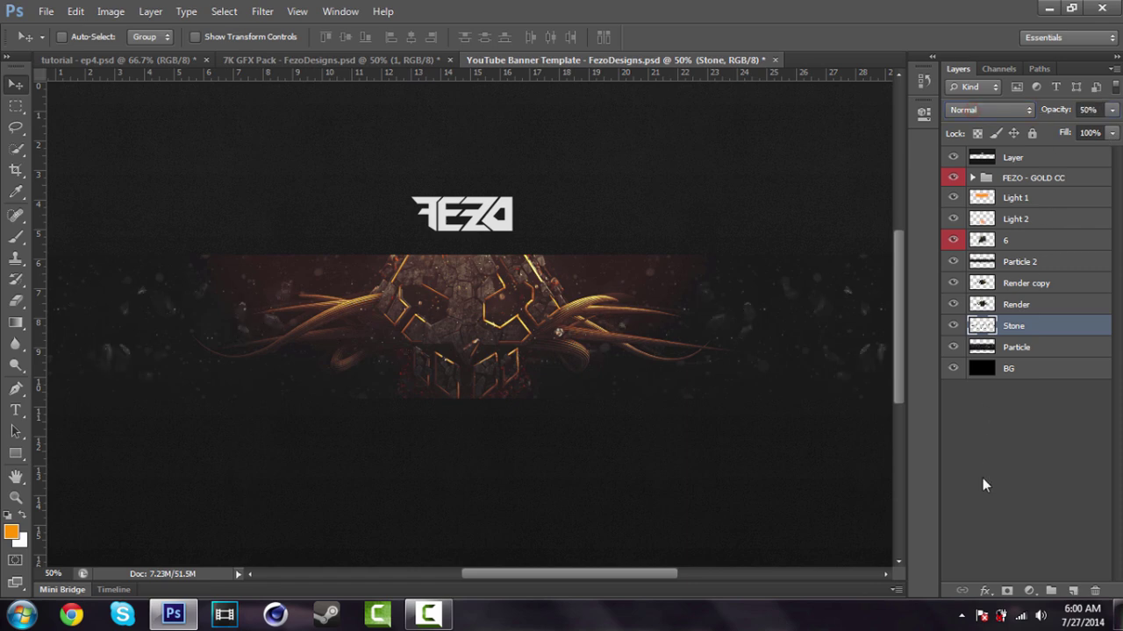
{"action": "mouse_move", "coordinate": [538, 573]}
{"action": "left_mouse_down"}
{"action": "mouse_move", "coordinate": [522, 573]}
{"action": "mouse_move", "coordinate": [568, 573]}
{"action": "mouse_move", "coordinate": [518, 573]}
{"action": "mouse_move", "coordinate": [548, 566]}
{"action": "mouse_move", "coordinate": [537, 570]}
{"action": "left_mouse_up"}
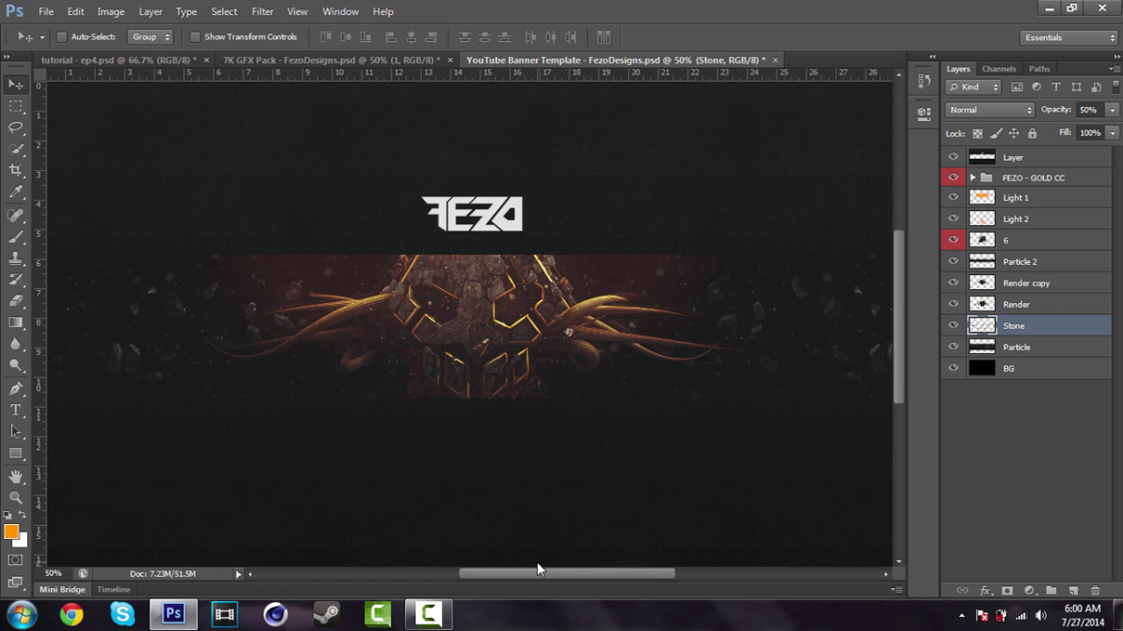
In the GFX pack document, collapse the Rocks group, expand the Sparks group, and show and select its layer 4
{"action": "left_click", "coordinate": [303, 59]}
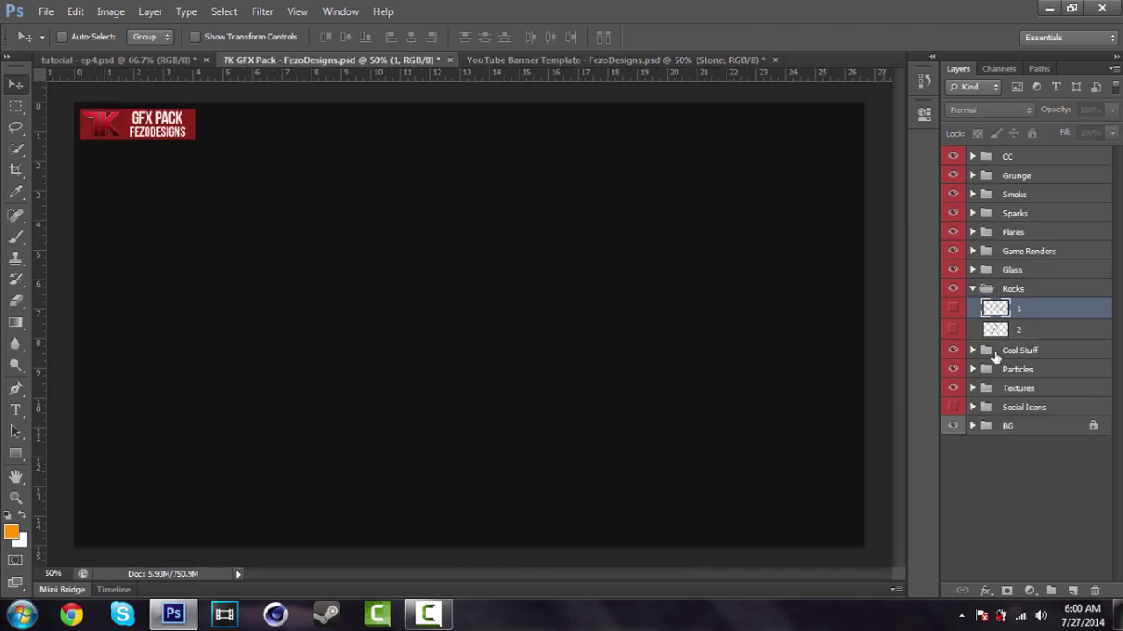
{"action": "left_click", "coordinate": [974, 289]}
{"action": "left_click", "coordinate": [1015, 214]}
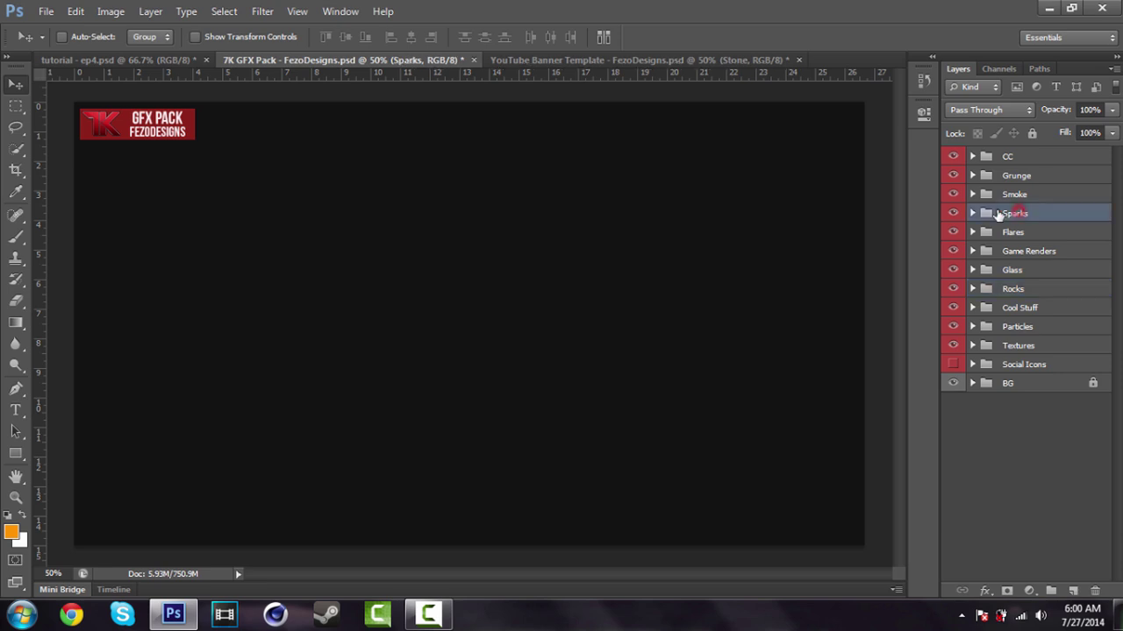
{"action": "left_click", "coordinate": [972, 214]}
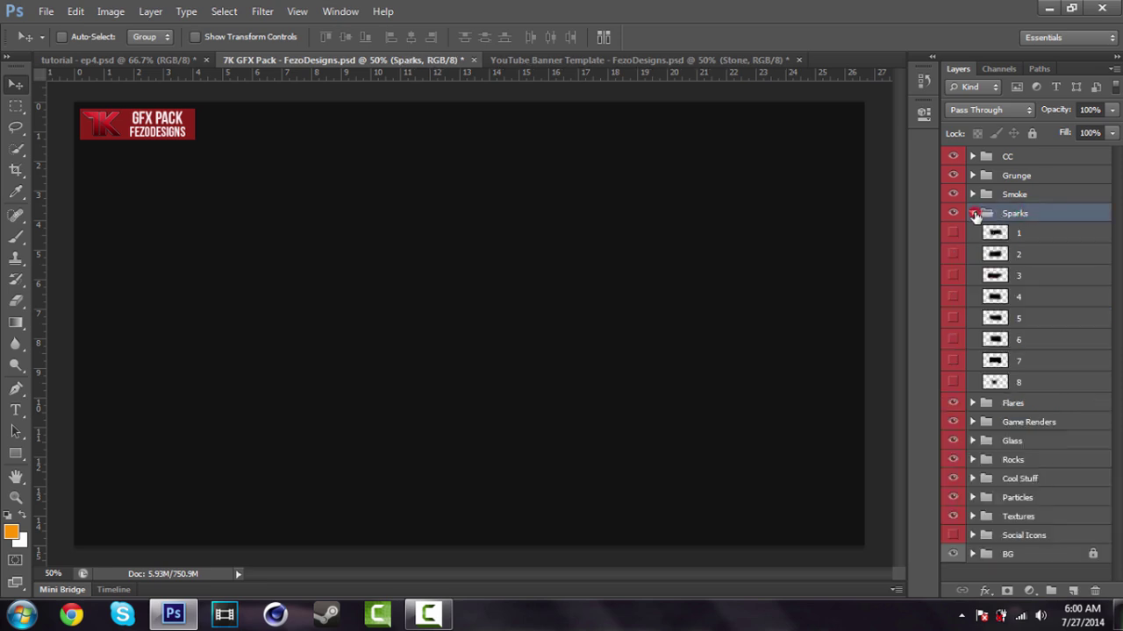
{"action": "left_click", "coordinate": [954, 298]}
{"action": "left_click", "coordinate": [1028, 300]}
Bring spark layer 4 into the banner document, place it directly above Render copy, and shift the sparks toward the skull's left side
{"action": "mouse_move", "coordinate": [423, 129]}
{"action": "left_mouse_down"}
{"action": "mouse_move", "coordinate": [520, 59]}
{"action": "mouse_move", "coordinate": [439, 238]}
{"action": "mouse_move", "coordinate": [439, 264]}
{"action": "left_mouse_up"}
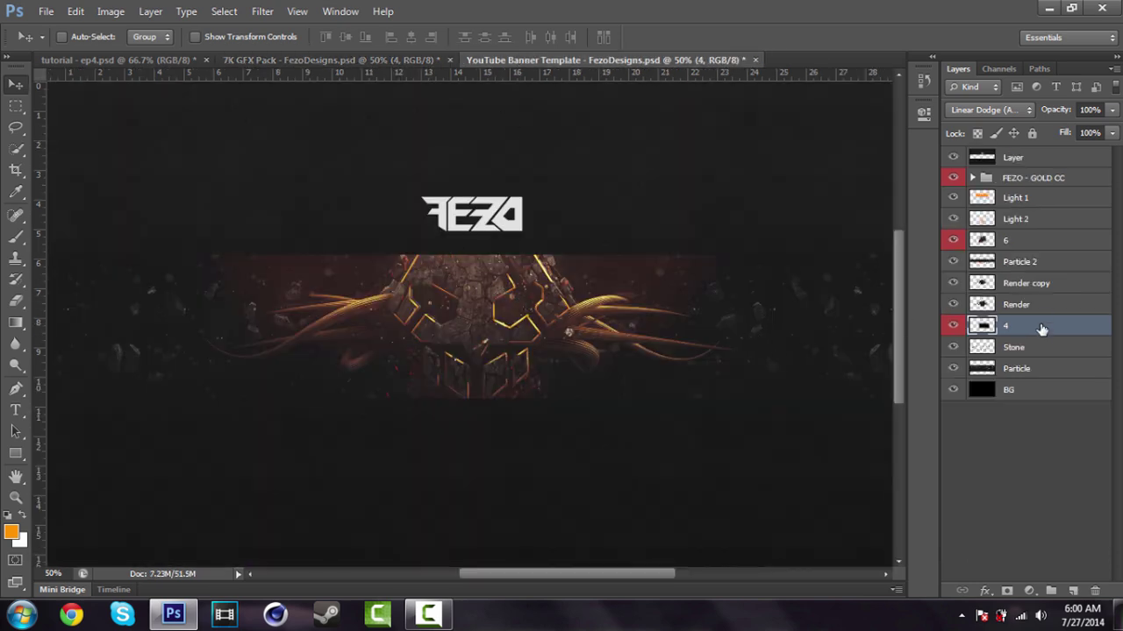
{"action": "left_click_drag", "start_coordinate": [1037, 331], "coordinate": [1035, 283]}
{"action": "left_click_drag", "start_coordinate": [535, 339], "coordinate": [436, 319]}
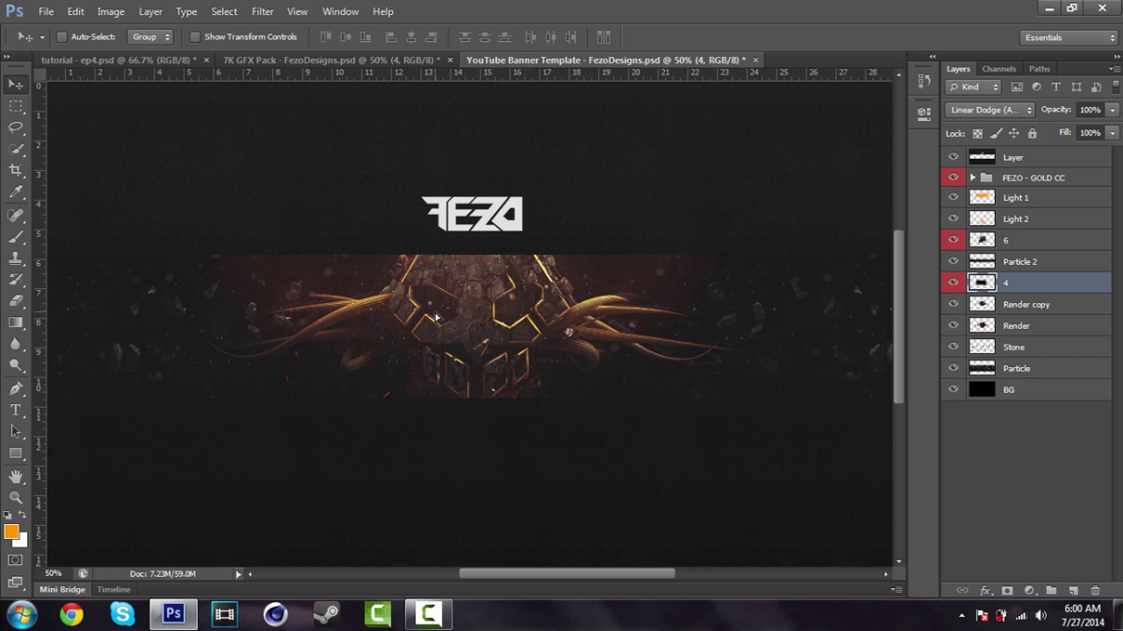
Duplicate spark layer 4, flip the copy horizontally, and move it right to mirror the sparks on the skull's other side
{"action": "key", "text": "ctrl+j"}
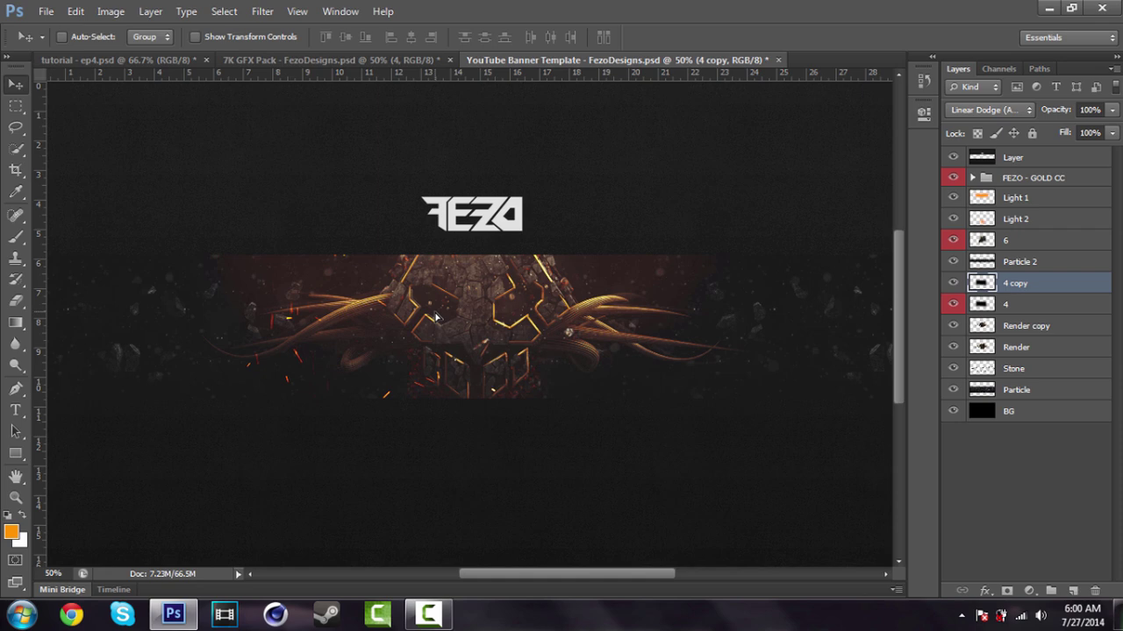
{"action": "key", "text": "ctrl+t"}
{"action": "right_click", "coordinate": [411, 319]}
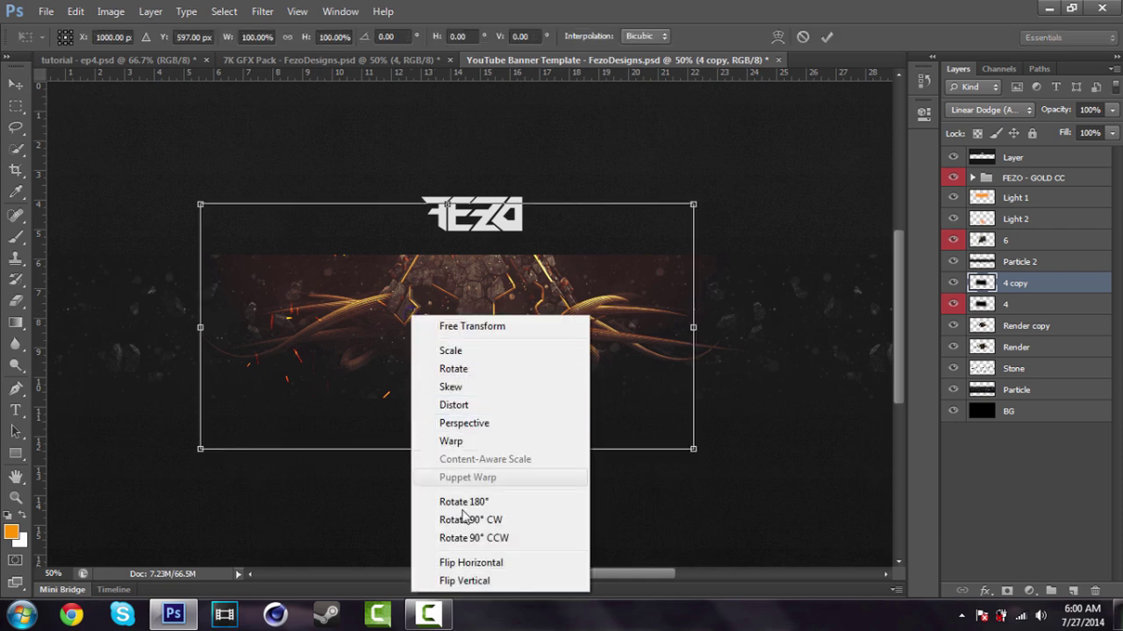
{"action": "left_click", "coordinate": [467, 562]}
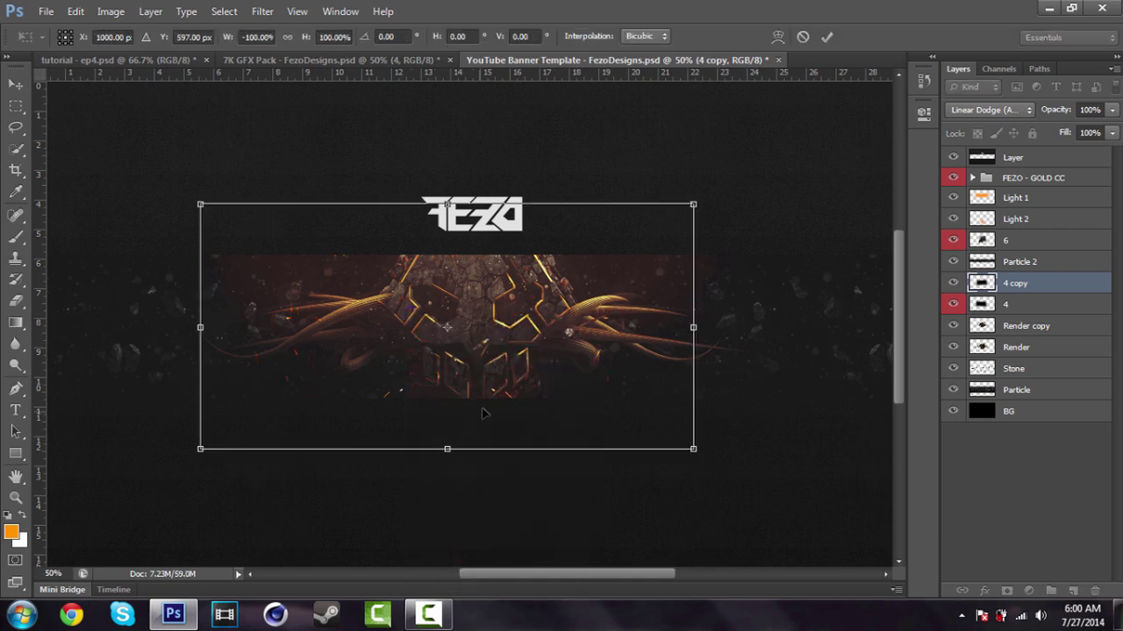
{"action": "left_click", "coordinate": [827, 37]}
{"action": "left_click_drag", "start_coordinate": [316, 309], "coordinate": [413, 308]}
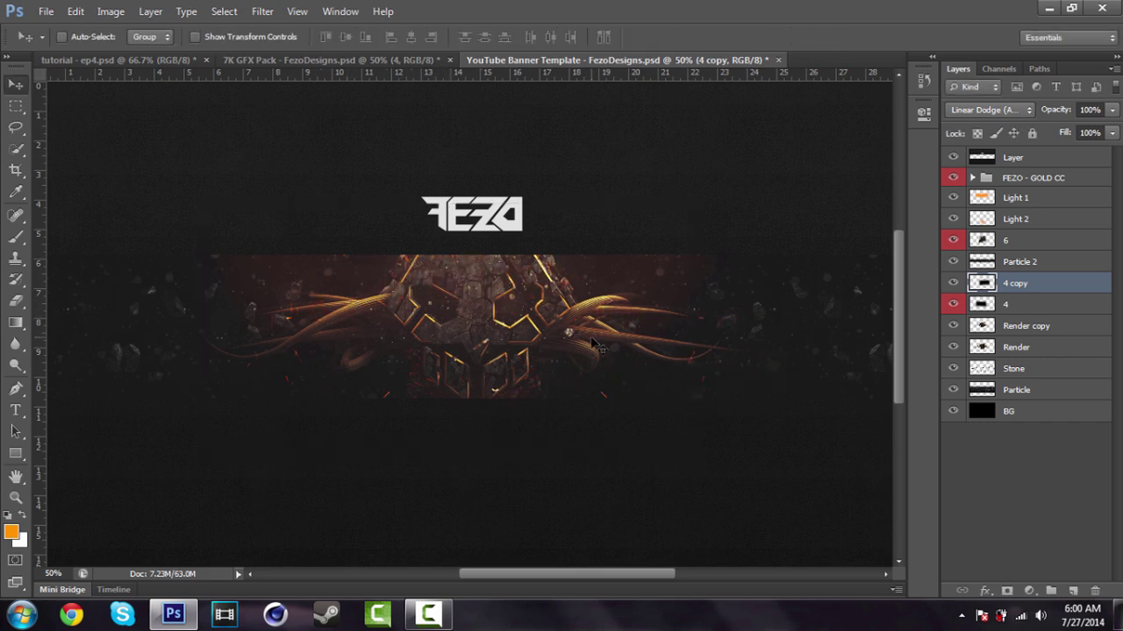
Merge spark layer 4 and its flipped copy into one layer
{"action": "left_click", "coordinate": [1031, 305], "text": "ctrl"}
{"action": "right_click", "coordinate": [1032, 304]}
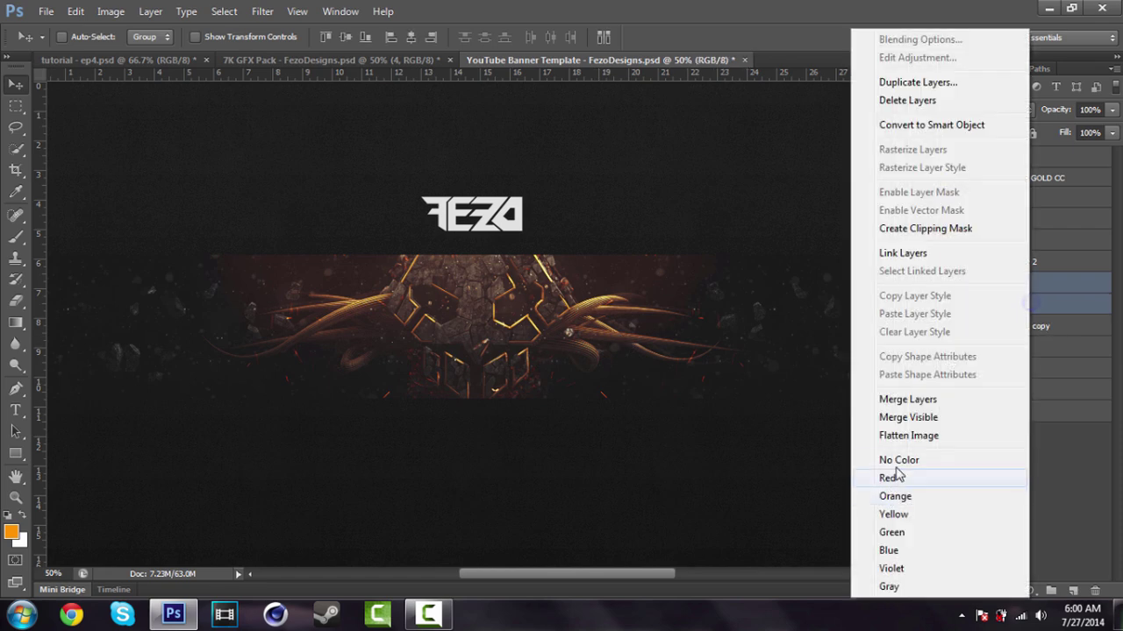
{"action": "left_click", "coordinate": [916, 401]}
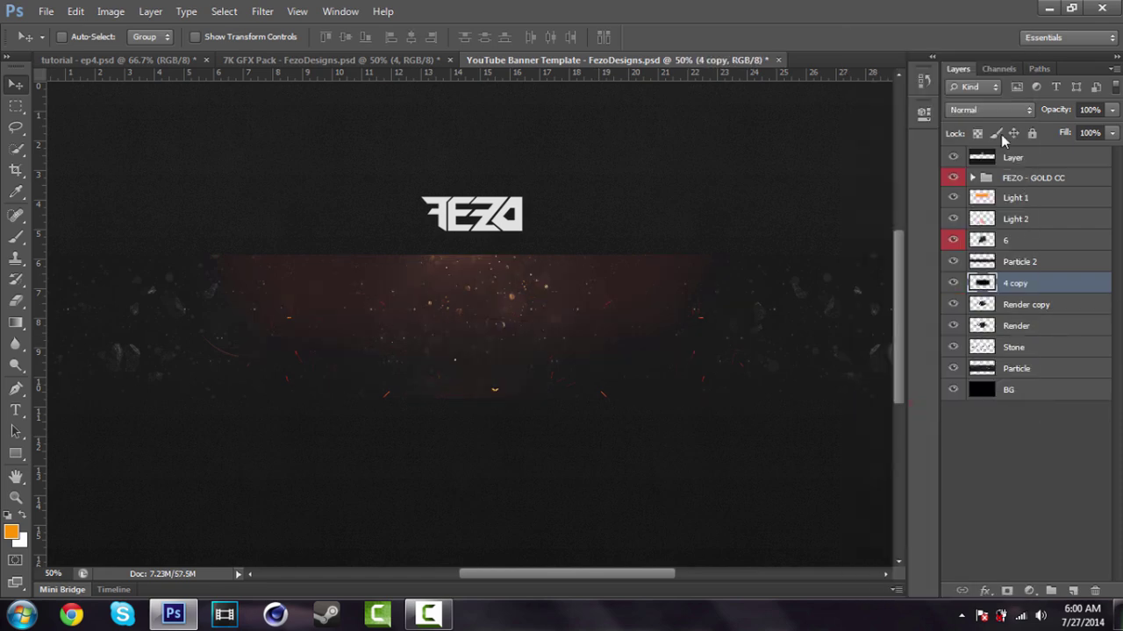
Set the merged spark layer to Screen blend mode at 75% opacity
{"action": "left_click", "coordinate": [987, 112]}
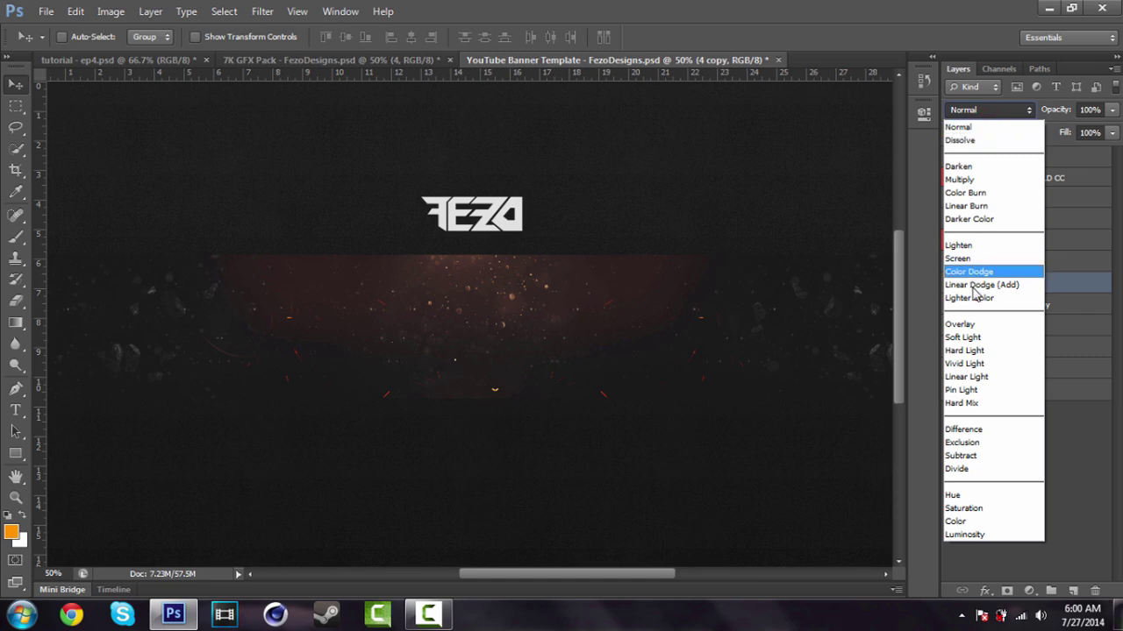
{"action": "left_click", "coordinate": [965, 257]}
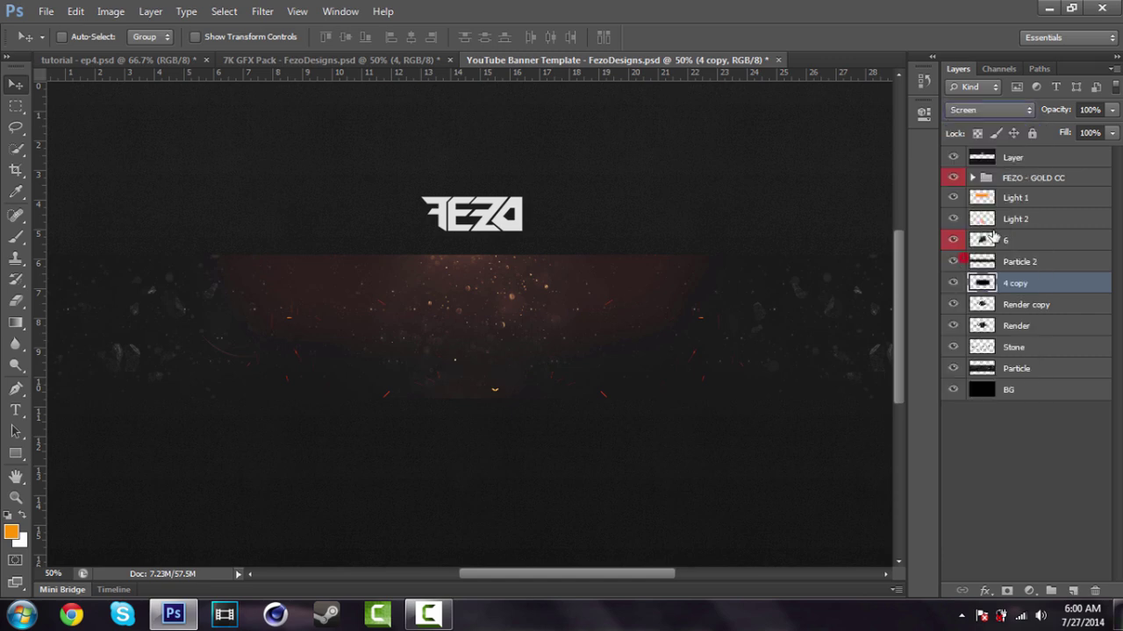
{"action": "left_click_drag", "start_coordinate": [1102, 110], "coordinate": [1065, 123]}
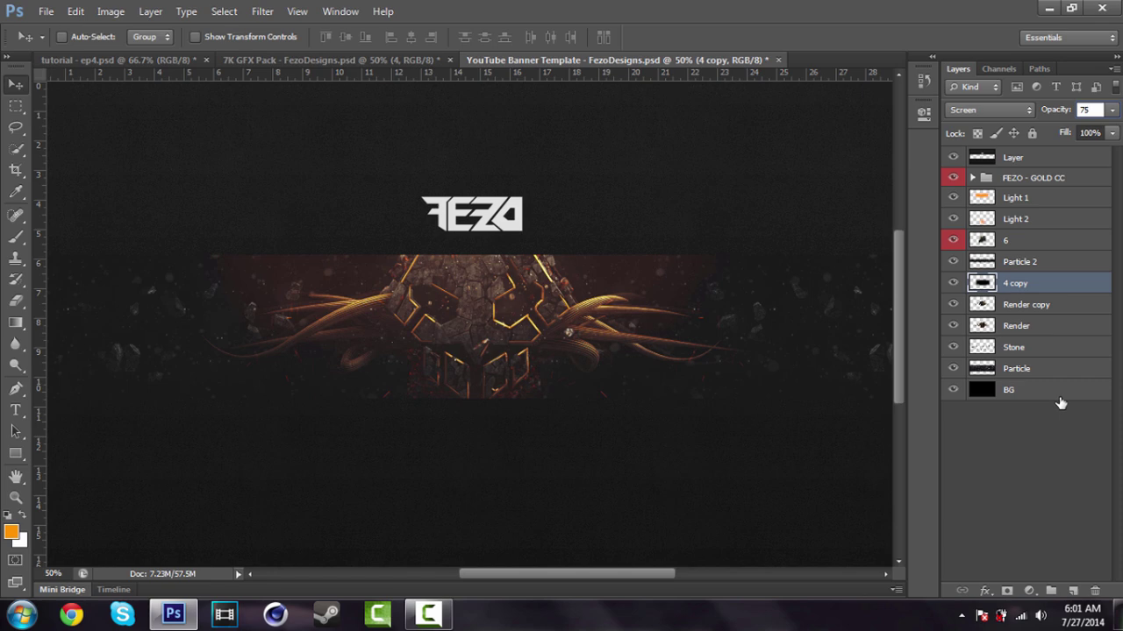
{"action": "key", "text": "Return"}
Return to the GFX pack document, hide spark layer 4, and collapse the Sparks group
{"action": "left_click", "coordinate": [349, 63]}
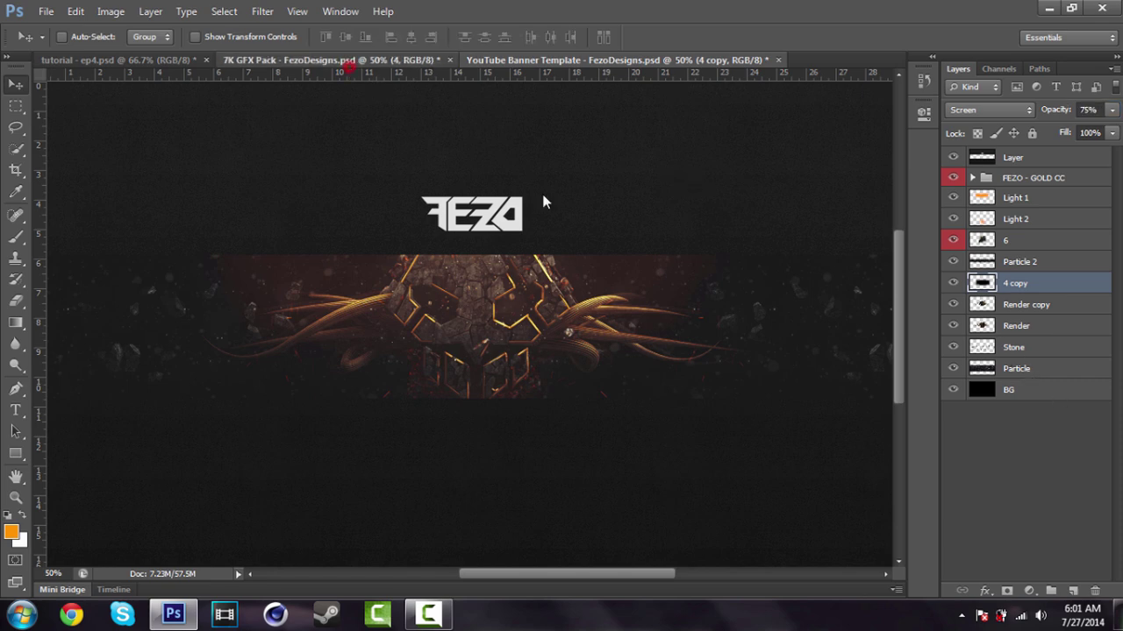
{"action": "left_click", "coordinate": [954, 297]}
{"action": "left_click", "coordinate": [984, 214]}
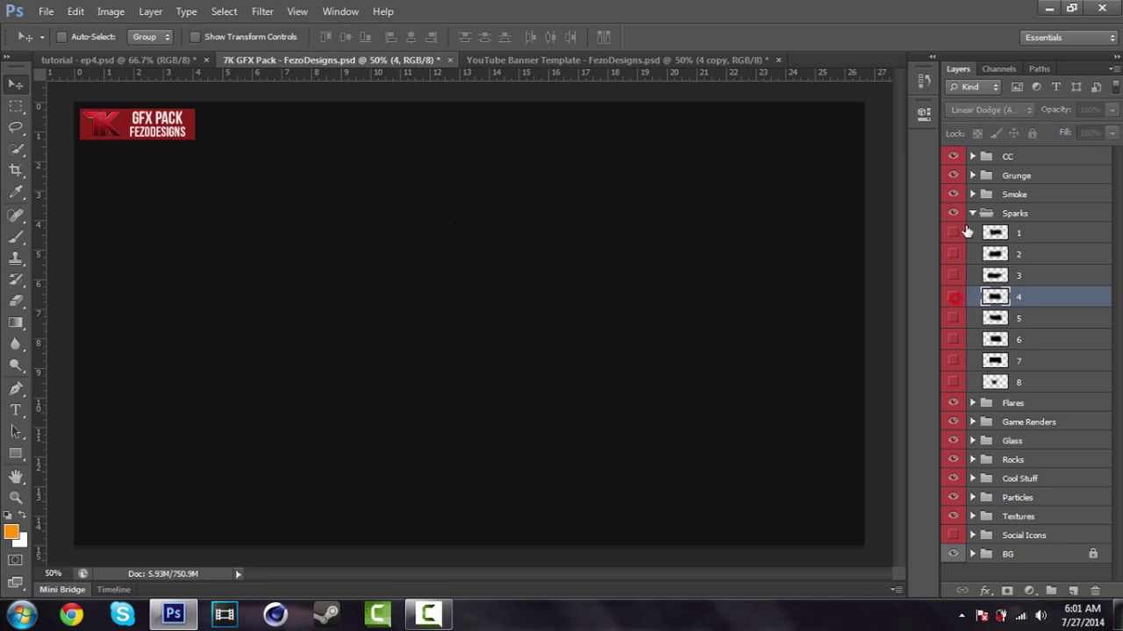
{"action": "left_click", "coordinate": [972, 214]}
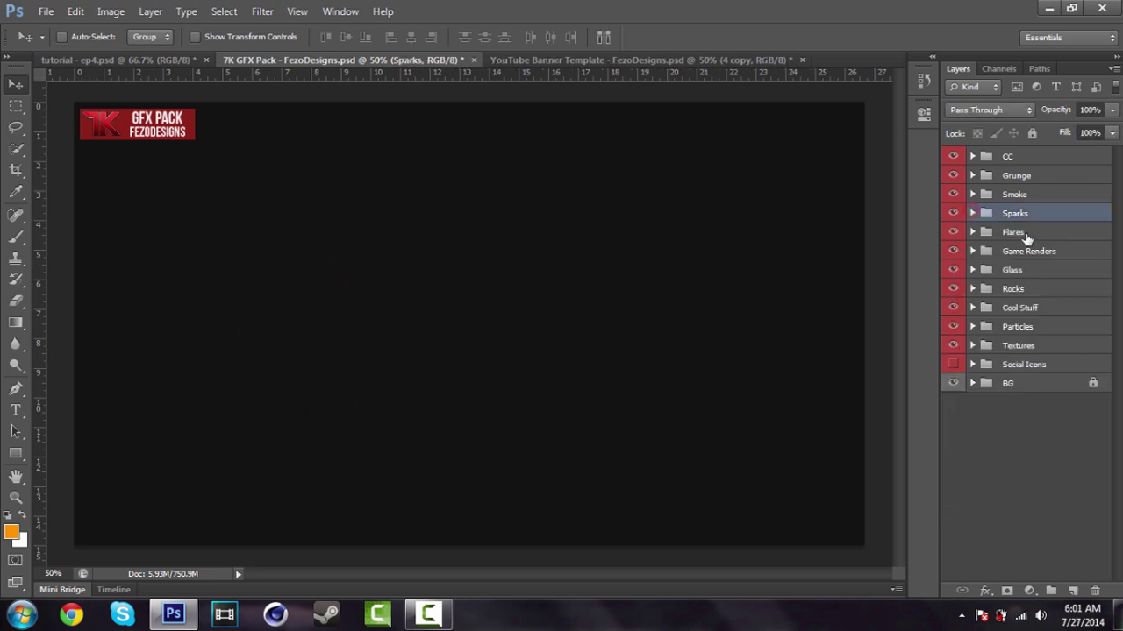
Preview several elements in the GFX pack's Cool Stuff group one at a time, including layers 7 to 11
{"action": "left_click", "coordinate": [1015, 311]}
{"action": "left_click", "coordinate": [972, 308]}
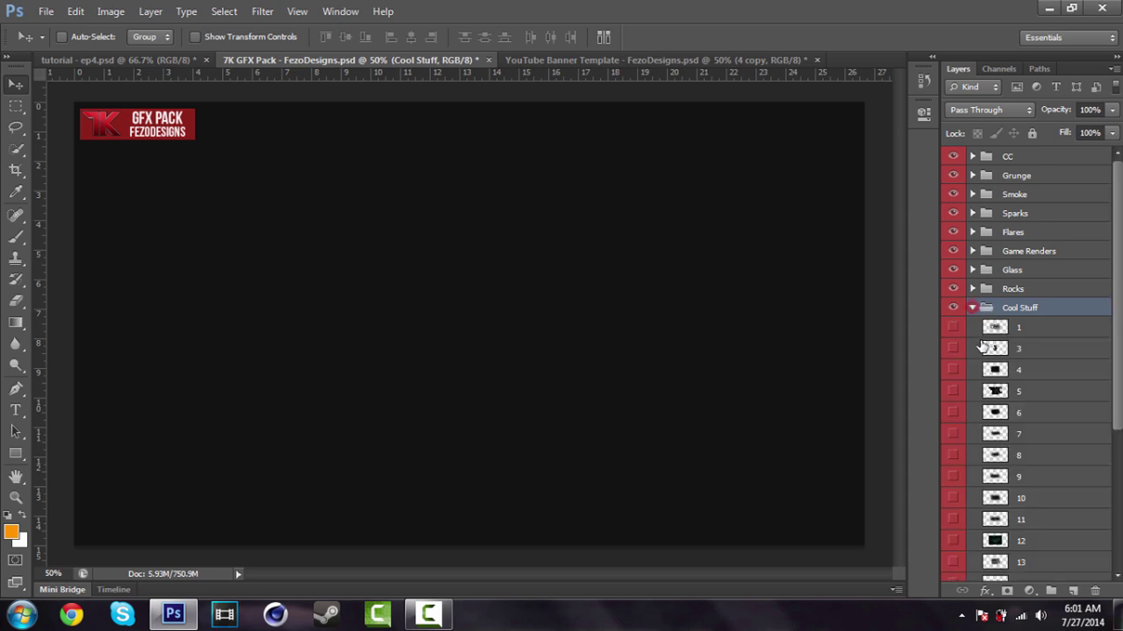
{"action": "scroll", "coordinate": [986, 366], "scroll_direction": "down", "scroll_amount": 3}
{"action": "left_click", "coordinate": [953, 366]}
{"action": "left_click", "coordinate": [953, 365]}
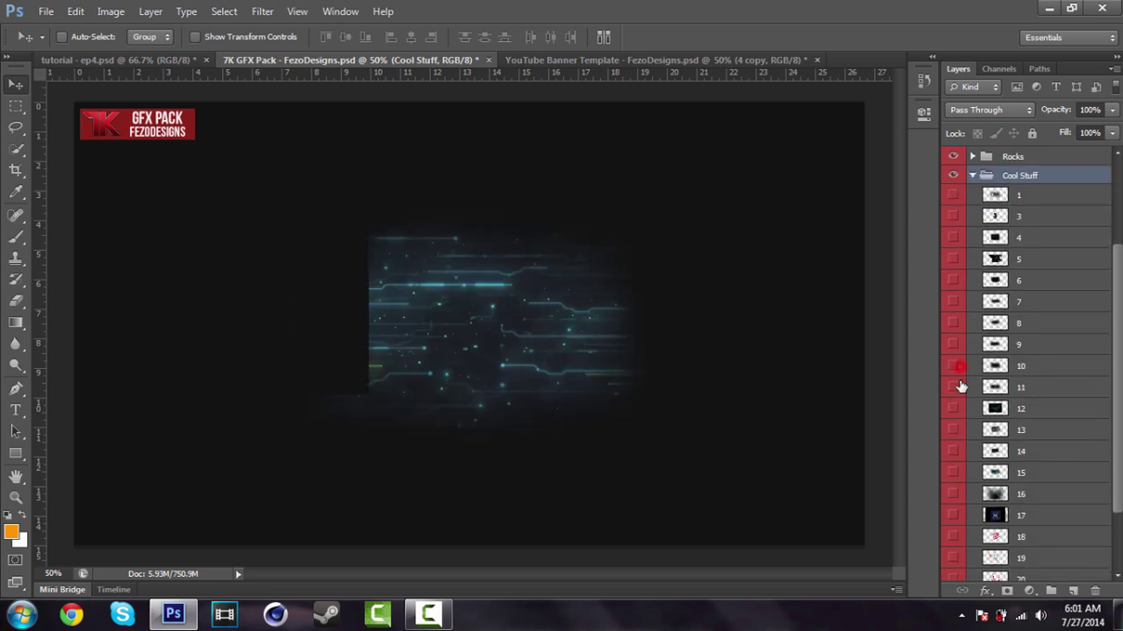
{"action": "left_click", "coordinate": [953, 387]}
{"action": "left_click", "coordinate": [953, 345]}
{"action": "left_click", "coordinate": [953, 344]}
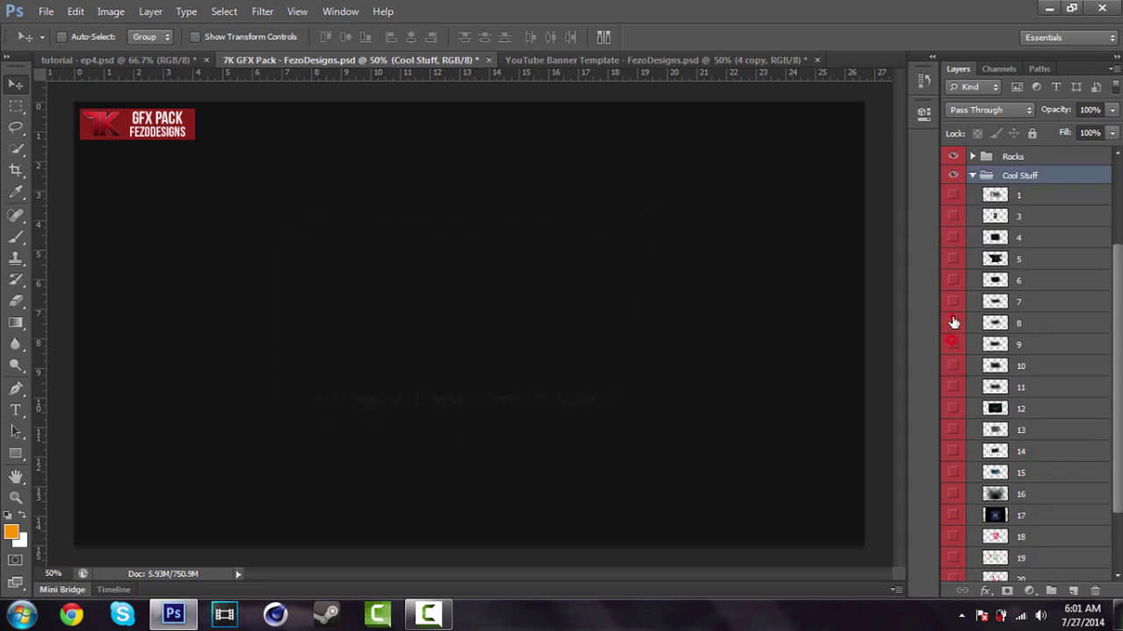
{"action": "left_click", "coordinate": [953, 323]}
{"action": "left_click", "coordinate": [953, 323]}
{"action": "left_click", "coordinate": [954, 302]}
{"action": "left_click", "coordinate": [955, 300]}
Show Cool Stuff layer 6, copy it into the banner document over the skull, and stack it beneath the Render layer
{"action": "left_click", "coordinate": [954, 282]}
{"action": "left_click", "coordinate": [1021, 284]}
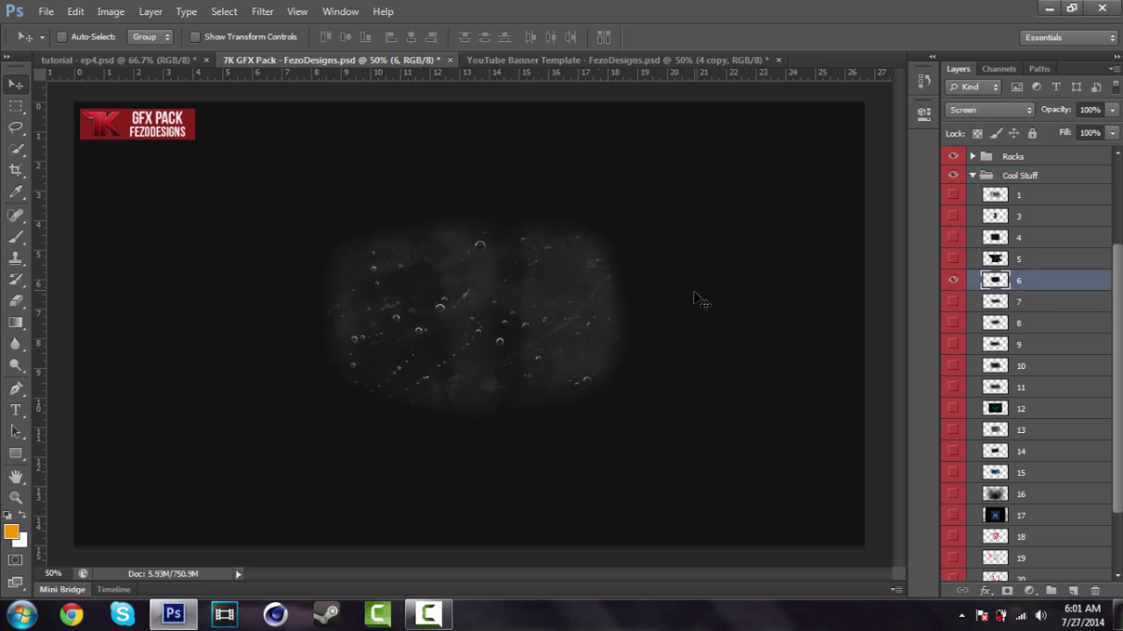
{"action": "left_click_drag", "start_coordinate": [550, 272], "coordinate": [502, 278]}
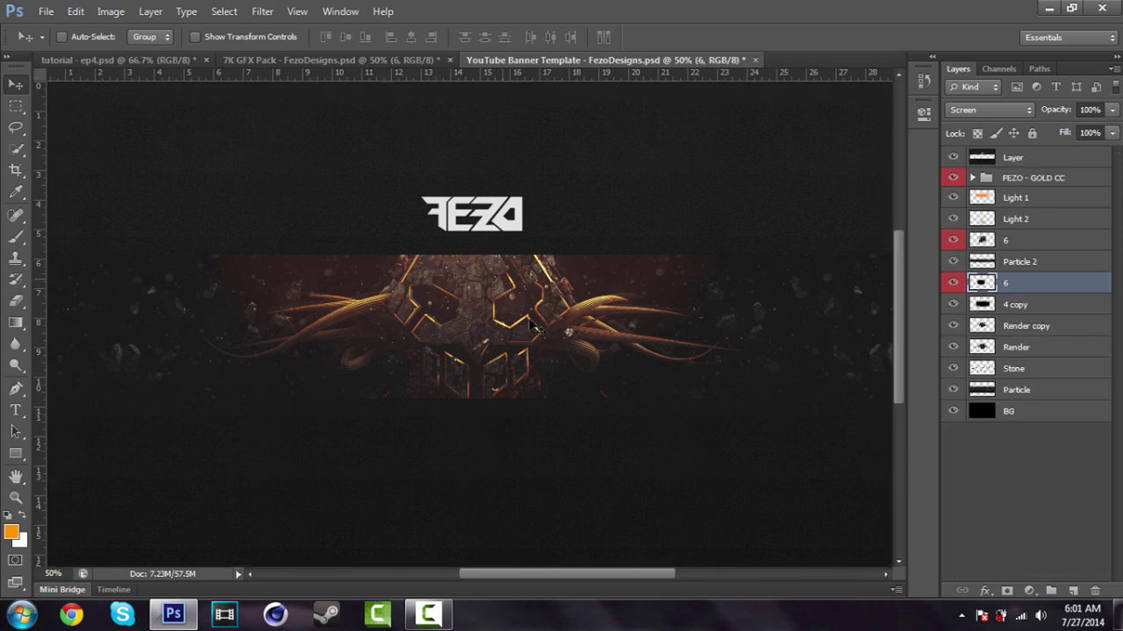
{"action": "mouse_move", "coordinate": [571, 292]}
{"action": "left_mouse_down"}
{"action": "mouse_move", "coordinate": [574, 263]}
{"action": "mouse_move", "coordinate": [584, 281]}
{"action": "left_mouse_up"}
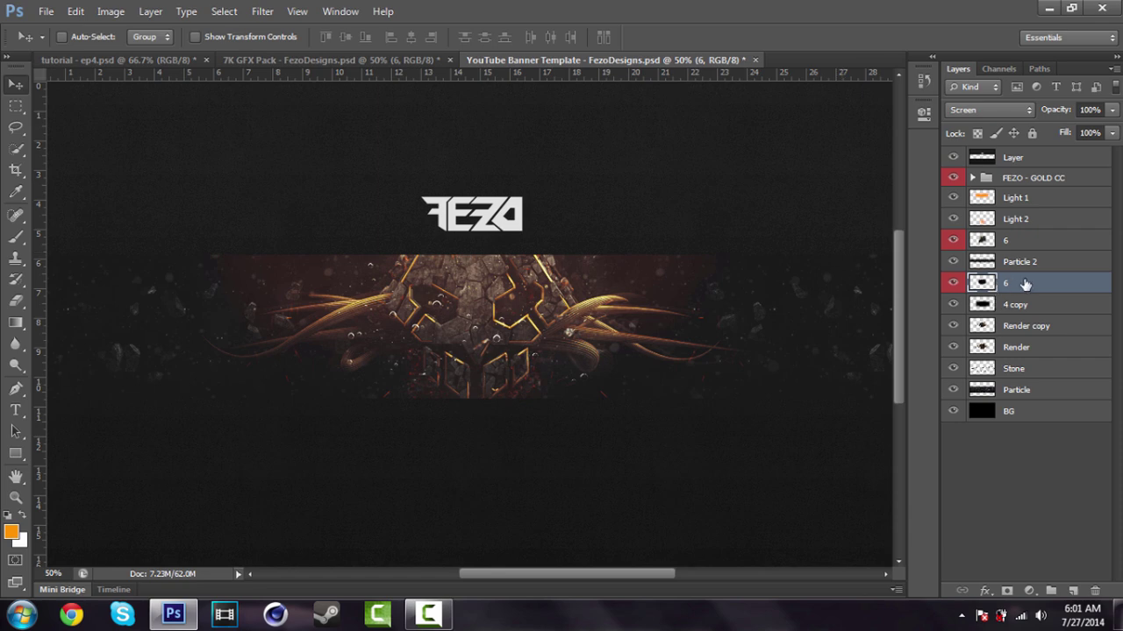
{"action": "left_click_drag", "start_coordinate": [1037, 289], "coordinate": [1039, 361]}
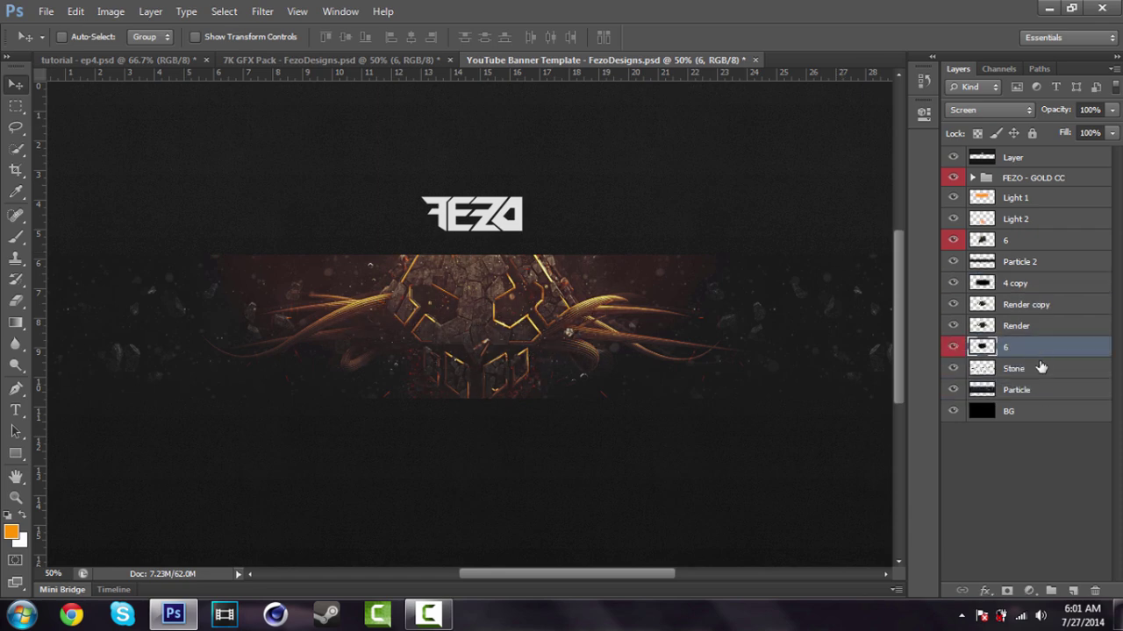
{"action": "left_click_drag", "start_coordinate": [491, 315], "coordinate": [481, 319]}
Check the Banner group's layer order in tutorial - ep4.psd, and move bubble layer 6 in the banner template directly above BG
{"action": "left_click", "coordinate": [49, 59]}
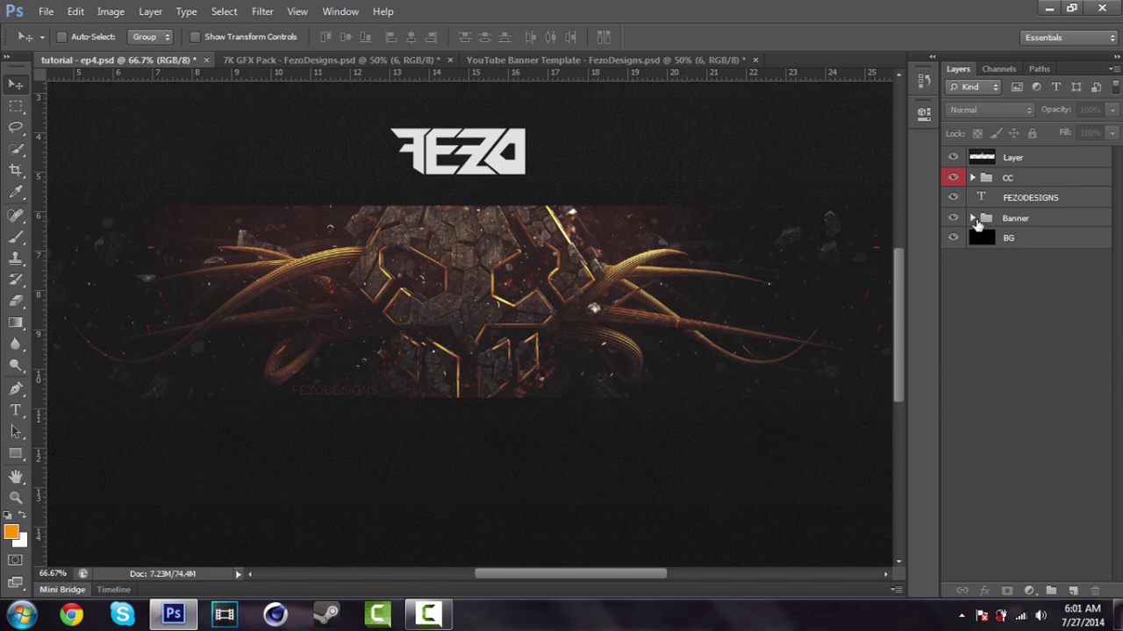
{"action": "left_click", "coordinate": [972, 217]}
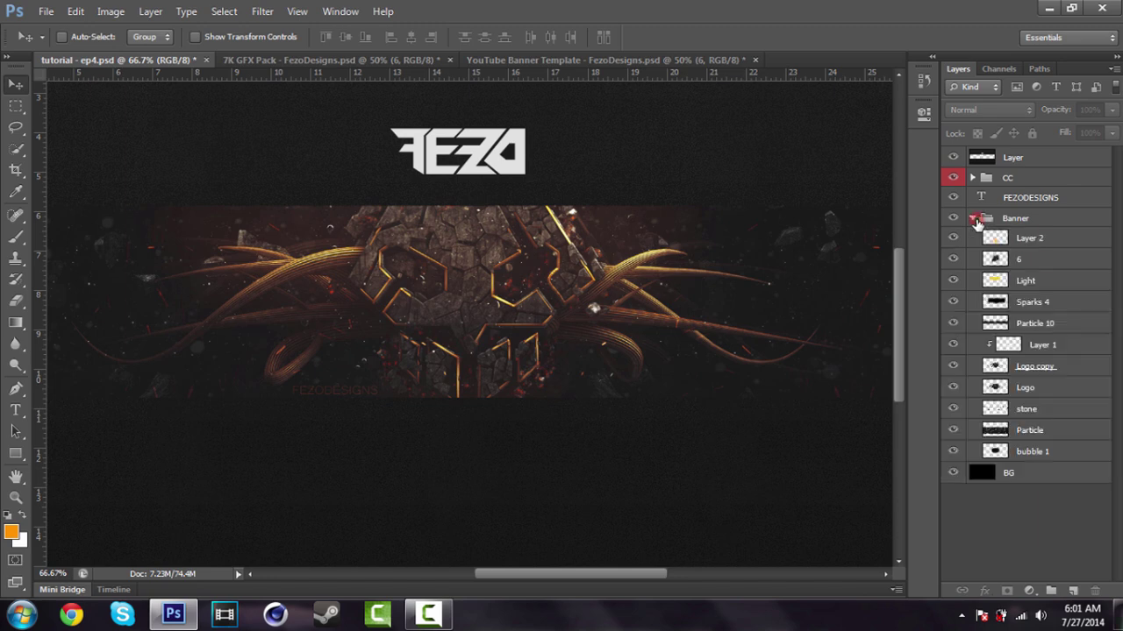
{"action": "left_click", "coordinate": [1036, 402]}
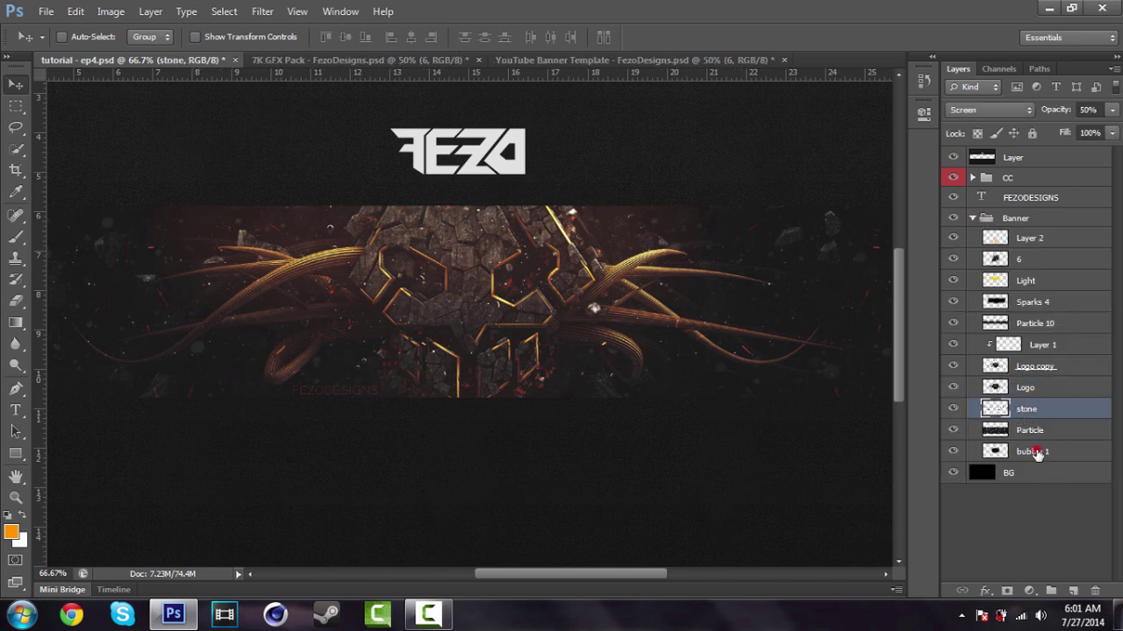
{"action": "left_click", "coordinate": [1035, 452]}
{"action": "left_click", "coordinate": [590, 62]}
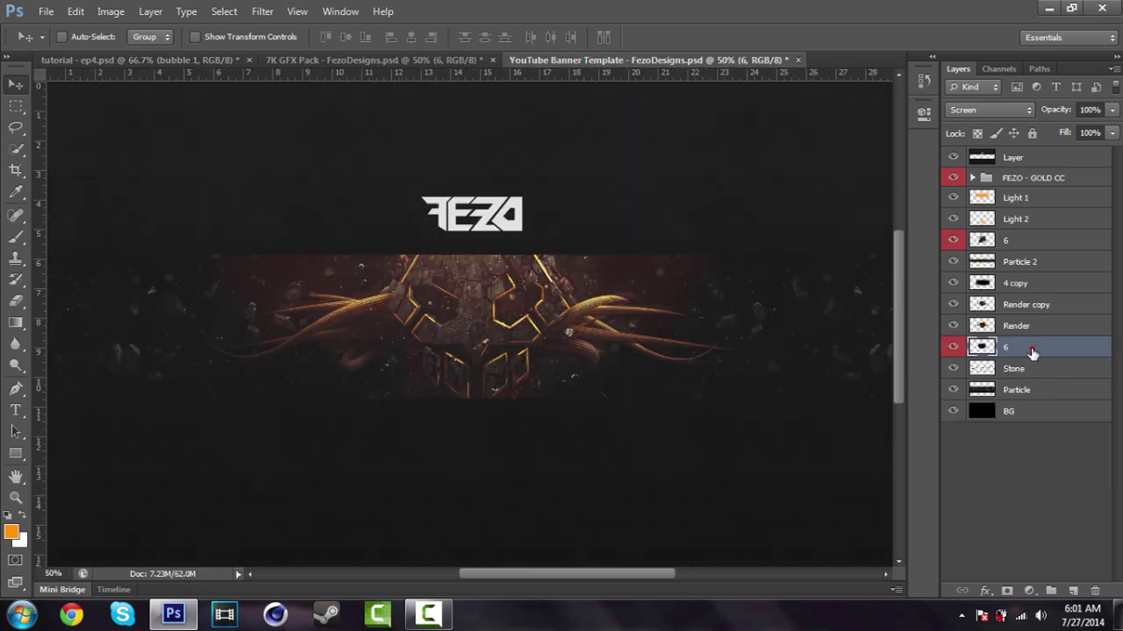
{"action": "left_click_drag", "start_coordinate": [1033, 351], "coordinate": [1021, 389]}
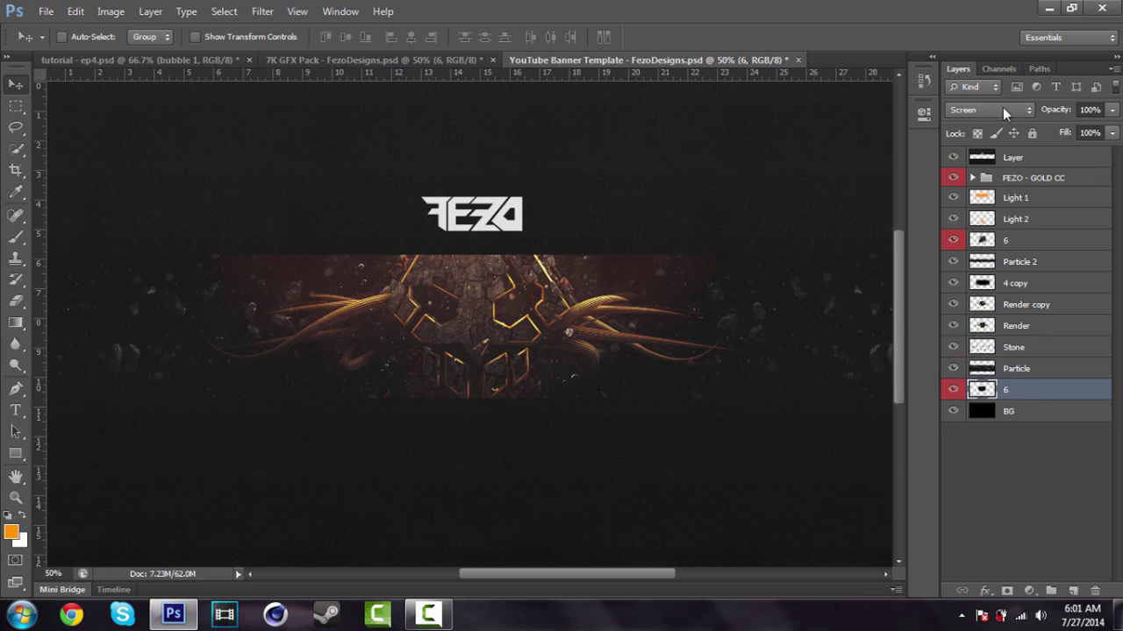
Set bubble layer 6 to 75% opacity and centre it horizontally on the canvas
{"action": "left_click", "coordinate": [1098, 110]}
{"action": "type", "text": "75"}
{"action": "key", "text": "Return"}
{"action": "key", "text": "ctrl+a"}
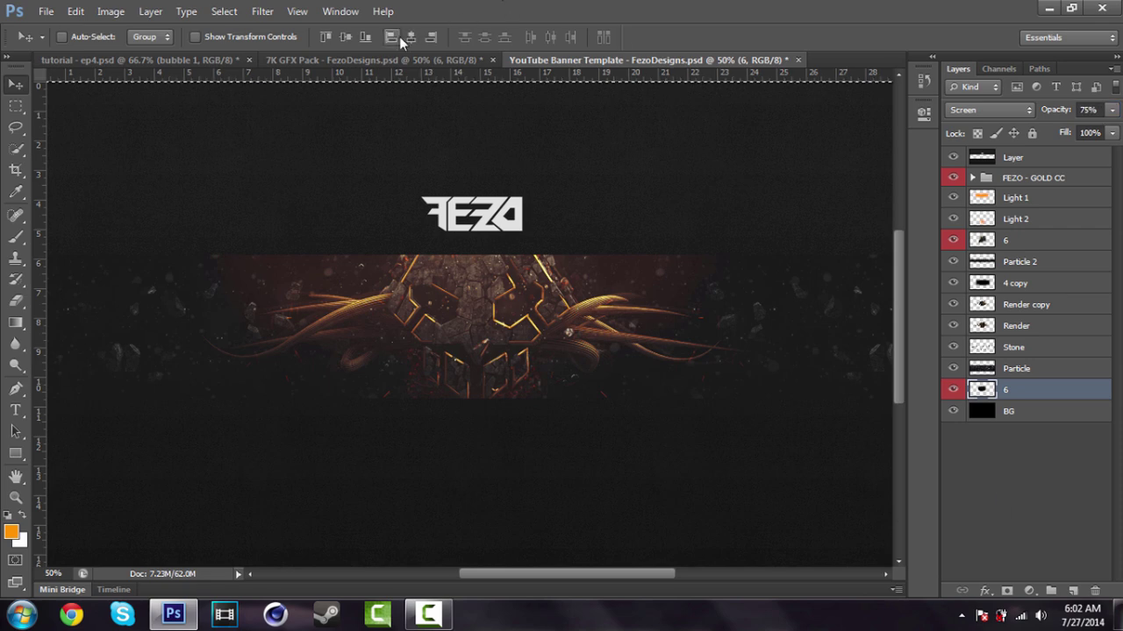
{"action": "left_click", "coordinate": [411, 37]}
{"action": "key", "text": "ctrl+d"}
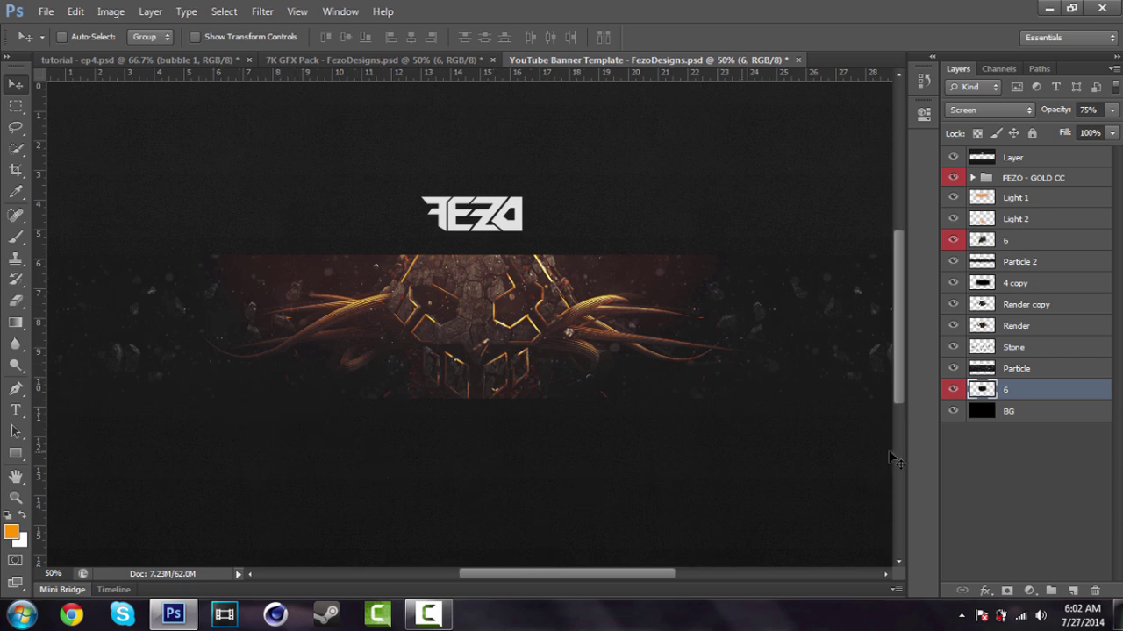
{"action": "left_click", "coordinate": [1028, 458]}
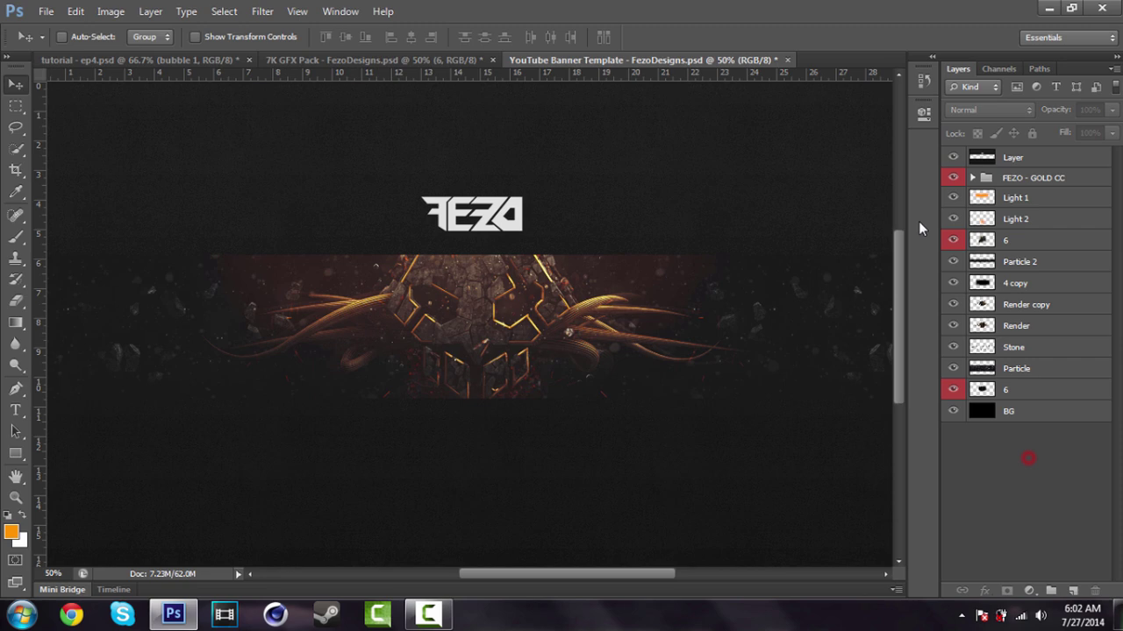
Create a layer group above Light 1 and move every layer from Light 1 down to bubble layer 6 into it
{"action": "left_click", "coordinate": [1017, 200]}
{"action": "left_click", "coordinate": [1048, 592]}
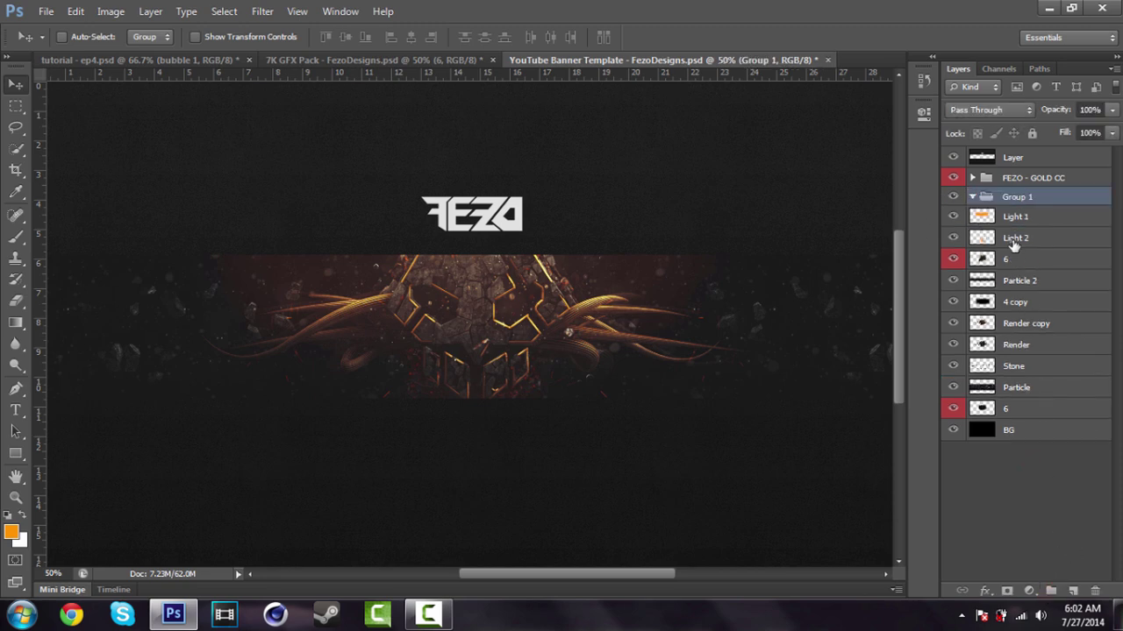
{"action": "left_click", "coordinate": [1014, 223]}
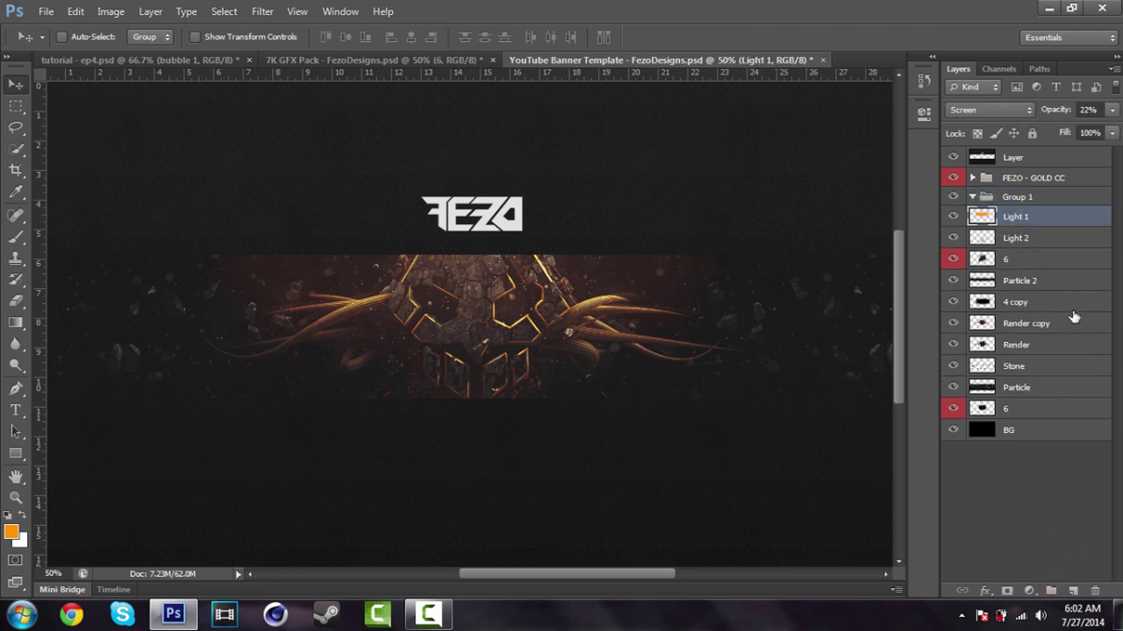
{"action": "left_click", "coordinate": [1011, 409], "text": "shift"}
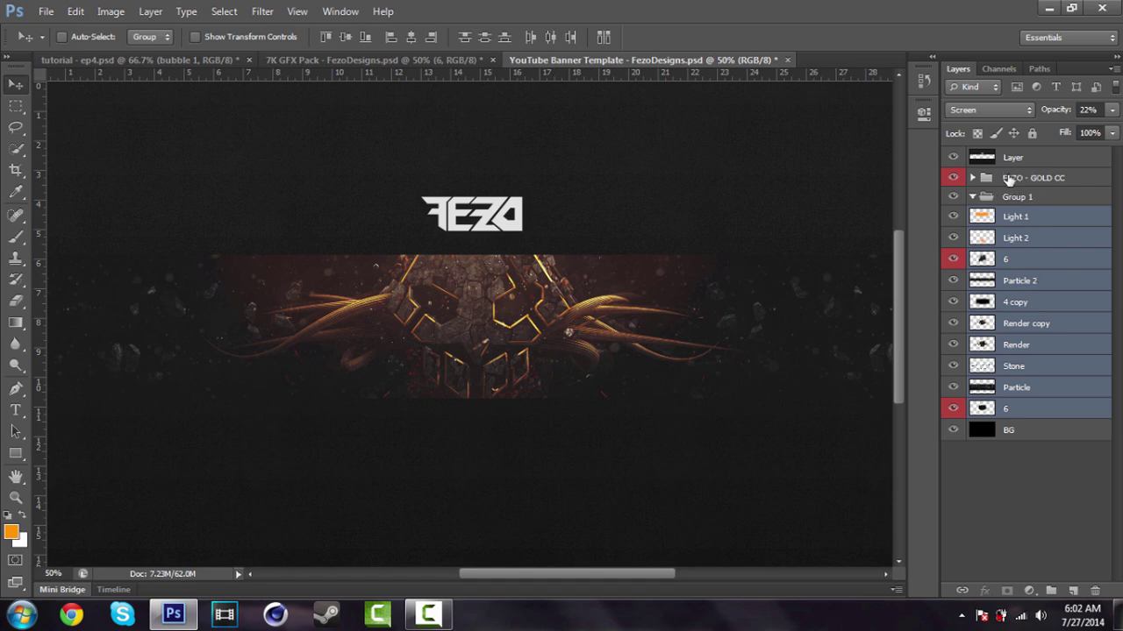
{"action": "left_click_drag", "start_coordinate": [1000, 218], "coordinate": [986, 200]}
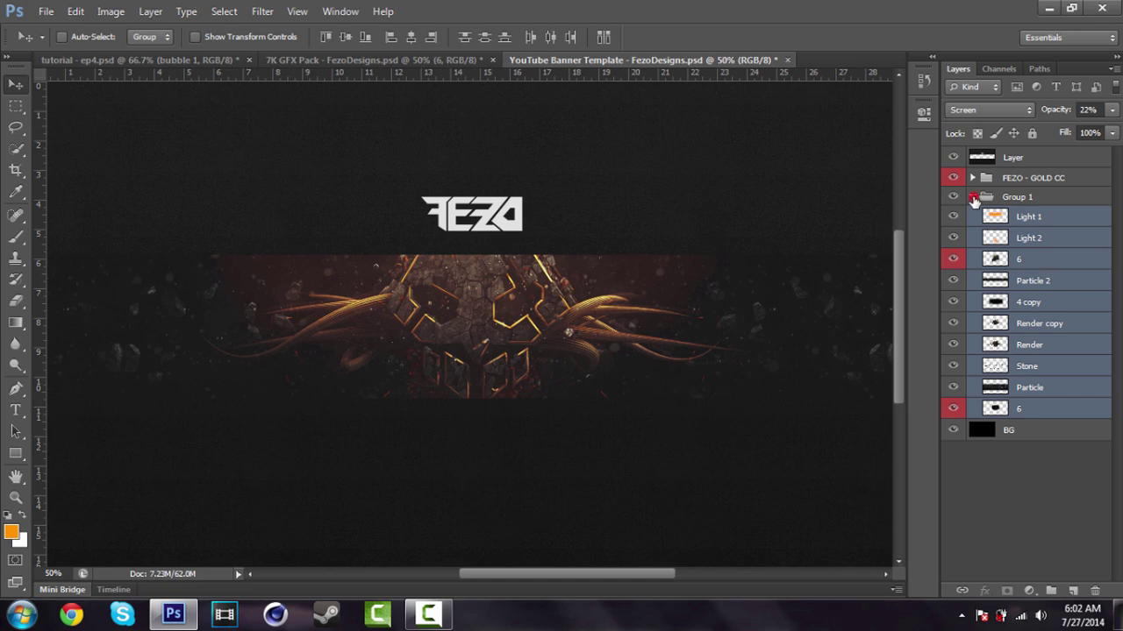
Collapse the new layer group and rename it Banner
{"action": "left_click", "coordinate": [973, 200]}
{"action": "double_click", "coordinate": [1017, 198]}
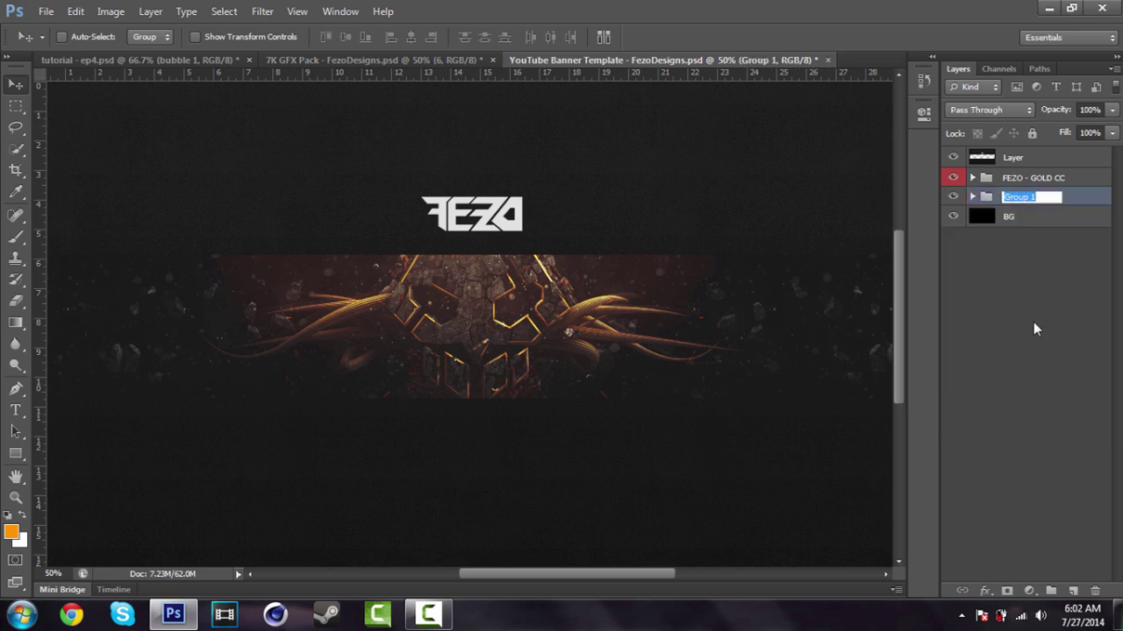
{"action": "type", "text": "Banner"}
{"action": "key", "text": "Return"}
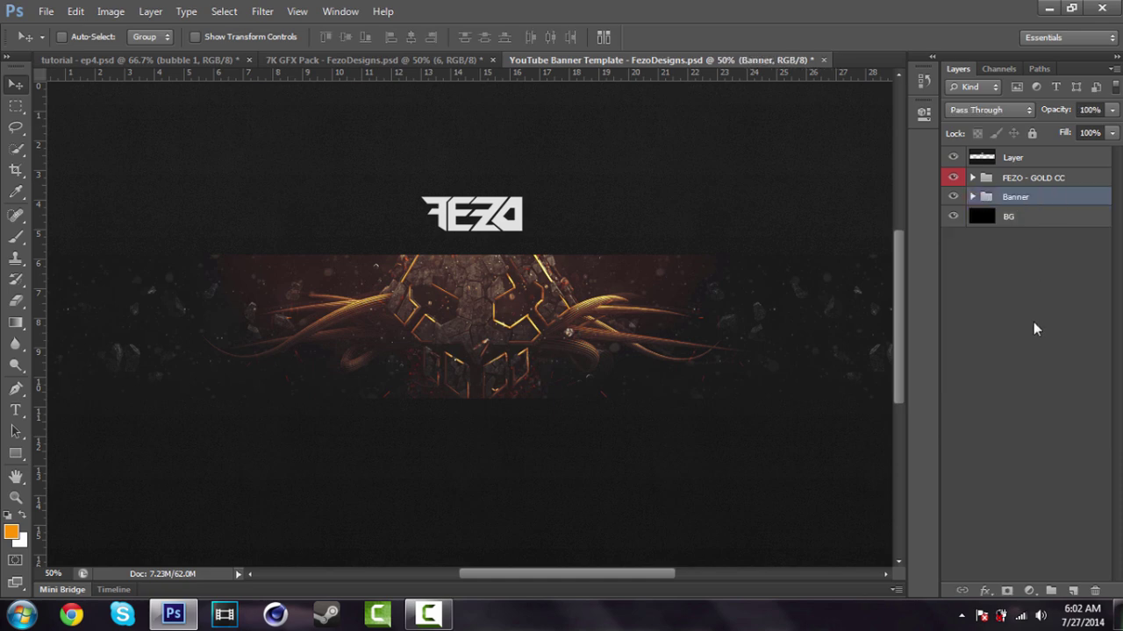
Add a new layer above the Banner group and draw a closed Pen path with a slanted left end along the banner's lower-left edge
{"action": "left_click", "coordinate": [1072, 591]}
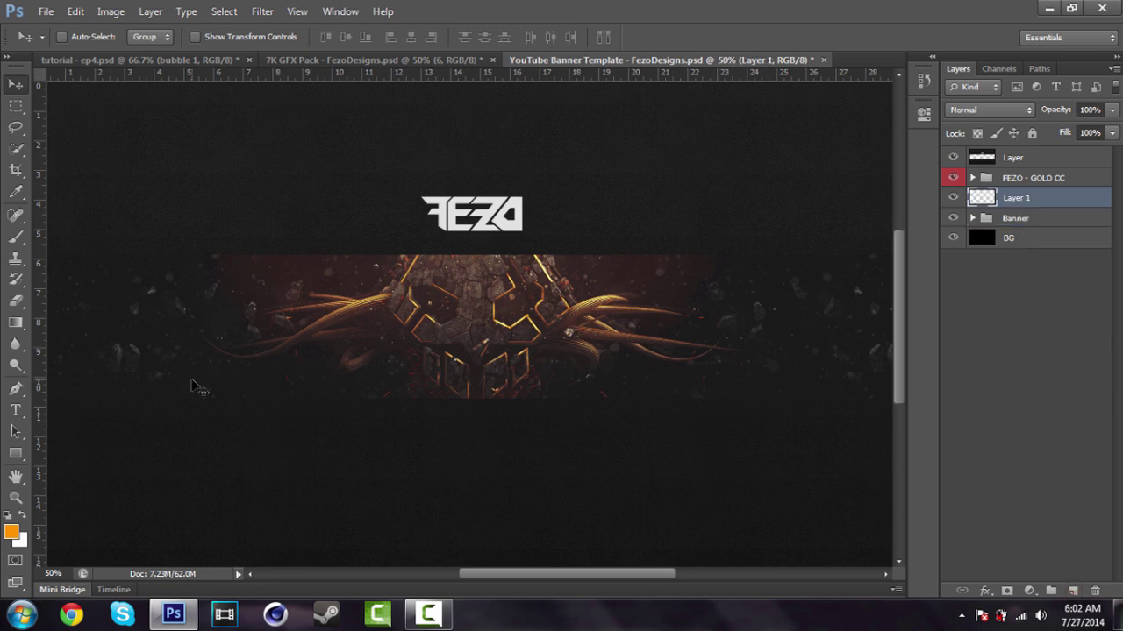
{"action": "key", "text": "p"}
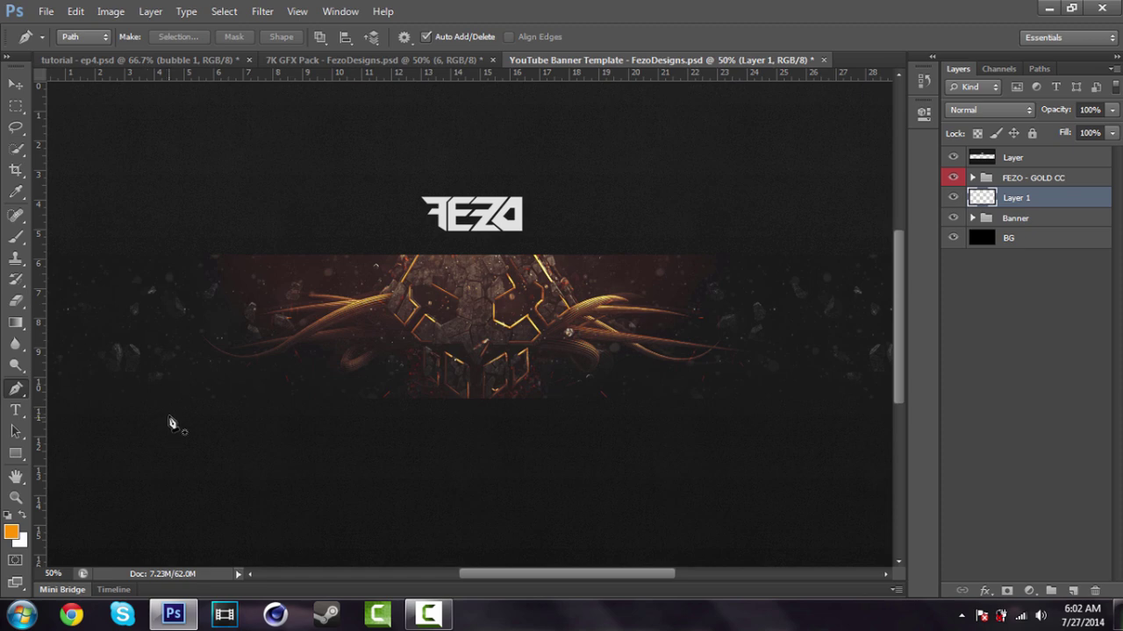
{"action": "key", "text": "z"}
{"action": "left_click", "coordinate": [161, 412]}
{"action": "left_click", "coordinate": [162, 411]}
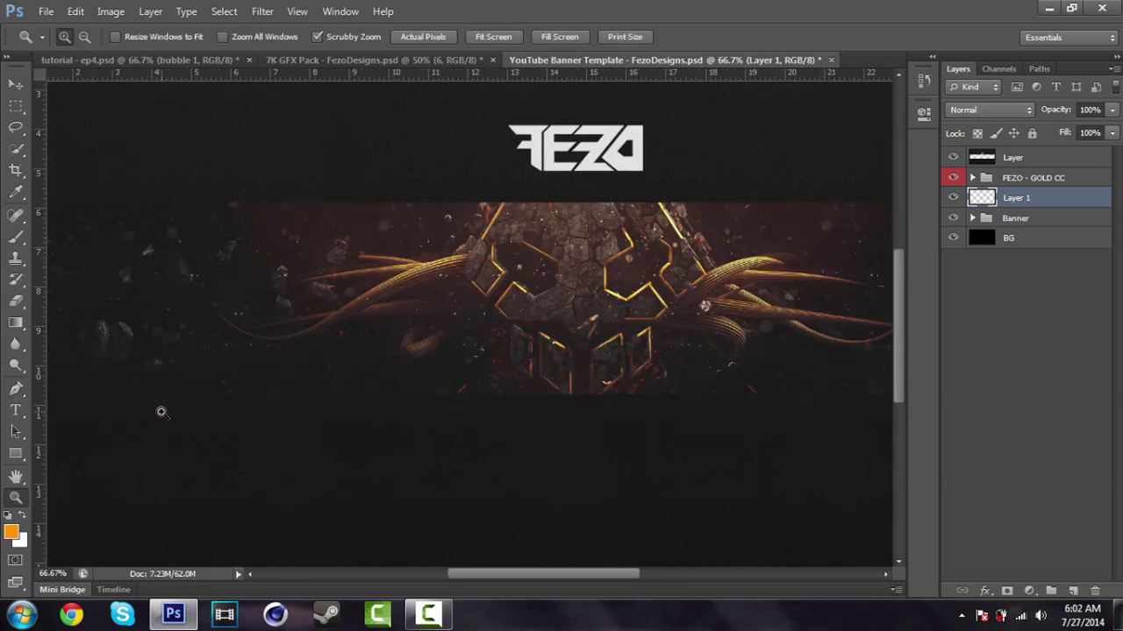
{"action": "key", "text": "p"}
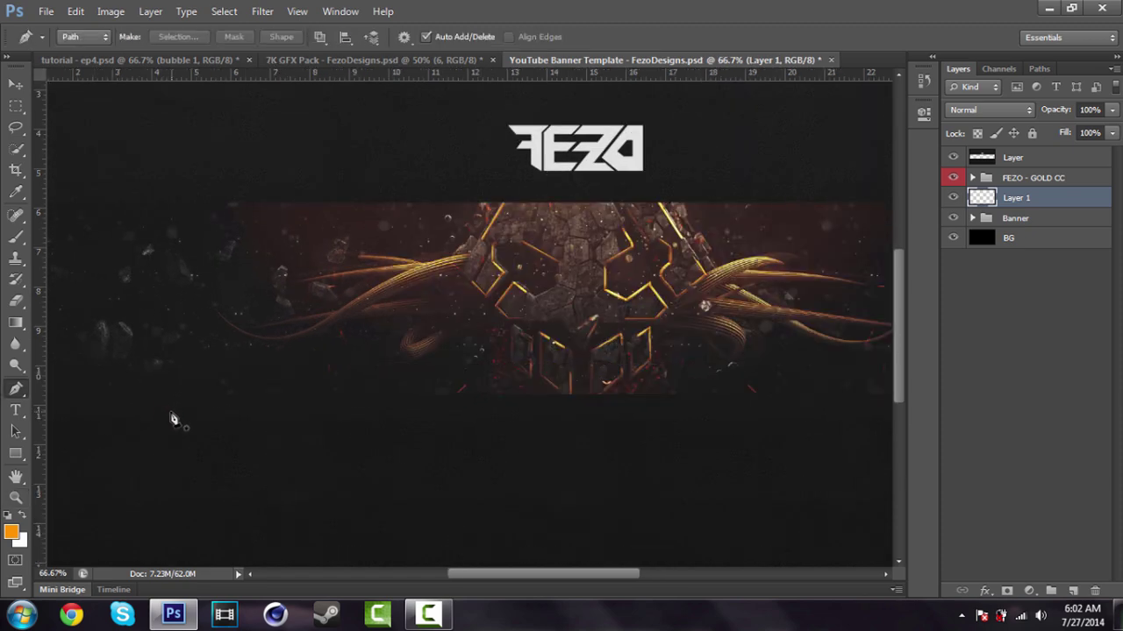
{"action": "left_click", "coordinate": [167, 412]}
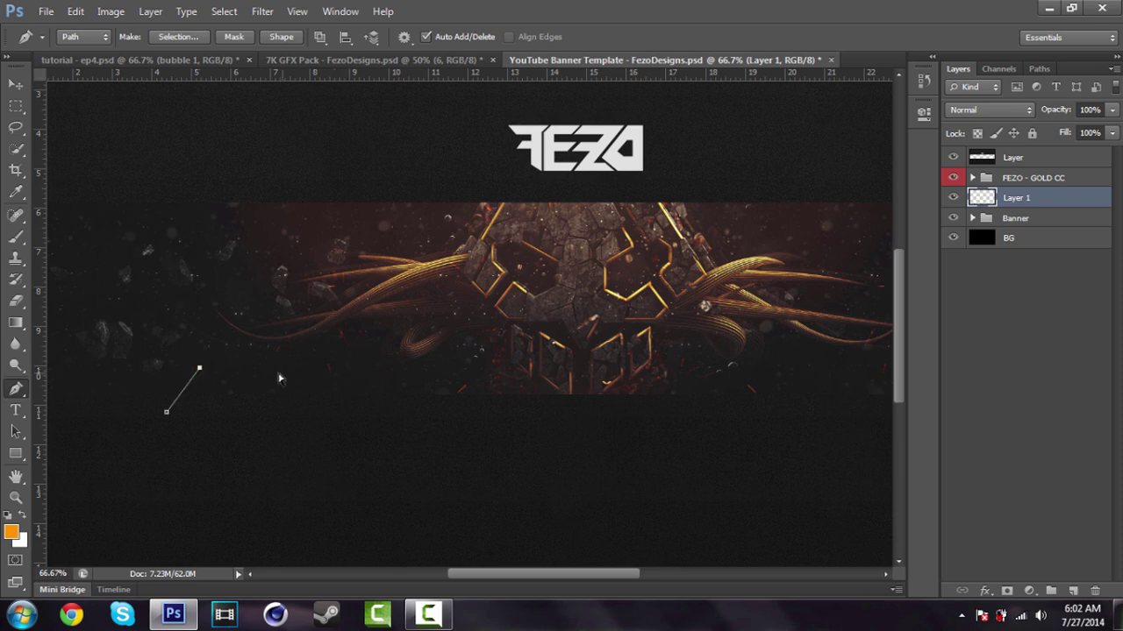
{"action": "key", "text": "ctrl+z"}
{"action": "left_click", "coordinate": [201, 367]}
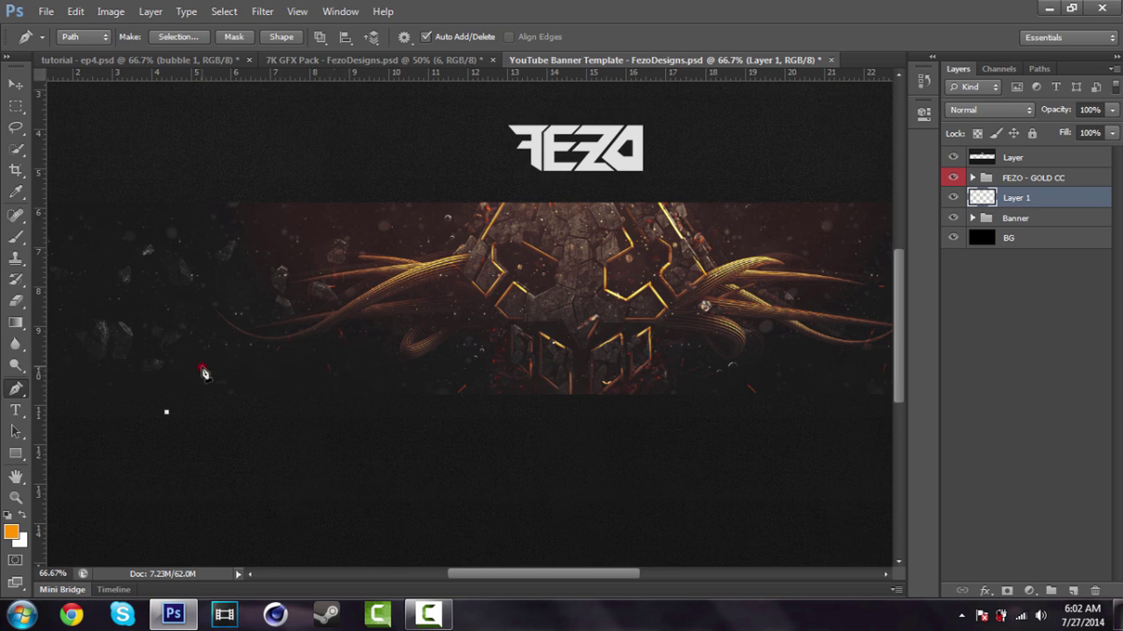
{"action": "left_click", "coordinate": [373, 368]}
{"action": "left_click", "coordinate": [166, 411]}
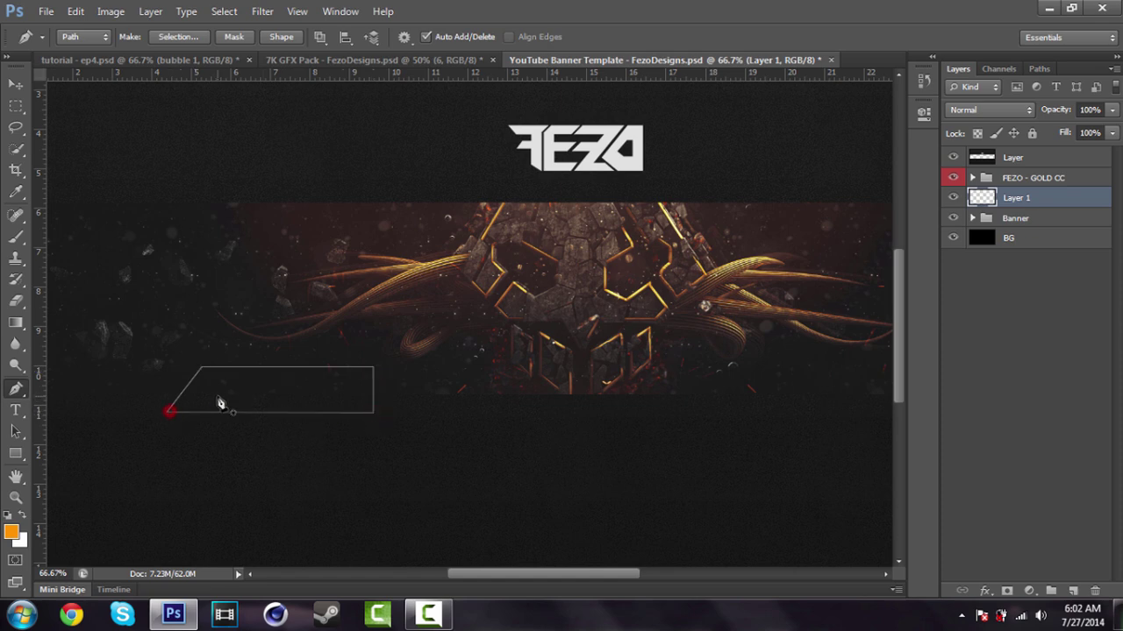
Fill the slanted path with solid colour on the new layer and delete the path
{"action": "right_click", "coordinate": [252, 390]}
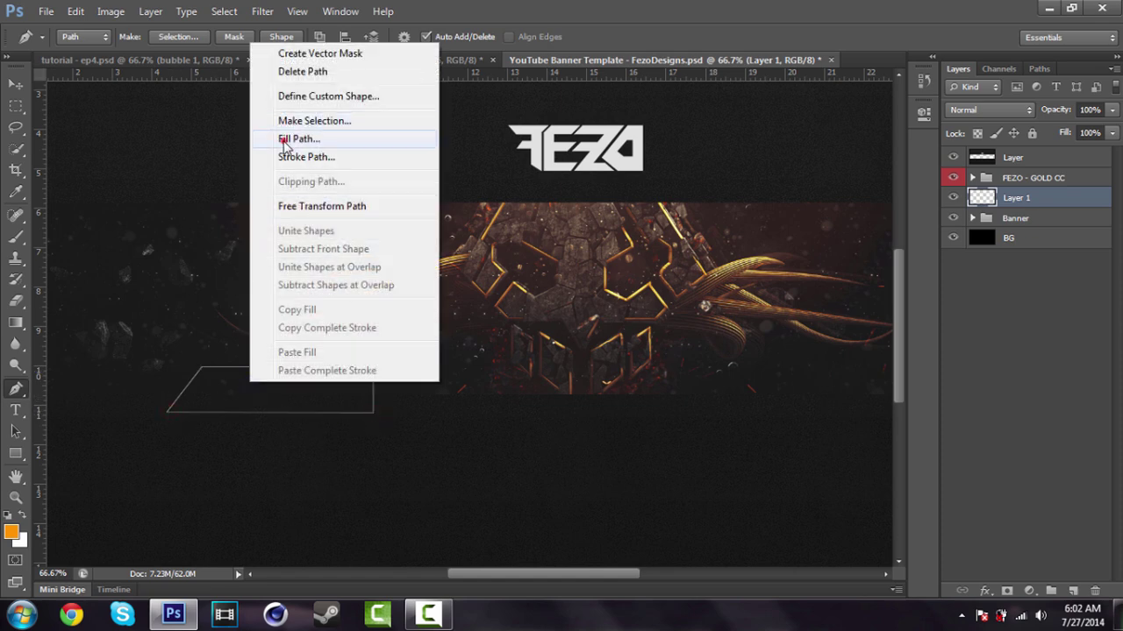
{"action": "left_click", "coordinate": [321, 140]}
{"action": "left_click", "coordinate": [669, 147]}
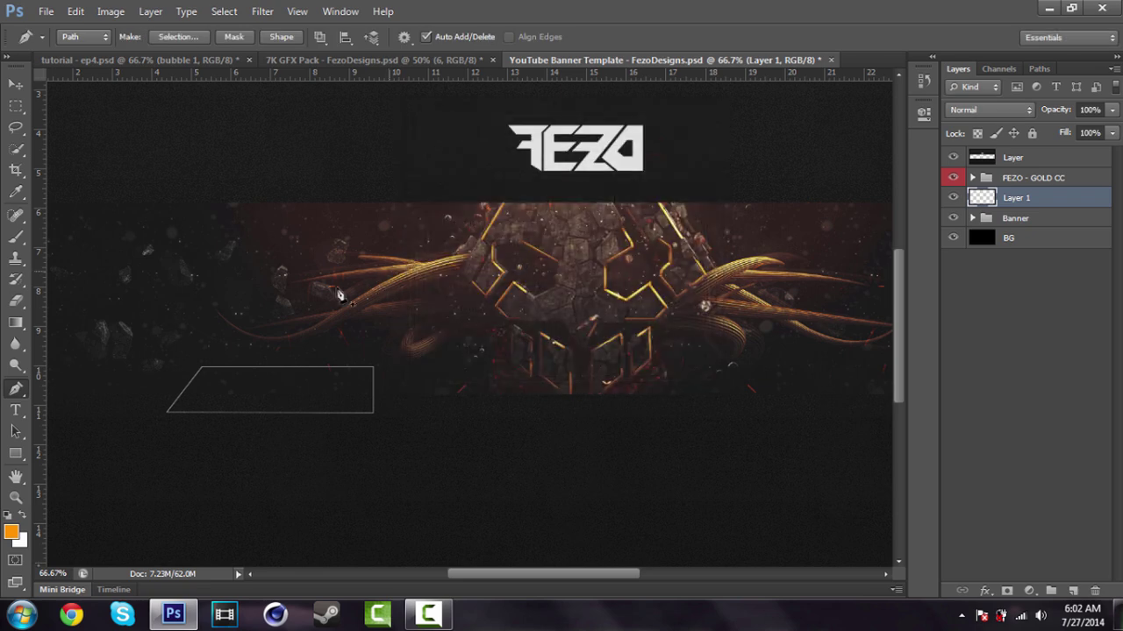
{"action": "right_click", "coordinate": [337, 294]}
{"action": "left_click", "coordinate": [377, 286]}
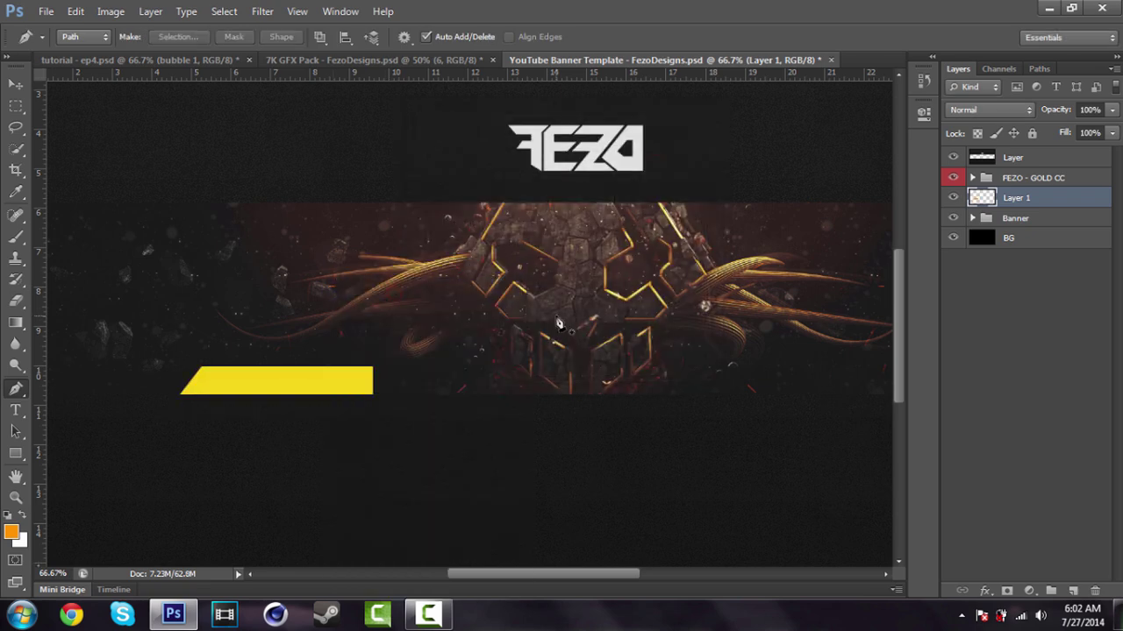
Duplicate the filled slanted bar layer and flip the copy horizontally
{"action": "key", "text": "ctrl+j"}
{"action": "key", "text": "ctrl+t"}
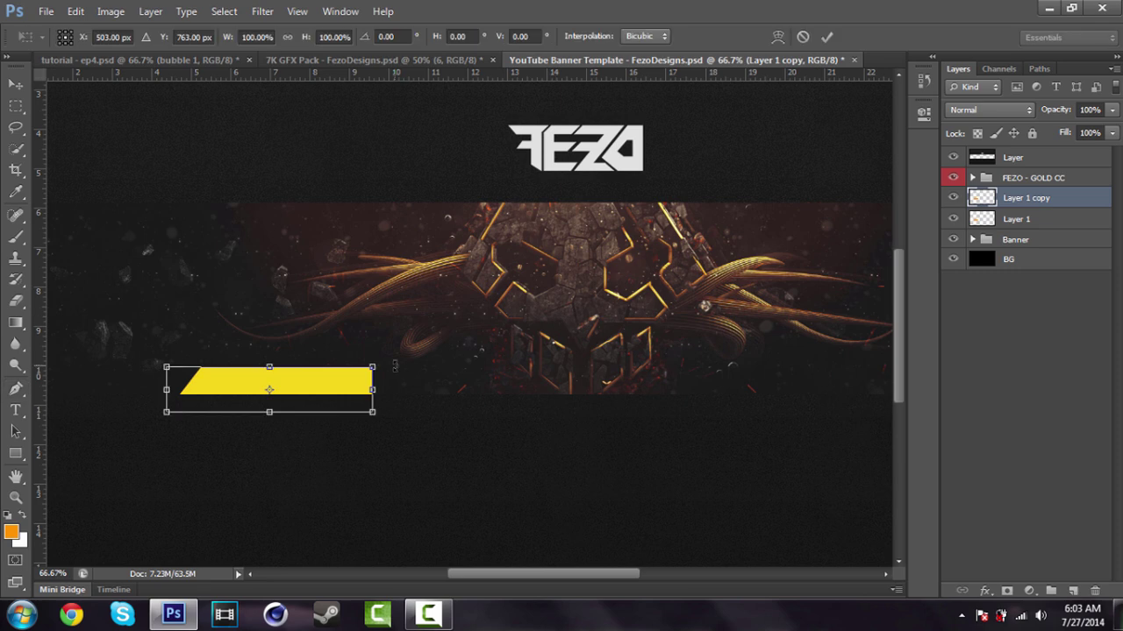
{"action": "right_click", "coordinate": [366, 378]}
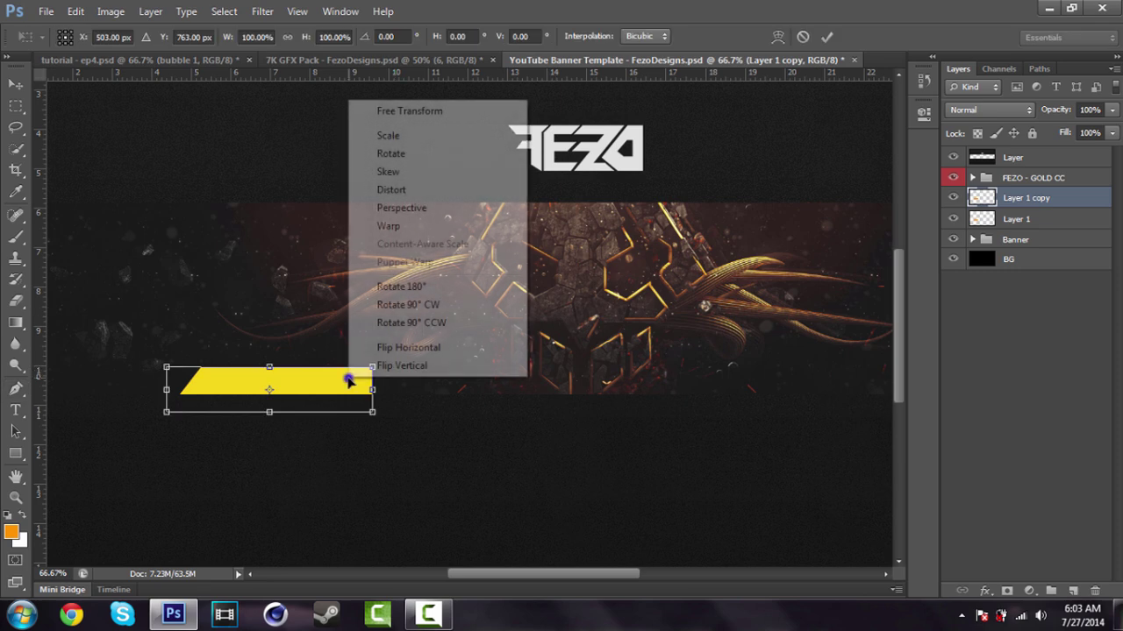
{"action": "left_click", "coordinate": [427, 346]}
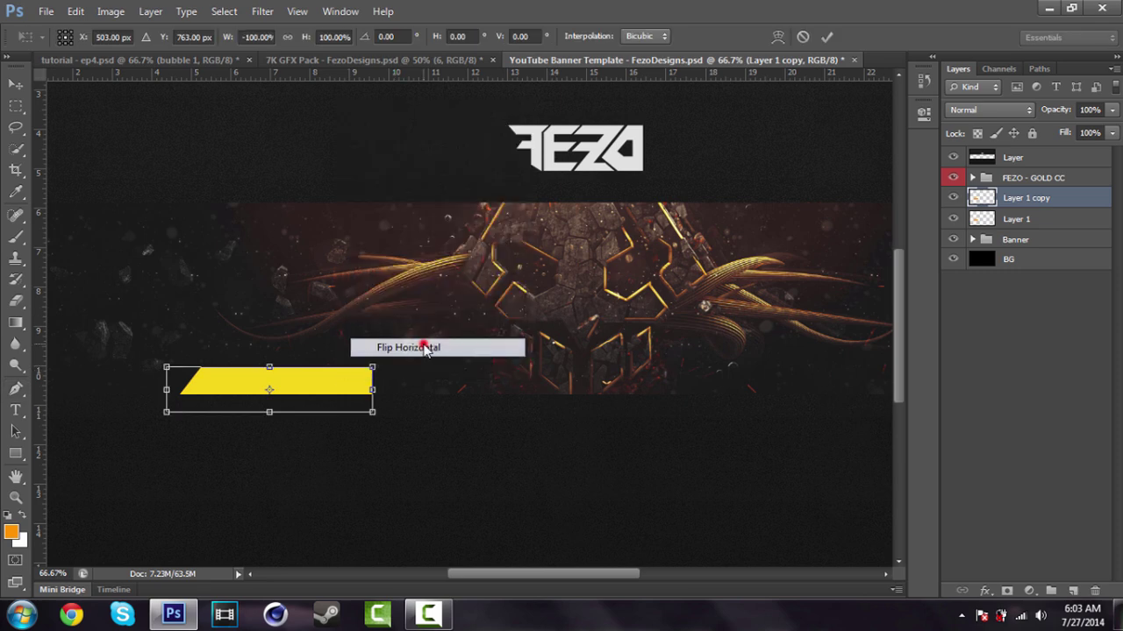
{"action": "left_click", "coordinate": [830, 37]}
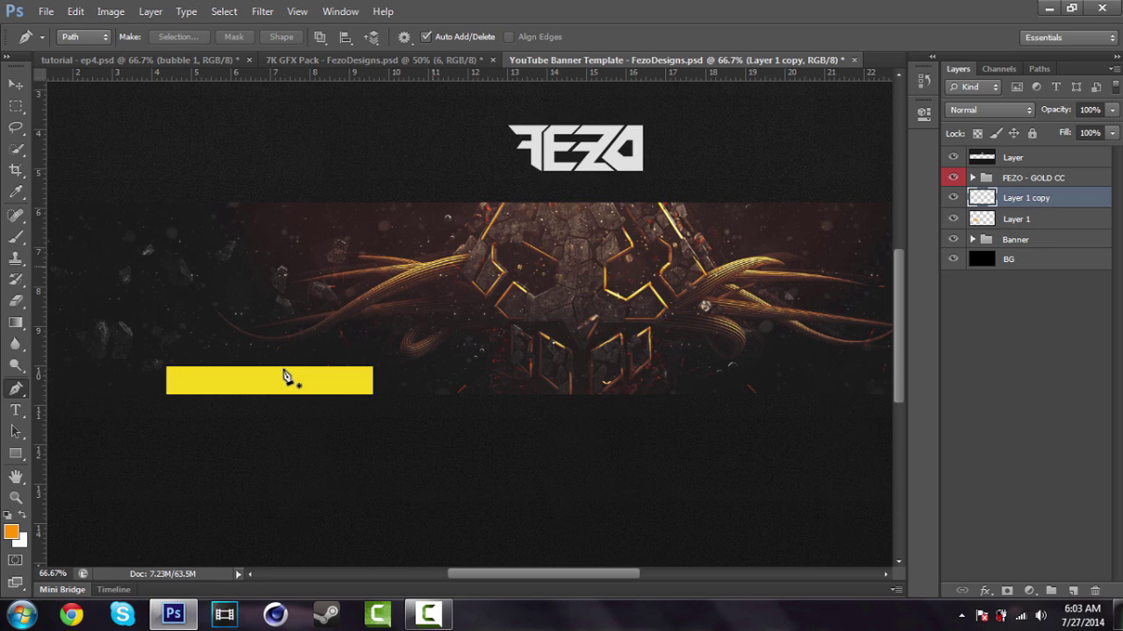
Offset the flipped bar to form one bar with both ends slanted and merge the two bar layers
{"action": "left_click_drag", "start_coordinate": [226, 381], "coordinate": [316, 365]}
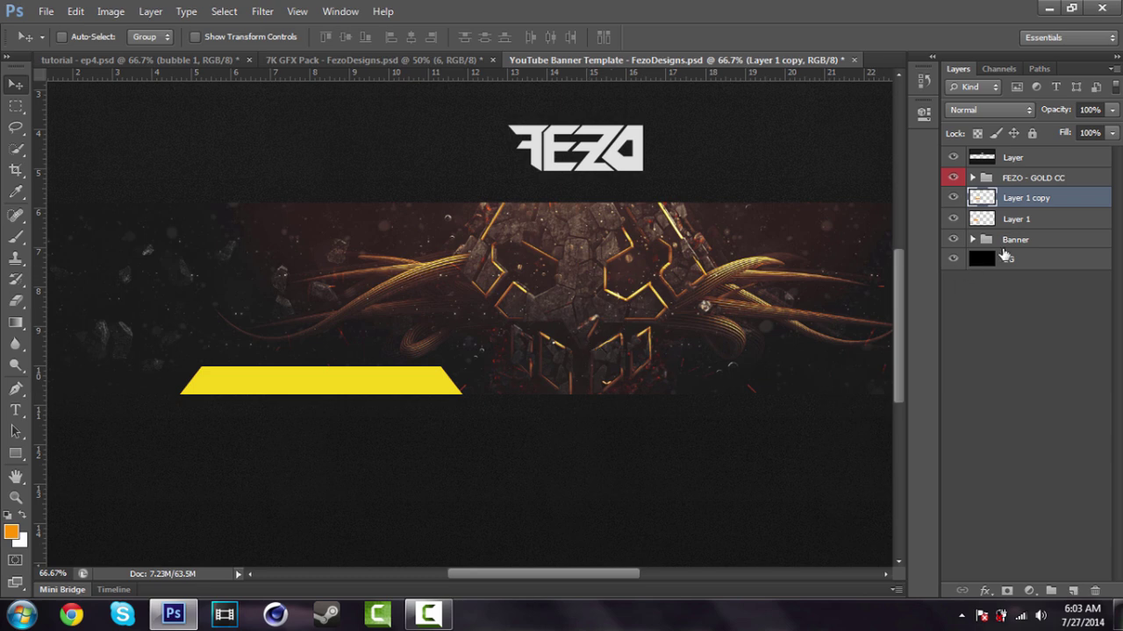
{"action": "left_click", "coordinate": [1043, 221], "text": "shift"}
{"action": "right_click", "coordinate": [1043, 221]}
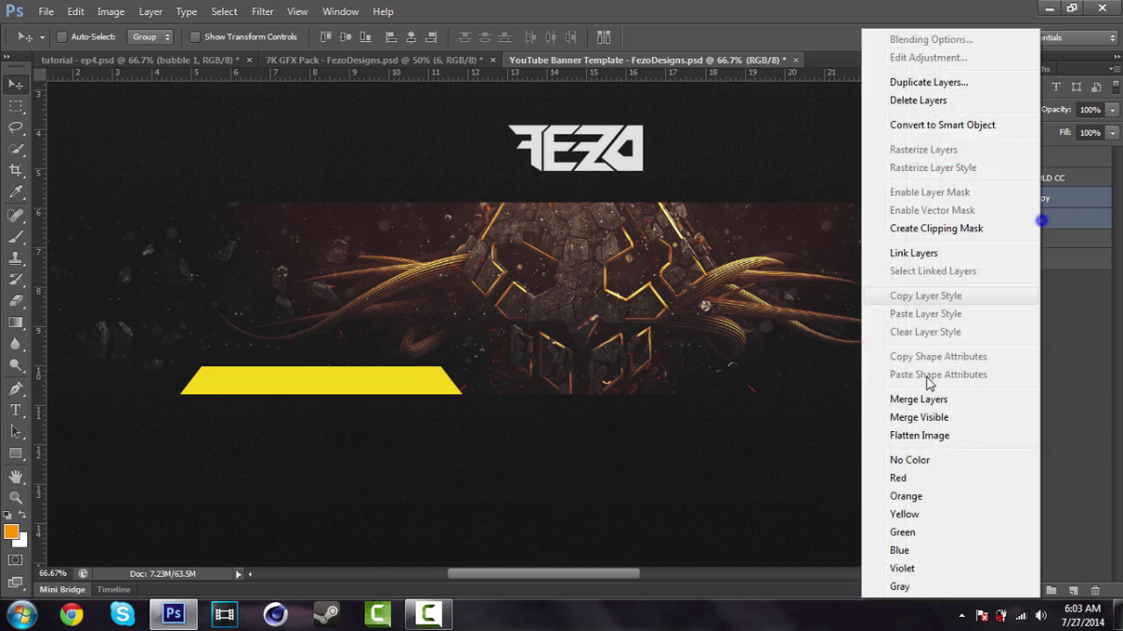
{"action": "left_click", "coordinate": [903, 400]}
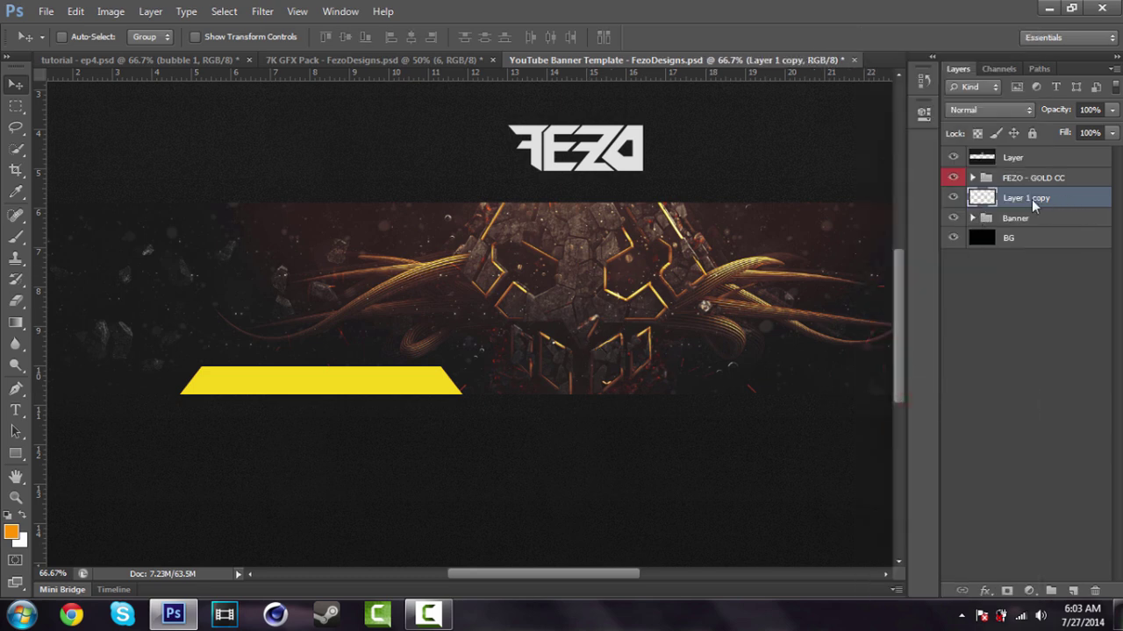
Rename the merged bar layer as Layer
{"action": "double_click", "coordinate": [1031, 199]}
{"action": "type", "text": "Layer"}
{"action": "key", "text": "Return"}
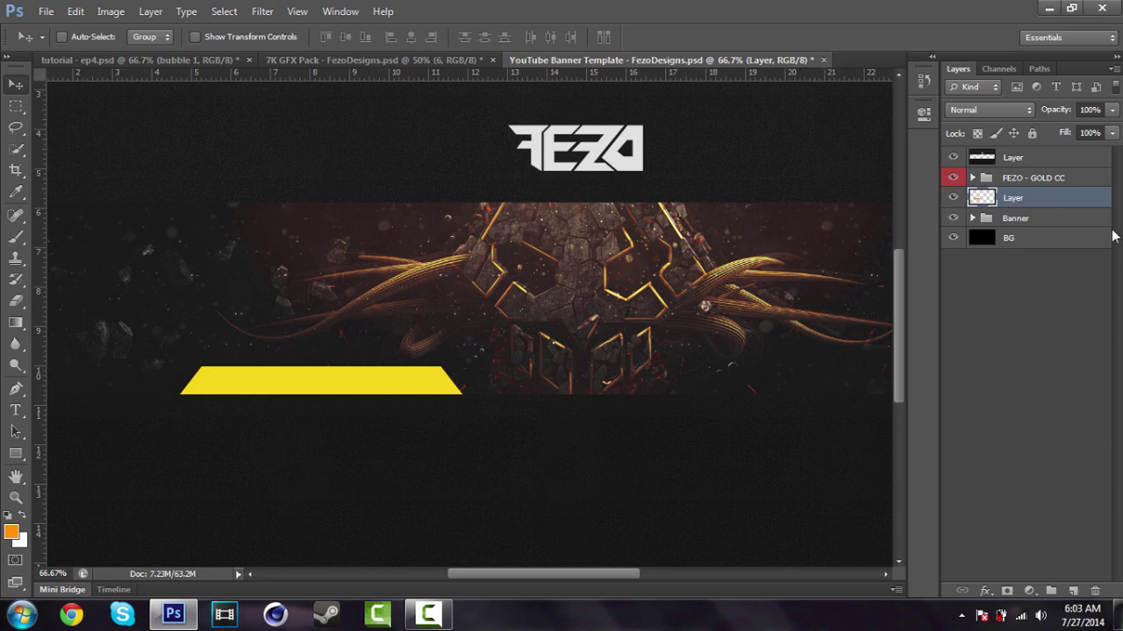
Nudge the slanted bar slightly down so it sits lower against the banner's bottom edge
{"action": "key", "text": "Down"}
{"action": "key", "text": "Down"}
{"action": "key", "text": "Down"}
{"action": "key", "text": "Down"}
{"action": "key", "text": "Down"}
{"action": "key", "text": "Down"}
{"action": "key", "text": "Down"}
{"action": "key", "text": "Down"}
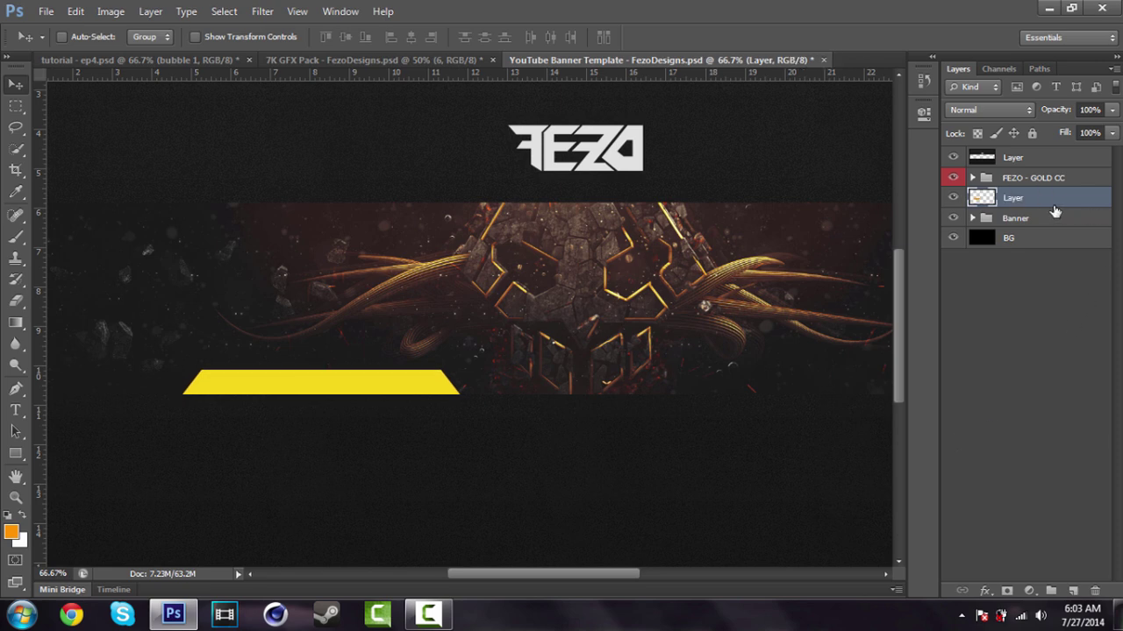
{"action": "key", "text": "Down"}
{"action": "key", "text": "Down"}
{"action": "key", "text": "Down"}
{"action": "key", "text": "Down"}
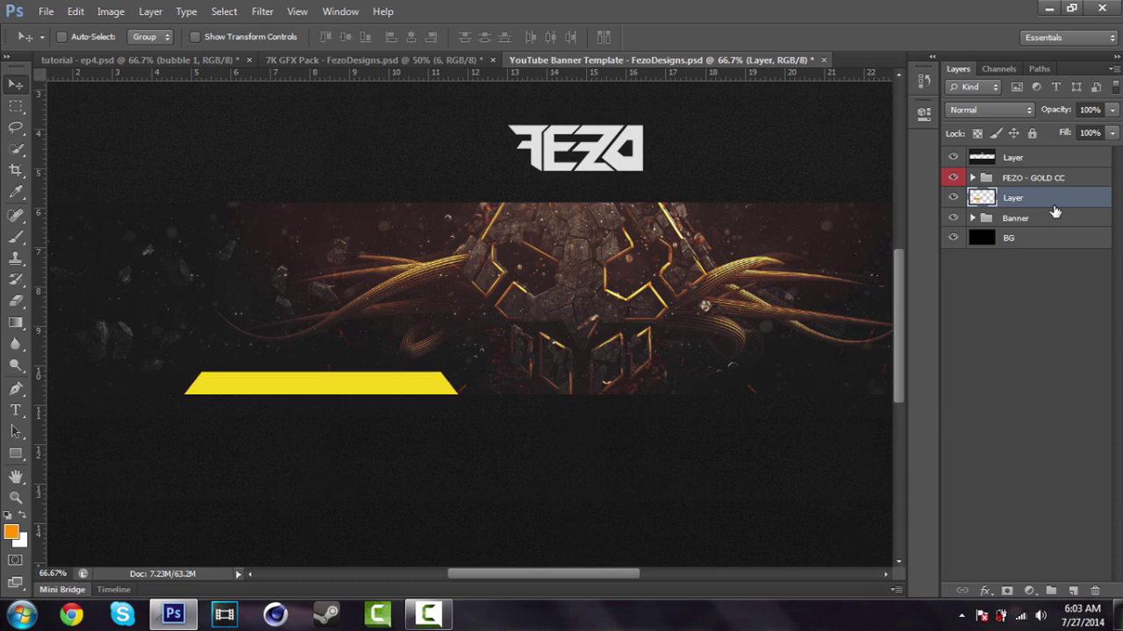
{"action": "key", "text": "Up"}
{"action": "key", "text": "Up"}
{"action": "key", "text": "Up"}
Give the slanted bar layer a Color Overlay in dark brown 3e2a00
{"action": "double_click", "coordinate": [1050, 205]}
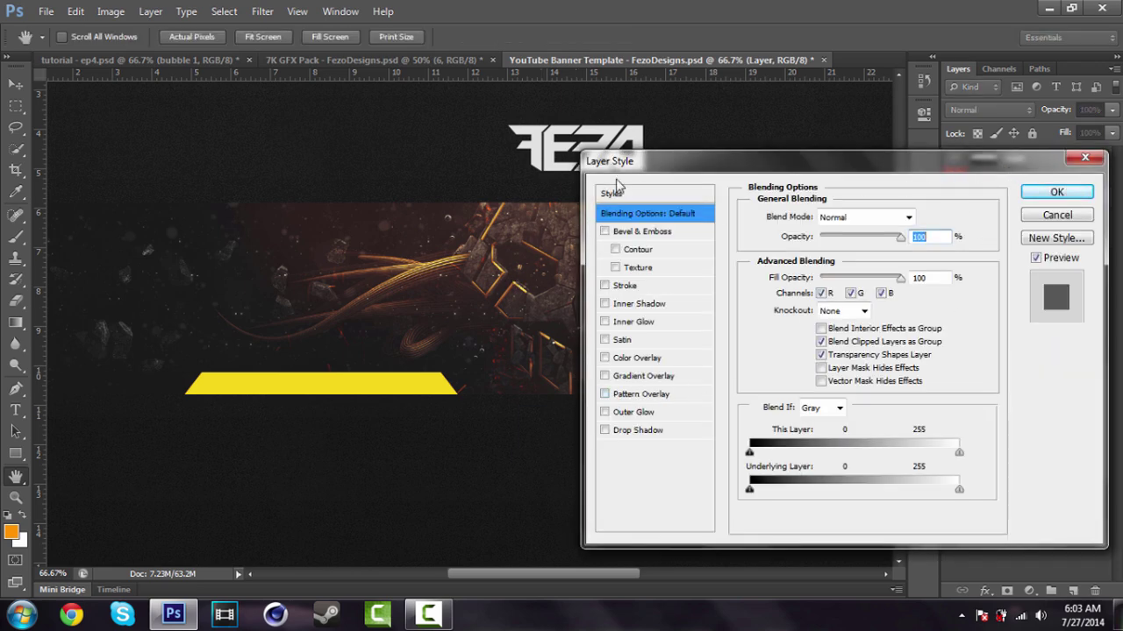
{"action": "left_click", "coordinate": [653, 360]}
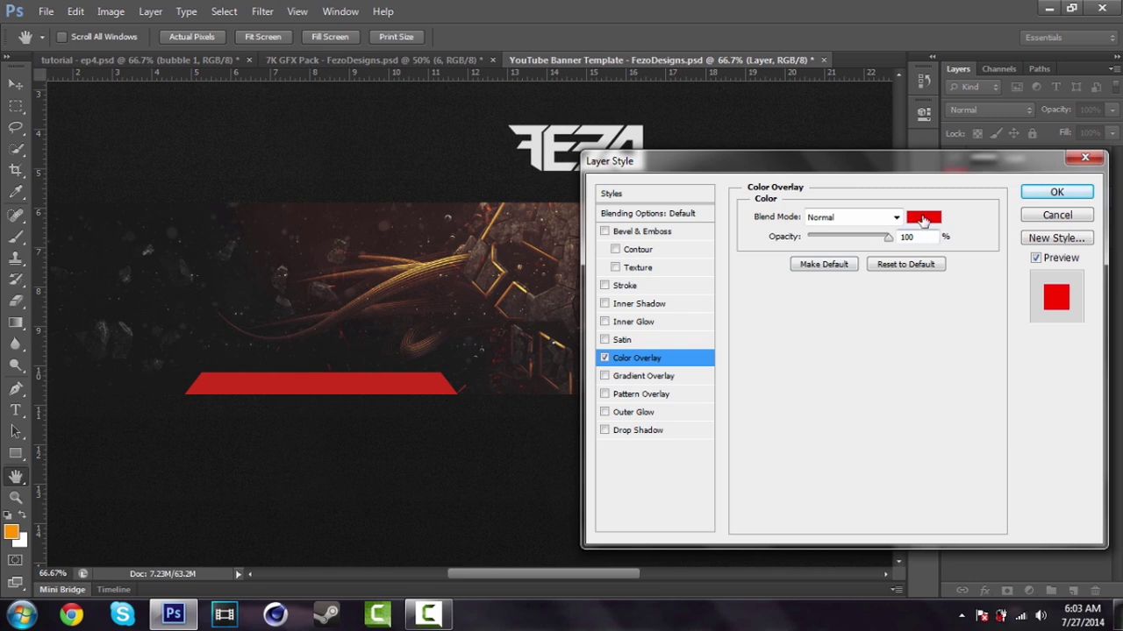
{"action": "left_click", "coordinate": [923, 217]}
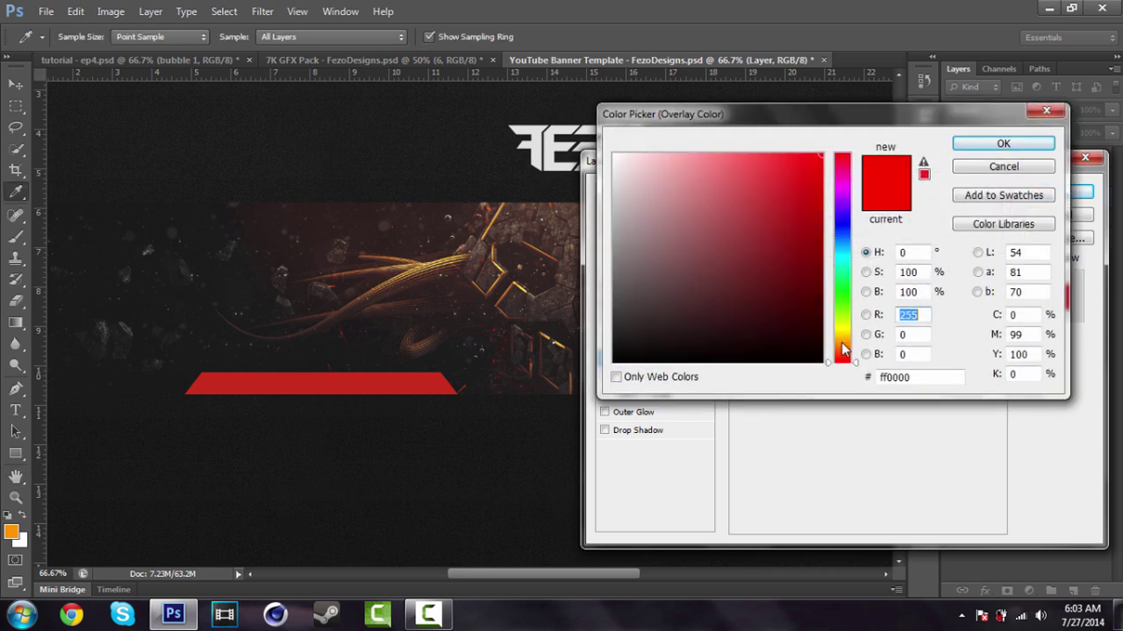
{"action": "left_click_drag", "start_coordinate": [842, 352], "coordinate": [841, 338]}
{"action": "mouse_move", "coordinate": [822, 279]}
{"action": "left_mouse_down"}
{"action": "mouse_move", "coordinate": [820, 245]}
{"action": "mouse_move", "coordinate": [818, 308]}
{"action": "mouse_move", "coordinate": [822, 299]}
{"action": "mouse_move", "coordinate": [822, 318]}
{"action": "mouse_move", "coordinate": [831, 313]}
{"action": "left_mouse_up"}
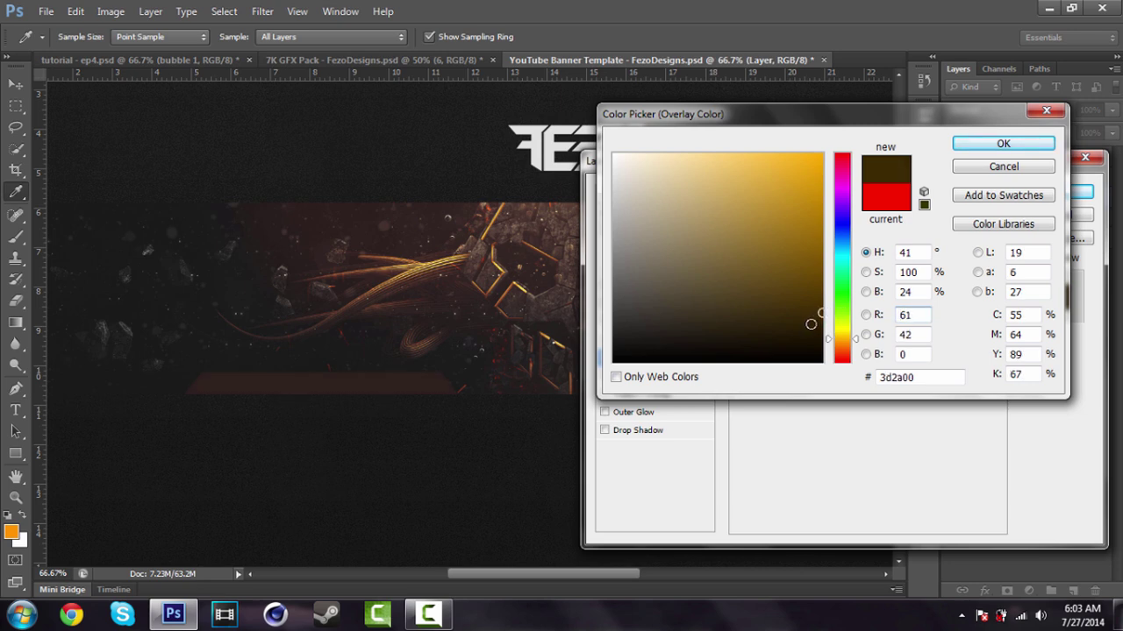
{"action": "left_click_drag", "start_coordinate": [820, 309], "coordinate": [833, 312]}
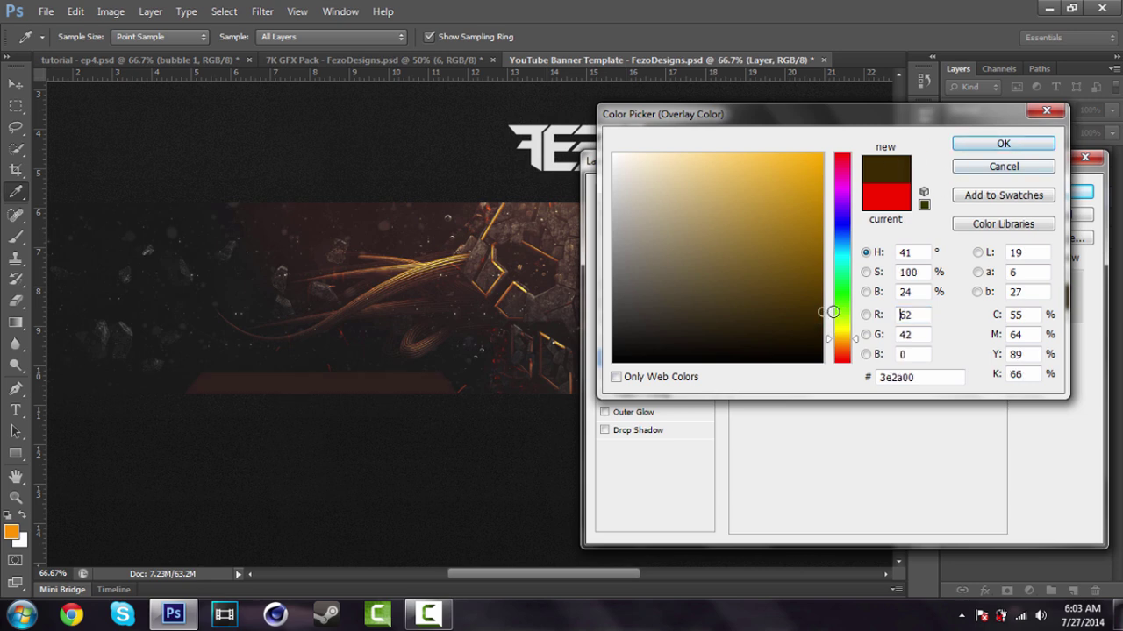
{"action": "left_click", "coordinate": [1003, 143]}
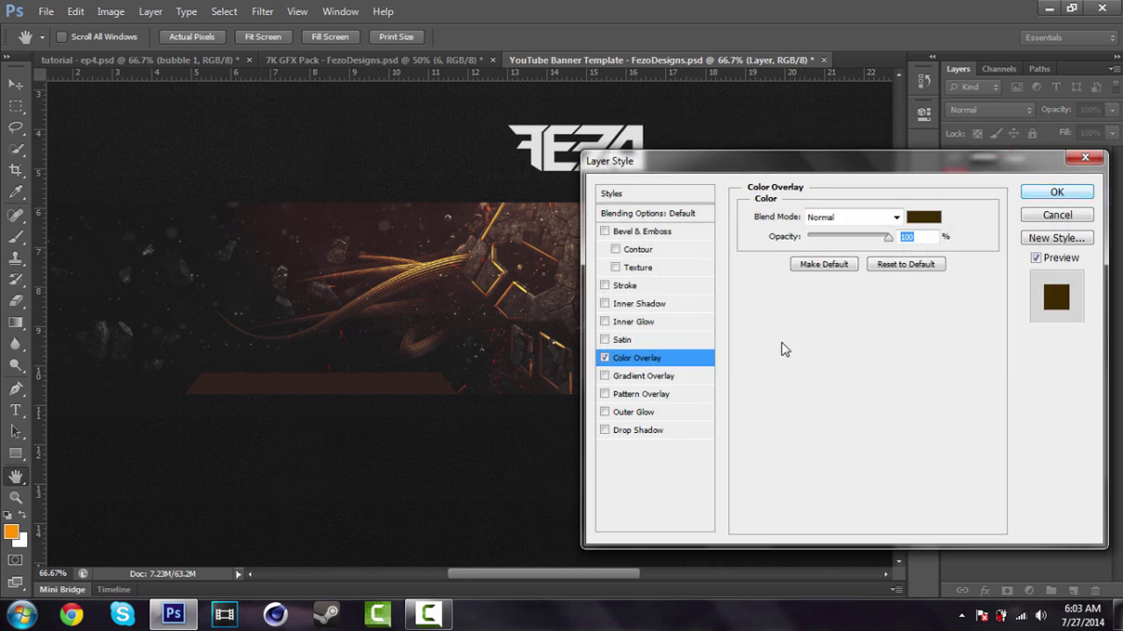
Add an Outer Glow at 25% opacity to the bar's layer style, apply it, and collapse the effects list
{"action": "left_click", "coordinate": [641, 415]}
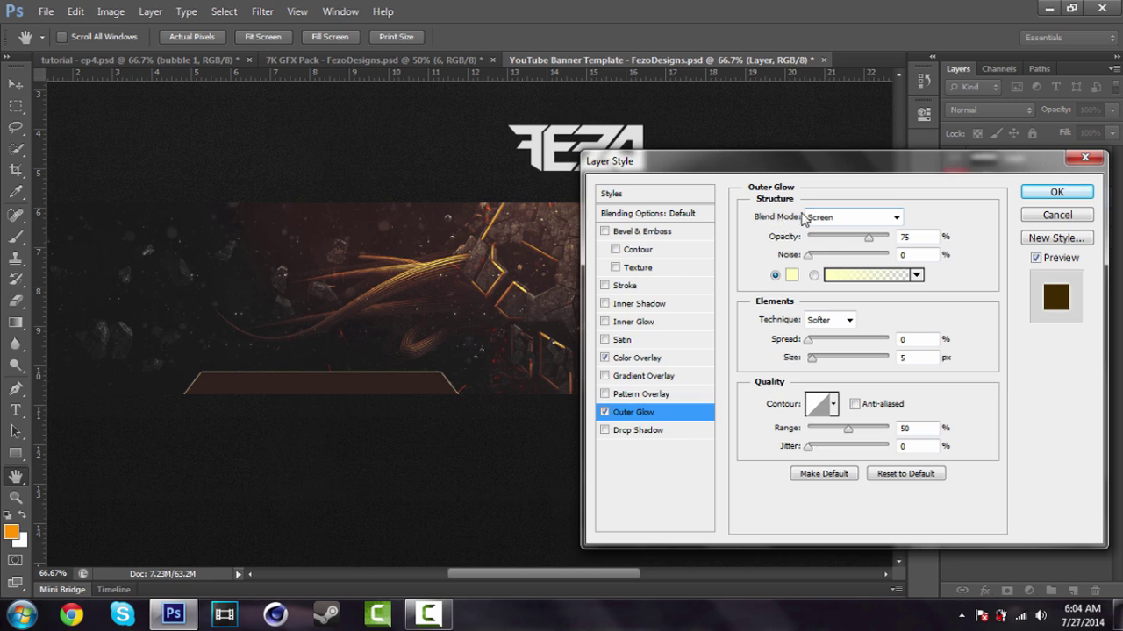
{"action": "double_click", "coordinate": [911, 242]}
{"action": "type", "text": "25"}
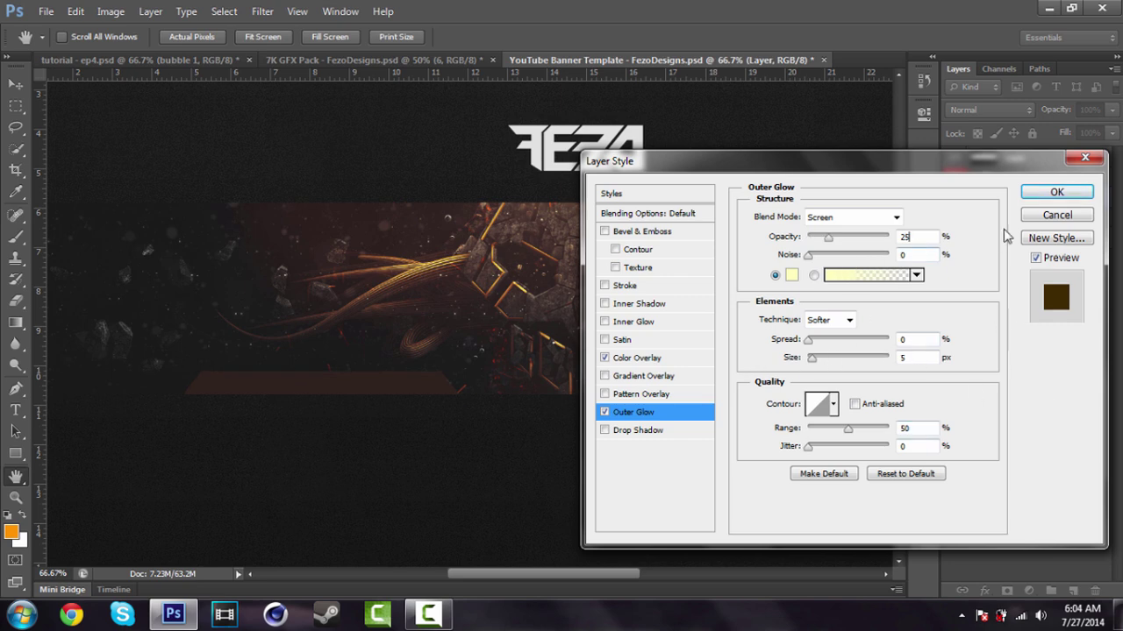
{"action": "left_click", "coordinate": [1046, 201]}
{"action": "left_click", "coordinate": [1106, 197]}
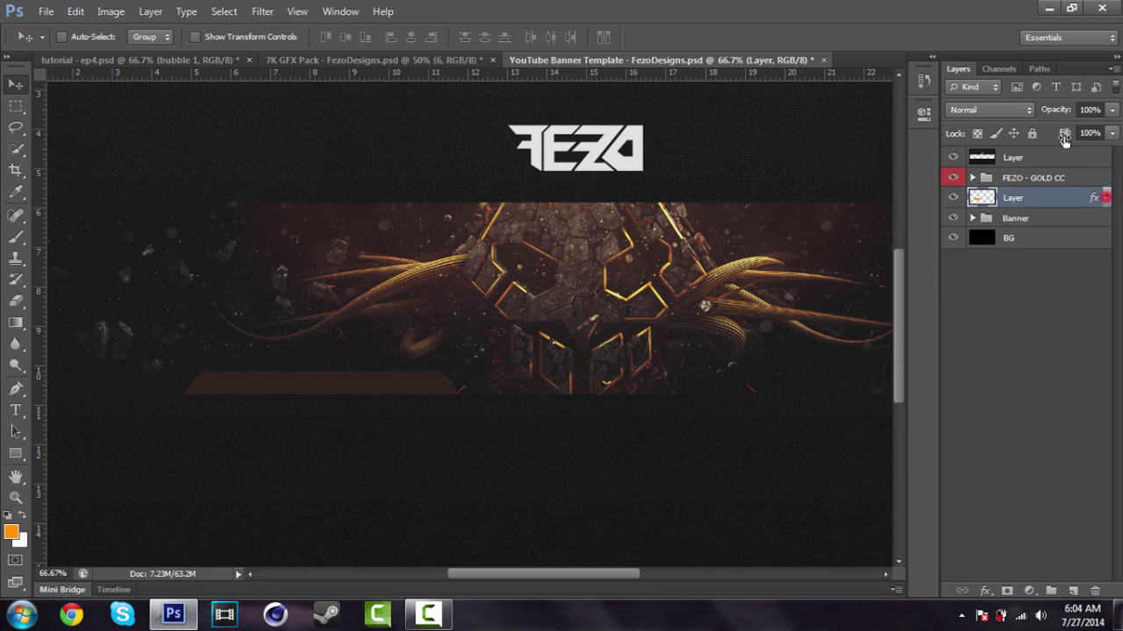
Set the slanted bar layer's opacity to 50%
{"action": "left_click", "coordinate": [1096, 109]}
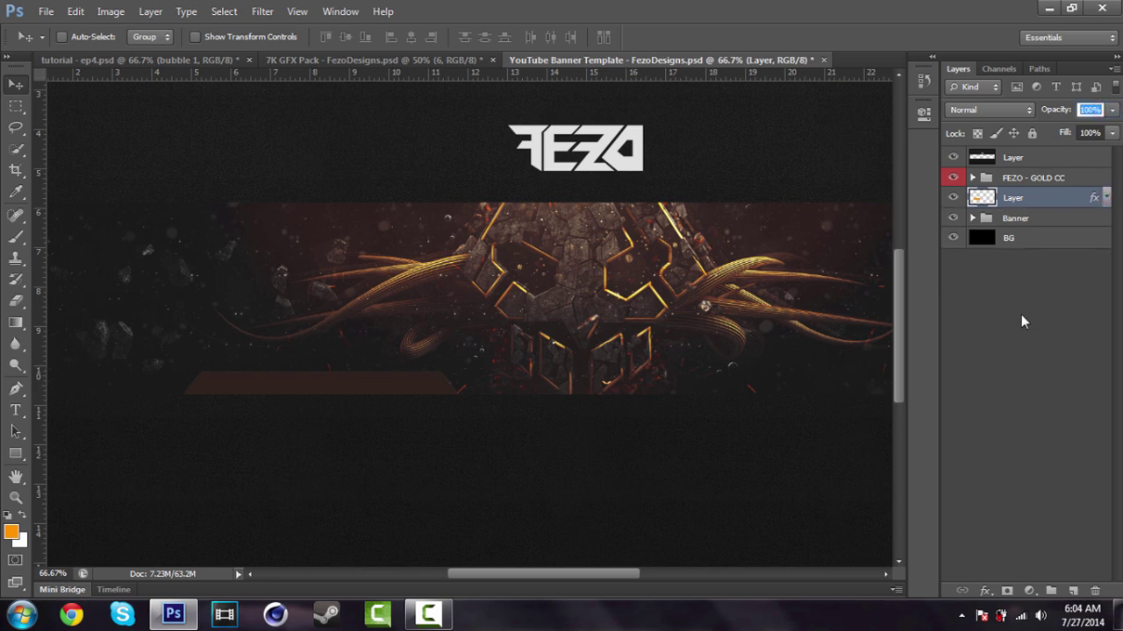
{"action": "type", "text": "50"}
{"action": "key", "text": "Return"}
Switch to the 7K GFX Pack document, hide element 6, and collapse the Cool Stuff group
{"action": "left_click", "coordinate": [321, 60]}
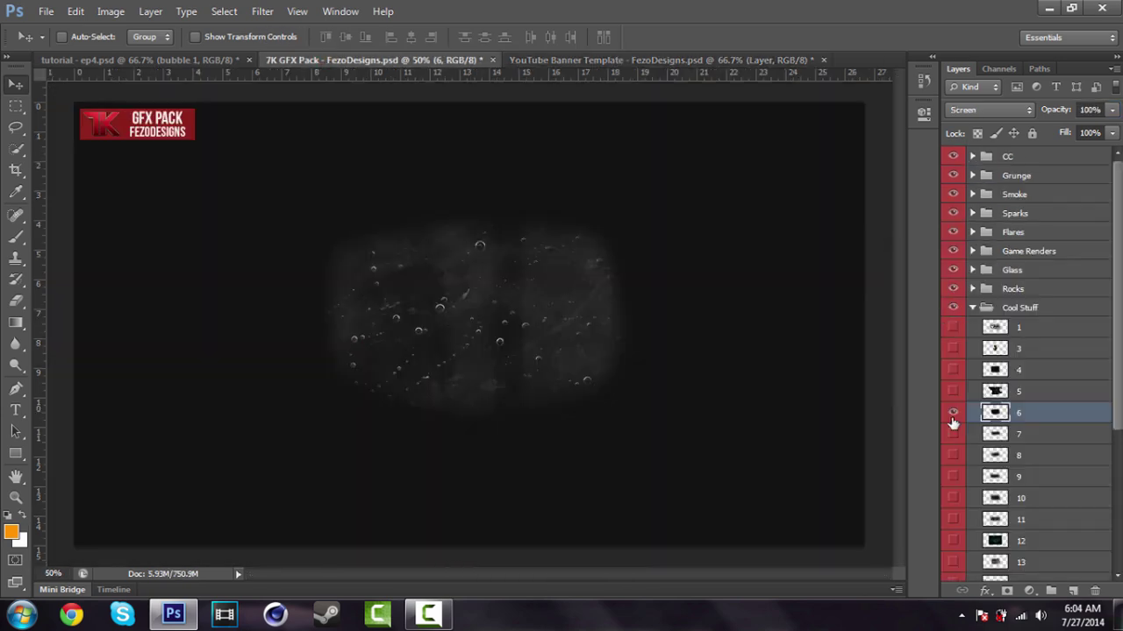
{"action": "left_click", "coordinate": [953, 412]}
{"action": "left_click", "coordinate": [972, 308]}
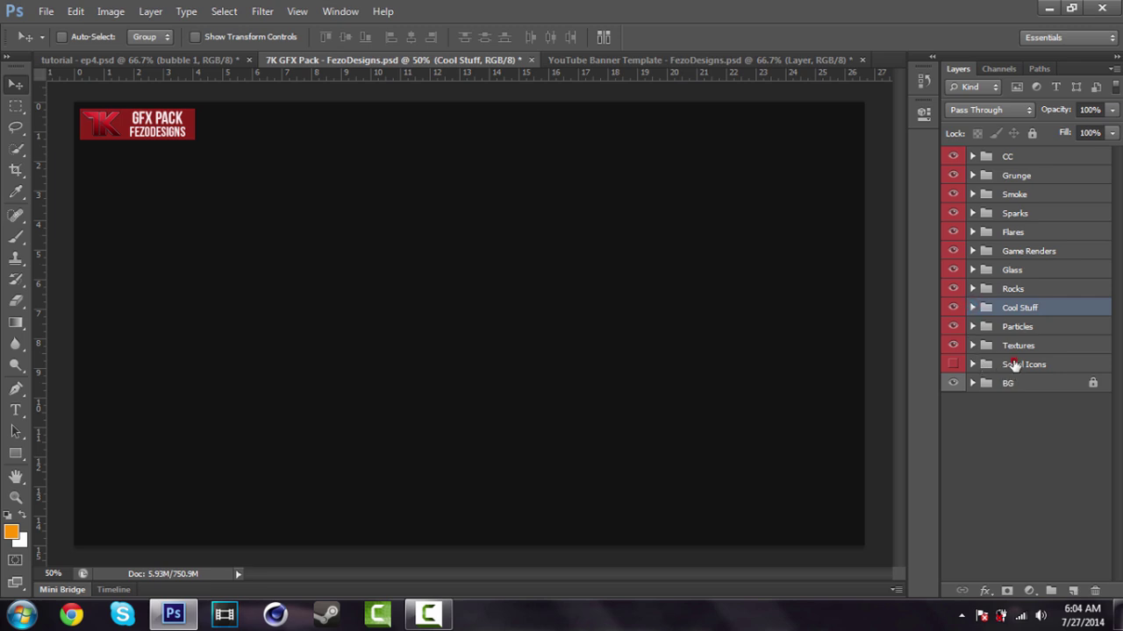
Make the Social Icons group visible and expand it
{"action": "left_click", "coordinate": [987, 365]}
{"action": "left_click", "coordinate": [954, 364]}
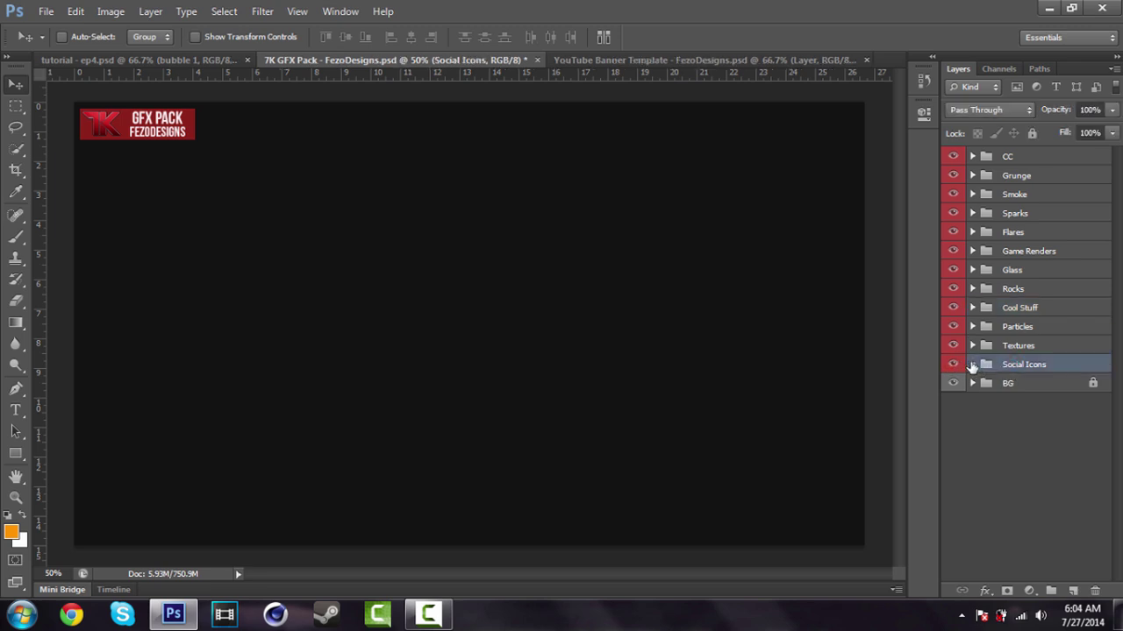
{"action": "left_click", "coordinate": [971, 365]}
Copy the Twitter icon layer from the Social Icons group into the YouTube banner document, on the banner's left part
{"action": "scroll", "coordinate": [1020, 428], "scroll_direction": "down", "scroll_amount": 5}
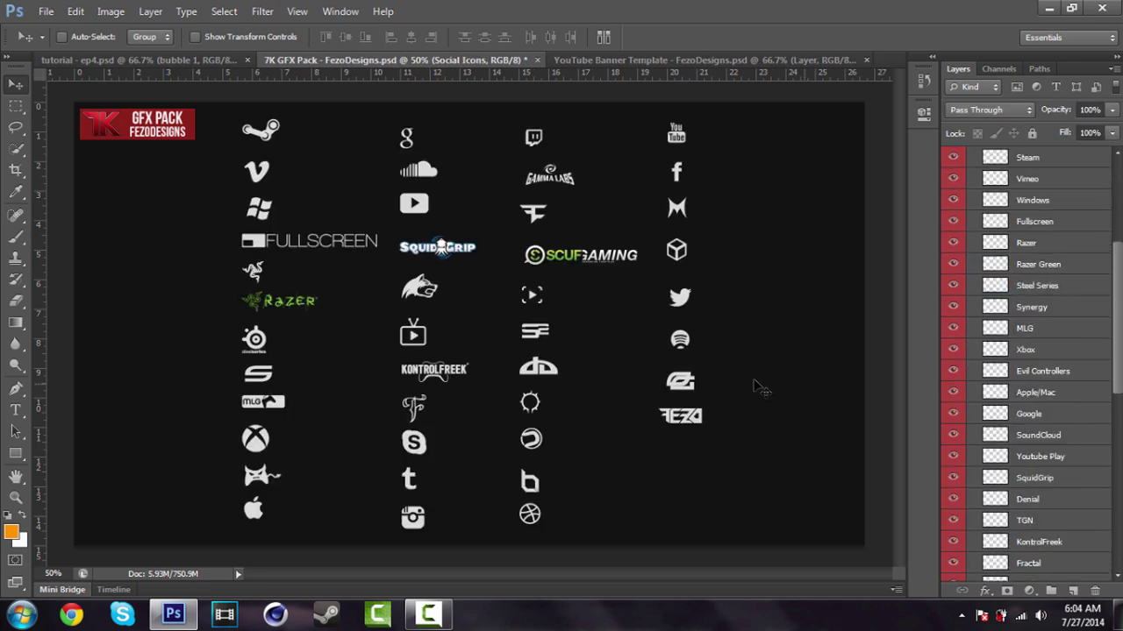
{"action": "scroll", "coordinate": [1053, 465], "scroll_direction": "down", "scroll_amount": 6}
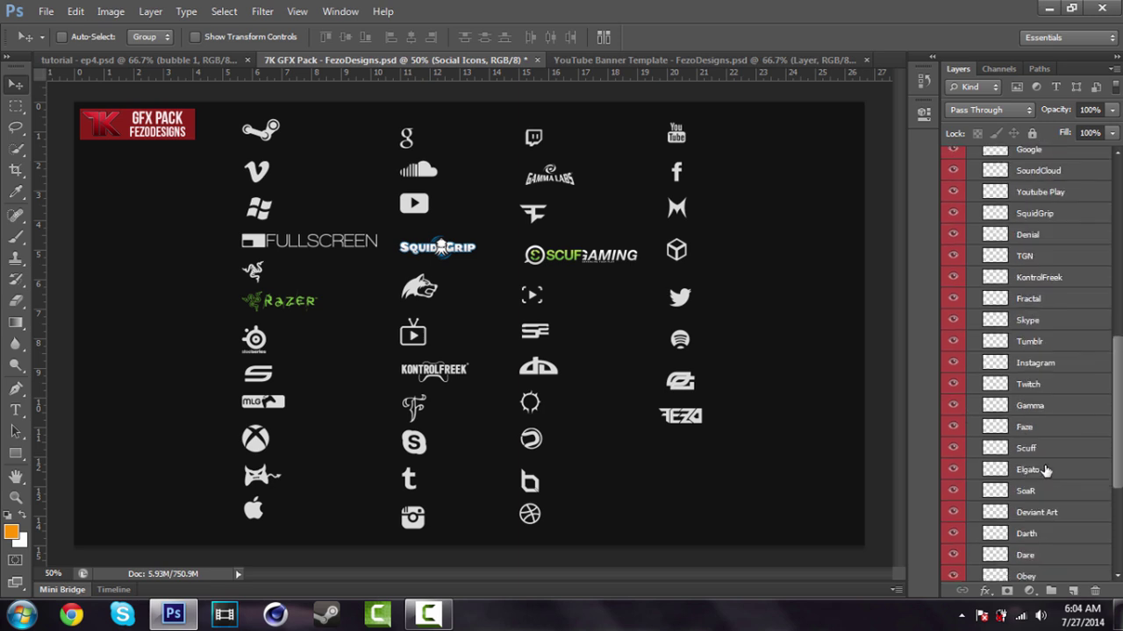
{"action": "scroll", "coordinate": [1046, 471], "scroll_direction": "down", "scroll_amount": 5}
{"action": "left_click", "coordinate": [1031, 488]}
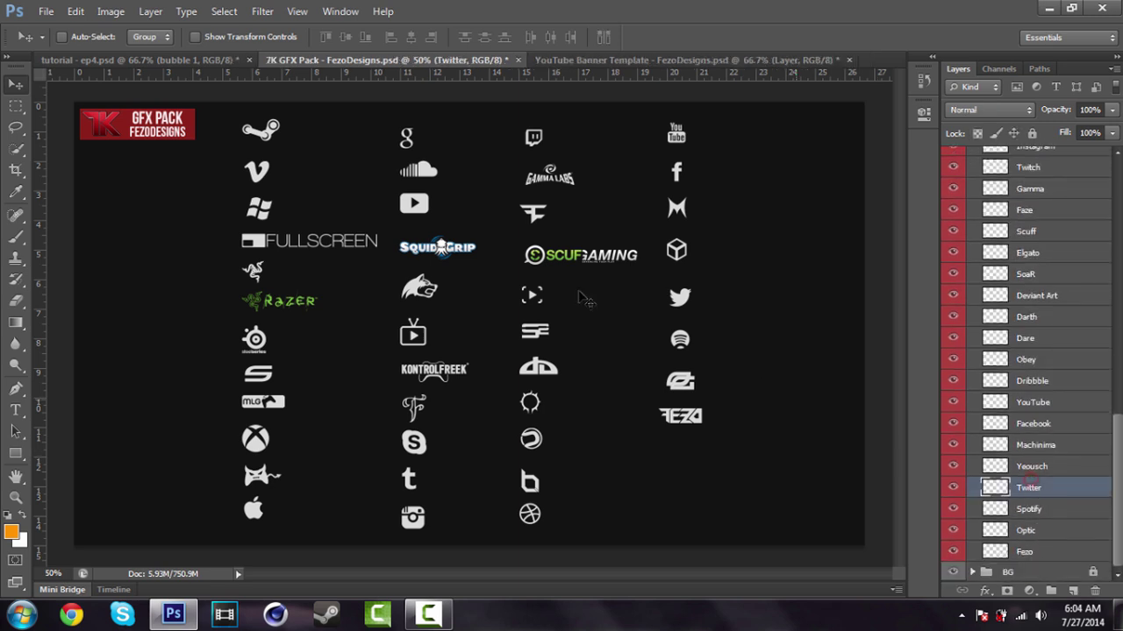
{"action": "scroll", "coordinate": [1068, 319], "scroll_direction": "up", "scroll_amount": 4}
{"action": "scroll", "coordinate": [1068, 319], "scroll_direction": "down", "scroll_amount": 4}
{"action": "left_click_drag", "start_coordinate": [594, 228], "coordinate": [313, 226]}
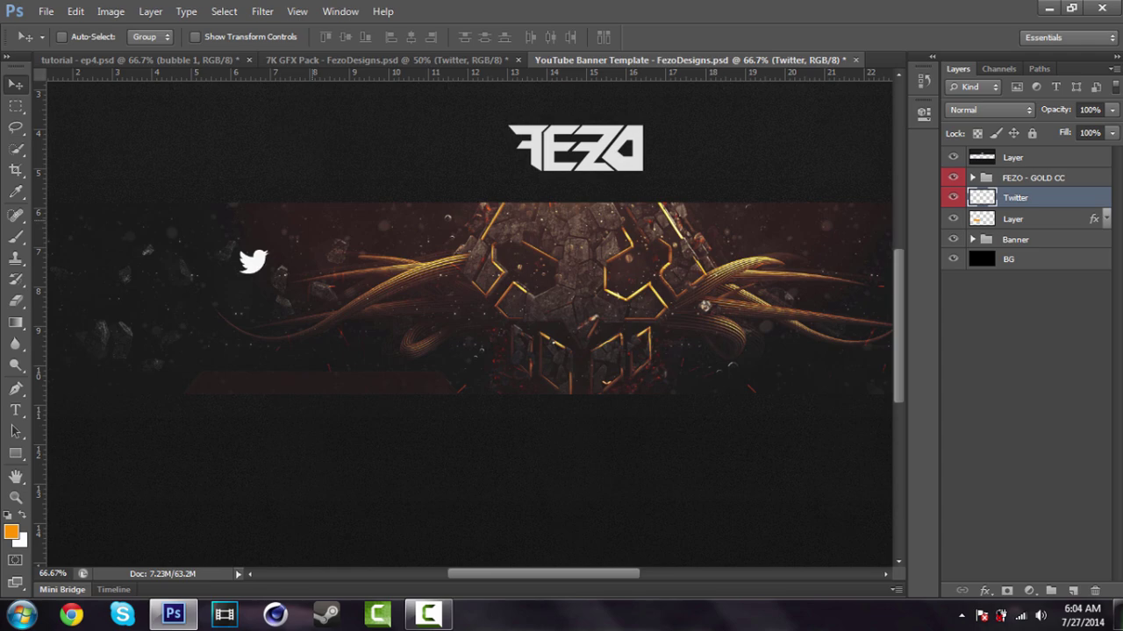
Give the Twitter icon a Color Overlay in brown 714d00 and collapse its effects list
{"action": "double_click", "coordinate": [1067, 205]}
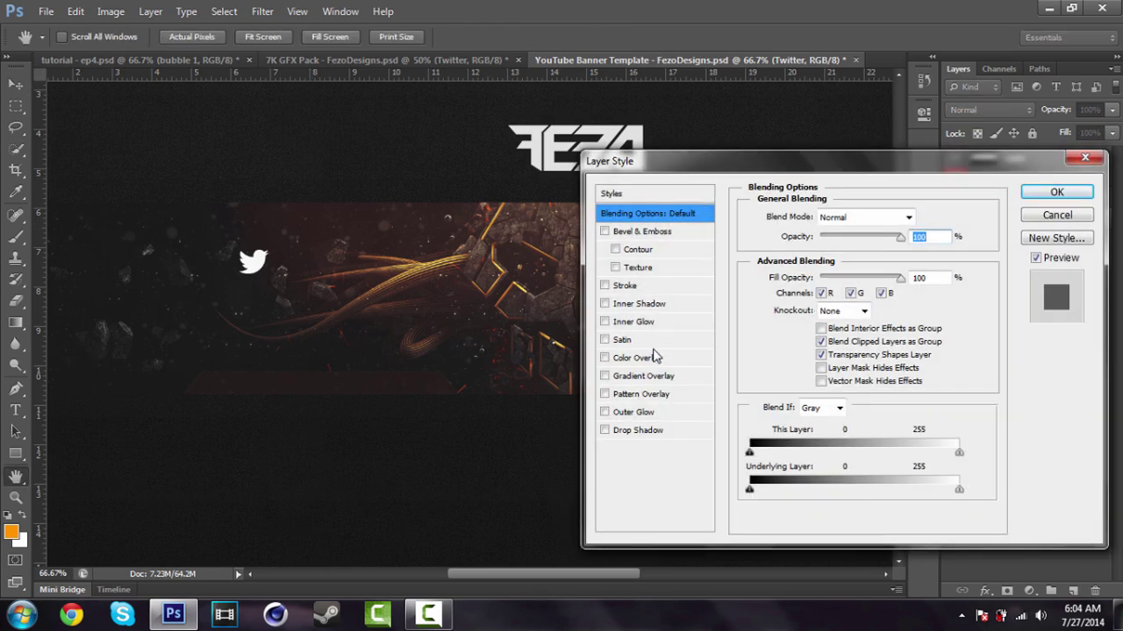
{"action": "left_click", "coordinate": [648, 360]}
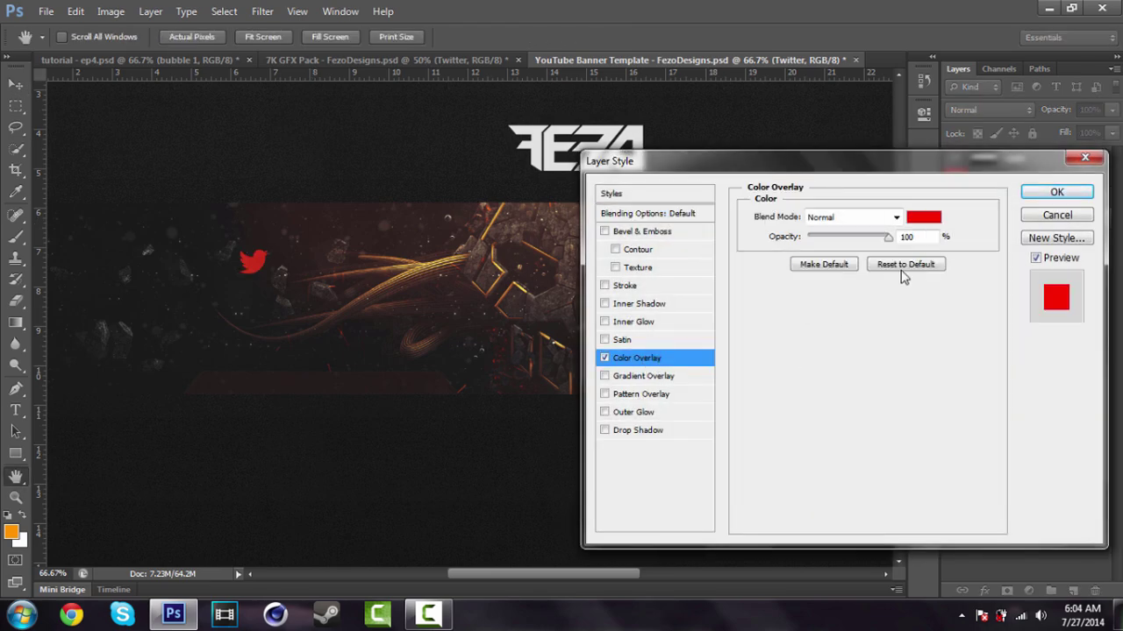
{"action": "left_click", "coordinate": [924, 217]}
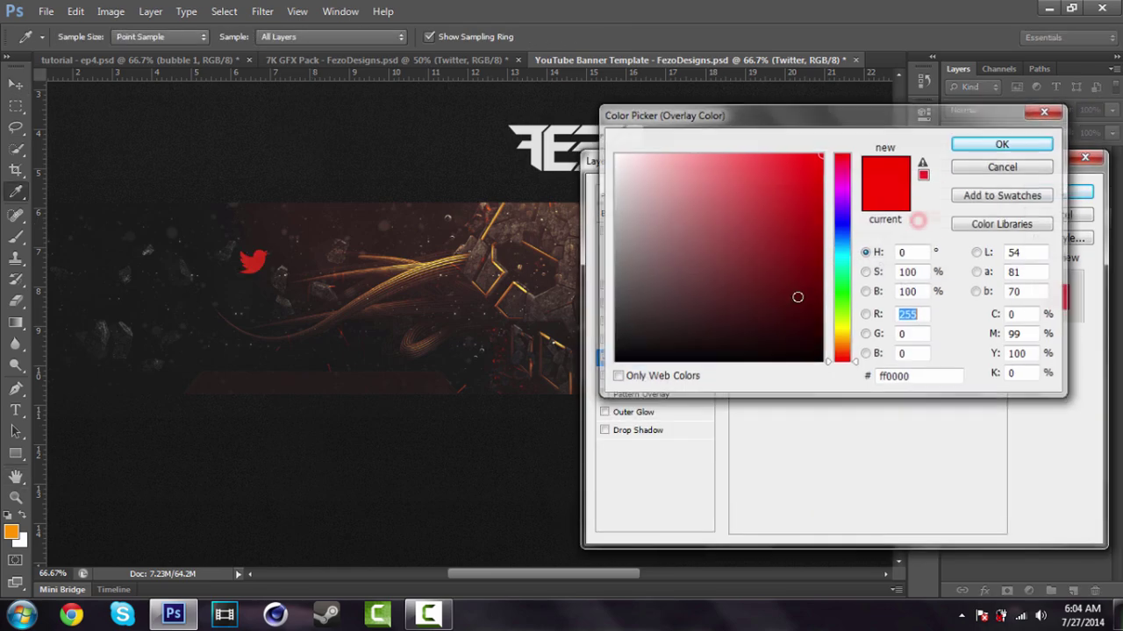
{"action": "left_click", "coordinate": [840, 339]}
{"action": "mouse_move", "coordinate": [798, 238]}
{"action": "left_mouse_down"}
{"action": "mouse_move", "coordinate": [822, 235]}
{"action": "mouse_move", "coordinate": [802, 254]}
{"action": "mouse_move", "coordinate": [811, 273]}
{"action": "mouse_move", "coordinate": [847, 275]}
{"action": "mouse_move", "coordinate": [791, 286]}
{"action": "mouse_move", "coordinate": [868, 271]}
{"action": "left_mouse_up"}
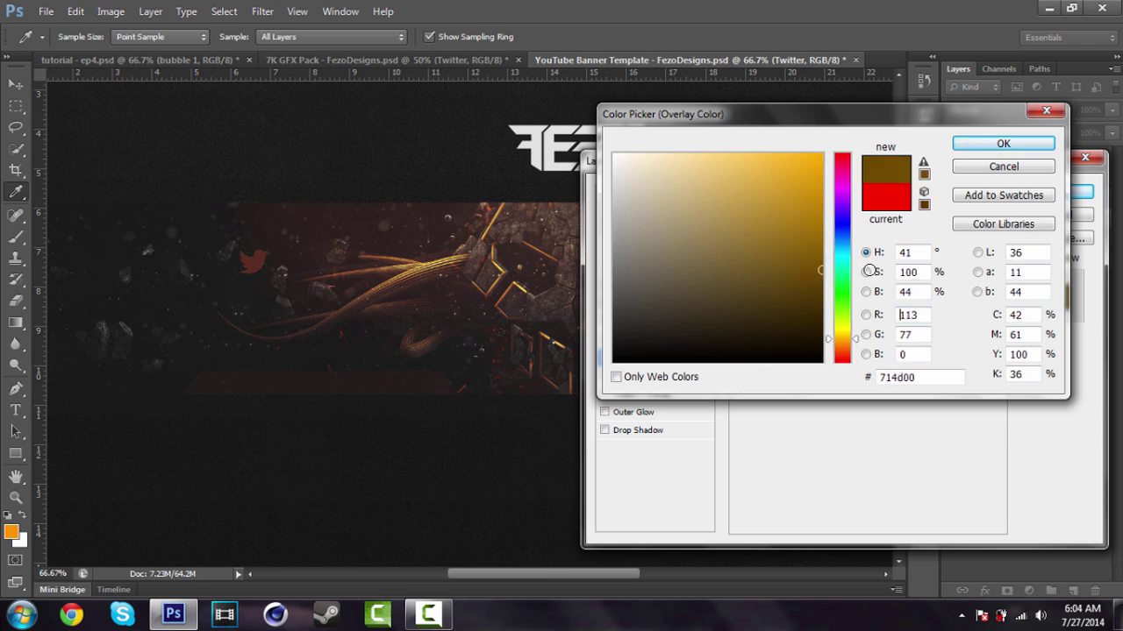
{"action": "left_click", "coordinate": [1002, 143]}
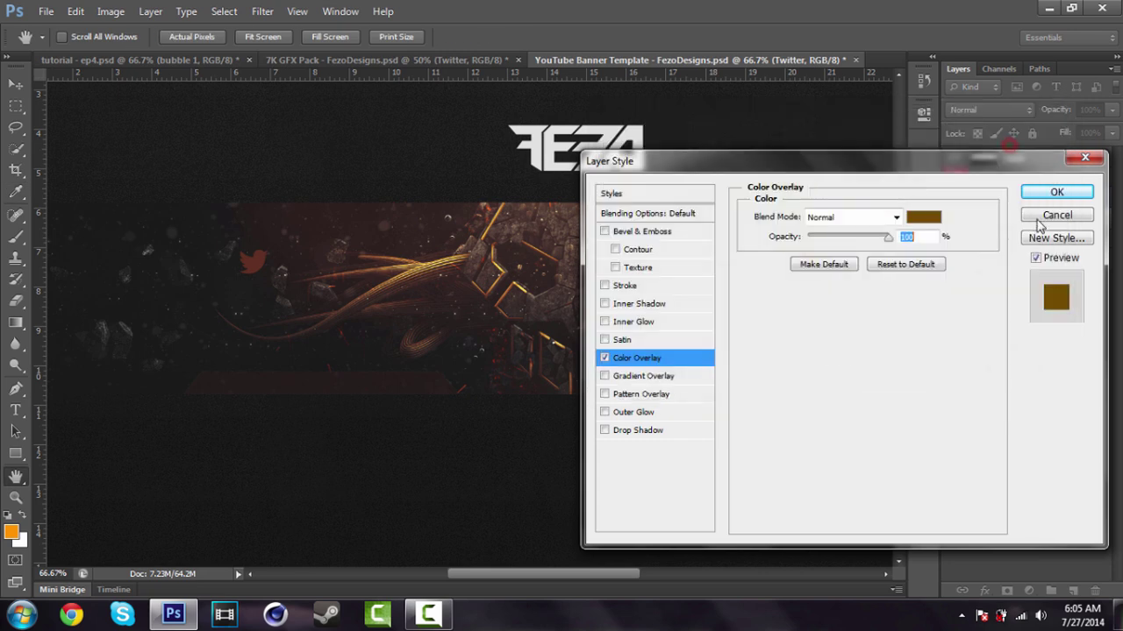
{"action": "left_click", "coordinate": [1037, 193]}
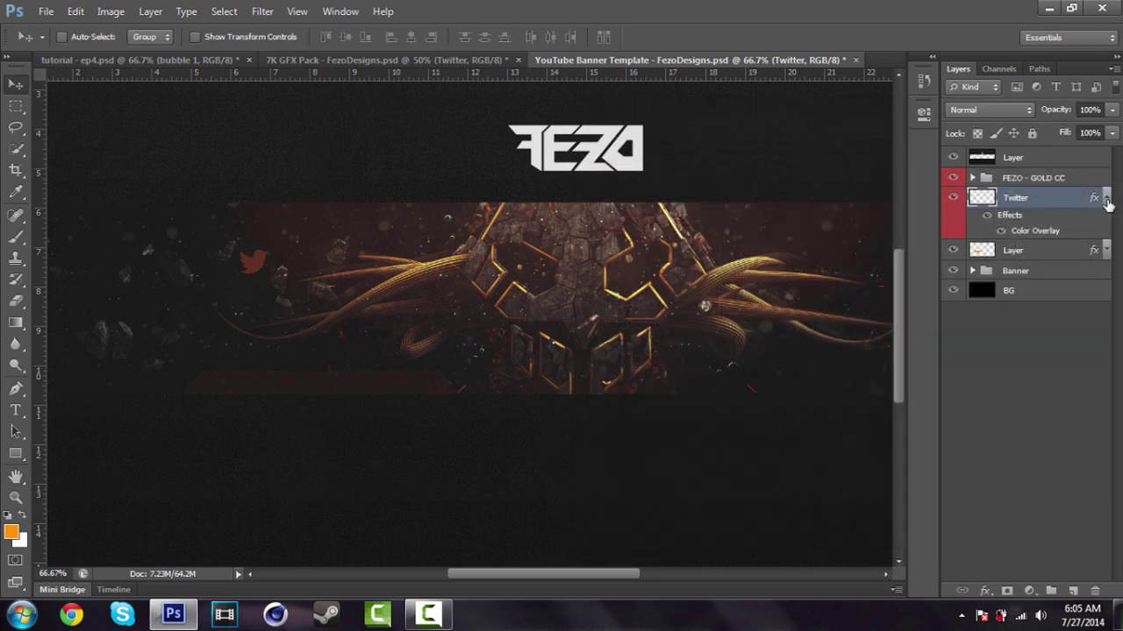
{"action": "left_click", "coordinate": [1106, 200]}
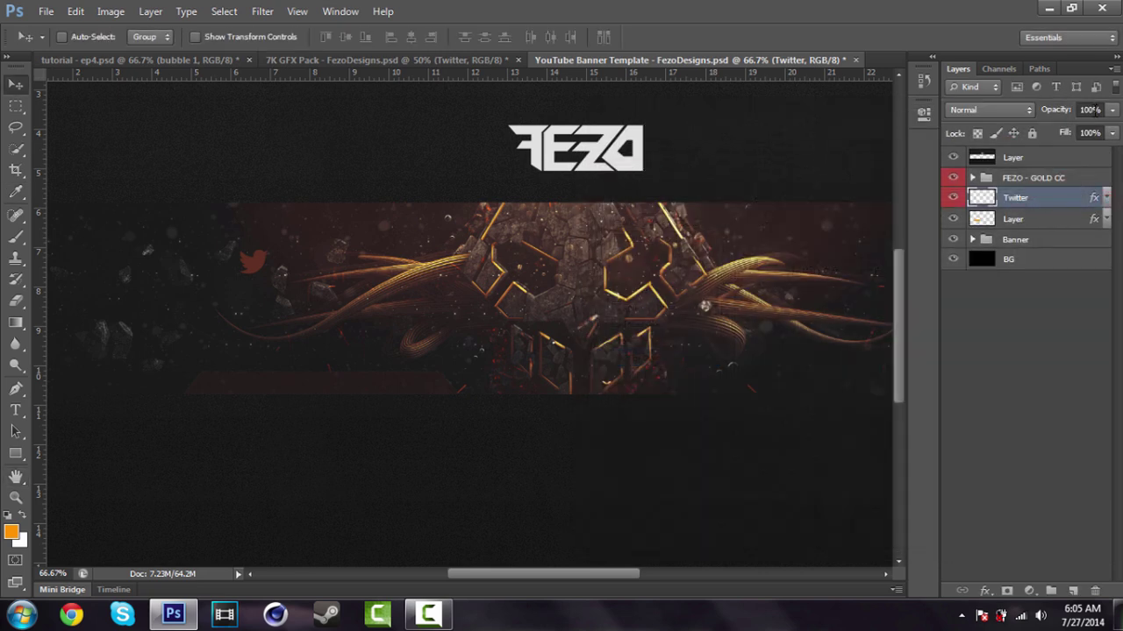
Set the Twitter icon layer's opacity to 75%
{"action": "left_click", "coordinate": [1097, 110]}
{"action": "type", "text": "75"}
{"action": "key", "text": "BackSpace"}
{"action": "key", "text": "BackSpace"}
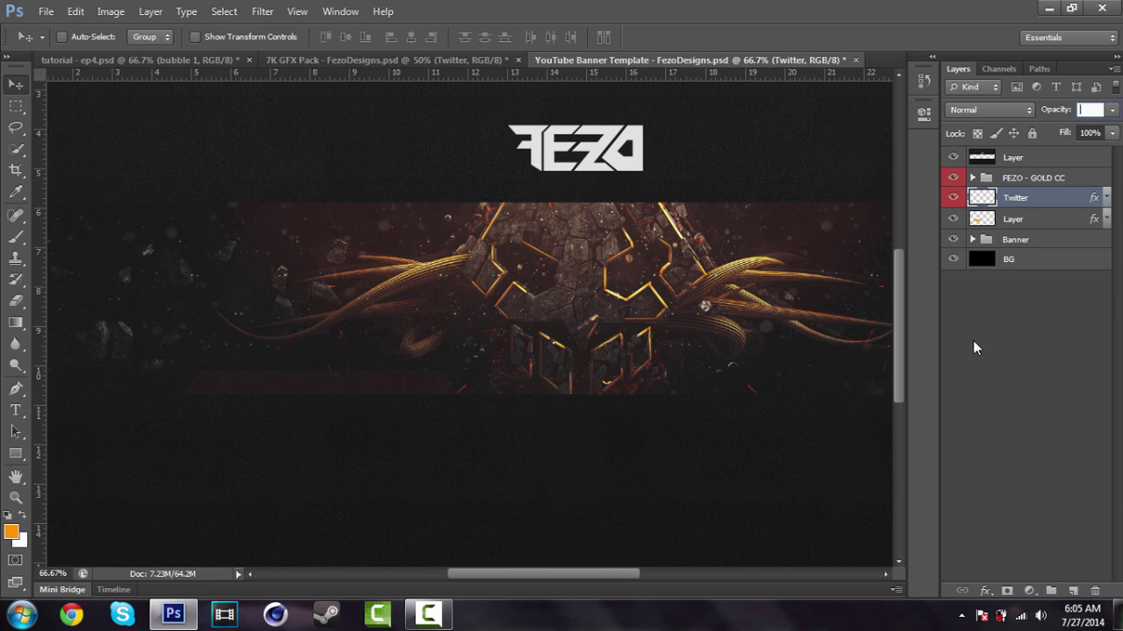
{"action": "type", "text": "75"}
{"action": "key", "text": "Return"}
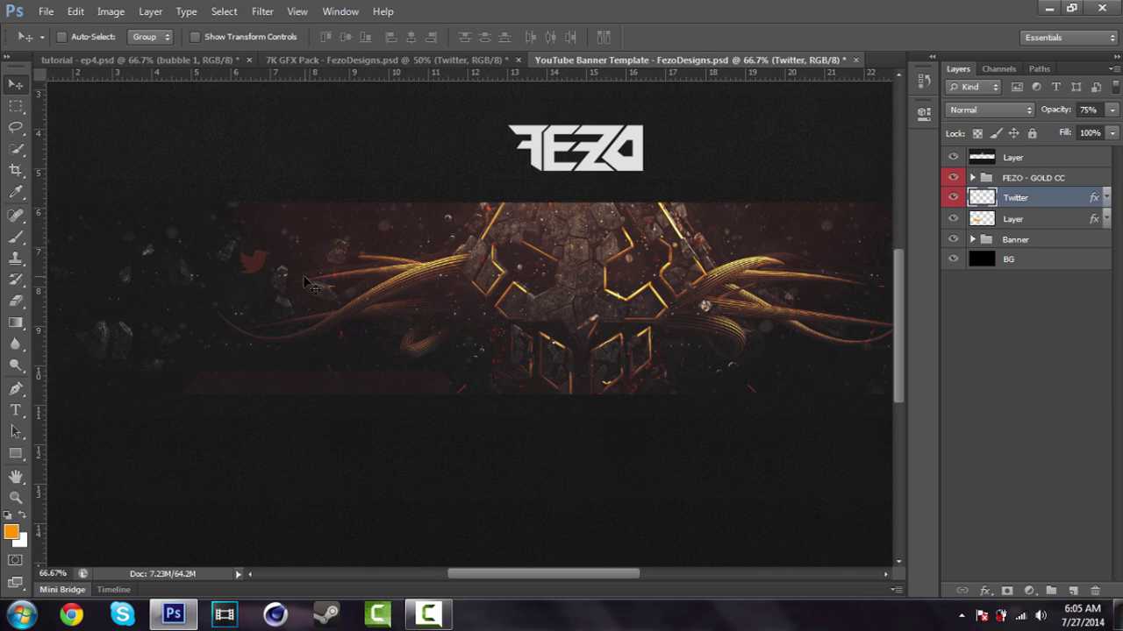
Add the text "/YOURTEXT" in Microsoft Yi Baiti at 66 pt and place it directly beside the Twitter icon
{"action": "key", "text": "t"}
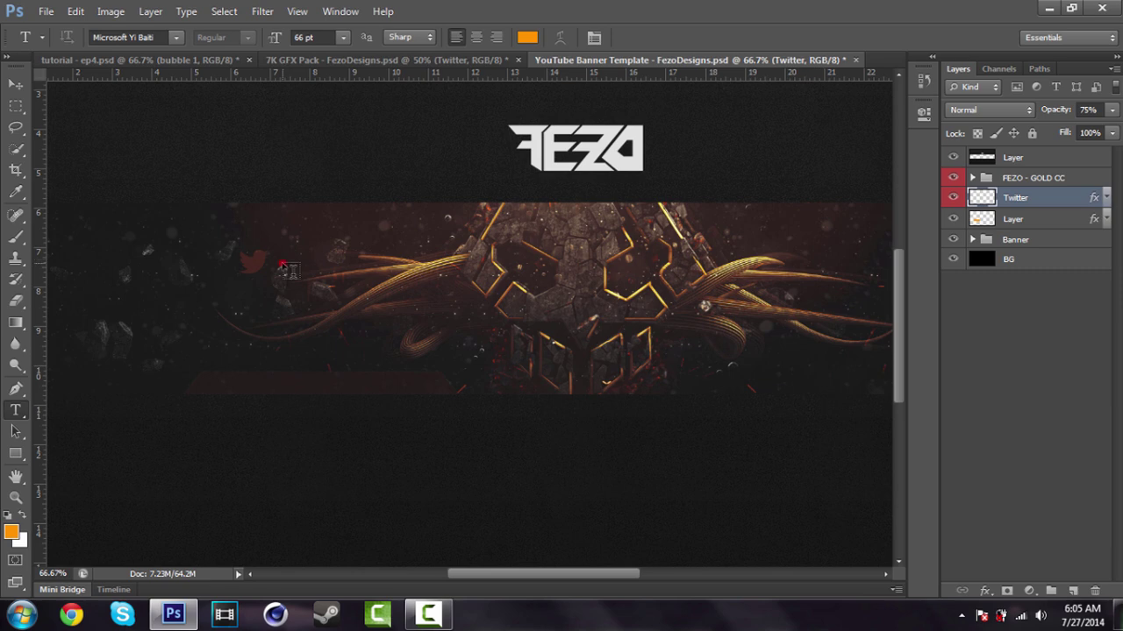
{"action": "left_click", "coordinate": [480, 364]}
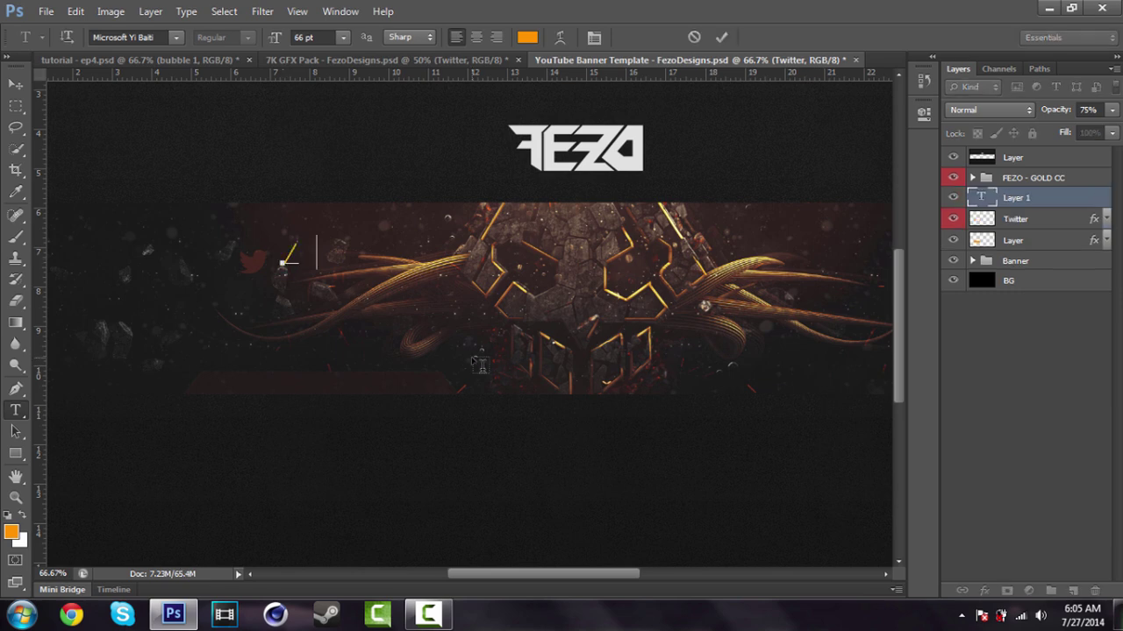
{"action": "type", "text": "/YOURTEXT"}
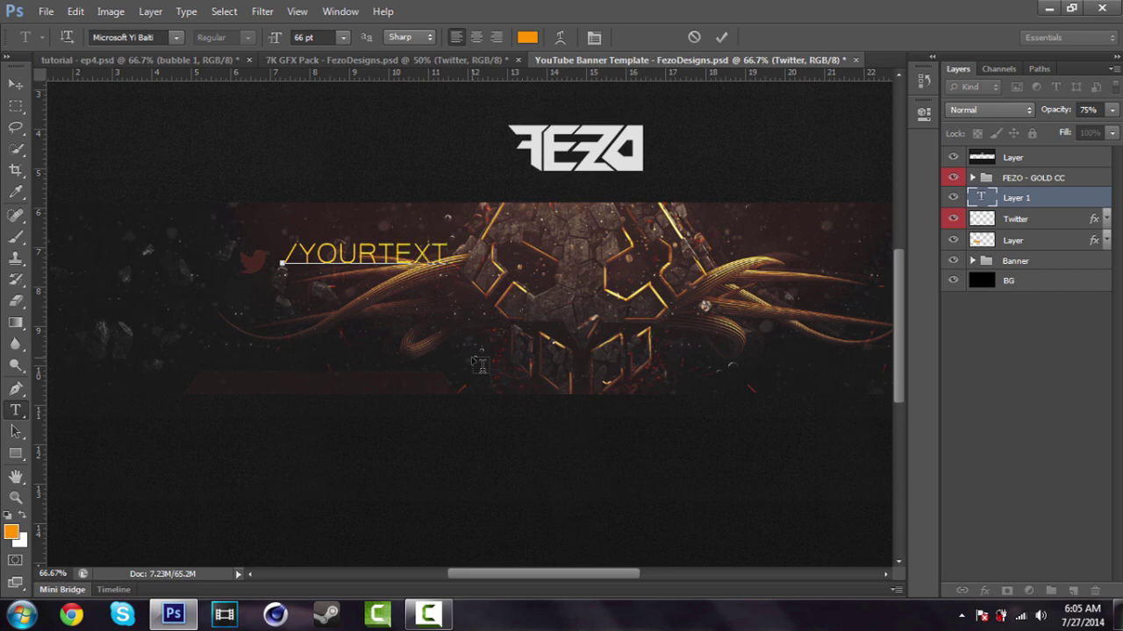
{"action": "left_click", "coordinate": [16, 84]}
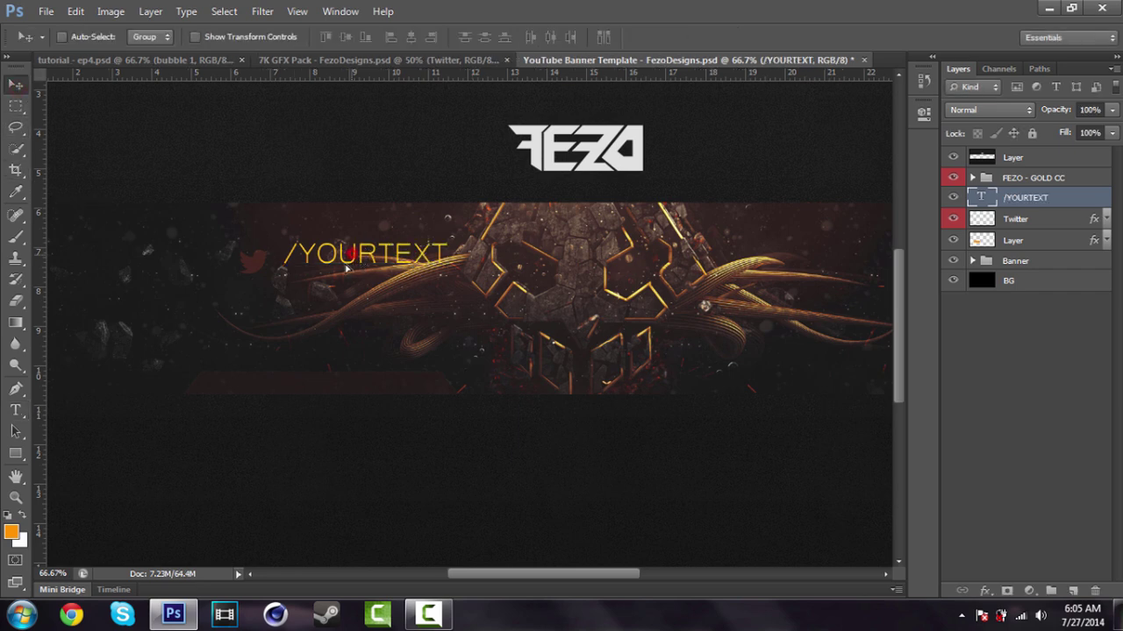
{"action": "left_click_drag", "start_coordinate": [330, 260], "coordinate": [321, 263]}
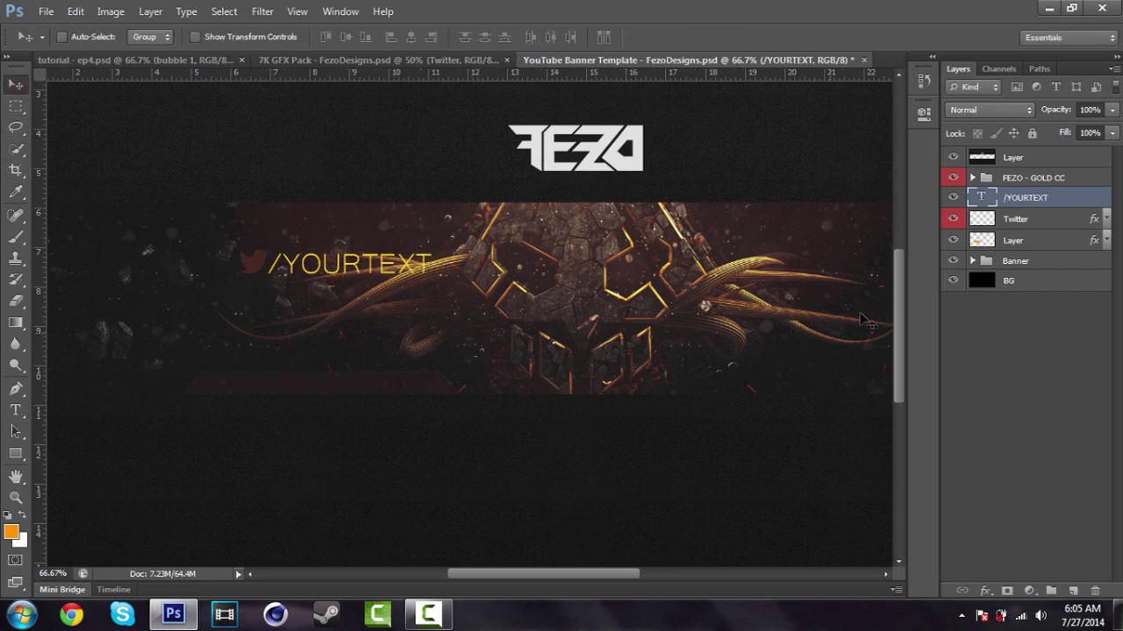
Copy the Twitter layer's style onto the /YOURTEXT layer and collapse its effects list
{"action": "left_click", "coordinate": [1046, 226]}
{"action": "right_click", "coordinate": [1040, 228]}
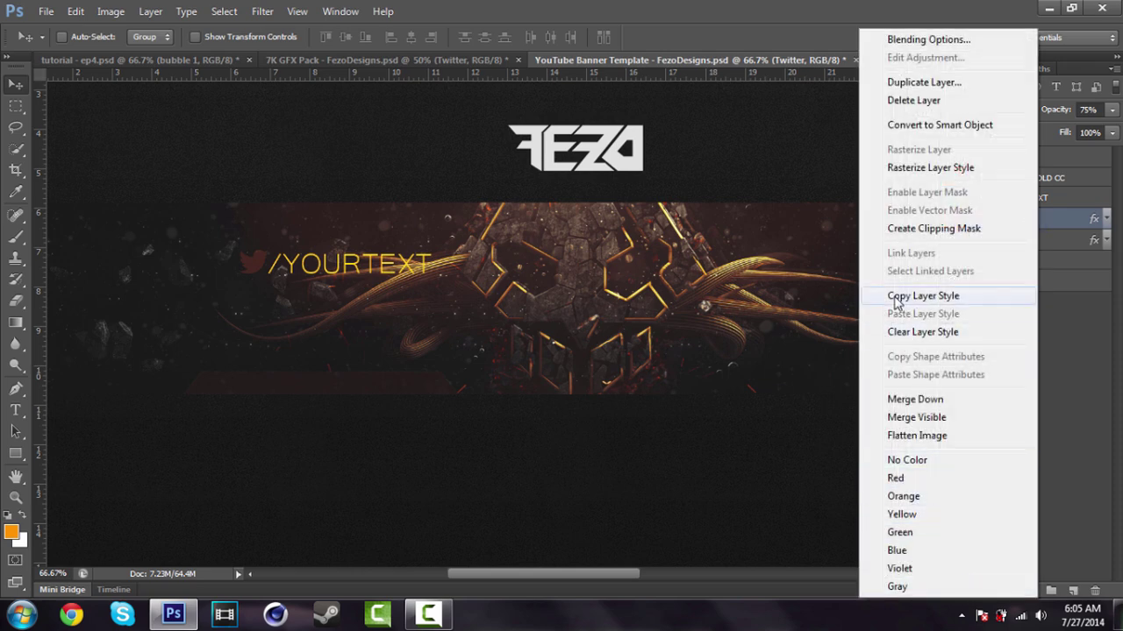
{"action": "left_click", "coordinate": [896, 296]}
{"action": "left_click", "coordinate": [1063, 202]}
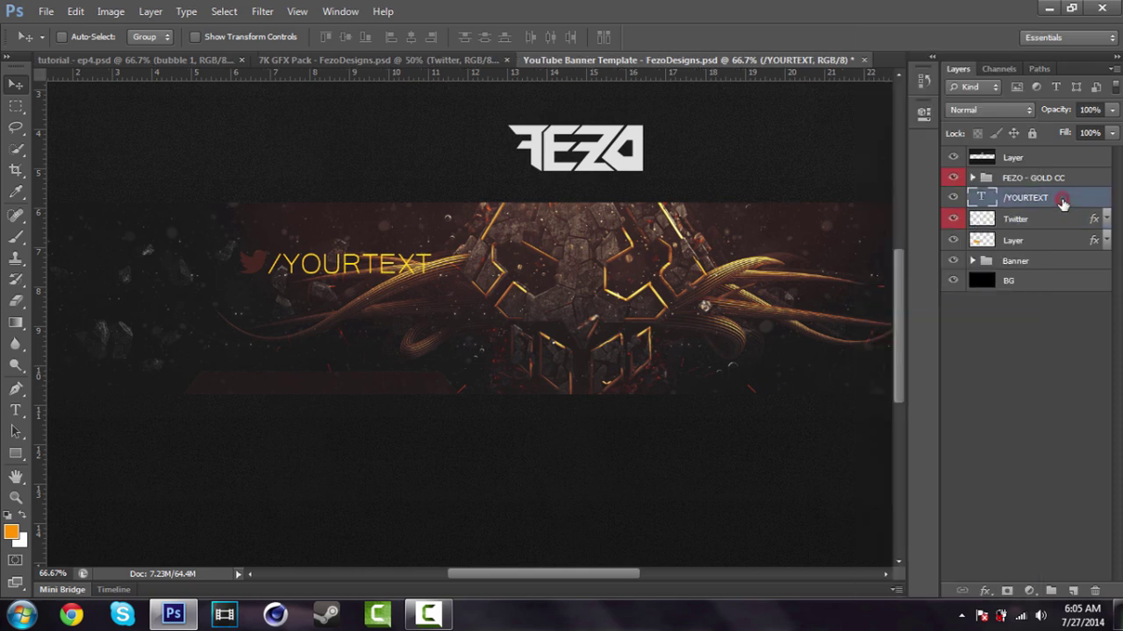
{"action": "right_click", "coordinate": [1044, 203]}
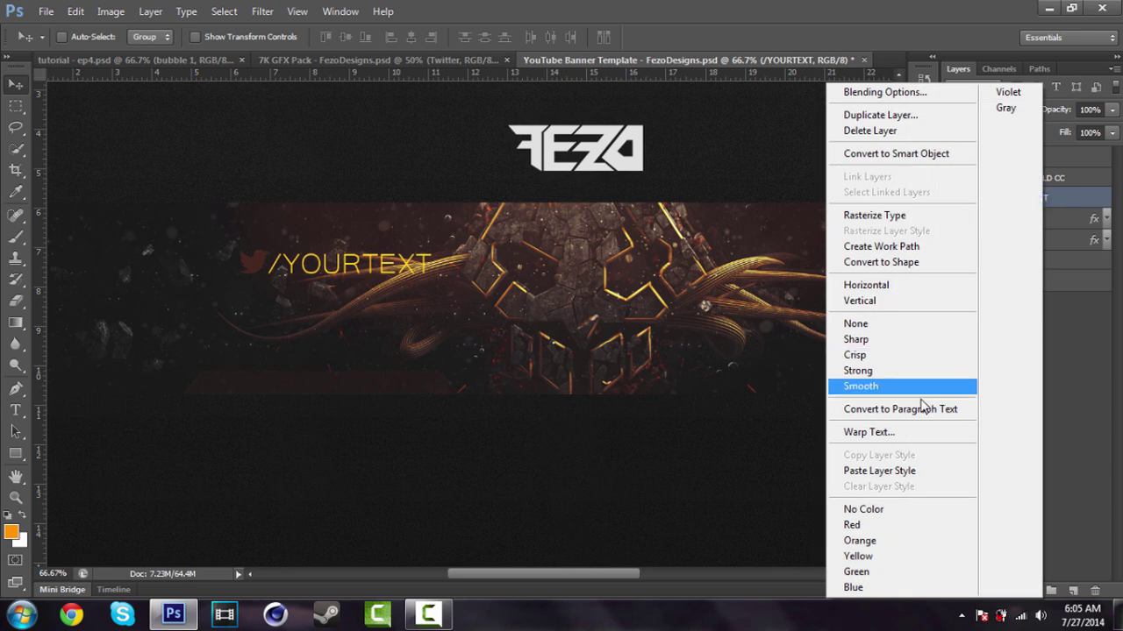
{"action": "left_click", "coordinate": [879, 474]}
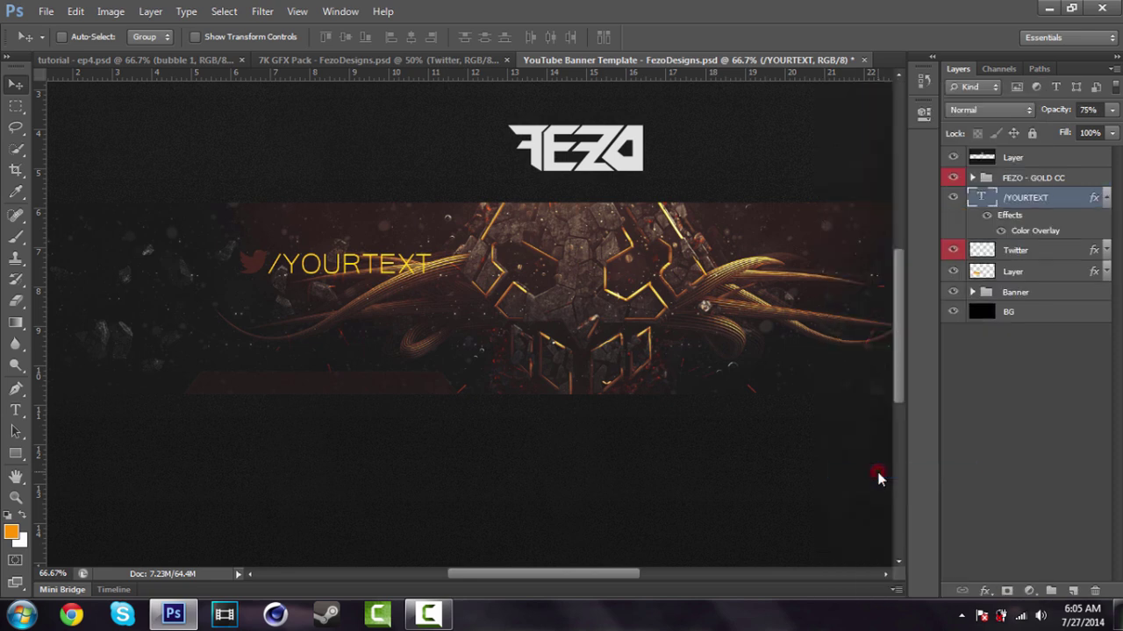
{"action": "left_click", "coordinate": [1106, 198]}
Move the Twitter icon and /YOURTEXT together onto the slanted bar and scale both down to fit its height
{"action": "left_click", "coordinate": [1021, 220], "text": "shift"}
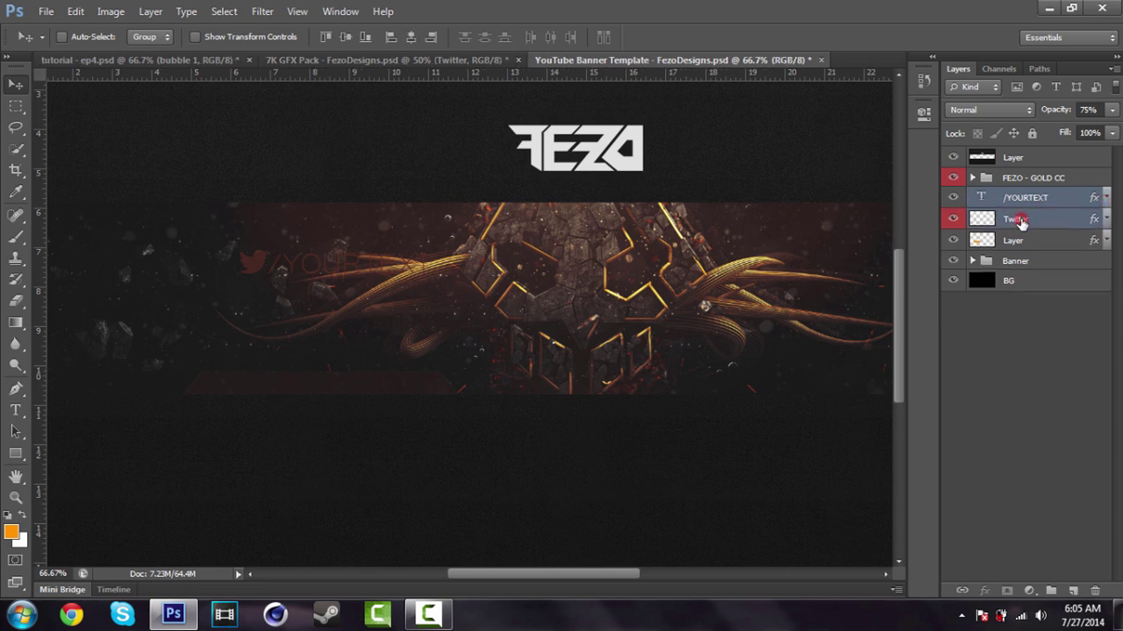
{"action": "left_click_drag", "start_coordinate": [386, 238], "coordinate": [365, 365]}
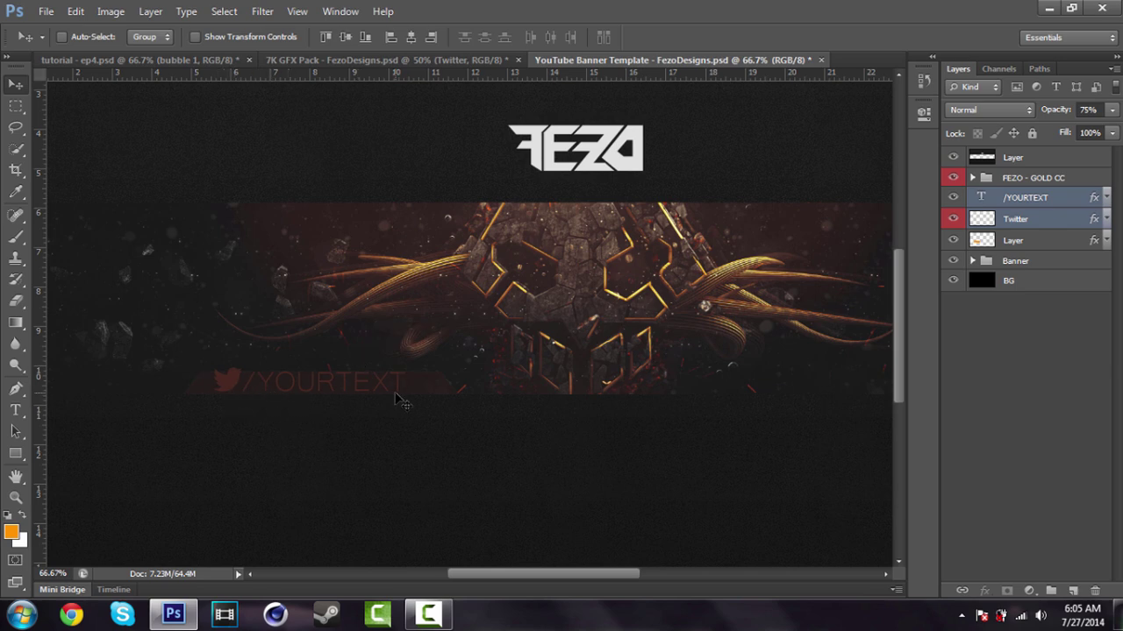
{"action": "key", "text": "ctrl+t"}
{"action": "left_click_drag", "start_coordinate": [404, 366], "coordinate": [321, 385]}
{"action": "key", "text": "Return"}
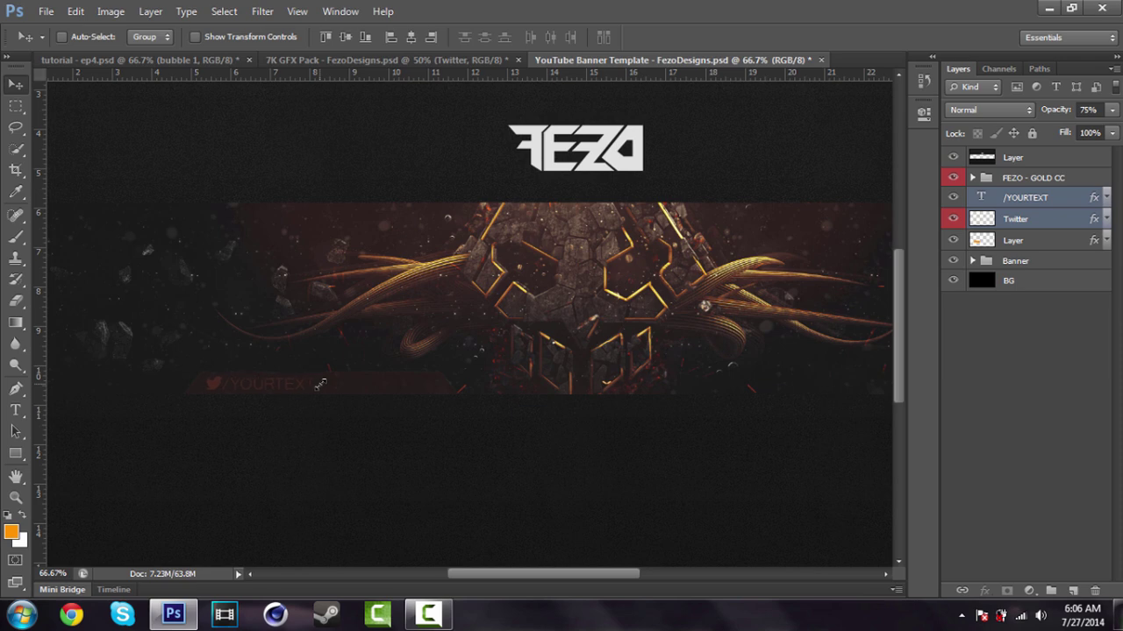
Copy the Facebook icon layer from the 7K GFX Pack document into the YouTube banner document
{"action": "left_click", "coordinate": [289, 59]}
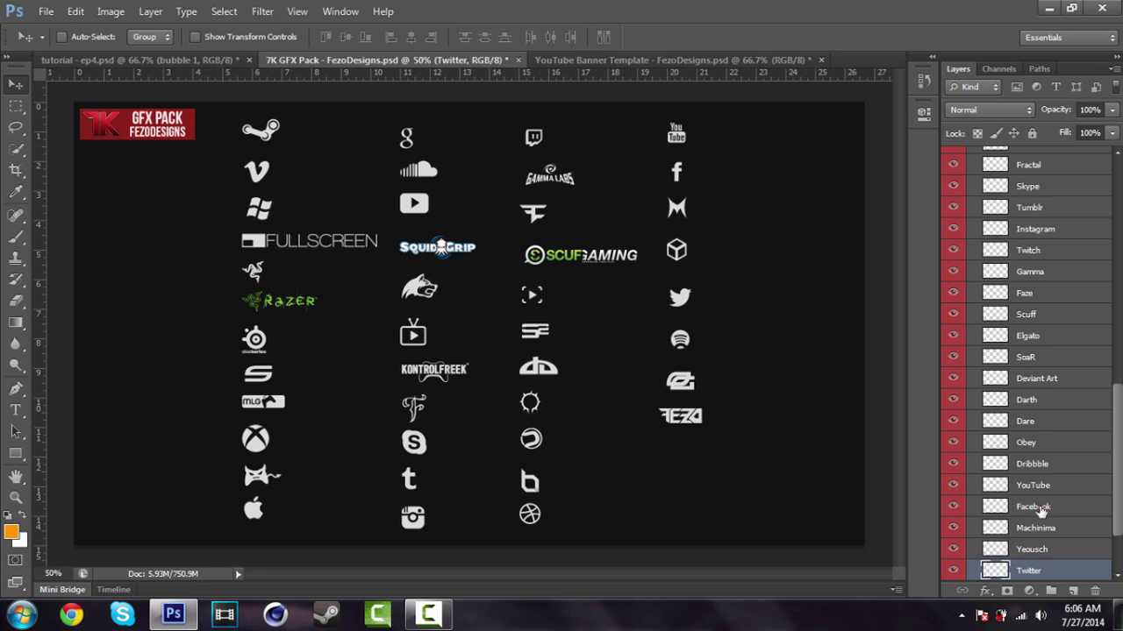
{"action": "left_click", "coordinate": [1035, 507]}
{"action": "left_click_drag", "start_coordinate": [664, 298], "coordinate": [421, 279]}
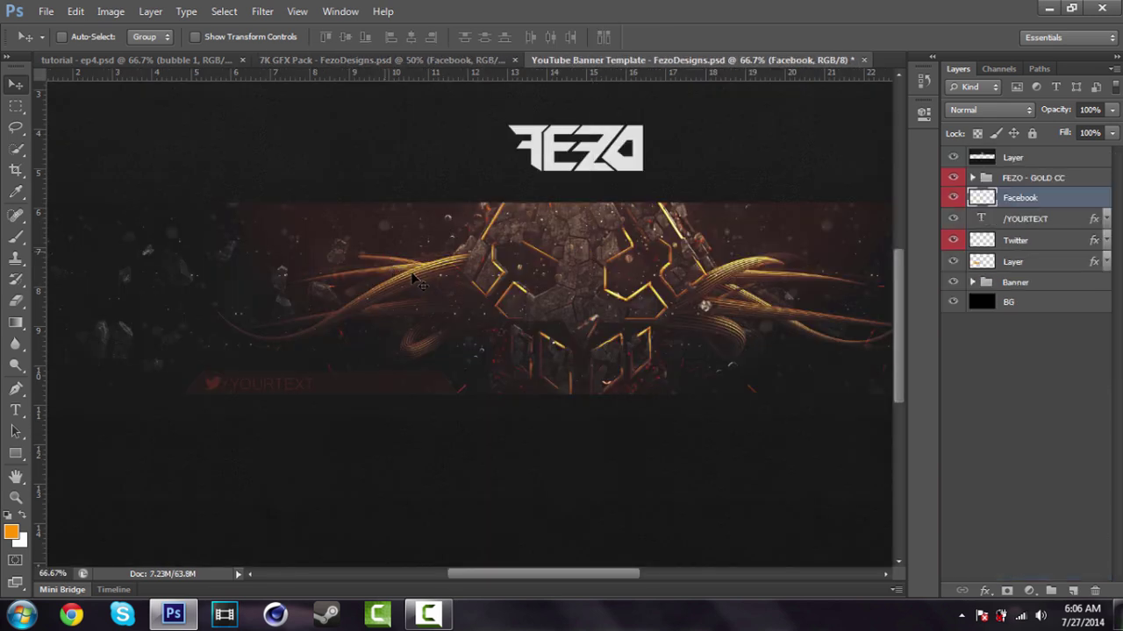
Place the Facebook icon on the slanted bar after the Twitter text and scale it down to about 70%
{"action": "key", "text": "z"}
{"action": "left_click", "coordinate": [366, 353]}
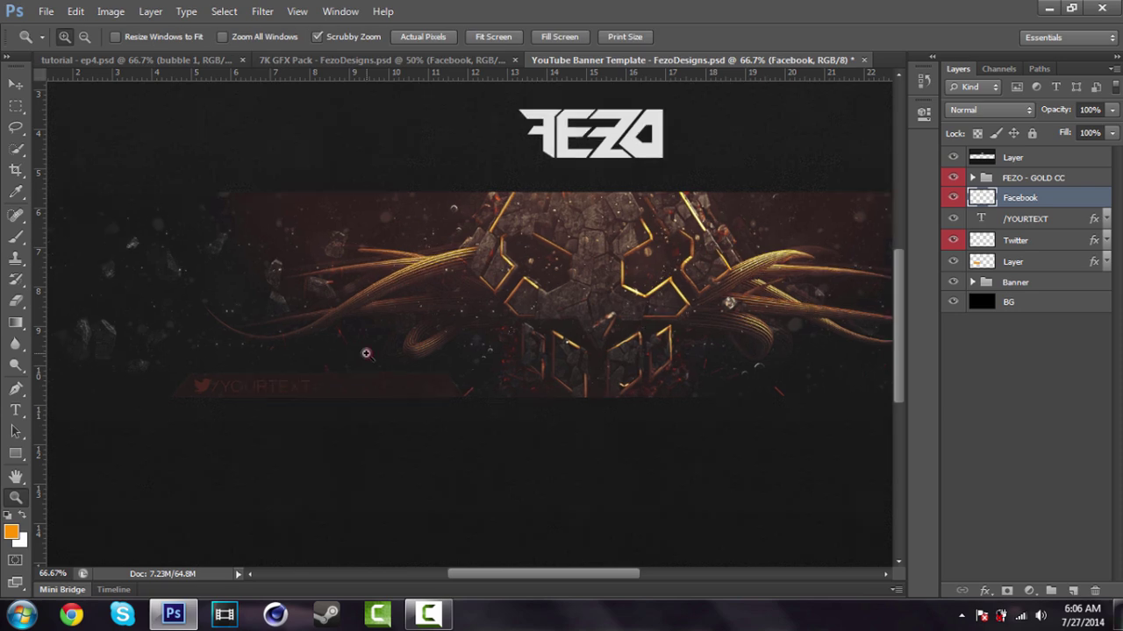
{"action": "left_click", "coordinate": [367, 354]}
{"action": "key", "text": "v"}
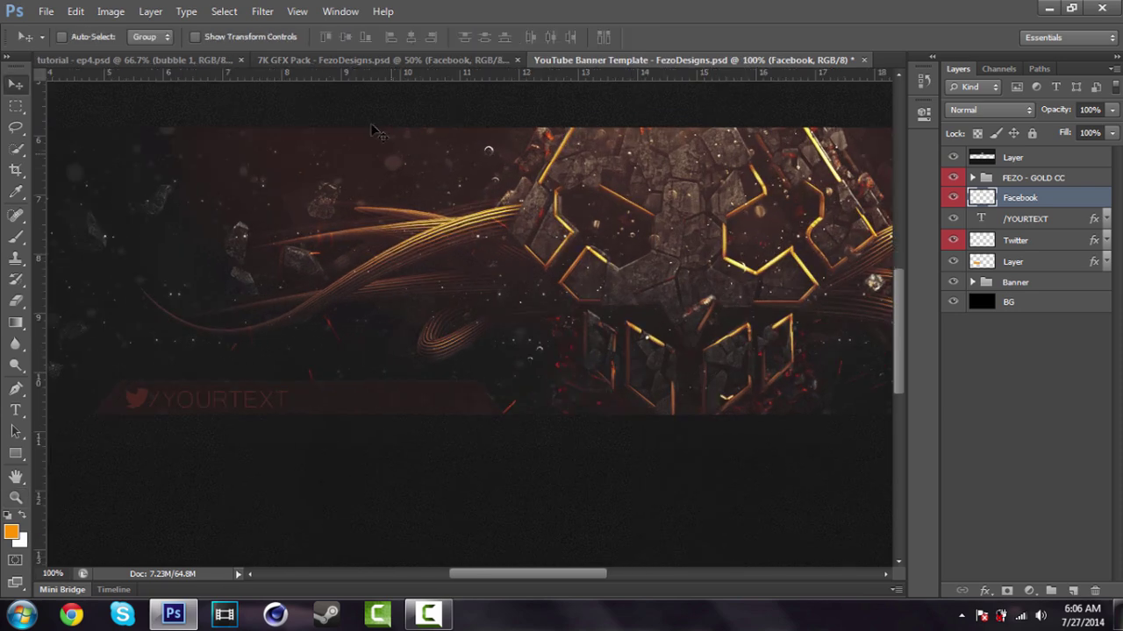
{"action": "left_click", "coordinate": [344, 37]}
{"action": "left_click", "coordinate": [411, 37]}
{"action": "left_click_drag", "start_coordinate": [728, 255], "coordinate": [330, 387]}
{"action": "key", "text": "ctrl+t"}
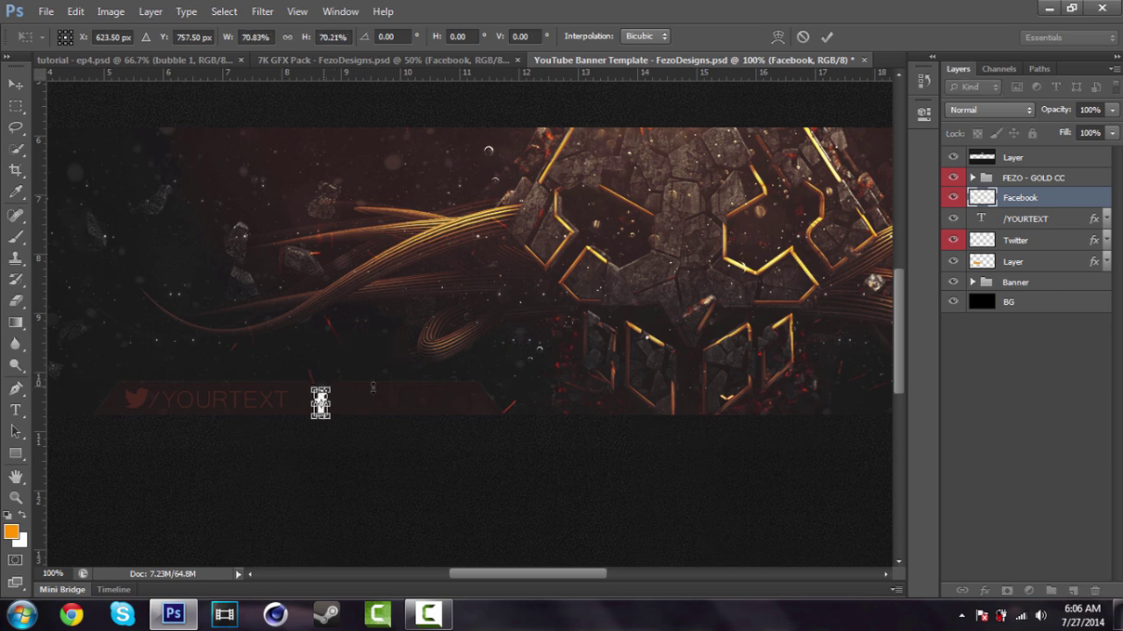
{"action": "key", "text": "Return"}
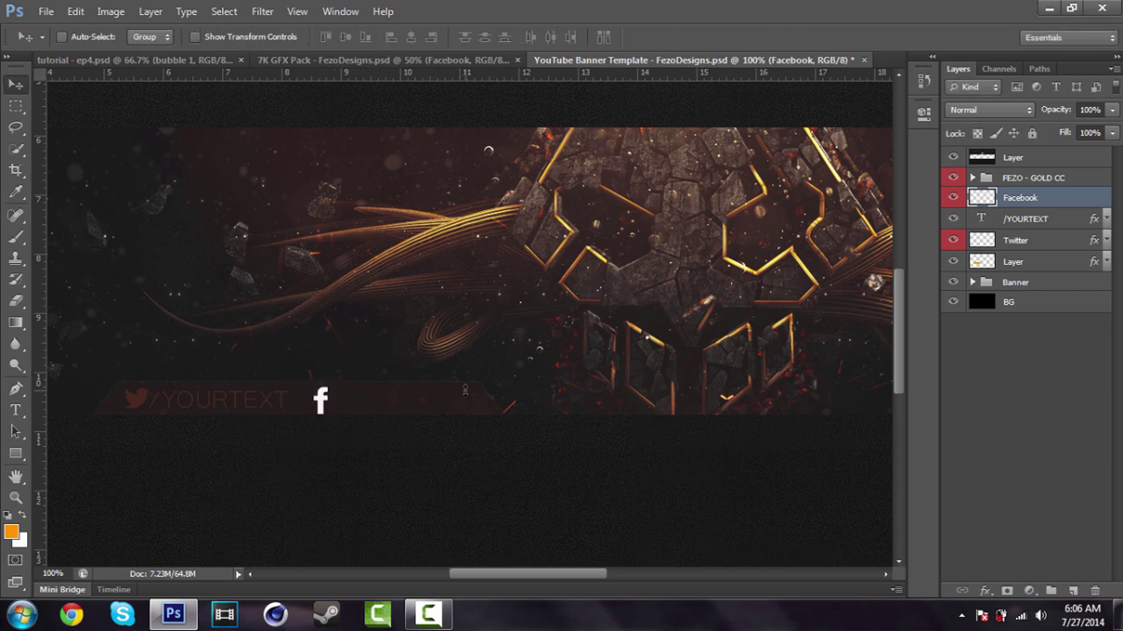
Shrink the Facebook icon again to about 76% so it fits inside the slanted bar
{"action": "key", "text": "ctrl+t"}
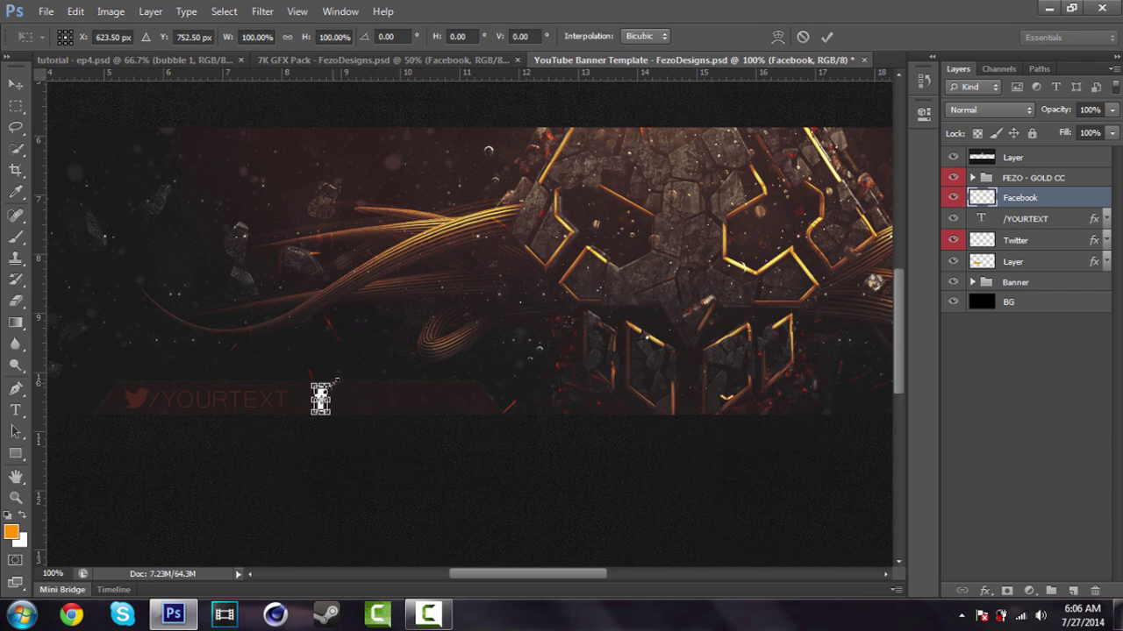
{"action": "left_click_drag", "start_coordinate": [334, 383], "coordinate": [329, 388]}
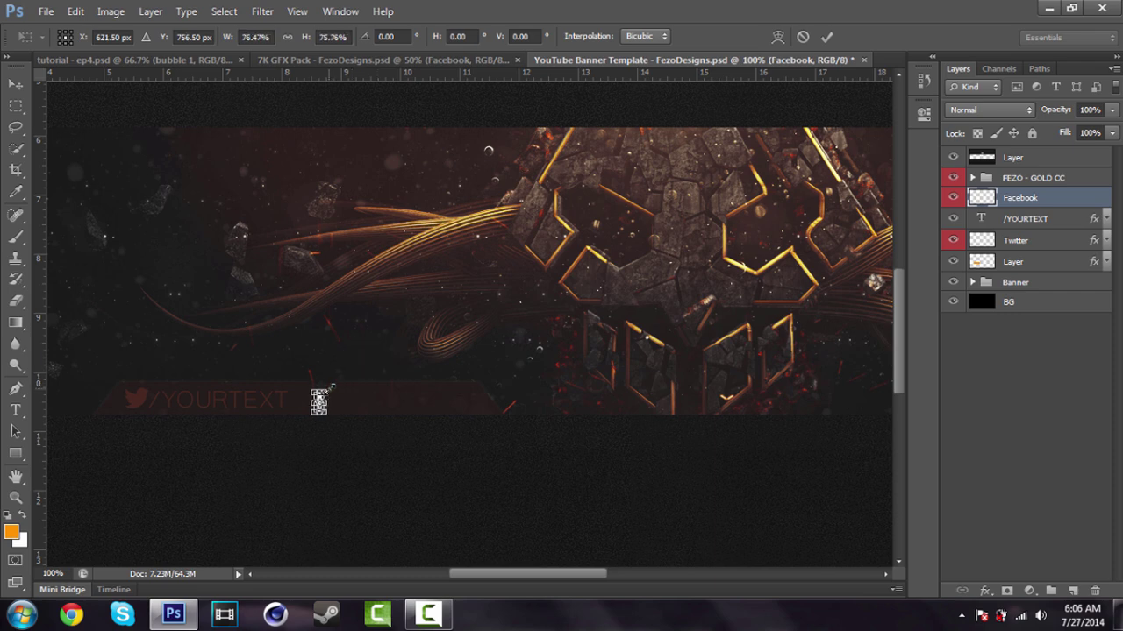
{"action": "key", "text": "Return"}
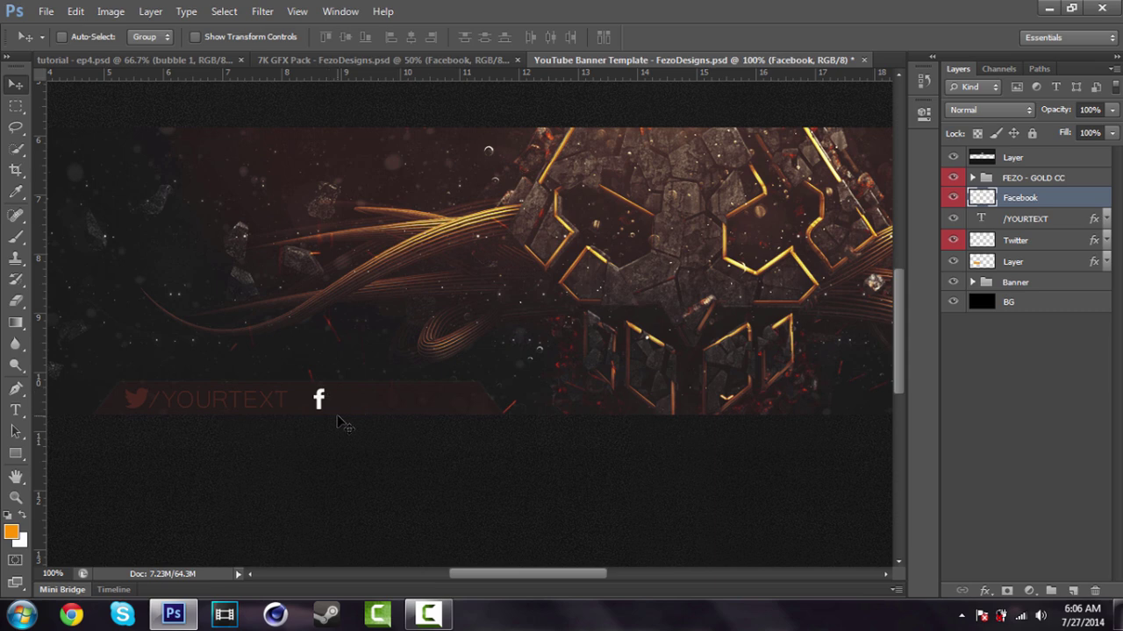
Paste the copied layer style onto the Facebook layer and collapse its effects list
{"action": "right_click", "coordinate": [1047, 200]}
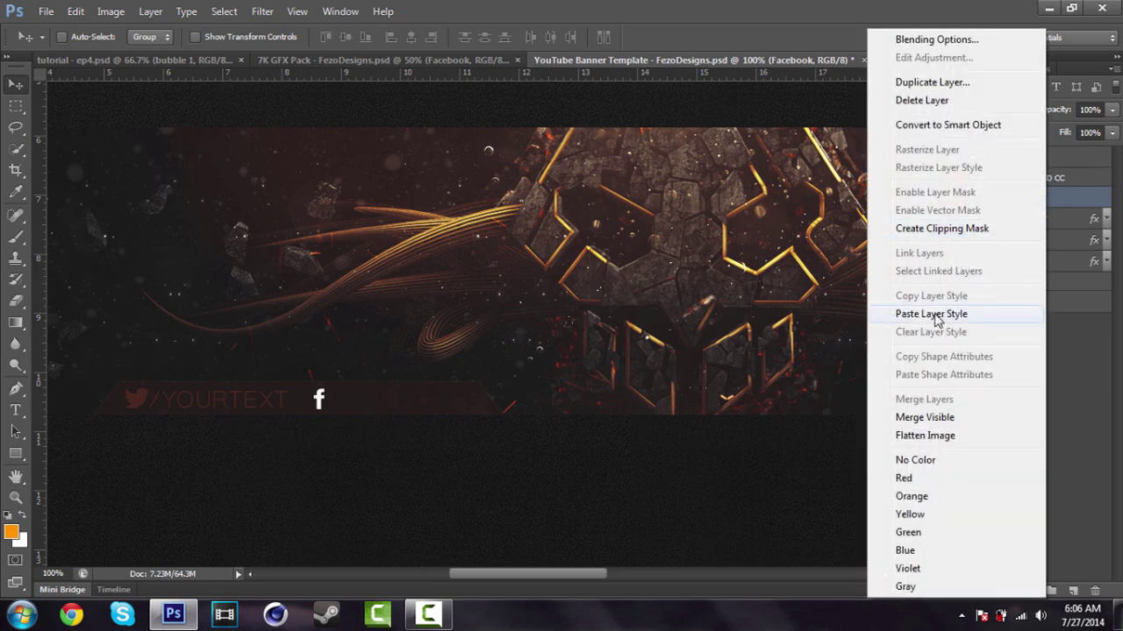
{"action": "left_click", "coordinate": [932, 314]}
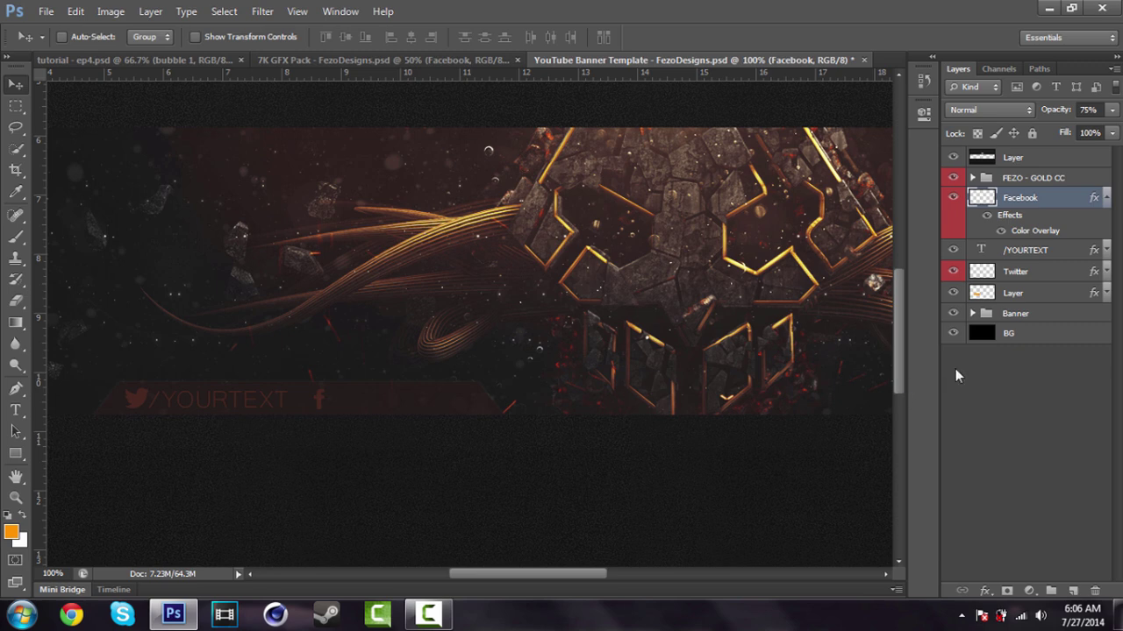
{"action": "left_click", "coordinate": [1111, 201]}
Duplicate the /YOURTEXT layer, place the copy beside the Facebook icon, and select the copy together with the icon
{"action": "left_click", "coordinate": [1038, 219]}
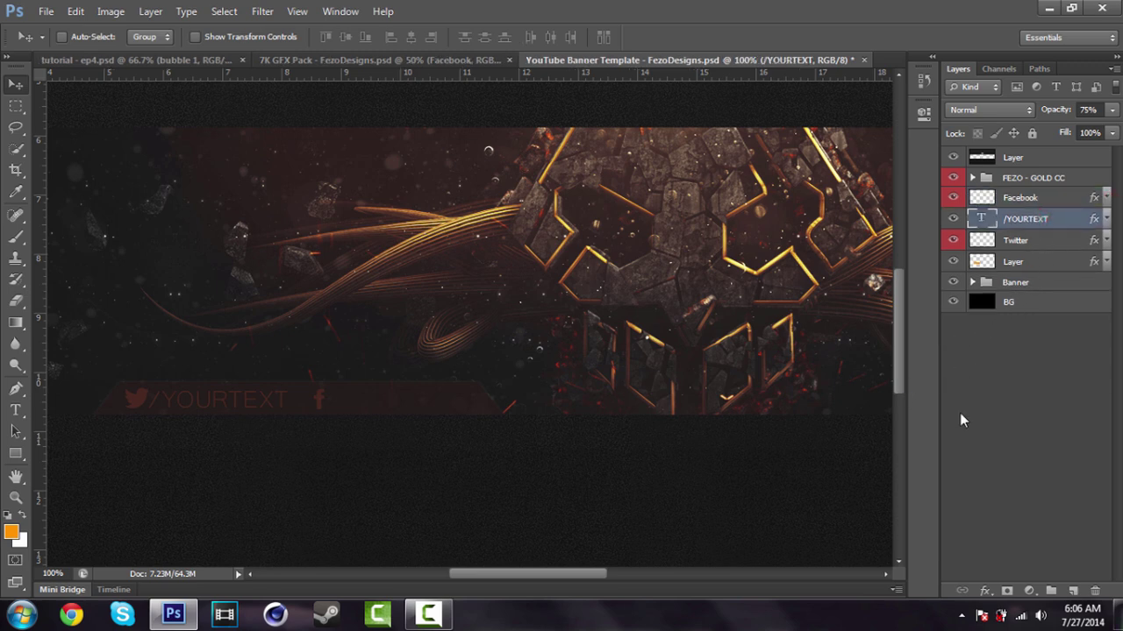
{"action": "key", "text": "ctrl+j"}
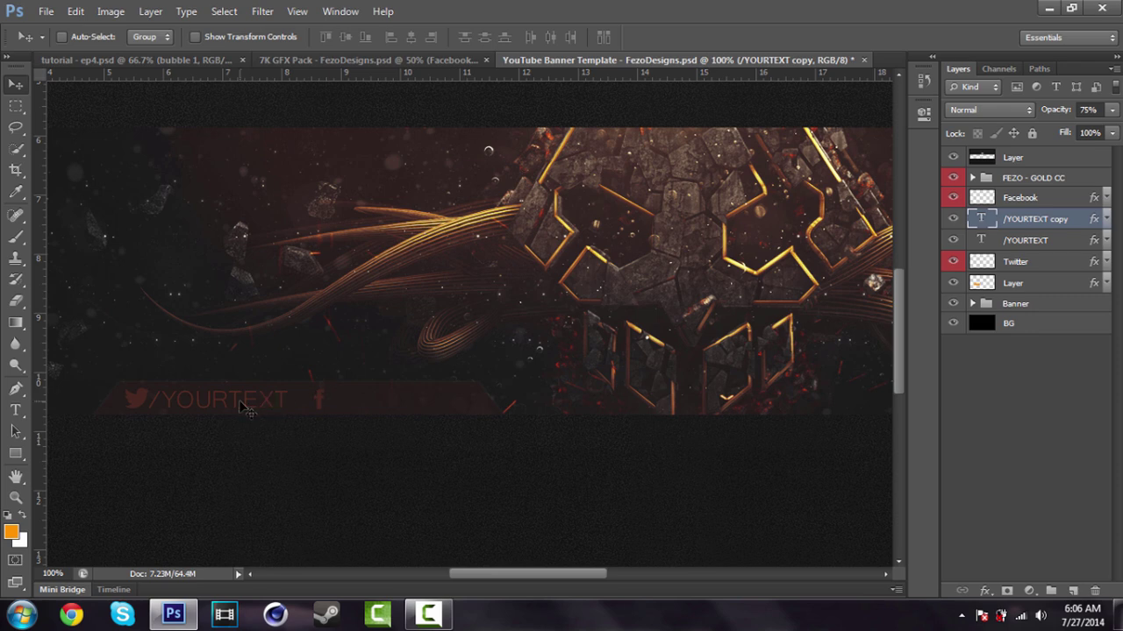
{"action": "left_click_drag", "start_coordinate": [243, 401], "coordinate": [425, 406]}
{"action": "left_click", "coordinate": [1038, 205], "text": "shift"}
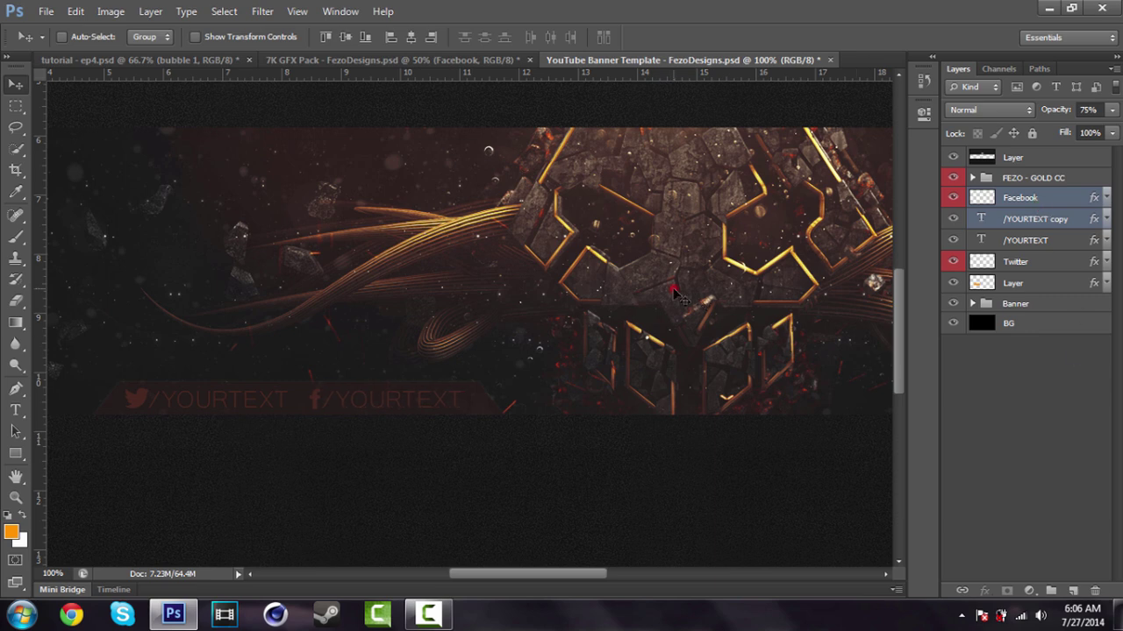
Scale both /YOURTEXT layers down slightly together on the slanted bar
{"action": "key", "text": "z"}
{"action": "right_click", "coordinate": [609, 343]}
{"action": "left_click", "coordinate": [664, 432]}
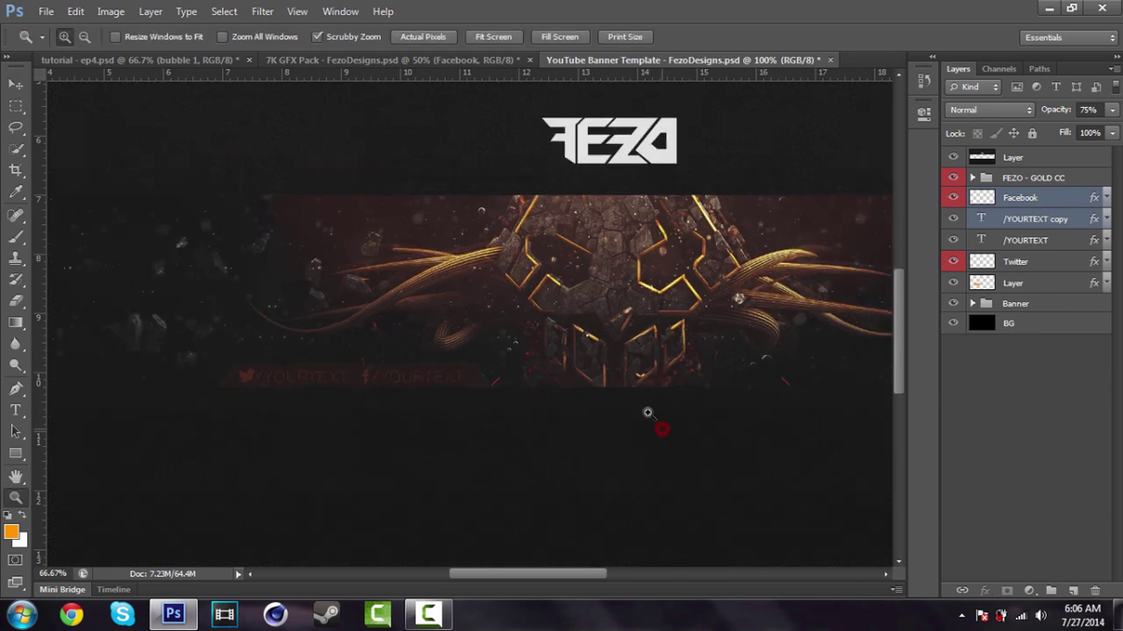
{"action": "left_click", "coordinate": [381, 368]}
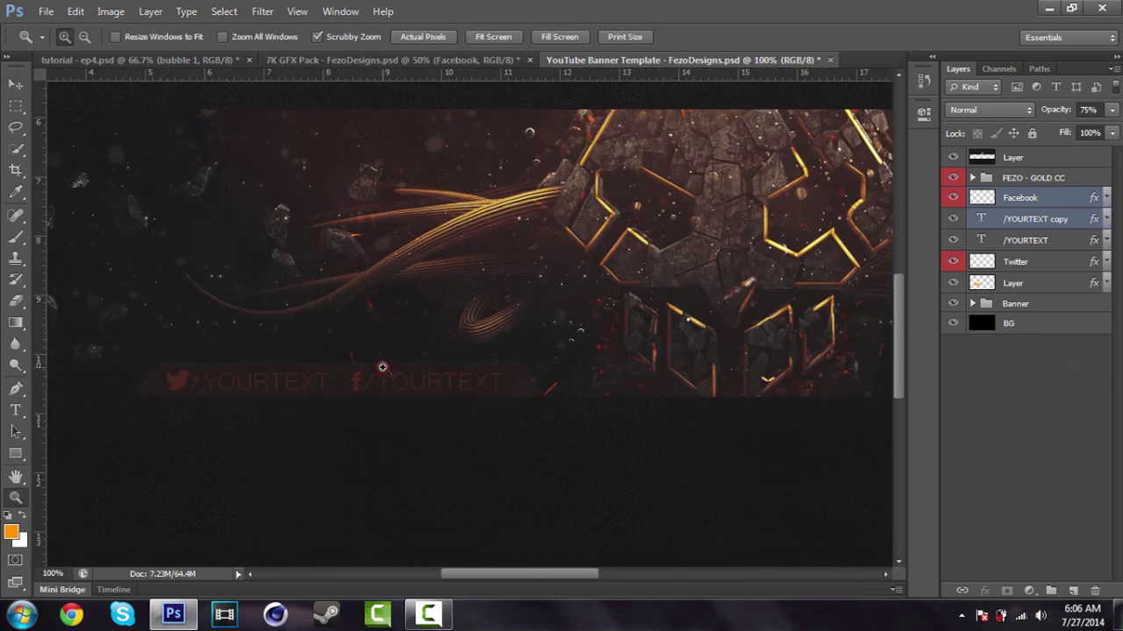
{"action": "left_click", "coordinate": [1040, 219]}
{"action": "left_click", "coordinate": [1028, 240], "text": "shift"}
{"action": "key", "text": "ctrl+t"}
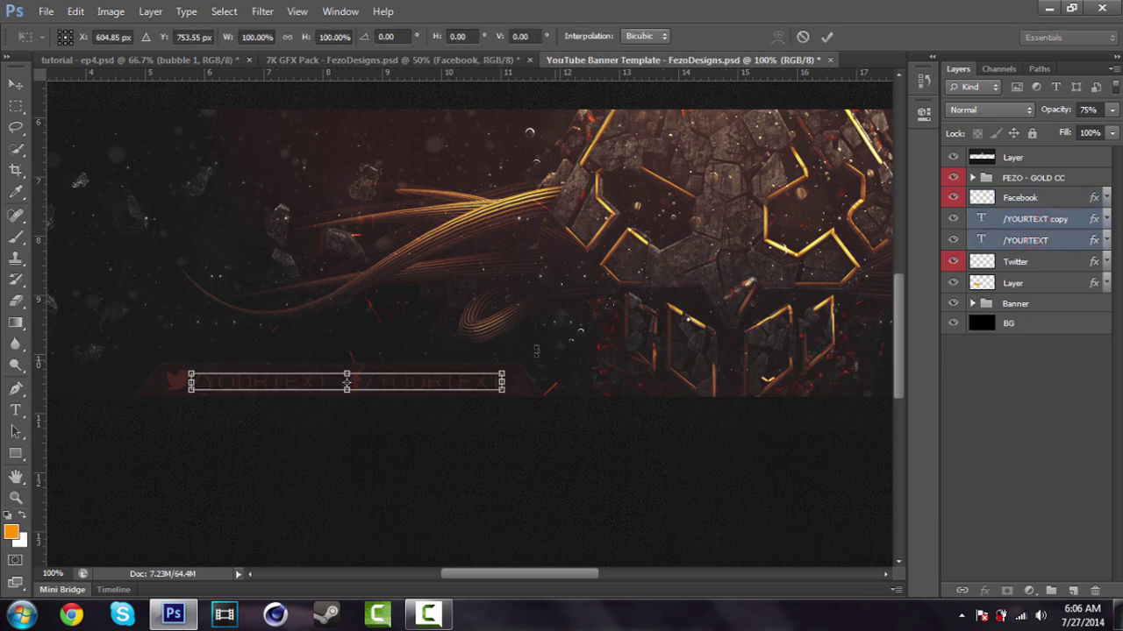
{"action": "left_click_drag", "start_coordinate": [504, 369], "coordinate": [497, 372]}
{"action": "key", "text": "Return"}
Shift the /YOURTEXT copy and the original /YOURTEXT slightly away from their icons, one layer at a time
{"action": "key", "text": "z"}
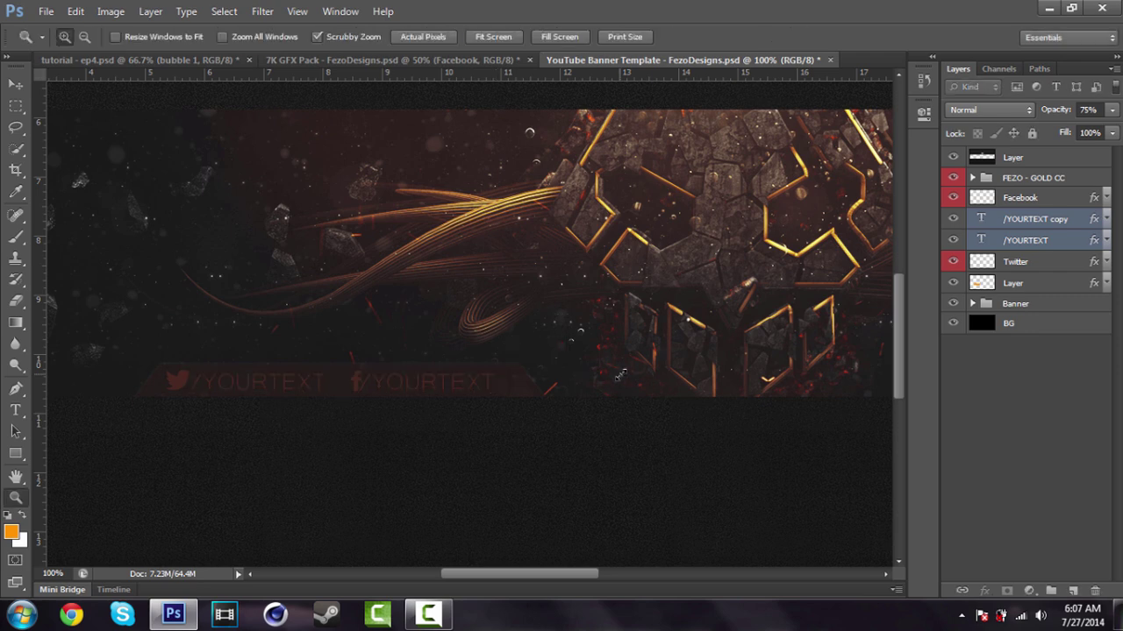
{"action": "key", "text": "v"}
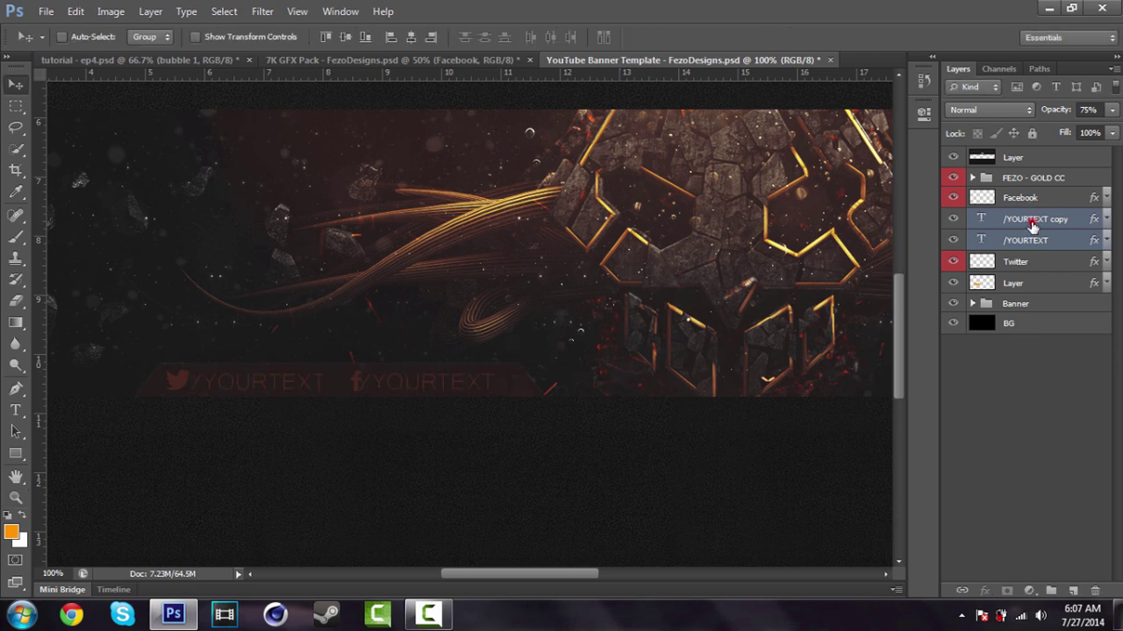
{"action": "left_click", "coordinate": [1033, 224]}
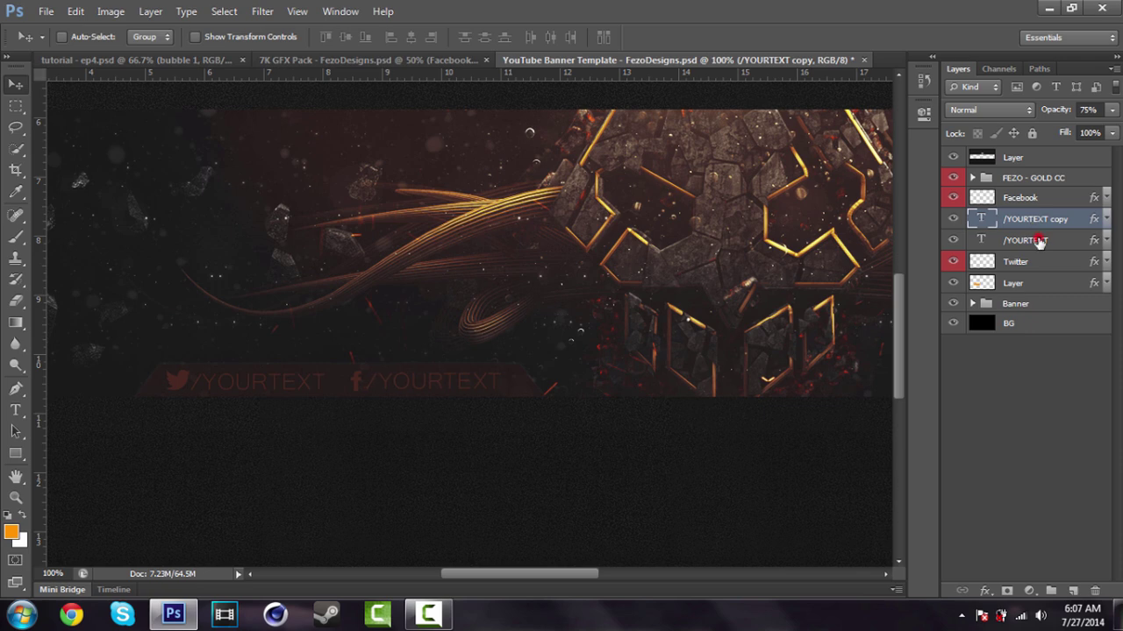
{"action": "left_click", "coordinate": [1039, 240]}
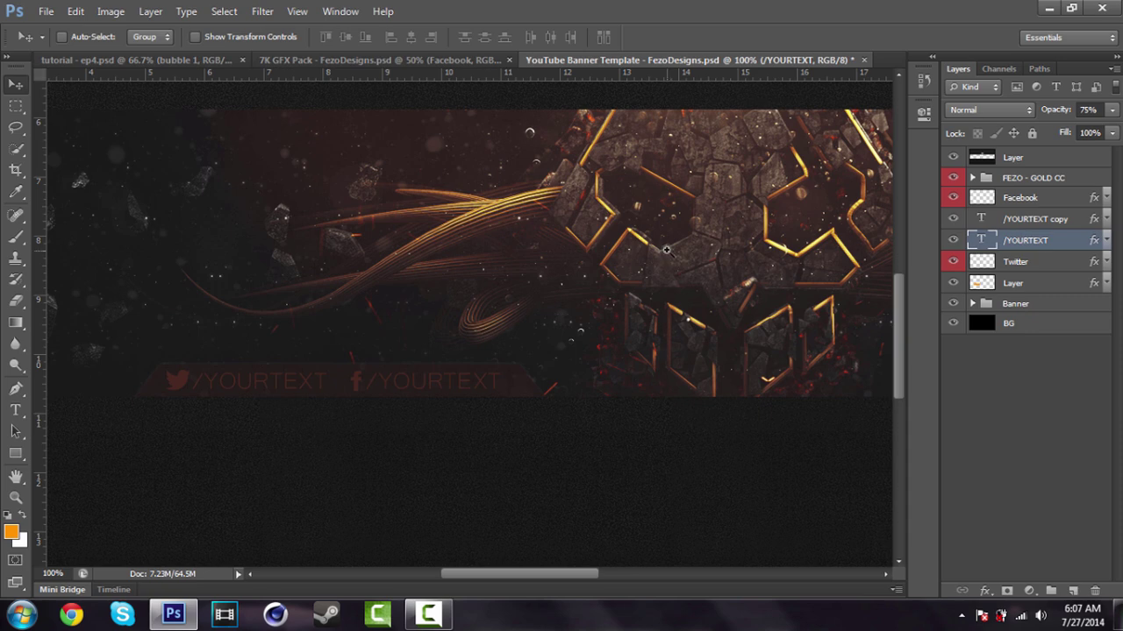
{"action": "key", "text": "z"}
{"action": "right_click", "coordinate": [597, 280]}
{"action": "left_click", "coordinate": [647, 369]}
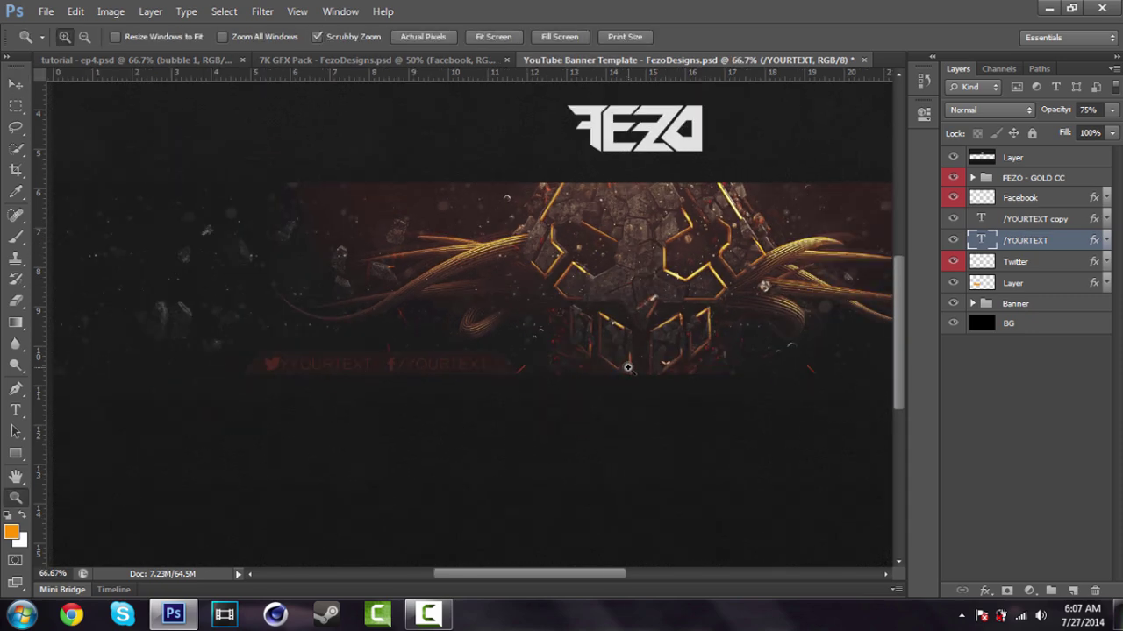
{"action": "key", "text": "v"}
{"action": "left_click_drag", "start_coordinate": [535, 570], "coordinate": [588, 563]}
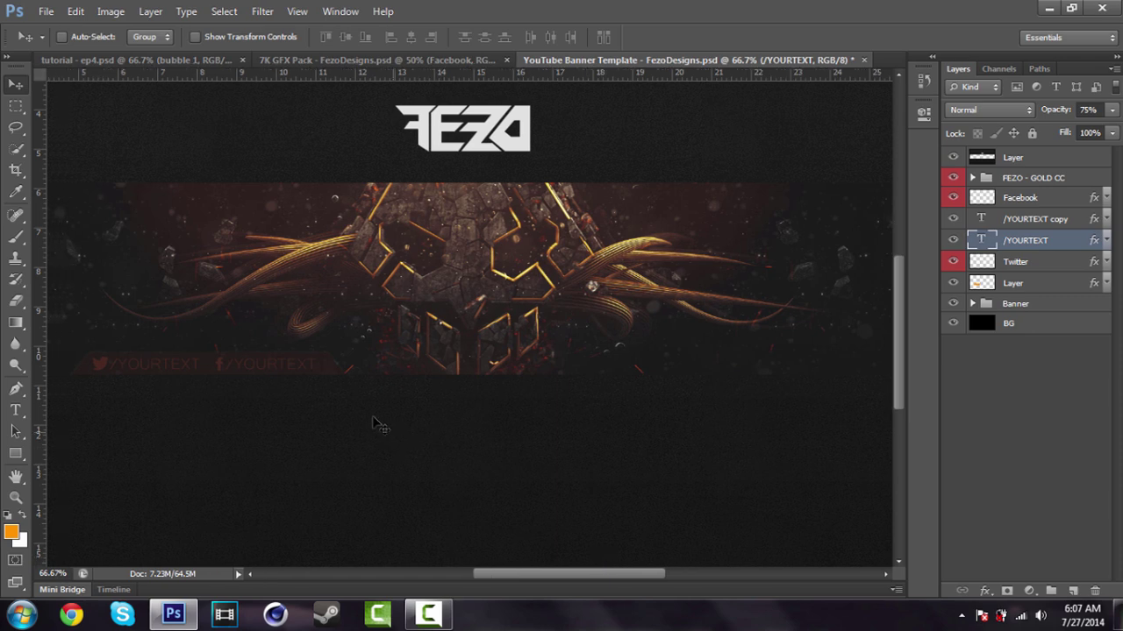
Duplicate the slanted bar layer and place the copy along the banner's lower edge, on the opposite side of the skull
{"action": "left_click", "coordinate": [1036, 288]}
{"action": "key", "text": "ctrl+j"}
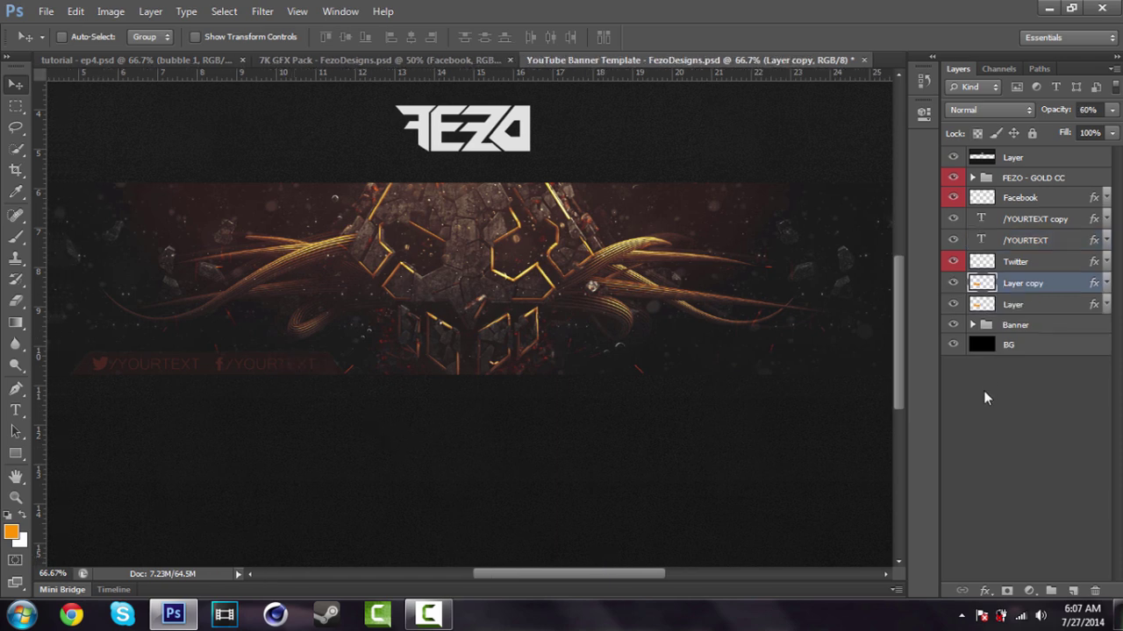
{"action": "left_click_drag", "start_coordinate": [207, 364], "coordinate": [719, 351], "text": "shift"}
Duplicate the /YOURTEXT layer beside the Twitter icon and place the copy on the second slanted bar
{"action": "left_click", "coordinate": [997, 240]}
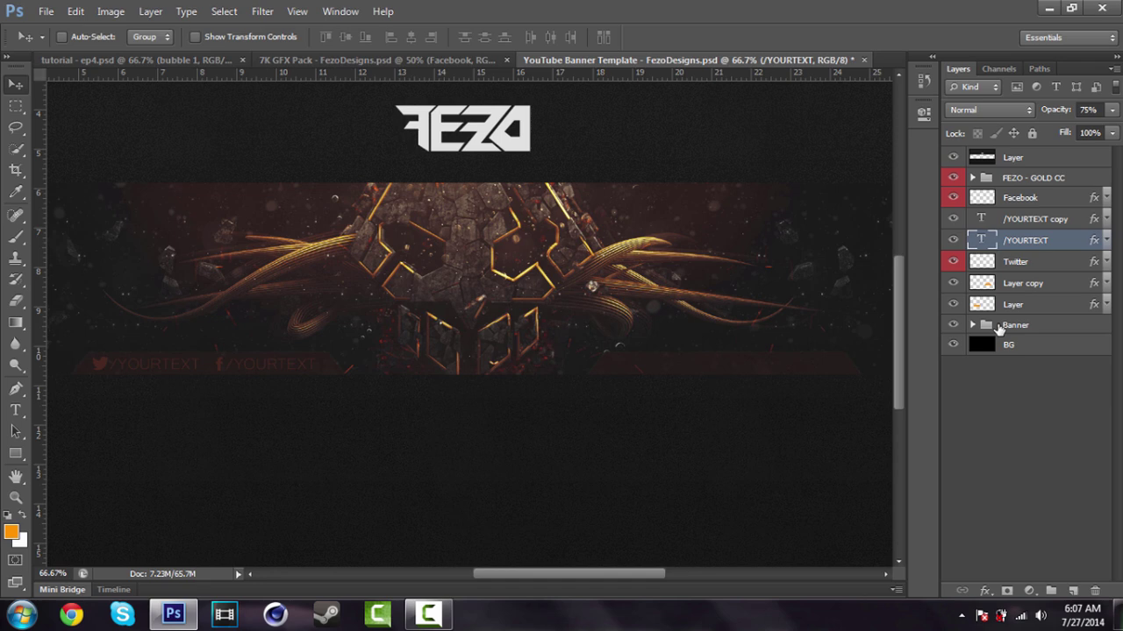
{"action": "key", "text": "ctrl+j"}
{"action": "left_click_drag", "start_coordinate": [190, 368], "coordinate": [751, 370], "text": "shift"}
Replace the copied text with DESIGNED BY FEZODESIGNS and fit it within the second slanted bar
{"action": "key", "text": "t"}
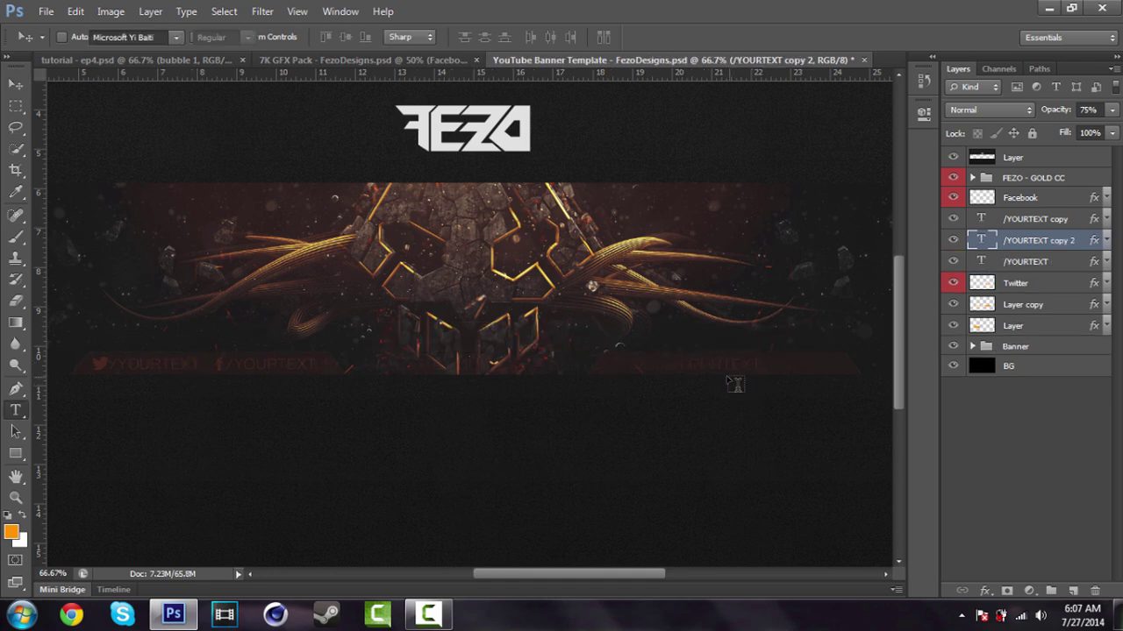
{"action": "double_click", "coordinate": [727, 379]}
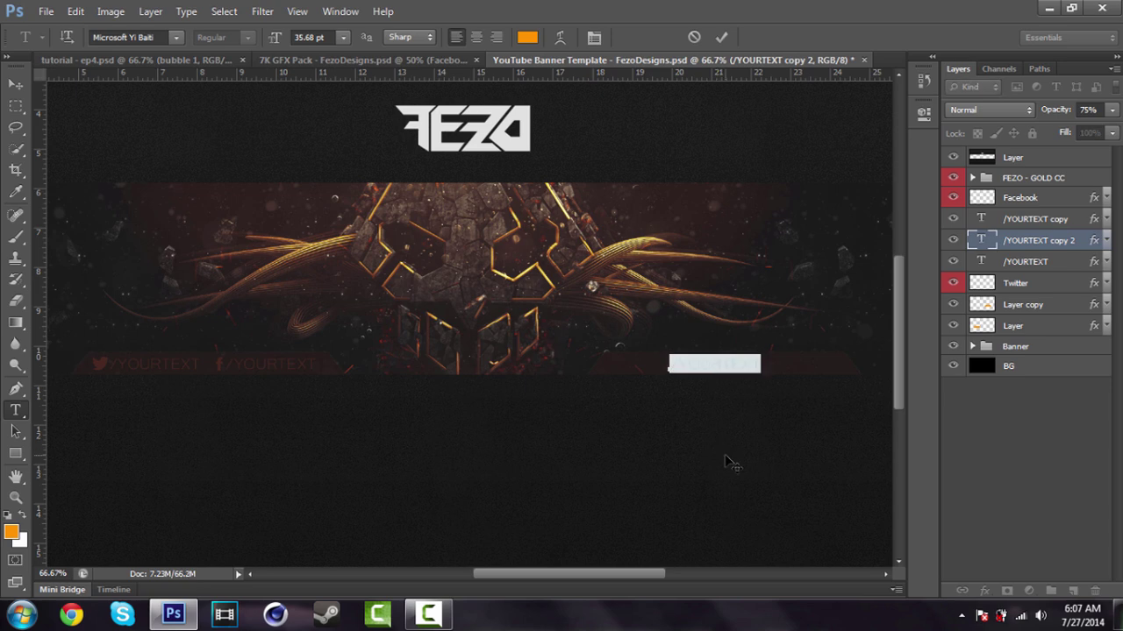
{"action": "type", "text": "SU"}
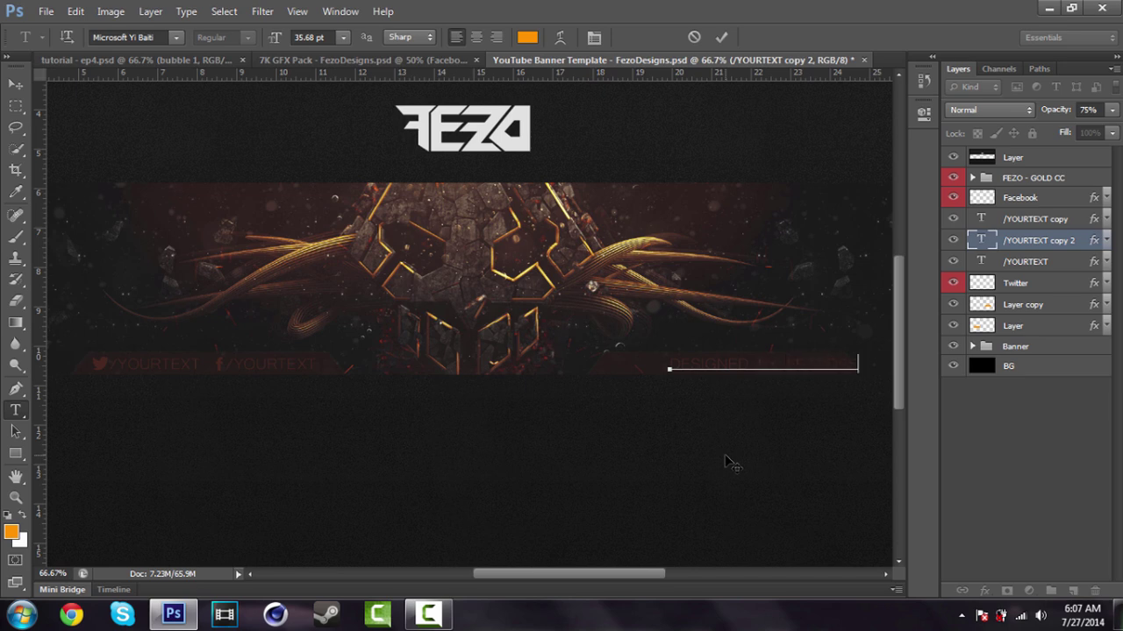
{"action": "left_click", "coordinate": [15, 83]}
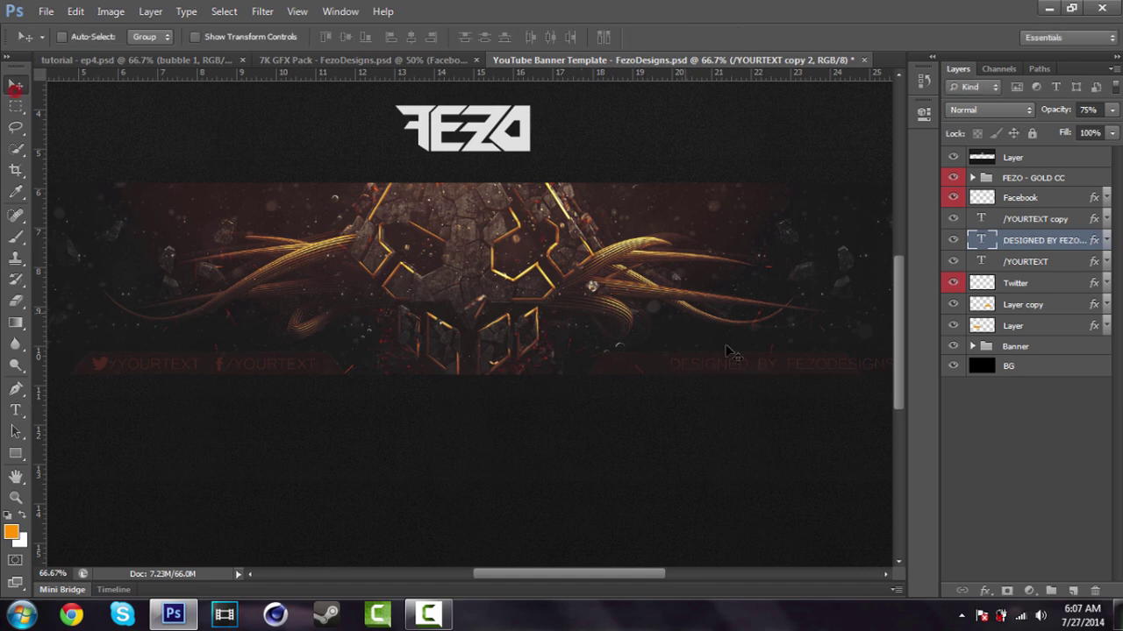
{"action": "left_click_drag", "start_coordinate": [677, 360], "coordinate": [688, 360]}
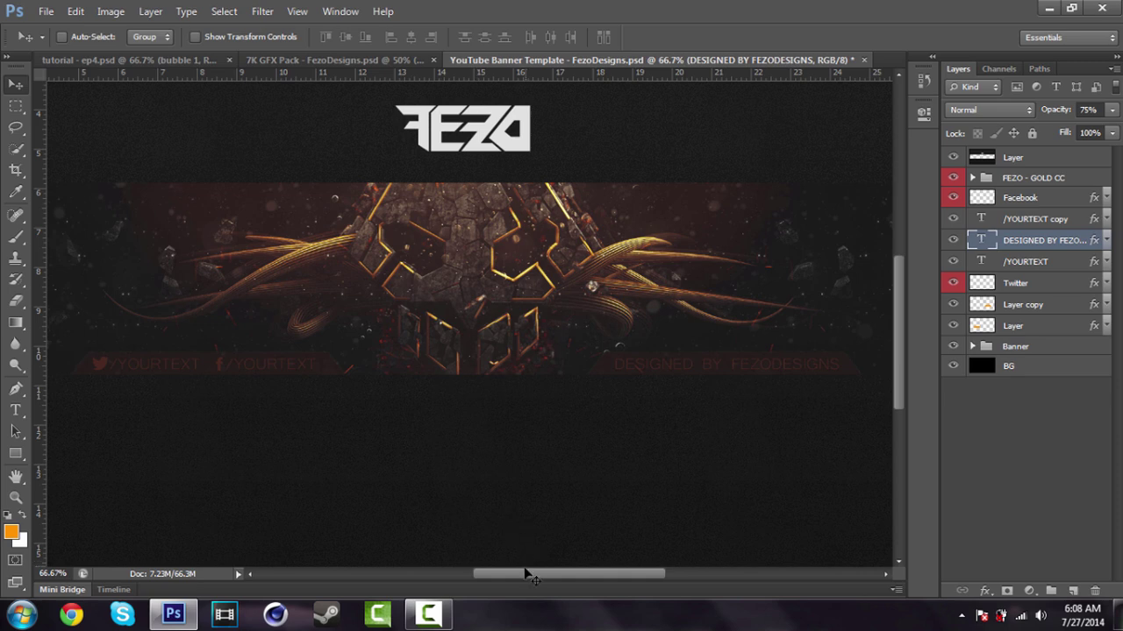
Examine the whole banner composition at 33.3% zoom, and minimize the Photoshop window to show the desktop
{"action": "left_click_drag", "start_coordinate": [522, 576], "coordinate": [520, 576]}
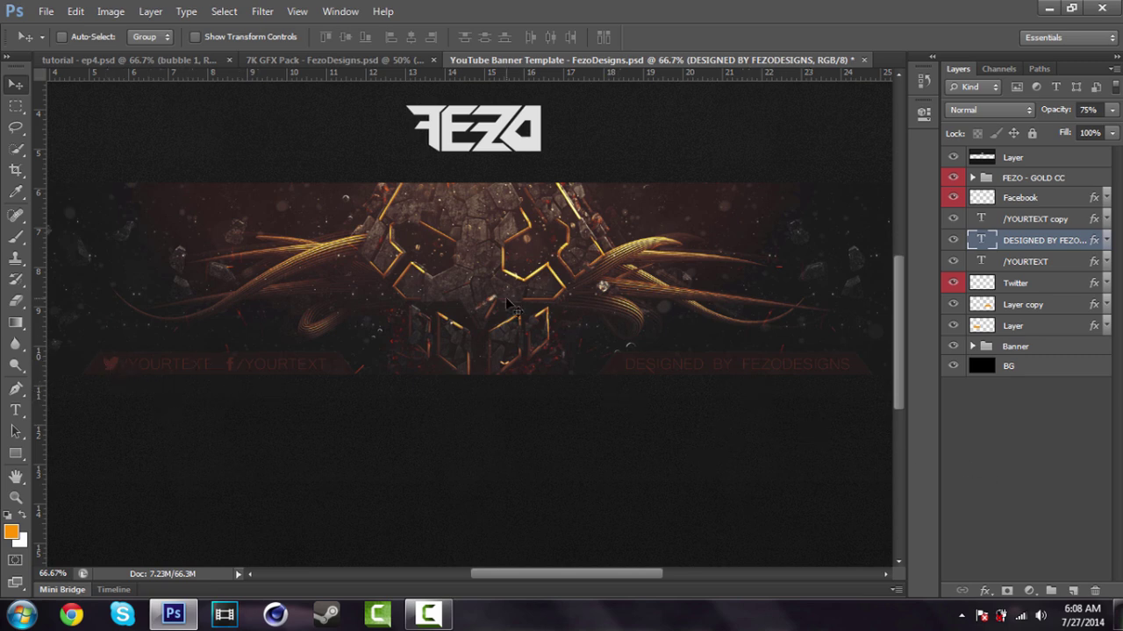
{"action": "left_click_drag", "start_coordinate": [558, 578], "coordinate": [558, 571]}
{"action": "key", "text": "z"}
{"action": "right_click", "coordinate": [531, 278]}
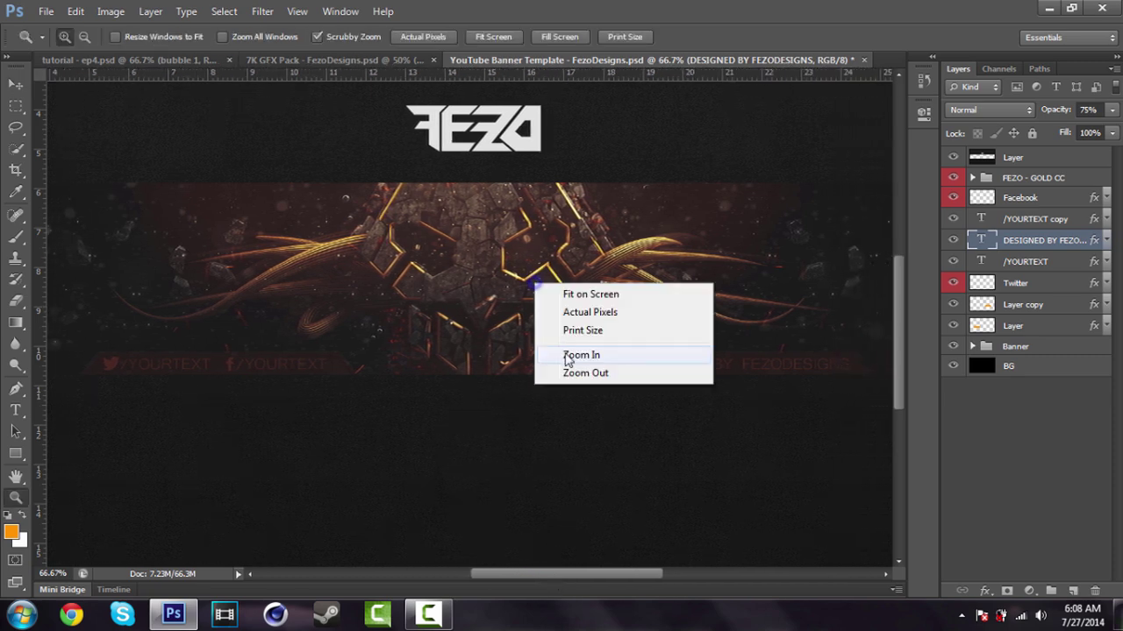
{"action": "left_click", "coordinate": [568, 374]}
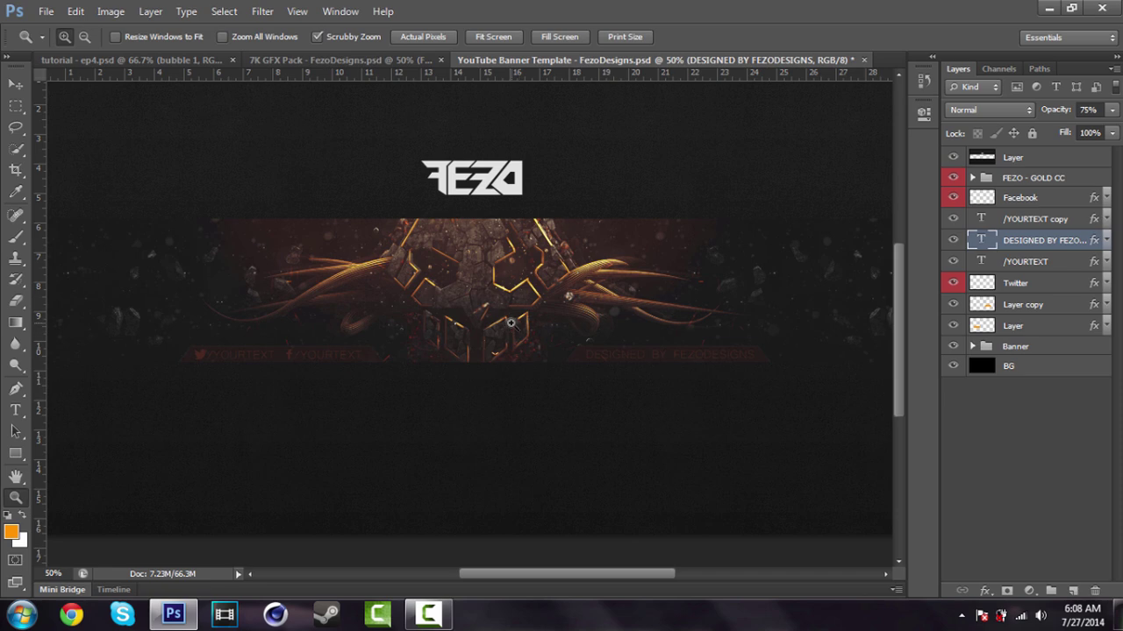
{"action": "right_click", "coordinate": [478, 314]}
{"action": "left_click", "coordinate": [509, 405]}
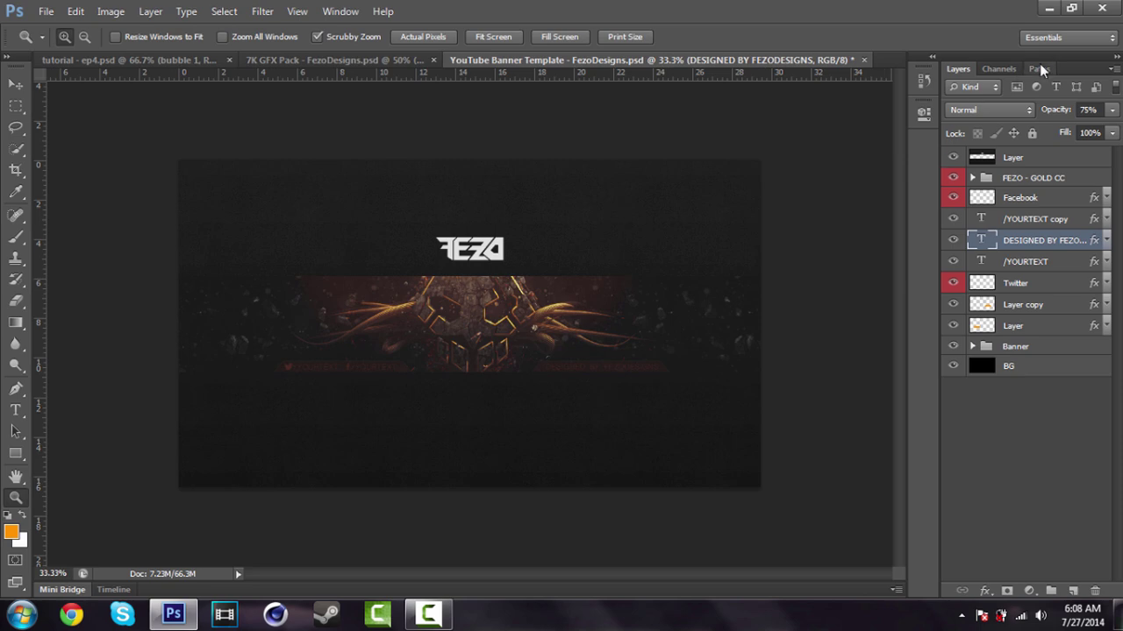
{"action": "left_click", "coordinate": [1048, 9]}
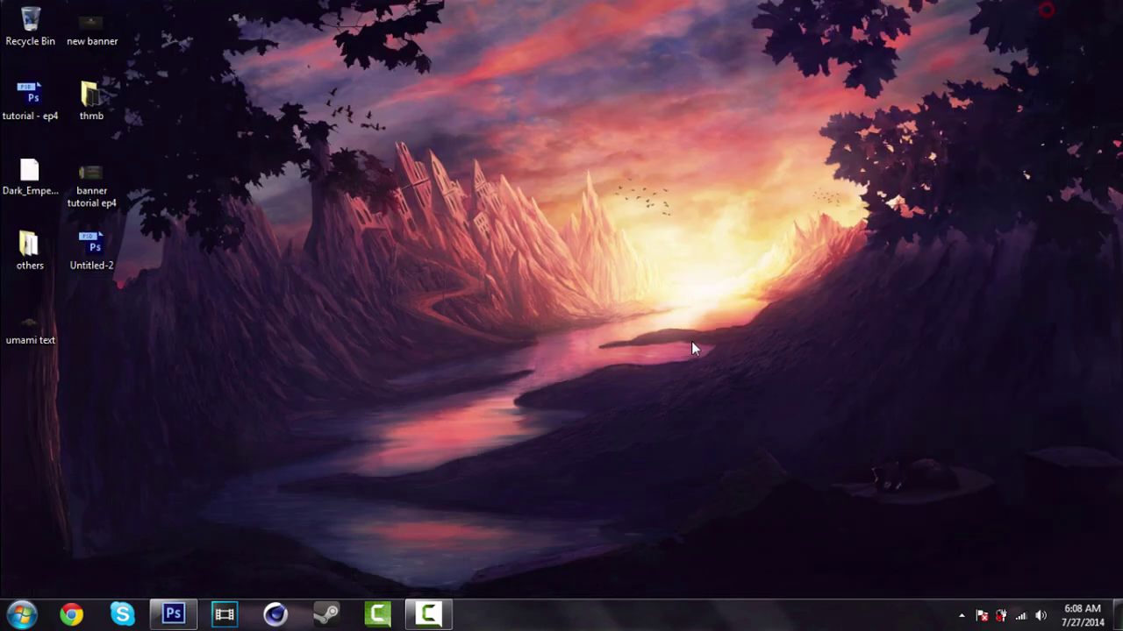